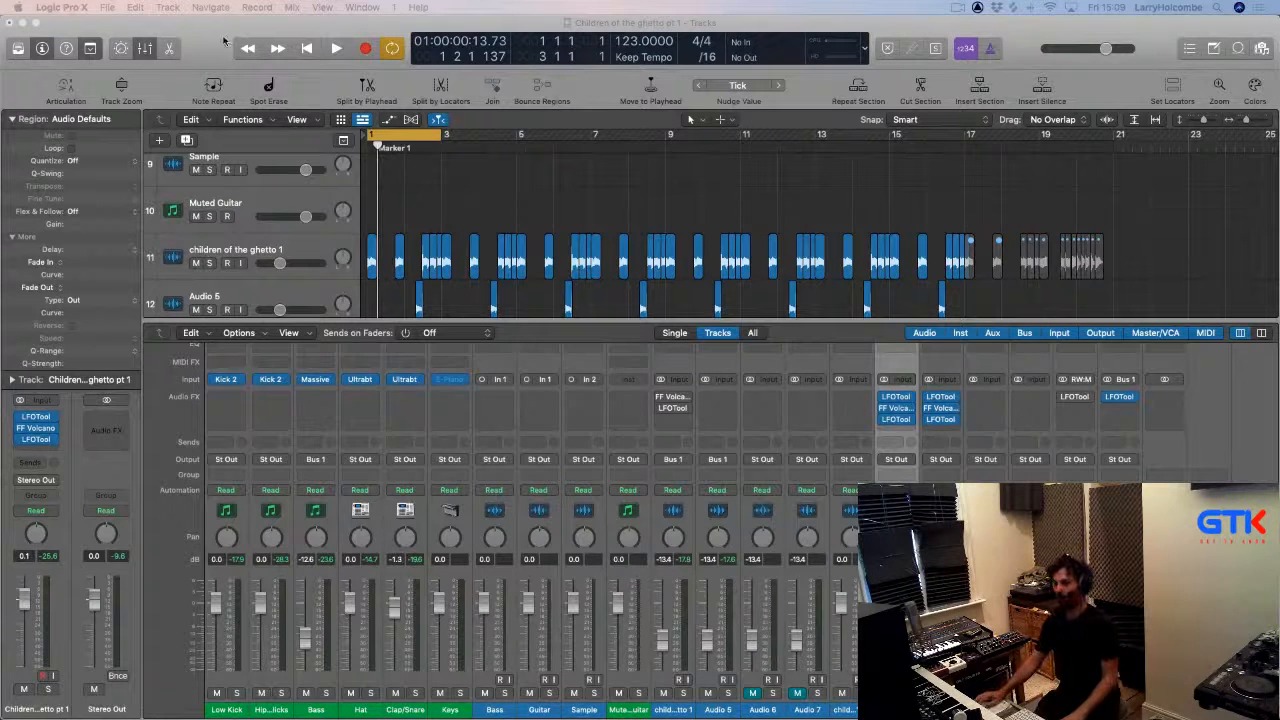
Hide the mixer and zoom the arrangement out vertically so all tracks fit in view.
{"action": "left_click", "coordinate": [485, 208]}
{"action": "key", "text": "x"}
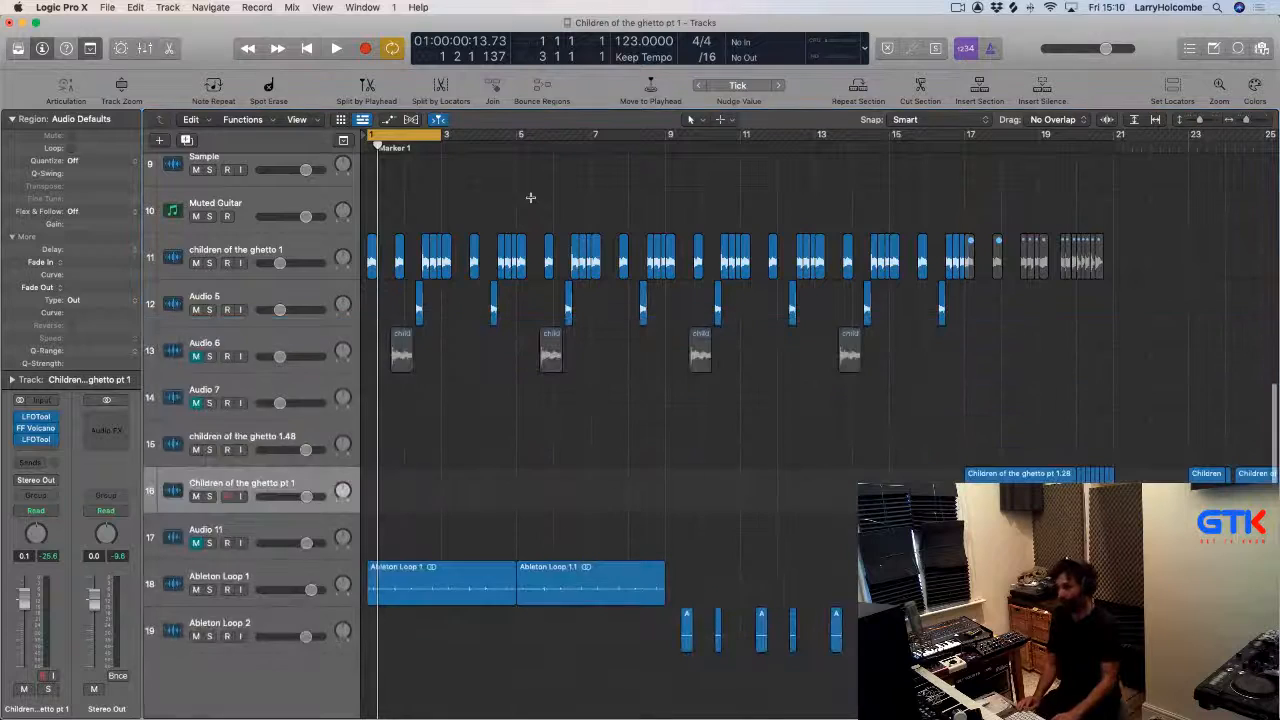
{"action": "key", "text": "super+Up"}
{"action": "key", "text": "super+Up"}
{"action": "key", "text": "super+Up"}
{"action": "key", "text": "super+Up"}
{"action": "key", "text": "super+Up"}
{"action": "key", "text": "super+Up"}
{"action": "key", "text": "super+Up"}
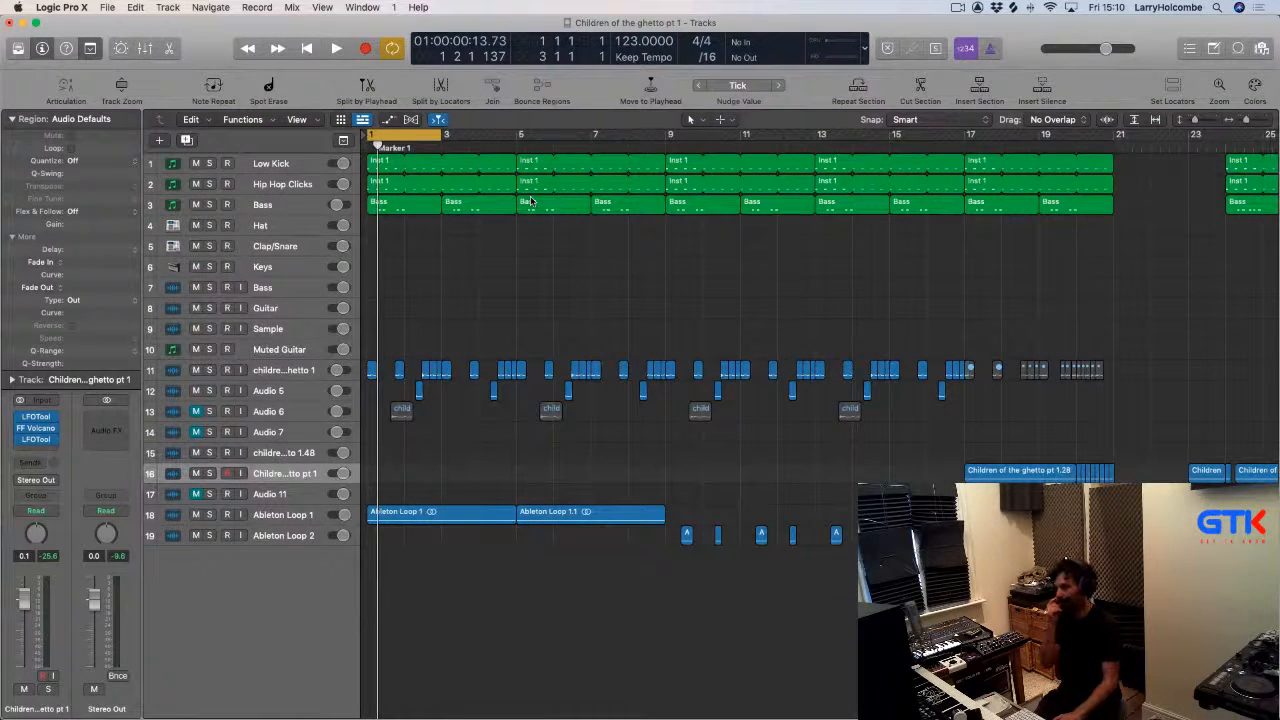
Switch to the Trello card and play the attached Children of the ghetto V1 1.mp3 reference.
{"action": "key", "text": "super+Tab"}
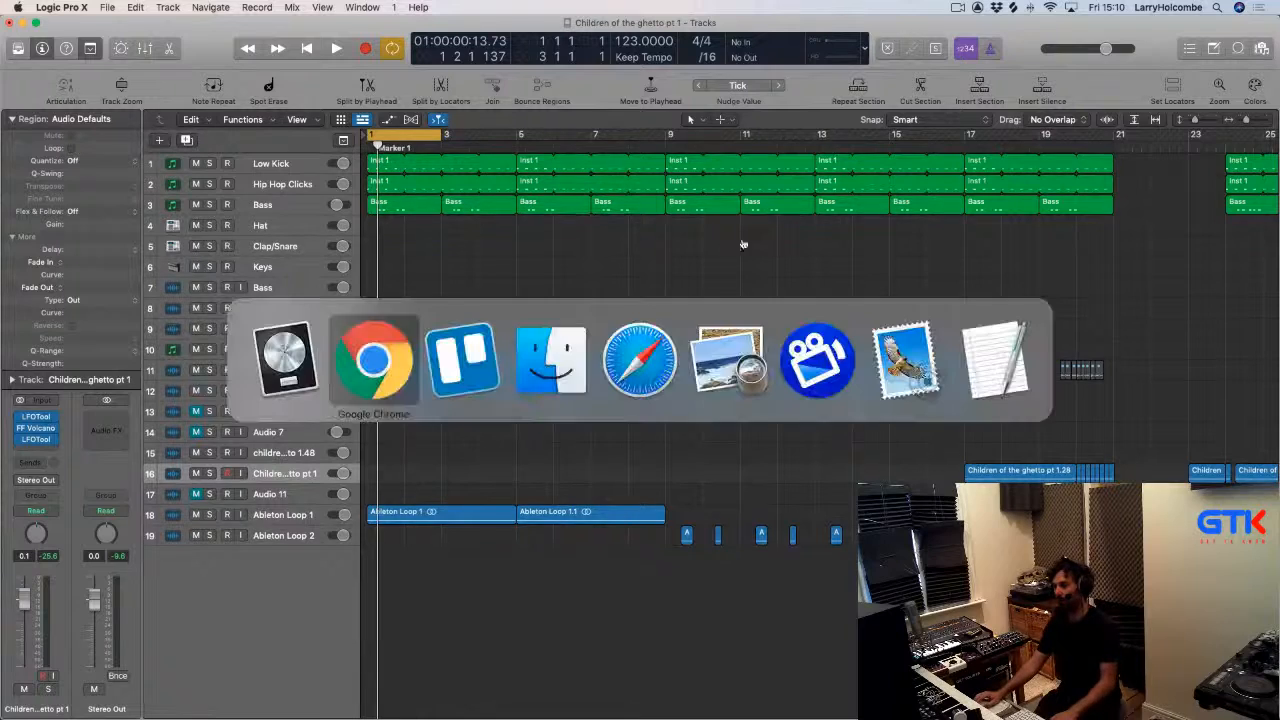
{"action": "left_click", "coordinate": [488, 349]}
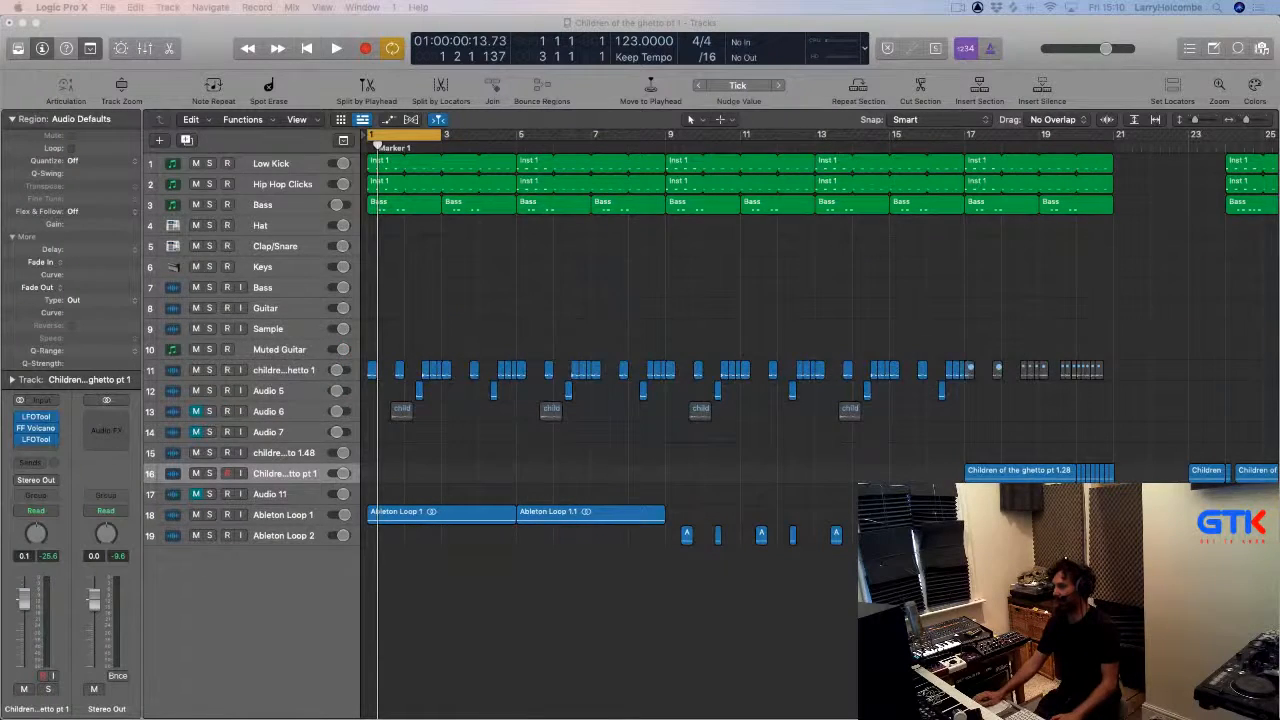
{"action": "scroll", "coordinate": [700, 334], "scroll_direction": "up", "scroll_amount": 4}
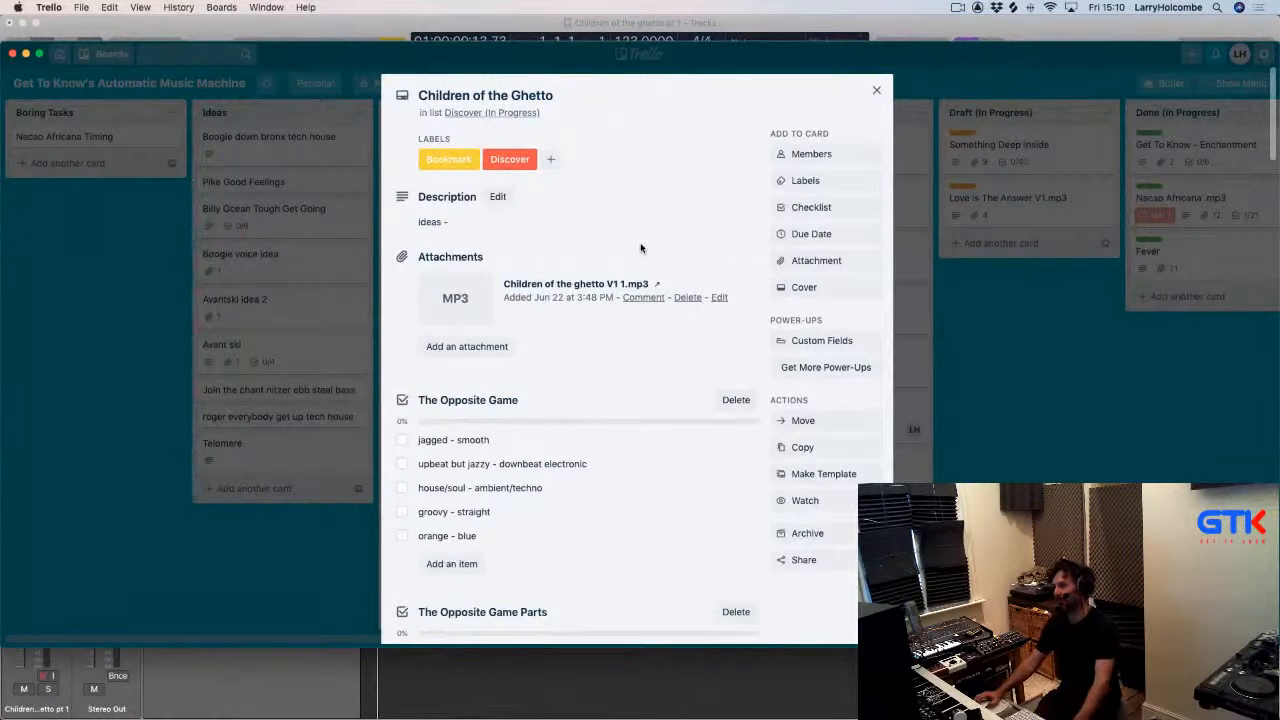
{"action": "left_click", "coordinate": [453, 294]}
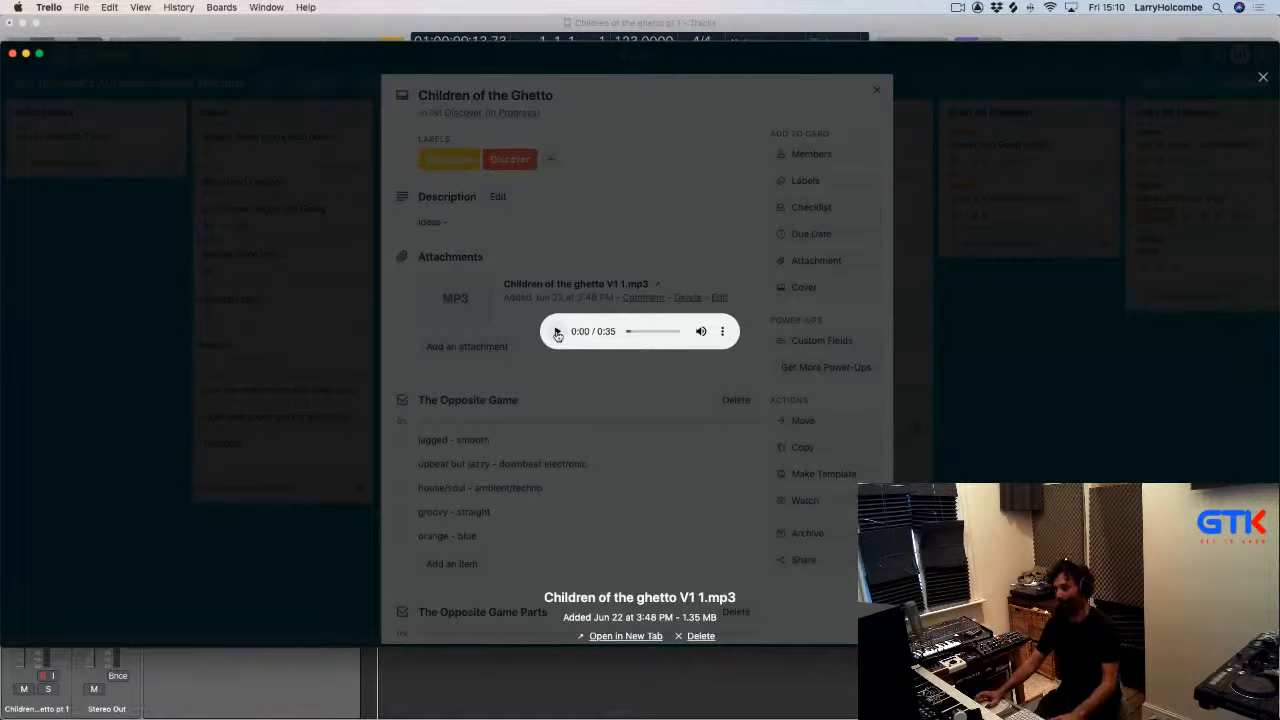
{"action": "left_click", "coordinate": [557, 333]}
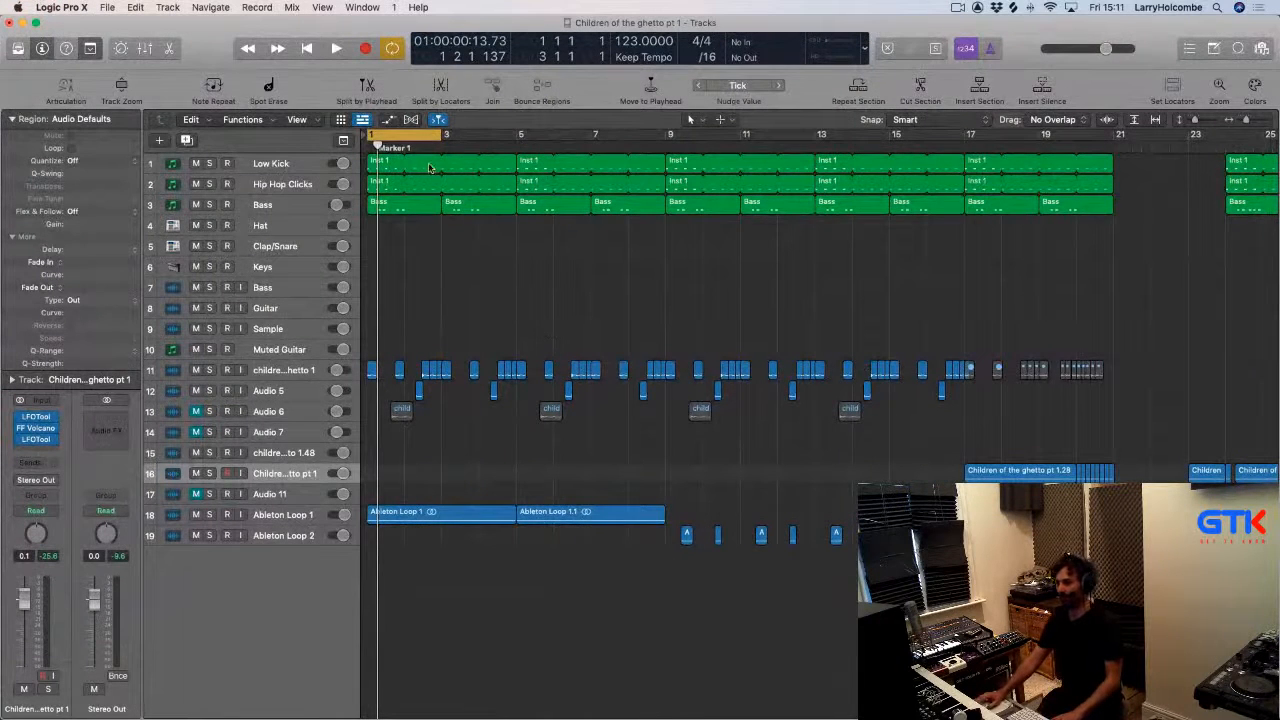
Turn off cycle mode in the arrangement.
{"action": "key", "text": "c"}
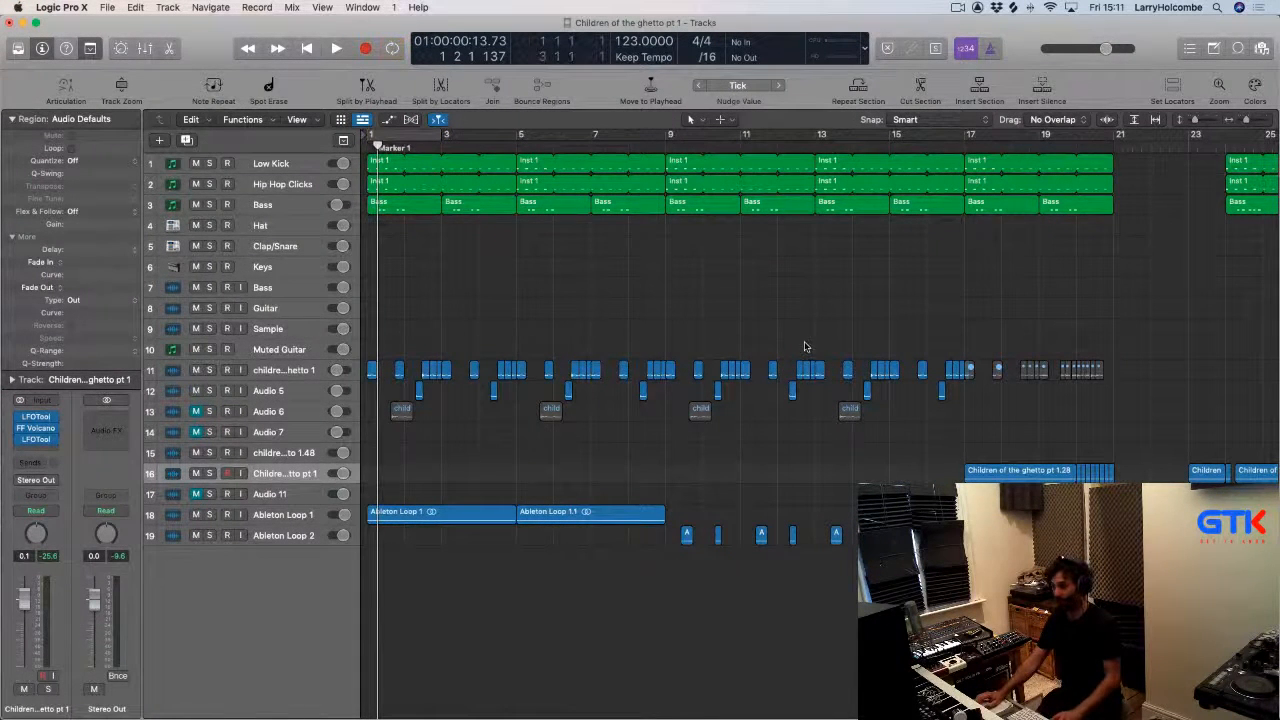
{"action": "scroll", "coordinate": [739, 339], "scroll_direction": "right", "scroll_amount": 4}
{"action": "scroll", "coordinate": [739, 339], "scroll_direction": "left", "scroll_amount": 5}
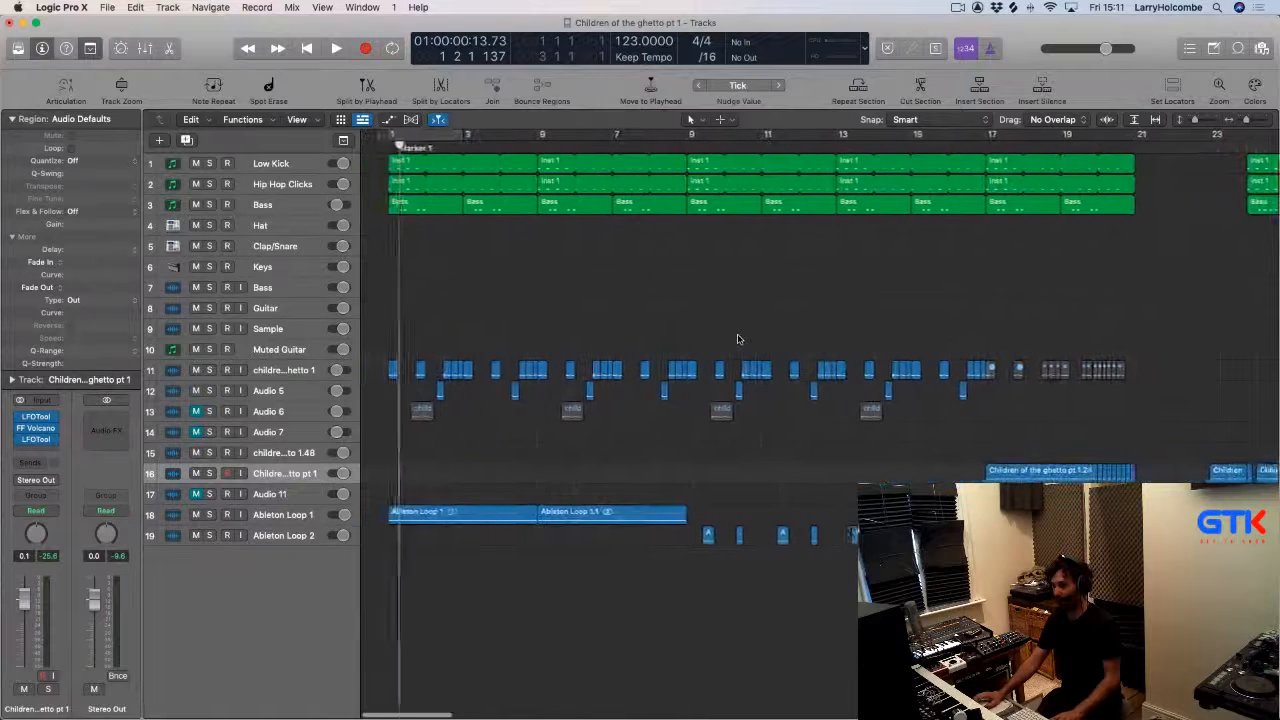
{"action": "left_click_drag", "start_coordinate": [371, 137], "coordinate": [447, 146]}
{"action": "left_click", "coordinate": [433, 139]}
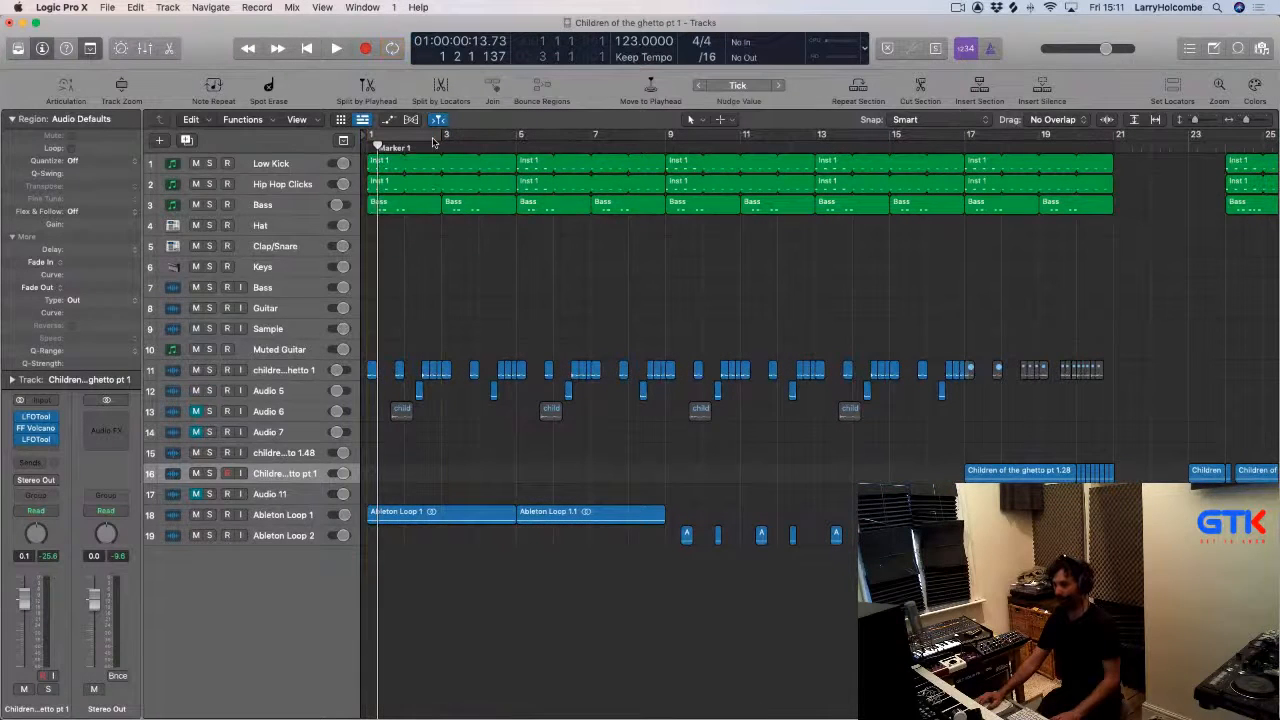
Close the audio preview in Trello and scroll down through the card's checklists.
{"action": "key", "text": "super+Tab"}
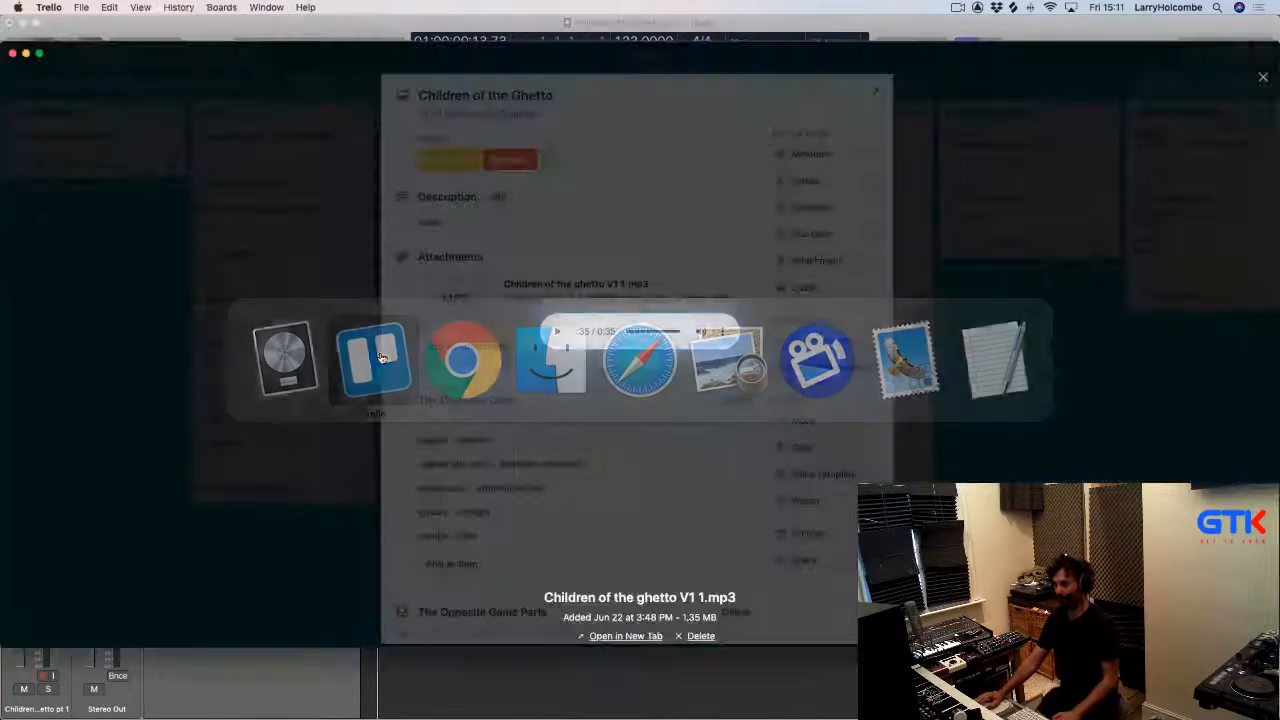
{"action": "left_click", "coordinate": [1263, 77]}
{"action": "scroll", "coordinate": [502, 300], "scroll_direction": "down", "scroll_amount": 1}
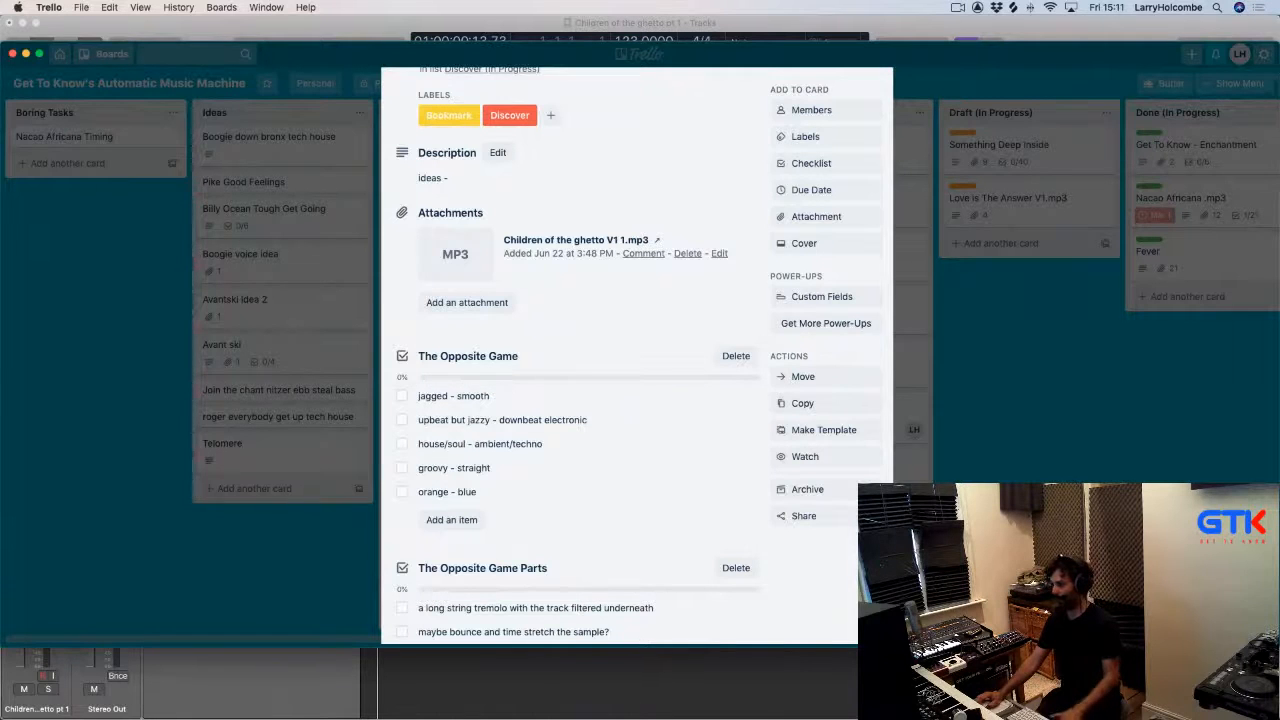
Return to the project and start playback.
{"action": "key", "text": "super+Tab"}
{"action": "key", "text": "space"}
{"action": "key", "text": "super+Tab"}
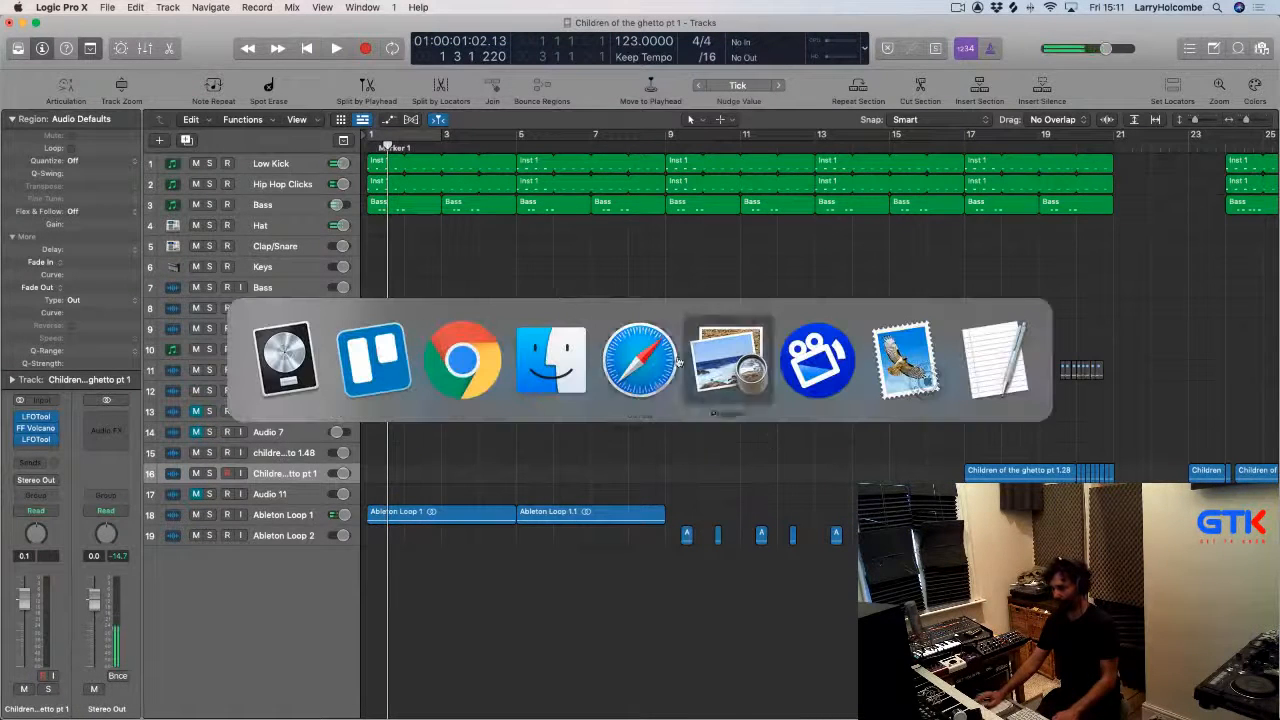
Search Spotlight for audio MIDI Setup and launch it.
{"action": "key", "text": "super+space"}
{"action": "type", "text": "audio Hijack"}
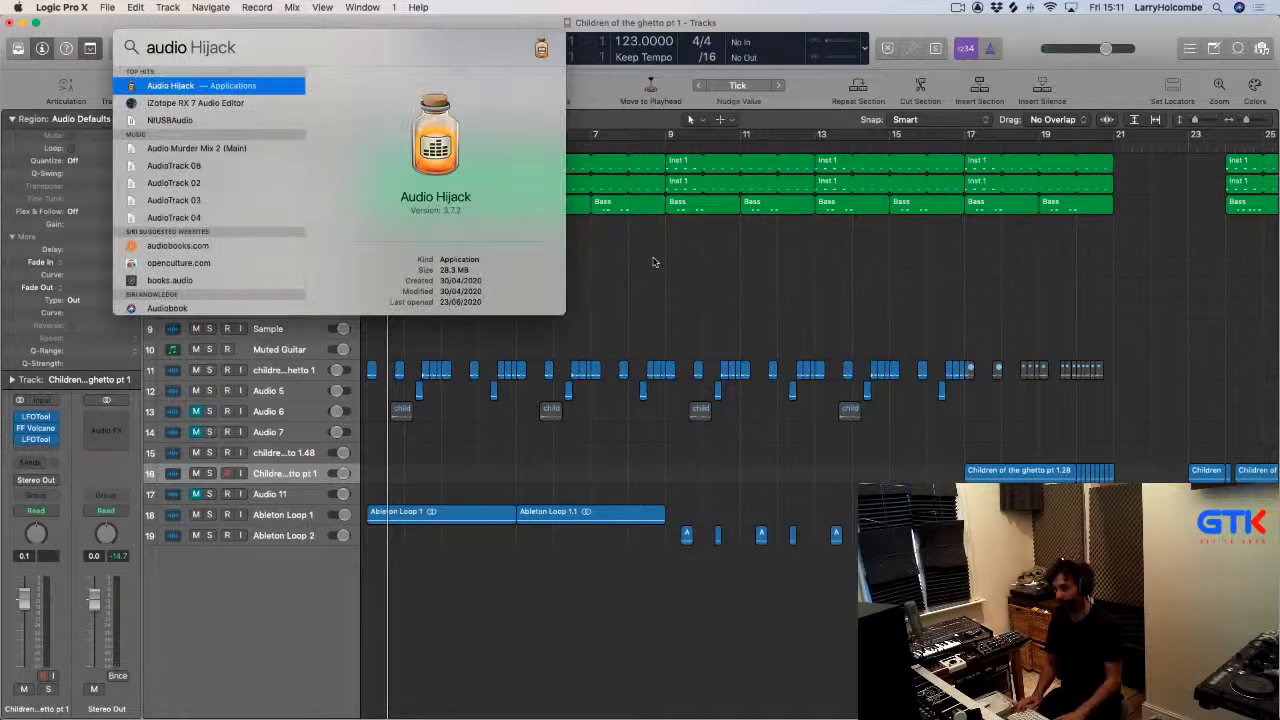
{"action": "type", "text": "midi"}
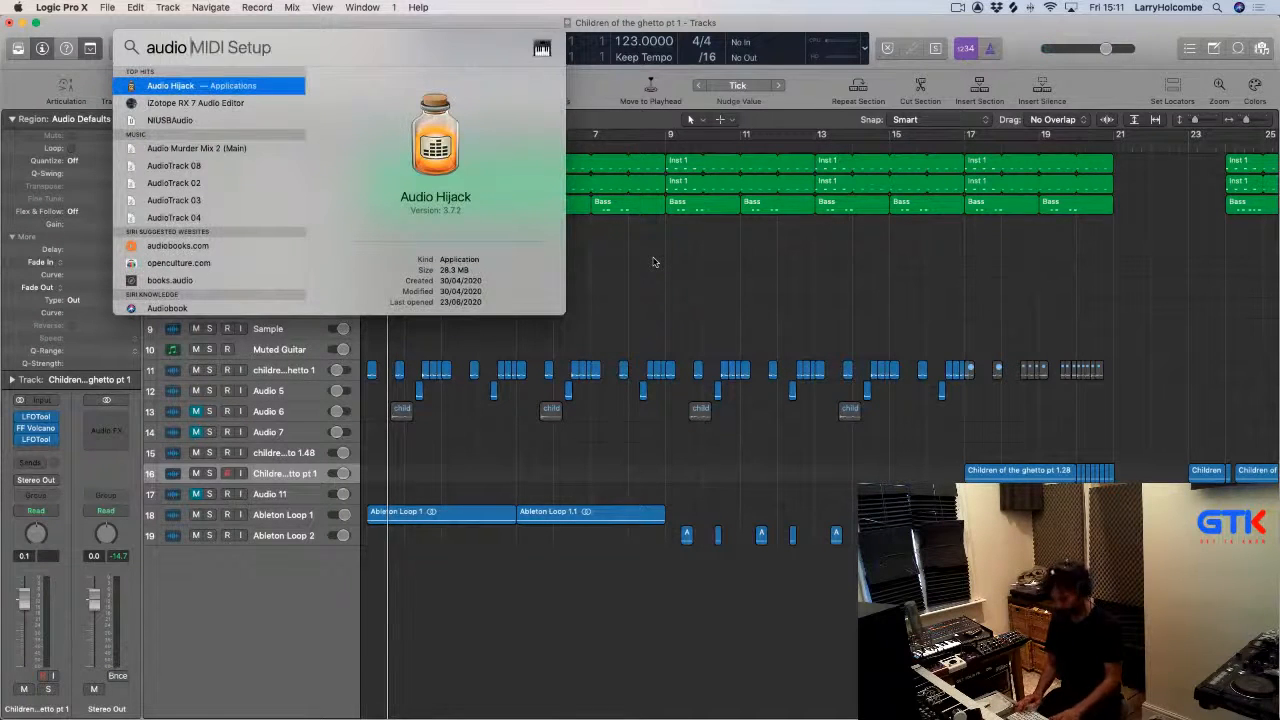
{"action": "key", "text": "Return"}
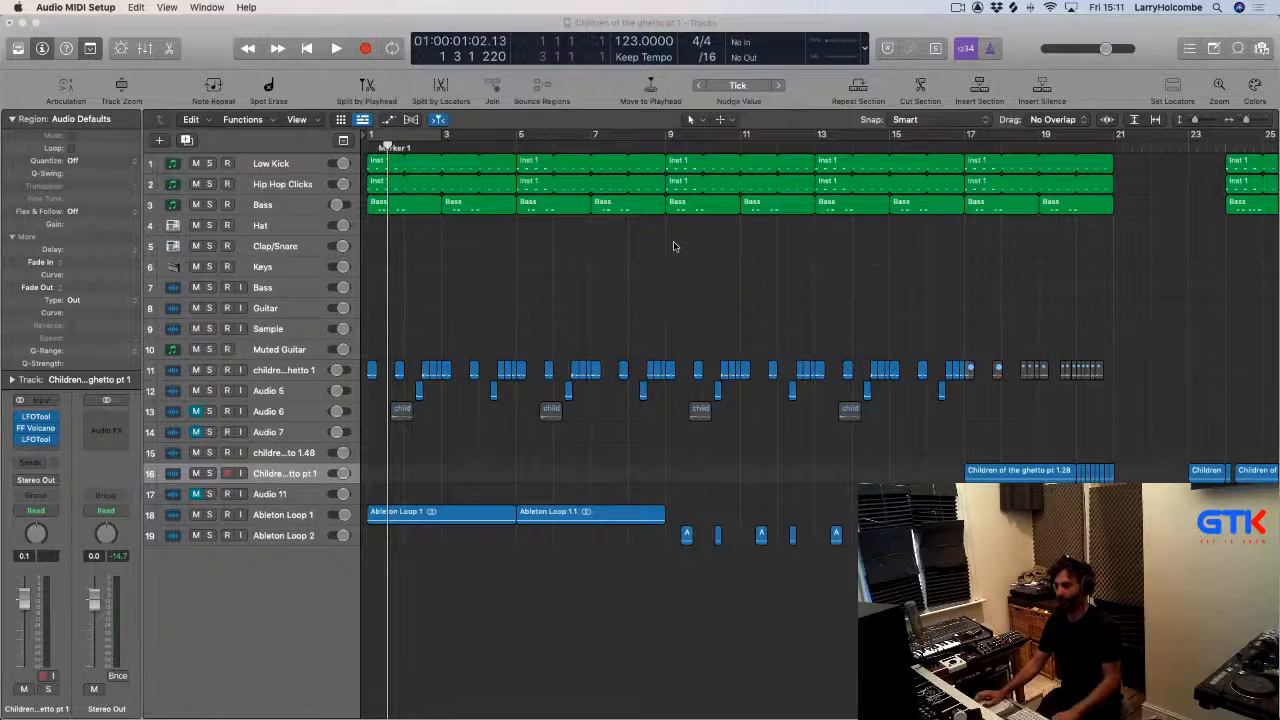
Open the Audio Devices window and view the Soundflower (2ch) input settings.
{"action": "key", "text": "super+Tab"}
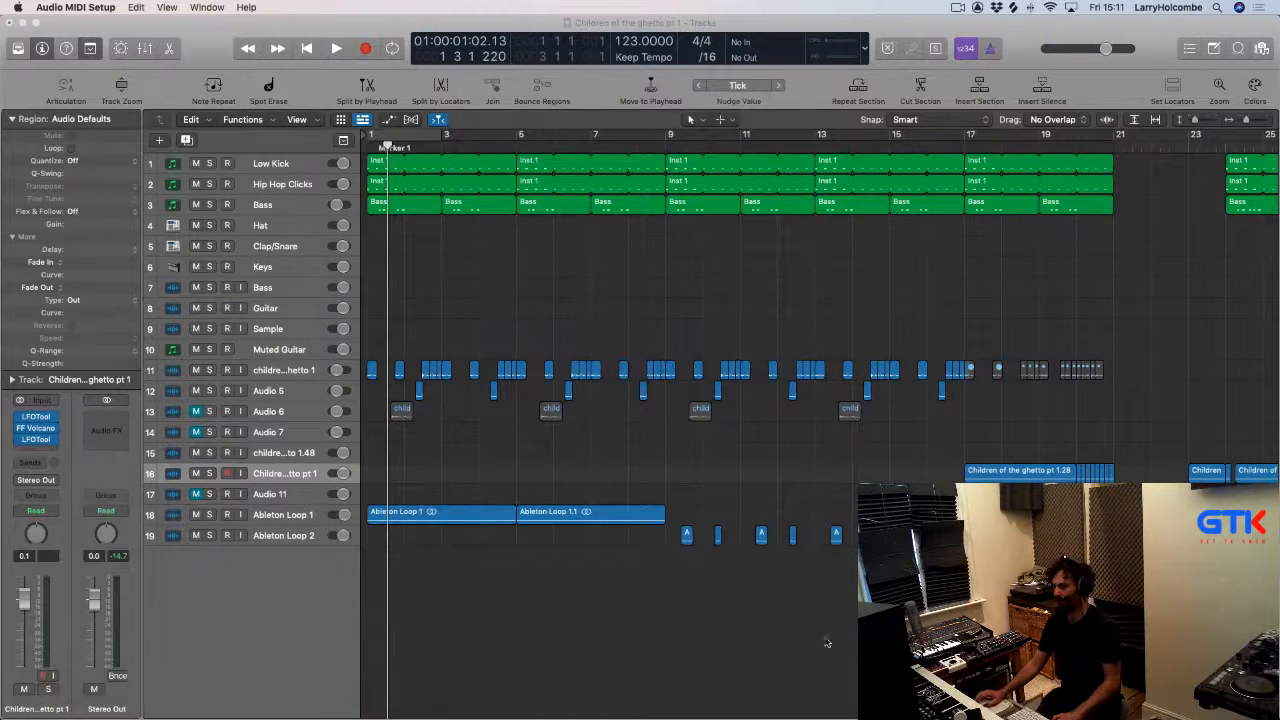
{"action": "left_click", "coordinate": [502, 702]}
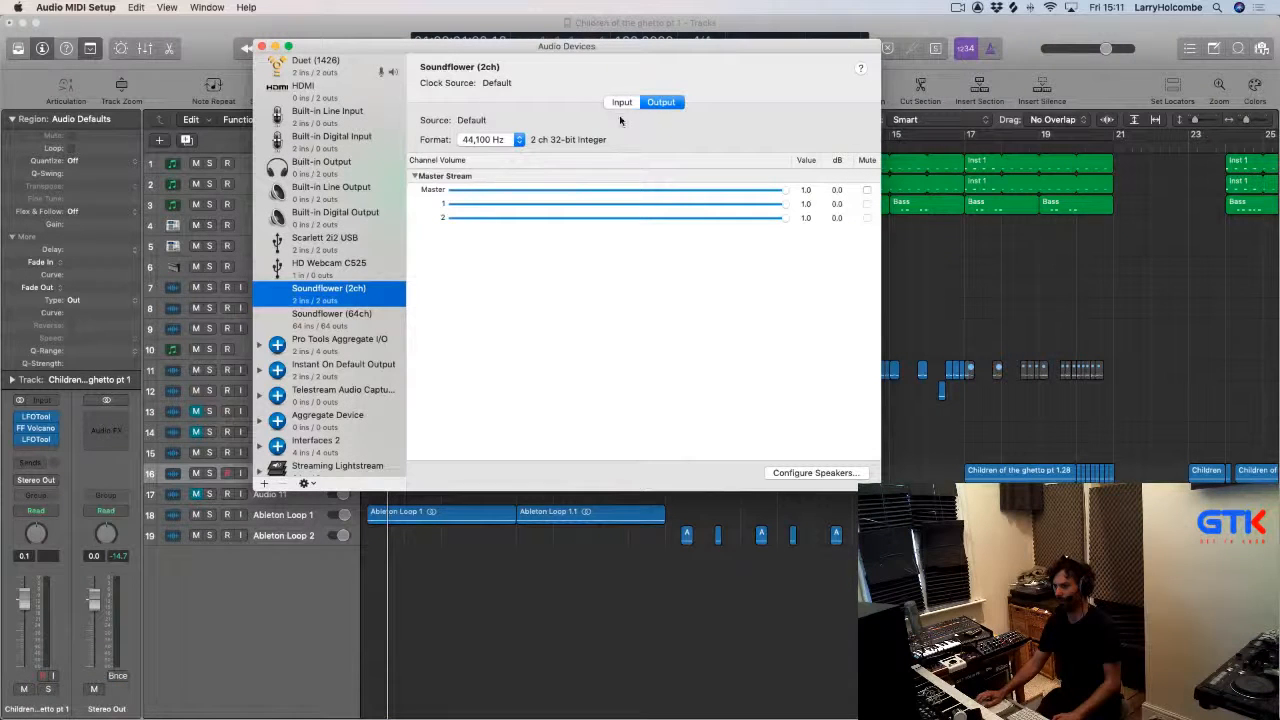
{"action": "left_click", "coordinate": [621, 104]}
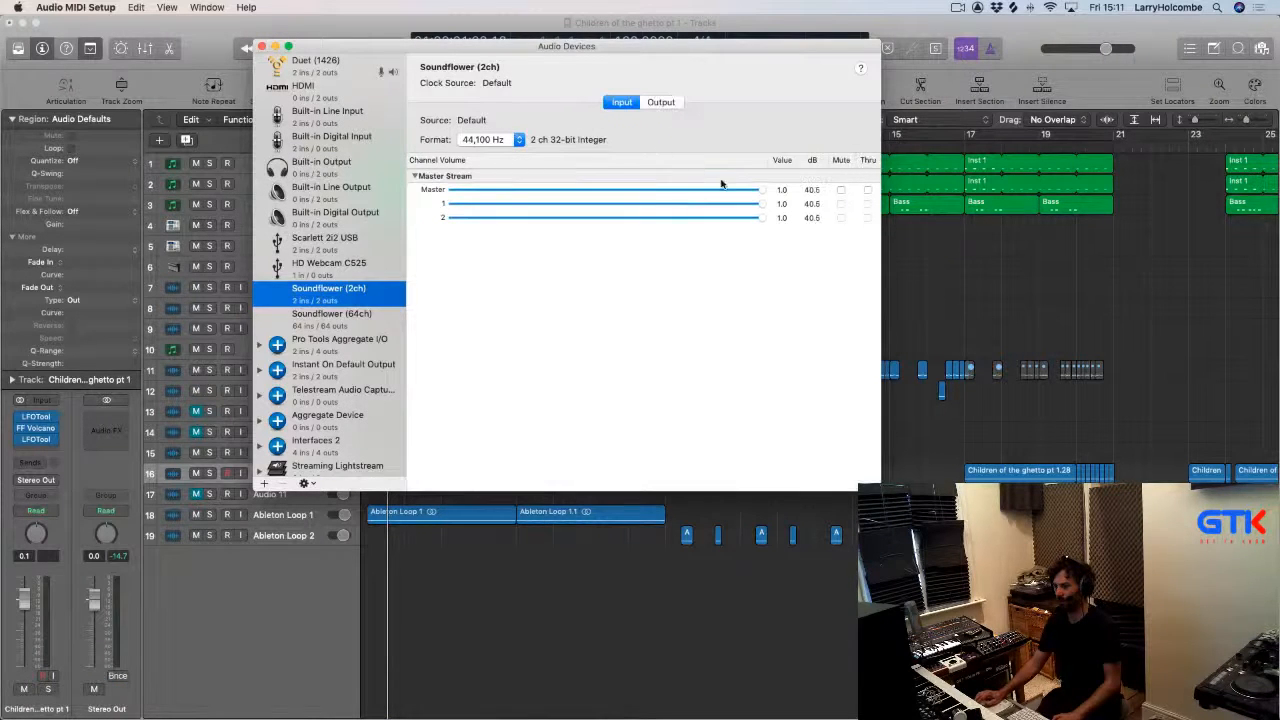
Return to the project and briefly start and stop playback.
{"action": "left_click", "coordinate": [1012, 270]}
{"action": "key", "text": "space"}
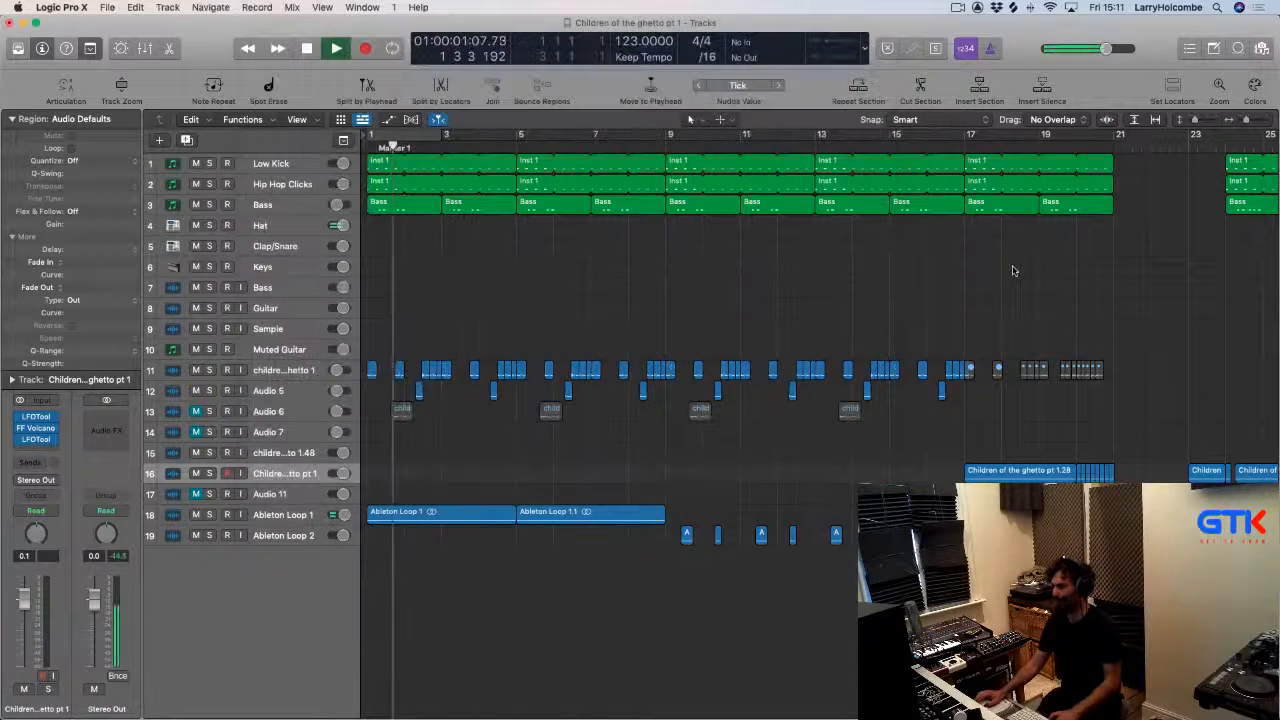
{"action": "key", "text": "space"}
Switch back to the Trello card and play the attached mp3 reference again.
{"action": "key", "text": "super+Tab"}
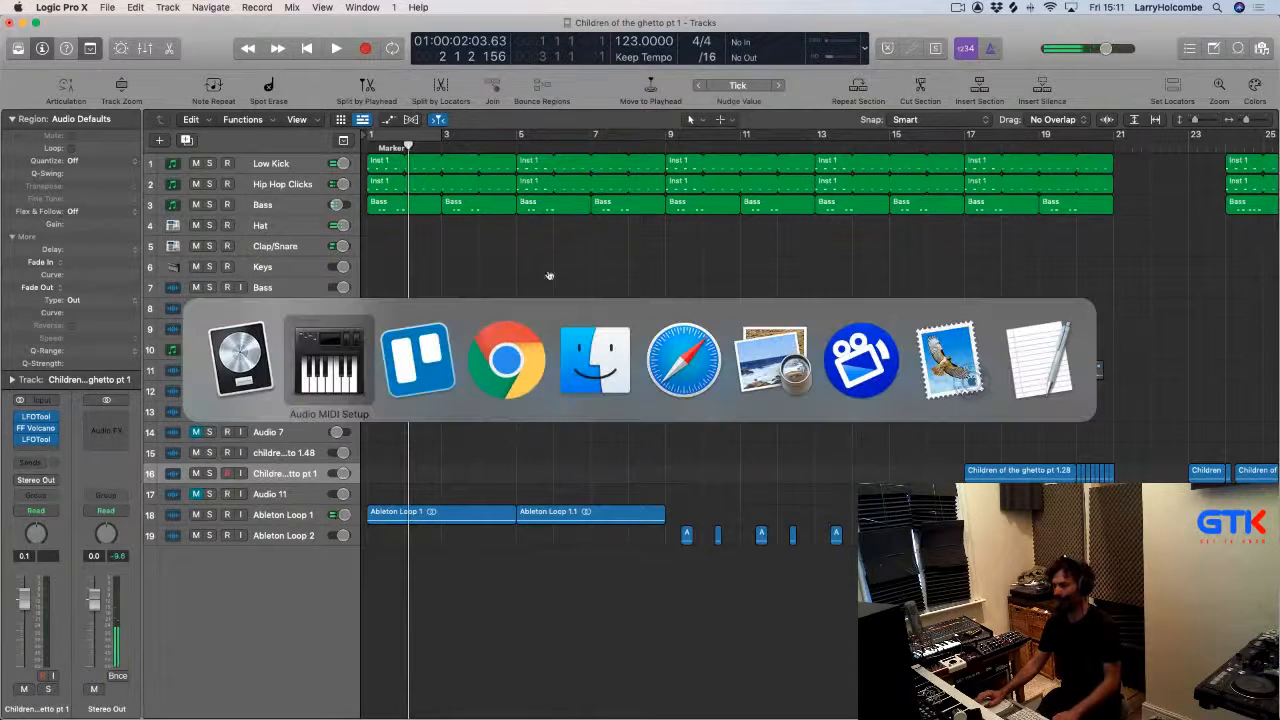
{"action": "key", "text": "super+Tab"}
{"action": "key", "text": "super+Tab"}
{"action": "key", "text": "shift+super+Tab"}
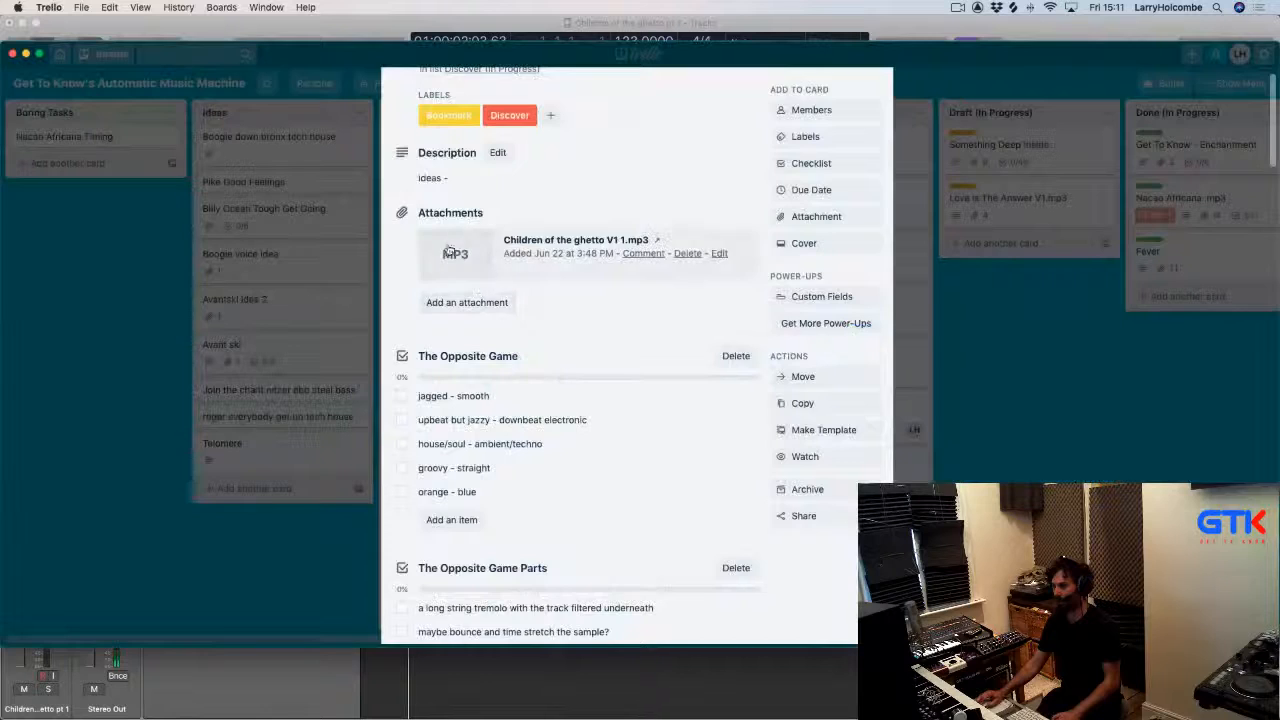
{"action": "left_click", "coordinate": [519, 259]}
{"action": "left_click", "coordinate": [557, 331]}
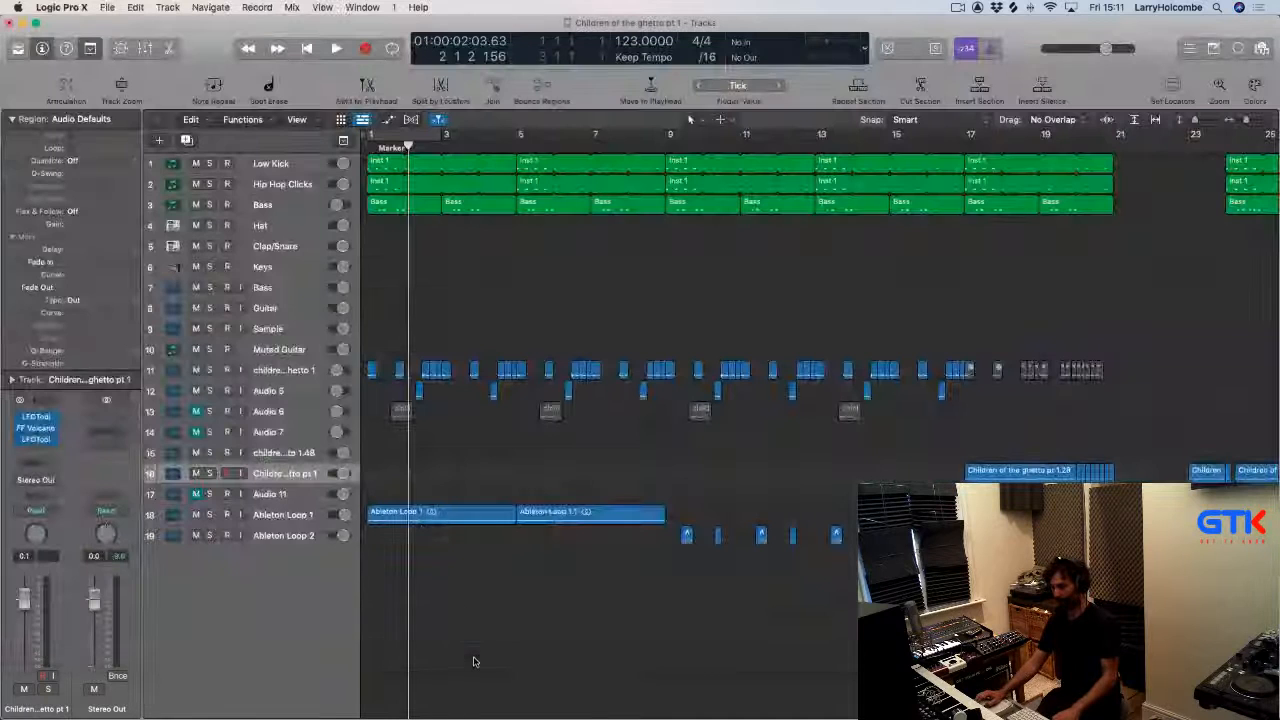
Create a new software instrument track with an empty channel strip.
{"action": "key", "text": "alt+super+n"}
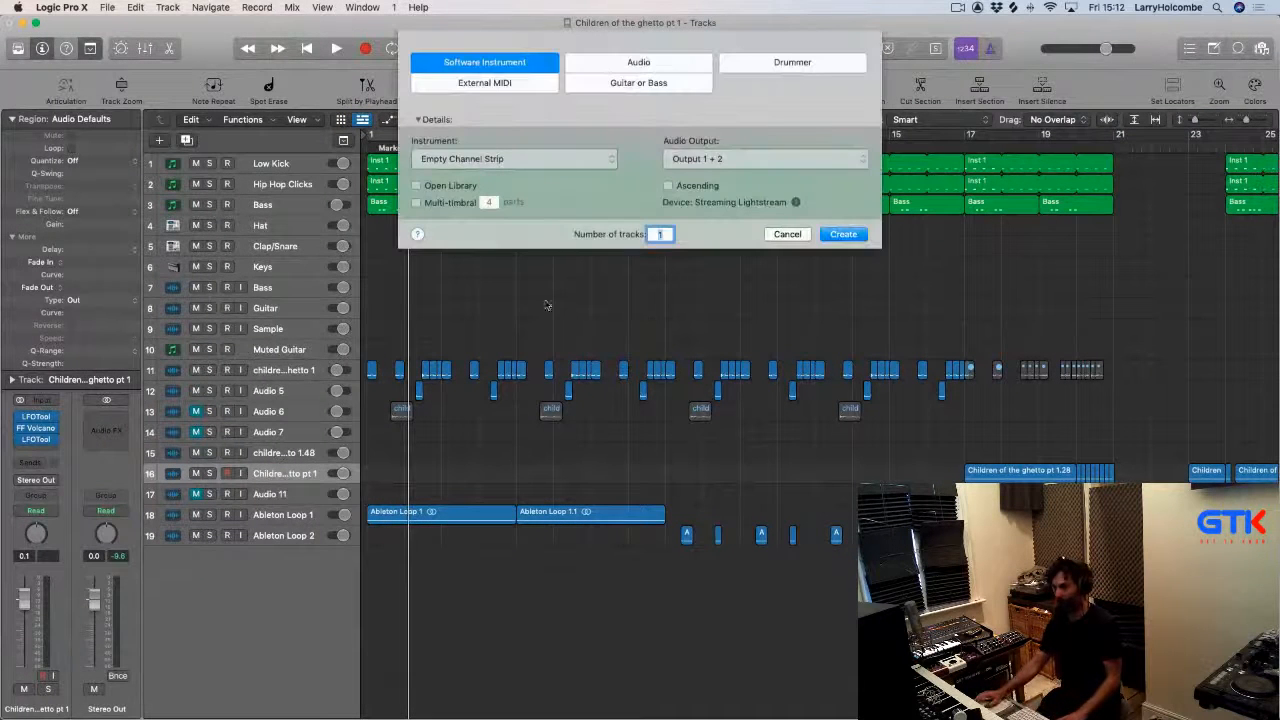
{"action": "left_click", "coordinate": [862, 237]}
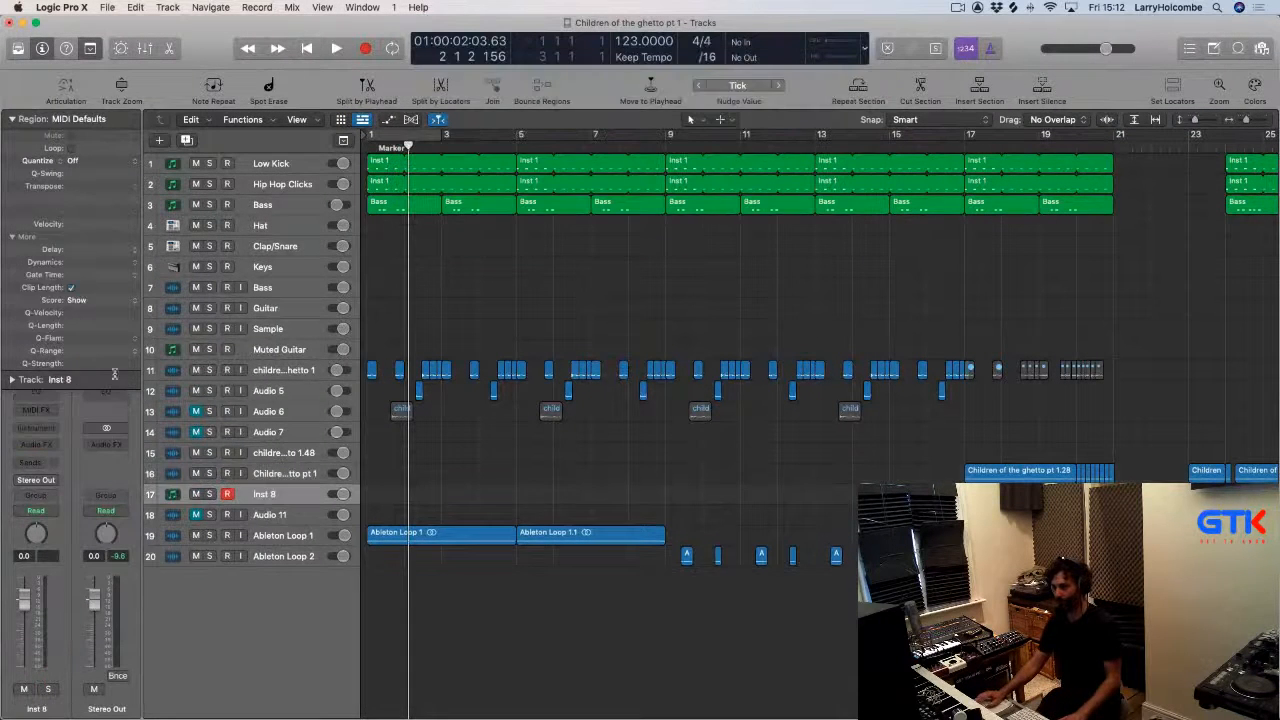
Load Vintage Electric Piano into the new Inst 8 track's instrument slot and close the plugin window.
{"action": "left_click", "coordinate": [38, 431]}
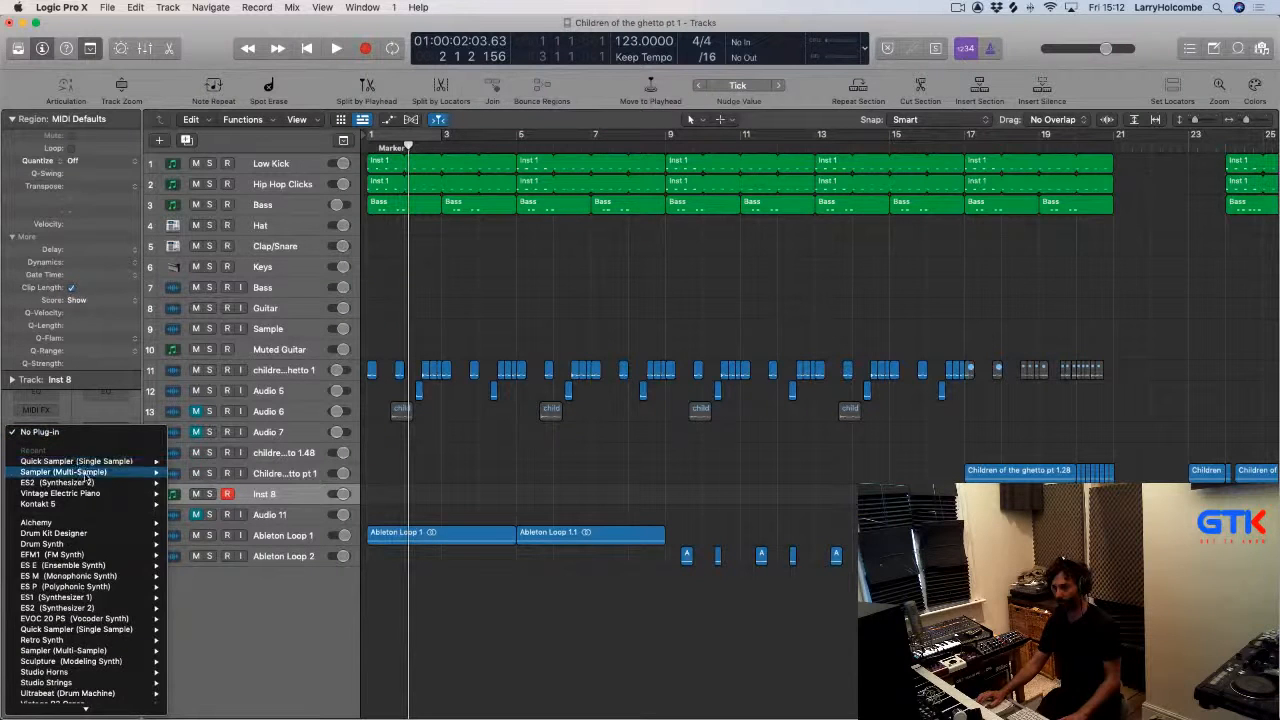
{"action": "mouse_move", "coordinate": [96, 474]}
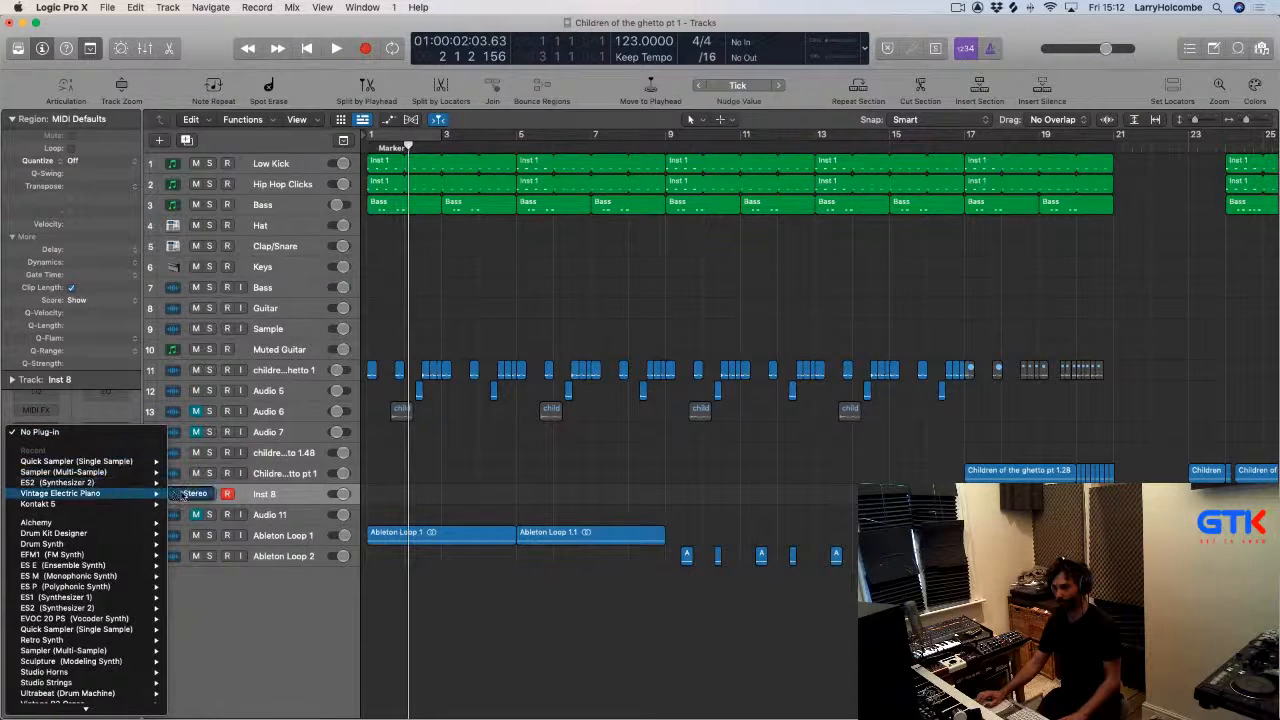
{"action": "left_click", "coordinate": [184, 494]}
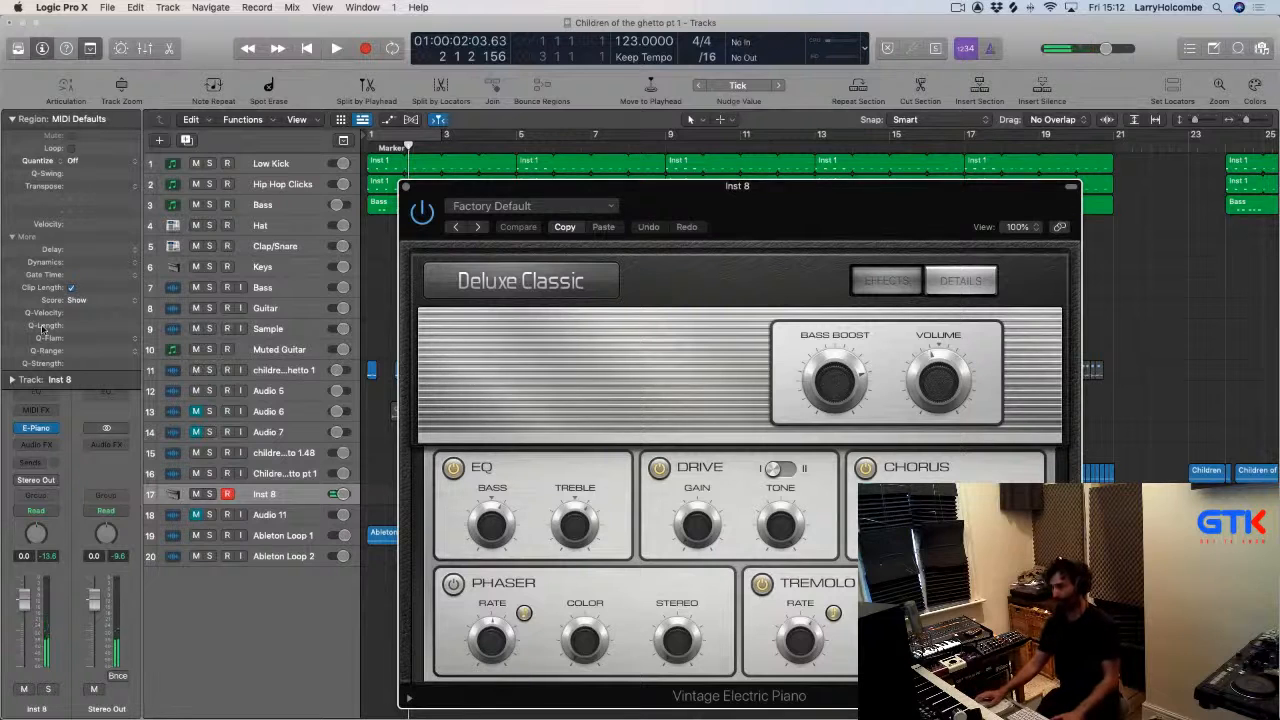
{"action": "left_click", "coordinate": [405, 187]}
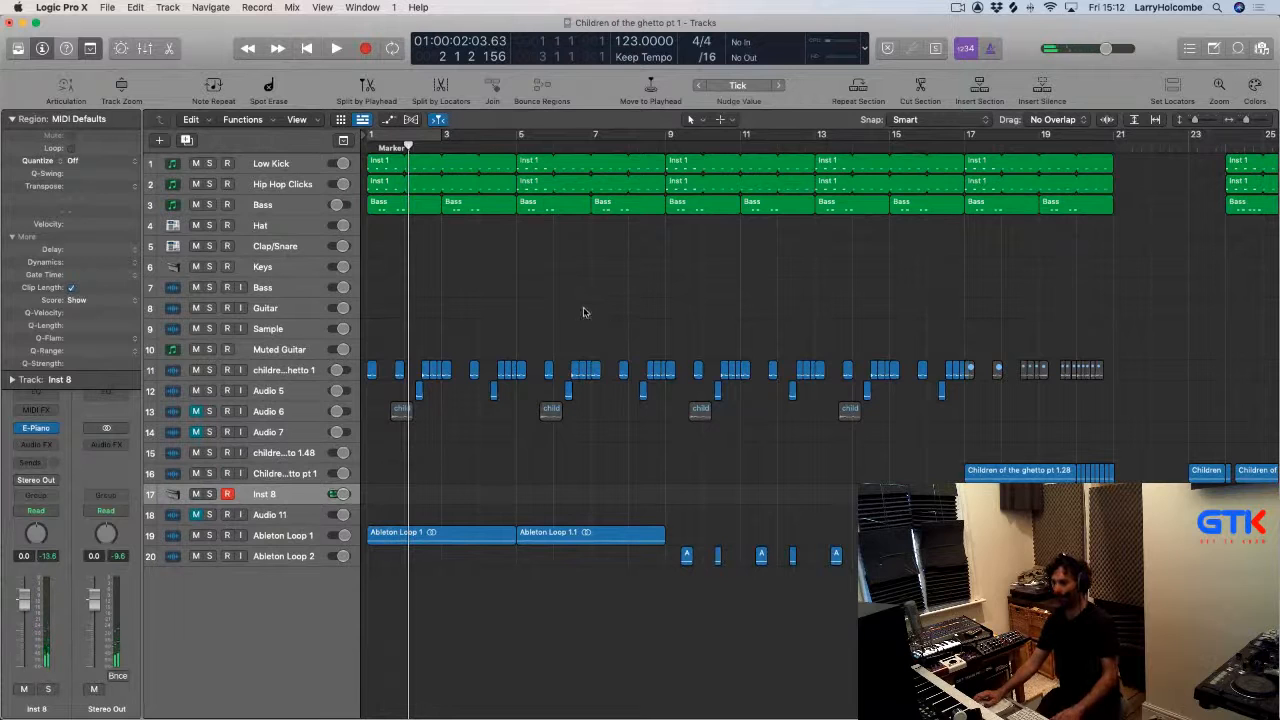
Switch to Trello, close the audio preview and scroll to The Opposite Game checklist.
{"action": "scroll", "coordinate": [568, 303], "scroll_direction": "down", "scroll_amount": 1}
{"action": "key", "text": "super+Tab"}
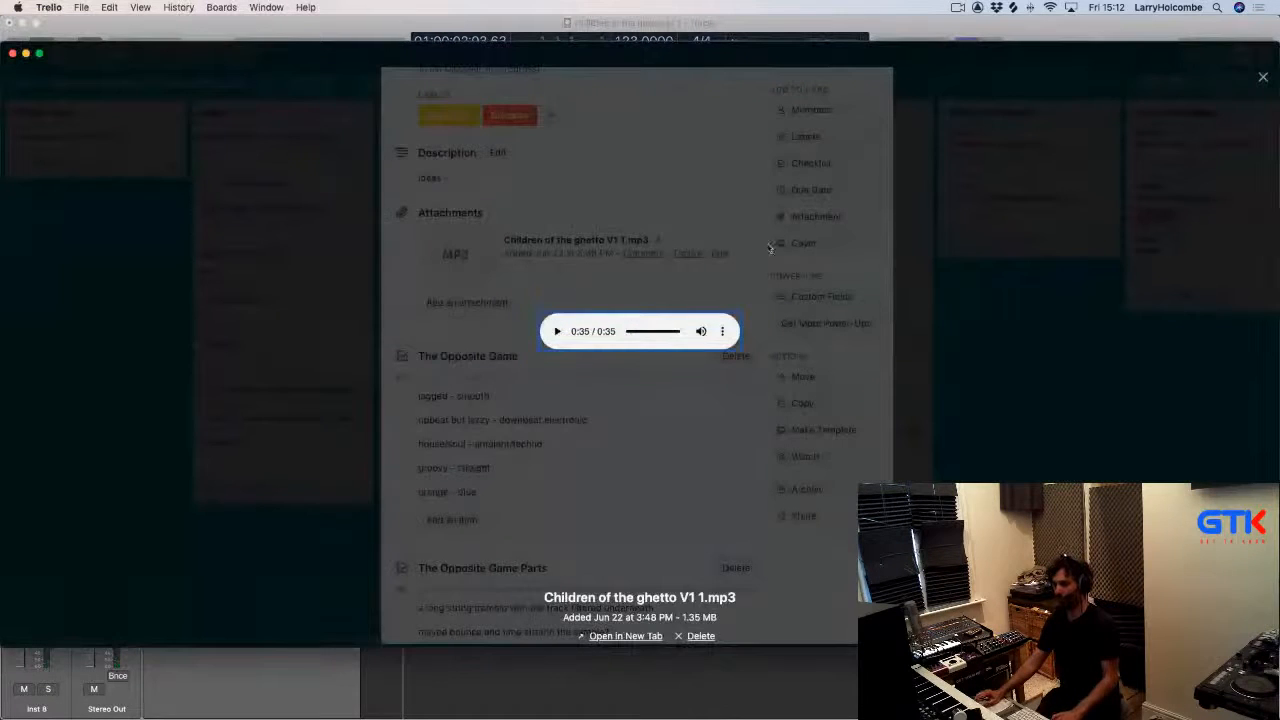
{"action": "left_click", "coordinate": [1264, 78]}
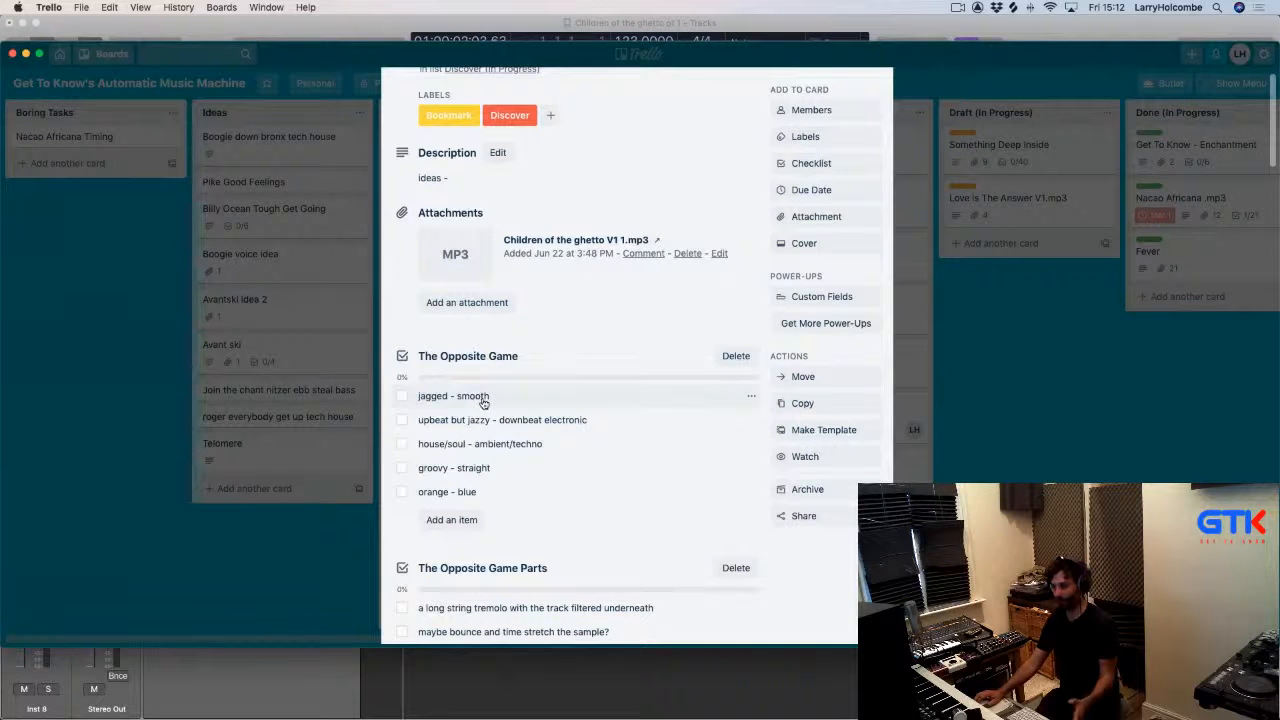
{"action": "scroll", "coordinate": [478, 410], "scroll_direction": "down", "scroll_amount": 3}
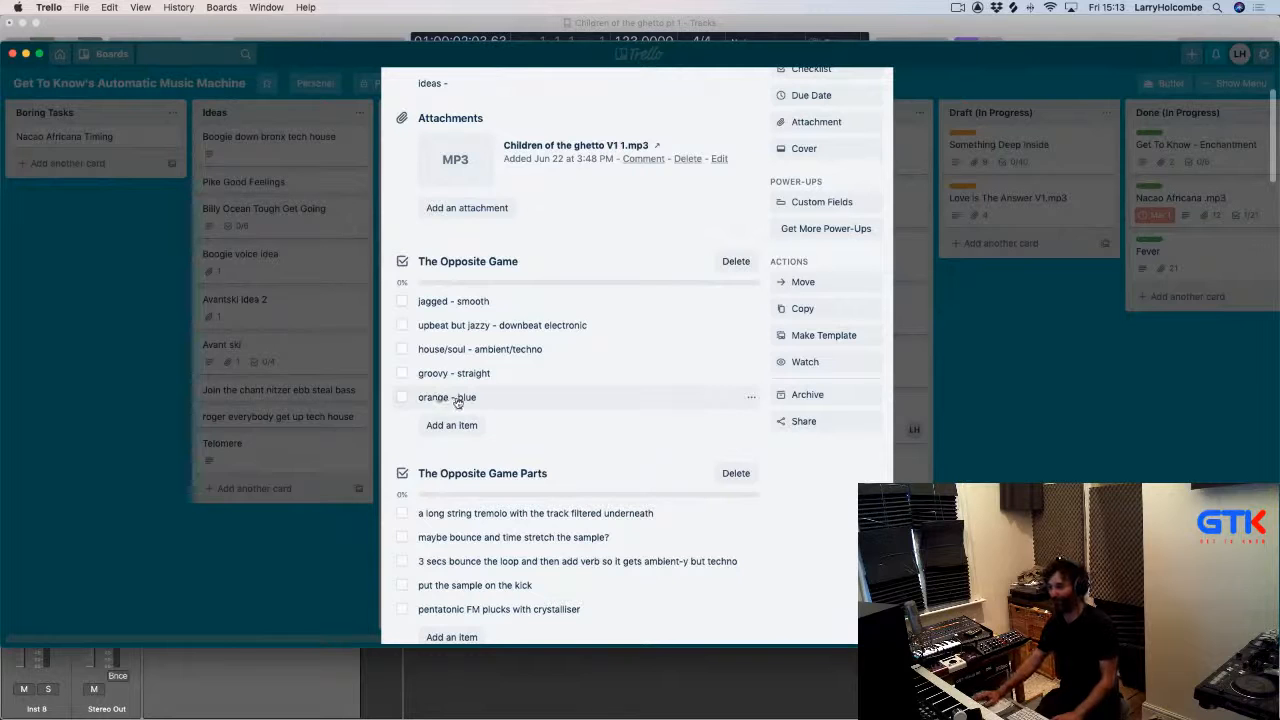
Review The Opposite Game Parts checklist items on the Trello card, then return to the project.
{"action": "left_click", "coordinate": [662, 678]}
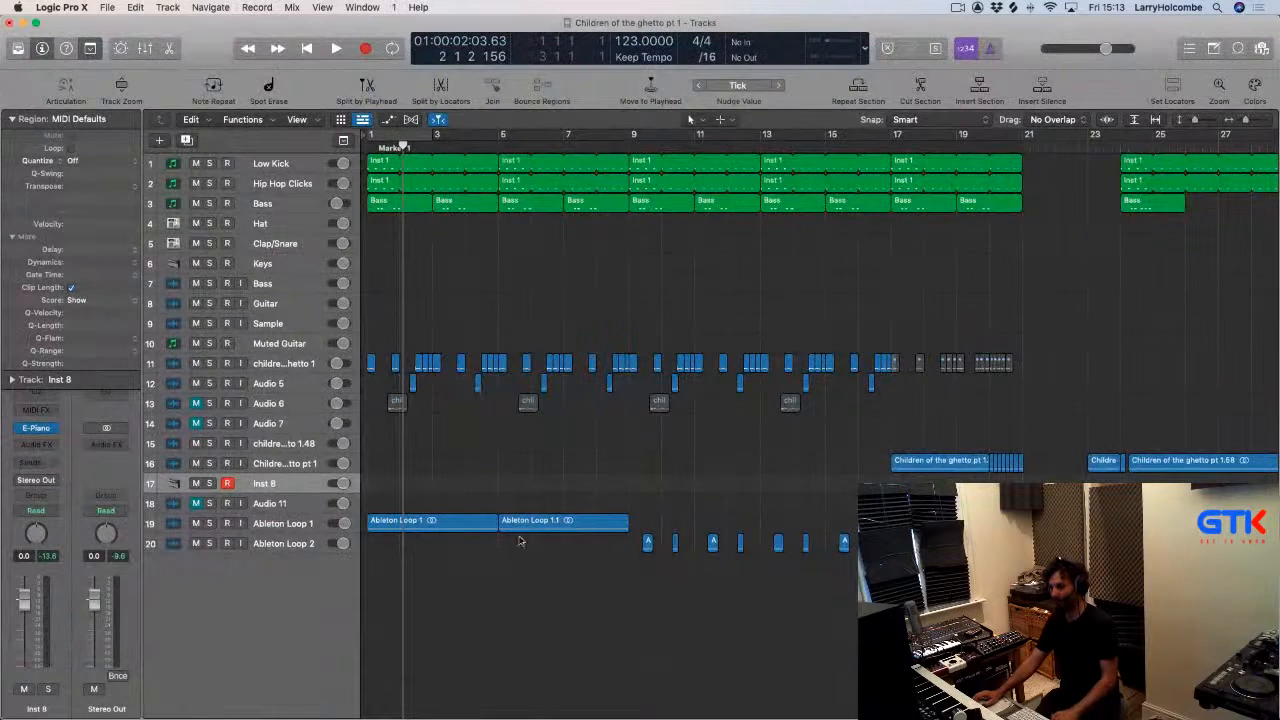
{"action": "key", "text": "super+Tab"}
{"action": "scroll", "coordinate": [481, 448], "scroll_direction": "down", "scroll_amount": 1}
{"action": "scroll", "coordinate": [481, 448], "scroll_direction": "down", "scroll_amount": 2}
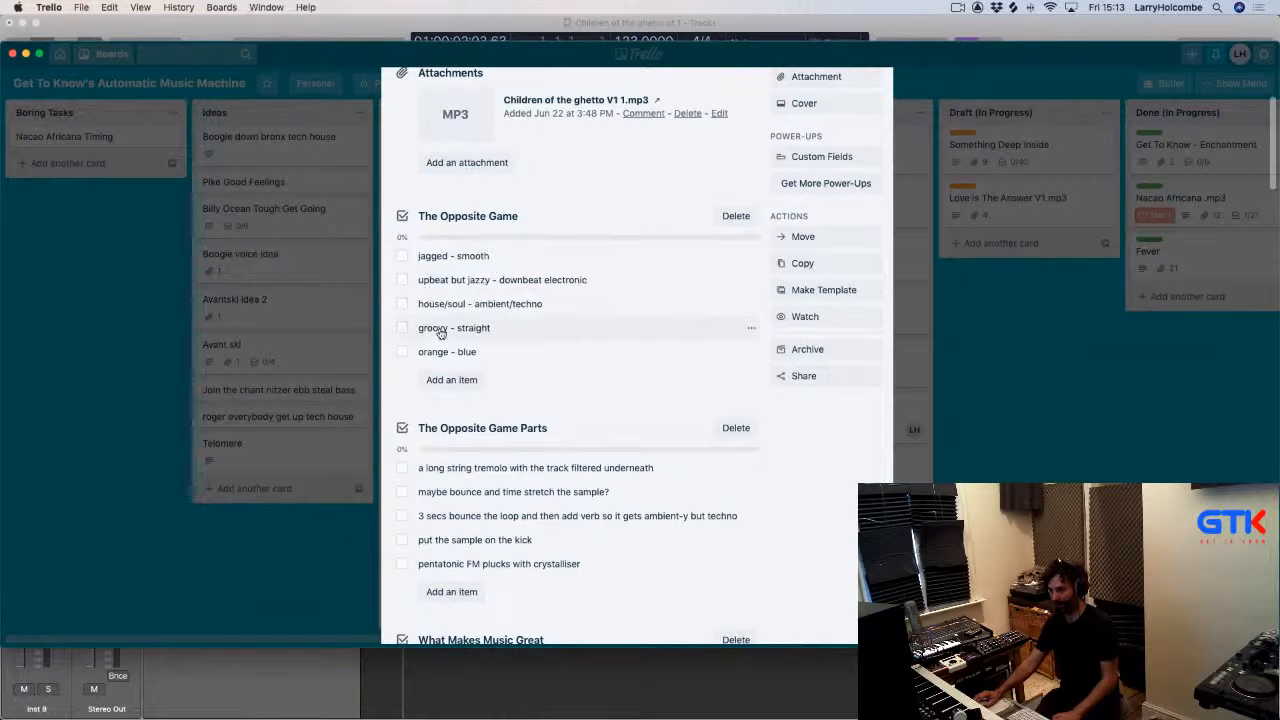
{"action": "key", "text": "super+Tab"}
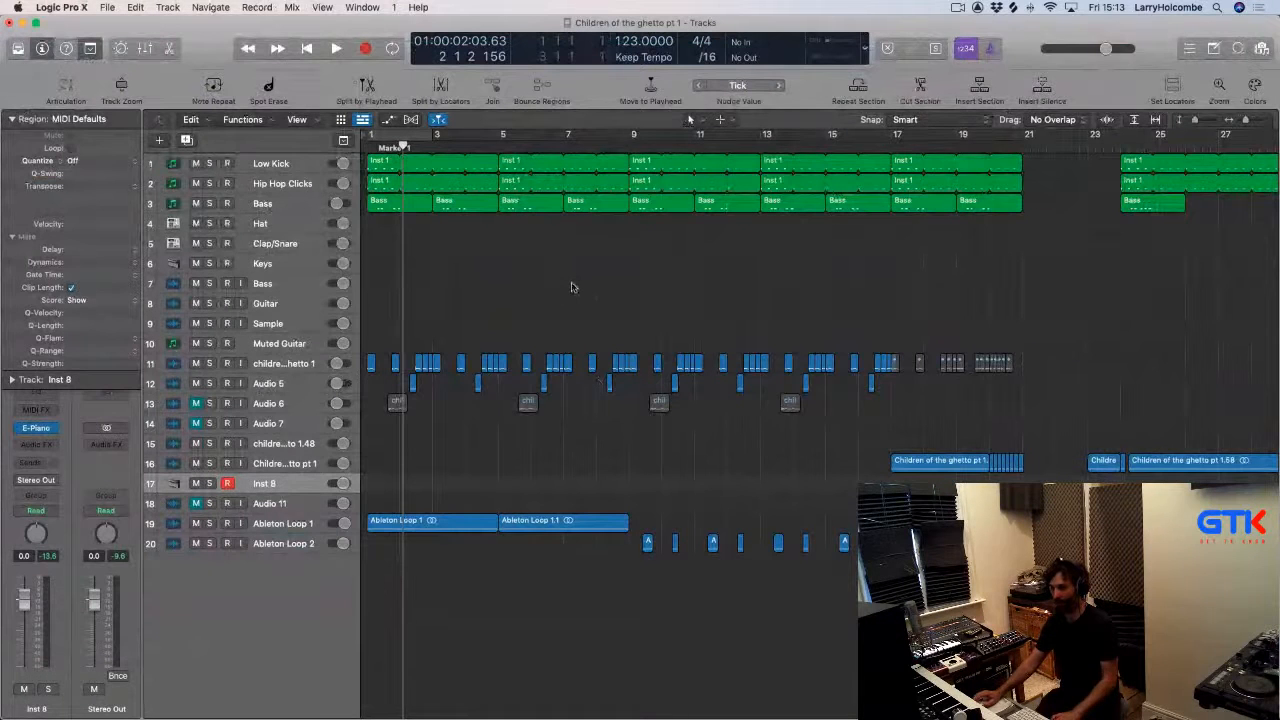
Open the Apple Loops browser.
{"action": "key", "text": "super+Tab"}
{"action": "key", "text": "super+Tab"}
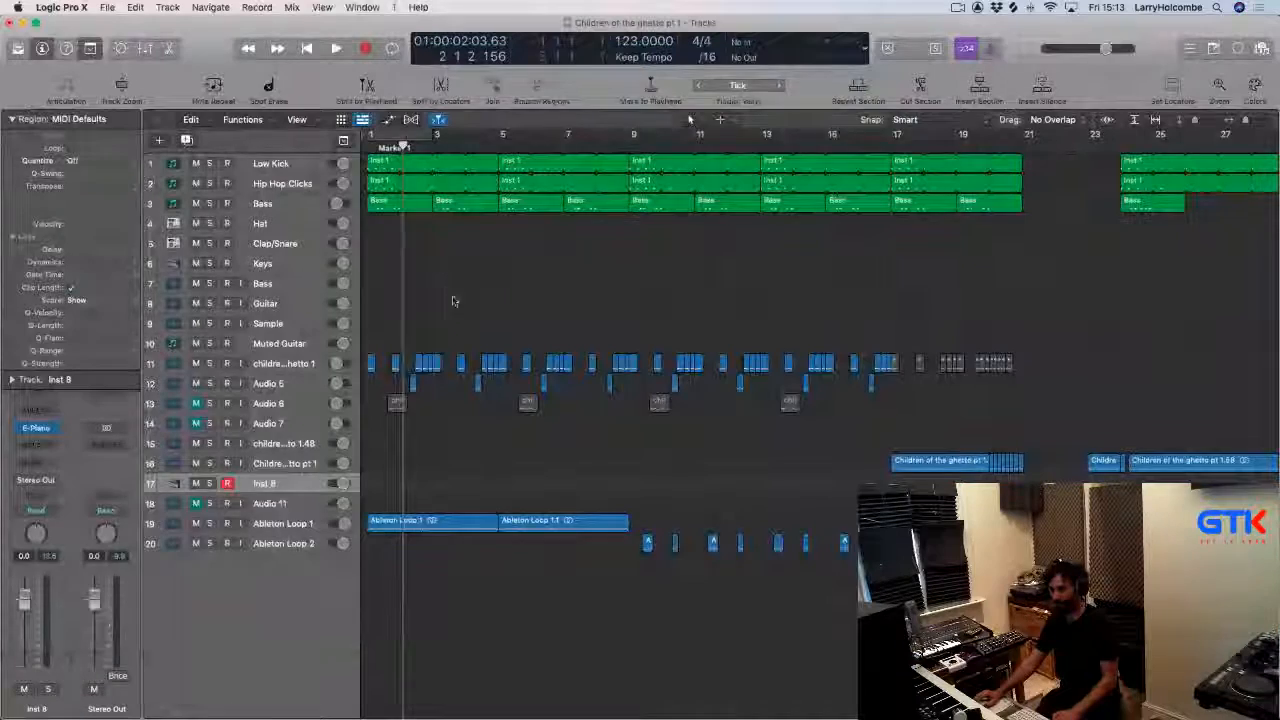
{"action": "left_click", "coordinate": [1234, 50]}
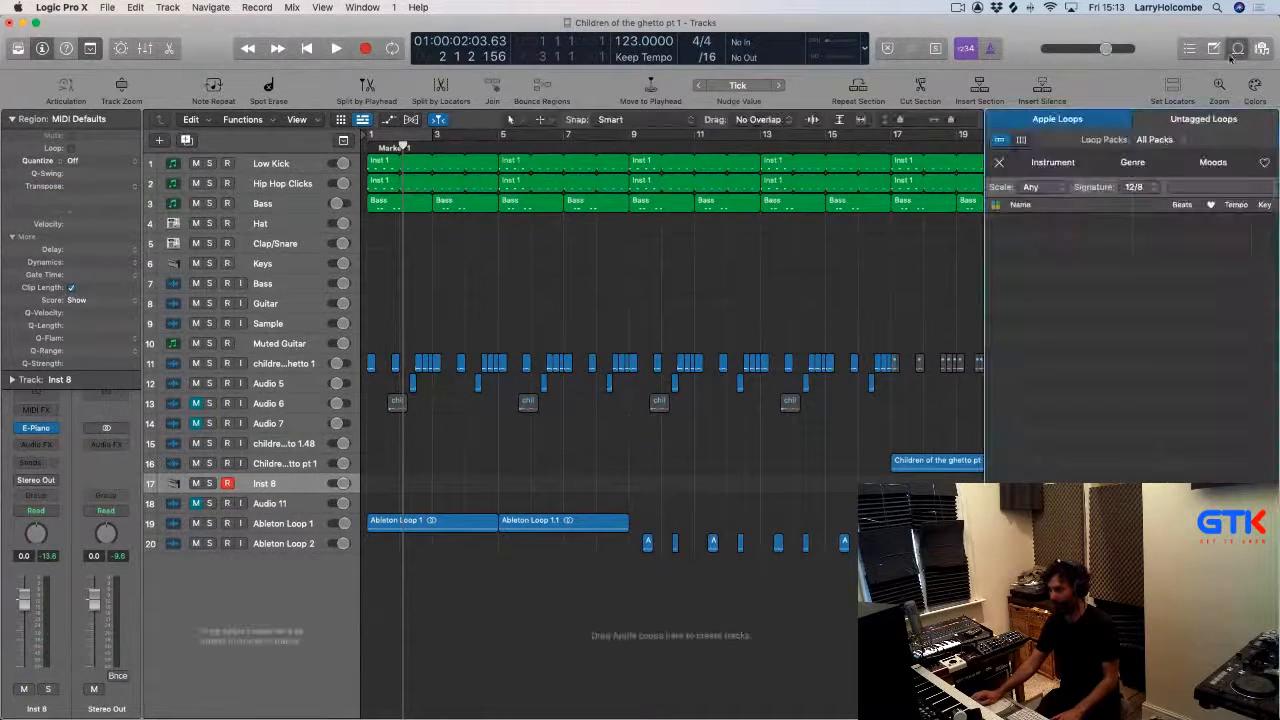
Customize the control bar display to show the key signature alongside the custom display.
{"action": "left_click", "coordinate": [856, 45]}
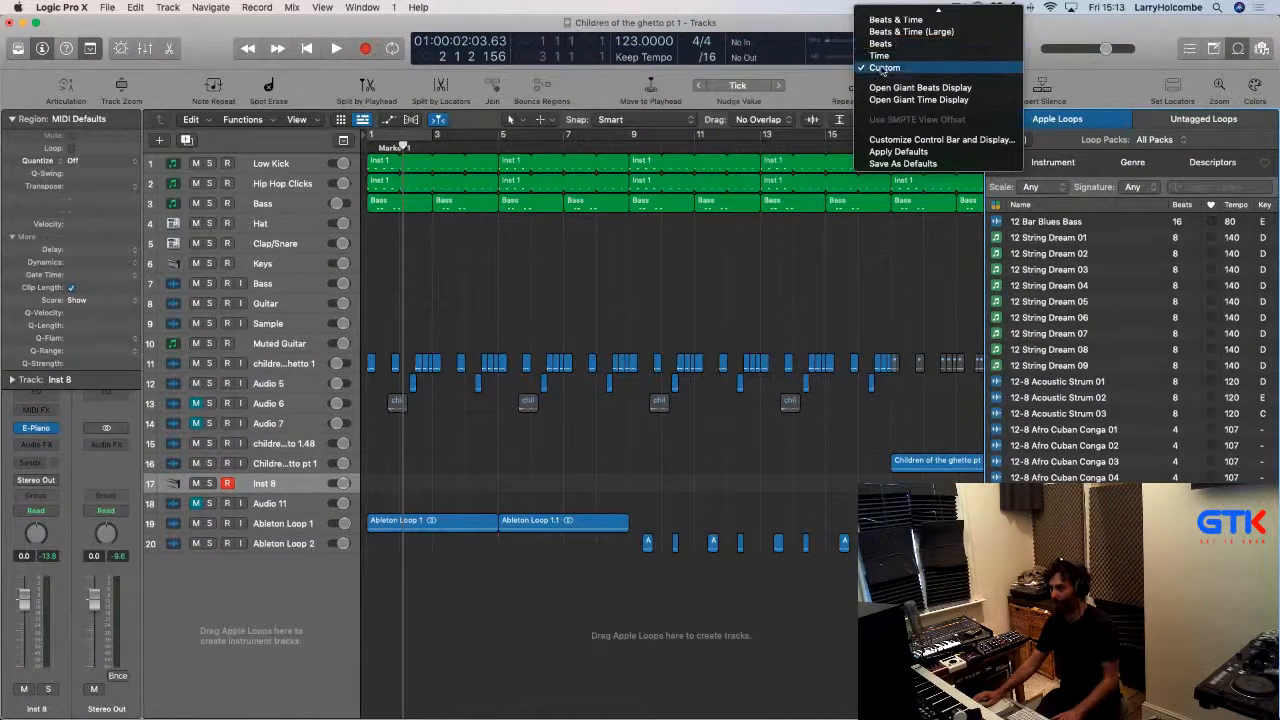
{"action": "left_click", "coordinate": [882, 68]}
{"action": "left_click", "coordinate": [866, 48]}
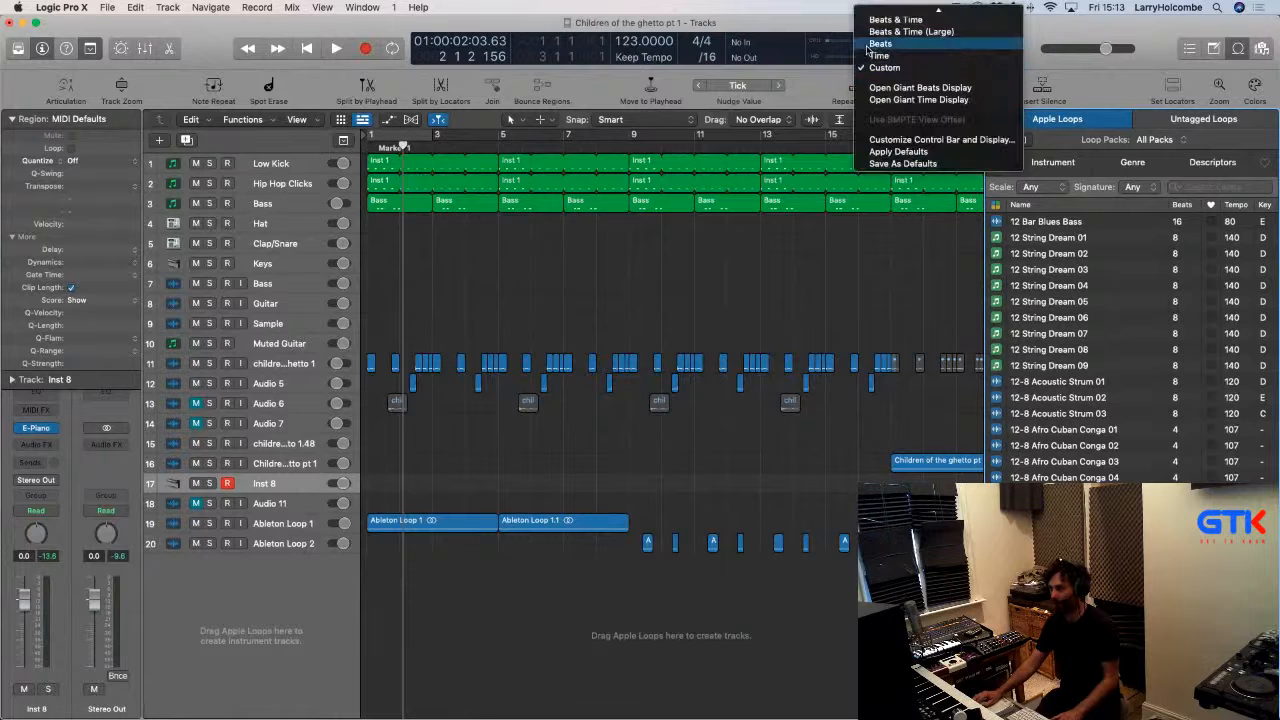
{"action": "left_click", "coordinate": [938, 140]}
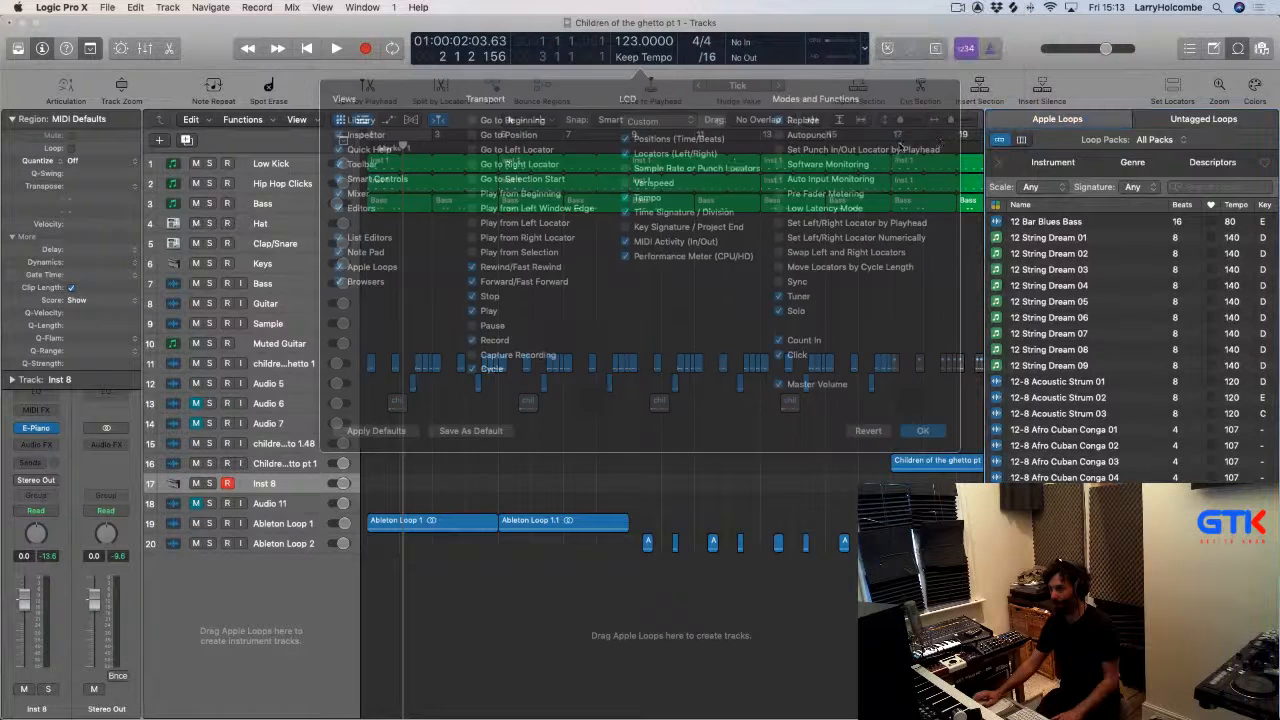
{"action": "left_click", "coordinate": [641, 225]}
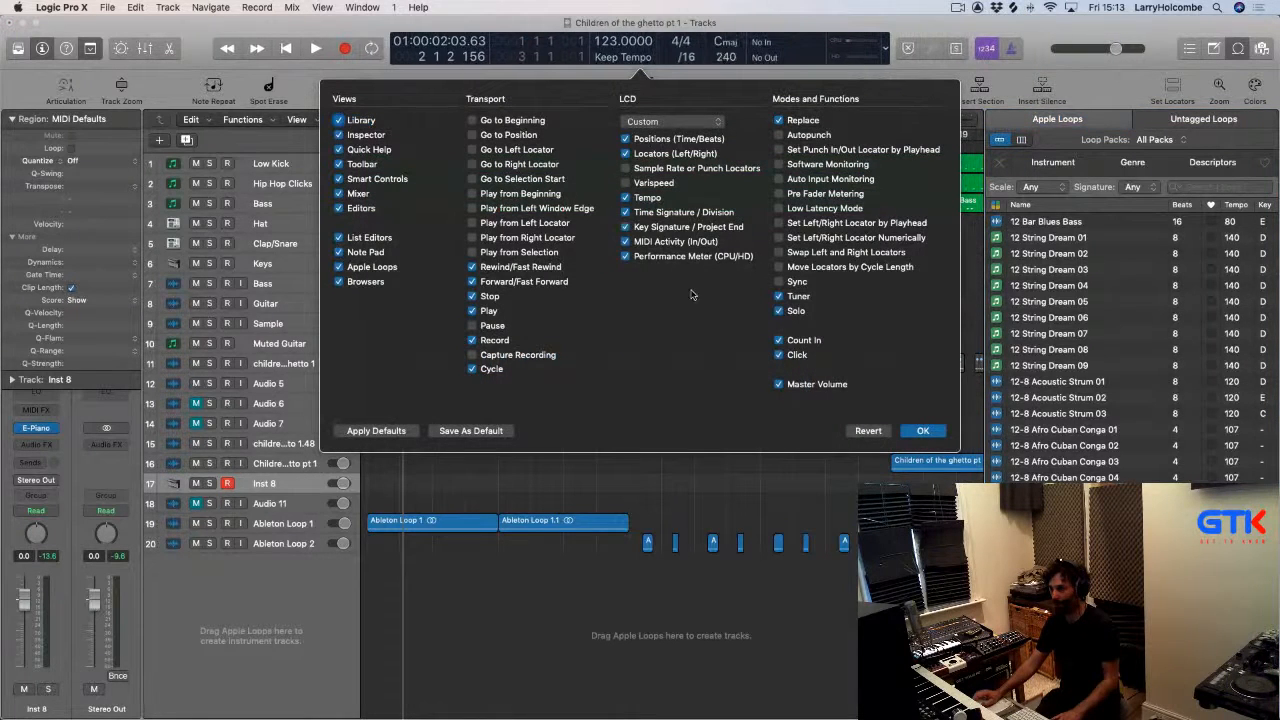
{"action": "left_click", "coordinate": [922, 431]}
Set the project key signature to F# minor.
{"action": "left_click", "coordinate": [728, 43]}
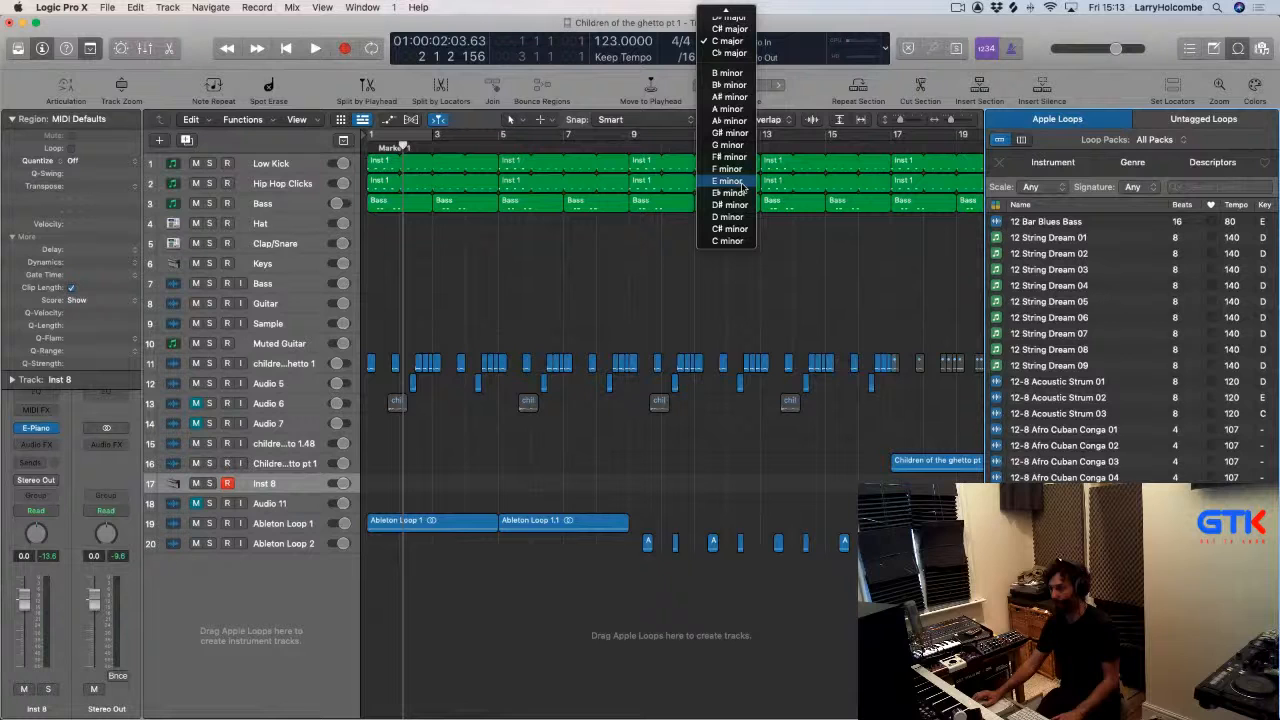
{"action": "left_click", "coordinate": [729, 157]}
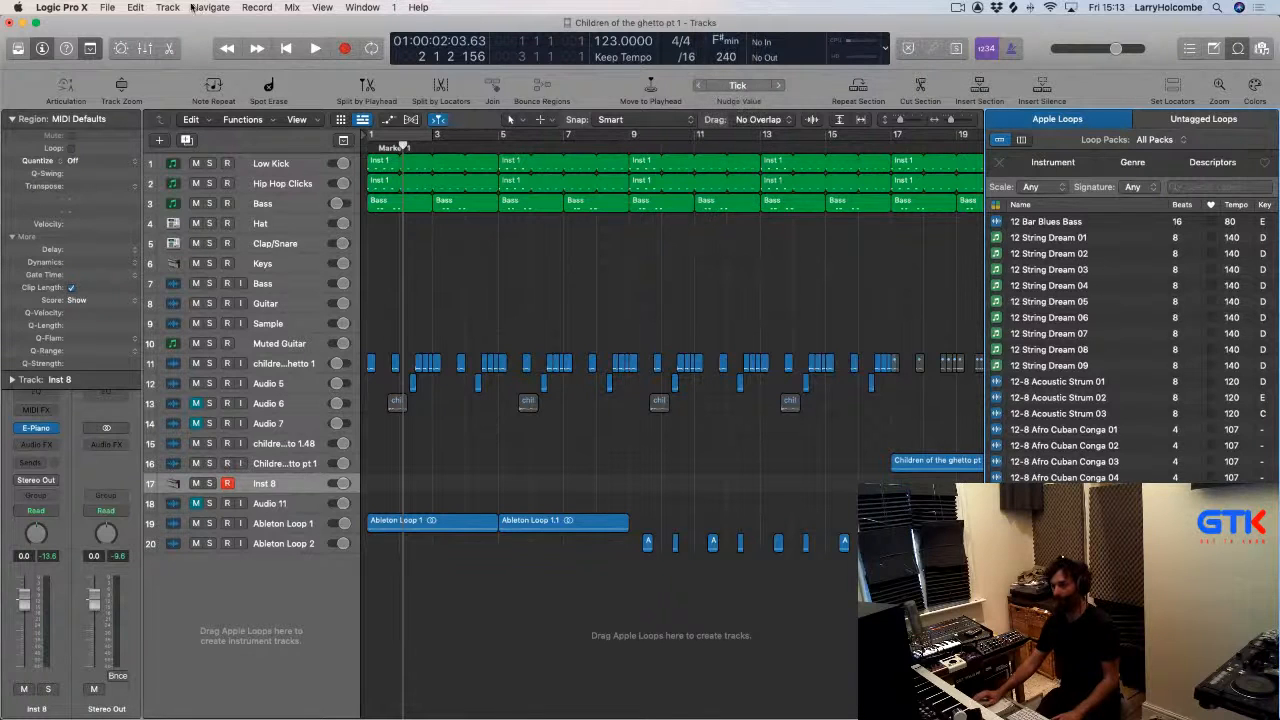
{"action": "left_click", "coordinate": [486, 277]}
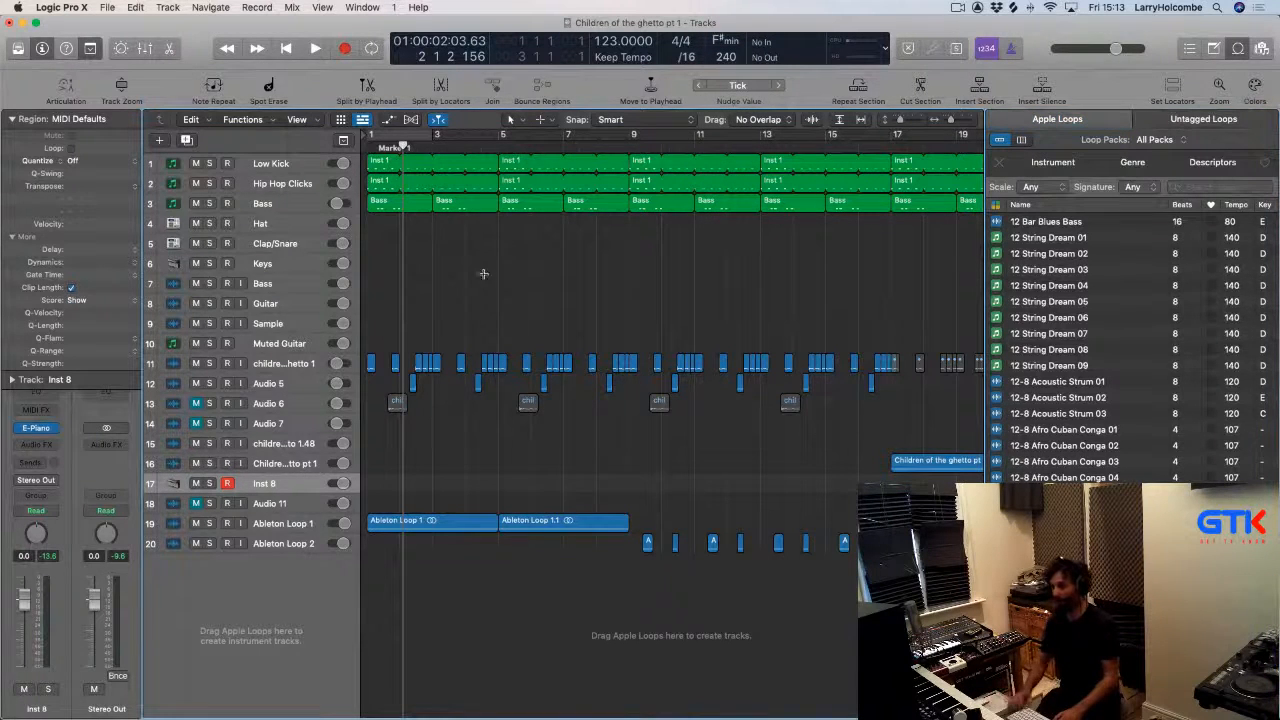
{"action": "key", "text": "super+Up"}
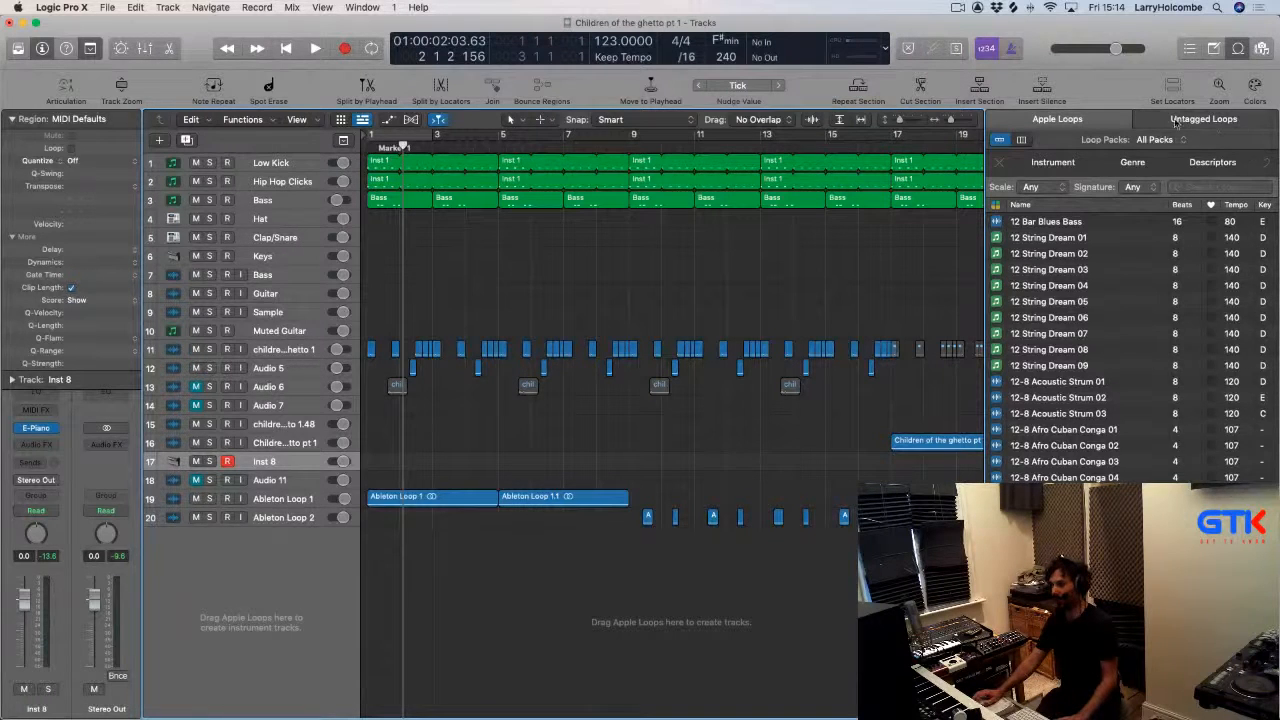
Search Apple Loops for GTK, filter to Strings, and preview GTK String Rev Suck Tremolo.
{"action": "left_click", "coordinate": [1222, 187]}
{"action": "type", "text": "GT"}
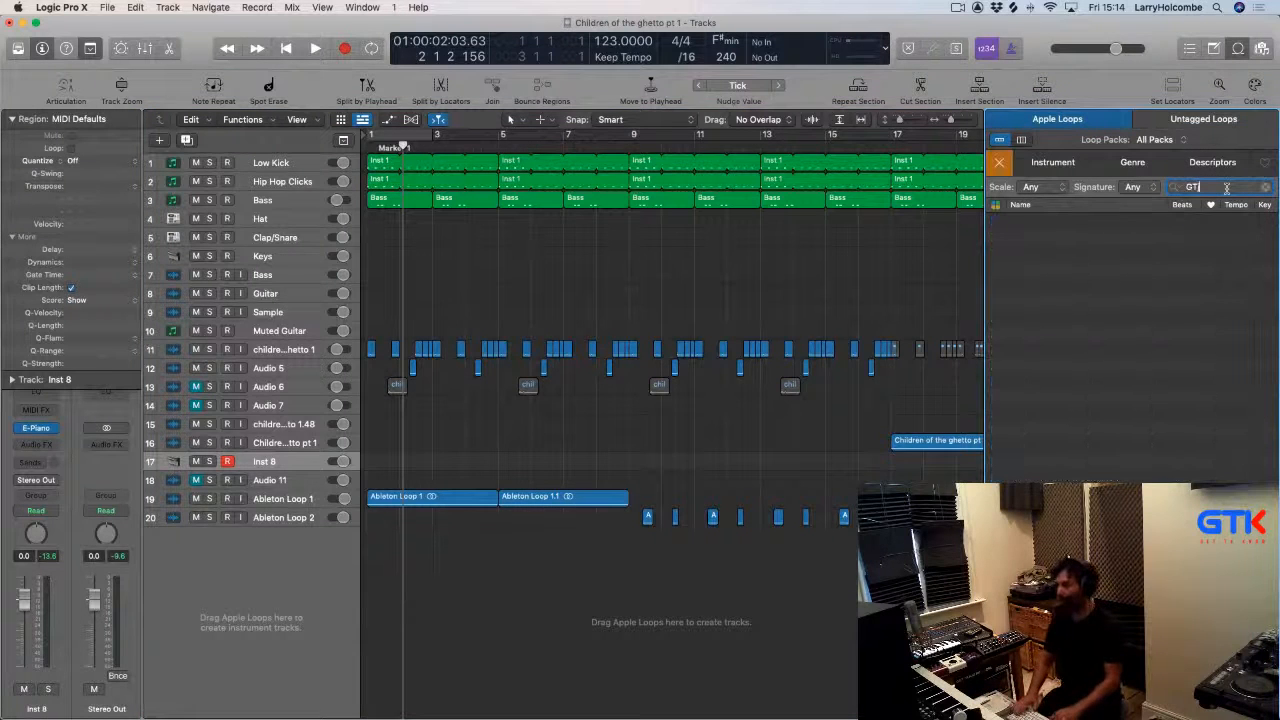
{"action": "type", "text": "K"}
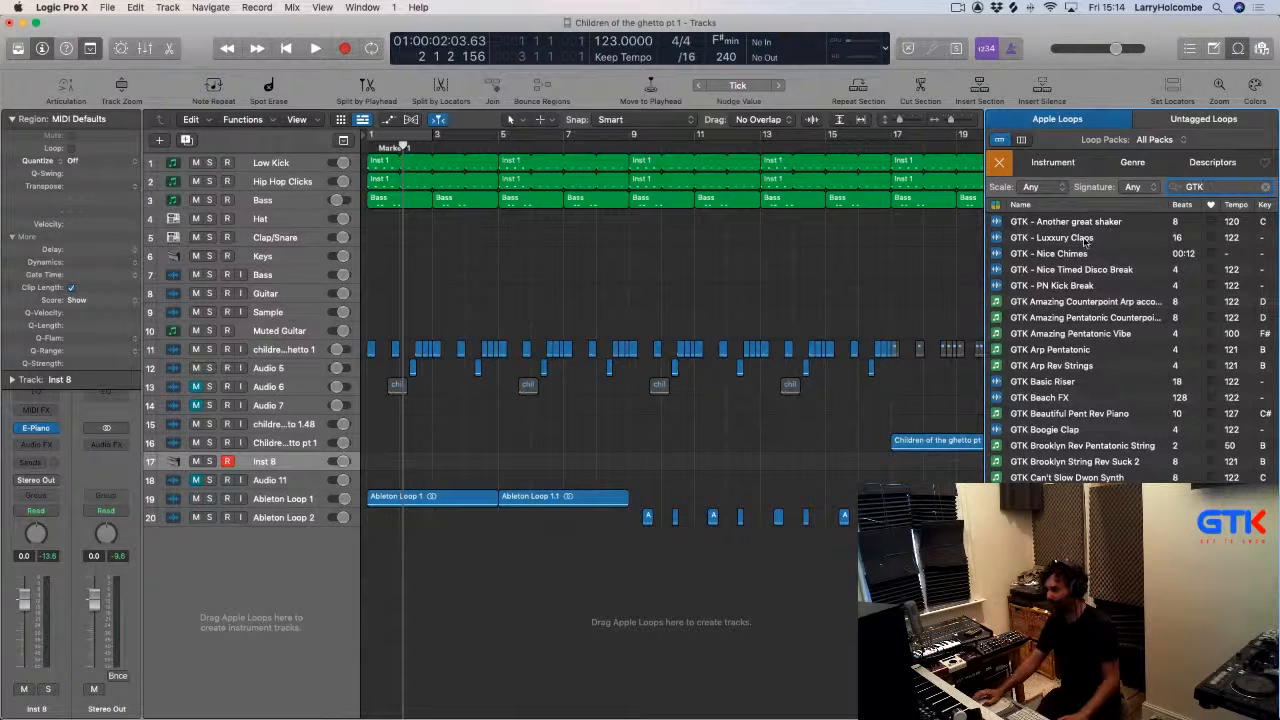
{"action": "left_click", "coordinate": [1056, 165]}
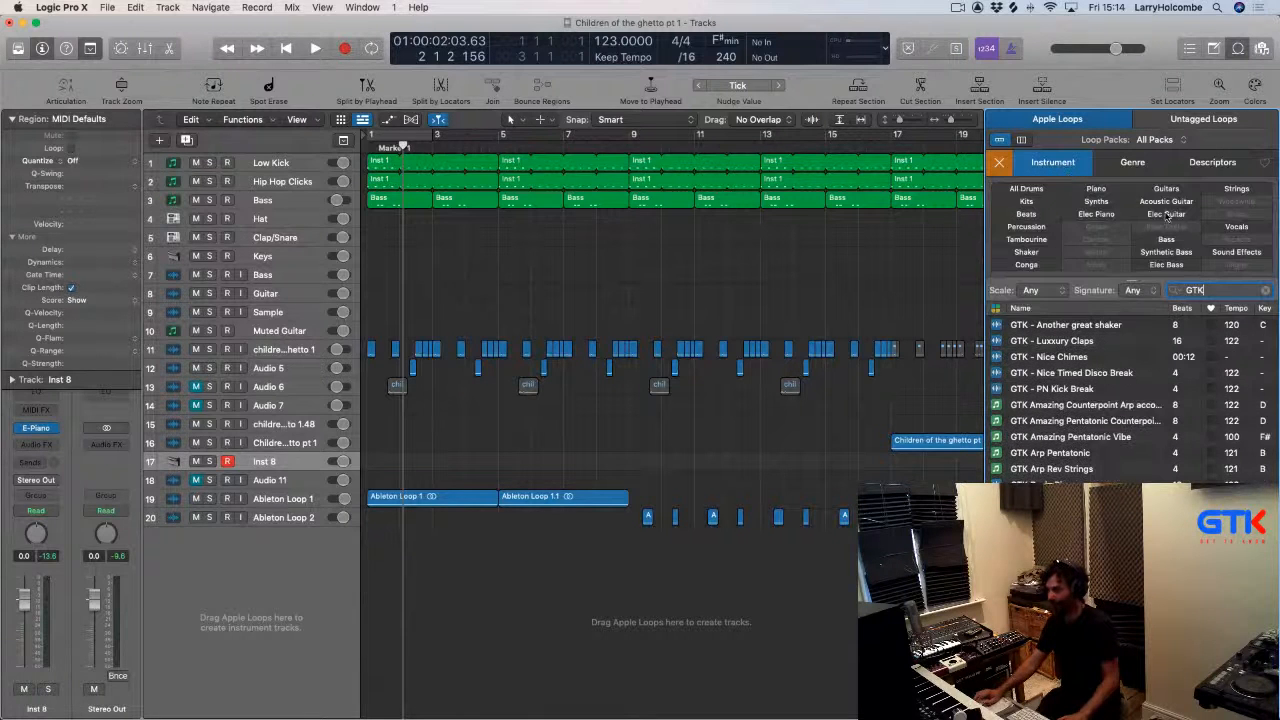
{"action": "left_click", "coordinate": [1236, 189]}
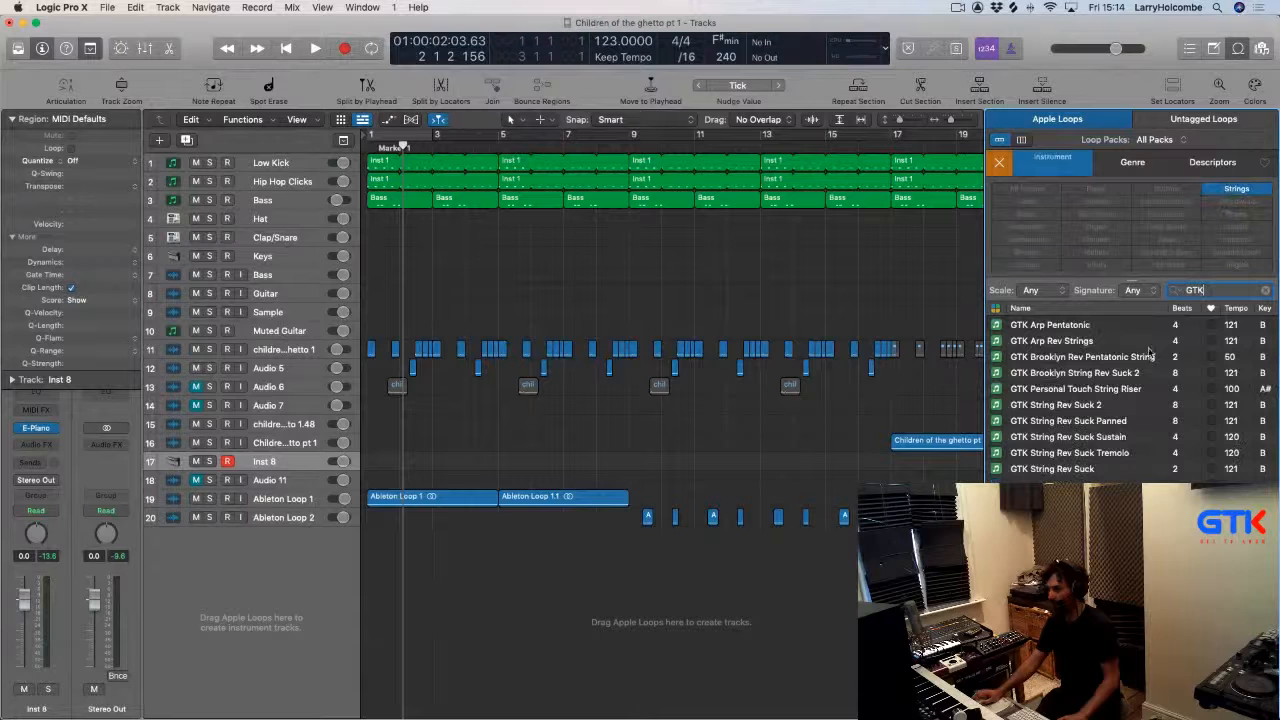
{"action": "left_click", "coordinate": [1006, 455]}
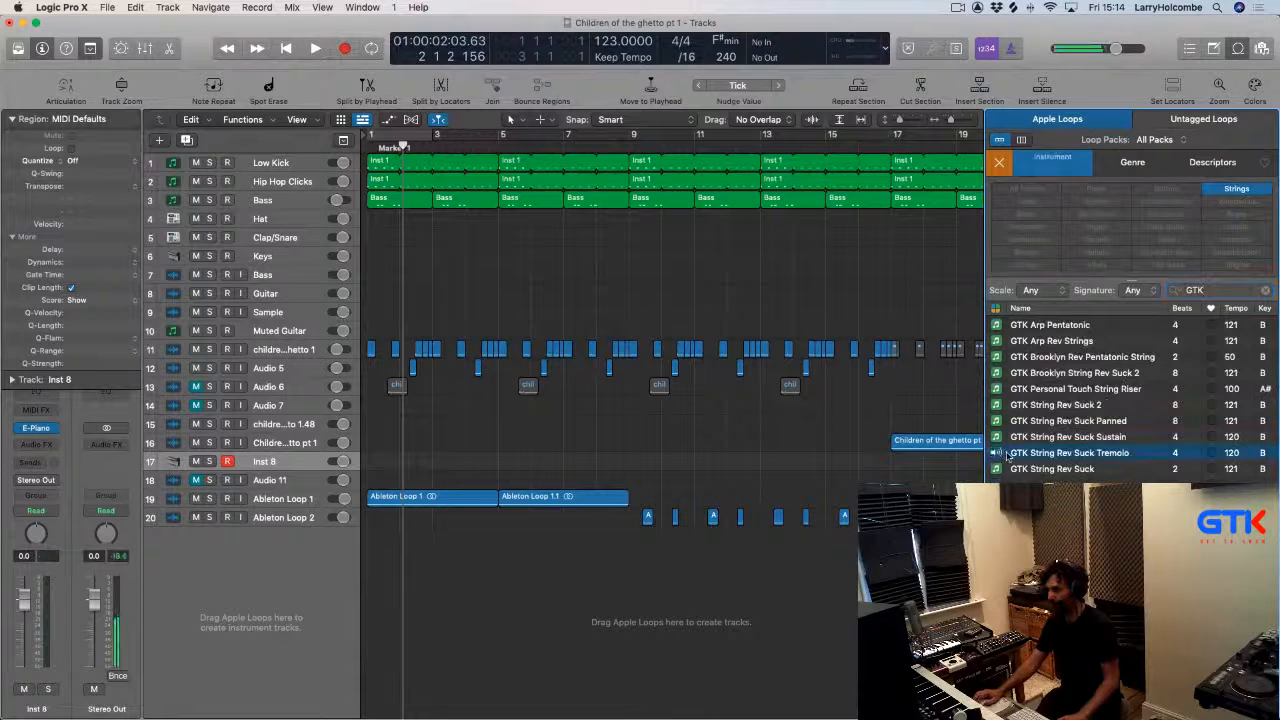
Add the GTK String Rev Suck Tremolo loop on a new track at bar 1 and play from the start.
{"action": "left_click_drag", "start_coordinate": [1068, 455], "coordinate": [368, 690]}
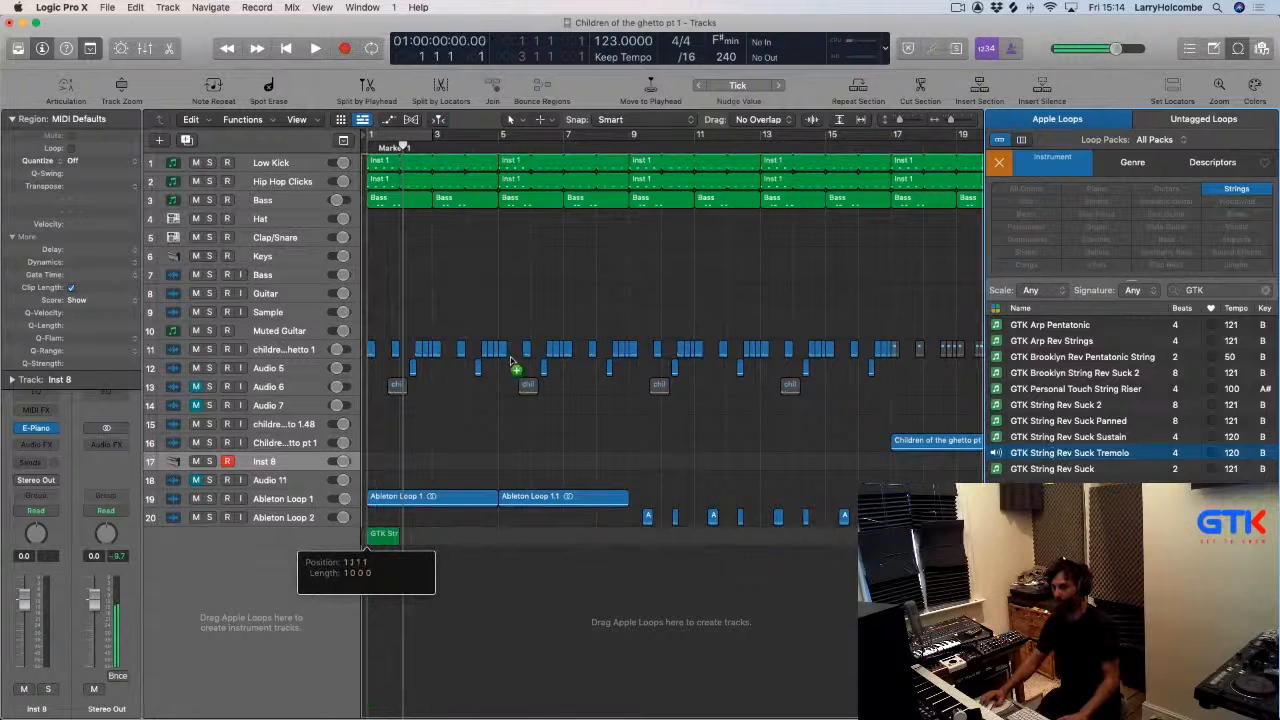
{"action": "left_click_drag", "start_coordinate": [368, 540], "coordinate": [367, 536]}
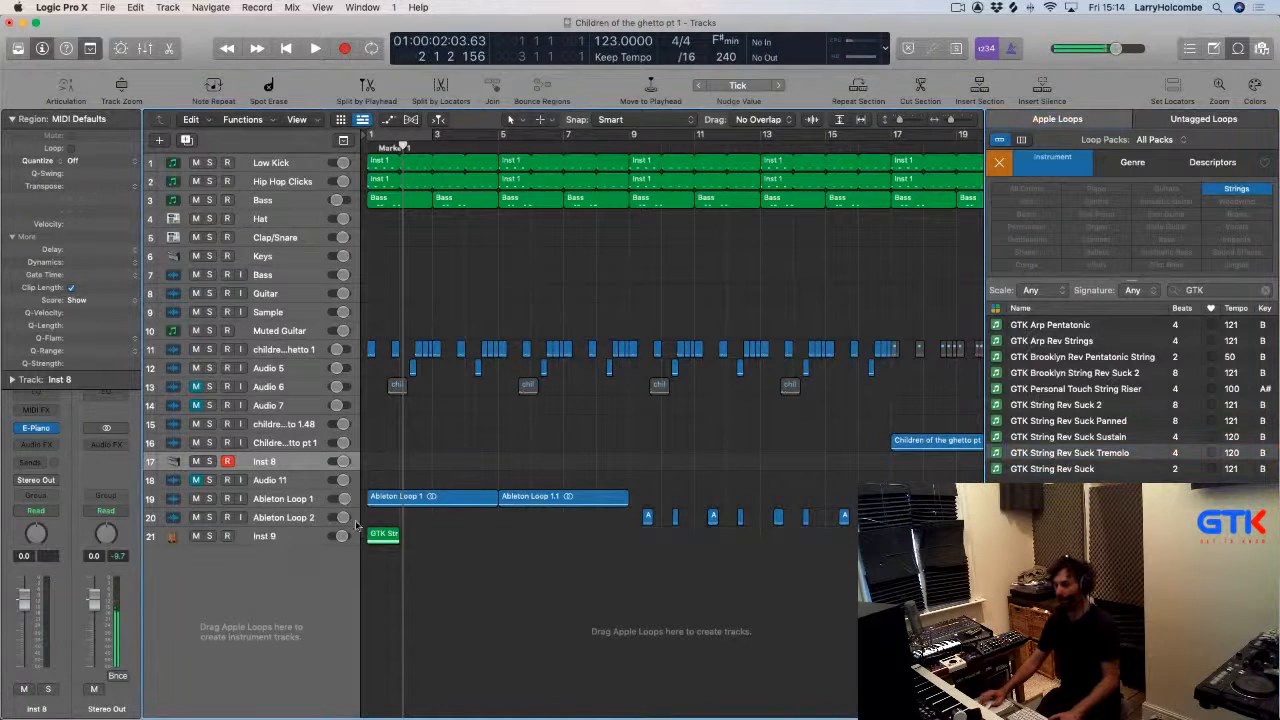
{"action": "key", "text": "Return"}
{"action": "key", "text": "space"}
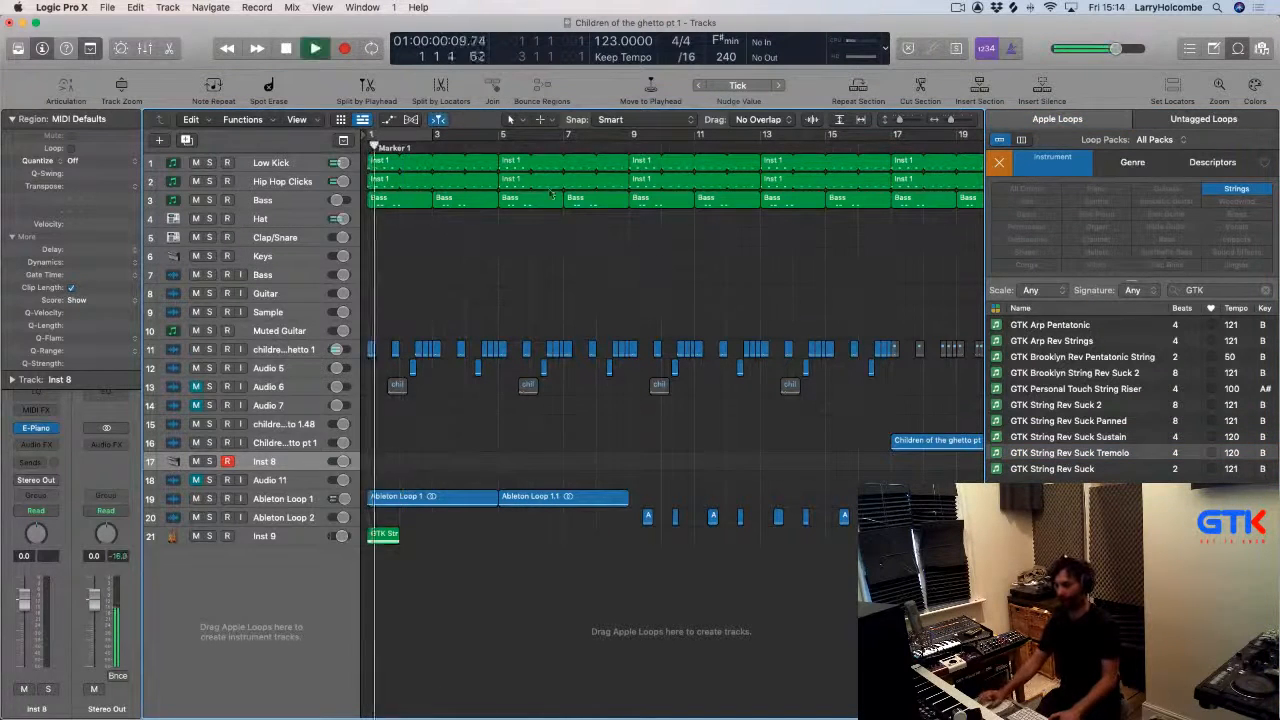
Set a cycle over the first two bars, close the loop browser and stop playback.
{"action": "left_click_drag", "start_coordinate": [372, 131], "coordinate": [434, 131]}
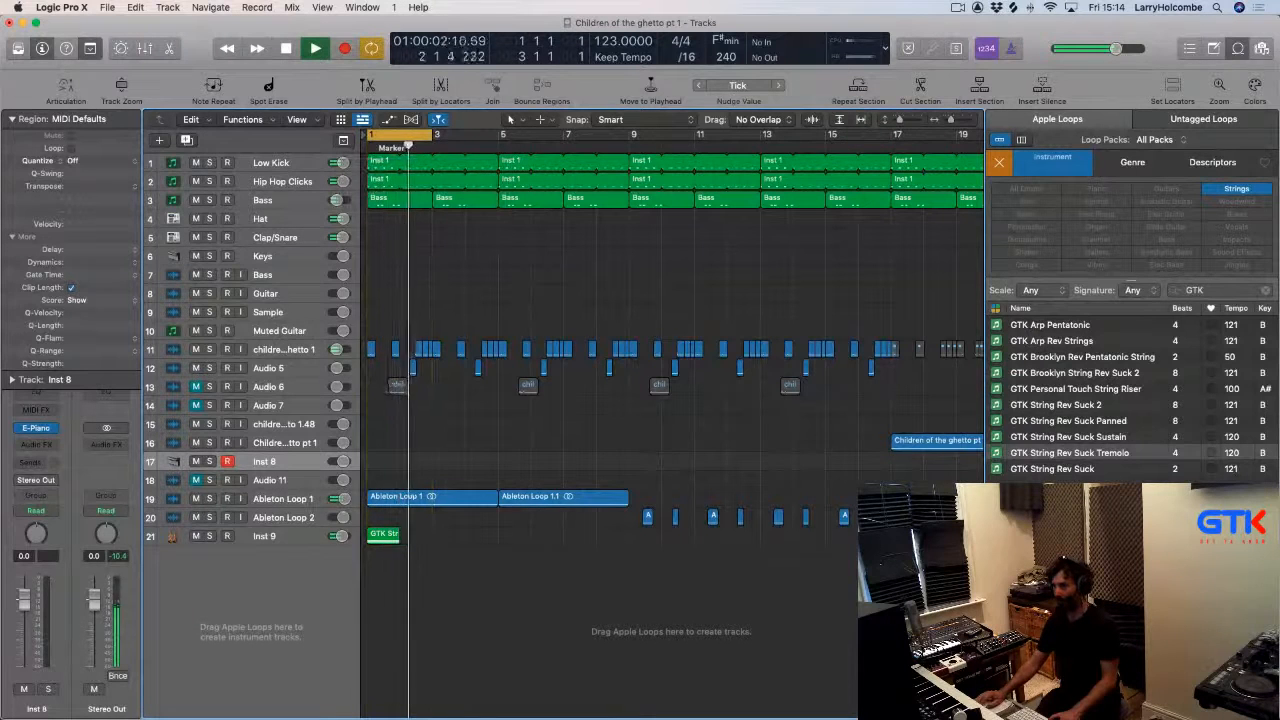
{"action": "left_click", "coordinate": [1233, 47]}
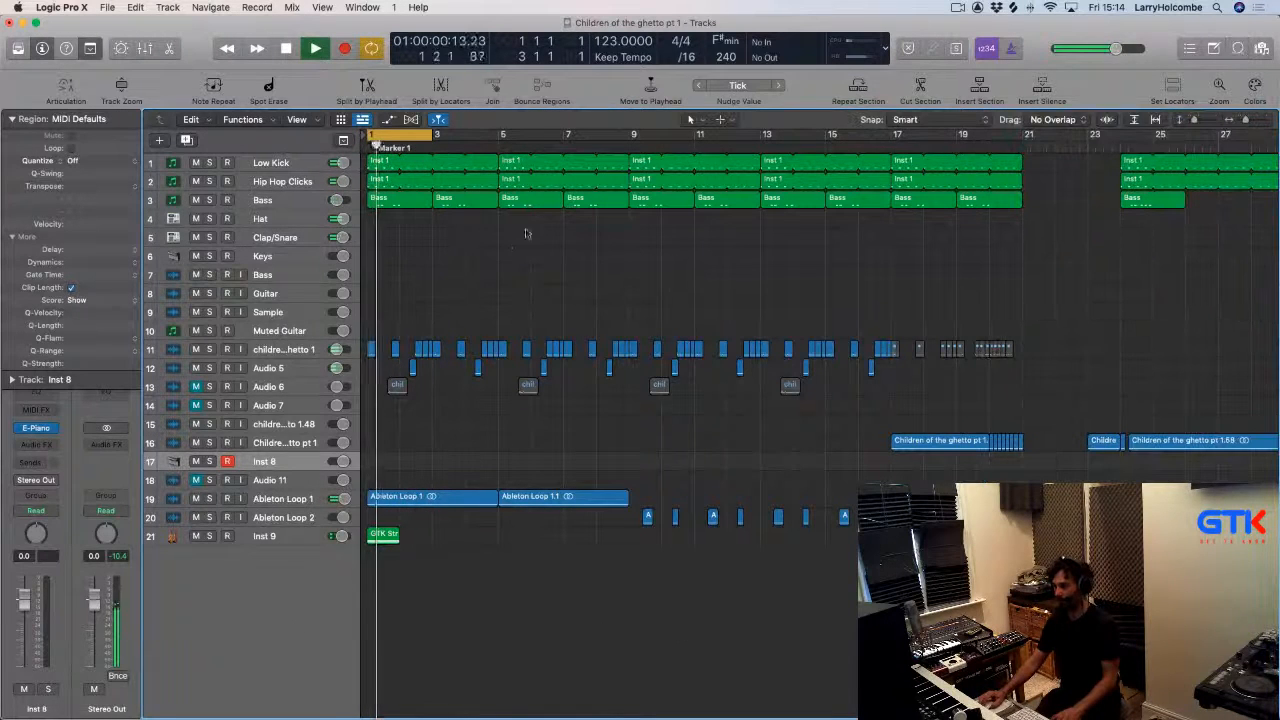
{"action": "key", "text": "space"}
Shift all regions eight bars later, keeping the GTK string loop at bar 1.
{"action": "key", "text": "super+a"}
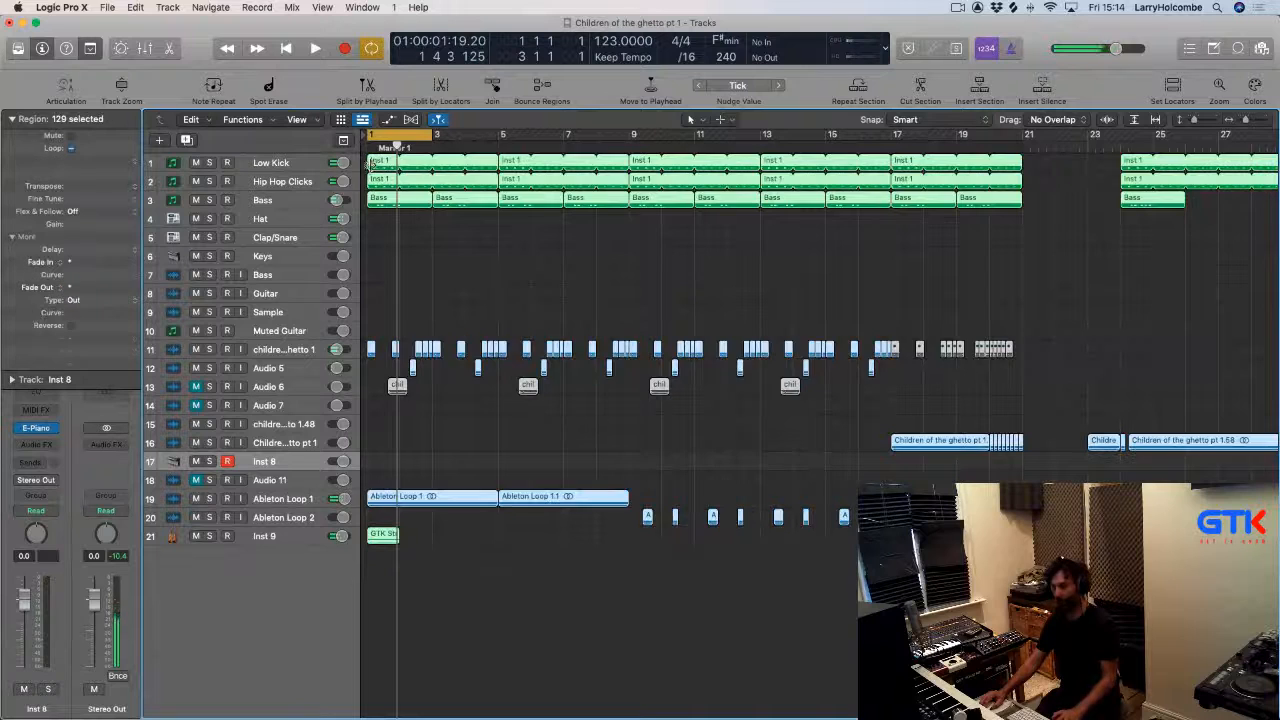
{"action": "left_click_drag", "start_coordinate": [465, 167], "coordinate": [730, 178]}
{"action": "left_click", "coordinate": [665, 599]}
{"action": "mouse_move", "coordinate": [646, 540]}
{"action": "left_mouse_down"}
{"action": "mouse_move", "coordinate": [388, 540]}
{"action": "mouse_move", "coordinate": [627, 537]}
{"action": "left_mouse_up"}
Lengthen the string loop's three notes in the Piano Roll to fill its eight-bar region.
{"action": "double_click", "coordinate": [505, 544]}
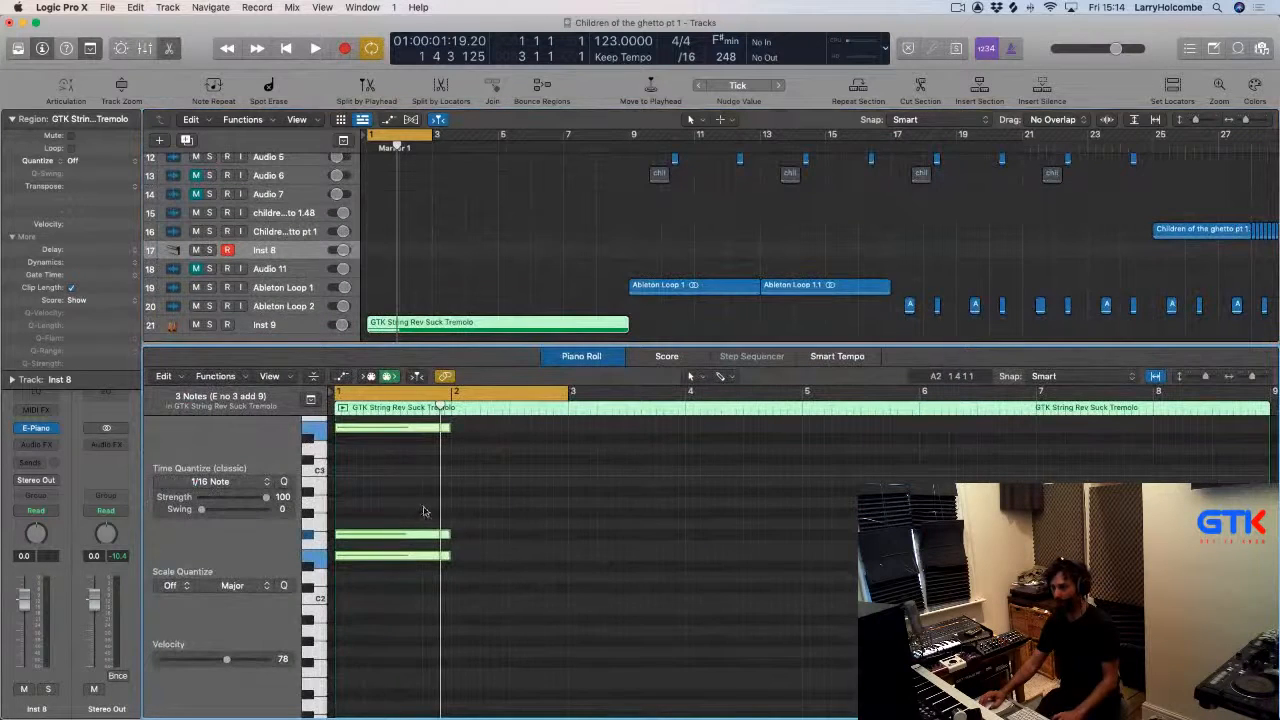
{"action": "key", "text": "z"}
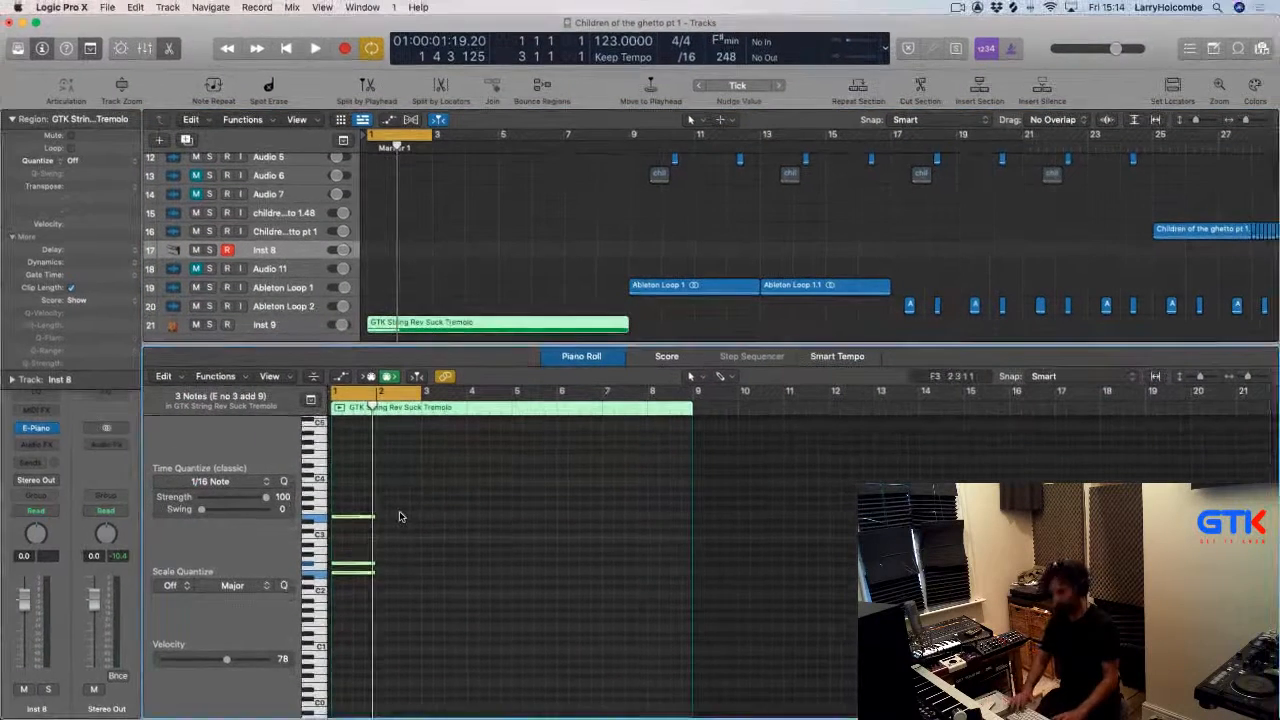
{"action": "key", "text": "shift+backslash"}
{"action": "left_click", "coordinate": [616, 252]}
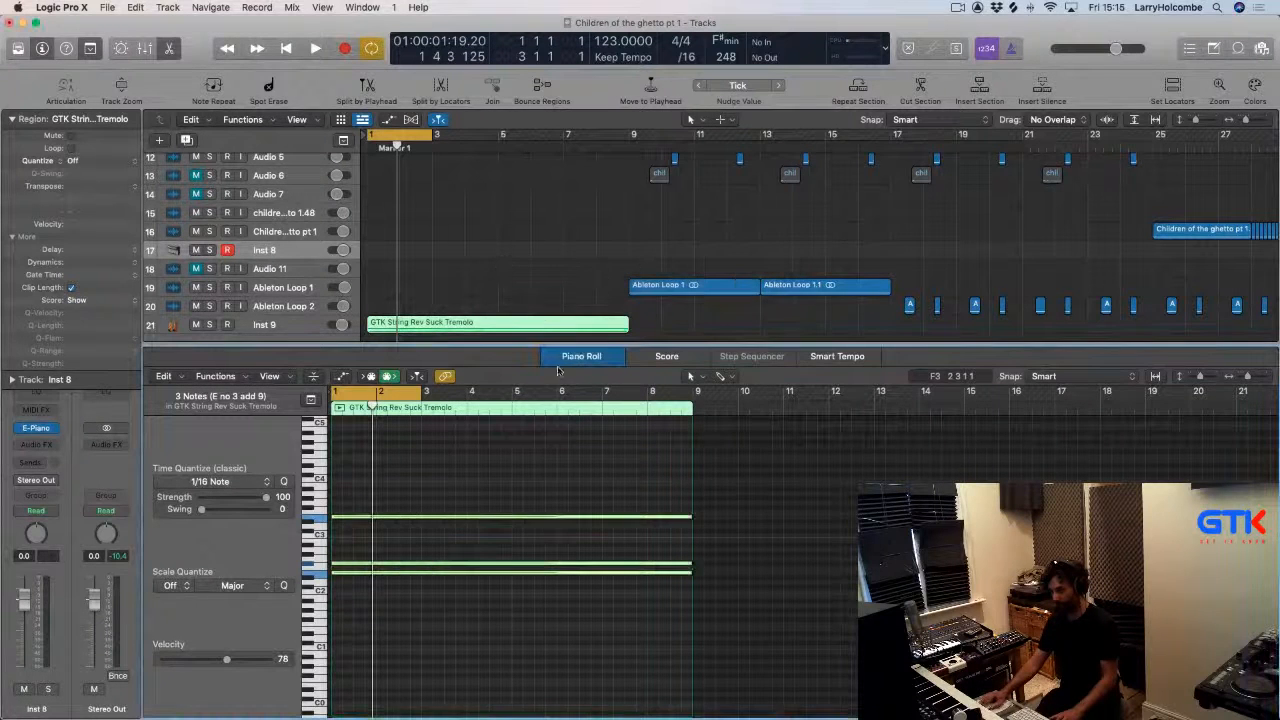
{"action": "left_click", "coordinate": [413, 397]}
{"action": "key", "text": "e"}
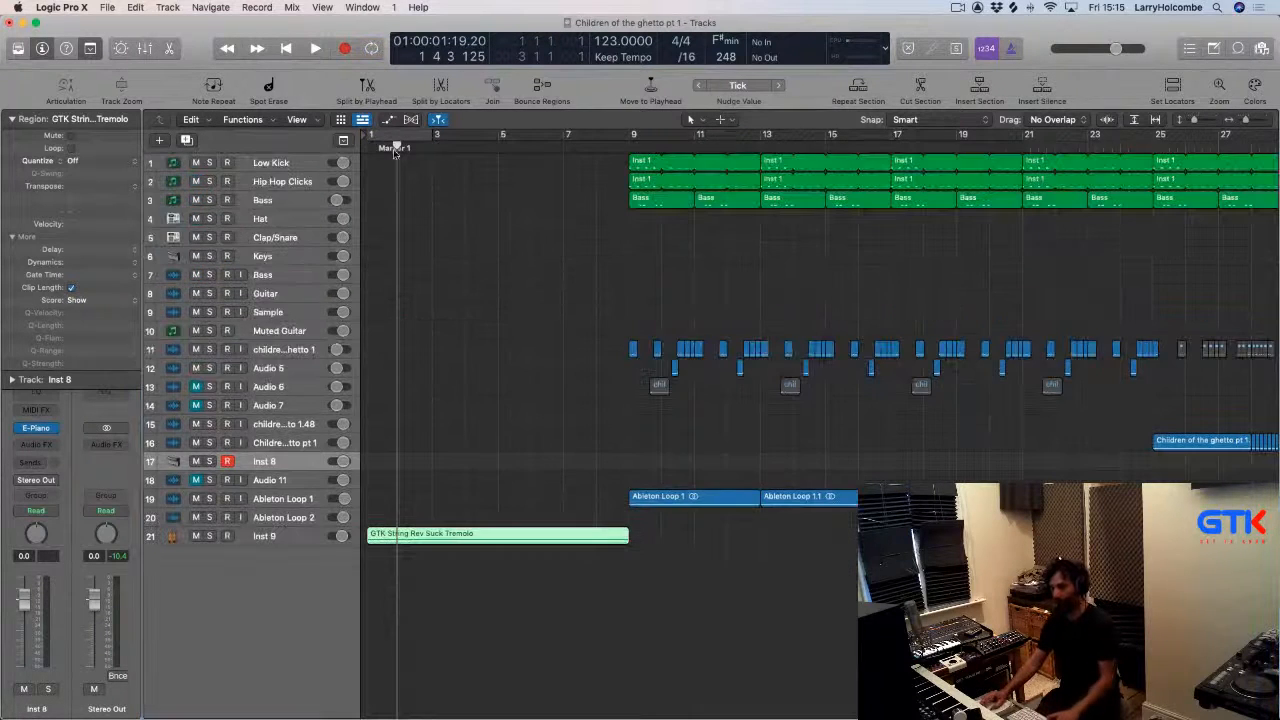
Cycle bars 1 to 9 and open the Inst 9 track's LFOTool plugin to audition it during playback.
{"action": "left_click_drag", "start_coordinate": [368, 136], "coordinate": [630, 137]}
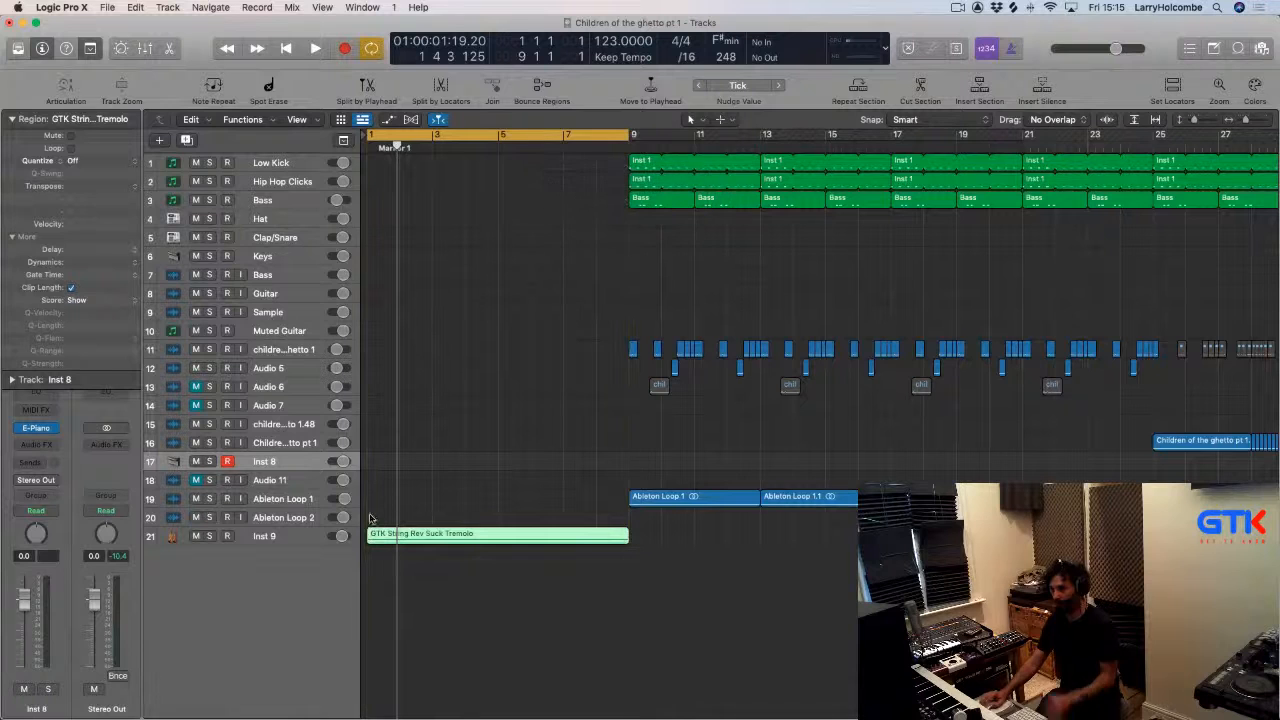
{"action": "left_click", "coordinate": [306, 539]}
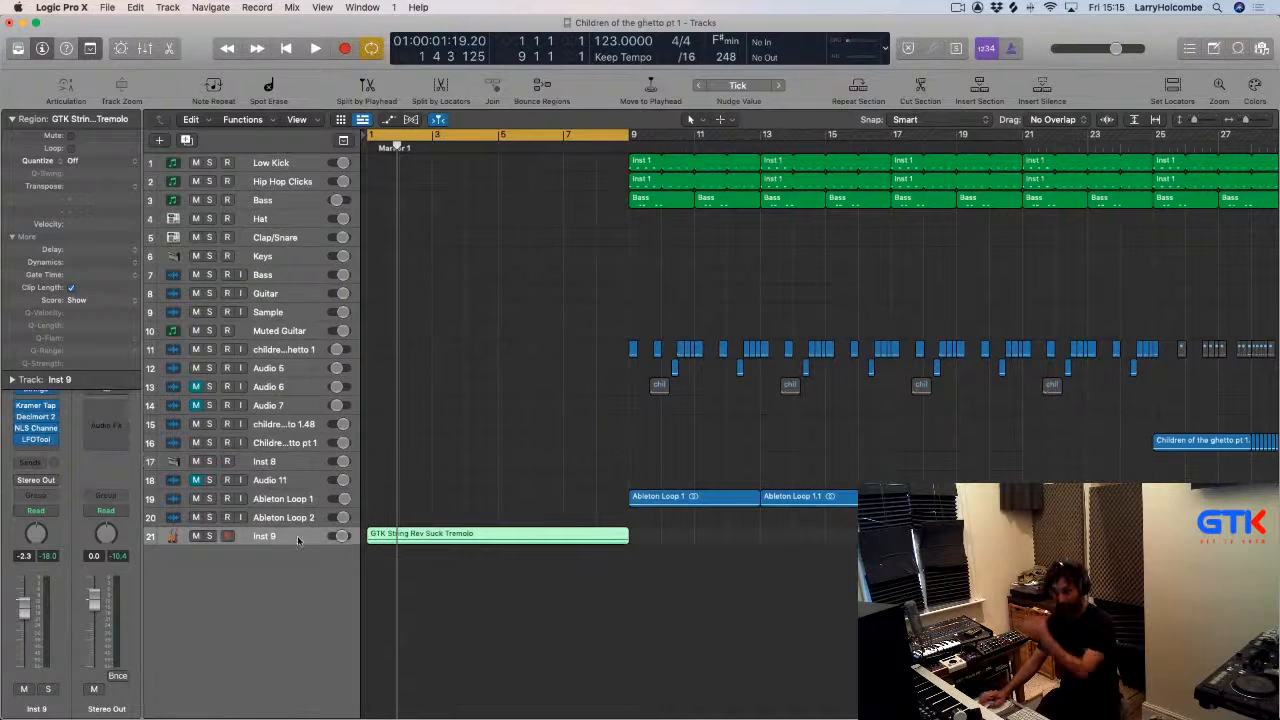
{"action": "left_click", "coordinate": [33, 441]}
{"action": "left_click", "coordinate": [508, 446]}
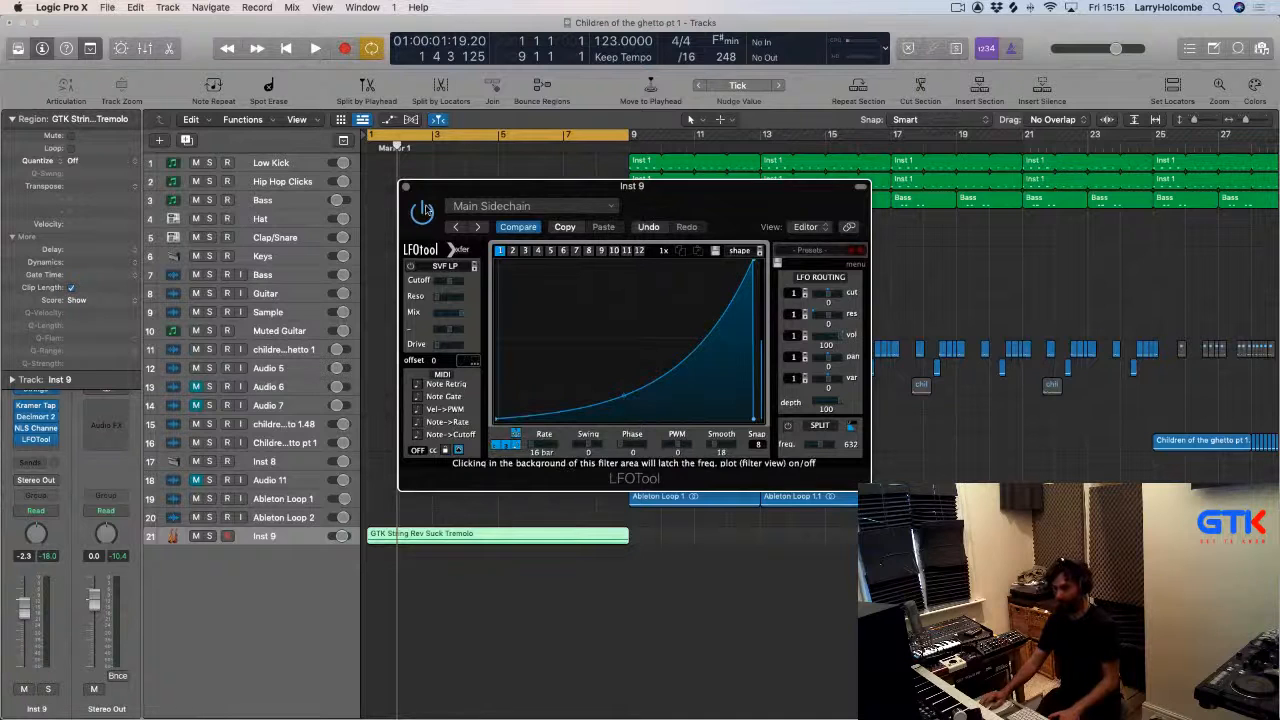
{"action": "left_click_drag", "start_coordinate": [437, 190], "coordinate": [681, 197]}
{"action": "key", "text": "space"}
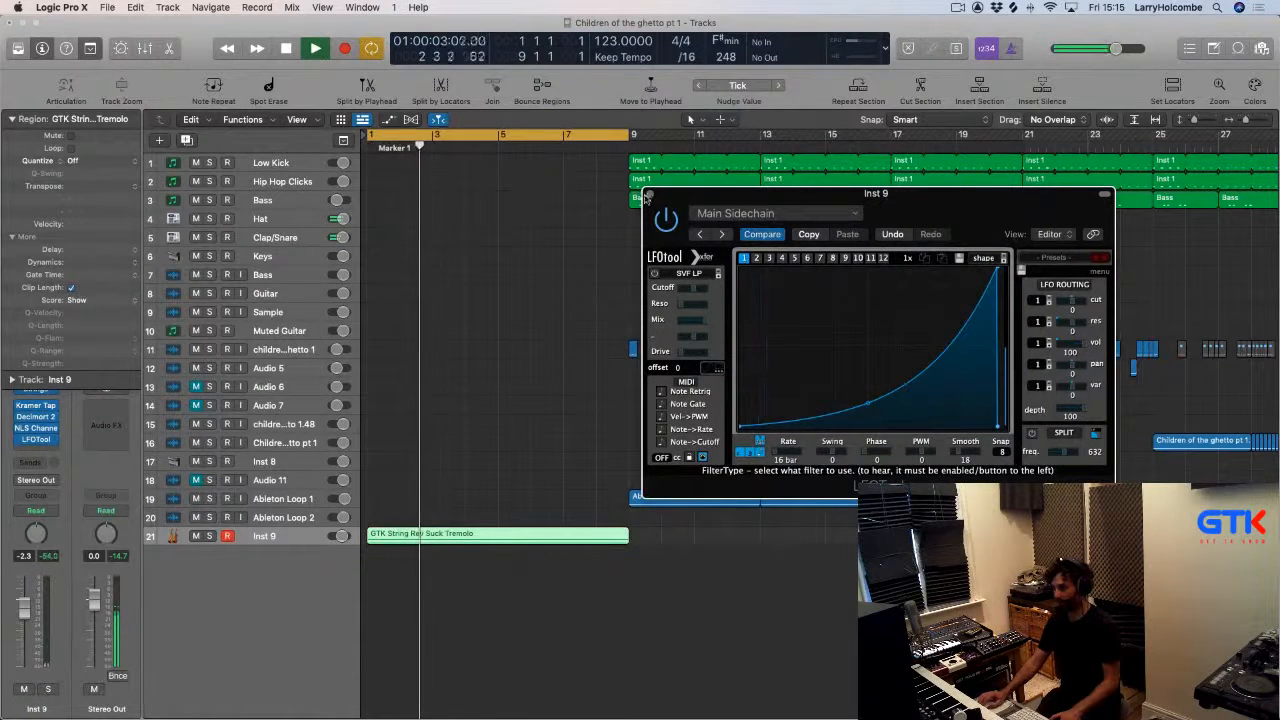
{"action": "key", "text": "super+w"}
Select the chopped vocal regions in bars 9 to 13 and bounce them in place to a new track.
{"action": "left_click", "coordinate": [555, 131]}
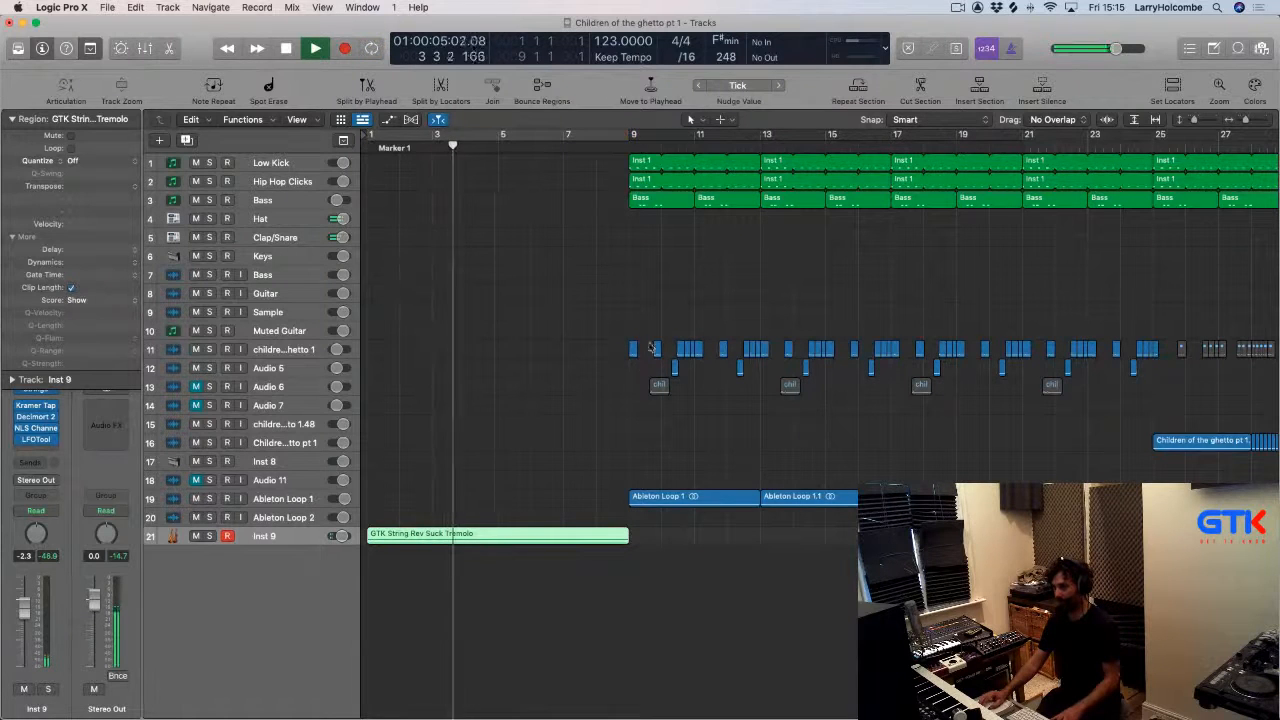
{"action": "key", "text": "space"}
{"action": "left_click_drag", "start_coordinate": [629, 285], "coordinate": [890, 379]}
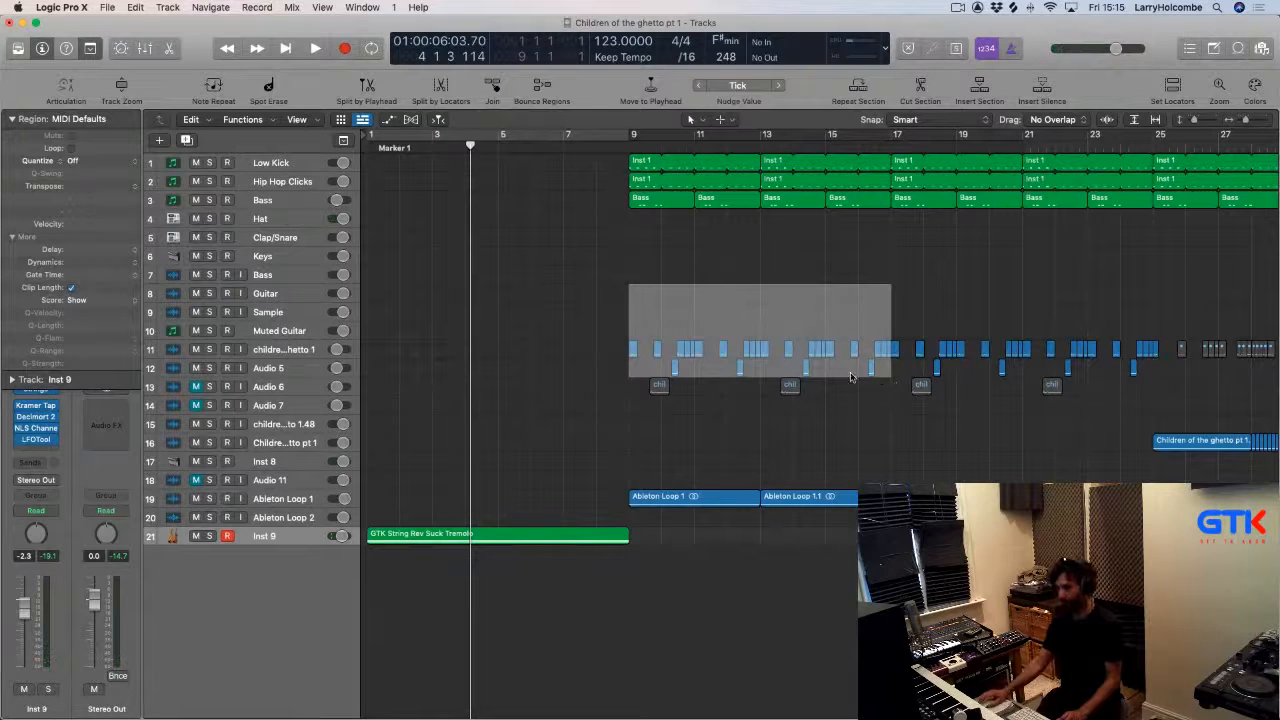
{"action": "left_click", "coordinate": [757, 351]}
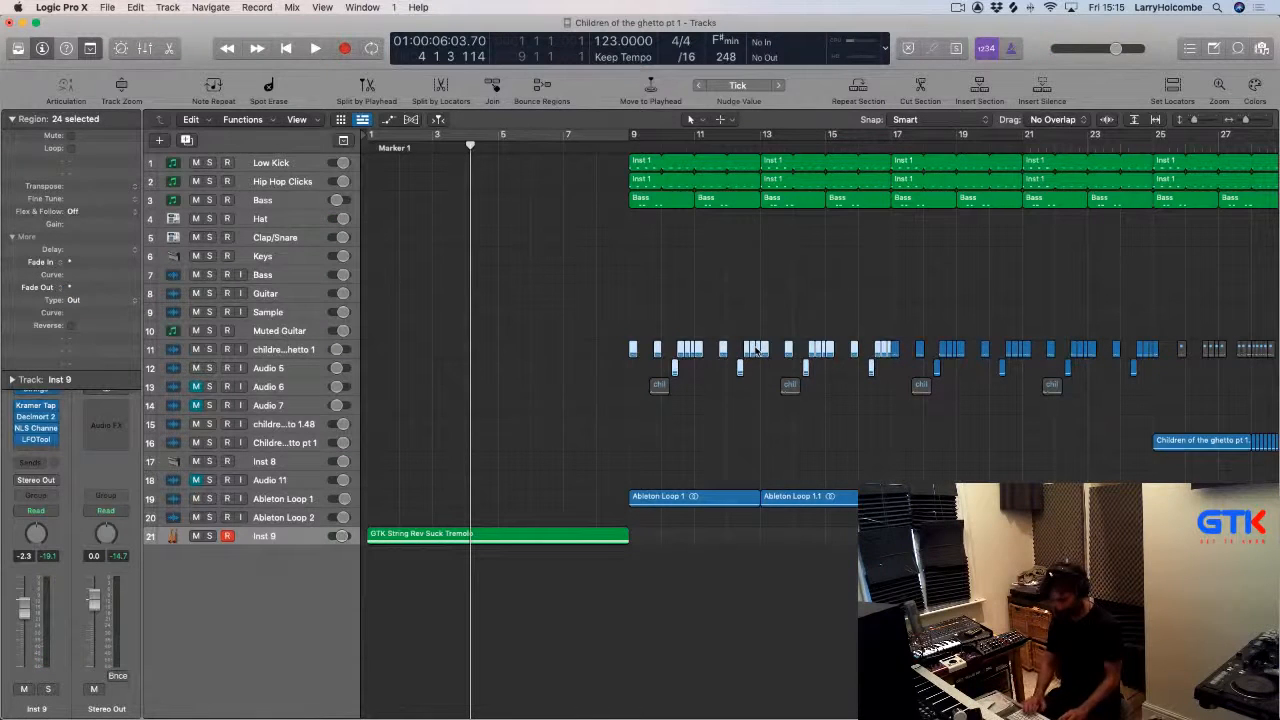
{"action": "key", "text": "ctrl+b"}
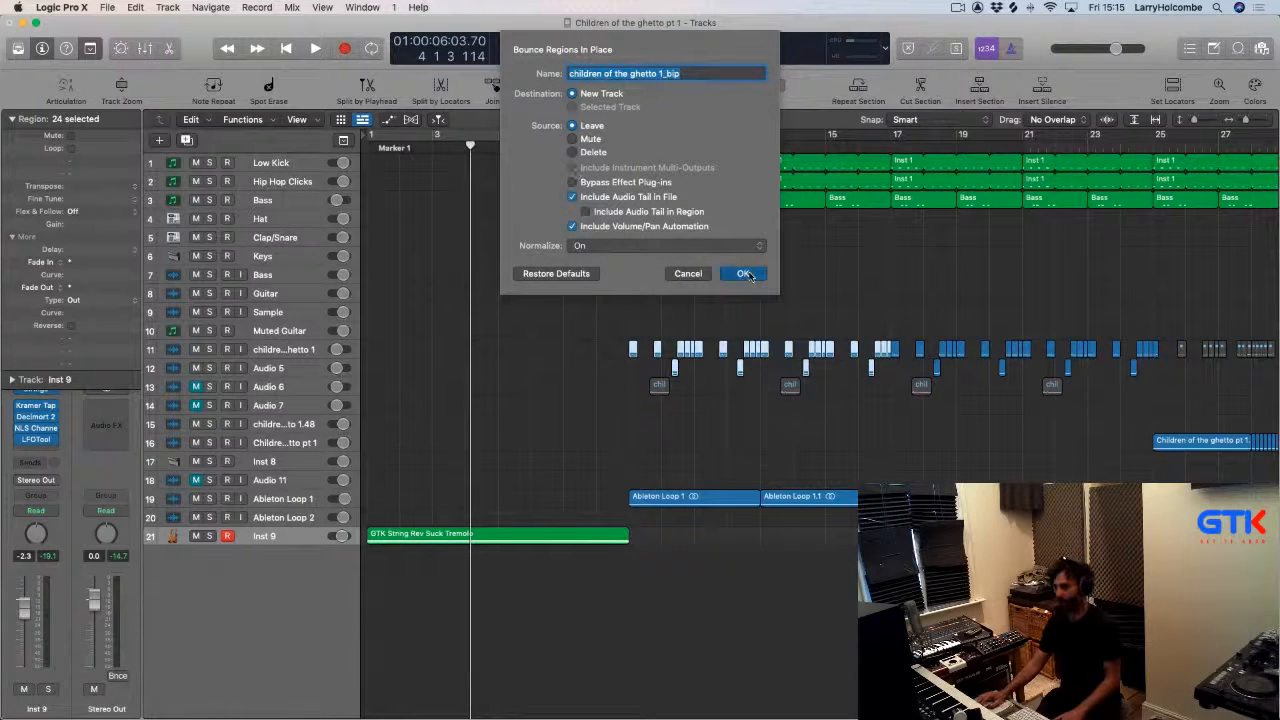
{"action": "left_click", "coordinate": [745, 274]}
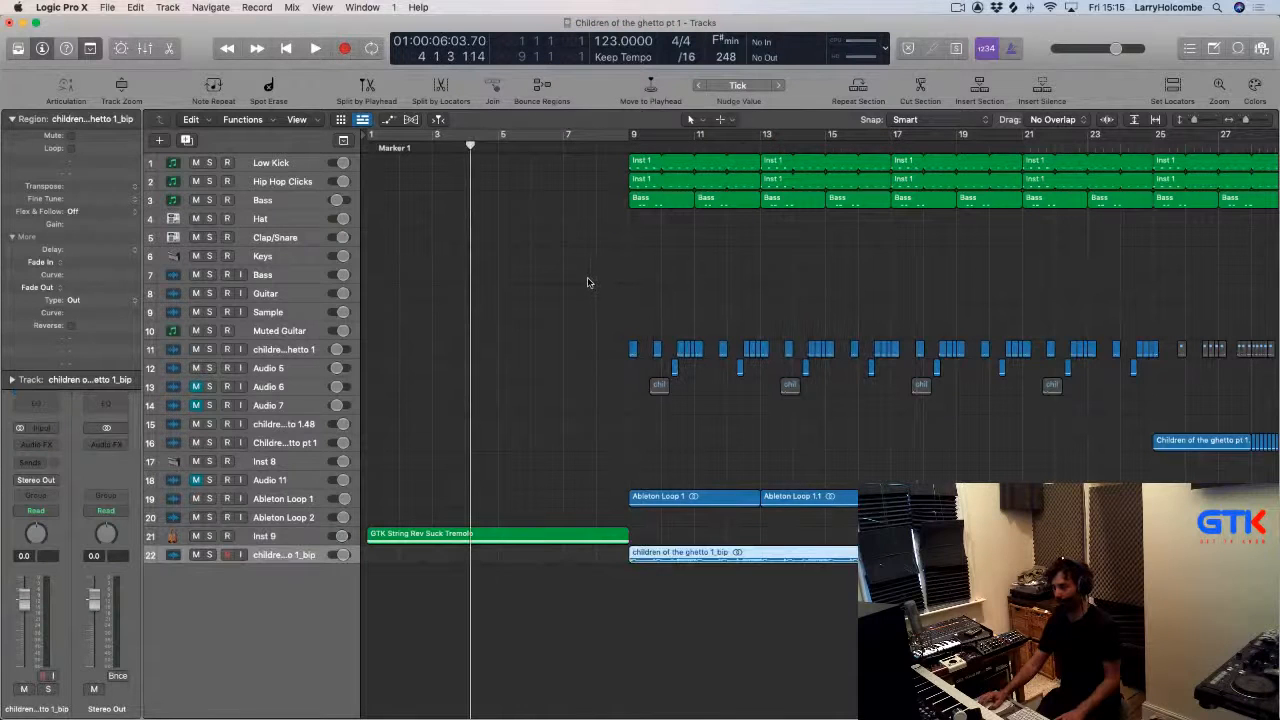
Move the bounced vocal region to bar 1 and insert FF Volcano 2 on its track.
{"action": "left_click_drag", "start_coordinate": [699, 556], "coordinate": [437, 562]}
{"action": "left_click", "coordinate": [31, 452]}
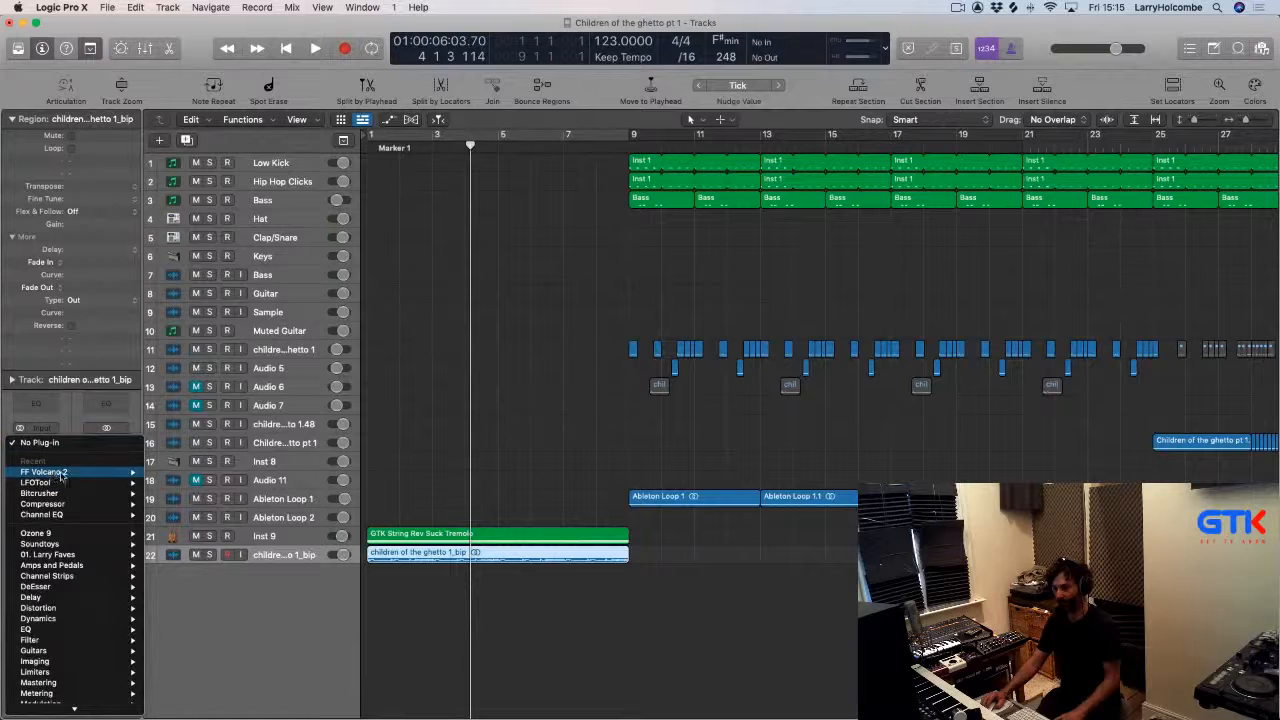
{"action": "left_click", "coordinate": [390, 333]}
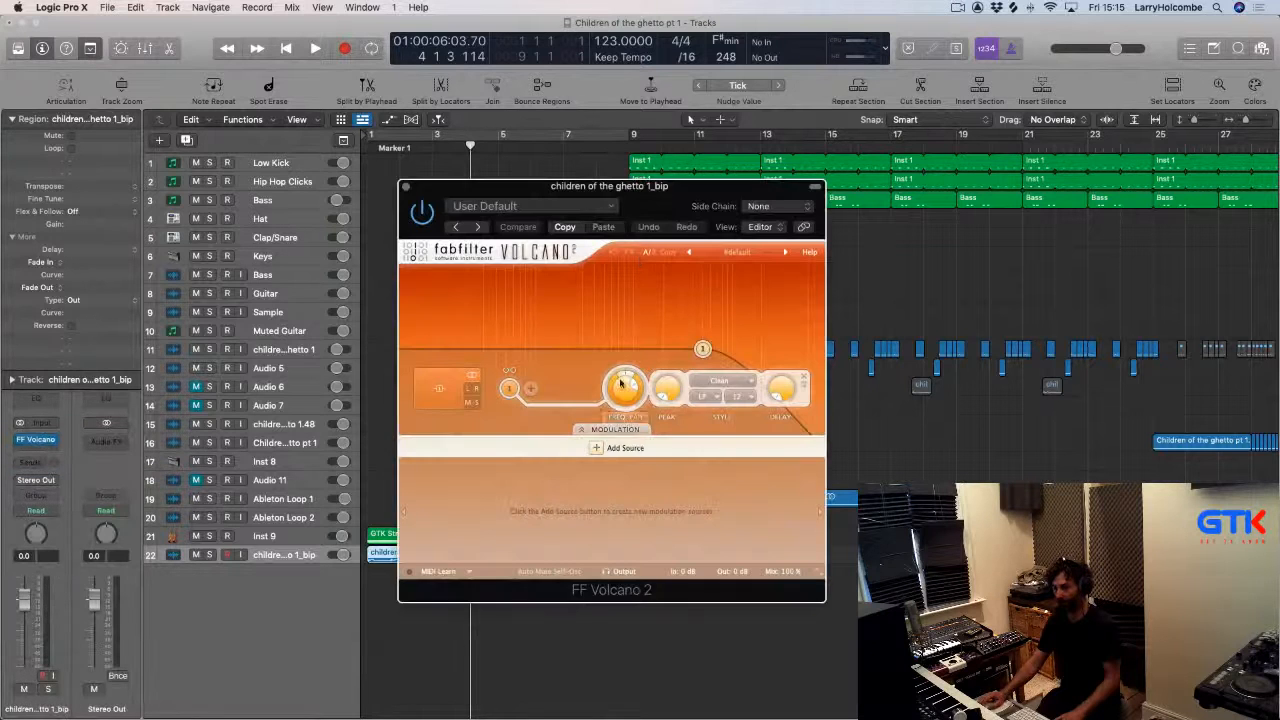
Lower Volcano's filter frequency and play a cycle of bars 1 to 9 to audition it.
{"action": "left_click_drag", "start_coordinate": [624, 396], "coordinate": [622, 410]}
{"action": "left_click_drag", "start_coordinate": [482, 198], "coordinate": [800, 179]}
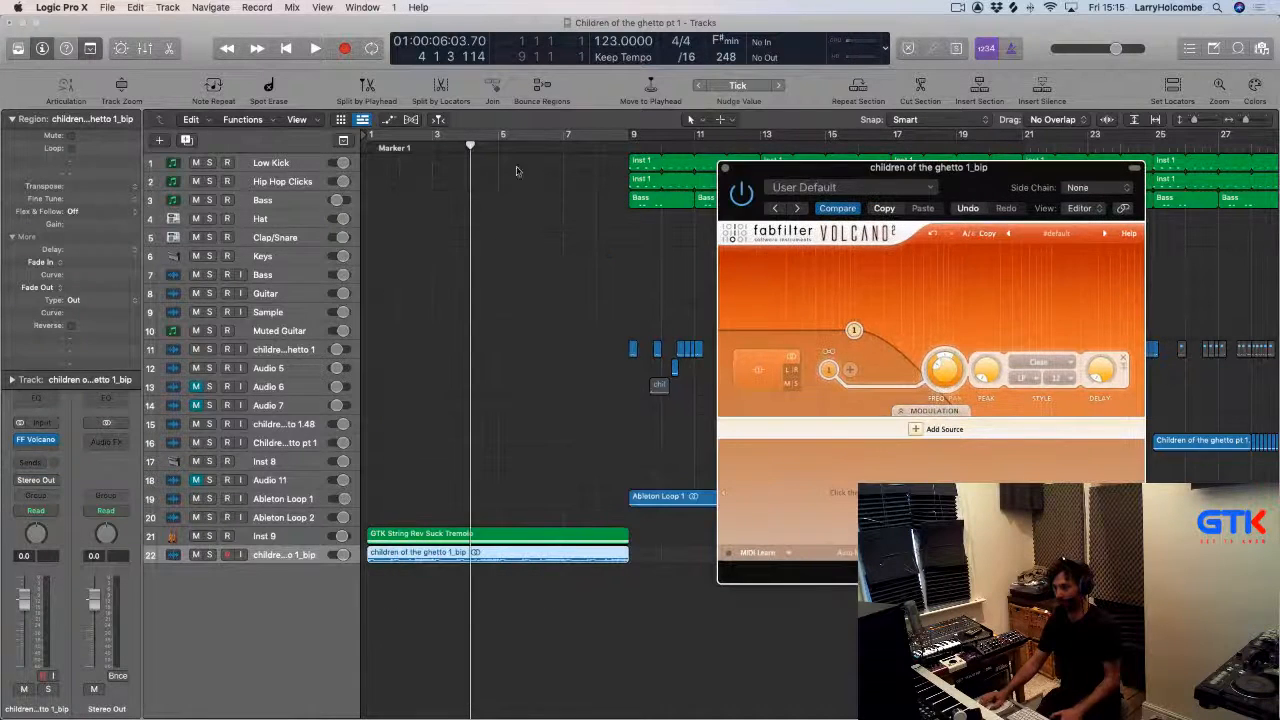
{"action": "left_click_drag", "start_coordinate": [375, 140], "coordinate": [633, 136]}
{"action": "key", "text": "space"}
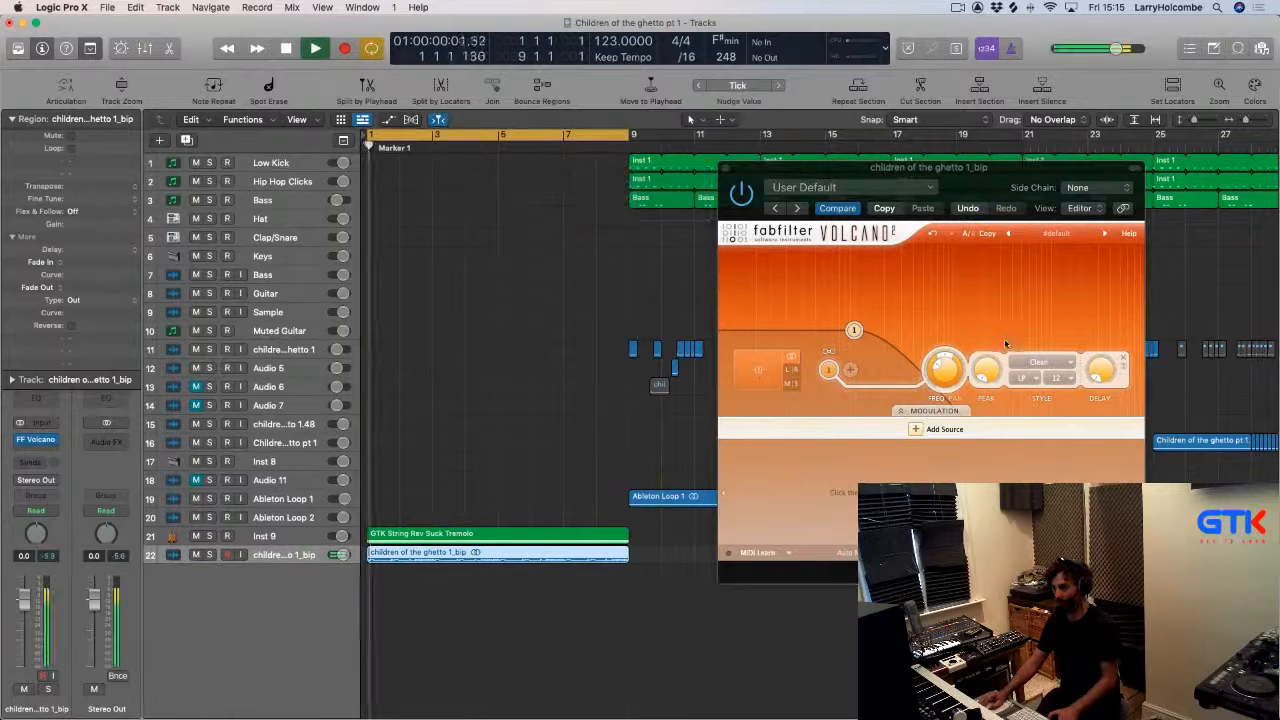
{"action": "left_click_drag", "start_coordinate": [949, 372], "coordinate": [906, 365]}
Pull the vocal track's fader down to about -14.8 dB while fine-tuning the filter frequency, and stop playback.
{"action": "left_click_drag", "start_coordinate": [24, 600], "coordinate": [24, 641]}
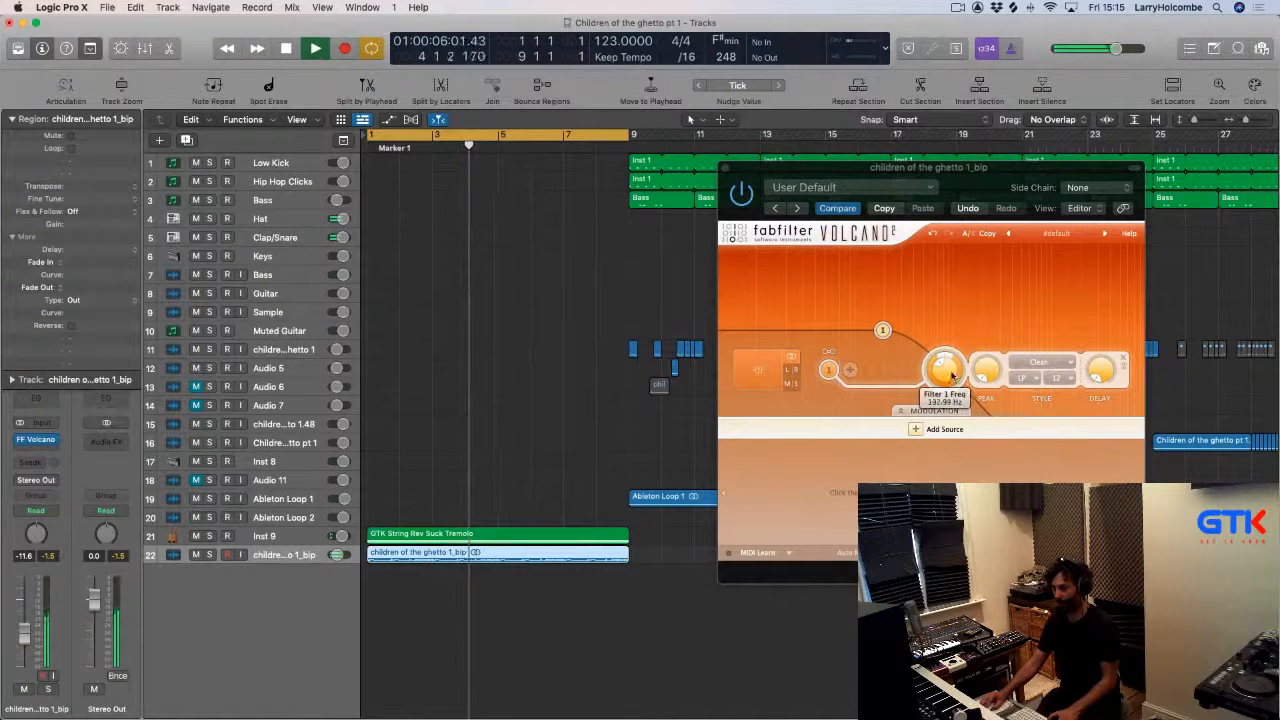
{"action": "left_click_drag", "start_coordinate": [945, 370], "coordinate": [956, 379]}
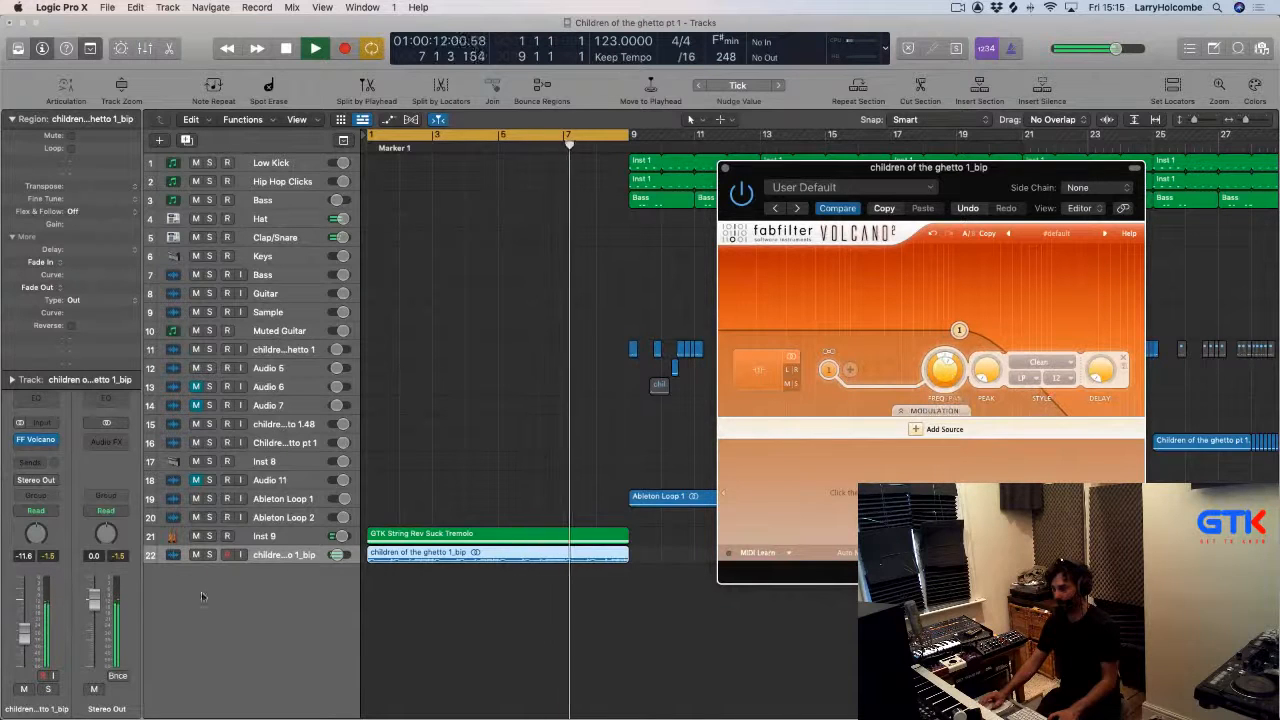
{"action": "left_click_drag", "start_coordinate": [23, 636], "coordinate": [24, 643]}
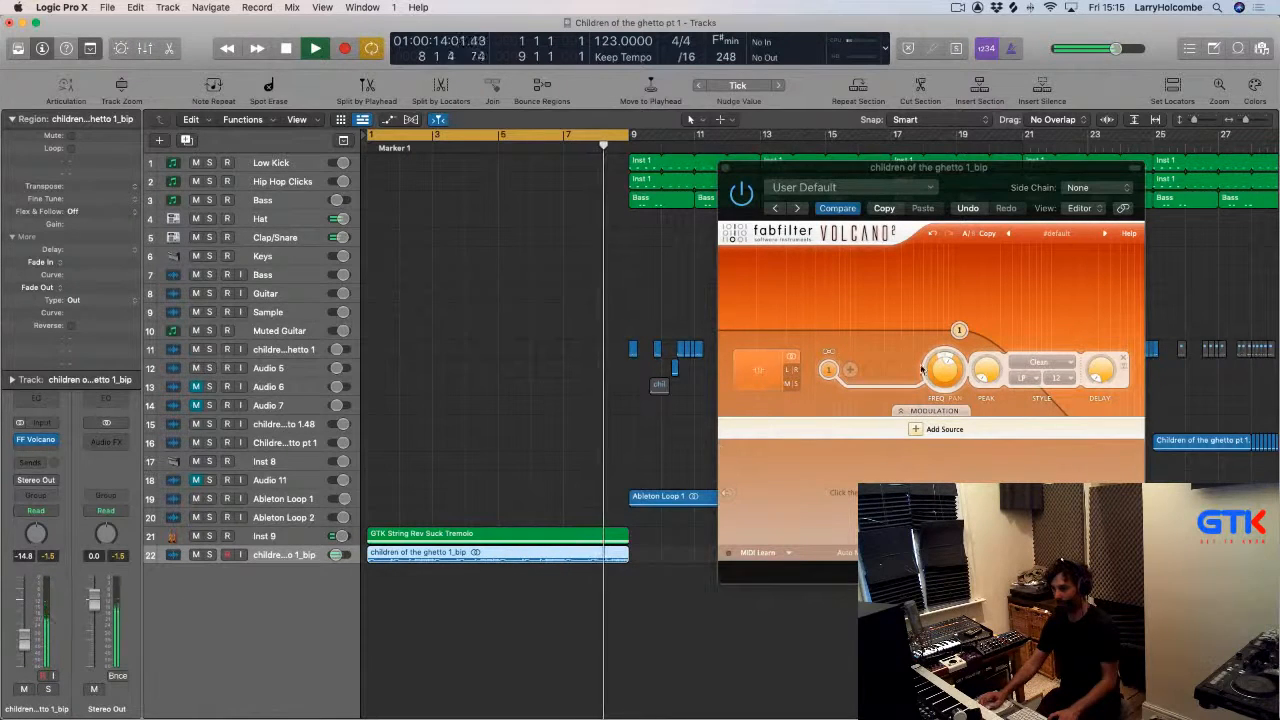
{"action": "left_click_drag", "start_coordinate": [945, 372], "coordinate": [940, 378]}
{"action": "left_click_drag", "start_coordinate": [760, 170], "coordinate": [875, 201]}
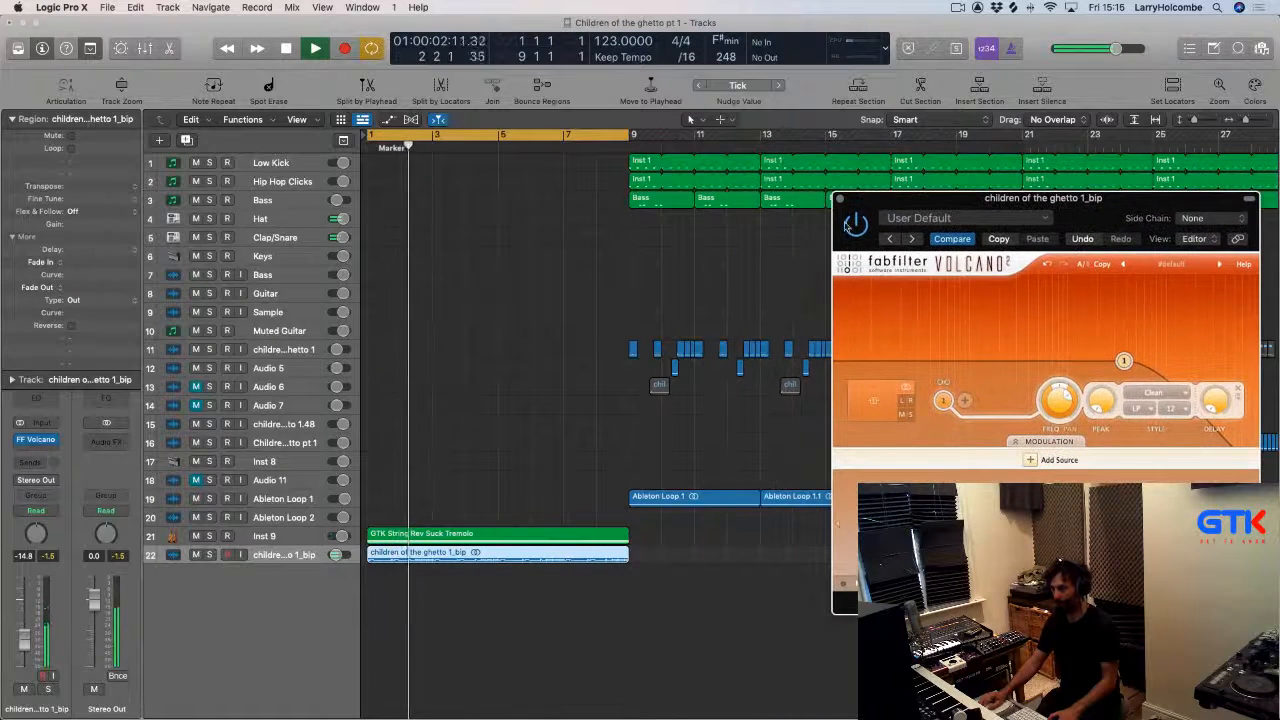
{"action": "left_click", "coordinate": [402, 448]}
{"action": "key", "text": "space"}
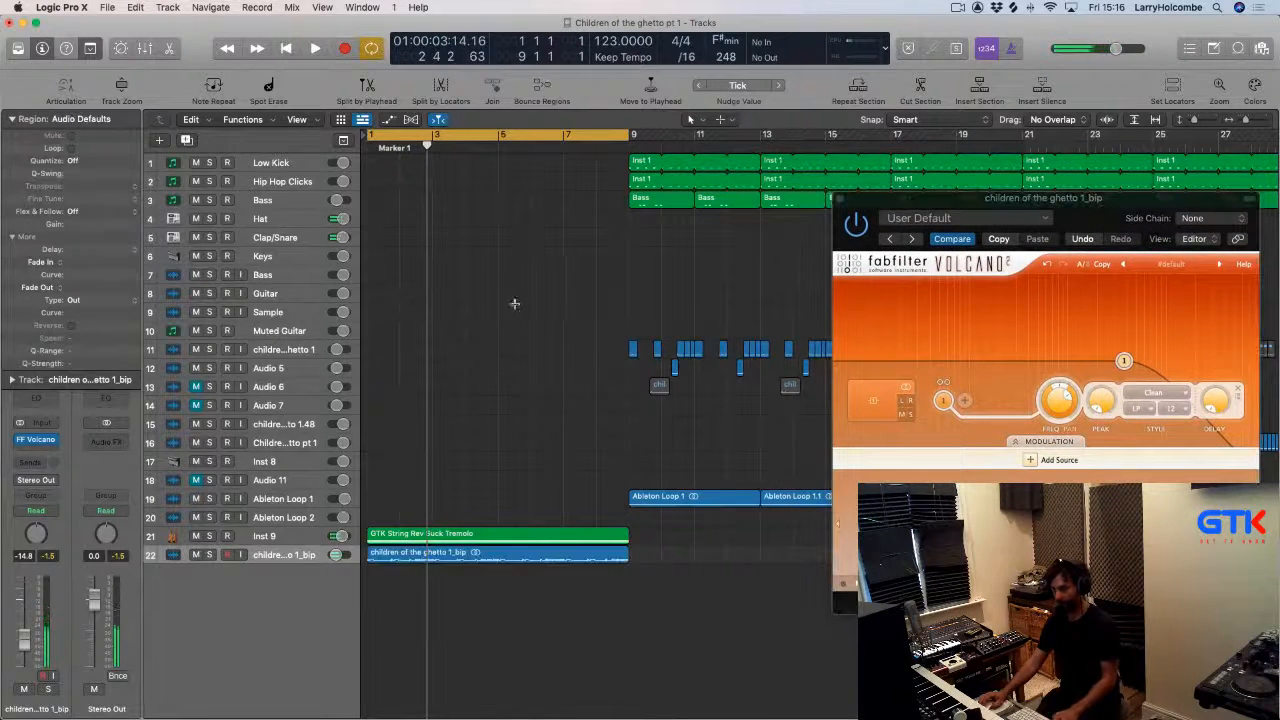
Repeat the cycled bars 1 to 9 section across all regions and close the Volcano window.
{"action": "key", "text": "super+a"}
{"action": "left_click", "coordinate": [865, 92]}
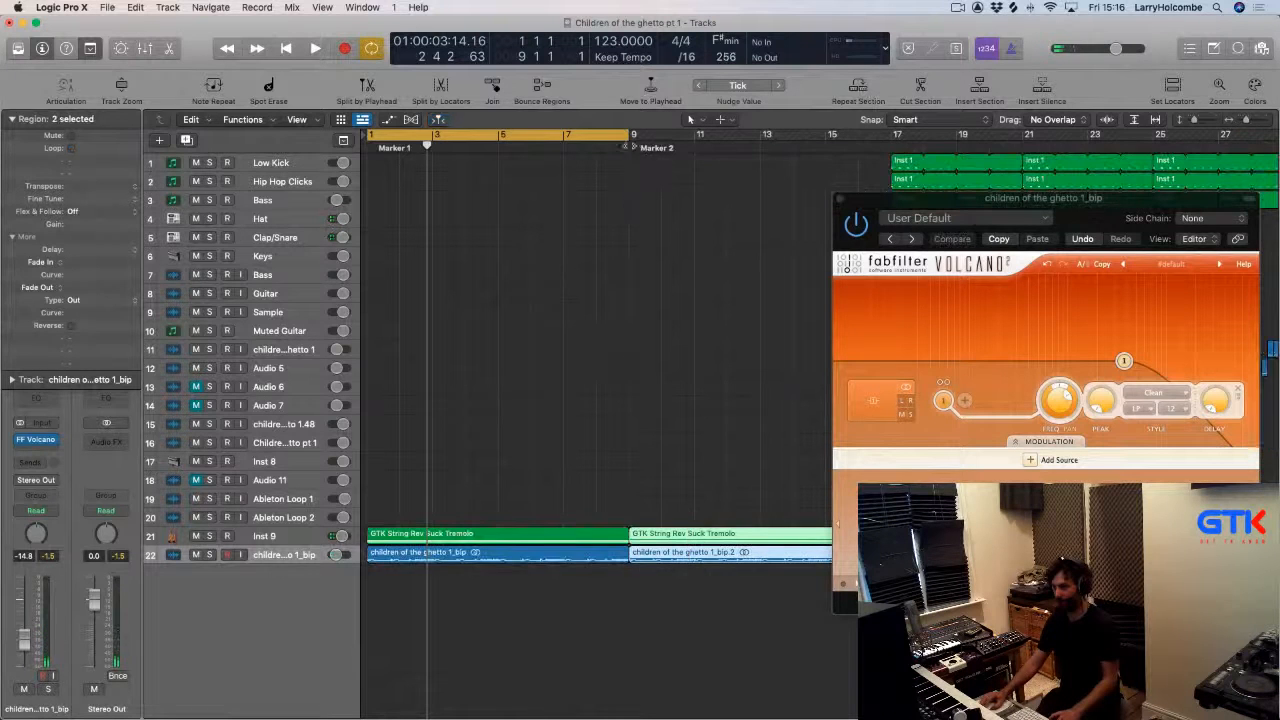
{"action": "left_click", "coordinate": [840, 197]}
{"action": "left_click", "coordinate": [741, 222]}
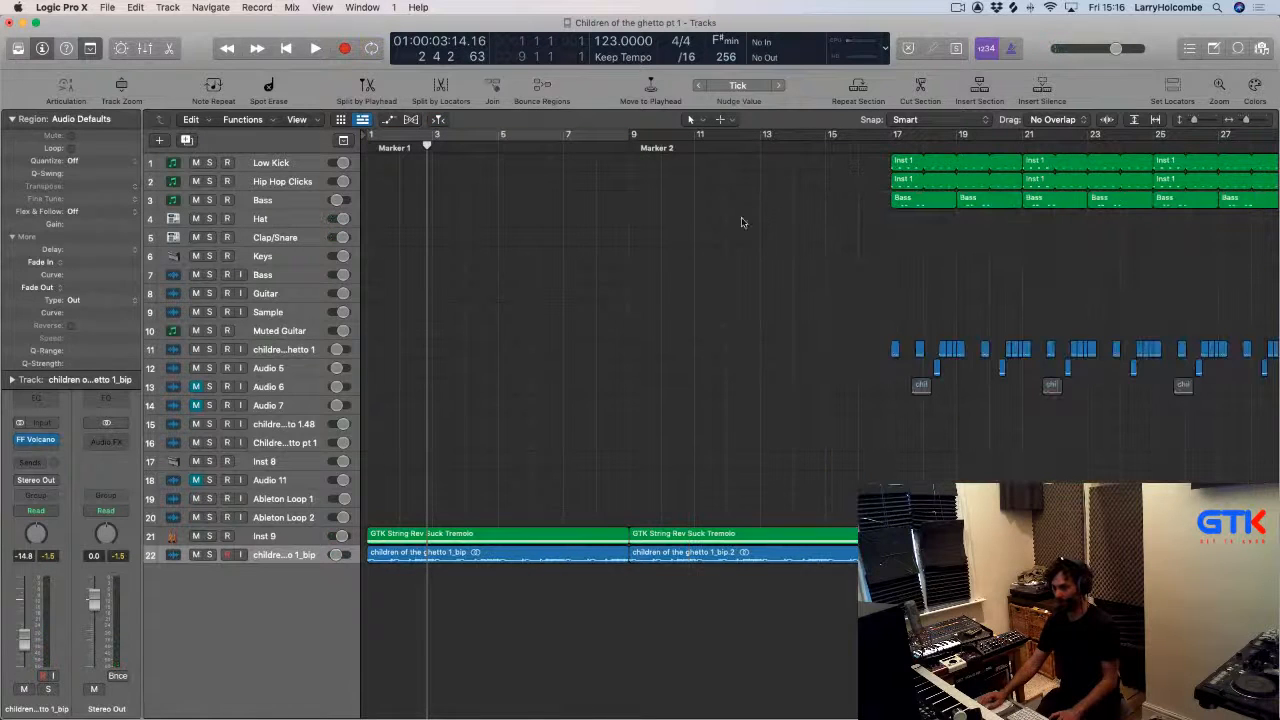
Open and close the Inst 9 track's LFOTool plugin window.
{"action": "left_click", "coordinate": [246, 541]}
{"action": "left_click", "coordinate": [37, 441]}
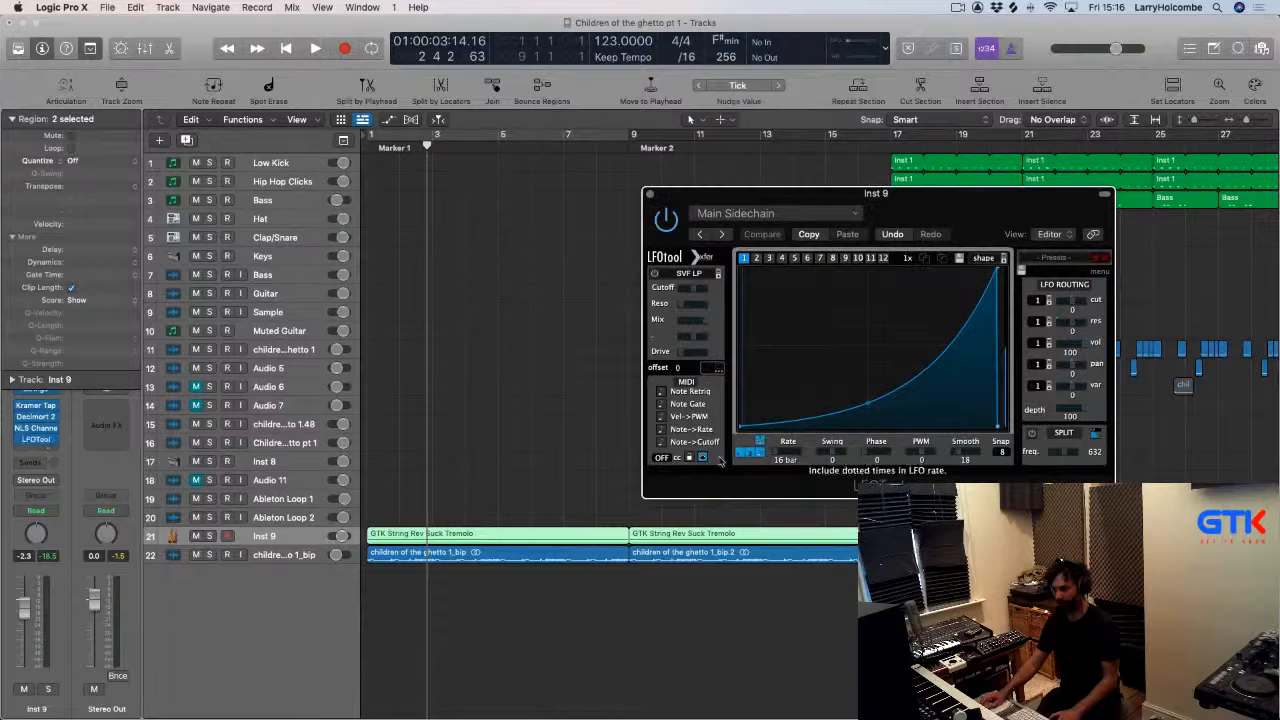
{"action": "left_click", "coordinate": [651, 194]}
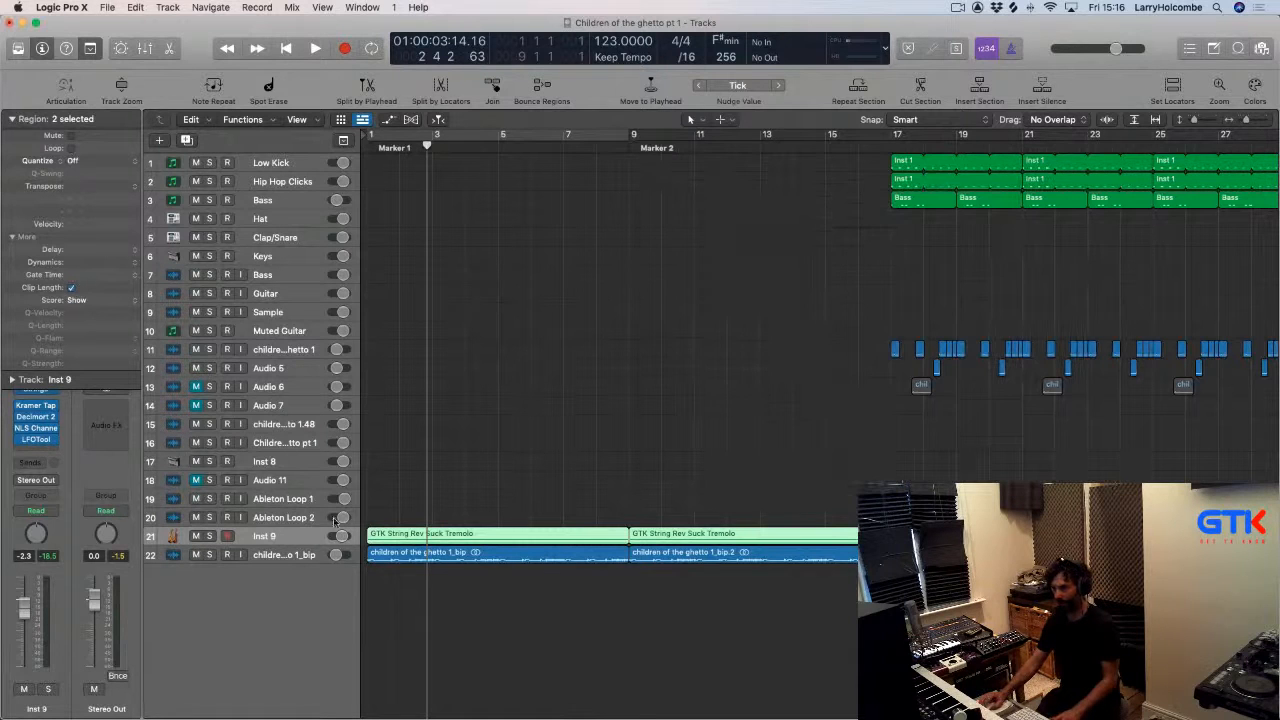
Show automation on the bounced vocal track and choose FF Volcano's Filter 1 Freq parameter.
{"action": "left_click", "coordinate": [286, 558]}
{"action": "key", "text": "a"}
{"action": "scroll", "coordinate": [286, 560], "scroll_direction": "down", "scroll_amount": 5}
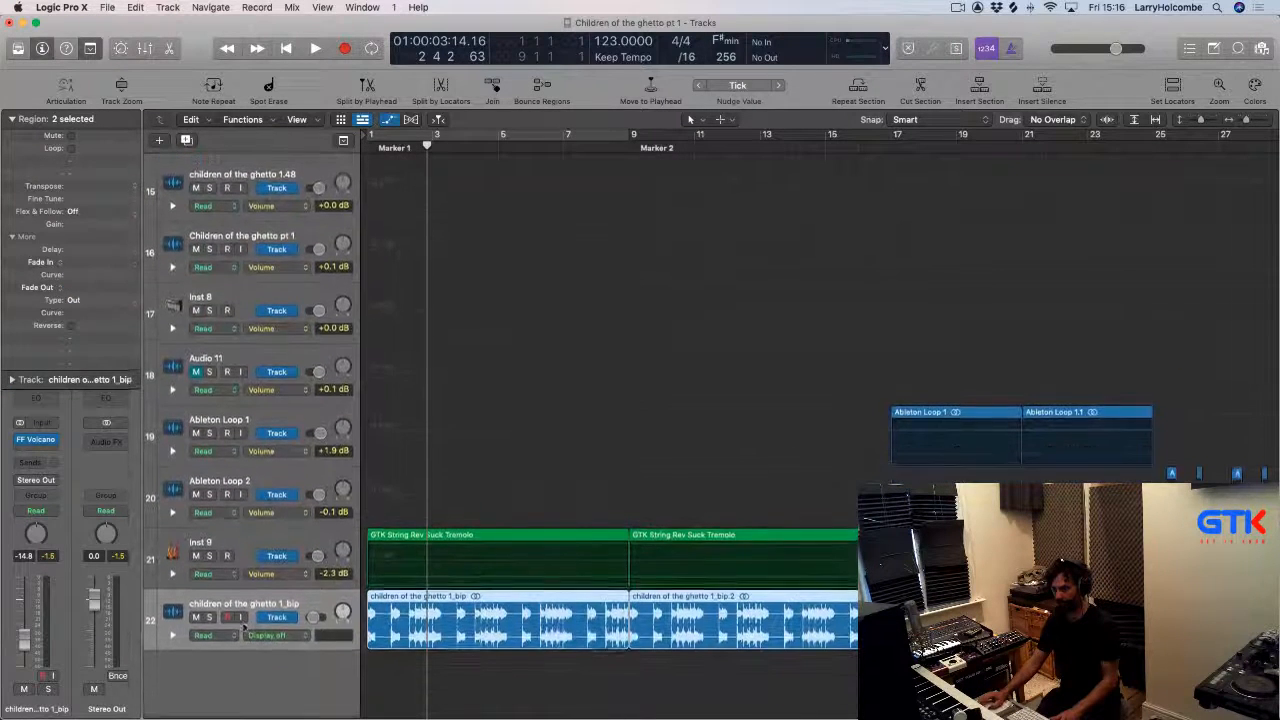
{"action": "left_click", "coordinate": [286, 637]}
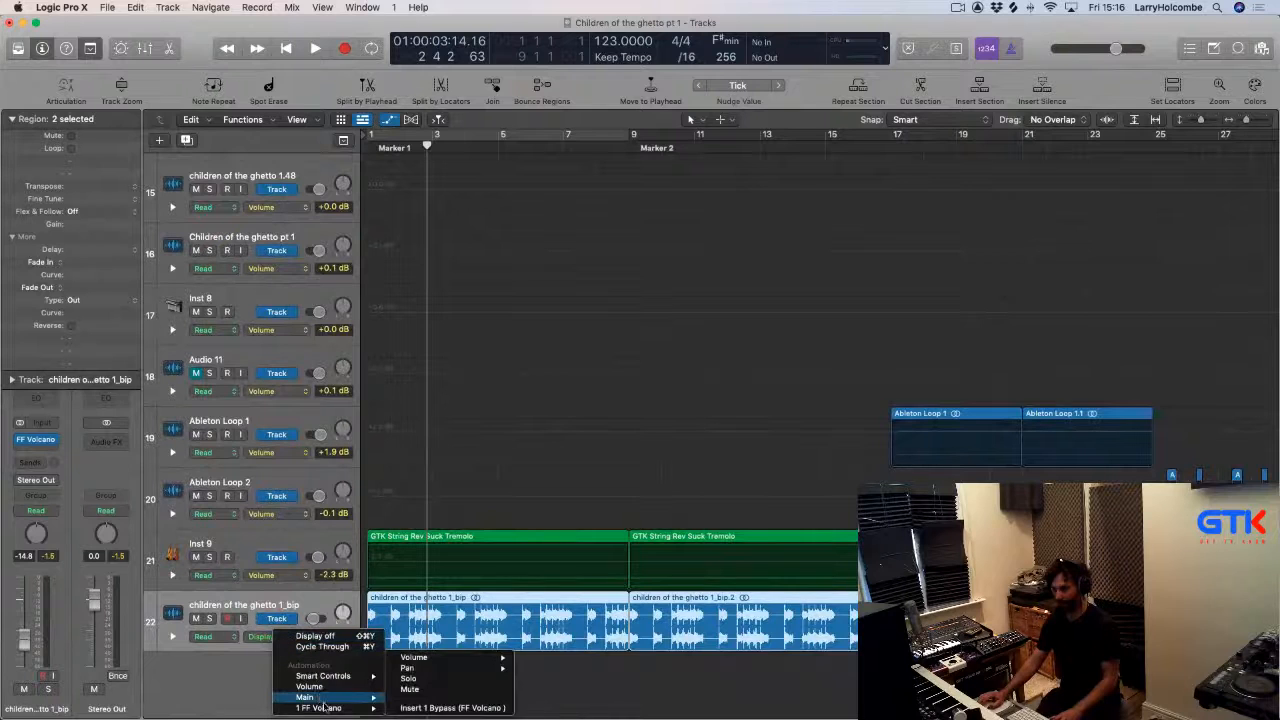
{"action": "mouse_move", "coordinate": [330, 708]}
{"action": "mouse_move", "coordinate": [455, 195]}
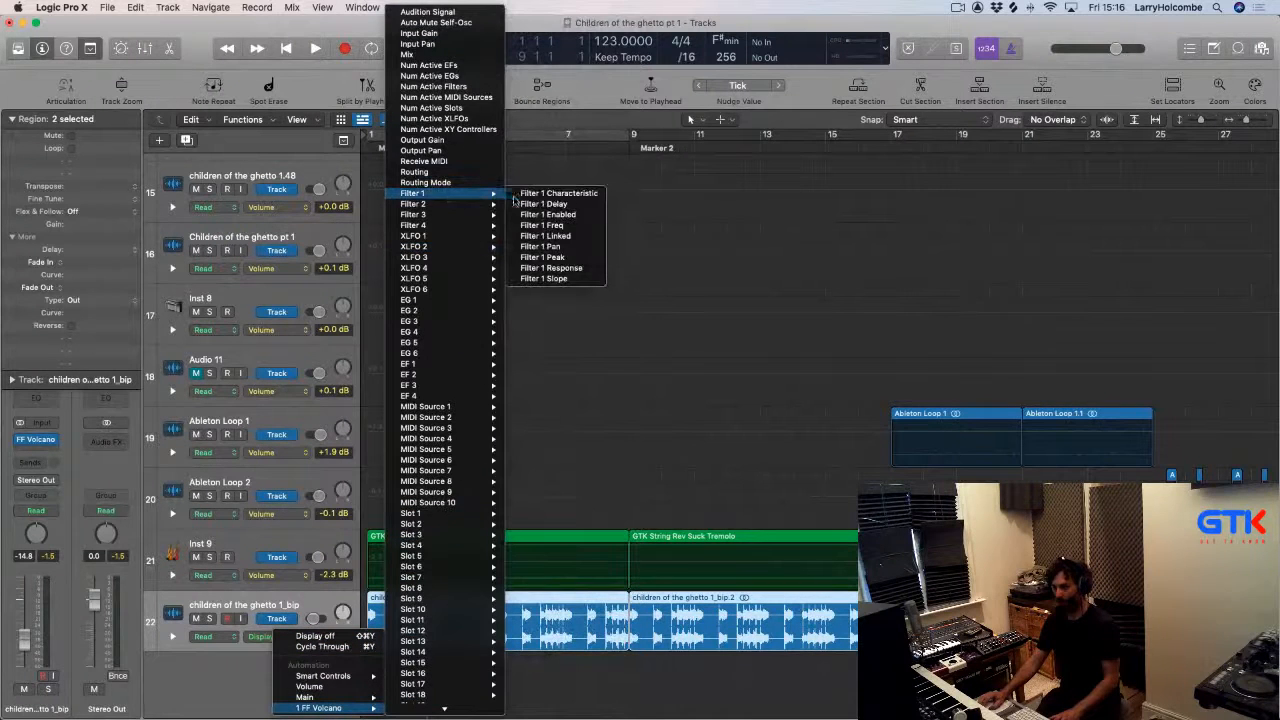
{"action": "left_click", "coordinate": [573, 227]}
Draw a curved Filter 1 Freq automation ramp rising from about 4.8 Hz at bar 1 to bar 17.
{"action": "left_click_drag", "start_coordinate": [368, 614], "coordinate": [892, 636]}
{"action": "left_click", "coordinate": [562, 627]}
{"action": "left_click_drag", "start_coordinate": [562, 625], "coordinate": [562, 637]}
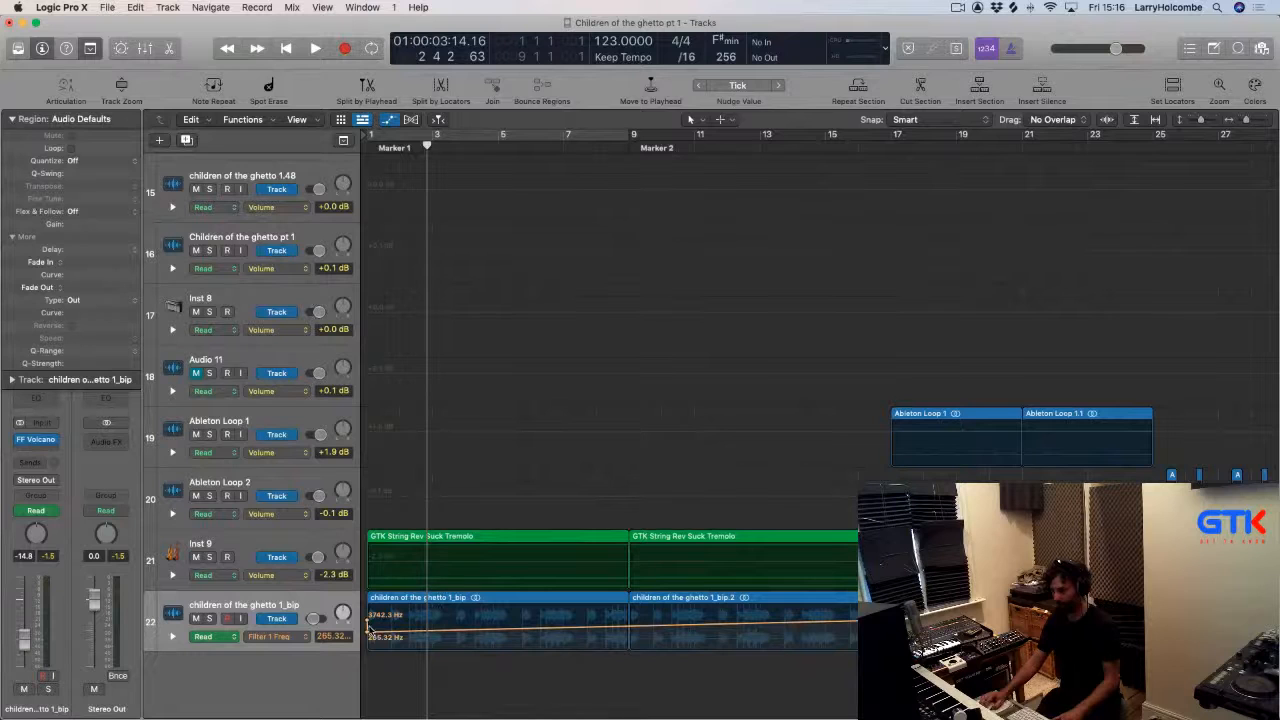
{"action": "mouse_move", "coordinate": [366, 624]}
{"action": "left_mouse_down"}
{"action": "mouse_move", "coordinate": [366, 655]}
{"action": "mouse_move", "coordinate": [366, 629]}
{"action": "mouse_move", "coordinate": [372, 641]}
{"action": "left_mouse_up"}
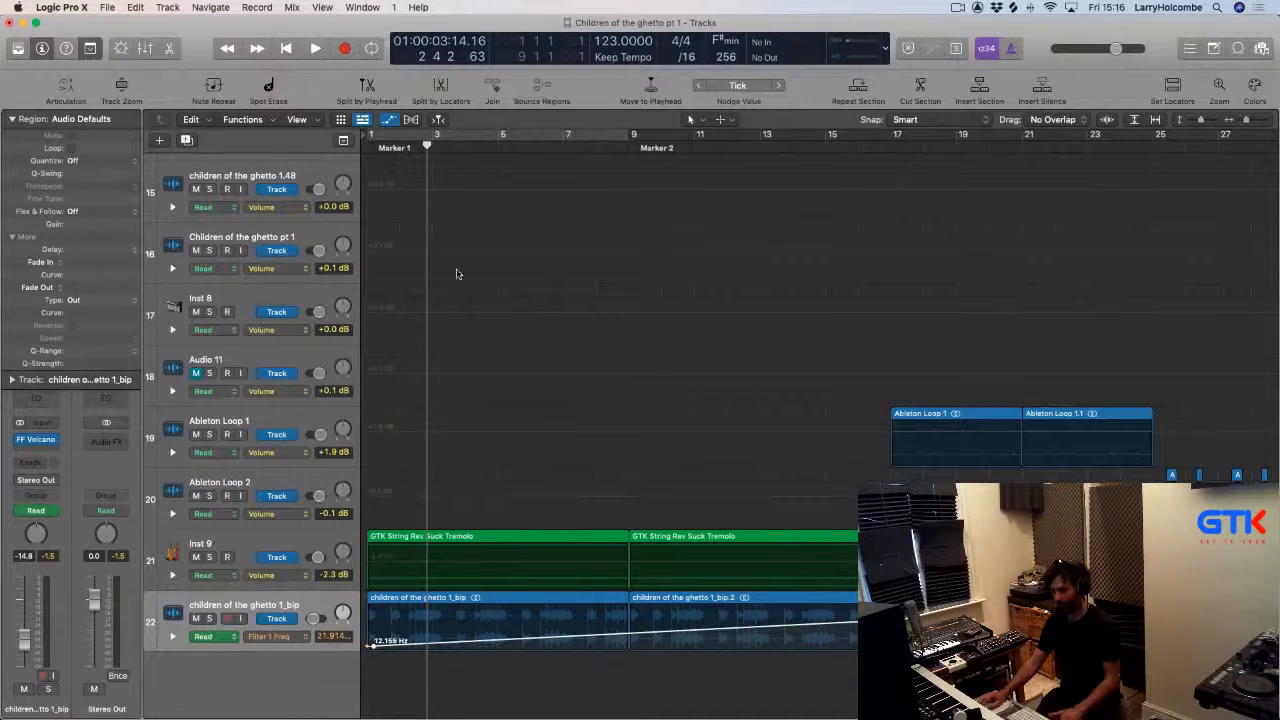
{"action": "left_click_drag", "start_coordinate": [370, 137], "coordinate": [900, 388]}
{"action": "left_click_drag", "start_coordinate": [891, 619], "coordinate": [891, 605]}
{"action": "left_click_drag", "start_coordinate": [622, 628], "coordinate": [613, 670]}
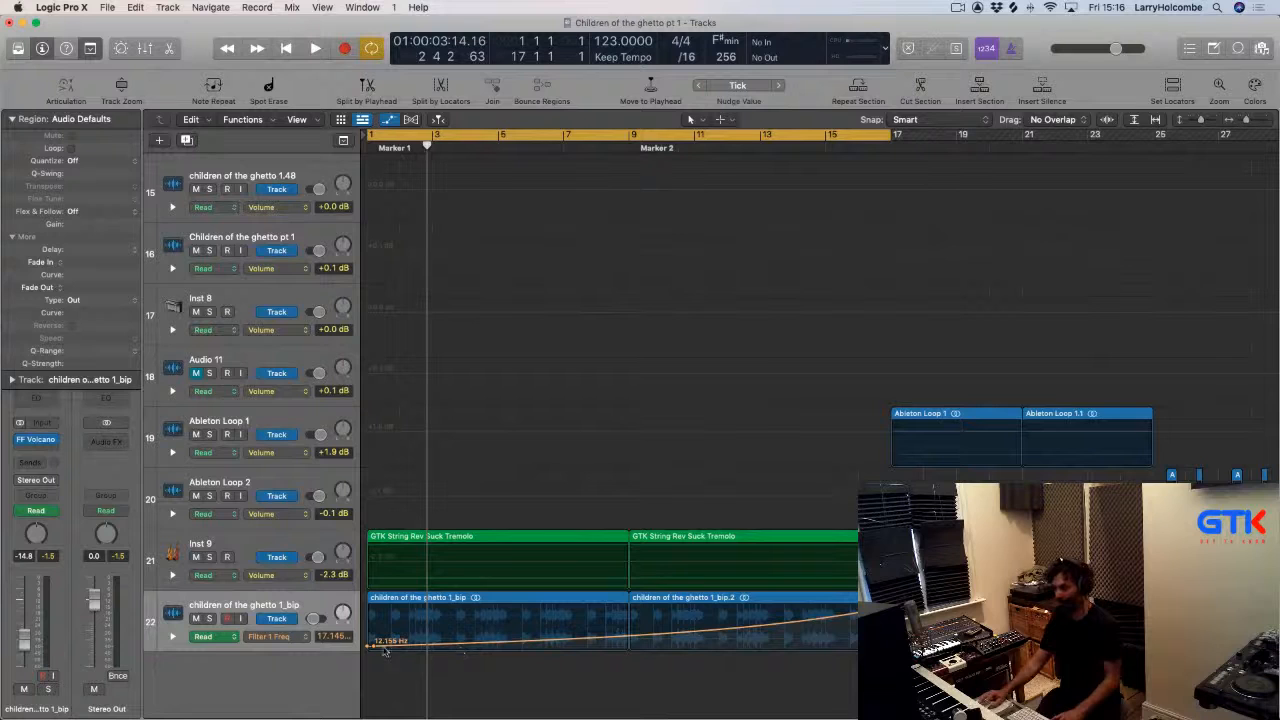
{"action": "left_click_drag", "start_coordinate": [373, 648], "coordinate": [368, 648]}
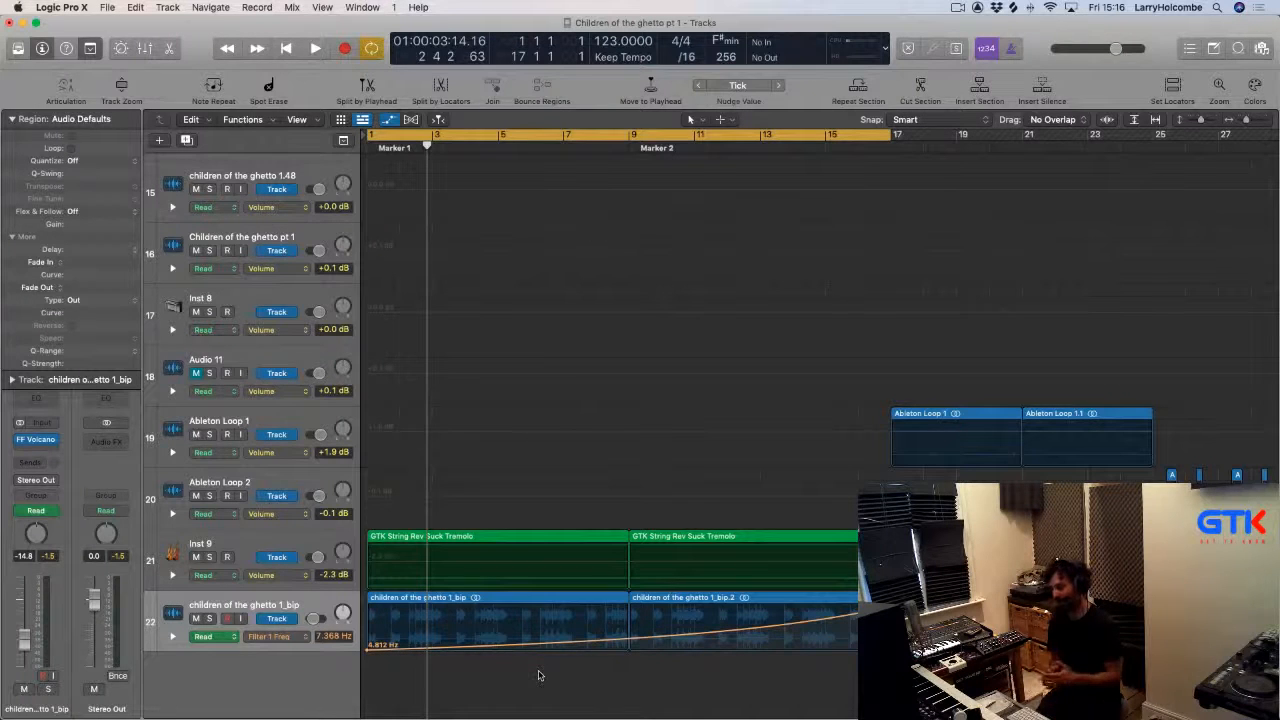
Hide the automation lanes and review the arrangement.
{"action": "left_click", "coordinate": [517, 626], "text": "ctrl+alt"}
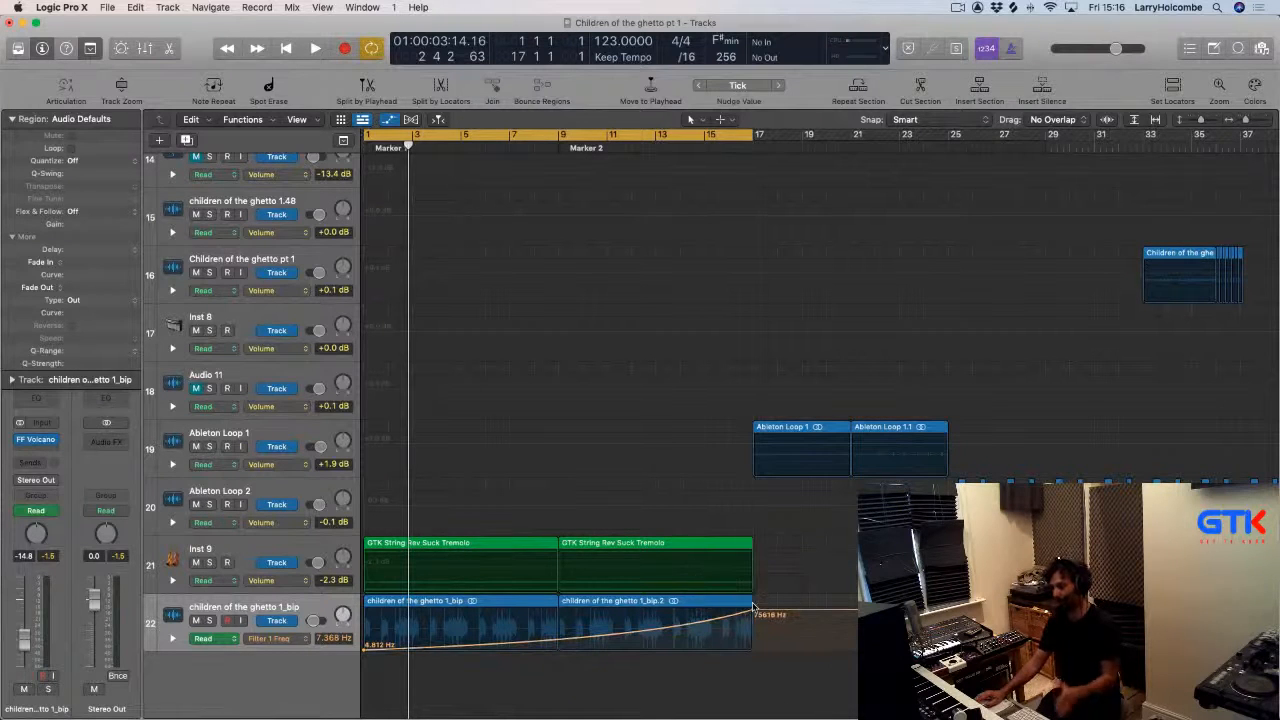
{"action": "left_click", "coordinate": [589, 662], "text": "ctrl+alt"}
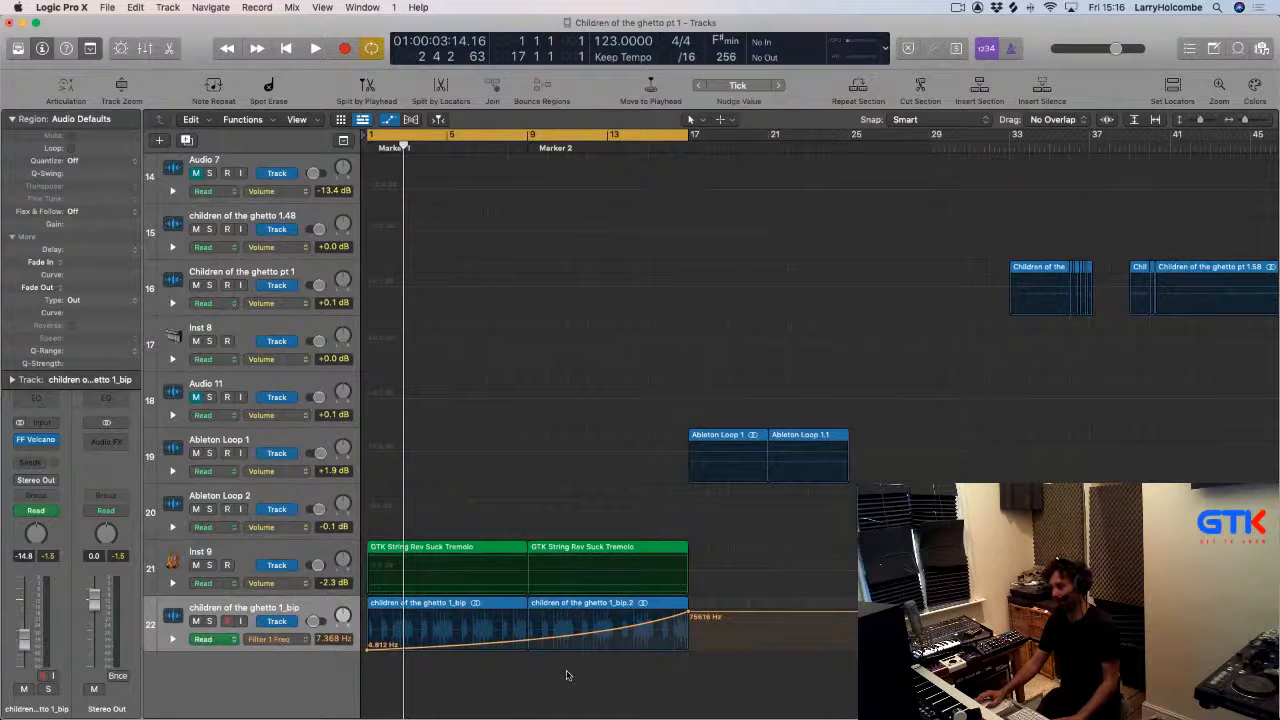
{"action": "scroll", "coordinate": [568, 676], "scroll_direction": "right", "scroll_amount": 1}
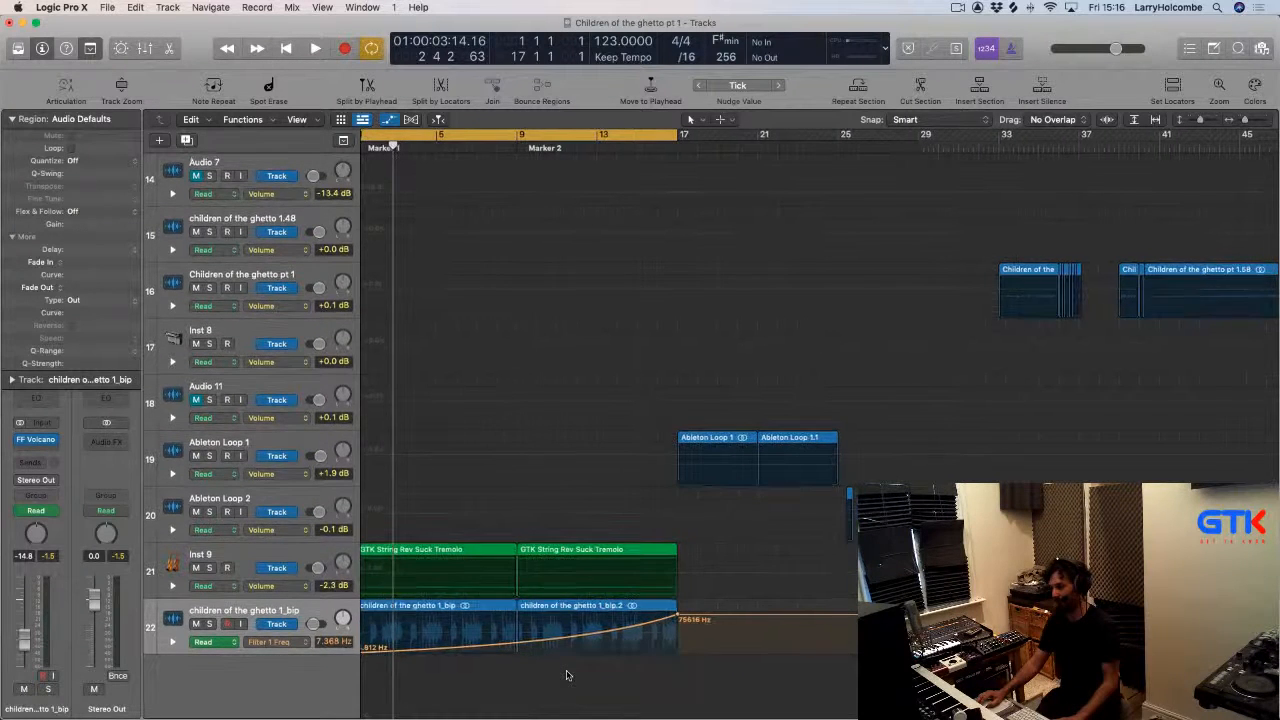
{"action": "scroll", "coordinate": [572, 675], "scroll_direction": "left", "scroll_amount": 1}
{"action": "key", "text": "a"}
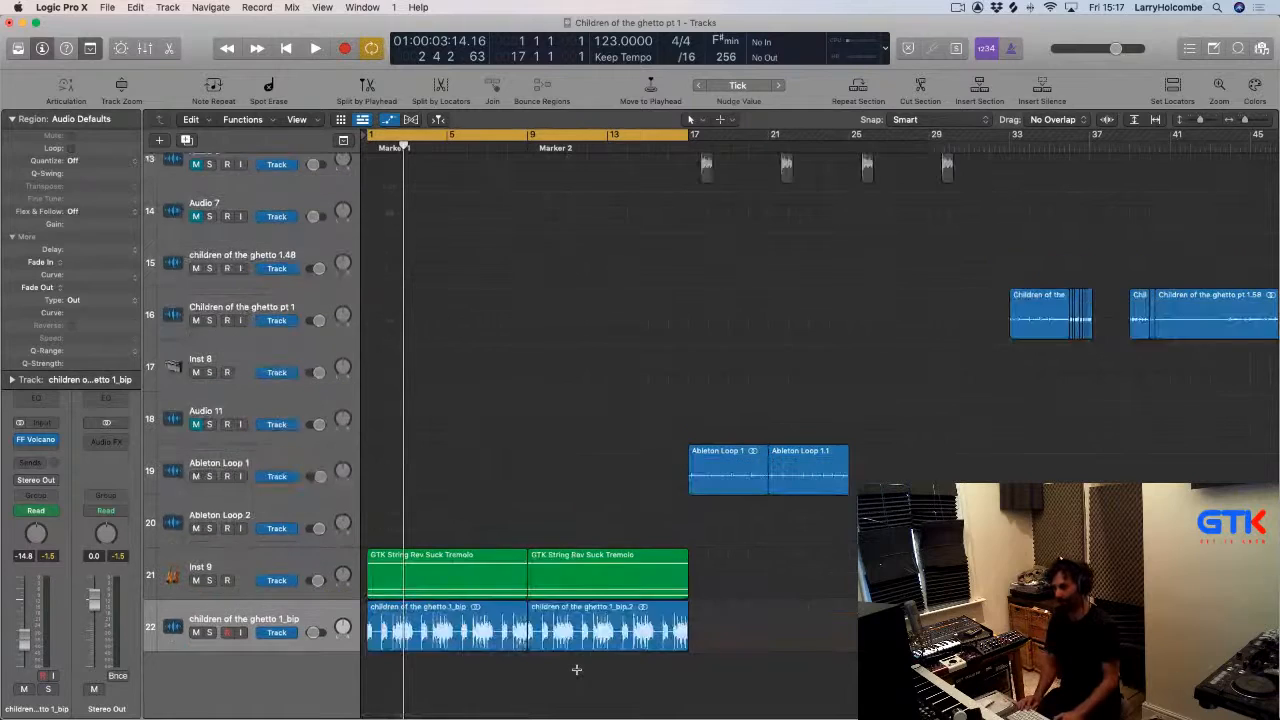
{"action": "key", "text": "super+Up"}
Switch to Trello to check the music project board and return to Logic Pro.
{"action": "key", "text": "super+Tab"}
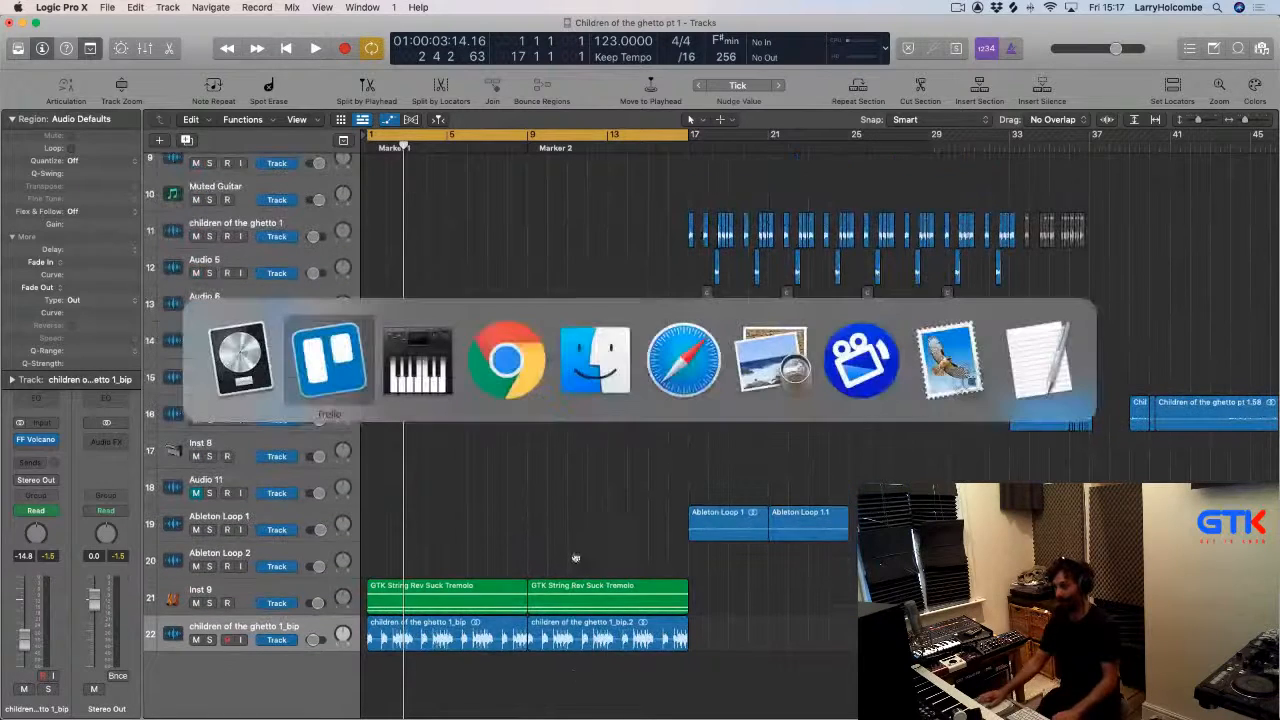
{"action": "left_click", "coordinate": [329, 360]}
{"action": "left_click", "coordinate": [1066, 330]}
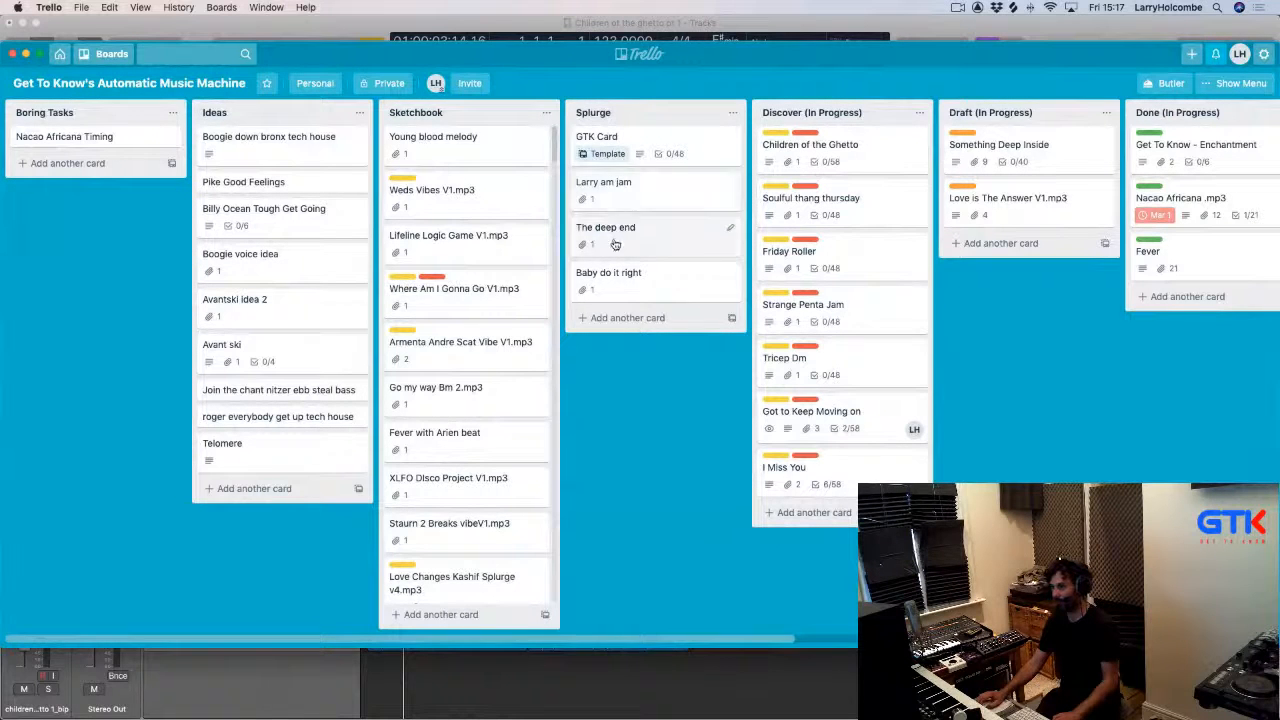
{"action": "key", "text": "super+Tab"}
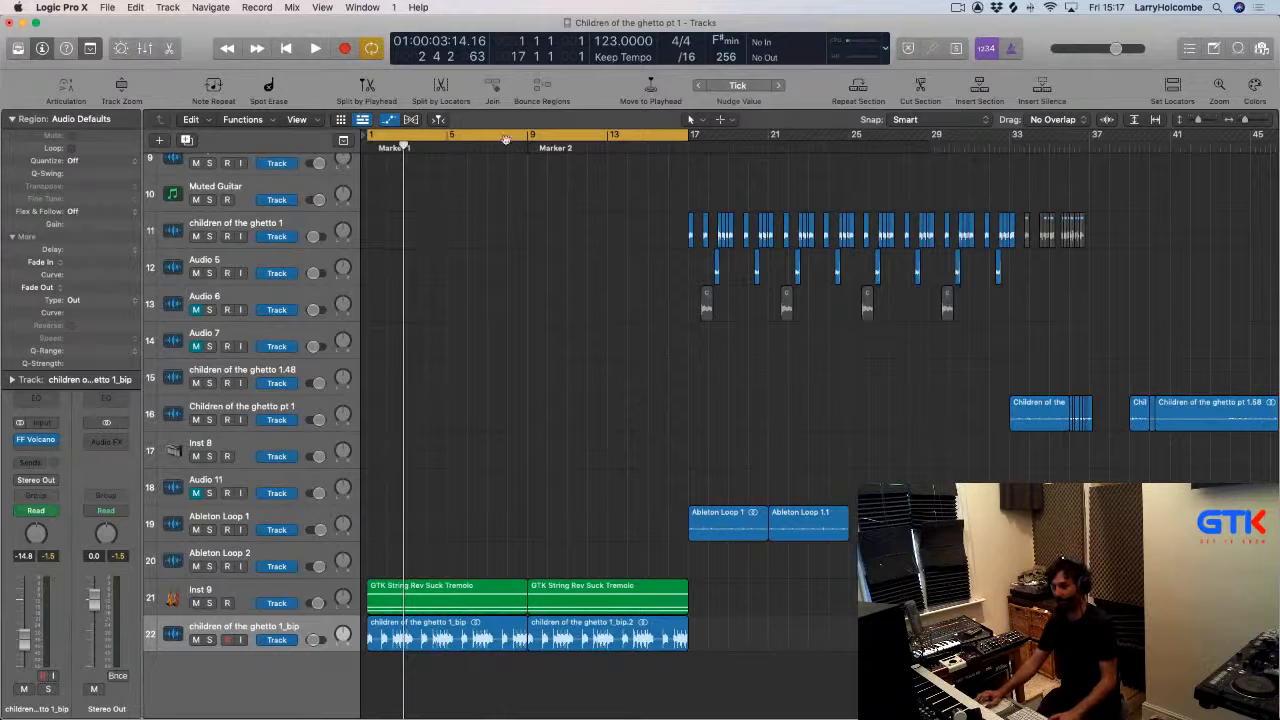
Turn off cycle mode and play the arrangement from the start.
{"action": "key", "text": "space"}
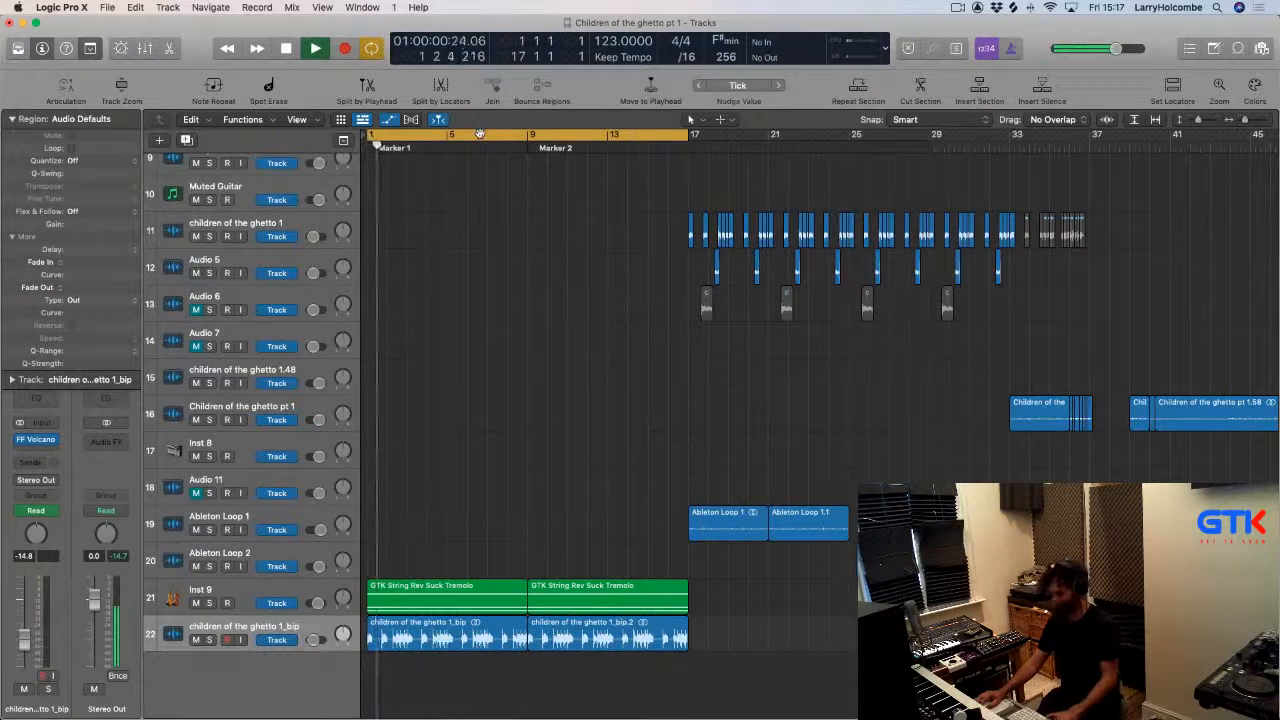
{"action": "left_click", "coordinate": [502, 135]}
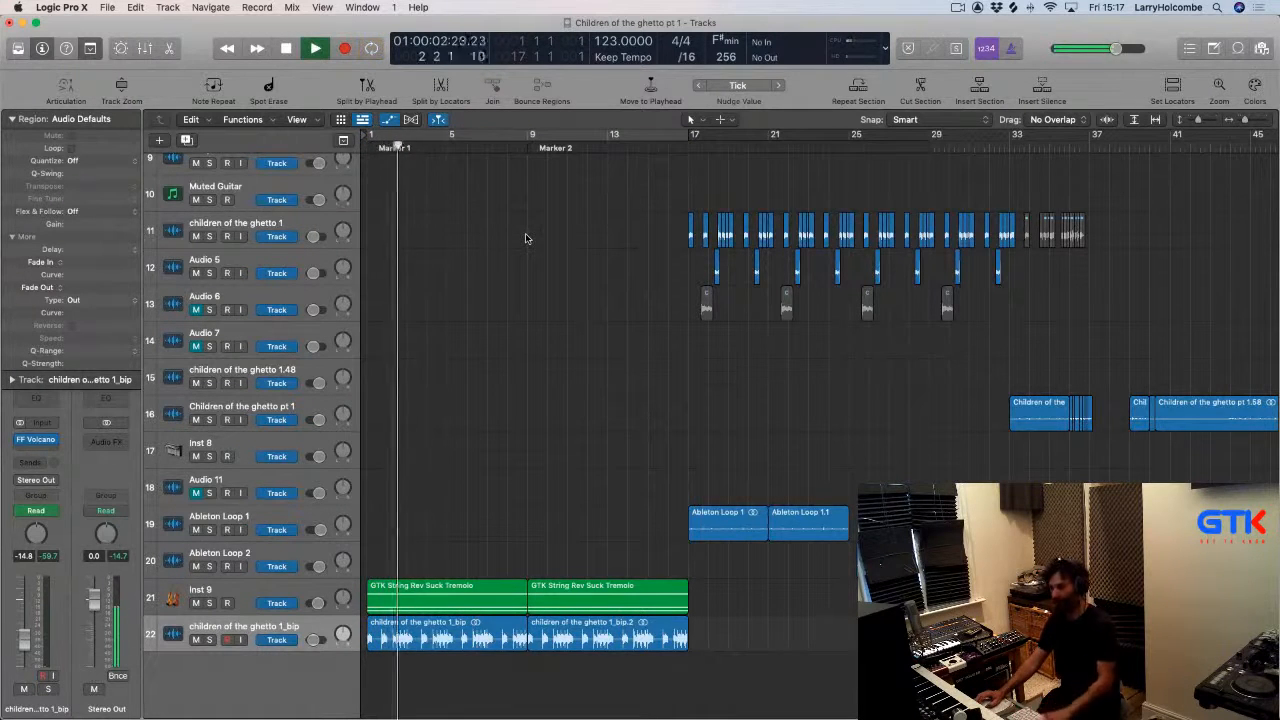
{"action": "scroll", "coordinate": [525, 236], "scroll_direction": "up", "scroll_amount": 5}
{"action": "scroll", "coordinate": [525, 238], "scroll_direction": "up", "scroll_amount": 3}
Add an Ultrabeat pattern region at bar 1 of the Hat track.
{"action": "left_click", "coordinate": [250, 285]}
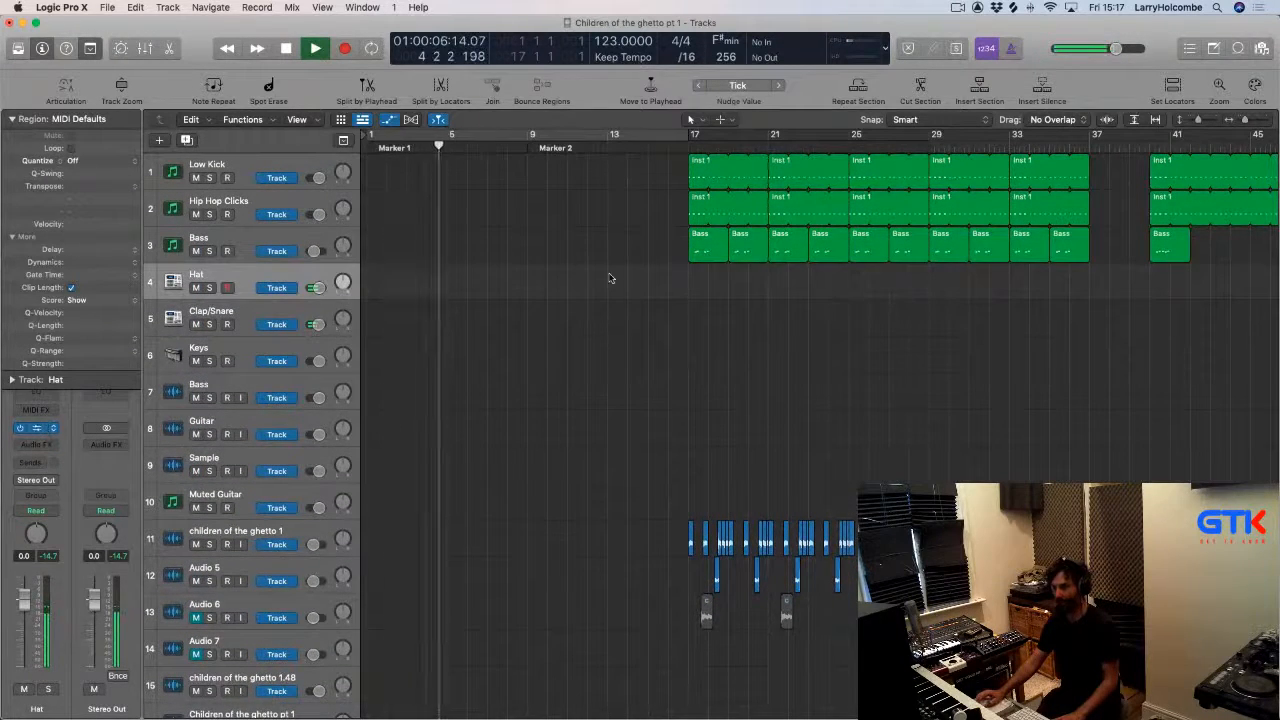
{"action": "left_click_drag", "start_coordinate": [441, 195], "coordinate": [1279, 250]}
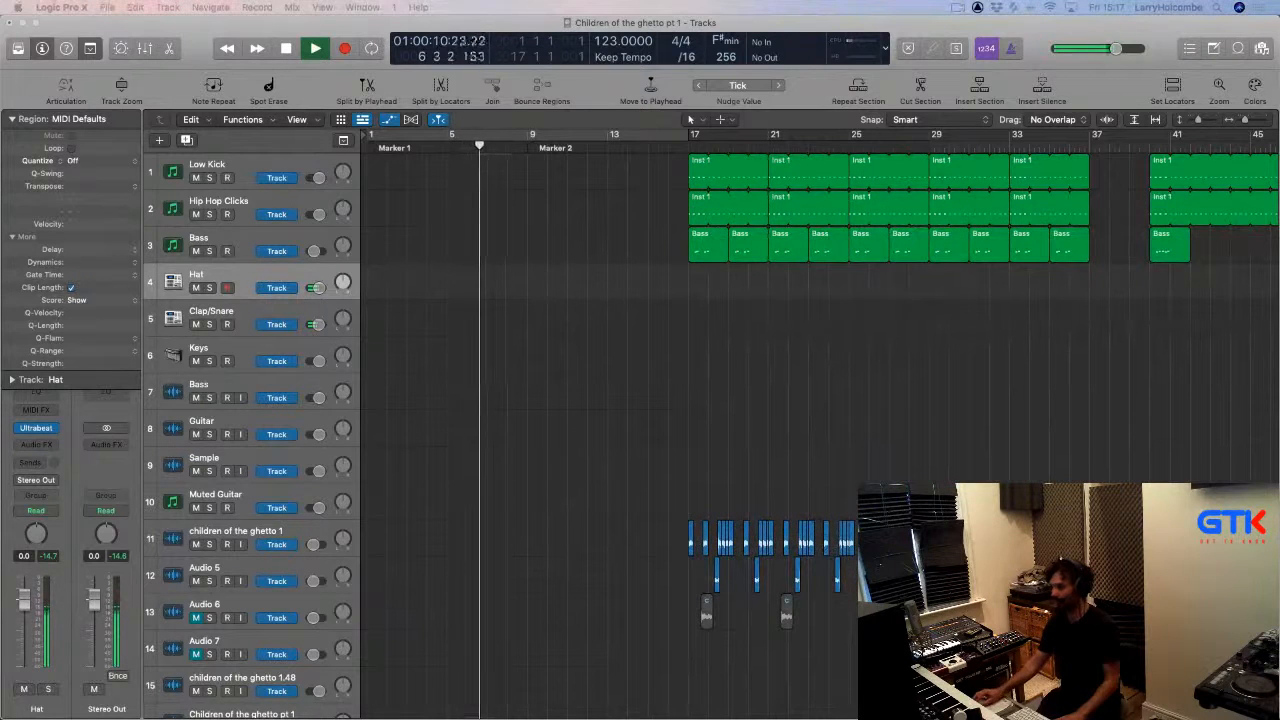
{"action": "left_click_drag", "start_coordinate": [1279, 420], "coordinate": [376, 292]}
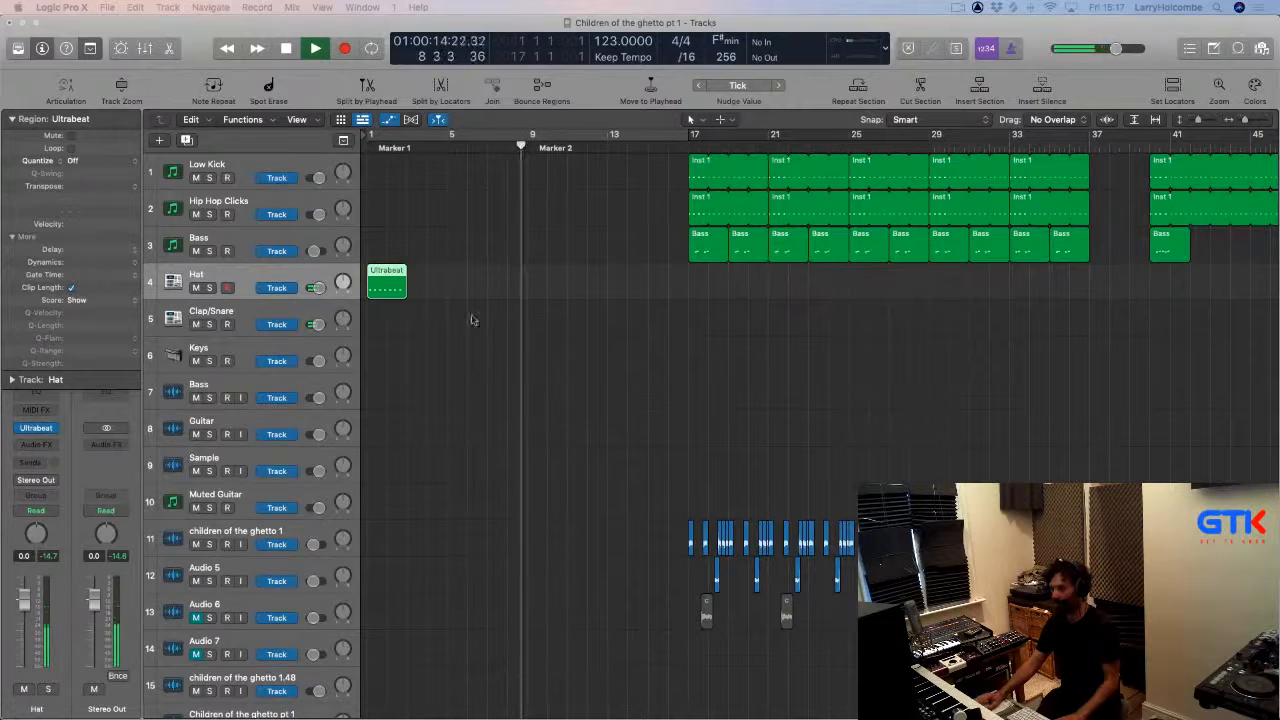
Add an Ultrabeat region to the Clap/Snare track and move both Ultrabeat regions to bar 17.
{"action": "left_click", "coordinate": [245, 313]}
{"action": "left_click", "coordinate": [36, 430]}
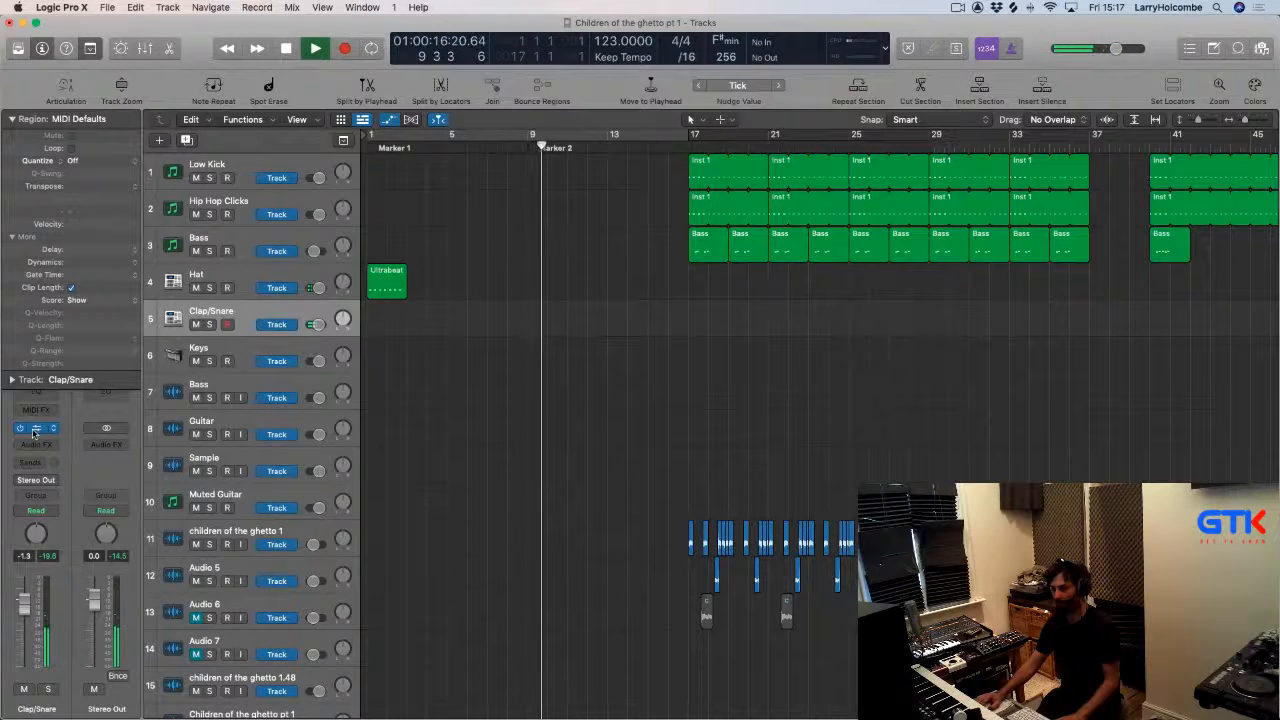
{"action": "left_click_drag", "start_coordinate": [459, 193], "coordinate": [1279, 133]}
{"action": "left_click_drag", "start_coordinate": [1279, 421], "coordinate": [379, 324]}
{"action": "left_click", "coordinate": [470, 293]}
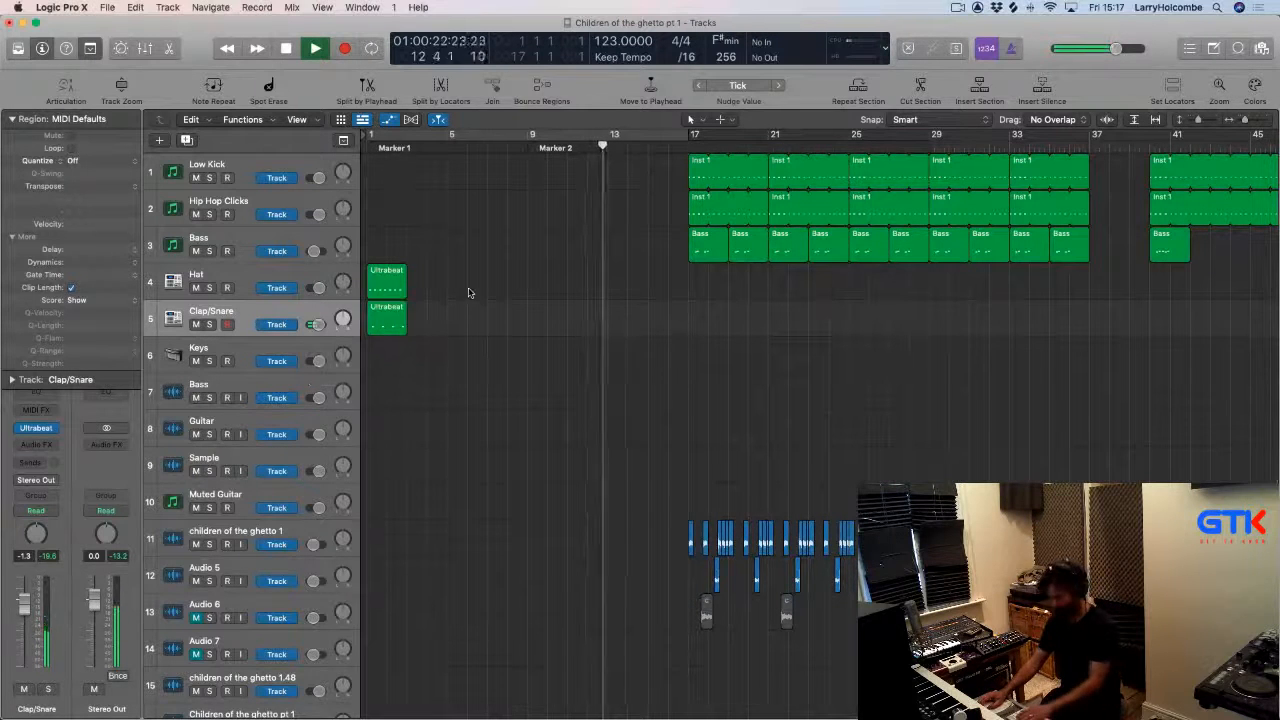
{"action": "left_click_drag", "start_coordinate": [383, 270], "coordinate": [709, 291]}
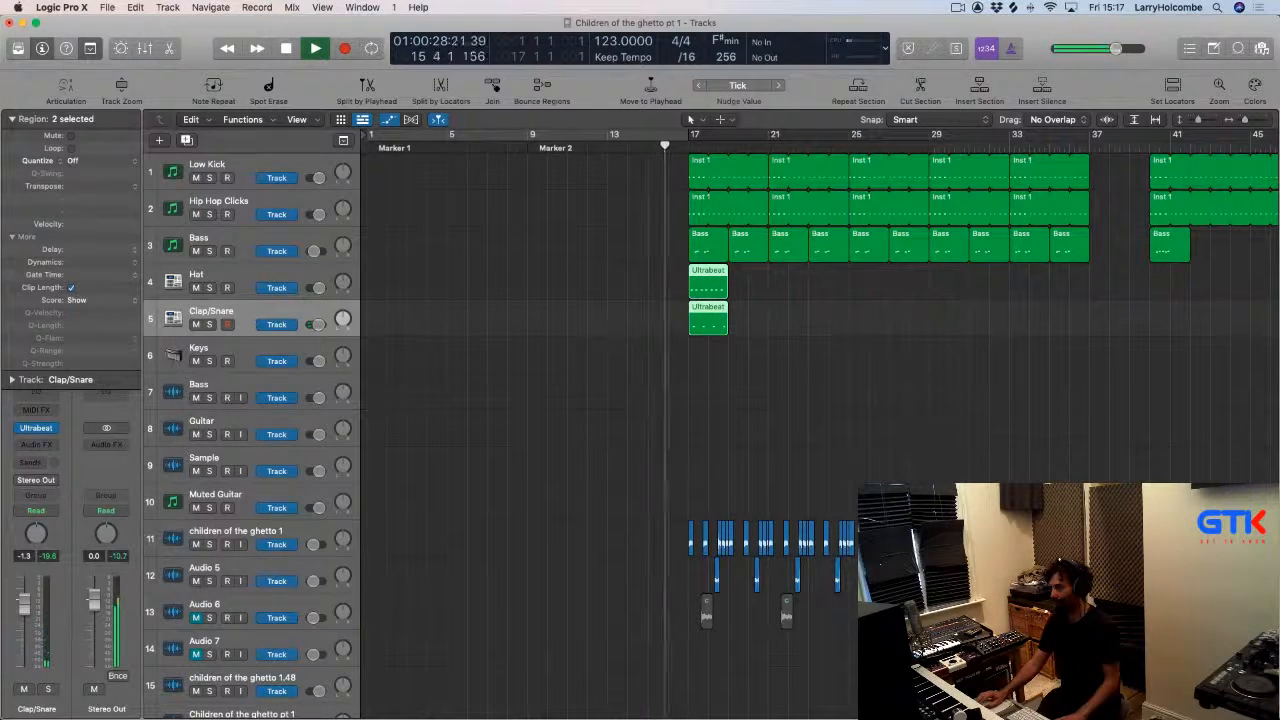
Zoom to fit the whole arrangement, set a cycle from bar 1 to bar 37 and play it.
{"action": "left_click", "coordinate": [578, 265]}
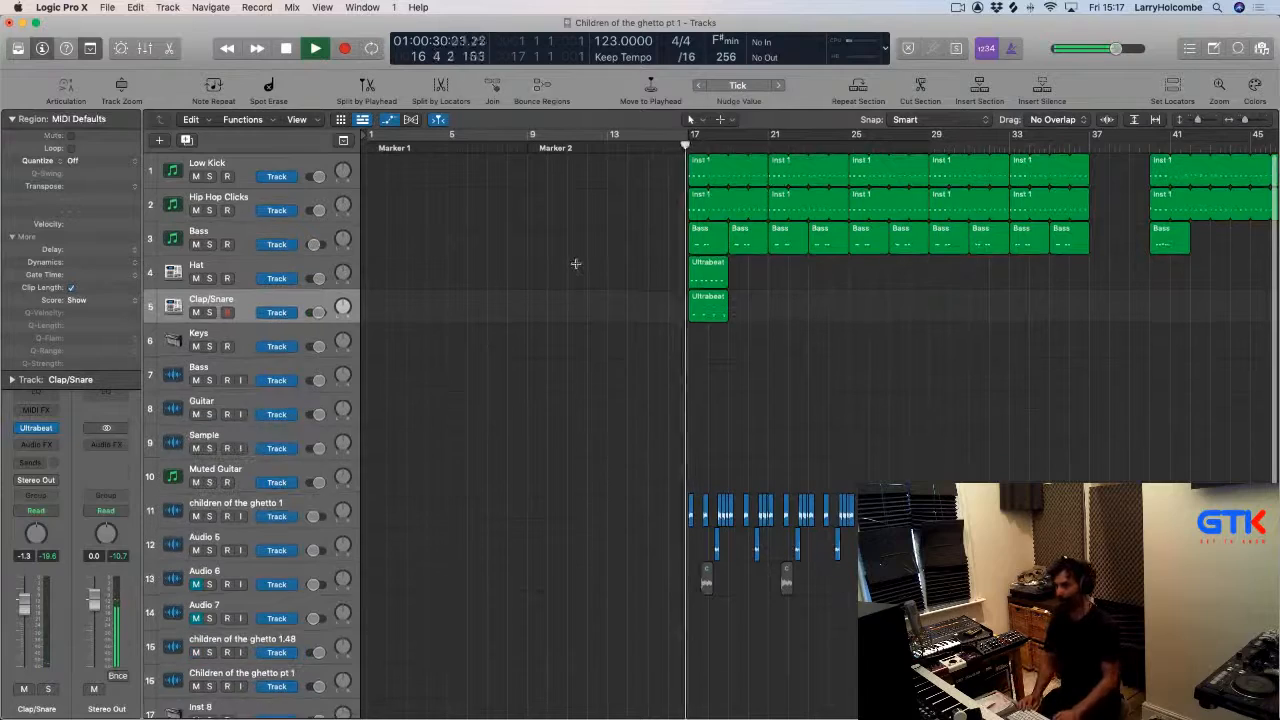
{"action": "key", "text": "super+Up"}
{"action": "key", "text": "z"}
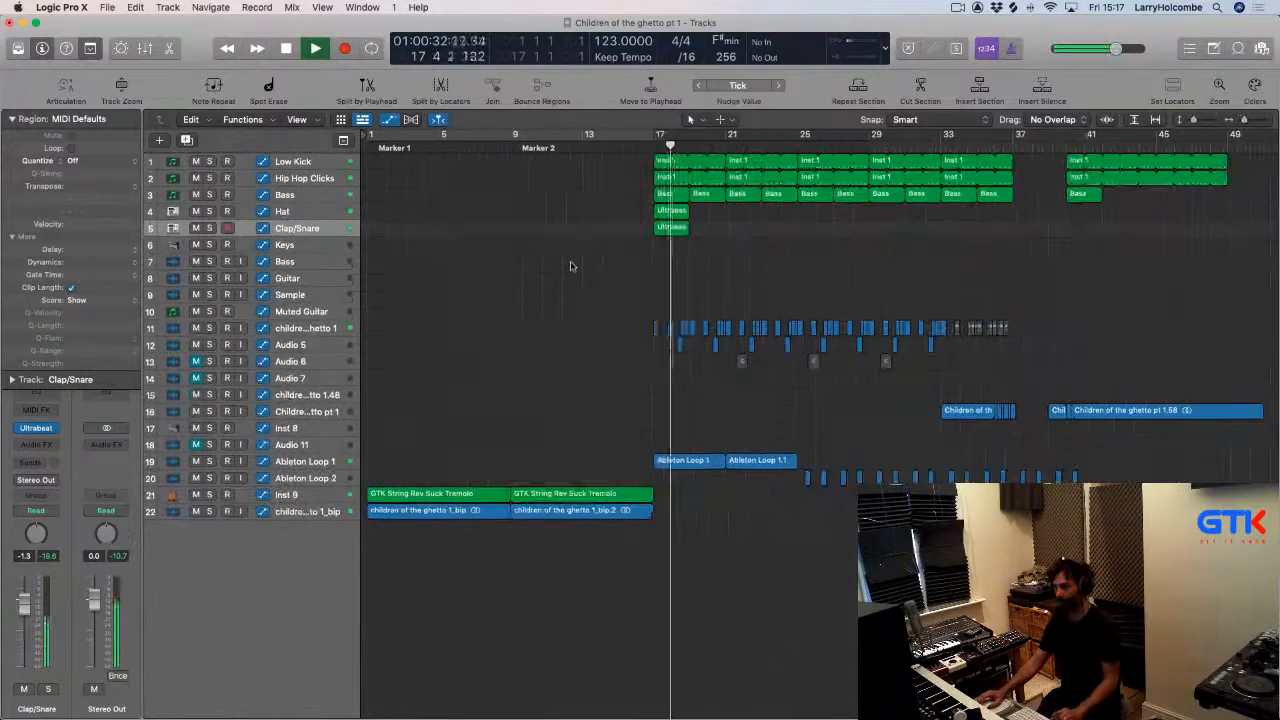
{"action": "left_click_drag", "start_coordinate": [370, 136], "coordinate": [1016, 224]}
{"action": "key", "text": "x"}
{"action": "key", "text": "space"}
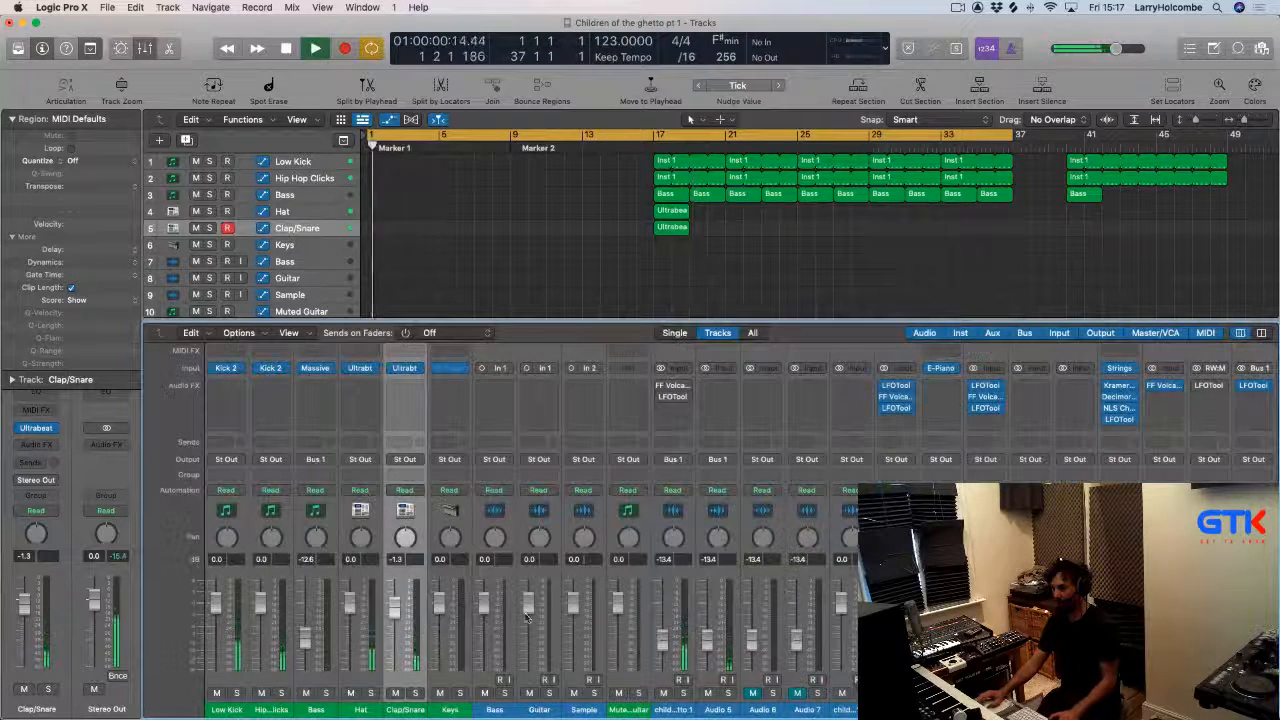
Inspect the GTK string and vocal-chop tracks and their channel strips in the mixer.
{"action": "key", "text": "x"}
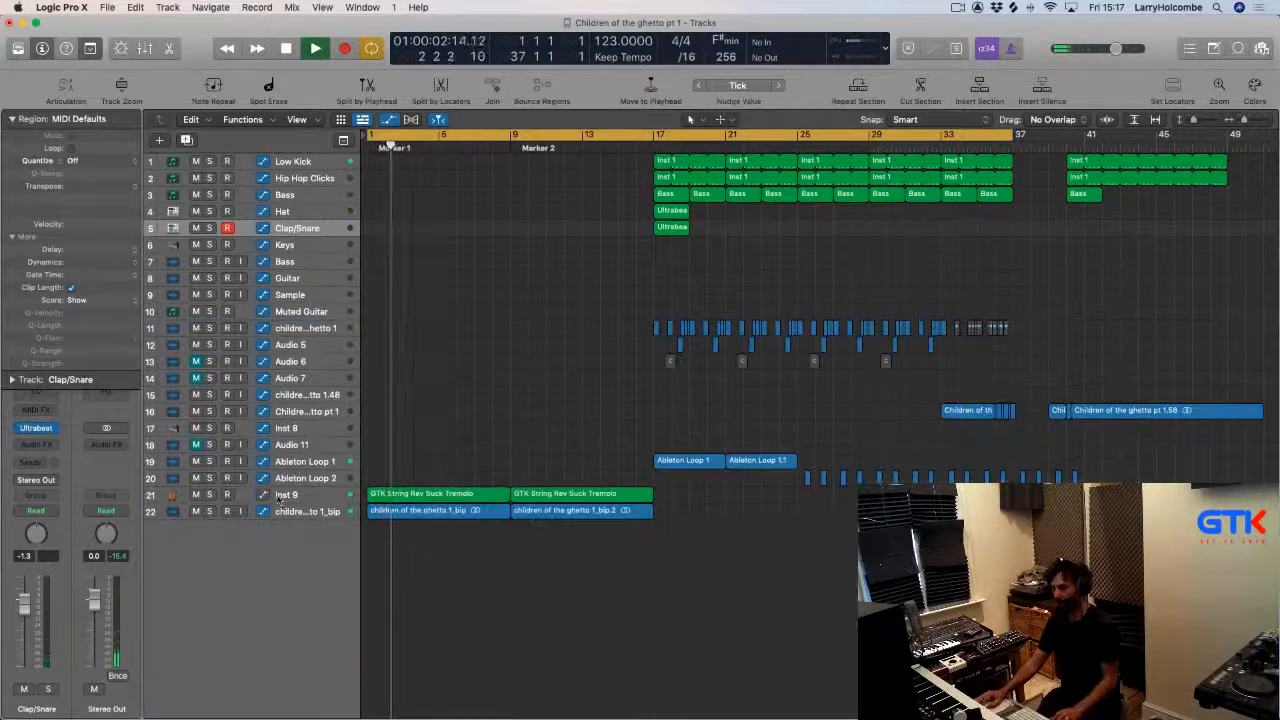
{"action": "left_click", "coordinate": [296, 512], "text": "shift"}
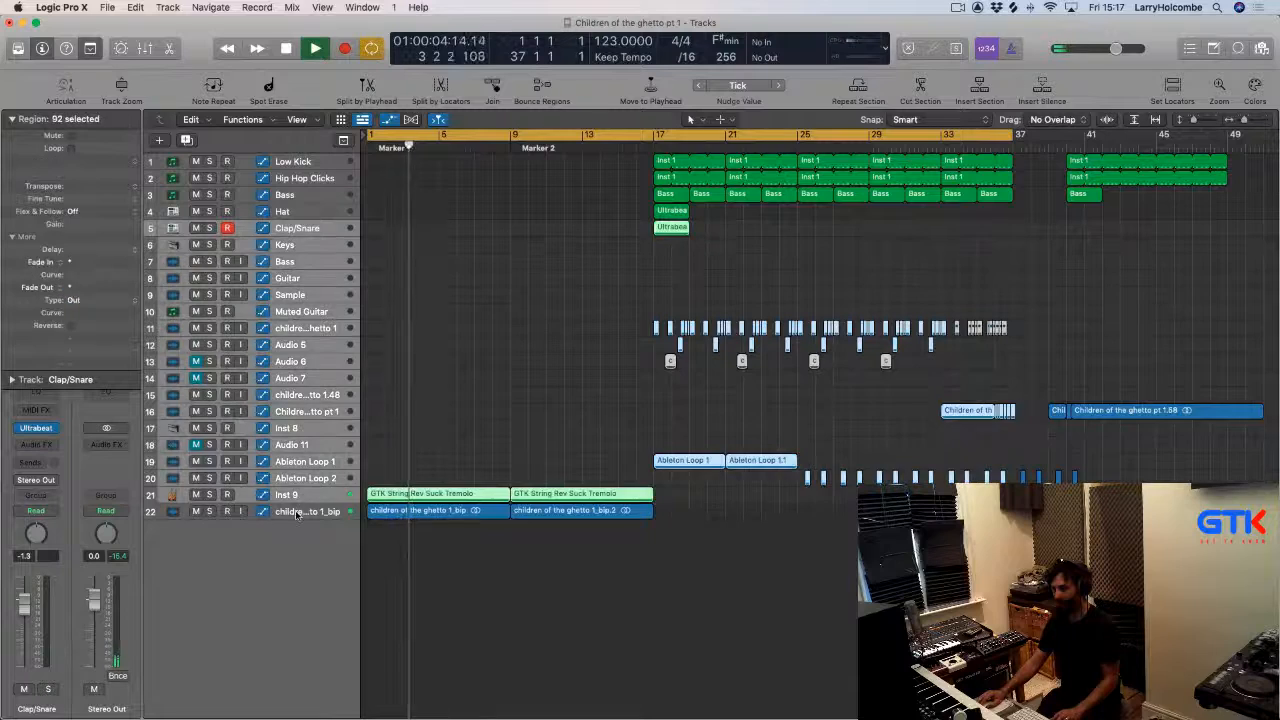
{"action": "left_click", "coordinate": [296, 513], "text": "shift"}
{"action": "left_click", "coordinate": [352, 448]}
{"action": "left_click", "coordinate": [295, 497]}
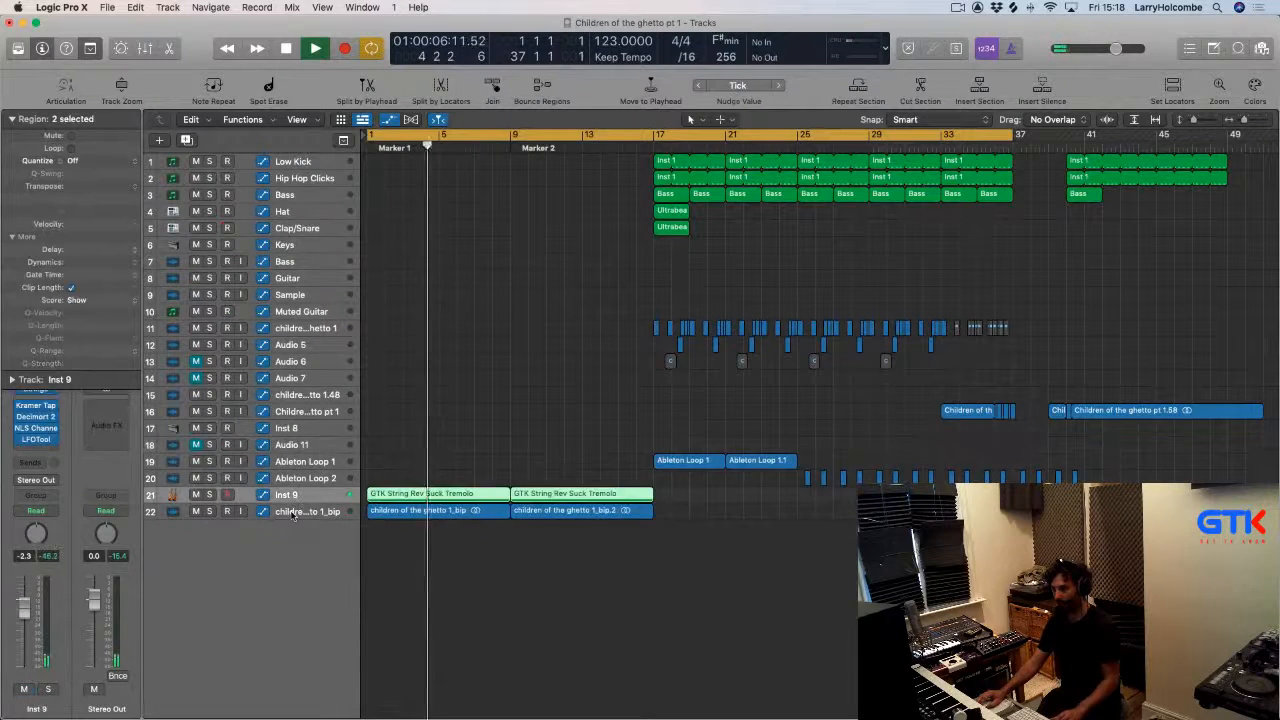
{"action": "left_click", "coordinate": [293, 514], "text": "shift"}
{"action": "key", "text": "x"}
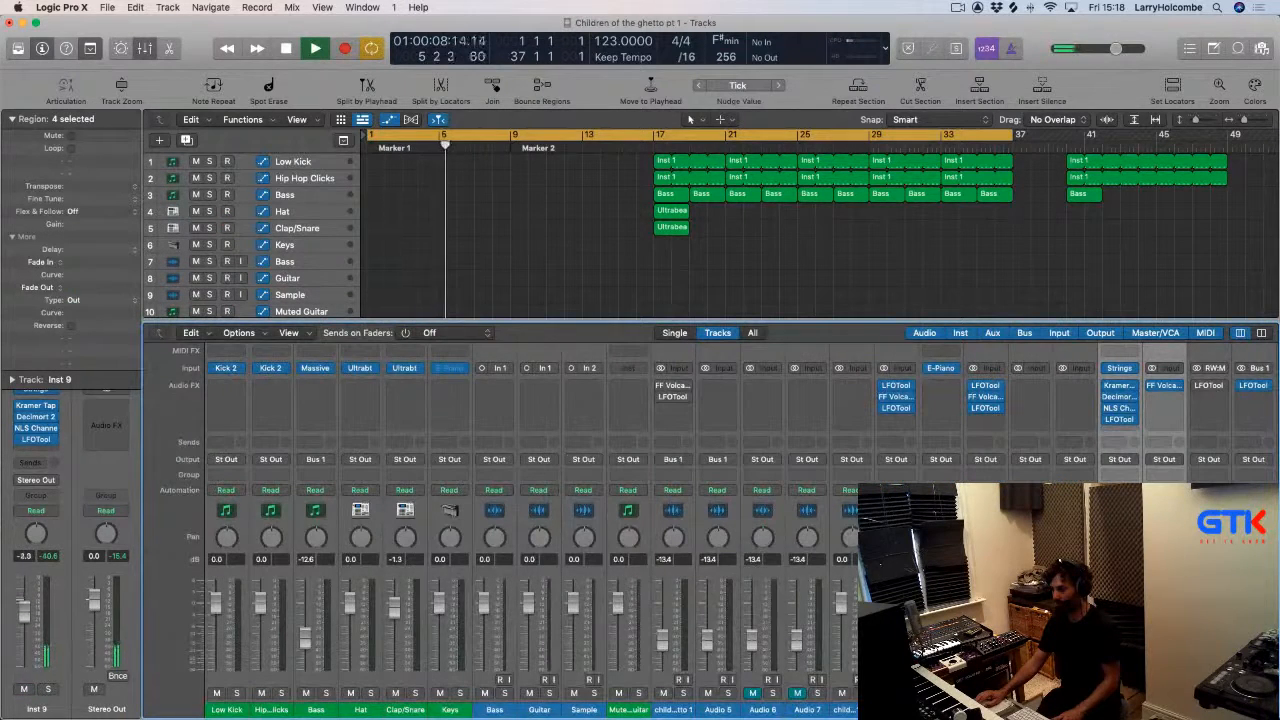
{"action": "key", "text": "x"}
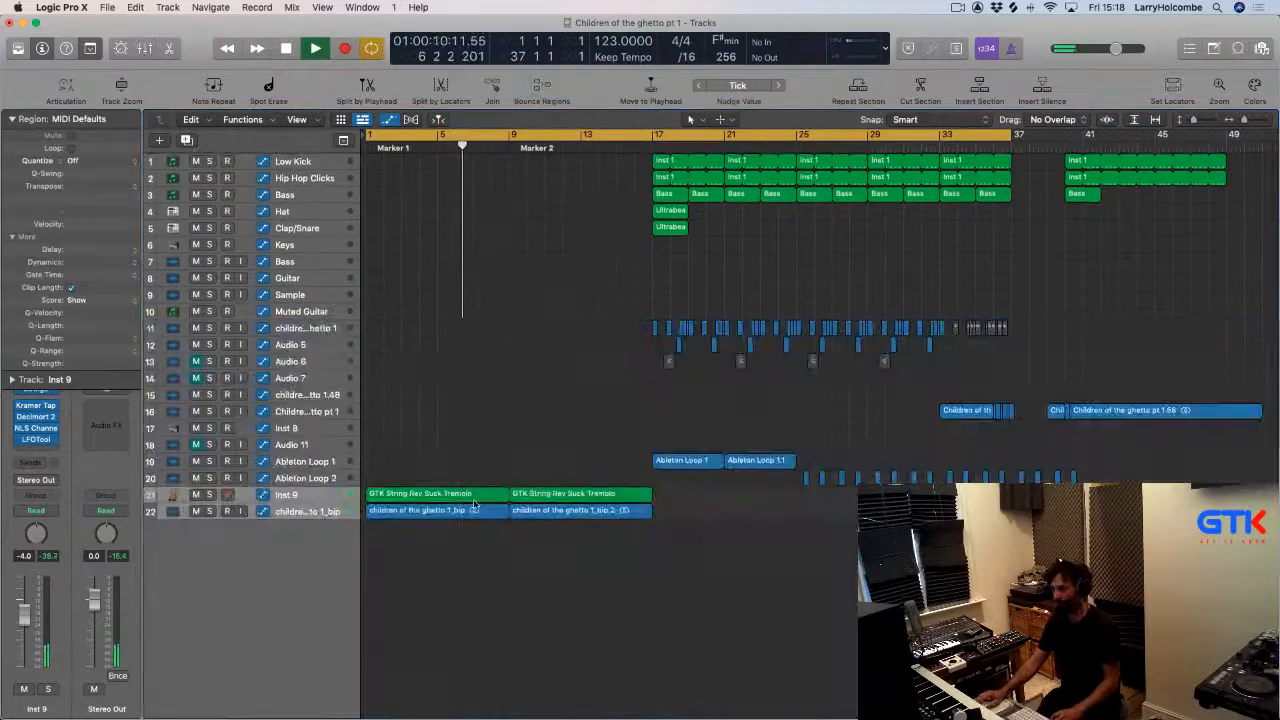
{"action": "key", "text": "x"}
{"action": "left_click", "coordinate": [1119, 709]}
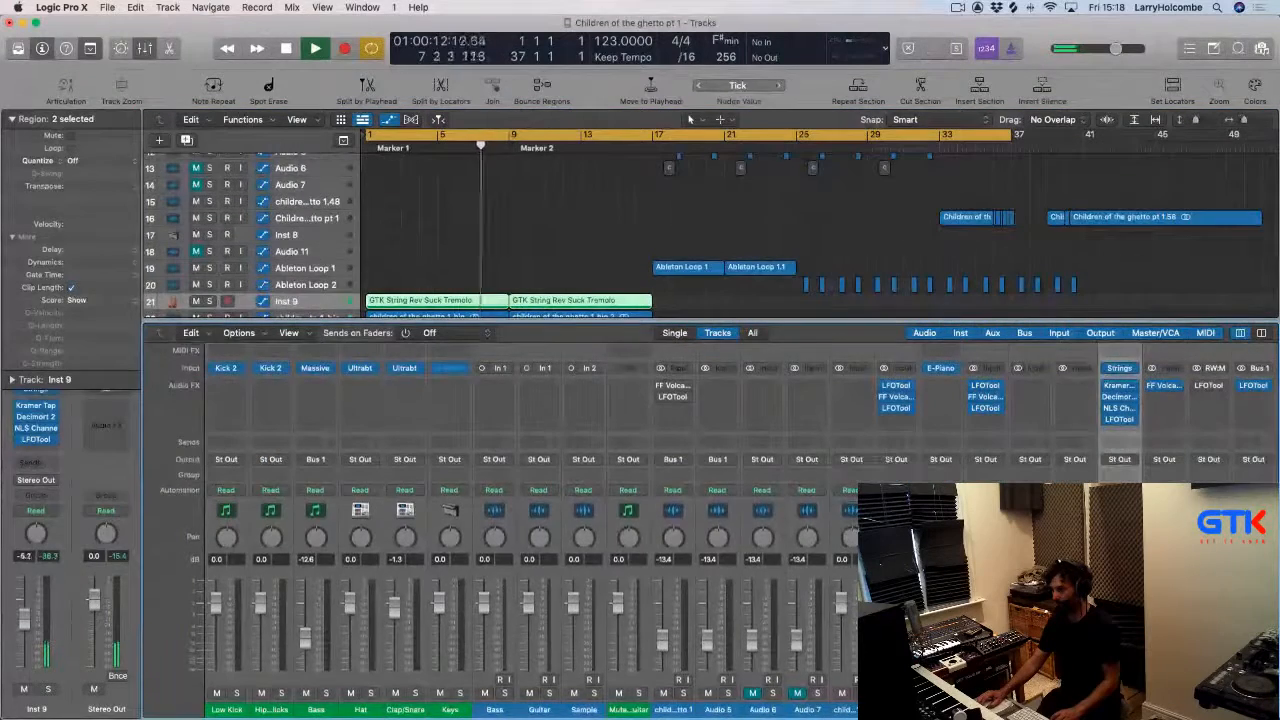
{"action": "key", "text": "x"}
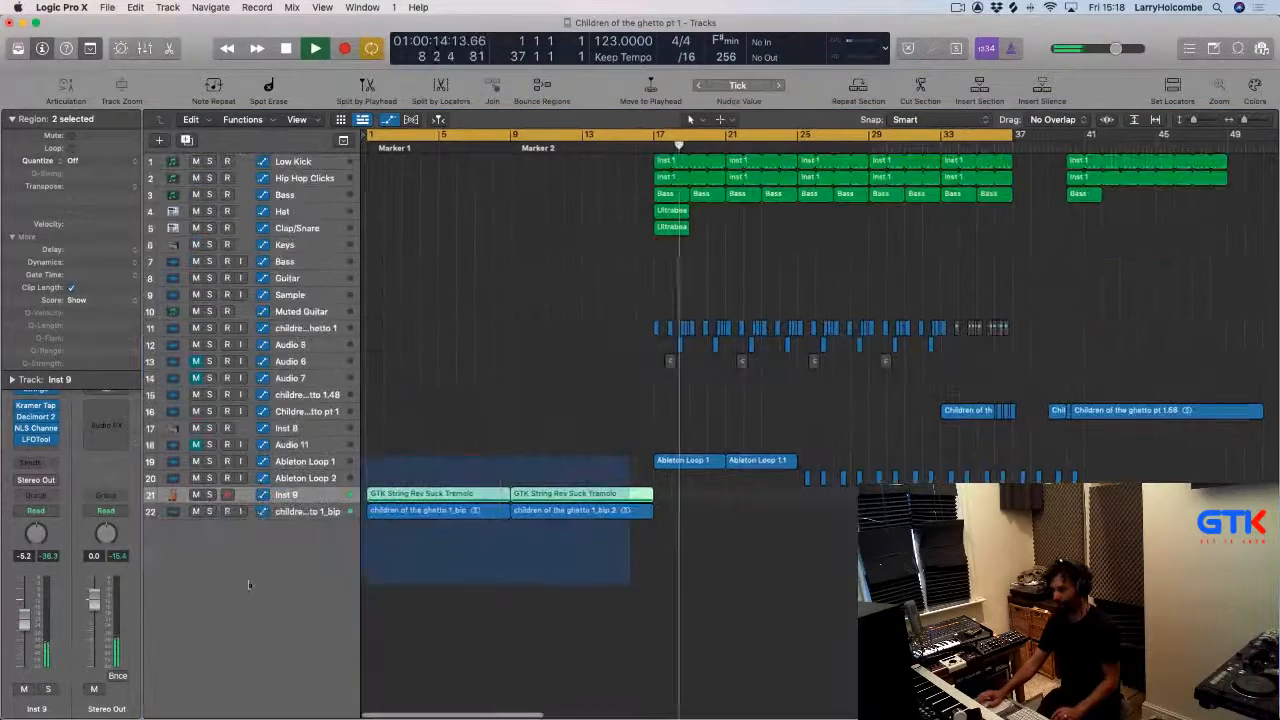
Duplicate the children of the ghetto 1_bip track and copy its first region onto the new Audio 14 track without automation.
{"action": "key", "text": "z"}
{"action": "left_click", "coordinate": [287, 568]}
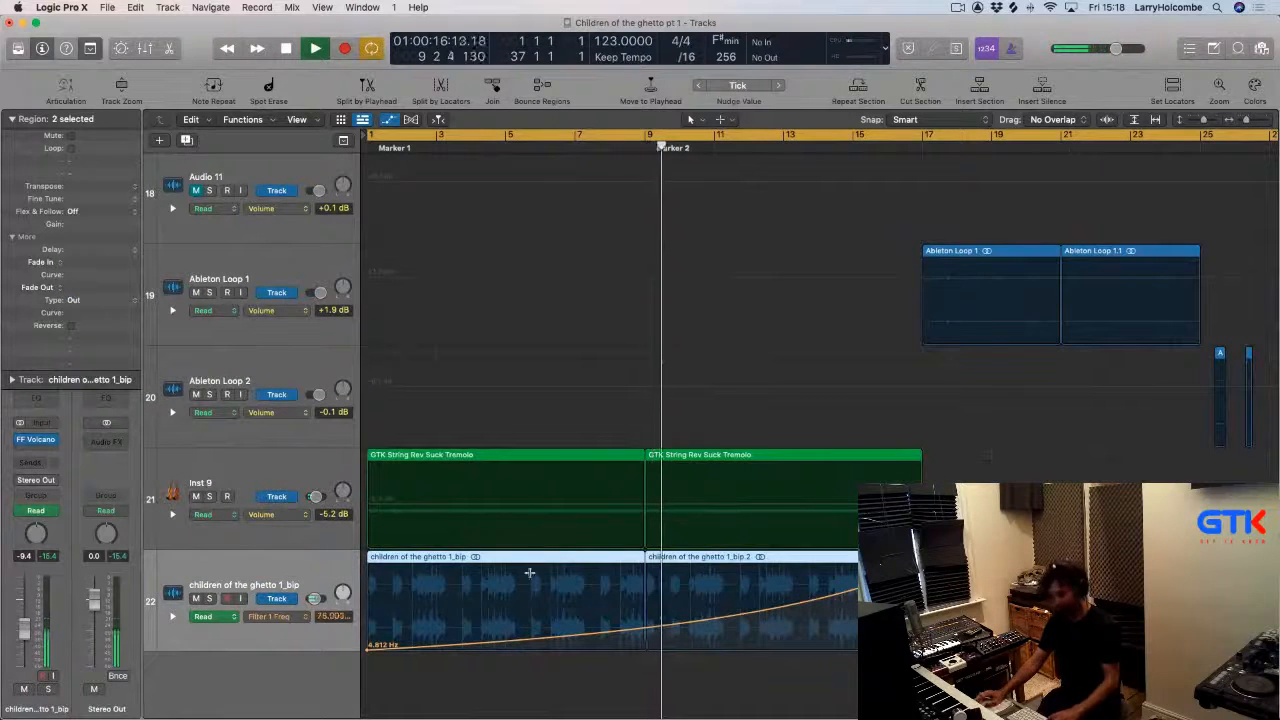
{"action": "key", "text": "super+d"}
{"action": "key", "text": "space"}
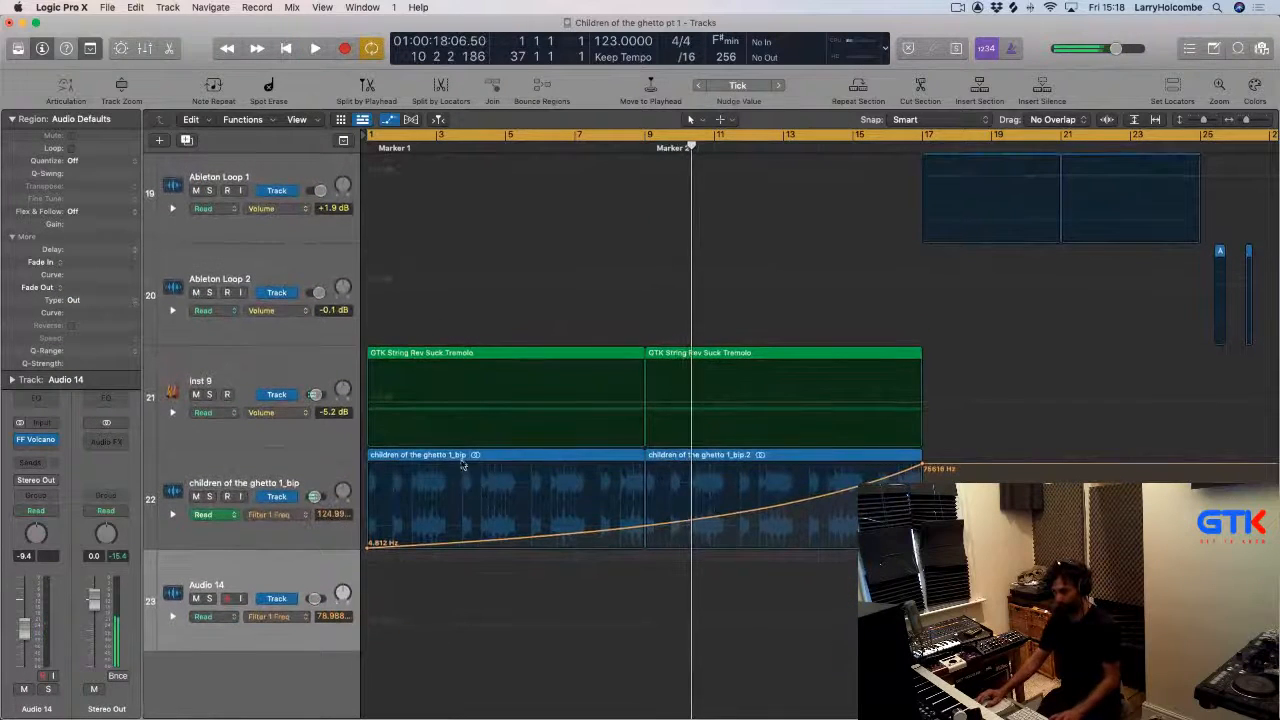
{"action": "left_click_drag", "start_coordinate": [463, 457], "coordinate": [483, 566]}
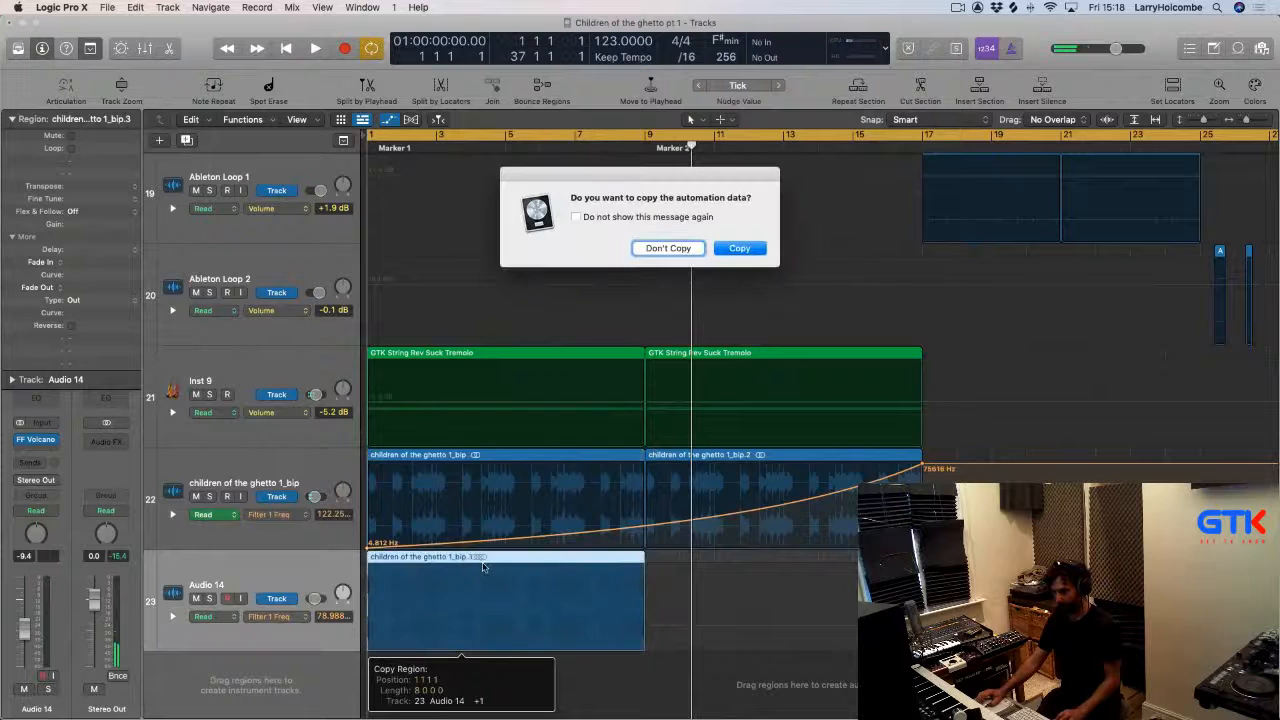
{"action": "left_click", "coordinate": [668, 248]}
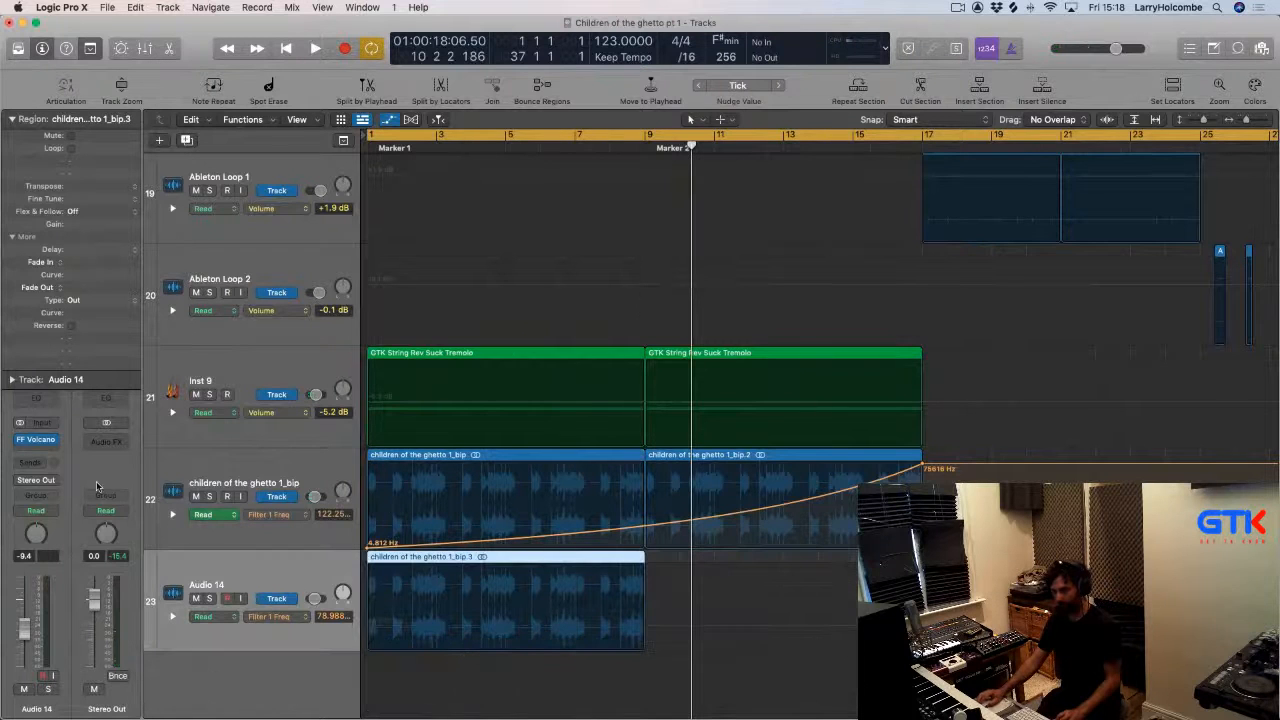
Remove the FF Volcano plugin from the Audio 14 track.
{"action": "left_click", "coordinate": [54, 439]}
{"action": "left_click", "coordinate": [78, 312]}
Switch to Trello, tick the 'a long string tremolo with the track filtered underneath' checklist item, and return to Logic Pro.
{"action": "key", "text": "super+Tab"}
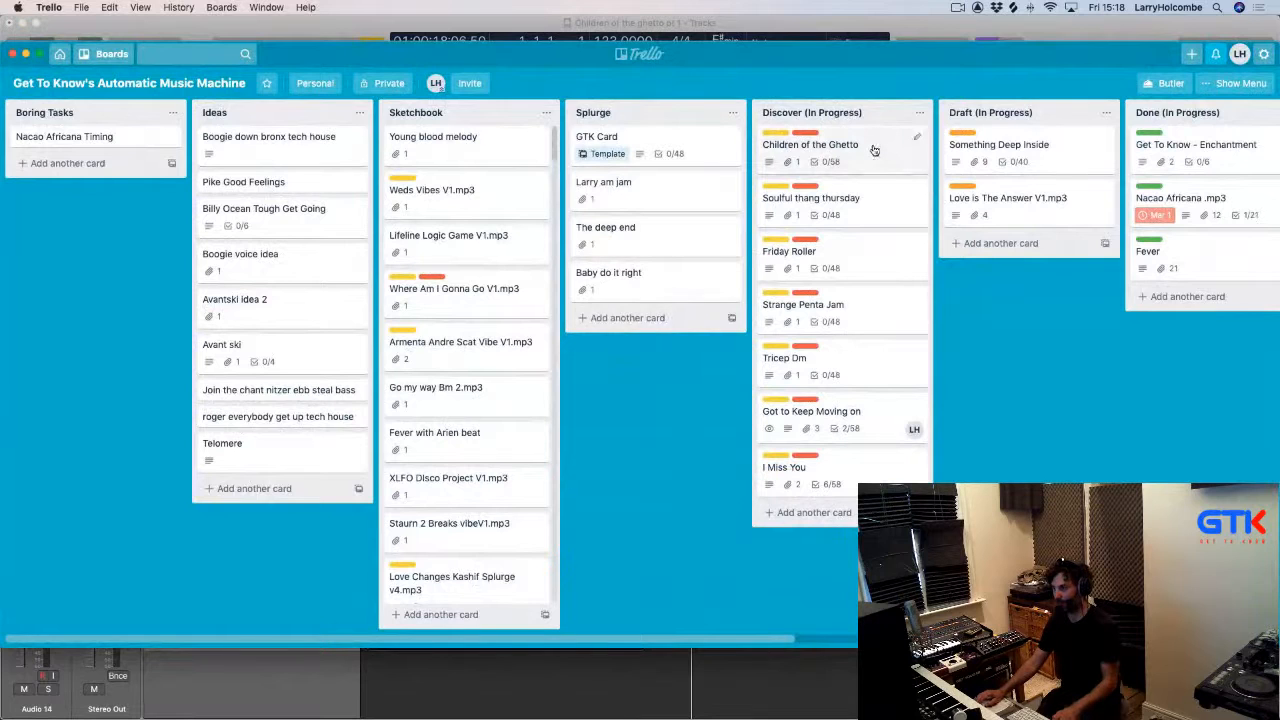
{"action": "key", "text": "Return"}
{"action": "scroll", "coordinate": [456, 521], "scroll_direction": "down", "scroll_amount": 3}
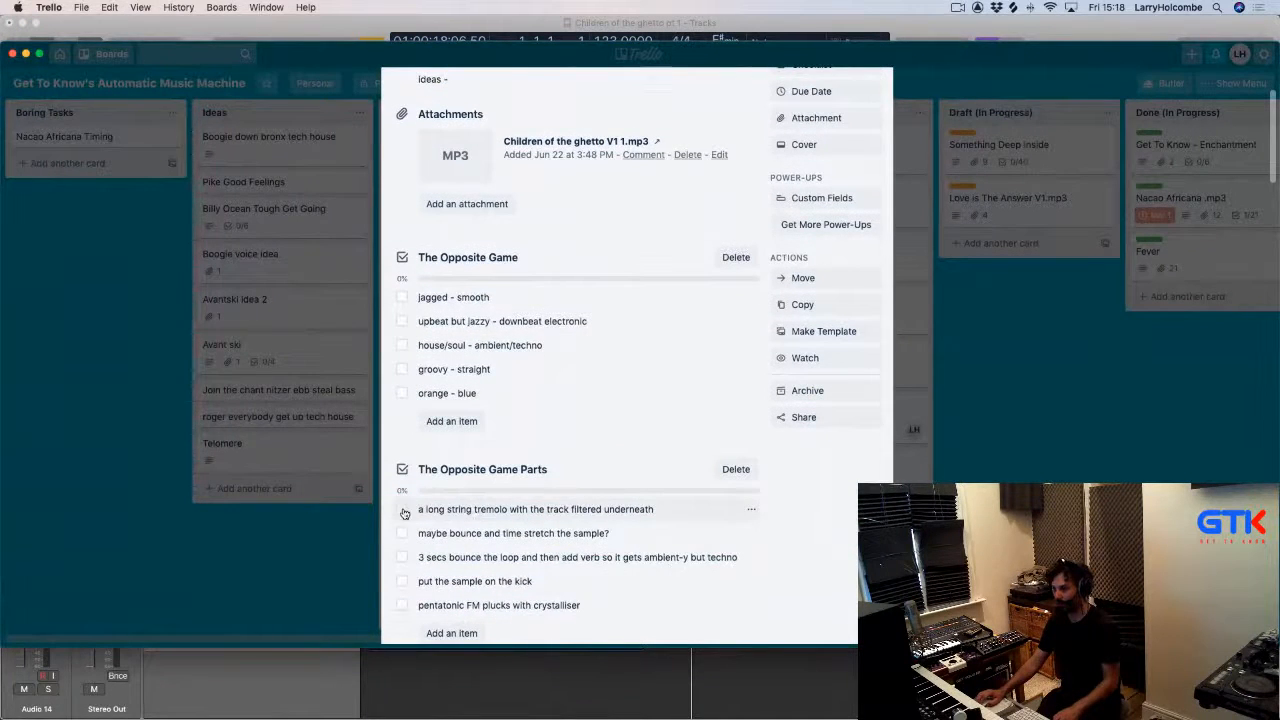
{"action": "left_click", "coordinate": [404, 513]}
{"action": "key", "text": "super+Tab"}
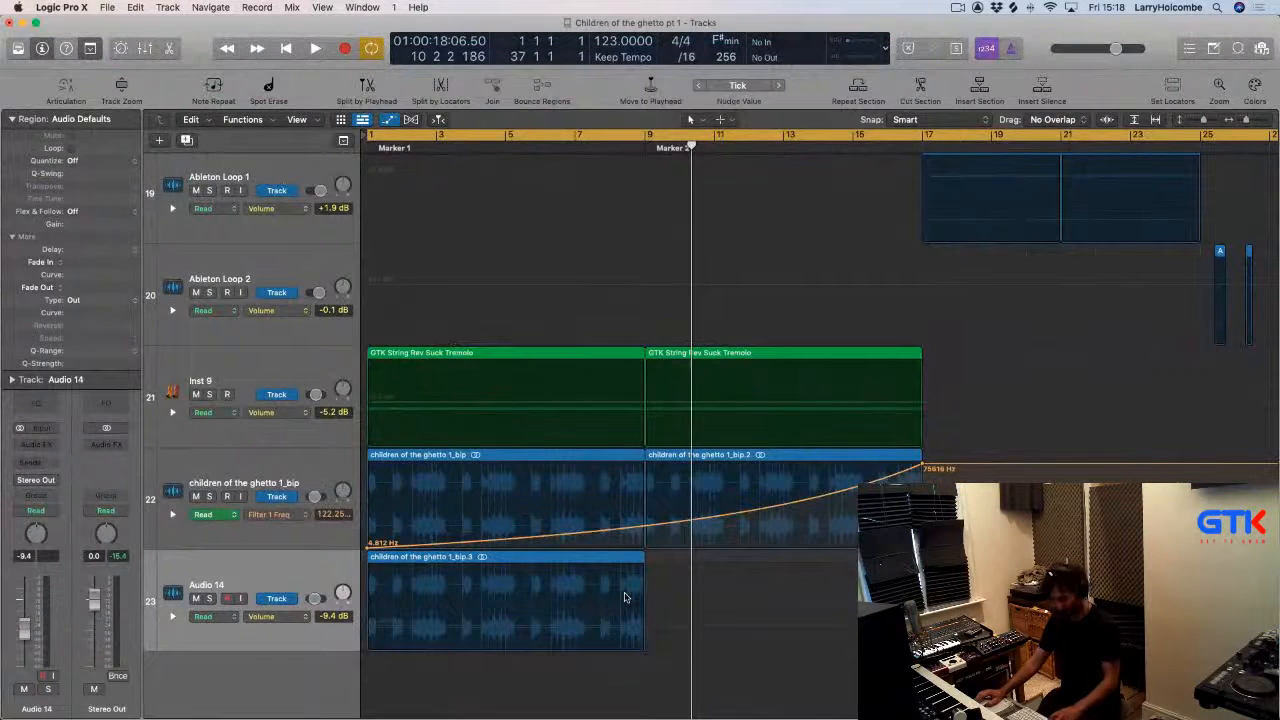
Set Audio 14 to Flex Time Tempophone (FX) and stretch its region to end at bar 17.
{"action": "key", "text": "super+f"}
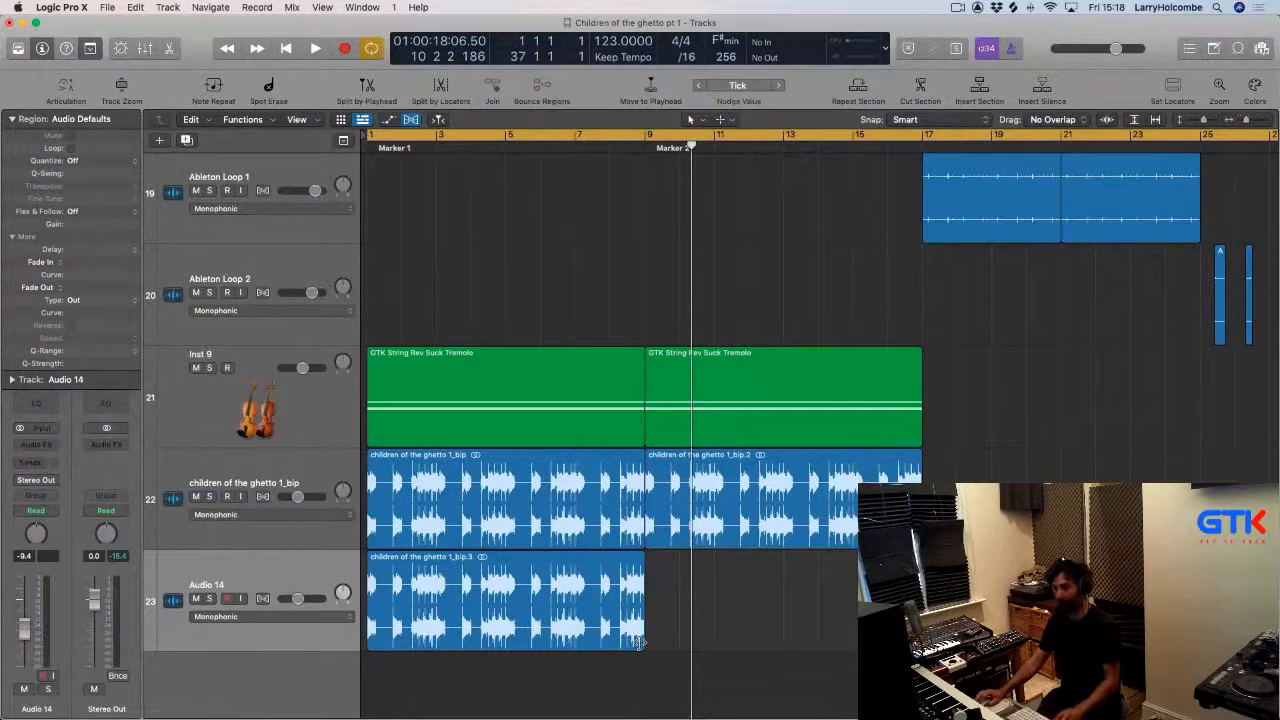
{"action": "left_click", "coordinate": [264, 599]}
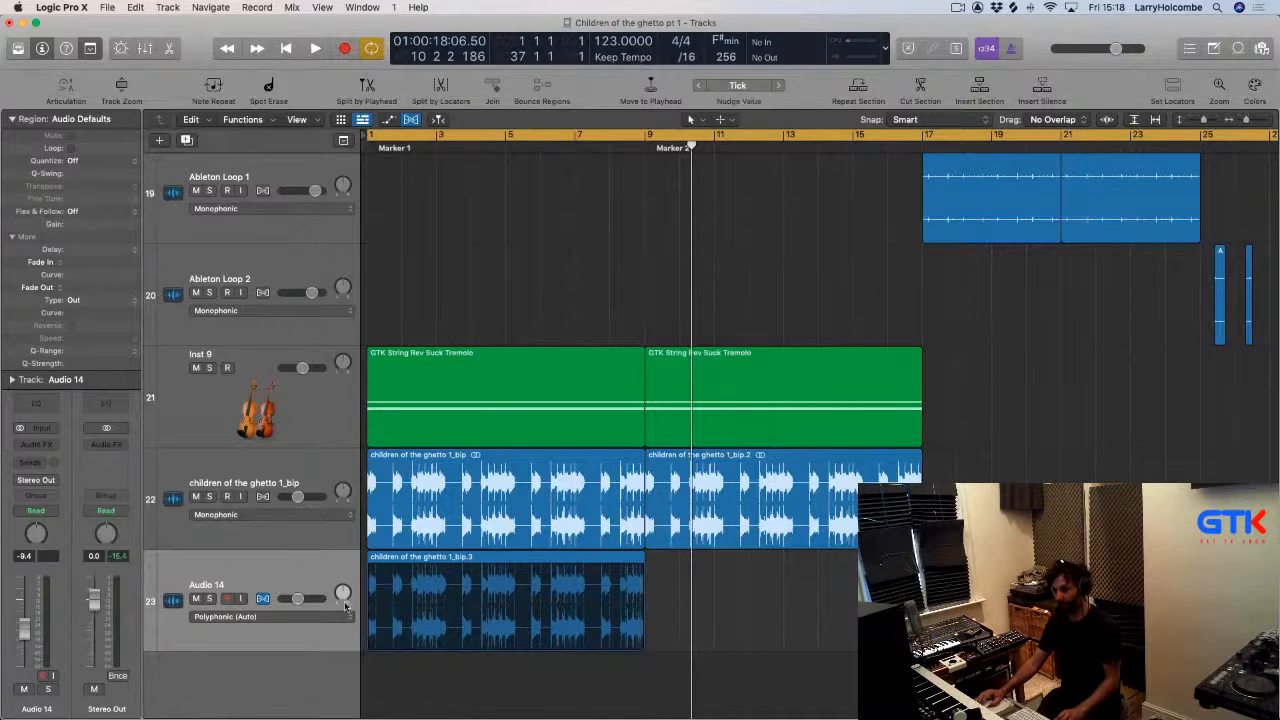
{"action": "left_click", "coordinate": [305, 617]}
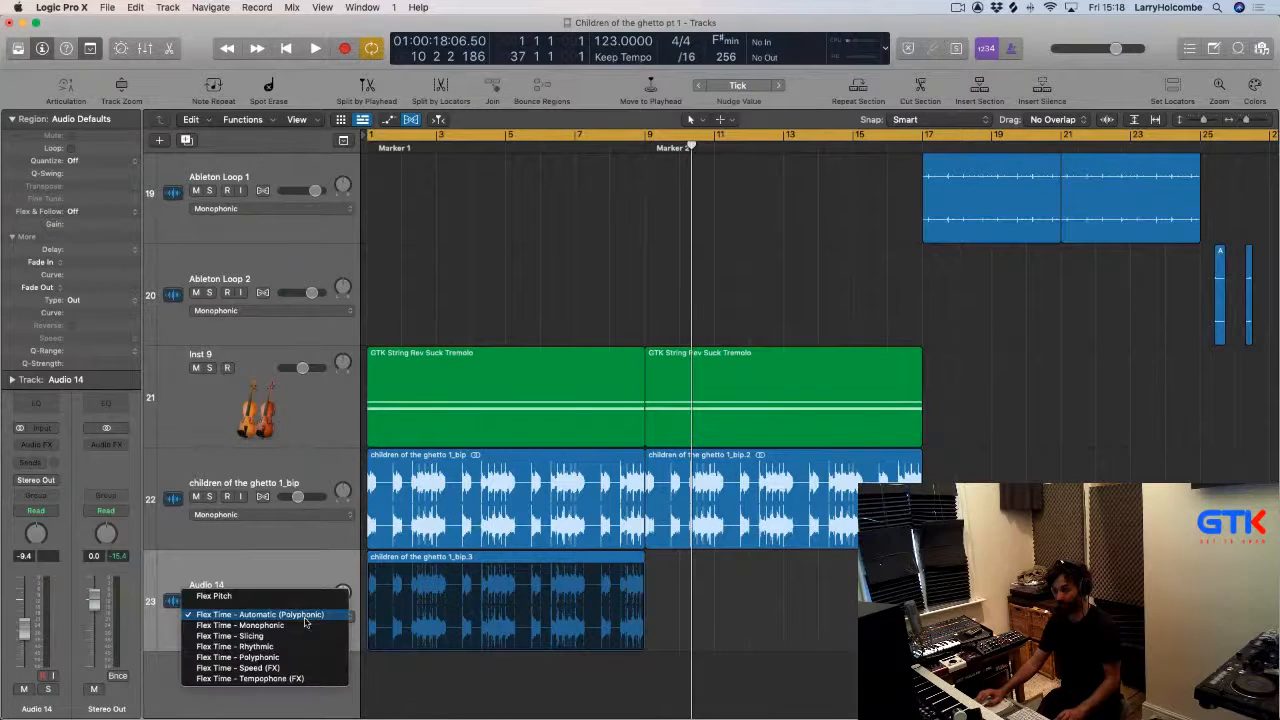
{"action": "left_click", "coordinate": [278, 680]}
{"action": "left_click_drag", "start_coordinate": [642, 558], "coordinate": [920, 585]}
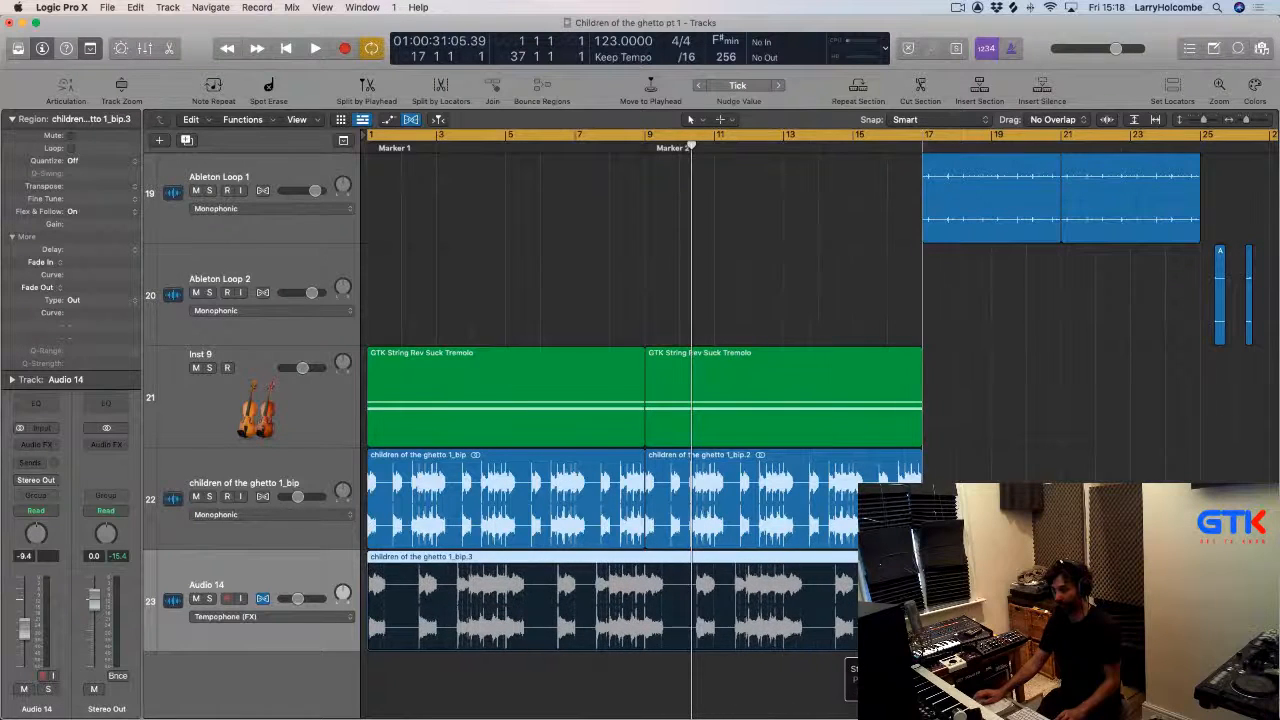
{"action": "left_click", "coordinate": [544, 303]}
{"action": "key", "text": "z"}
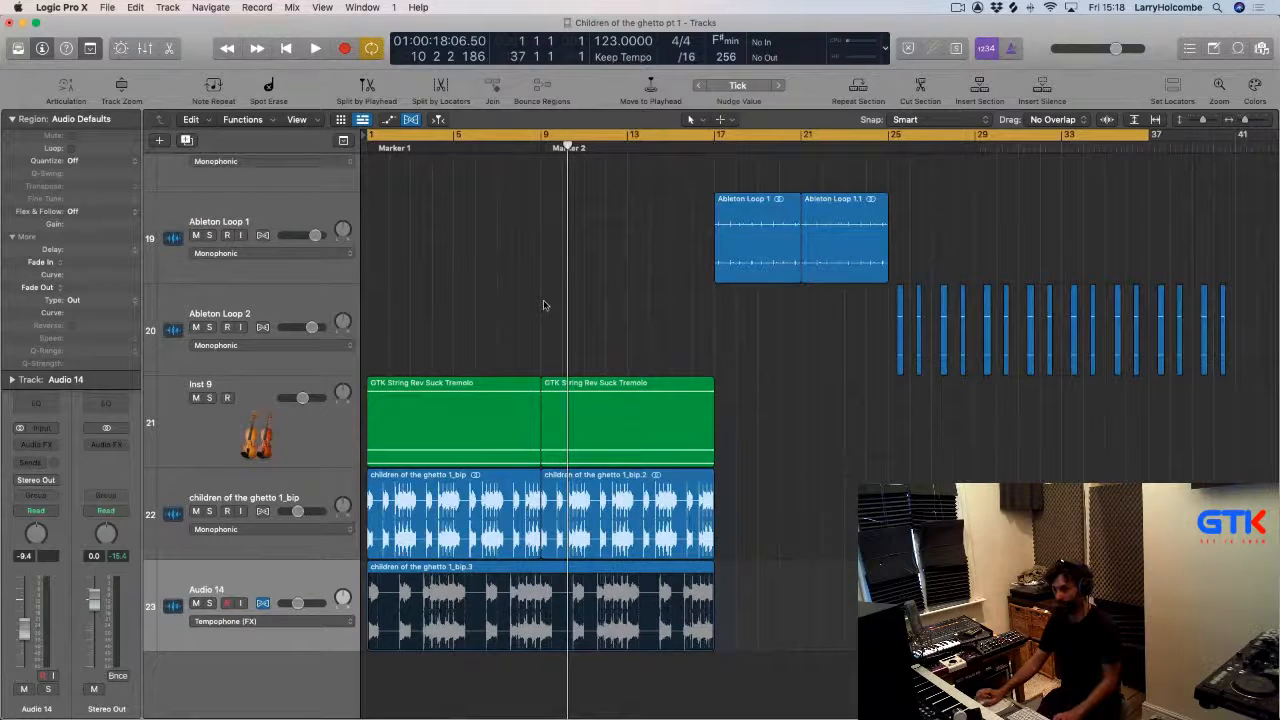
Copy all regions and paste them at bar 17 onto the selected and following tracks.
{"action": "key", "text": "super+a"}
{"action": "key", "text": "super+c"}
{"action": "key", "text": "super+v"}
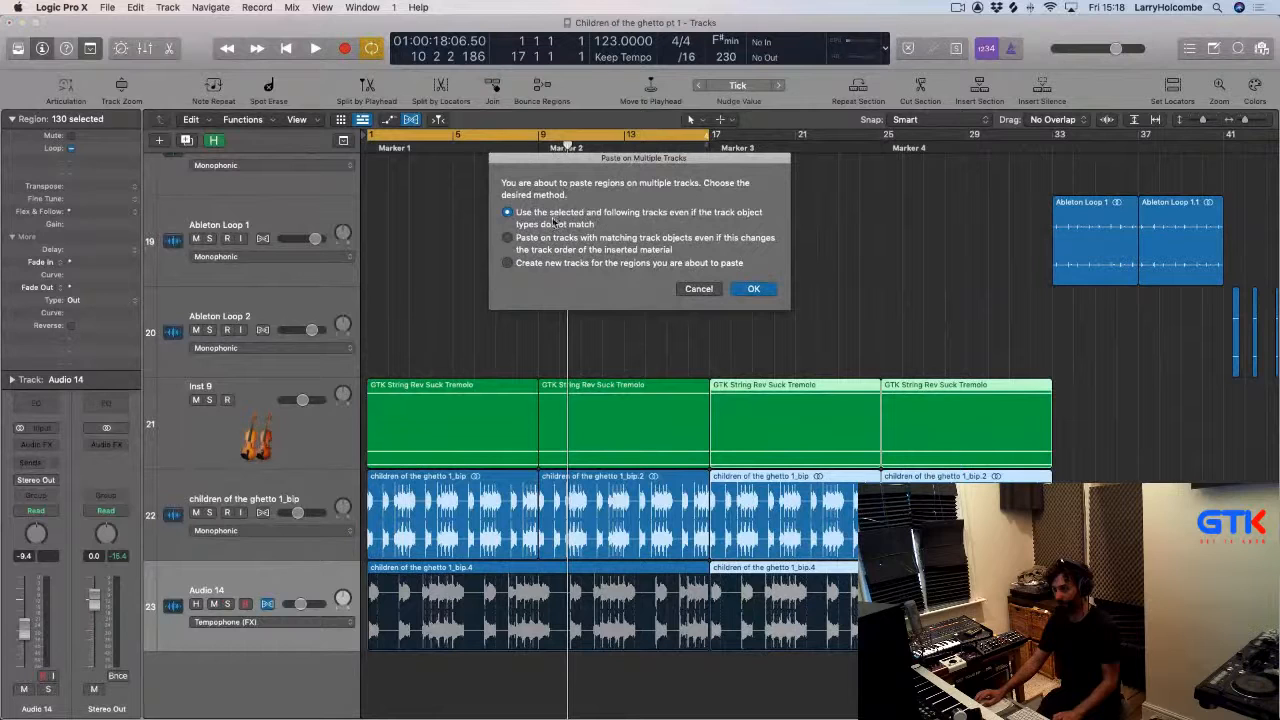
{"action": "left_click", "coordinate": [755, 289]}
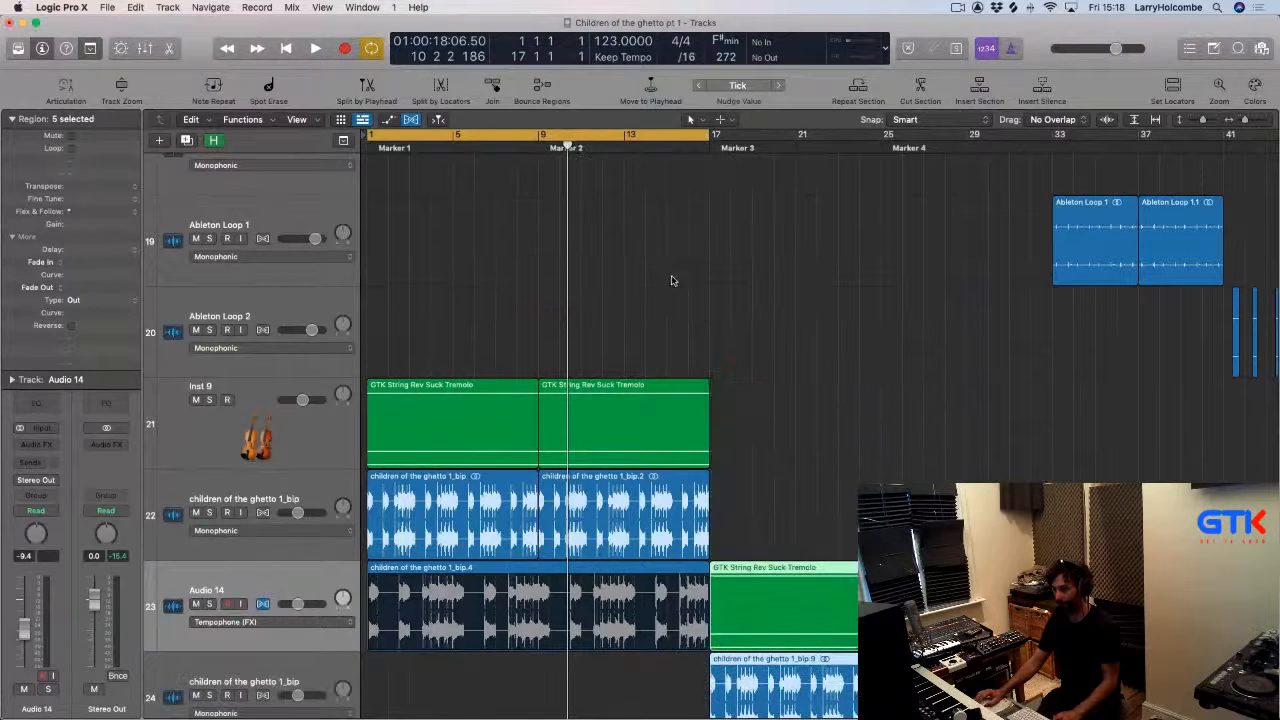
{"action": "key", "text": "super+z"}
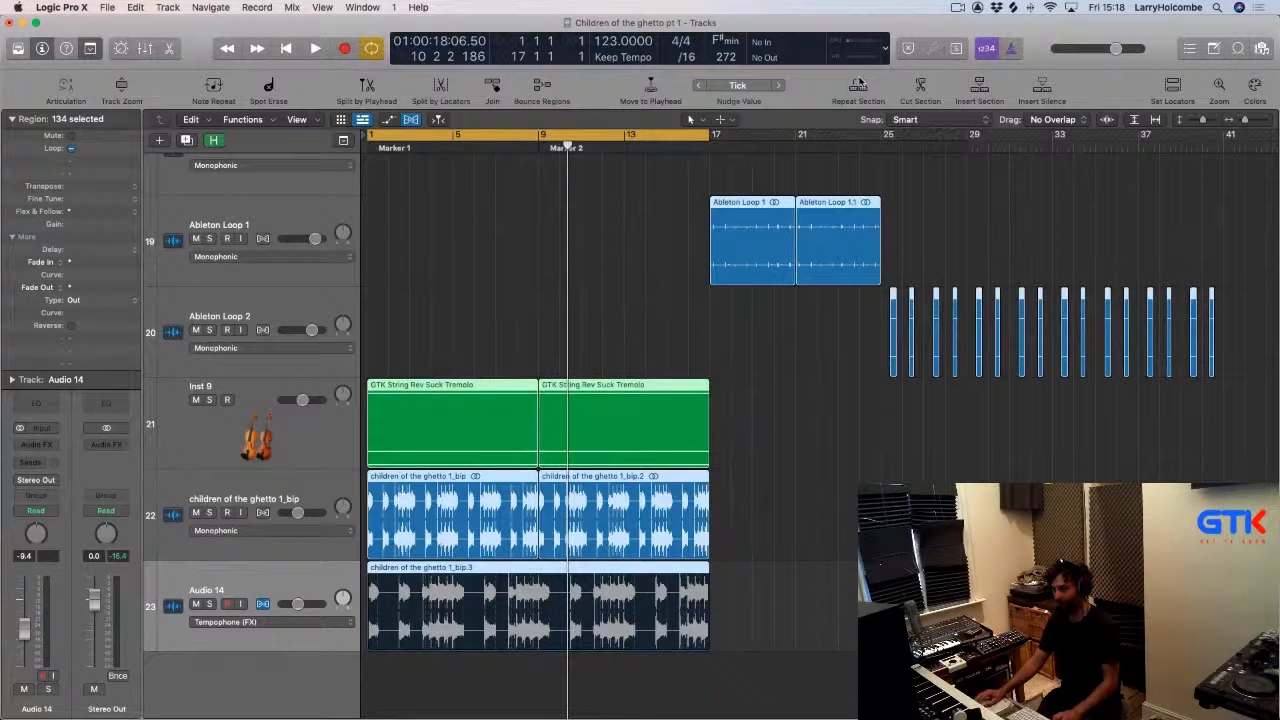
{"action": "key", "text": "super+v"}
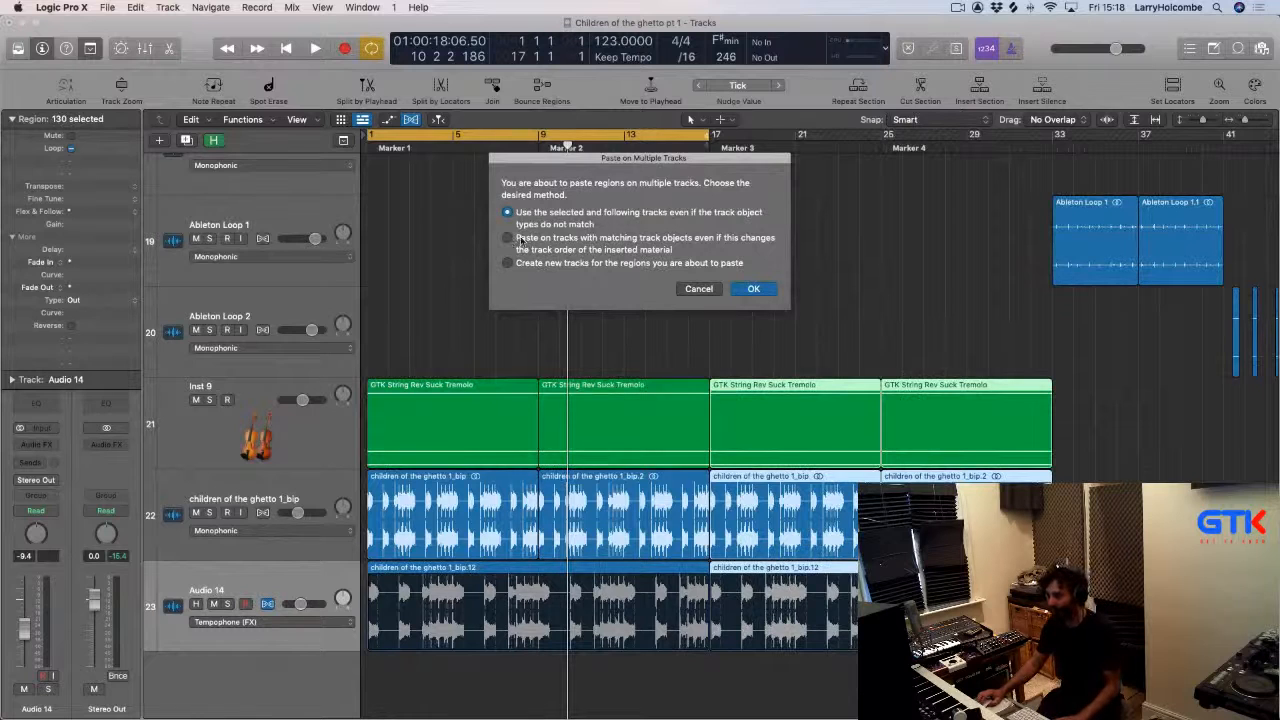
{"action": "left_click", "coordinate": [753, 289]}
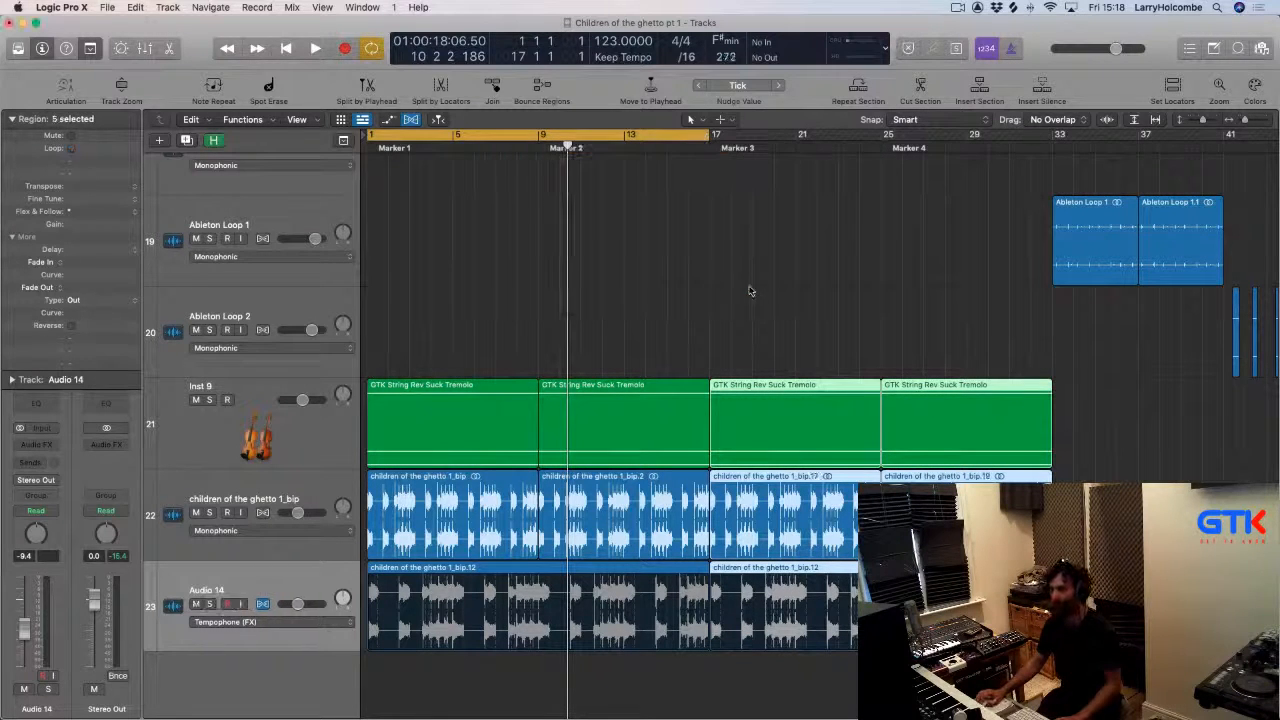
{"action": "left_click", "coordinate": [715, 258]}
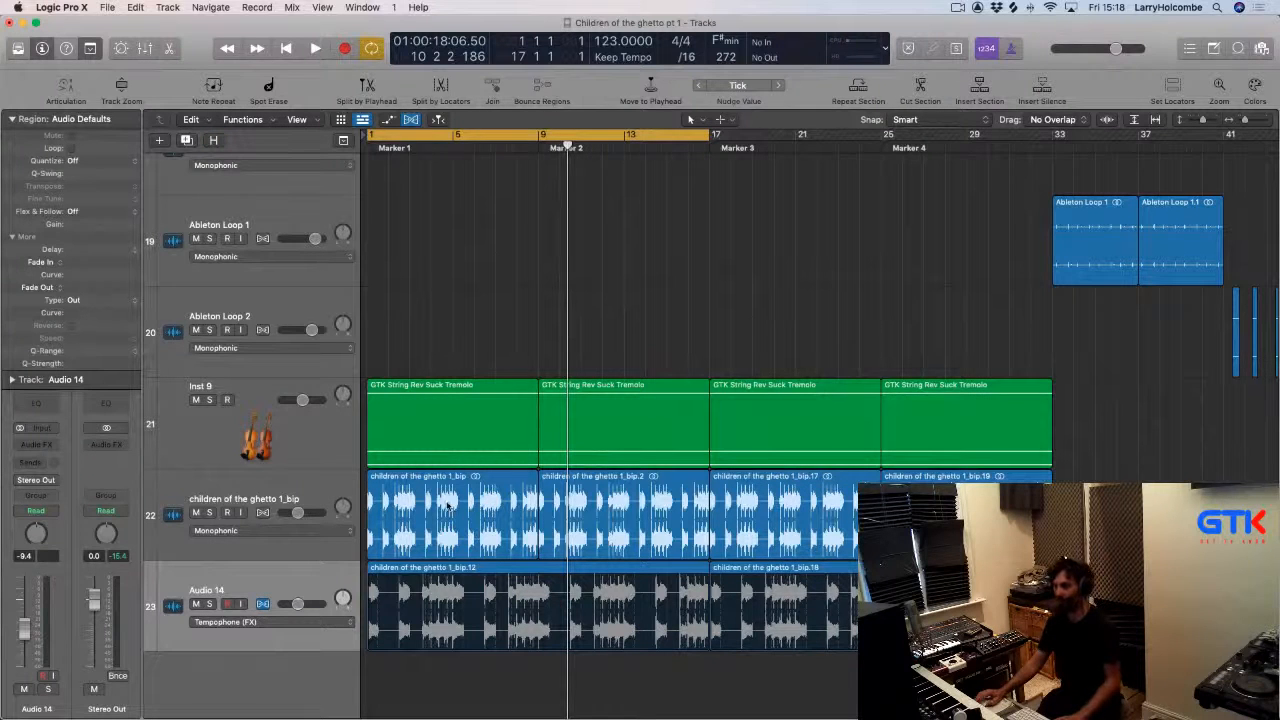
Delete the pasted vocal region at bar 17 on the Audio 14 track.
{"action": "left_click", "coordinate": [745, 482]}
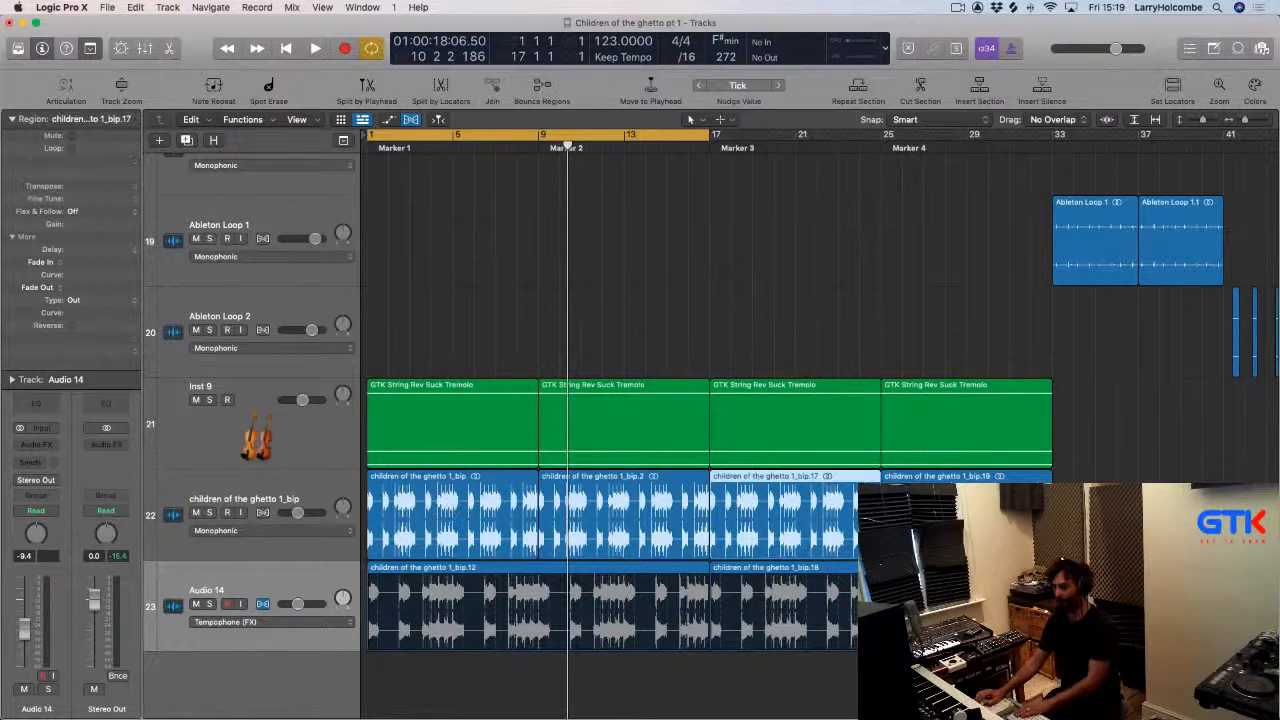
{"action": "left_click", "coordinate": [814, 569]}
{"action": "key", "text": "Delete"}
Delete the first two vocal-chop regions on the children of the ghetto 1_bip track before bar 17.
{"action": "left_click", "coordinate": [510, 481]}
{"action": "key", "text": "Delete"}
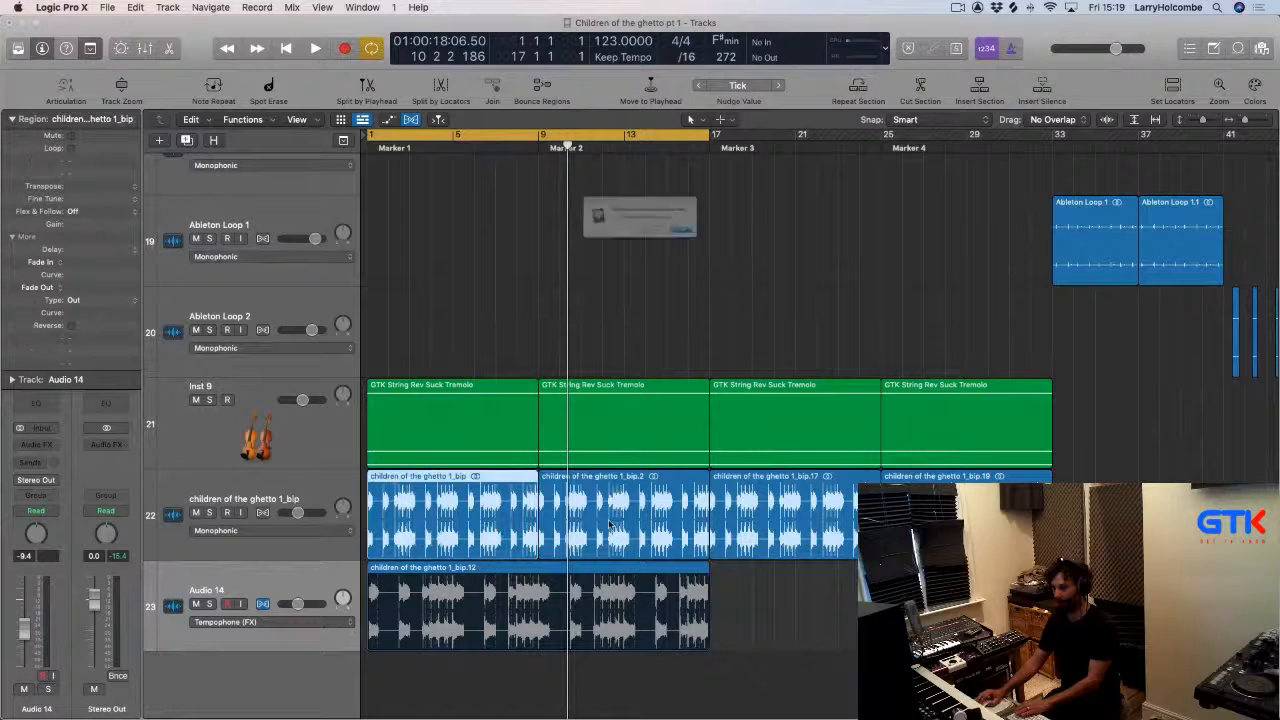
{"action": "left_click", "coordinate": [733, 252]}
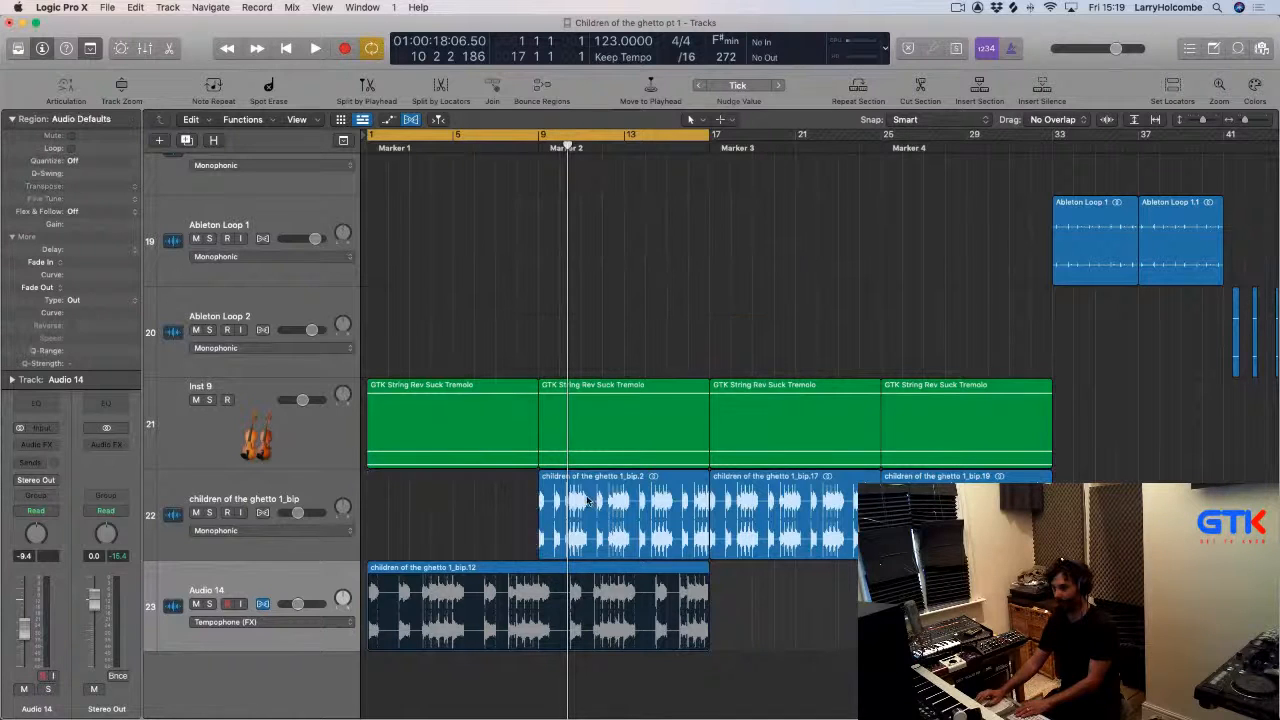
{"action": "key", "text": "Delete"}
{"action": "left_click", "coordinate": [740, 248]}
Play the intro from the start and check the Audio 14 channel in the mixer.
{"action": "key", "text": "space"}
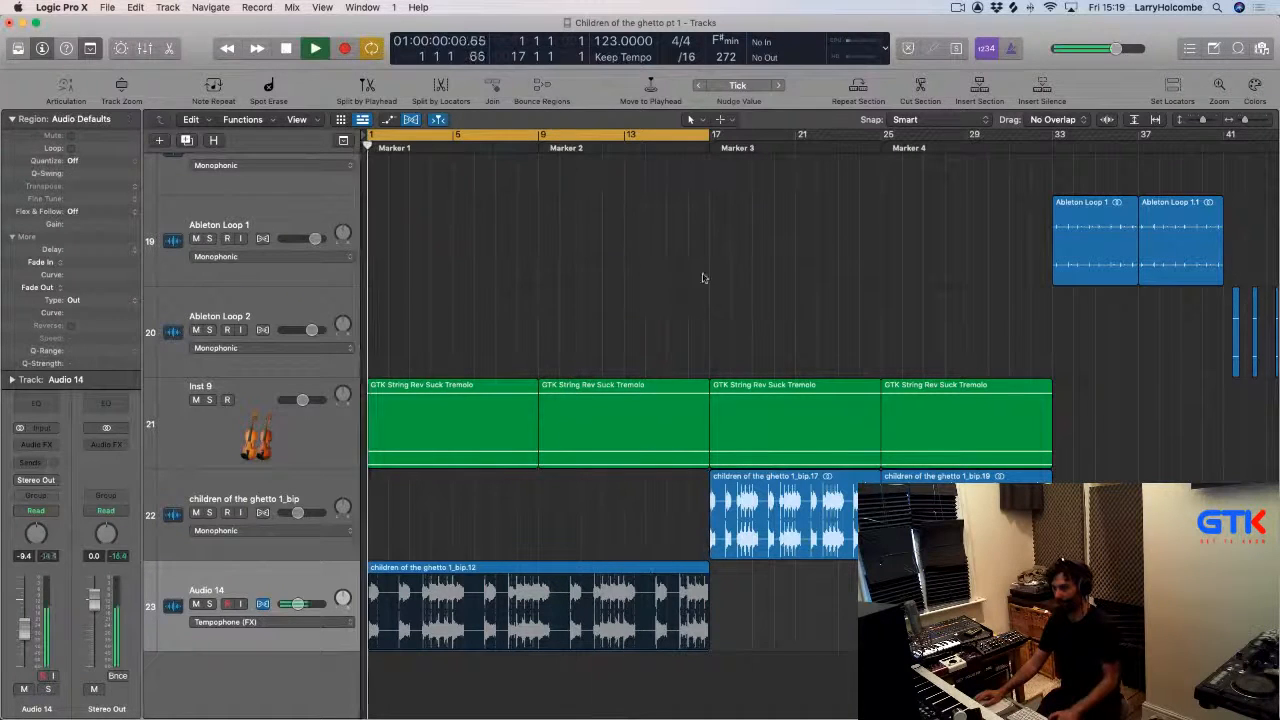
{"action": "left_click", "coordinate": [572, 603]}
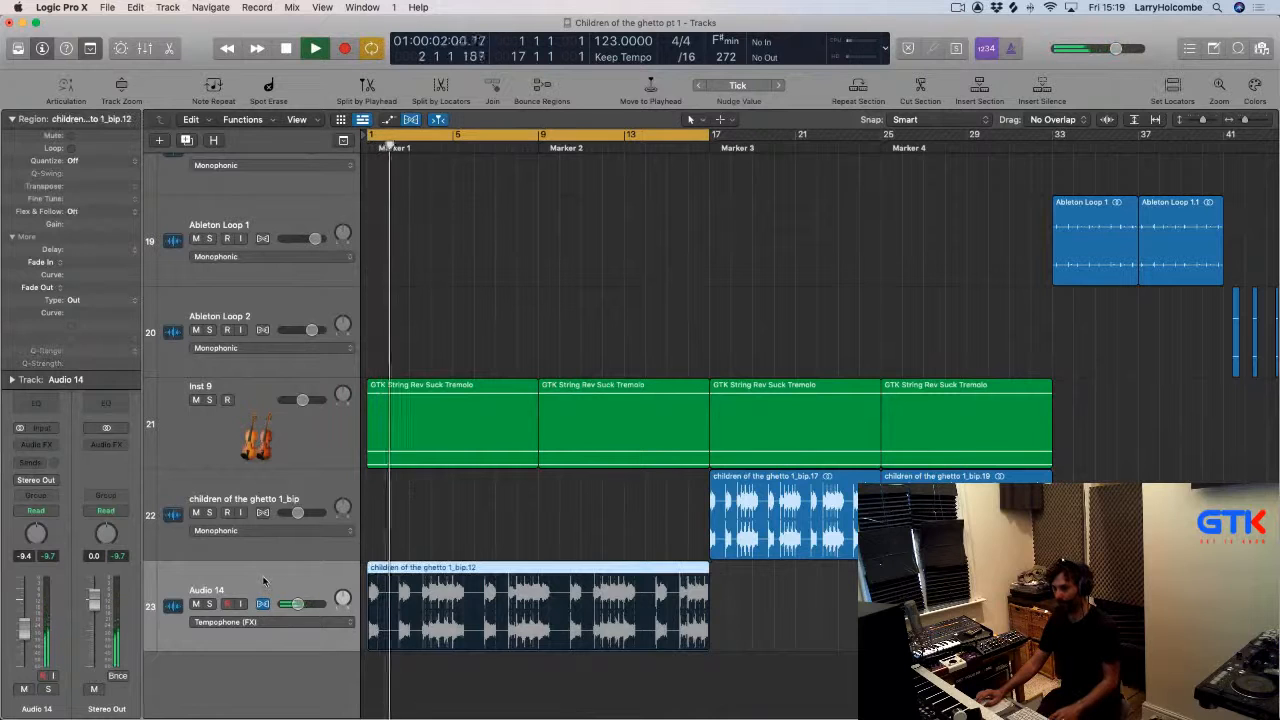
{"action": "key", "text": "x"}
{"action": "scroll", "coordinate": [771, 603], "scroll_direction": "right", "scroll_amount": 2}
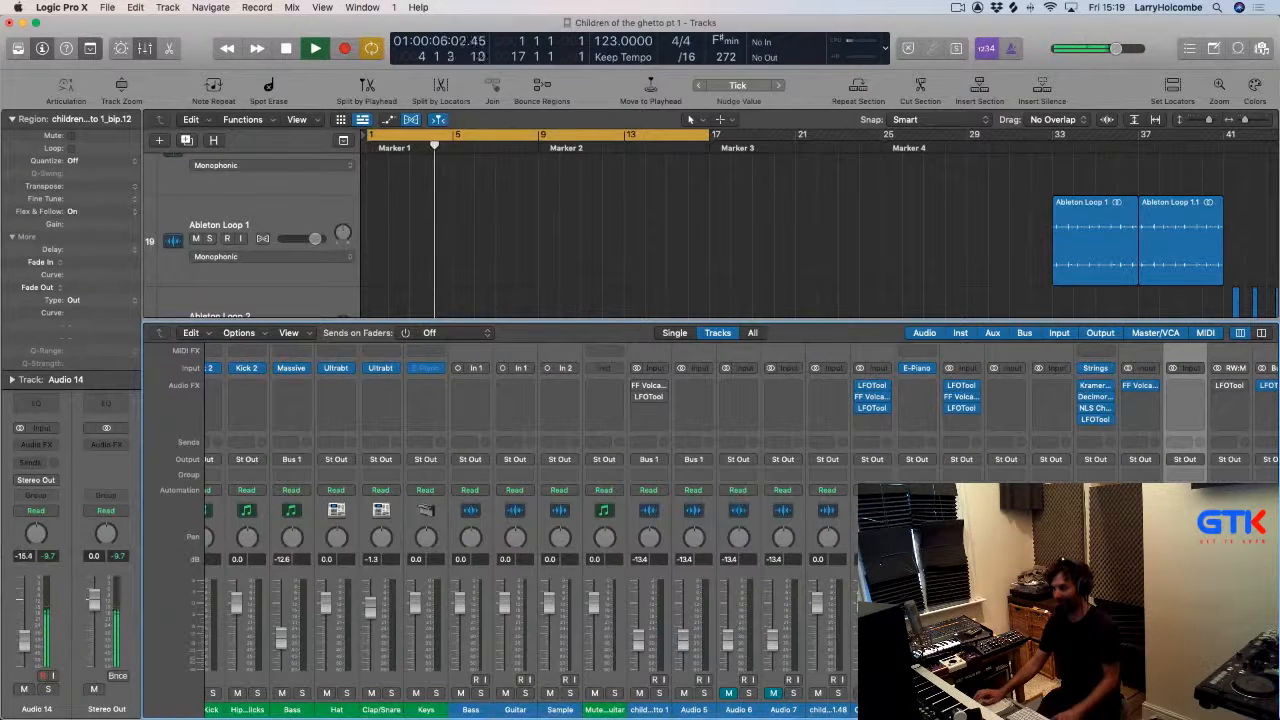
{"action": "key", "text": "x"}
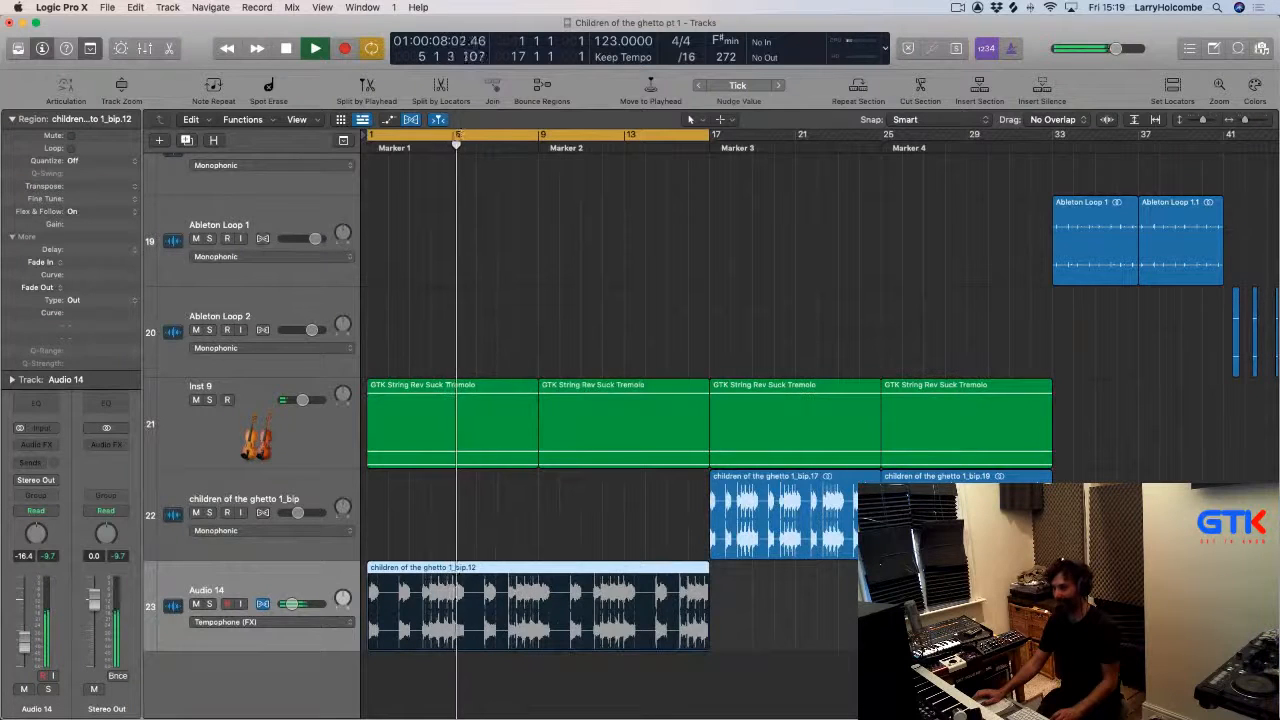
{"action": "key", "text": "x"}
{"action": "key", "text": "x"}
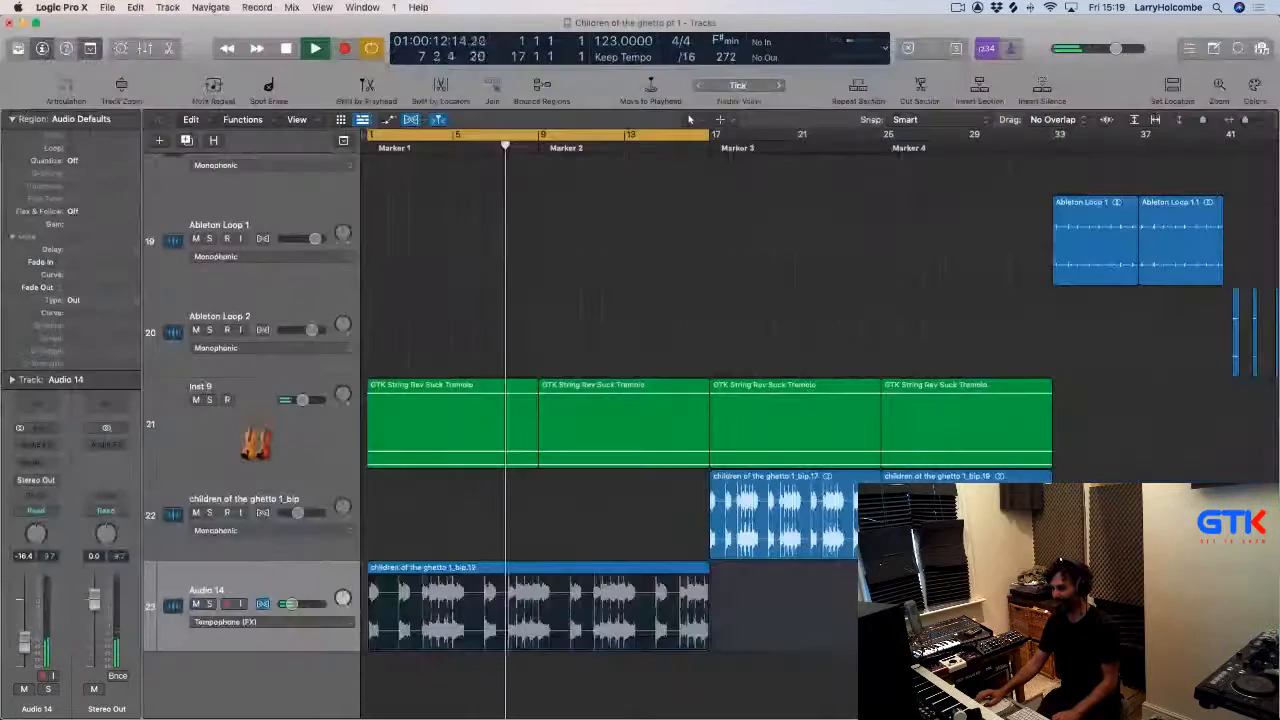
{"action": "key", "text": "x"}
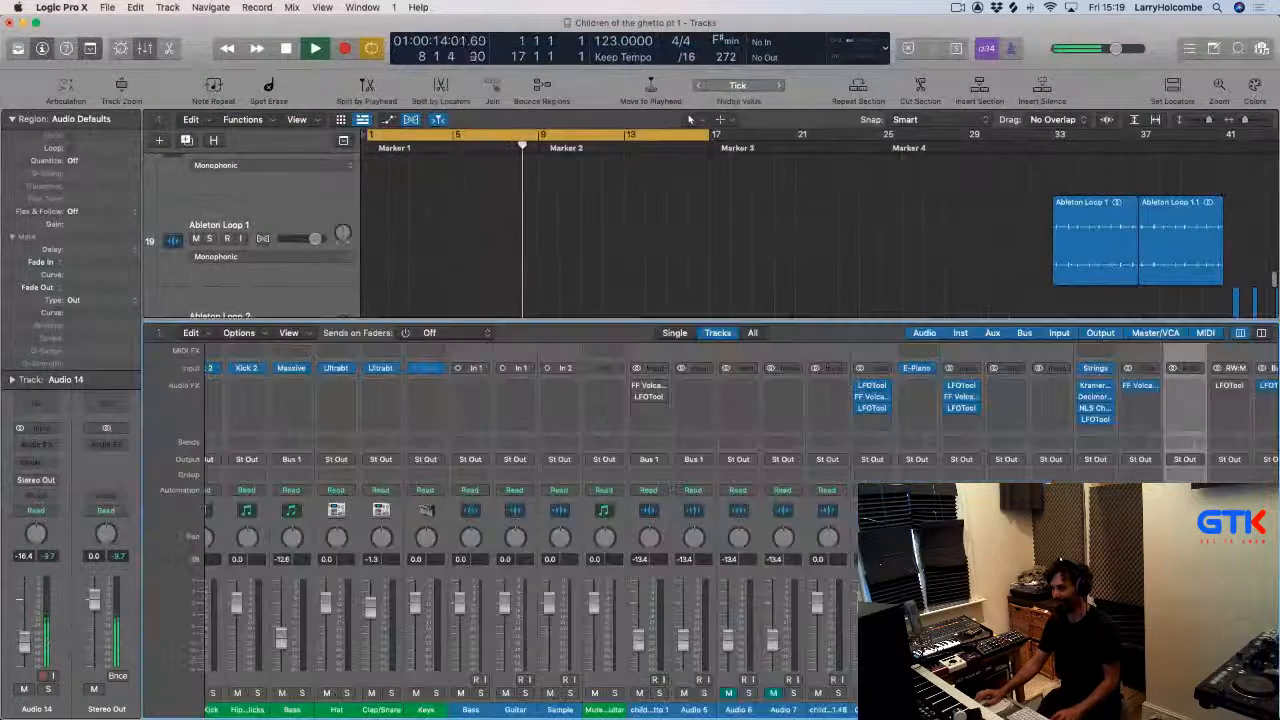
{"action": "key", "text": "x"}
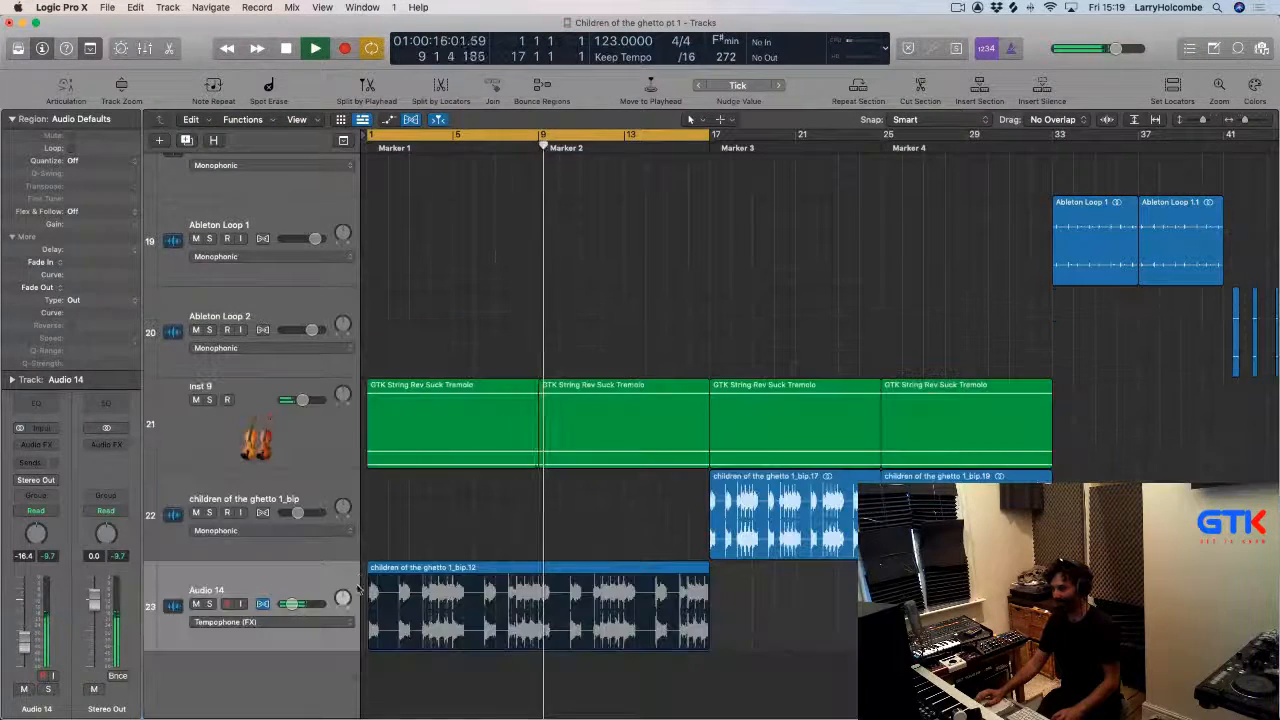
Switch the Audio 14 track's flex mode from Tempophone to Speed.
{"action": "key", "text": "space"}
{"action": "left_click", "coordinate": [268, 620]}
{"action": "left_click", "coordinate": [271, 609]}
{"action": "key", "text": "space"}
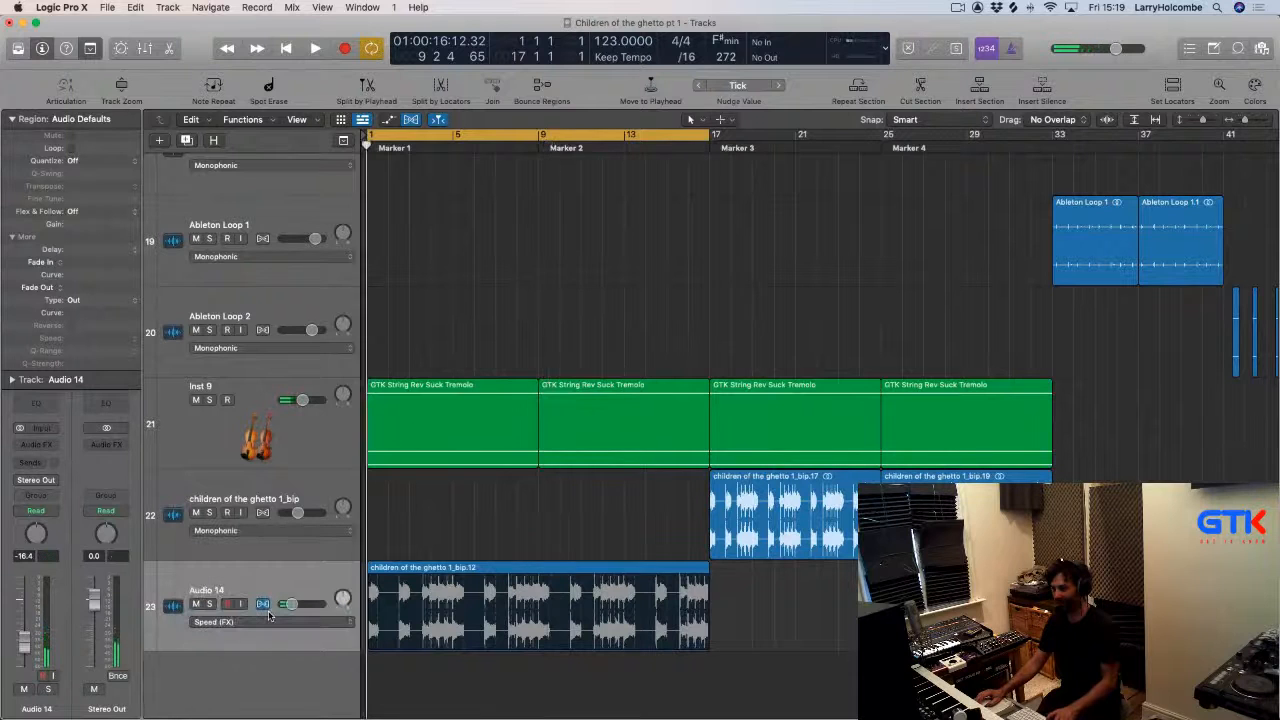
Insert an EchoBoy plug-in on the Audio 14 channel's audio effects.
{"action": "key", "text": "x"}
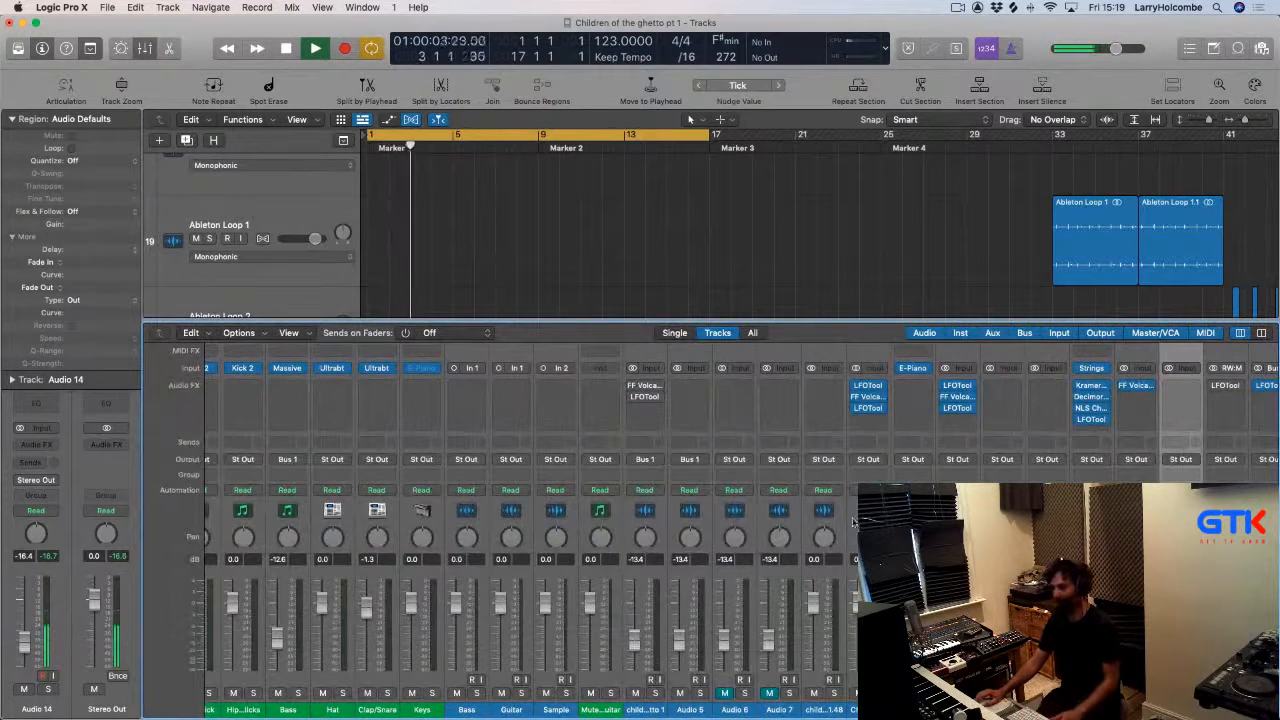
{"action": "left_click", "coordinate": [1168, 389]}
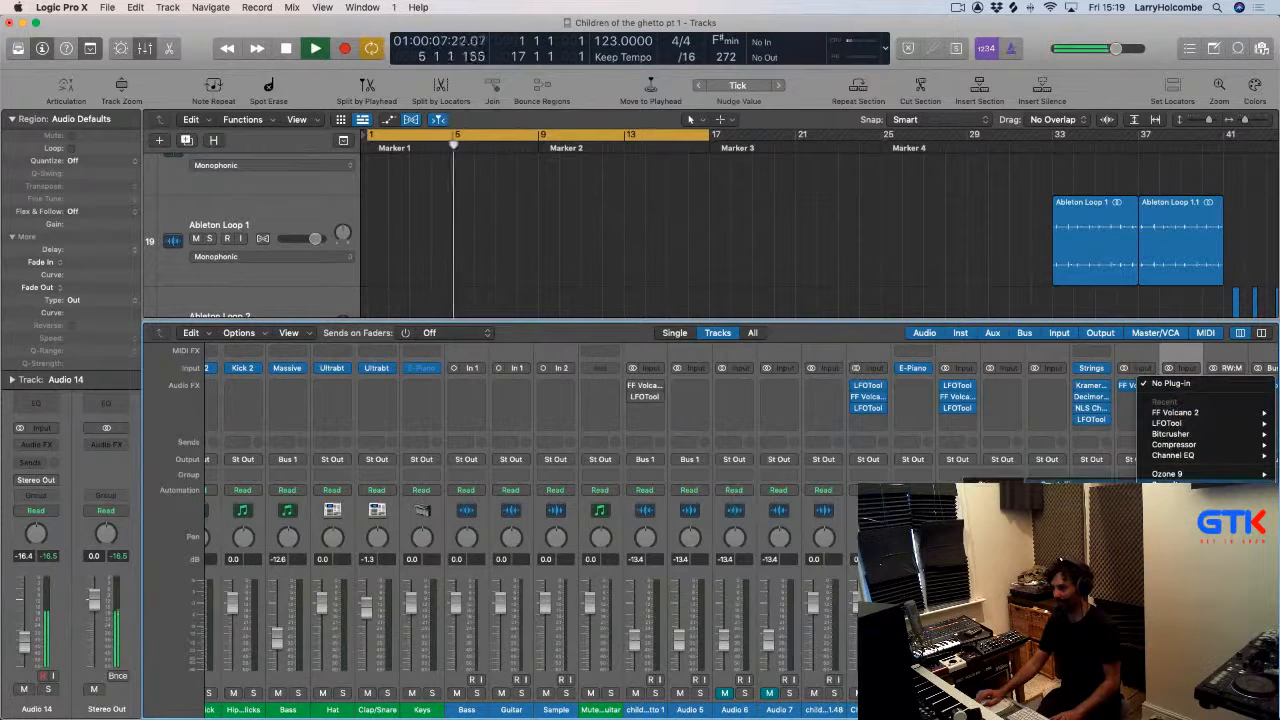
{"action": "left_click", "coordinate": [757, 402]}
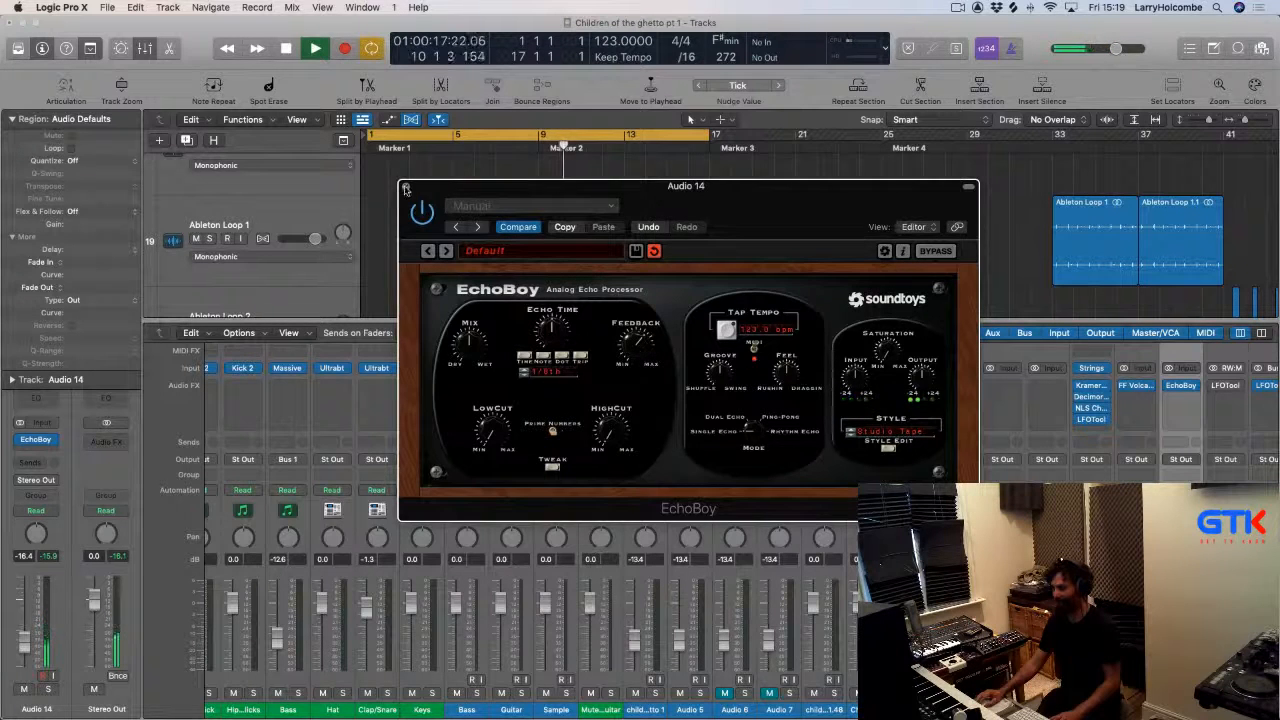
{"action": "left_click", "coordinate": [405, 188]}
{"action": "key", "text": "x"}
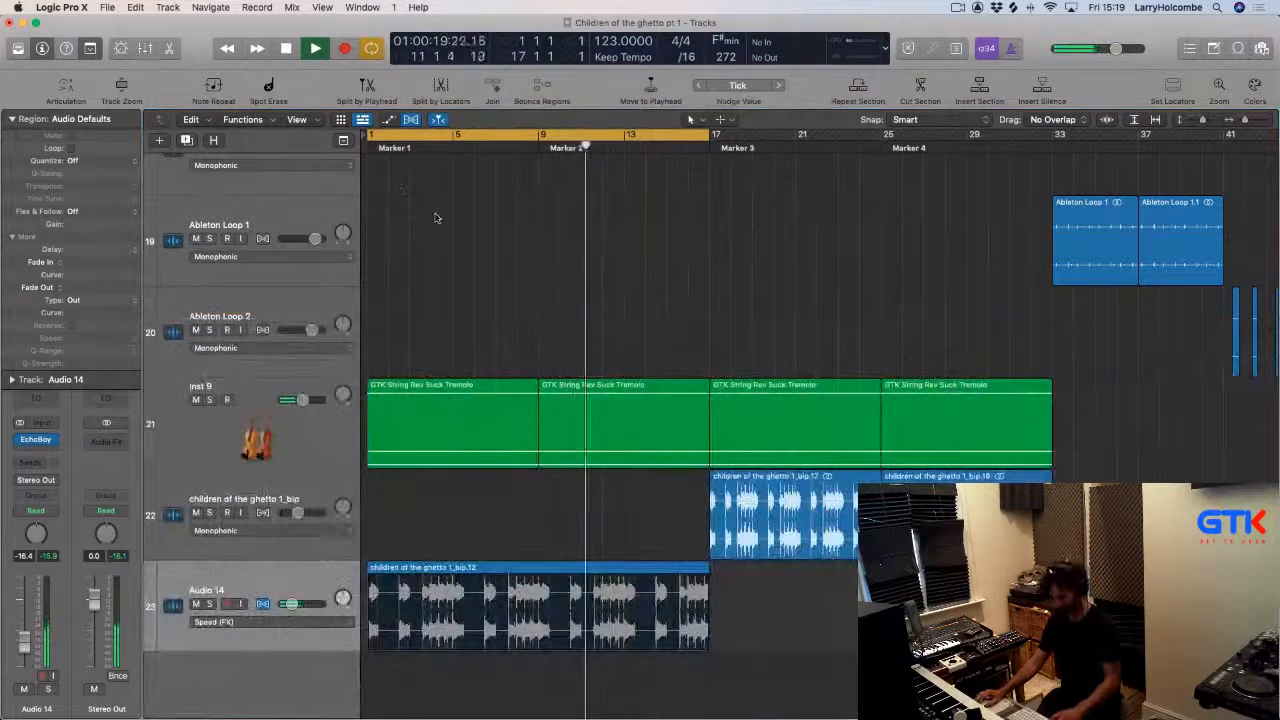
Select the vocal region on Audio 14, play it, and solo the Audio 14 track.
{"action": "key", "text": "super+f"}
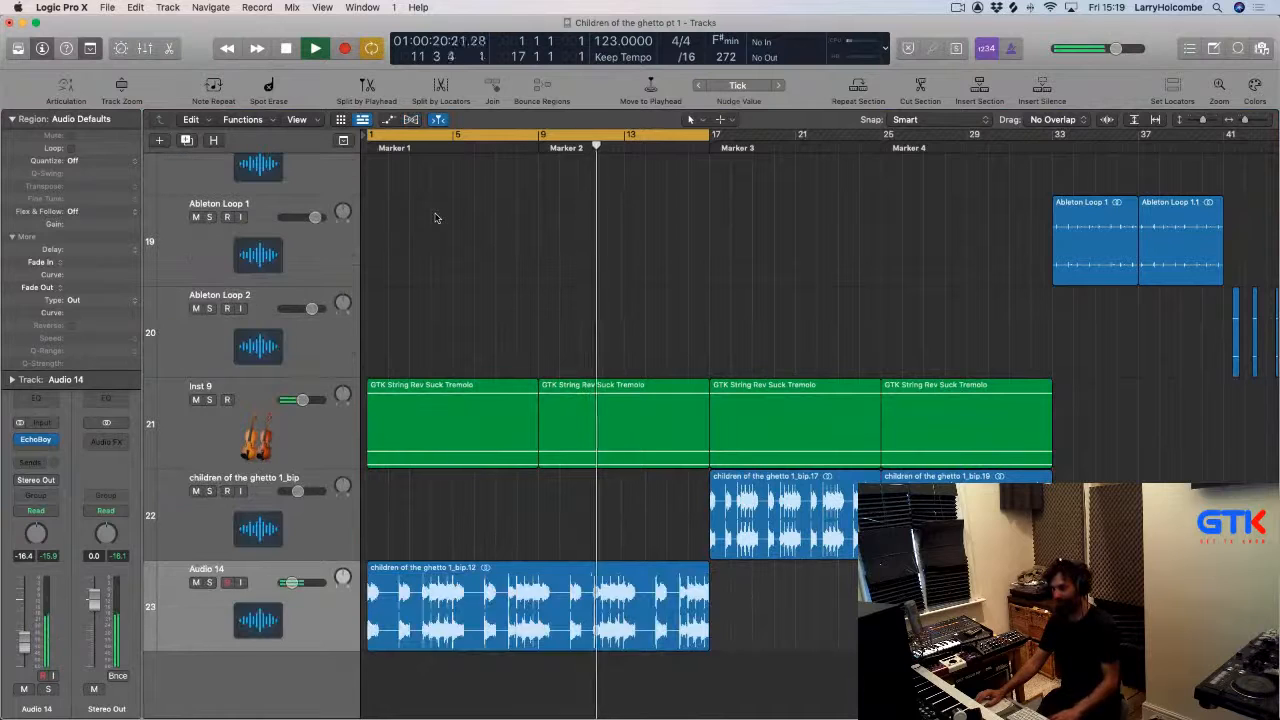
{"action": "left_click", "coordinate": [478, 143]}
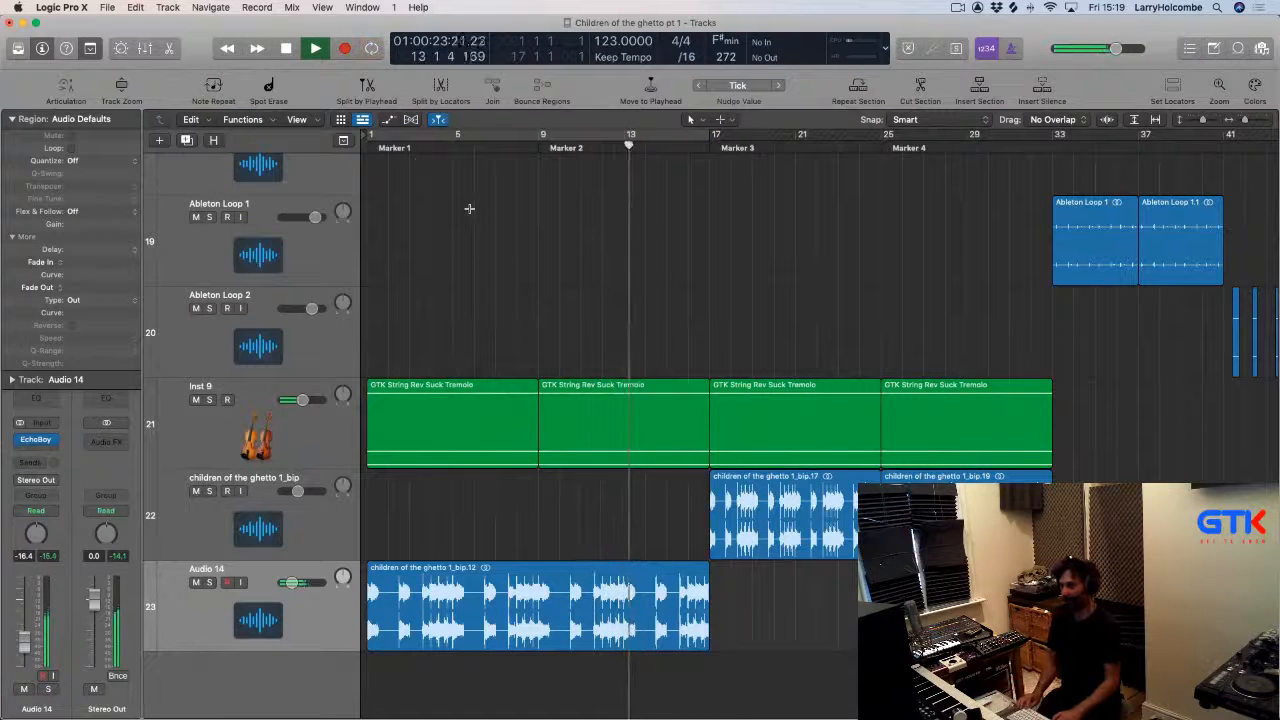
{"action": "key", "text": "super+Up"}
{"action": "key", "text": "super+Up"}
{"action": "key", "text": "super+Up"}
{"action": "key", "text": "super+Up"}
{"action": "key", "text": "super+Up"}
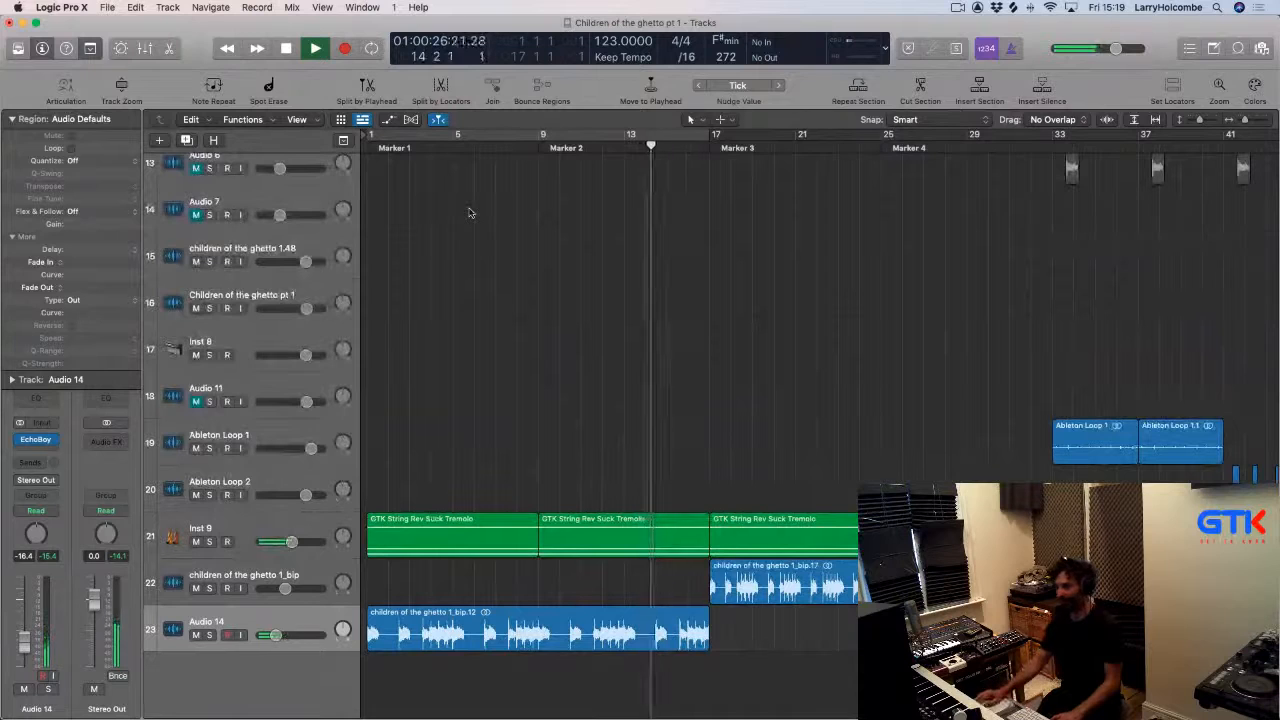
{"action": "scroll", "coordinate": [603, 285], "scroll_direction": "down", "scroll_amount": 3}
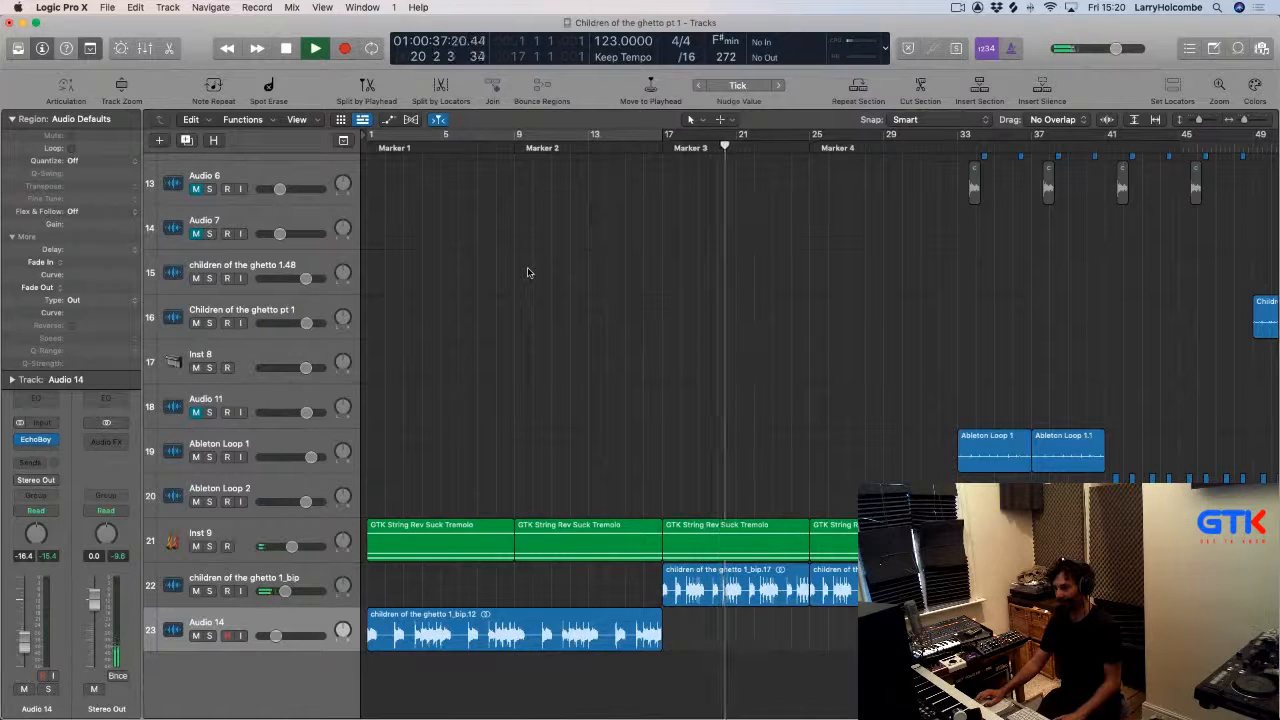
{"action": "scroll", "coordinate": [530, 273], "scroll_direction": "right", "scroll_amount": 1}
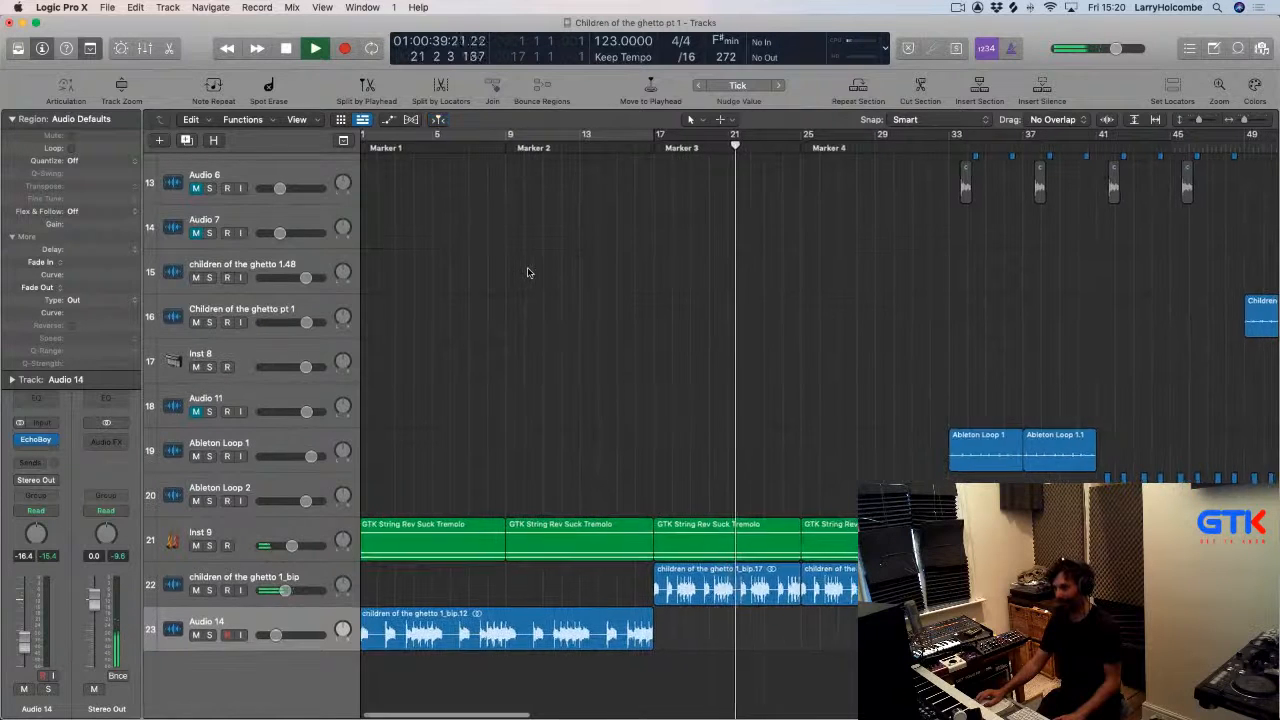
{"action": "scroll", "coordinate": [526, 268], "scroll_direction": "left", "scroll_amount": 1}
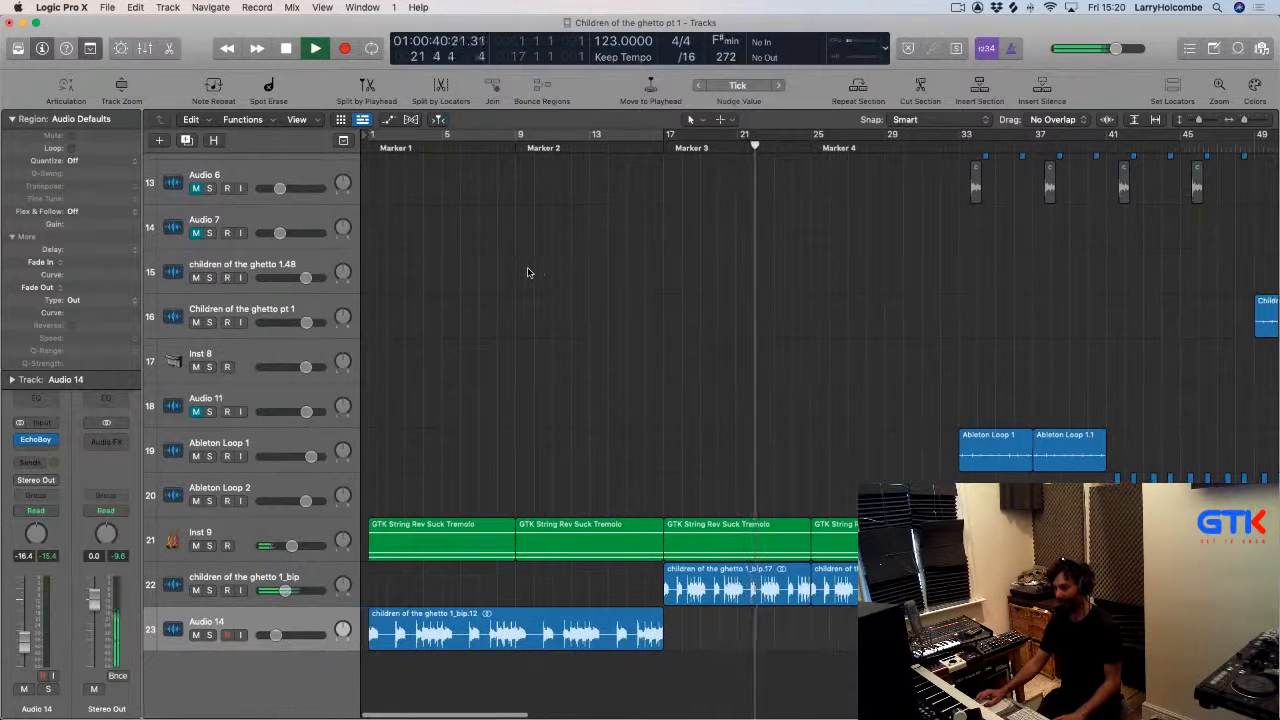
{"action": "left_click", "coordinate": [374, 140]}
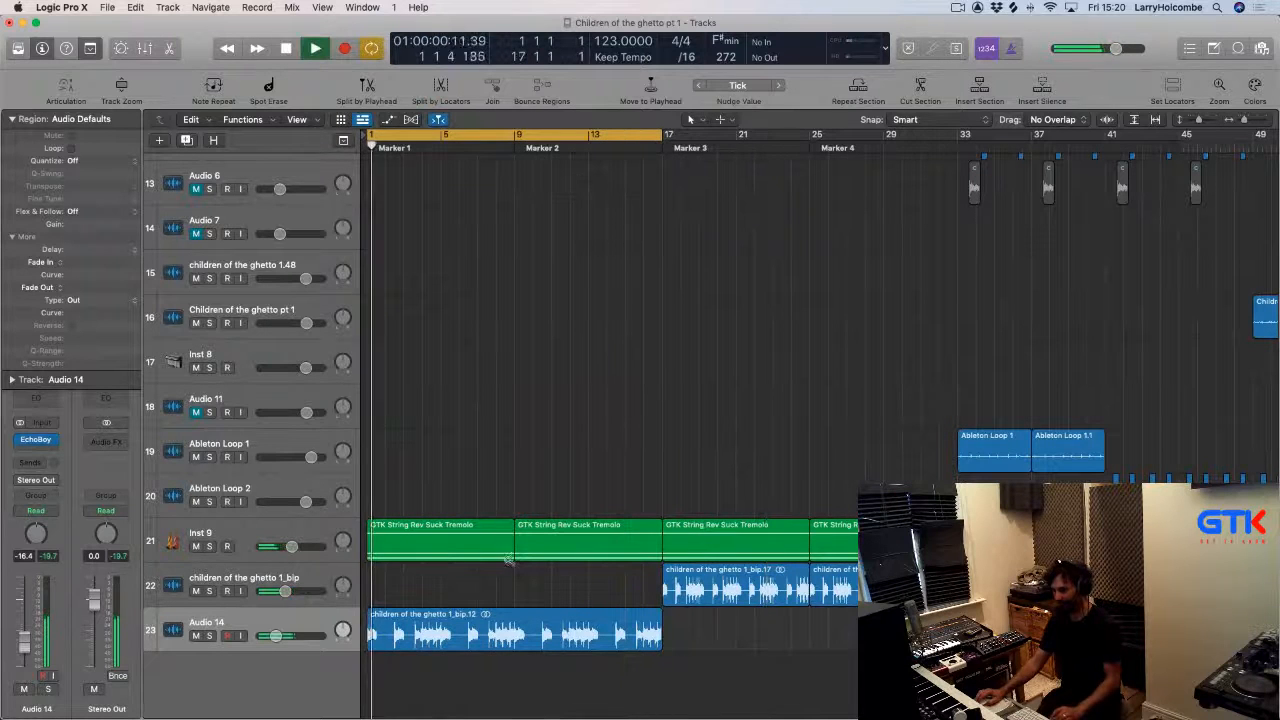
{"action": "left_click_drag", "start_coordinate": [512, 562], "coordinate": [391, 602]}
{"action": "scroll", "coordinate": [390, 597], "scroll_direction": "down", "scroll_amount": 2}
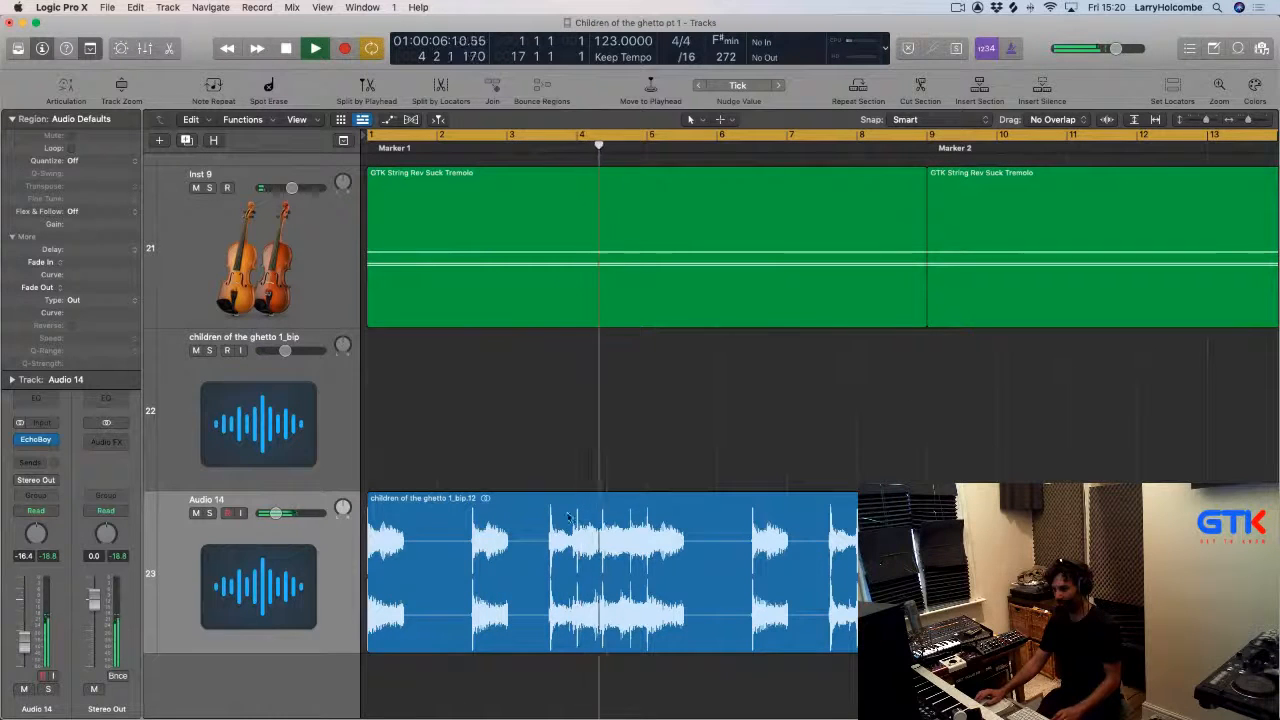
{"action": "left_click", "coordinate": [291, 568]}
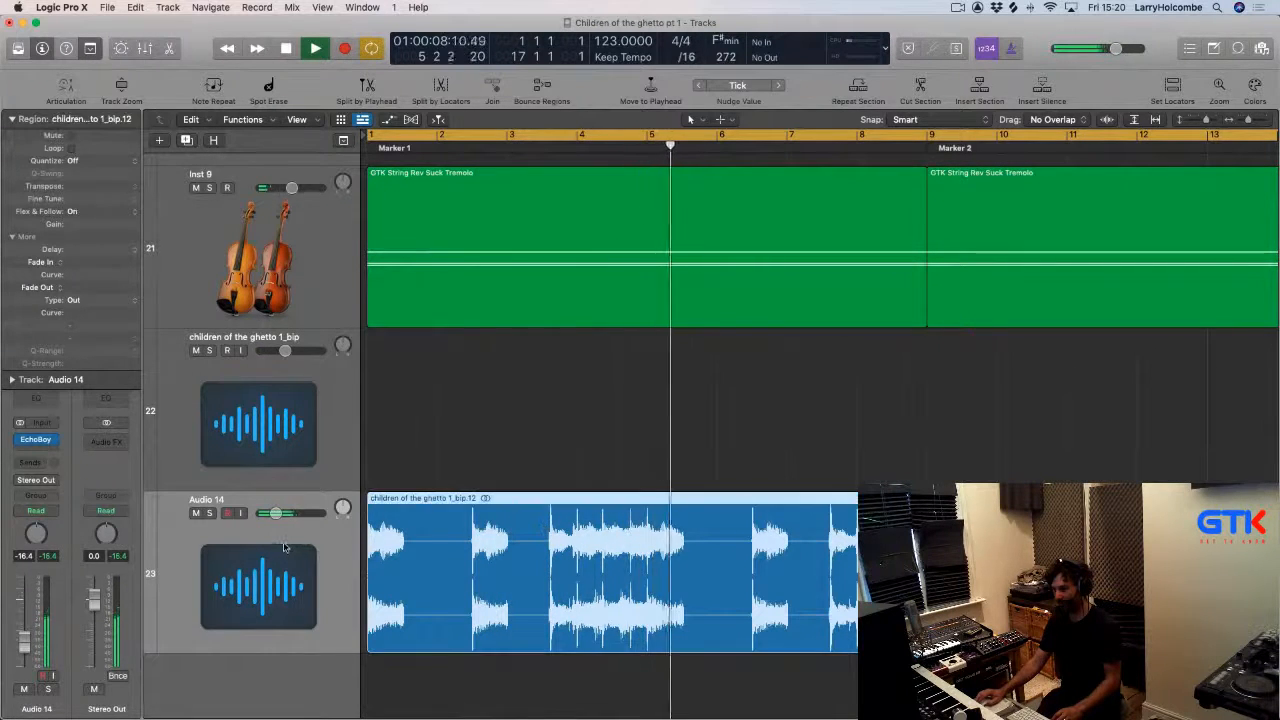
{"action": "key", "text": "space"}
{"action": "left_click", "coordinate": [210, 514]}
{"action": "key", "text": "space"}
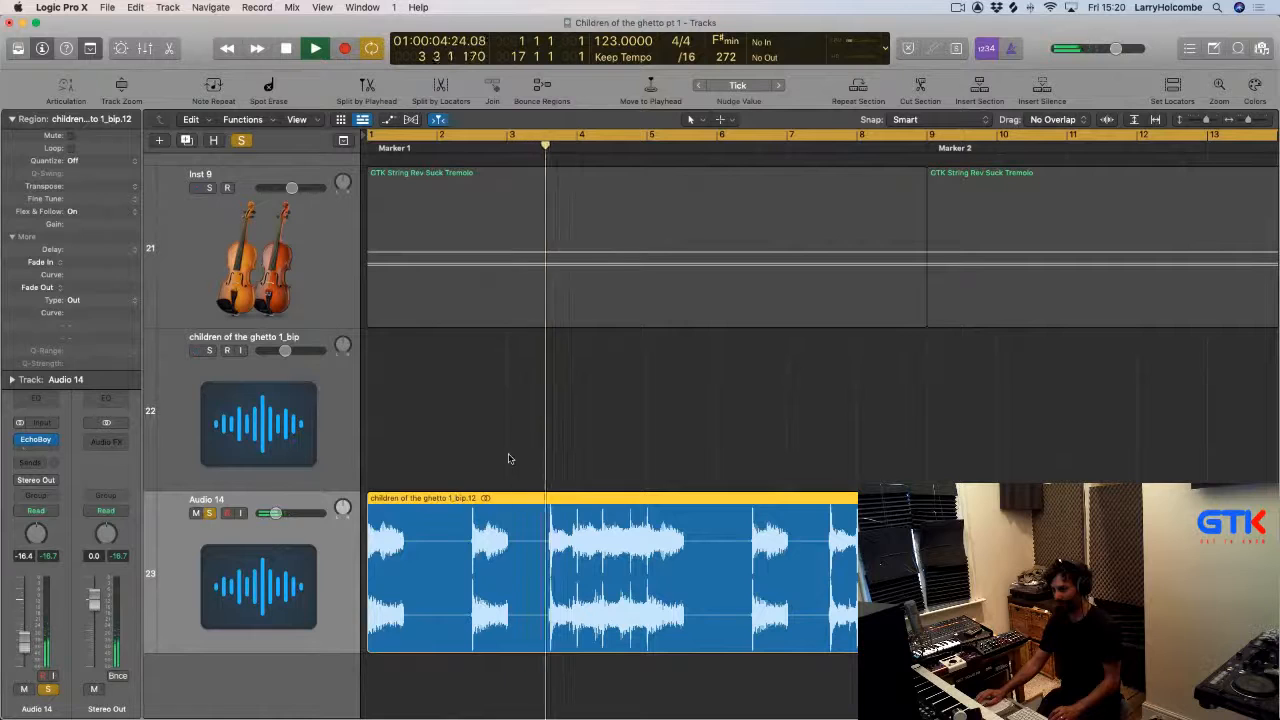
Cut the Audio 14 vocal region into separate chops around bars 3 to 4.
{"action": "left_click", "coordinate": [508, 458]}
{"action": "left_click_drag", "start_coordinate": [480, 456], "coordinate": [626, 510]}
{"action": "key", "text": "space"}
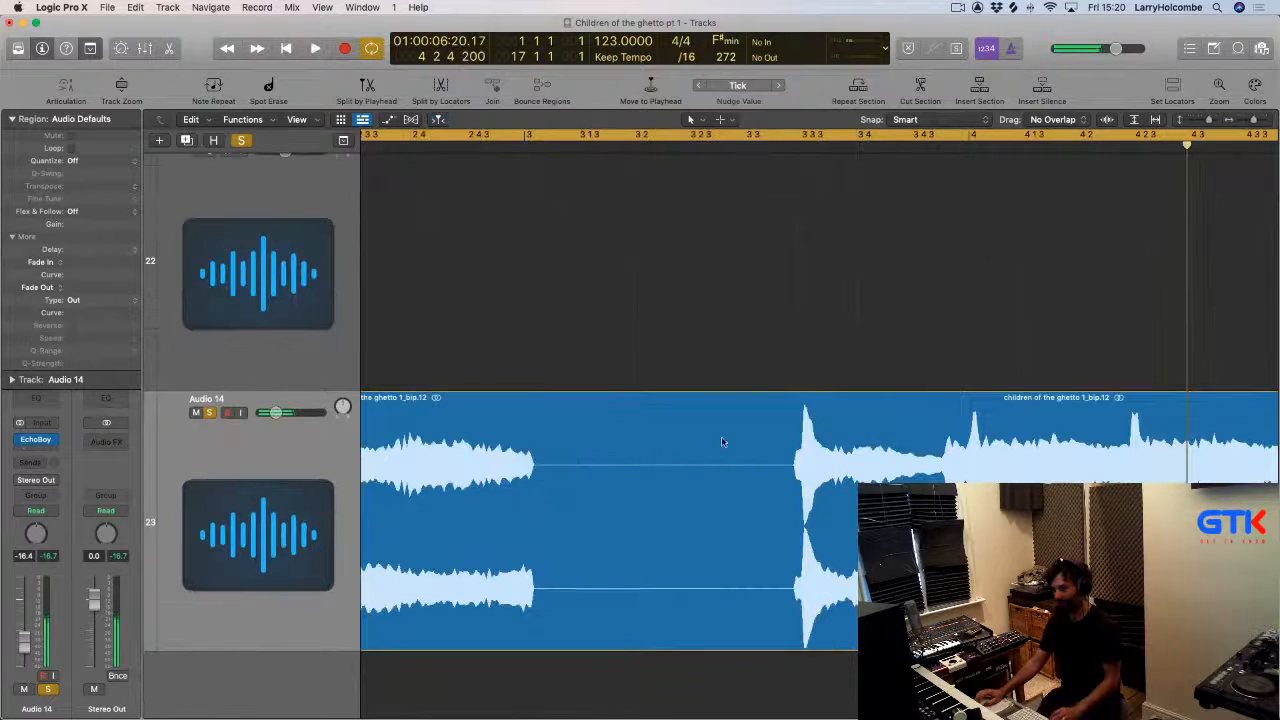
{"action": "left_click_drag", "start_coordinate": [789, 460], "coordinate": [943, 462]}
{"action": "left_click", "coordinate": [880, 449]}
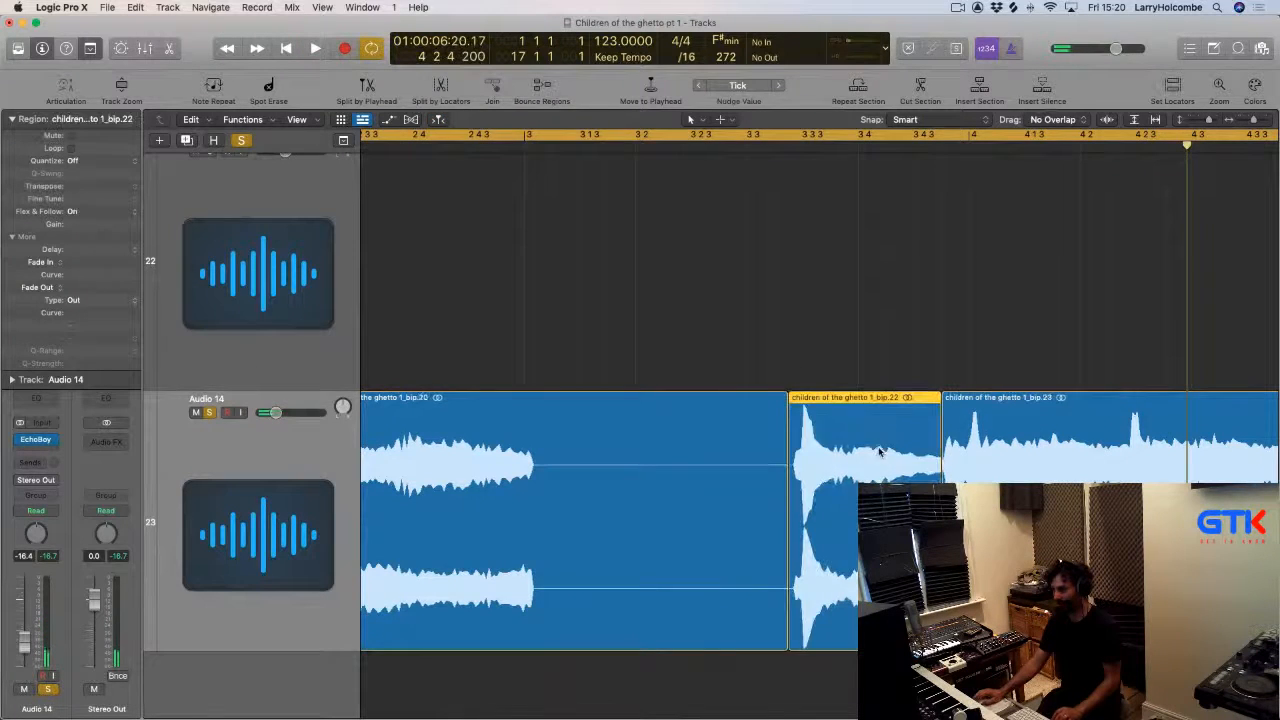
Delete a section of the vocal region between the chops and play the result.
{"action": "left_click", "coordinate": [877, 448], "text": "ctrl+alt"}
{"action": "key", "text": "space"}
{"action": "mouse_move", "coordinate": [477, 500]}
{"action": "left_mouse_down"}
{"action": "mouse_move", "coordinate": [600, 501]}
{"action": "mouse_move", "coordinate": [642, 487]}
{"action": "mouse_move", "coordinate": [533, 489]}
{"action": "left_mouse_up"}
{"action": "key", "text": "BackSpace"}
{"action": "key", "text": "space"}
{"action": "key", "text": "space"}
{"action": "key", "text": "space"}
{"action": "key", "text": "space"}
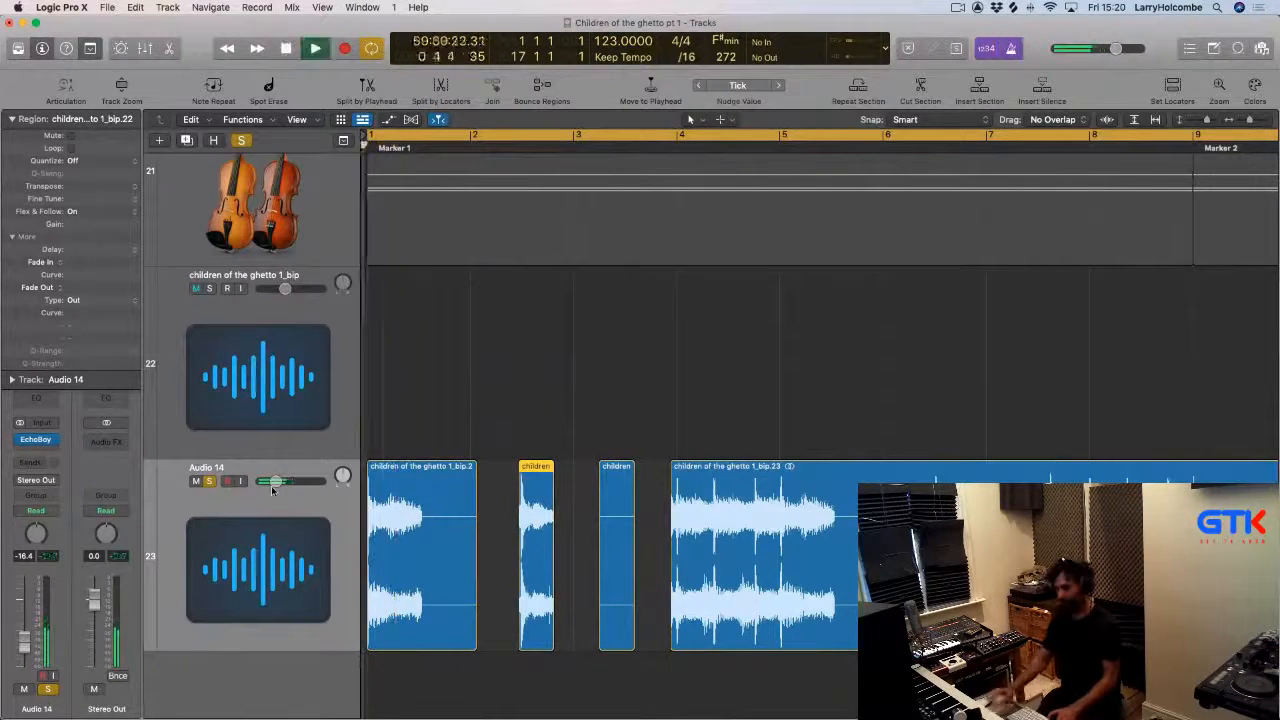
Move the later vocal chops earlier so they sit right after the first chop.
{"action": "left_click", "coordinate": [420, 370]}
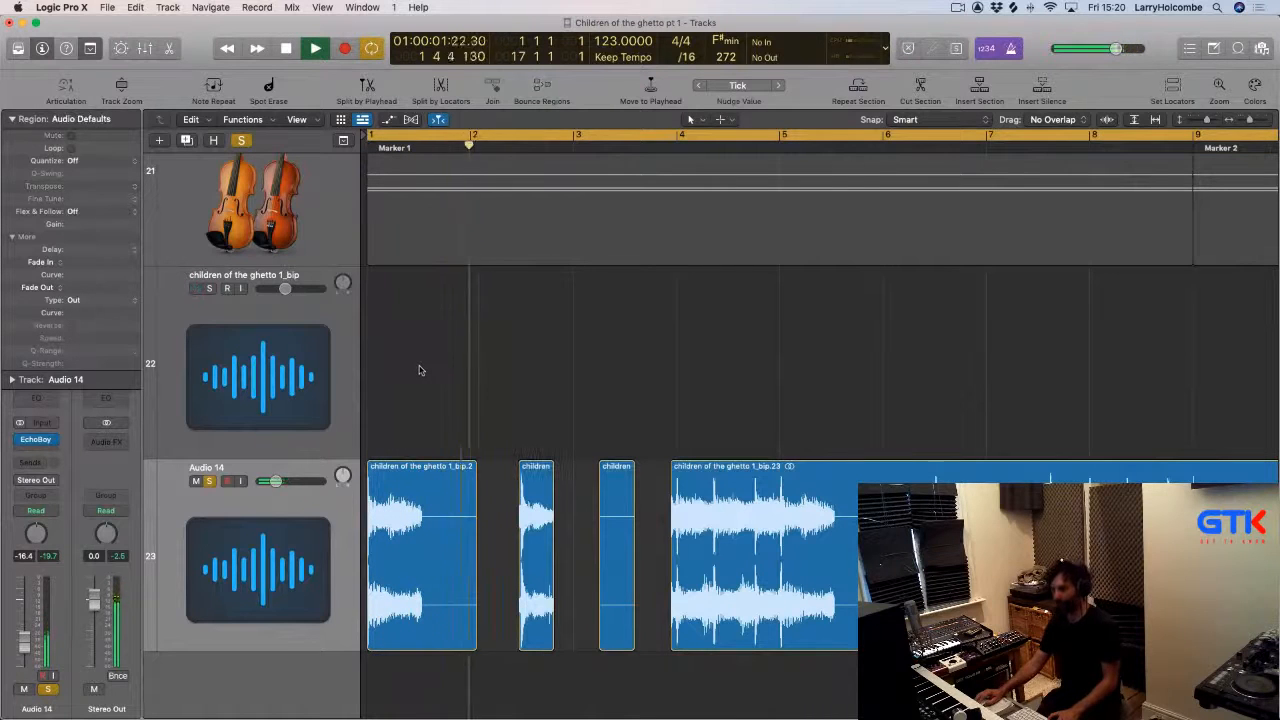
{"action": "left_click_drag", "start_coordinate": [484, 433], "coordinate": [593, 545]}
{"action": "left_click_drag", "start_coordinate": [724, 398], "coordinate": [760, 394]}
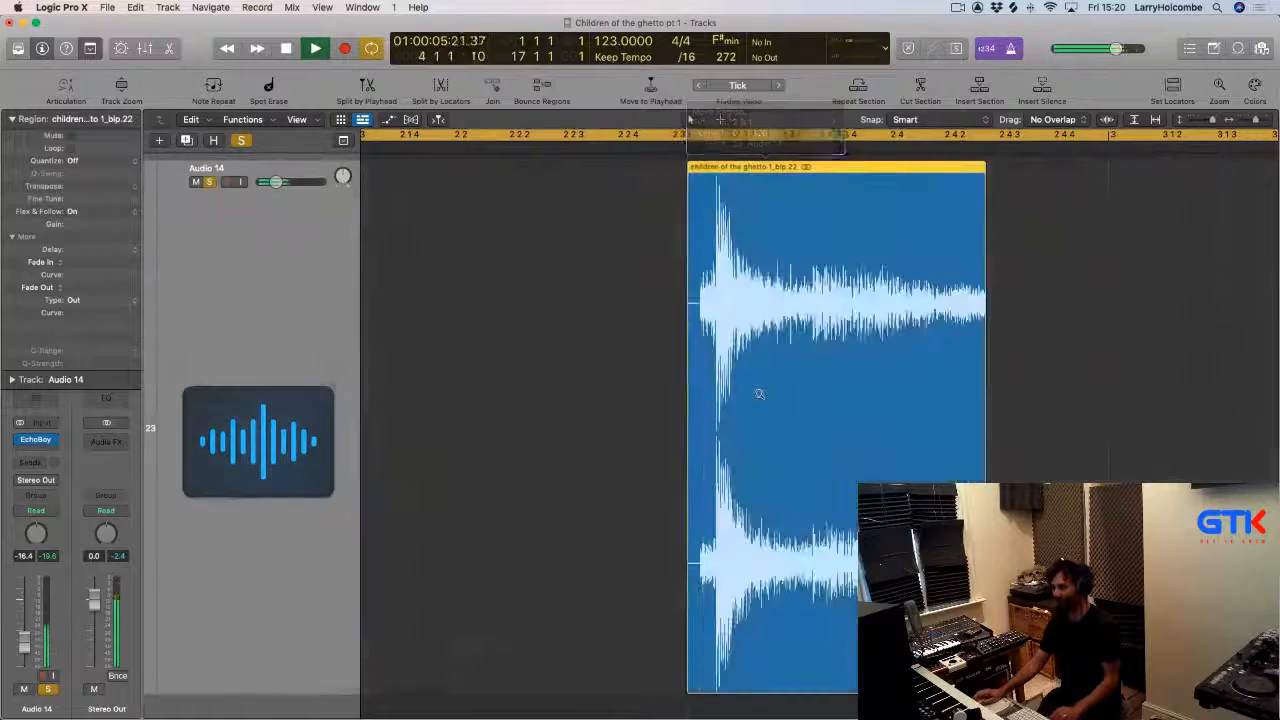
{"action": "left_click", "coordinate": [757, 393], "text": "ctrl+alt"}
{"action": "key", "text": "space"}
{"action": "key", "text": "space"}
{"action": "left_click", "coordinate": [689, 403], "text": "ctrl+alt"}
{"action": "left_click", "coordinate": [688, 403], "text": "ctrl+alt"}
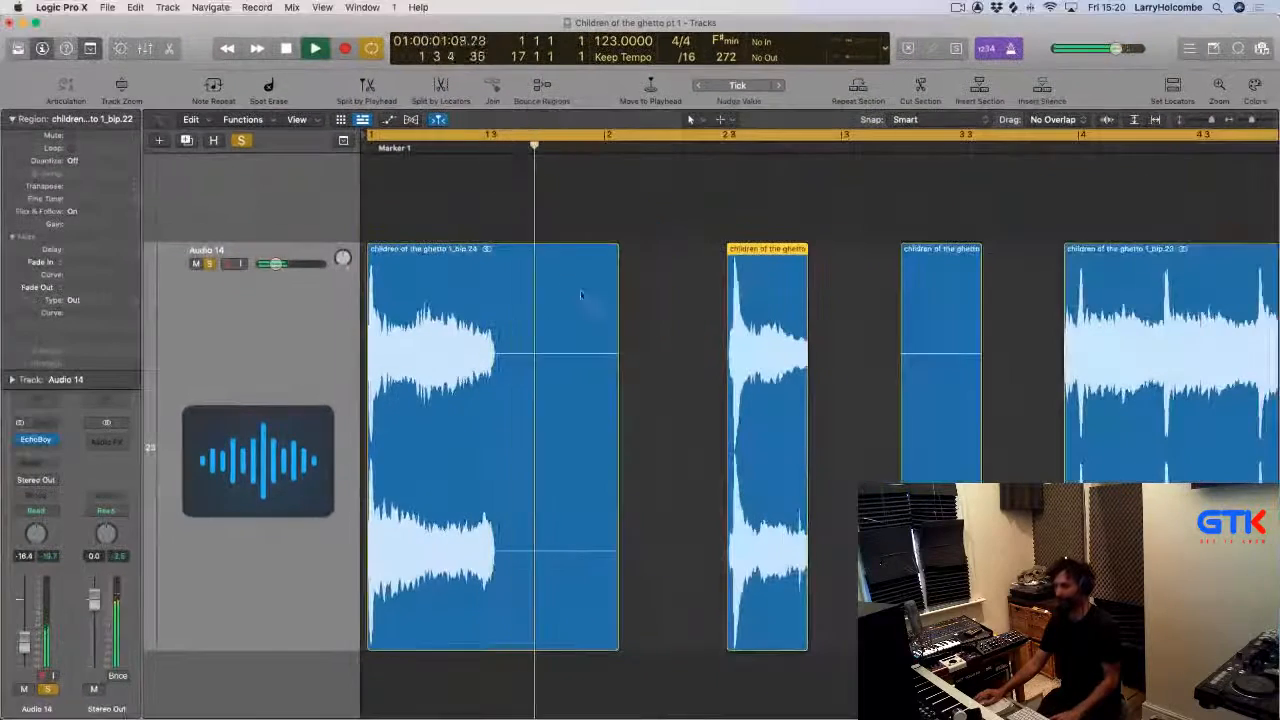
{"action": "left_click", "coordinate": [680, 316]}
{"action": "left_click_drag", "start_coordinate": [770, 322], "coordinate": [641, 322]}
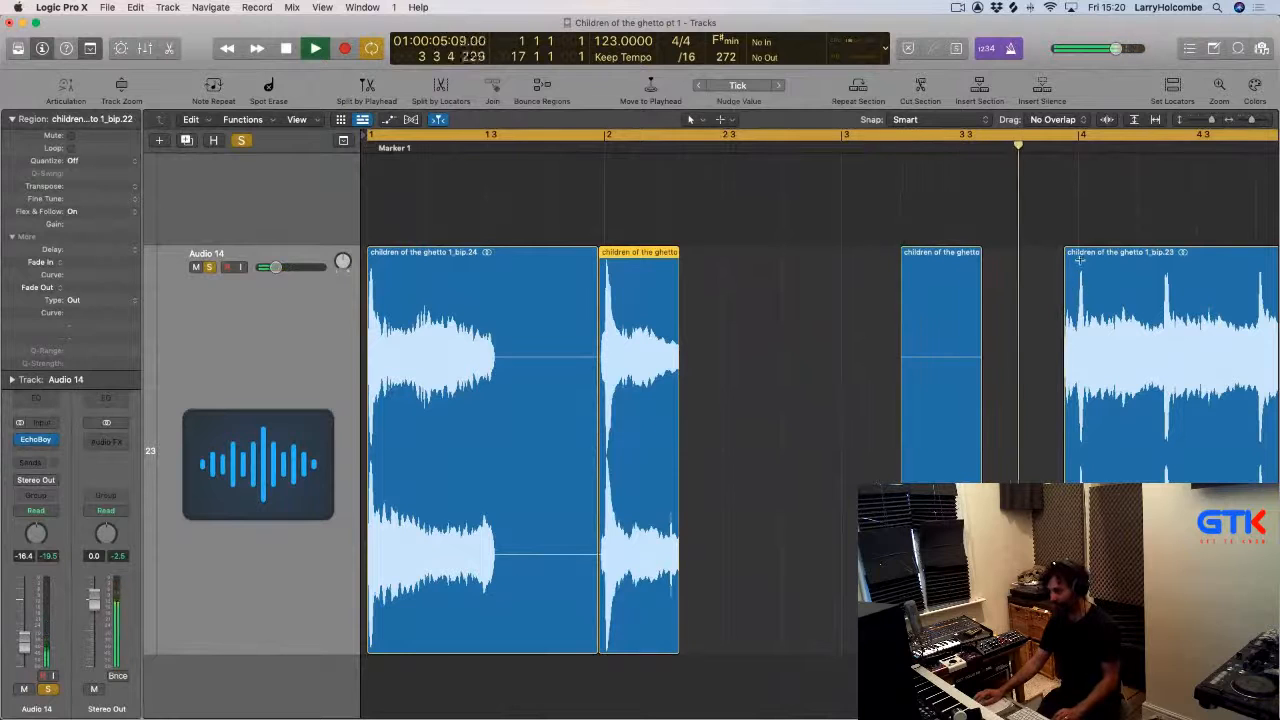
{"action": "left_click_drag", "start_coordinate": [1078, 260], "coordinate": [759, 302]}
{"action": "key", "text": "Return"}
Delete two unwanted short chops from the Audio 14 track.
{"action": "scroll", "coordinate": [834, 306], "scroll_direction": "down", "scroll_amount": 2}
{"action": "left_click", "coordinate": [542, 242]}
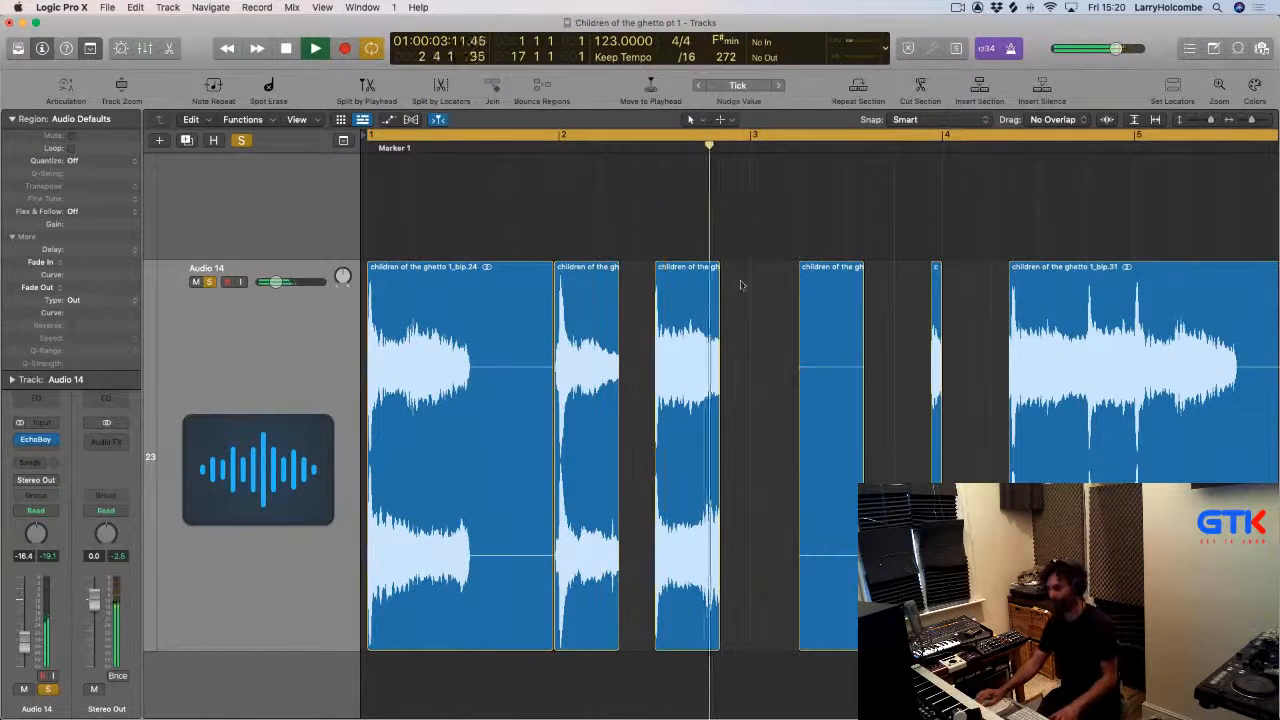
{"action": "left_click", "coordinate": [818, 304]}
{"action": "key", "text": "Delete"}
{"action": "scroll", "coordinate": [818, 306], "scroll_direction": "down", "scroll_amount": 2}
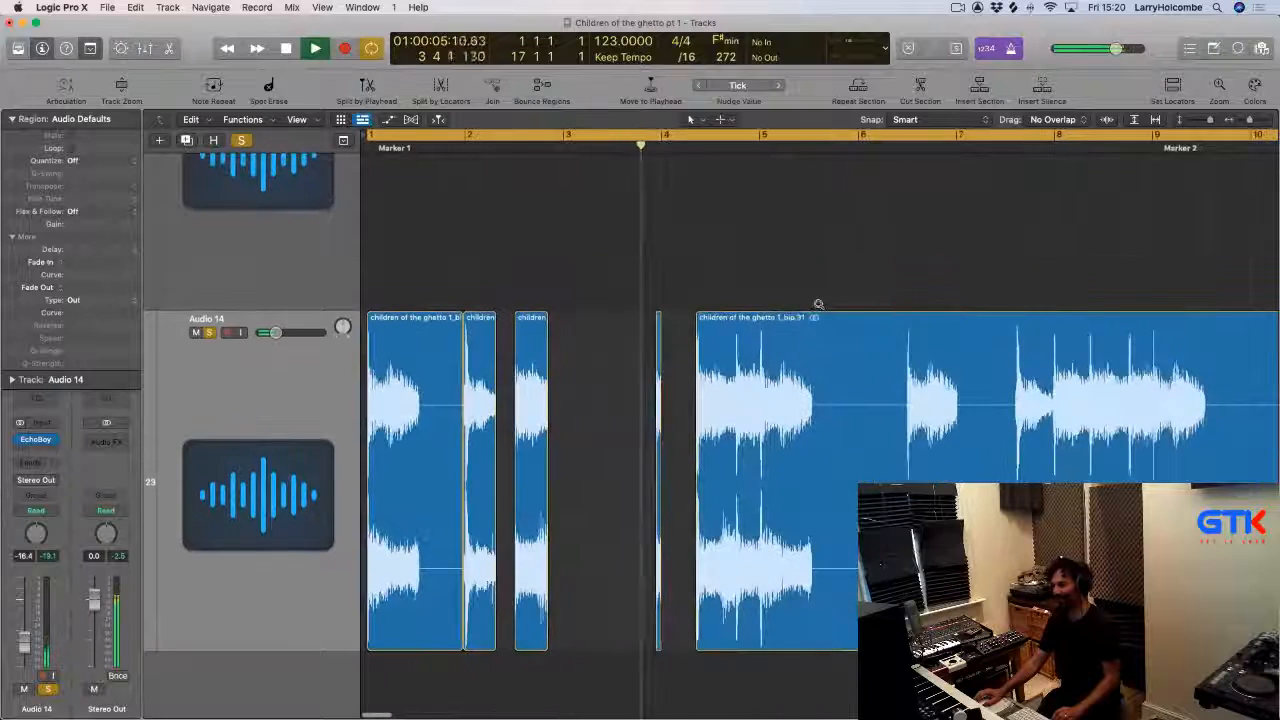
{"action": "left_click", "coordinate": [659, 351]}
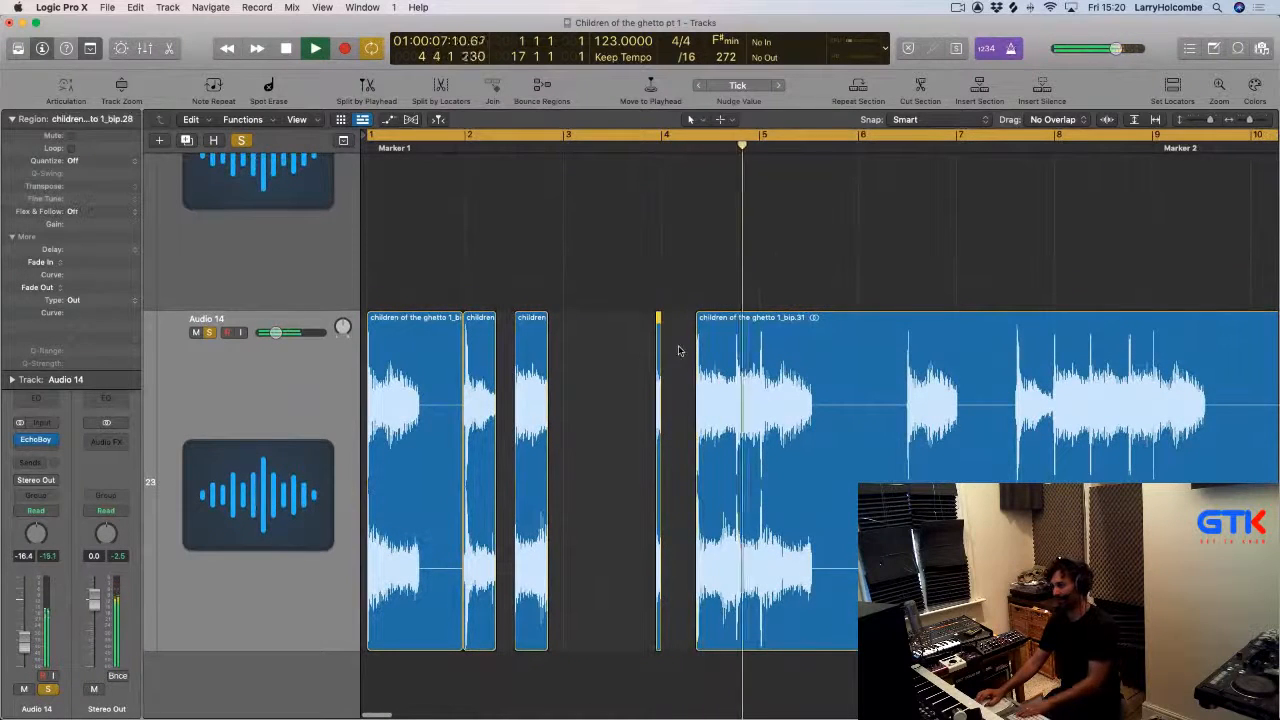
{"action": "key", "text": "Delete"}
{"action": "left_click", "coordinate": [691, 148]}
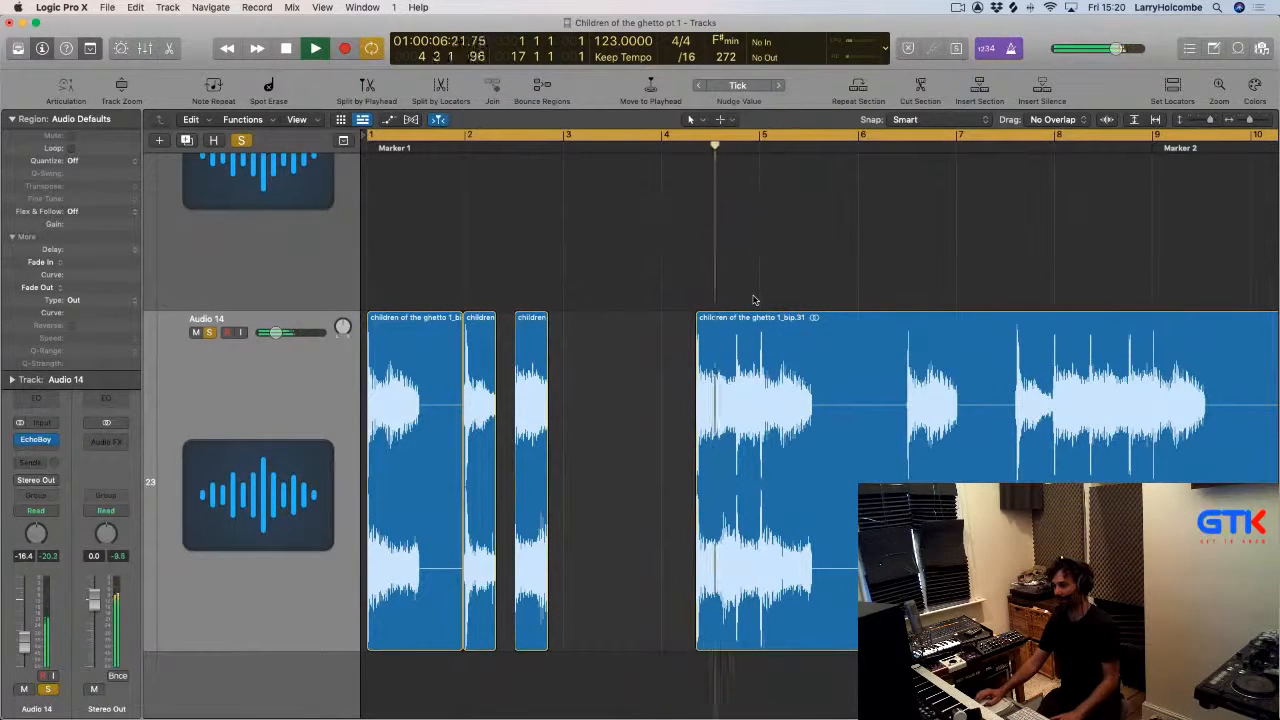
{"action": "scroll", "coordinate": [754, 299], "scroll_direction": "down", "scroll_amount": 3}
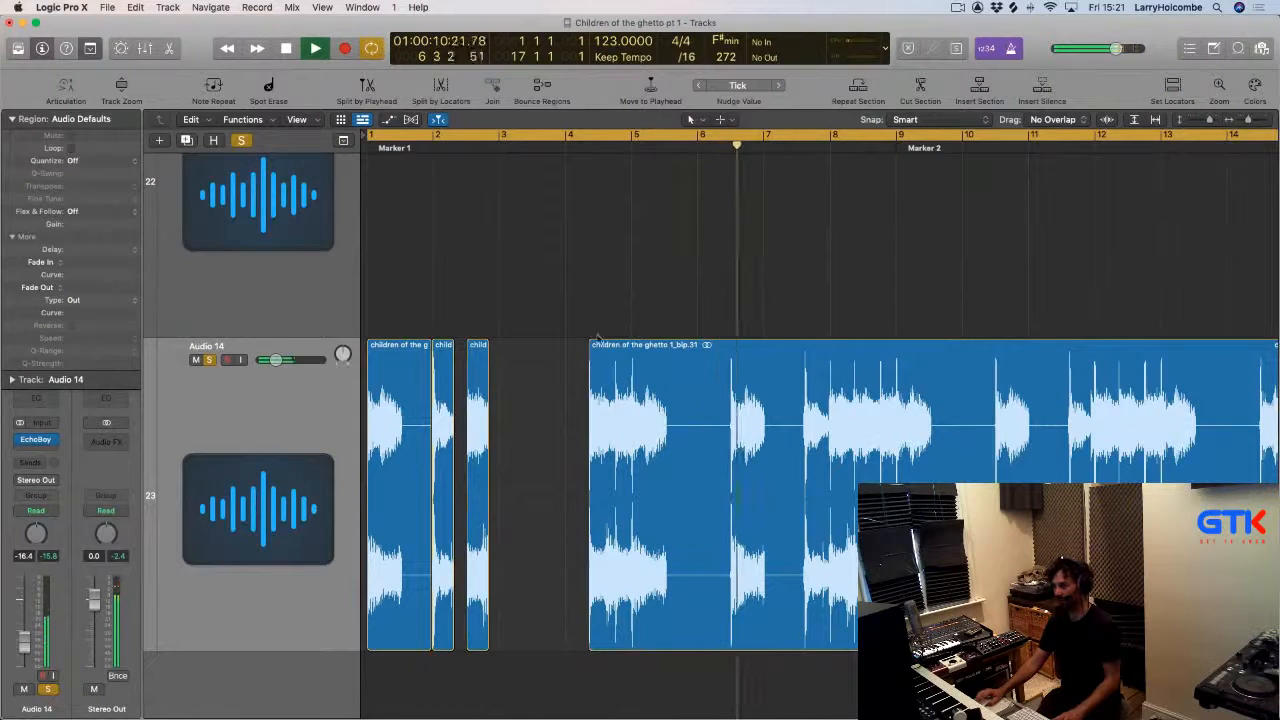
Delete the long remaining vocal region that follows the chops on Audio 14.
{"action": "left_click", "coordinate": [337, 428]}
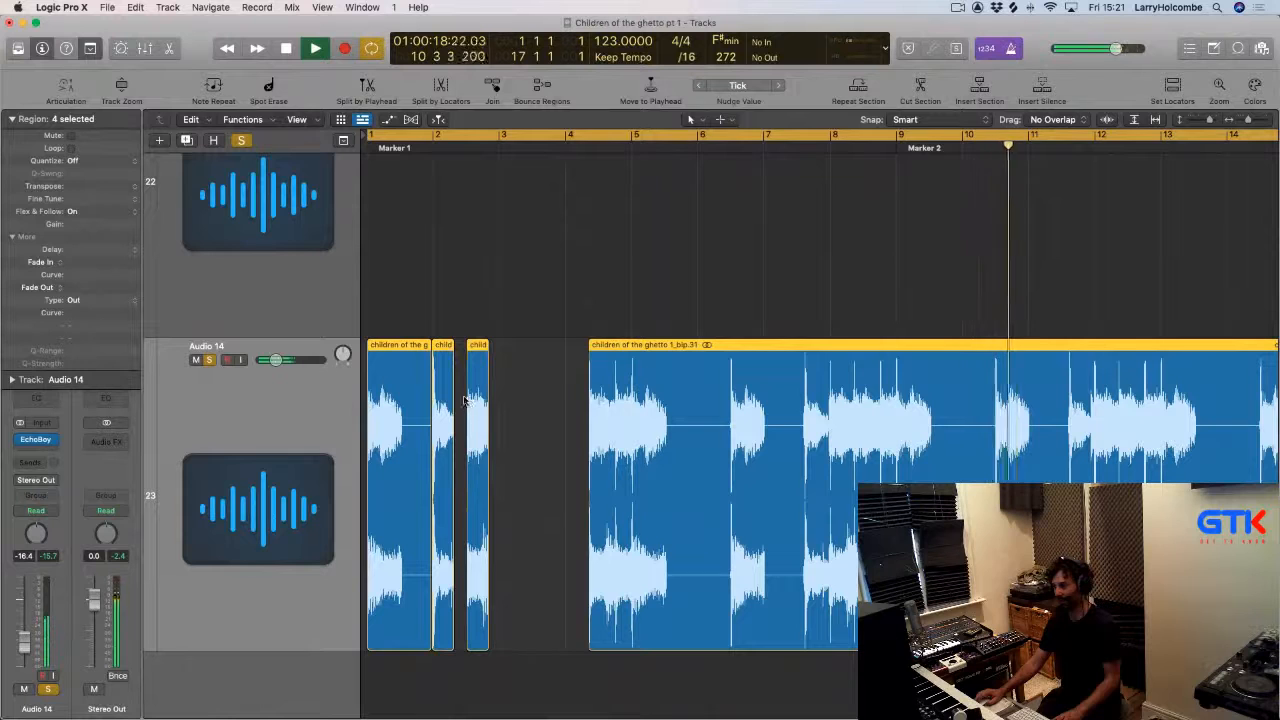
{"action": "key", "text": "space"}
{"action": "left_click", "coordinate": [606, 306]}
{"action": "left_click", "coordinate": [596, 357]}
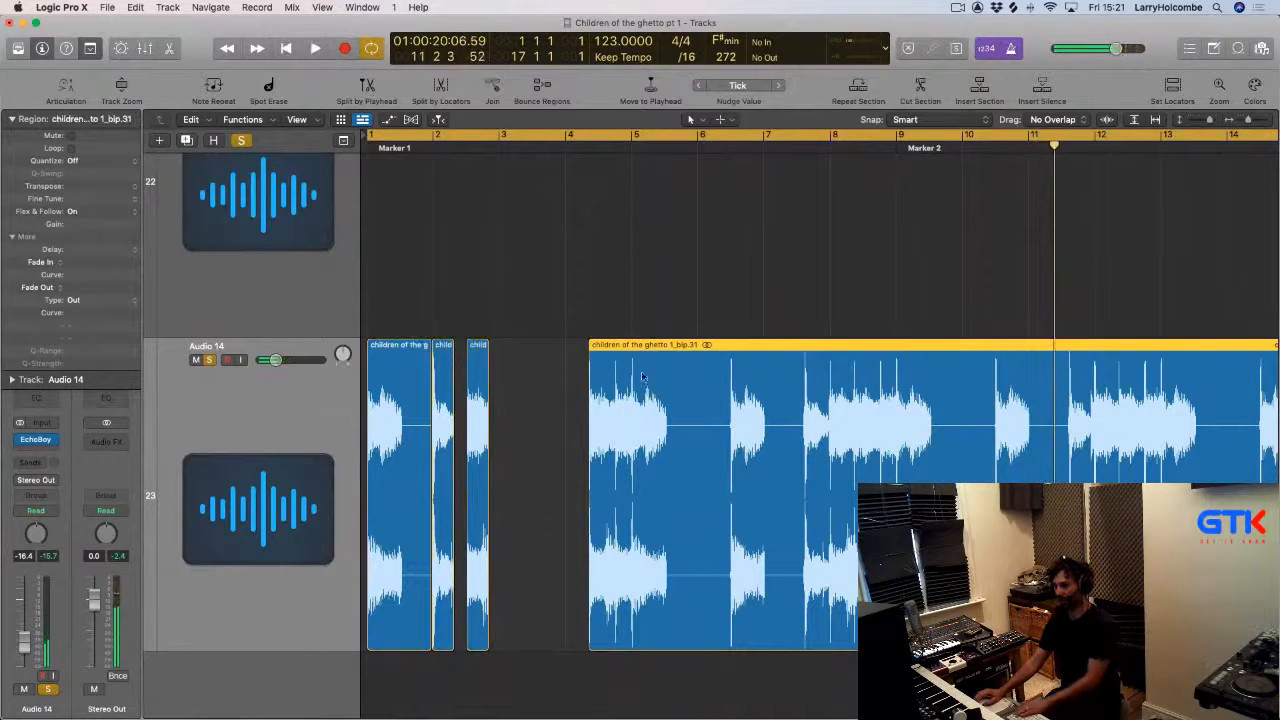
{"action": "key", "text": "Delete"}
Copy the selected chops to repeat the chop pattern up to about bar 6 and unsolo Audio 14.
{"action": "left_click_drag", "start_coordinate": [587, 359], "coordinate": [529, 372]}
{"action": "key", "text": "Return"}
{"action": "key", "text": "space"}
{"action": "left_click", "coordinate": [209, 360]}
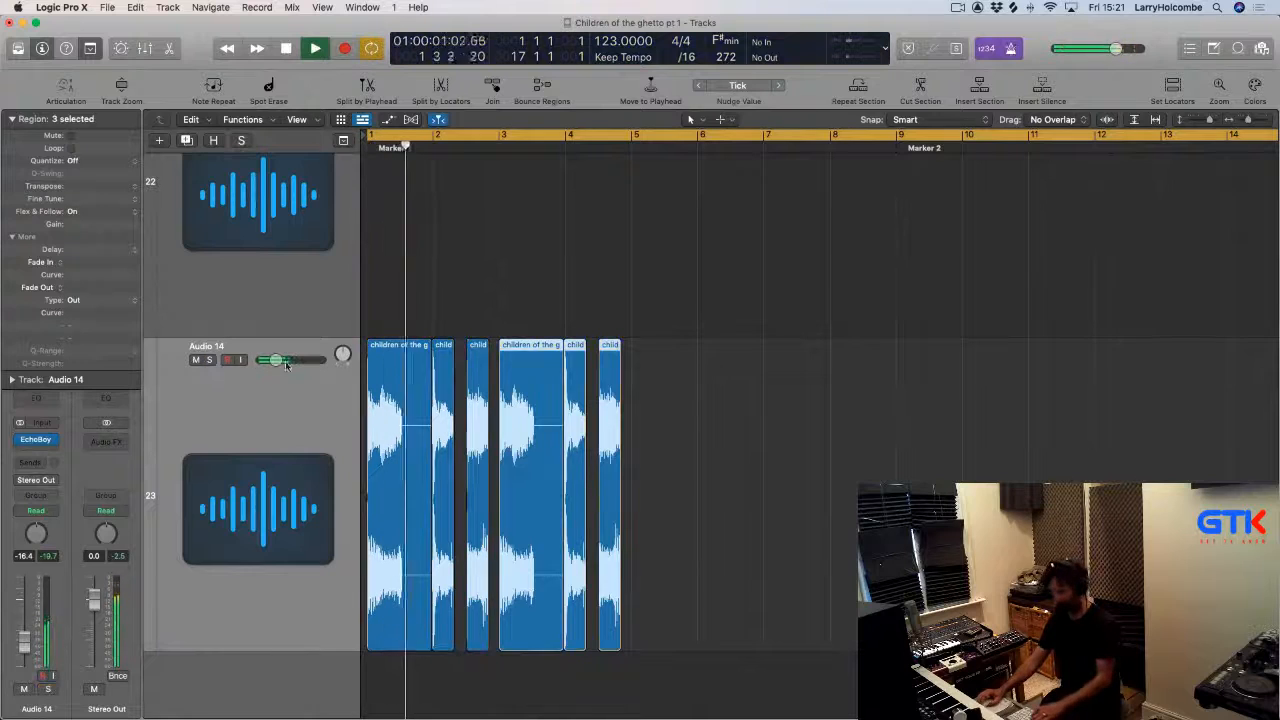
{"action": "left_click_drag", "start_coordinate": [756, 374], "coordinate": [635, 391]}
{"action": "key", "text": "super+Left"}
{"action": "key", "text": "super+Up"}
{"action": "left_click", "coordinate": [434, 312]}
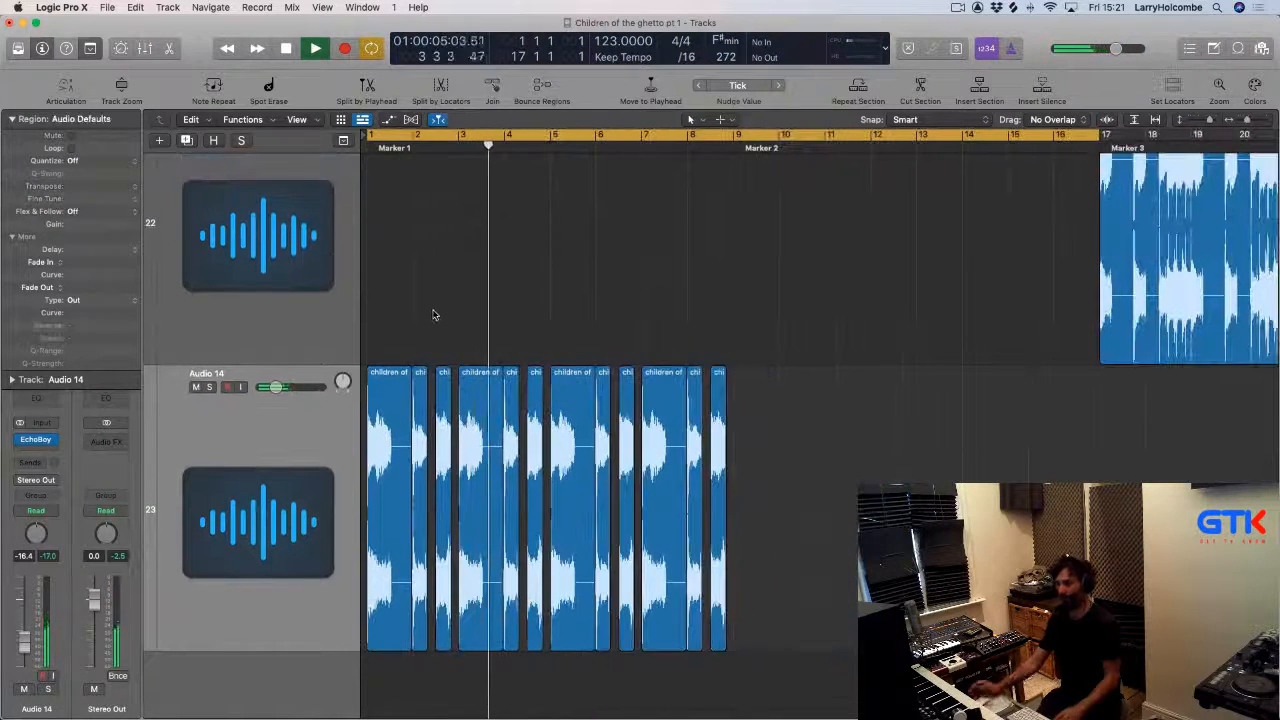
{"action": "key", "text": "super+Up"}
{"action": "key", "text": "super+Up"}
{"action": "key", "text": "super+Up"}
{"action": "key", "text": "super+Up"}
{"action": "key", "text": "super+Up"}
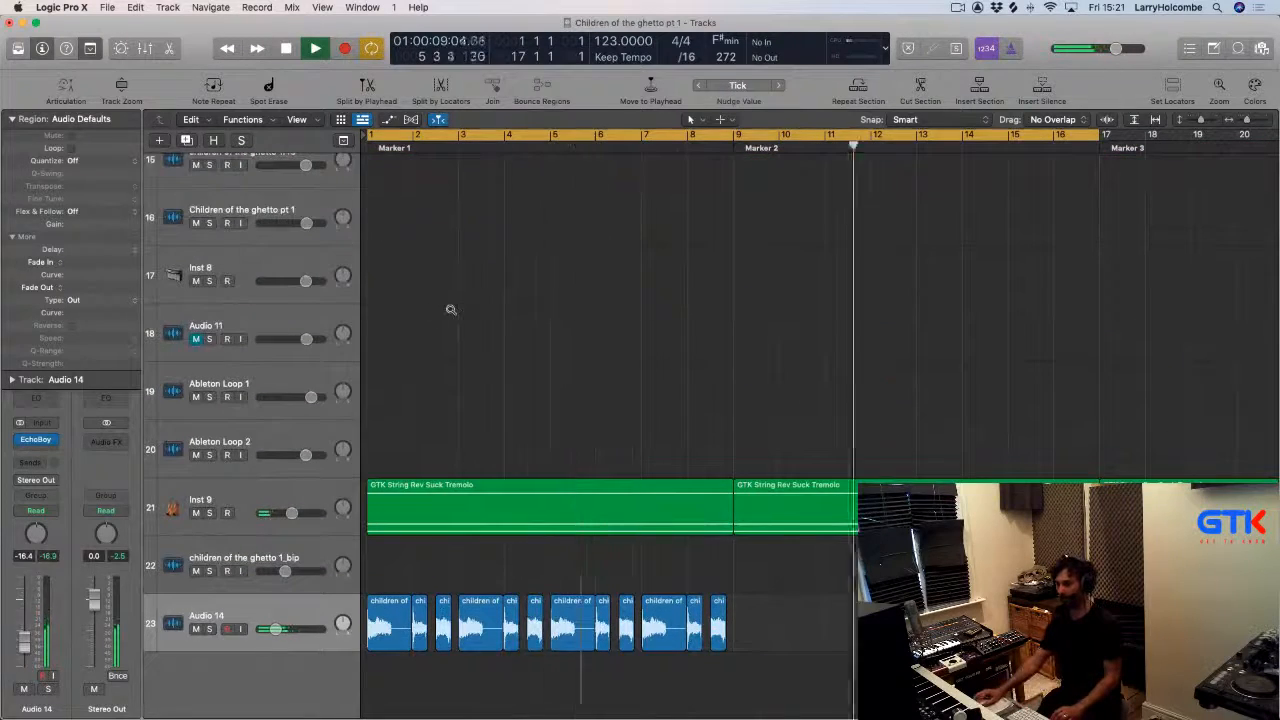
Delete every chop on Audio 14 except the first one.
{"action": "key", "text": "super+Down"}
{"action": "key", "text": "super+Down"}
{"action": "scroll", "coordinate": [475, 349], "scroll_direction": "down", "scroll_amount": 2}
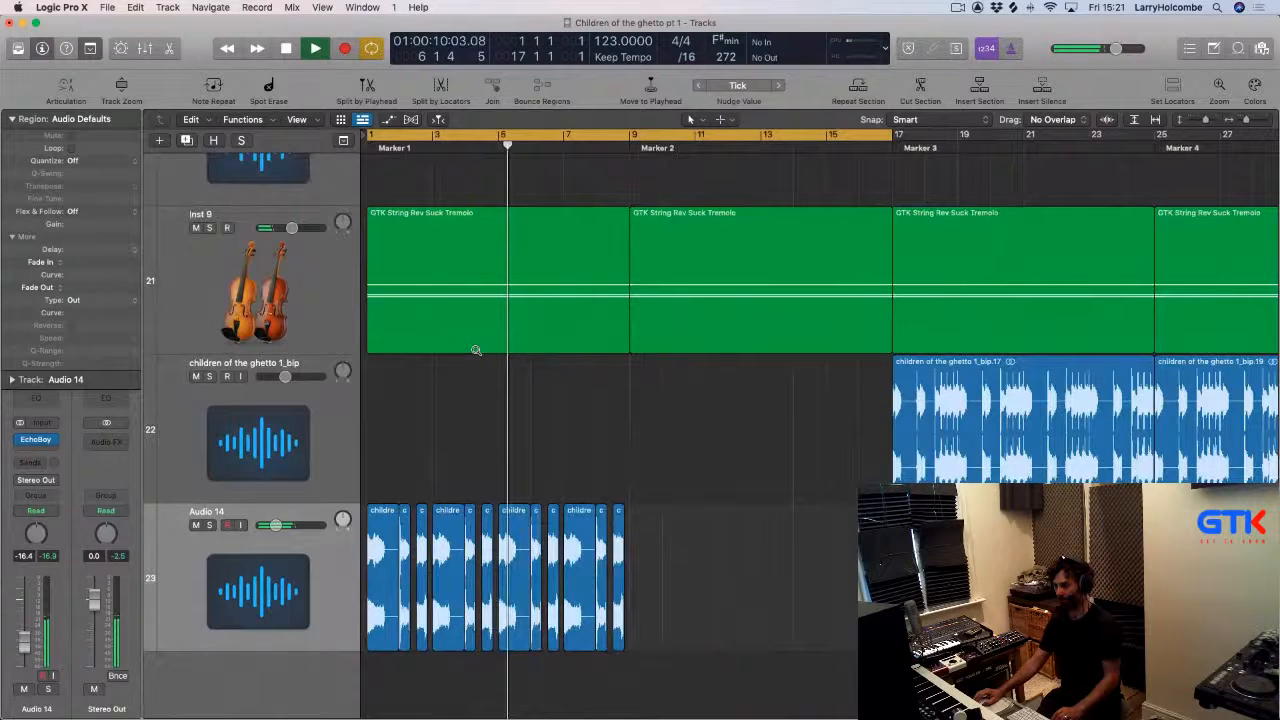
{"action": "scroll", "coordinate": [475, 349], "scroll_direction": "up", "scroll_amount": 3}
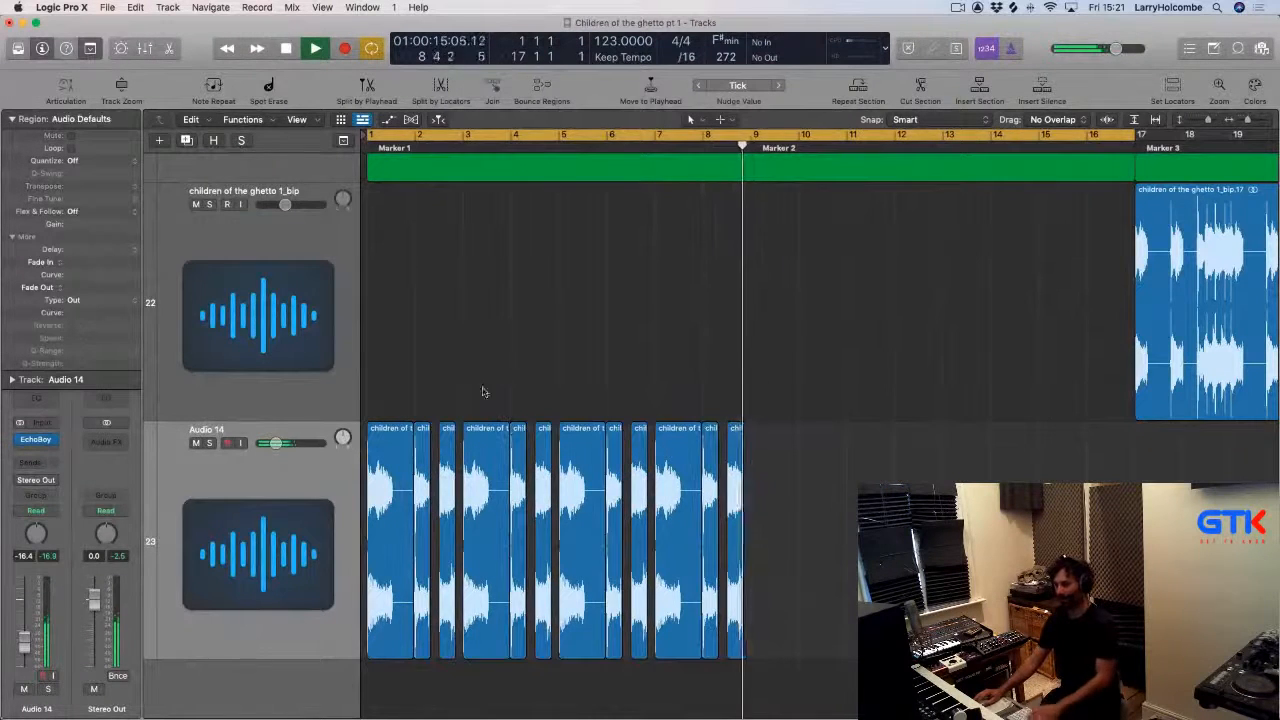
{"action": "left_click_drag", "start_coordinate": [425, 397], "coordinate": [864, 480]}
{"action": "key", "text": "Delete"}
{"action": "key", "text": "space"}
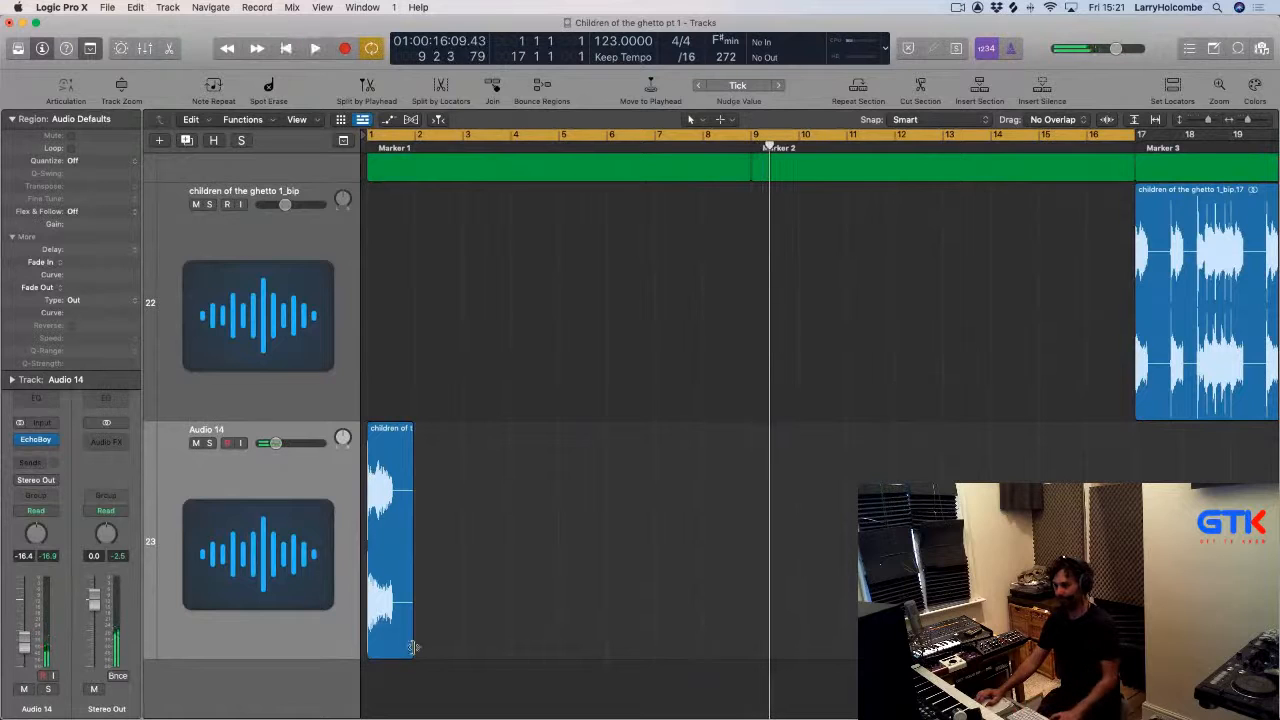
Extend the remaining chop region on Audio 14 out to bar 17.
{"action": "left_click_drag", "start_coordinate": [413, 647], "coordinate": [1134, 647]}
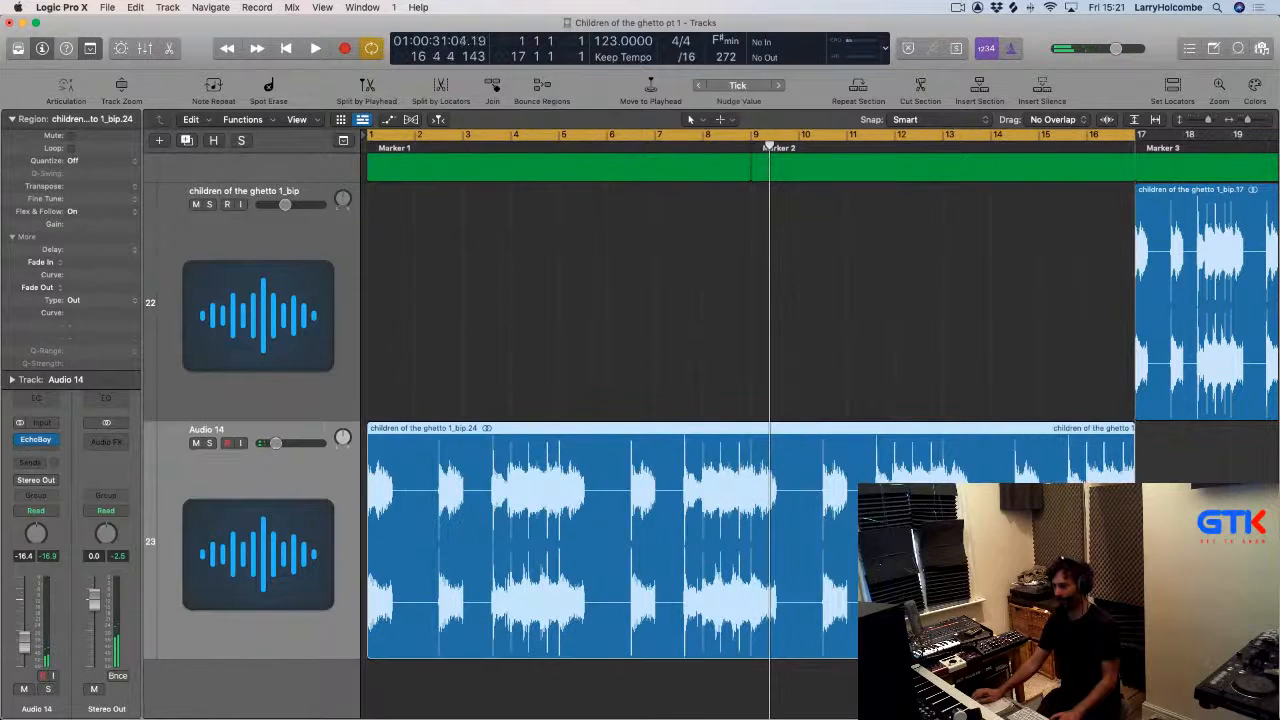
{"action": "left_click", "coordinate": [485, 369]}
{"action": "key", "text": "space"}
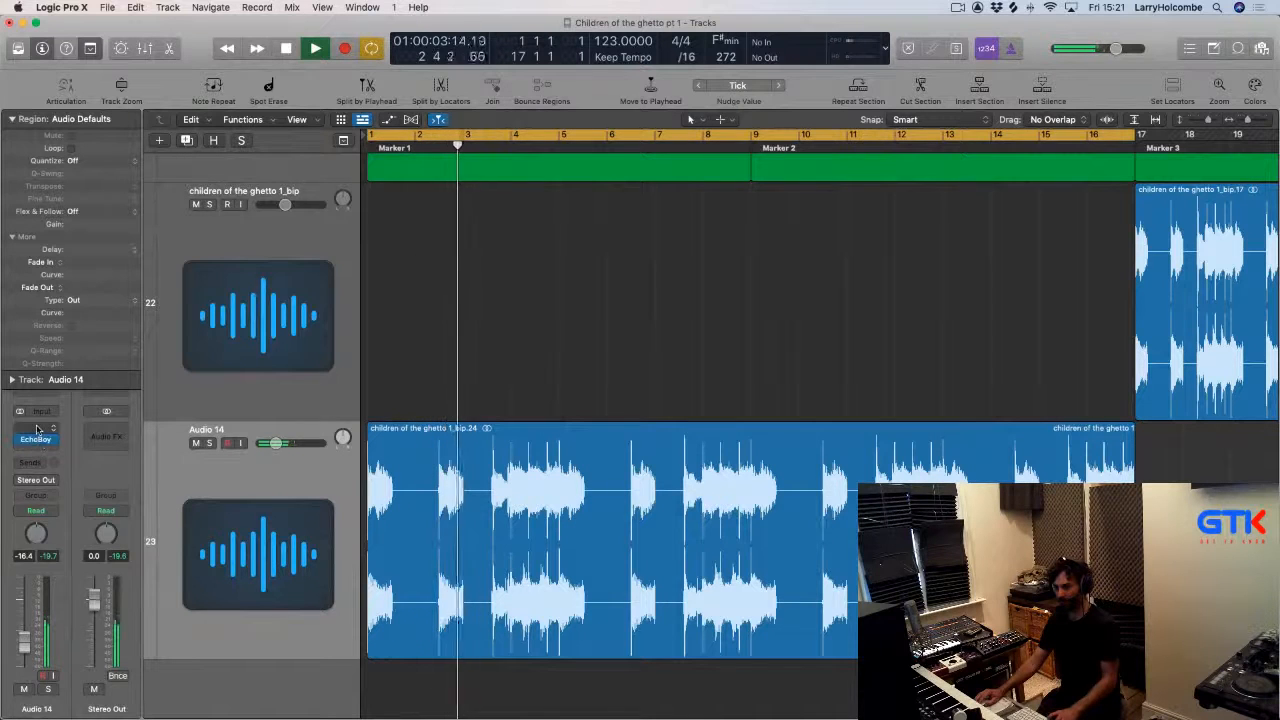
Insert LFOTool ahead of EchoBoy in Audio 14's audio effects.
{"action": "left_click", "coordinate": [40, 447]}
{"action": "mouse_move", "coordinate": [82, 479]}
{"action": "left_click", "coordinate": [172, 477]}
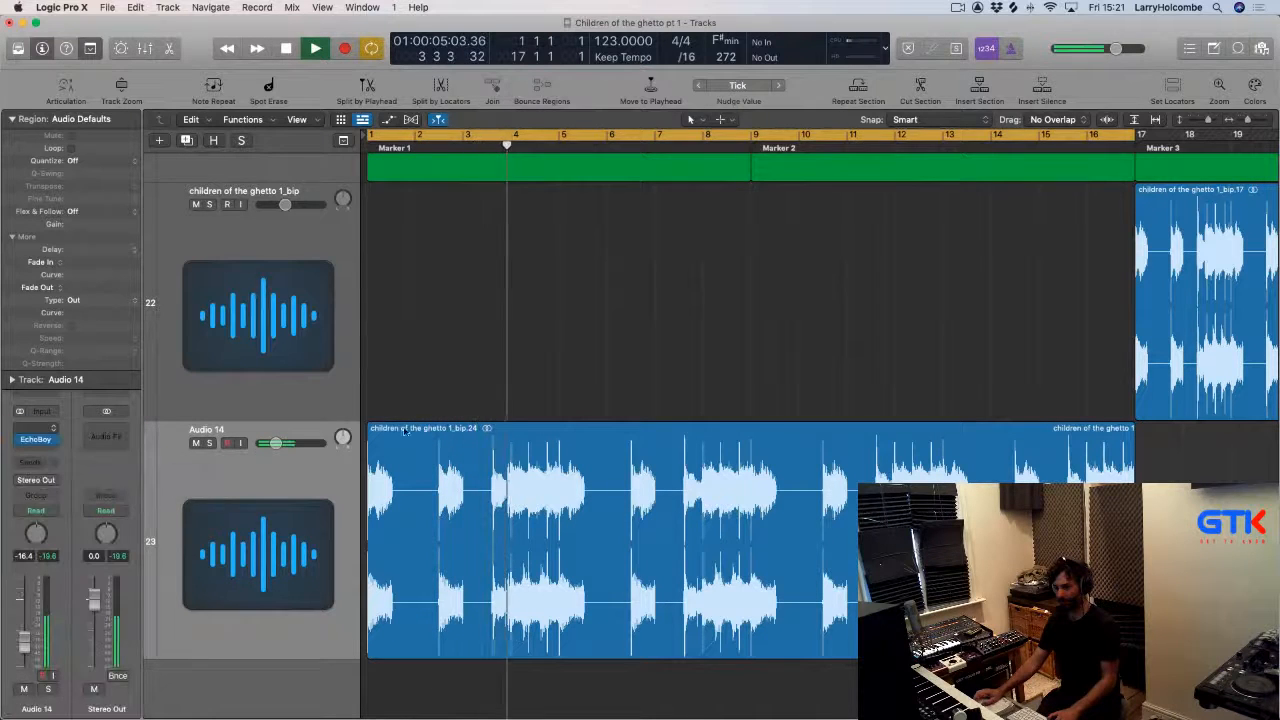
{"action": "left_click_drag", "start_coordinate": [477, 190], "coordinate": [868, 154]}
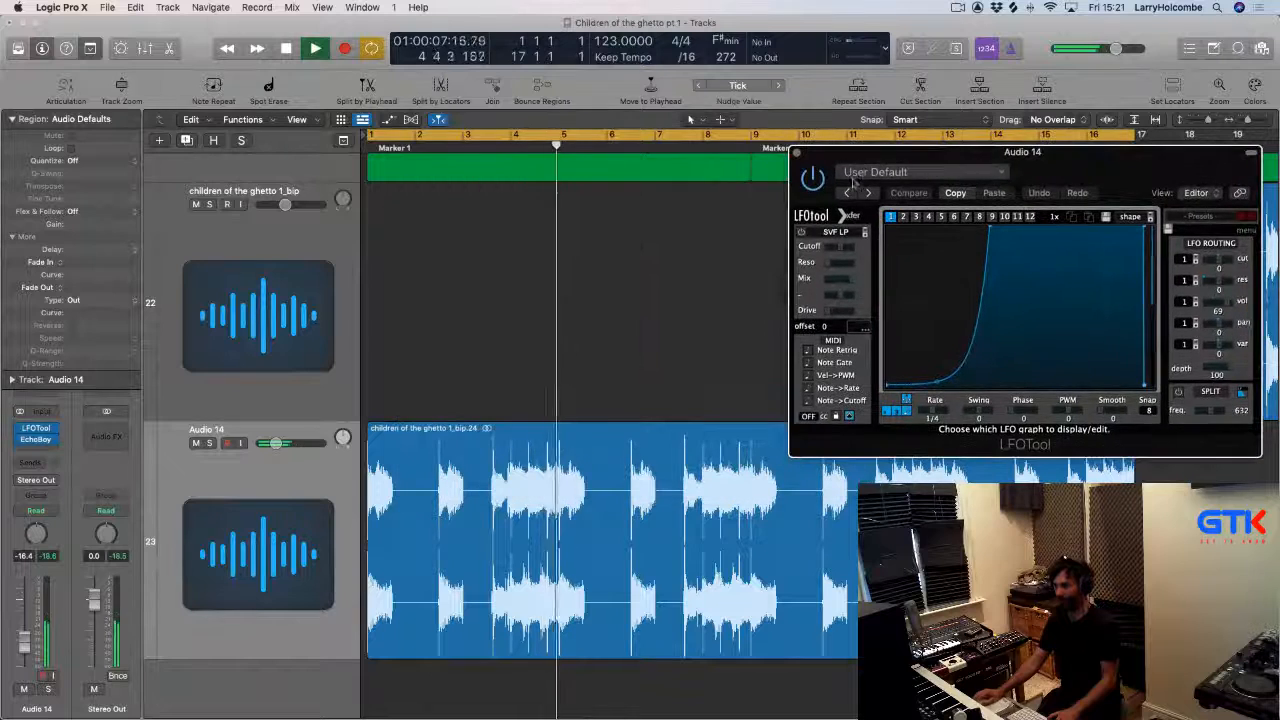
{"action": "left_click_drag", "start_coordinate": [957, 154], "coordinate": [687, 159]}
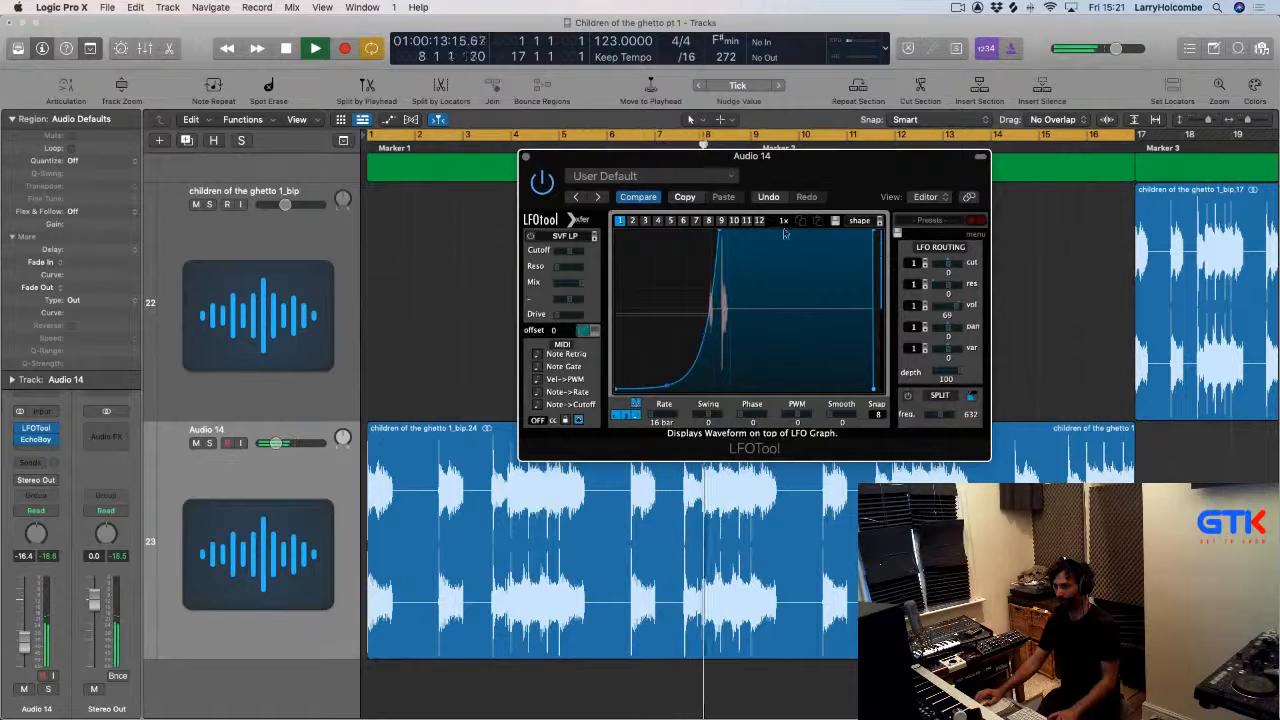
{"action": "key", "text": "super+w"}
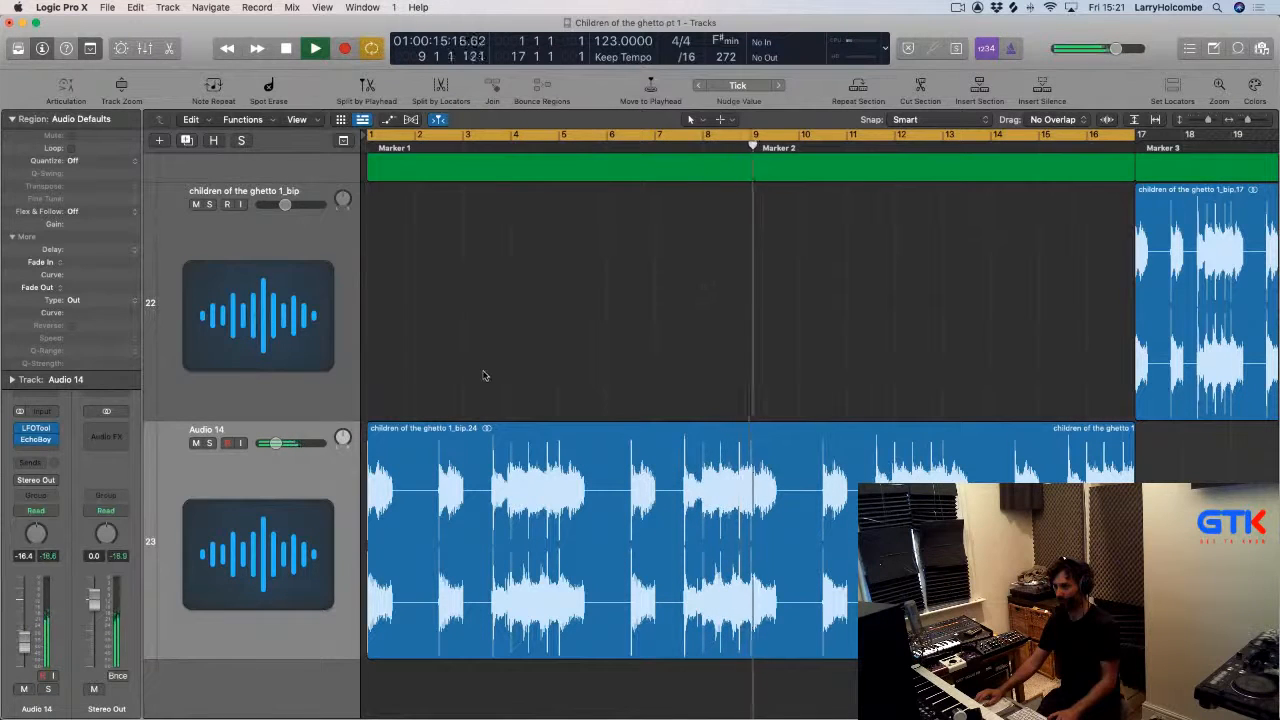
Show Flex view and set Audio 14's flex mode to Polyphonic.
{"action": "left_click", "coordinate": [385, 470]}
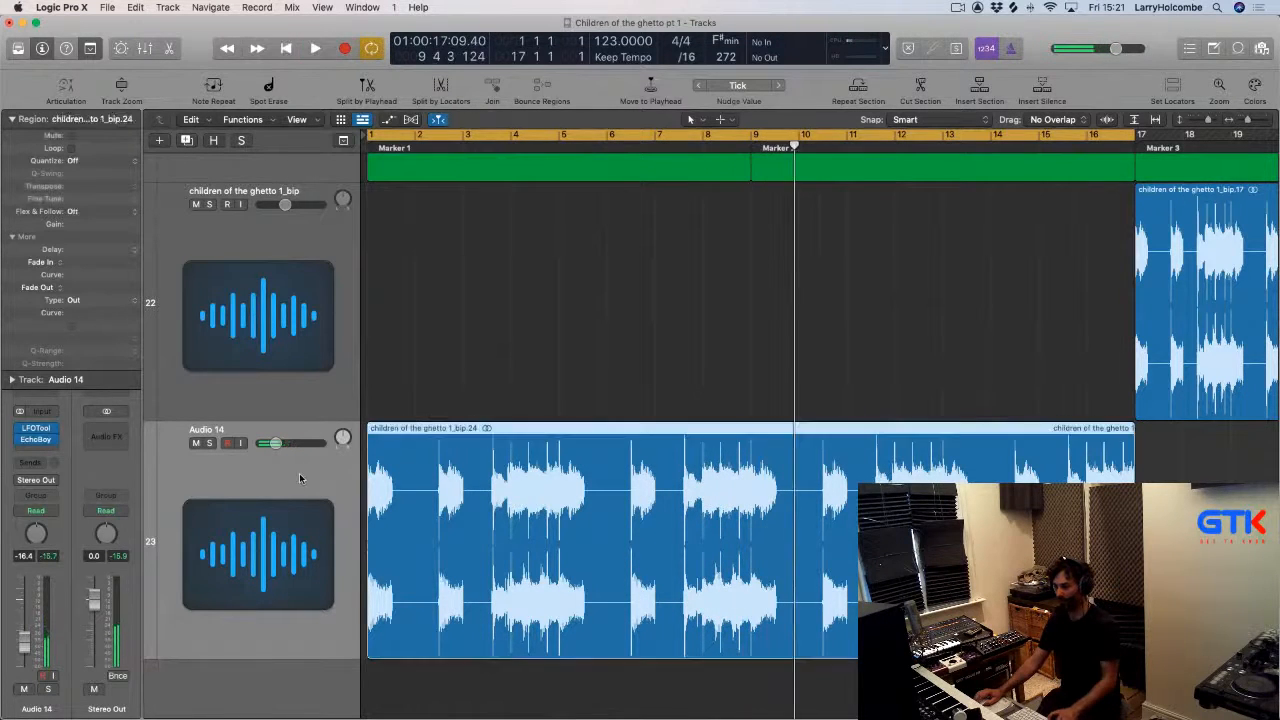
{"action": "key", "text": "Return"}
{"action": "key", "text": "super+f"}
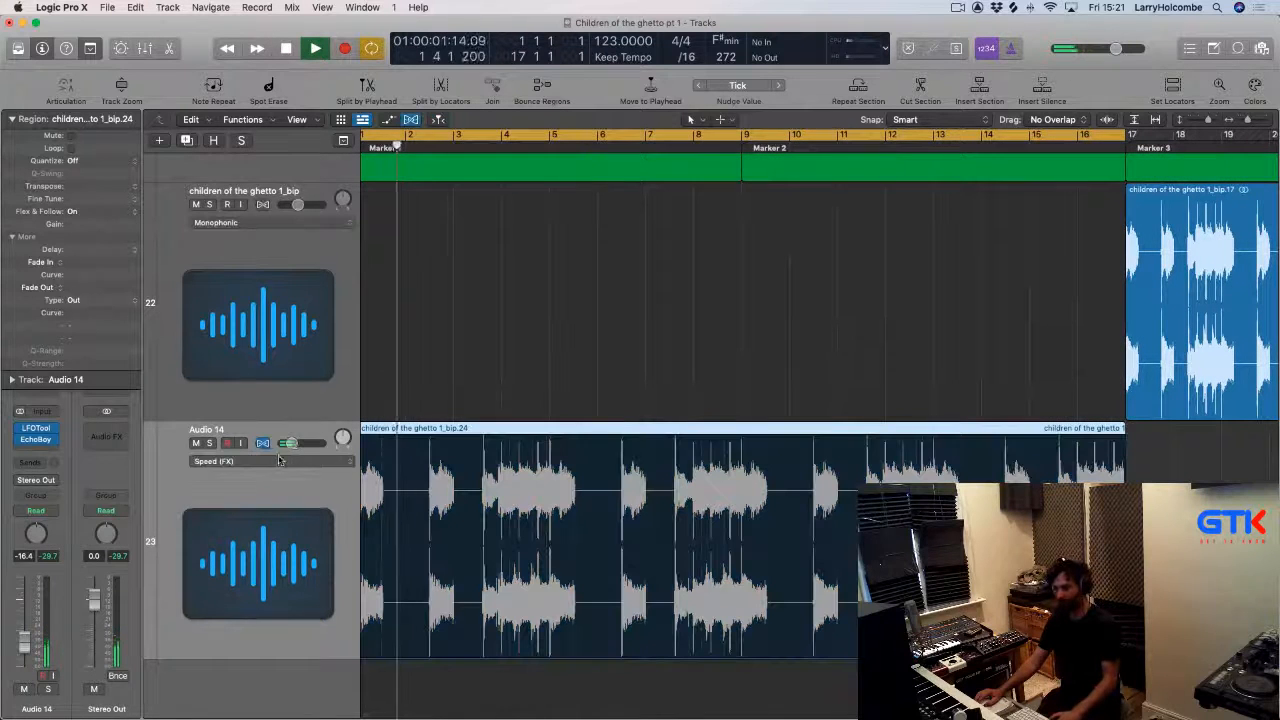
{"action": "left_click", "coordinate": [270, 461]}
{"action": "left_click", "coordinate": [240, 404]}
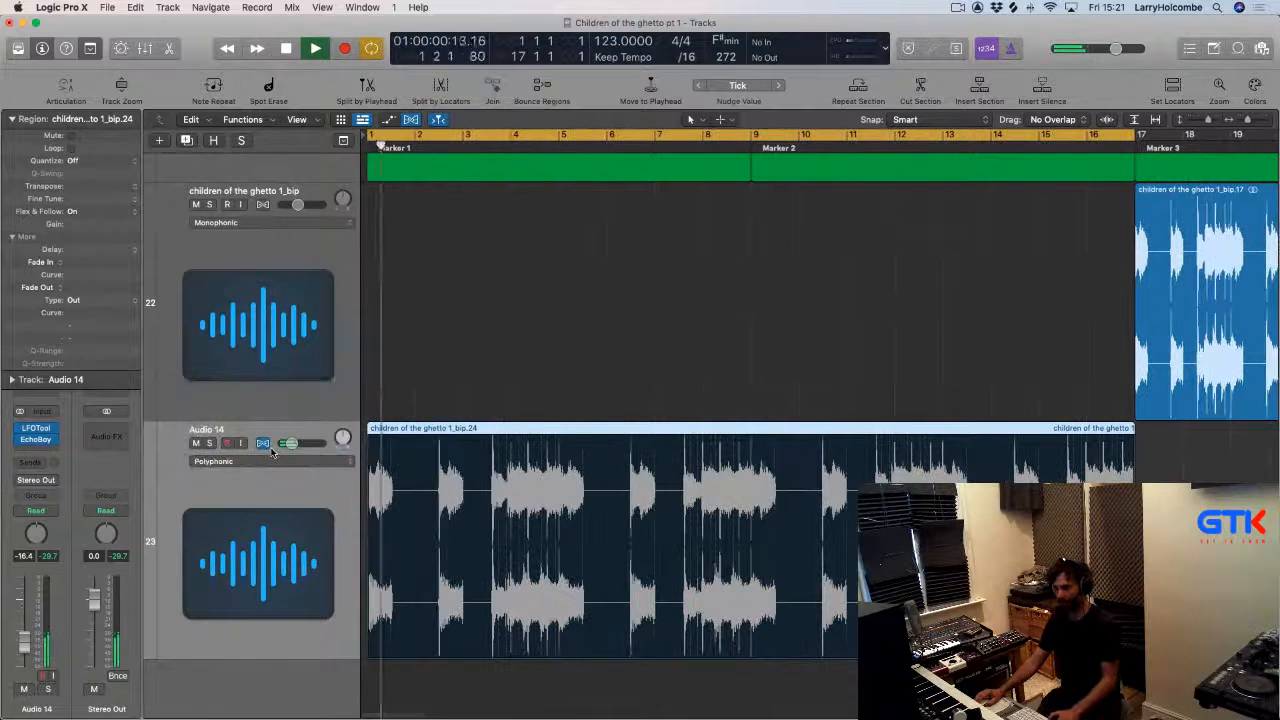
{"action": "left_click", "coordinate": [386, 367]}
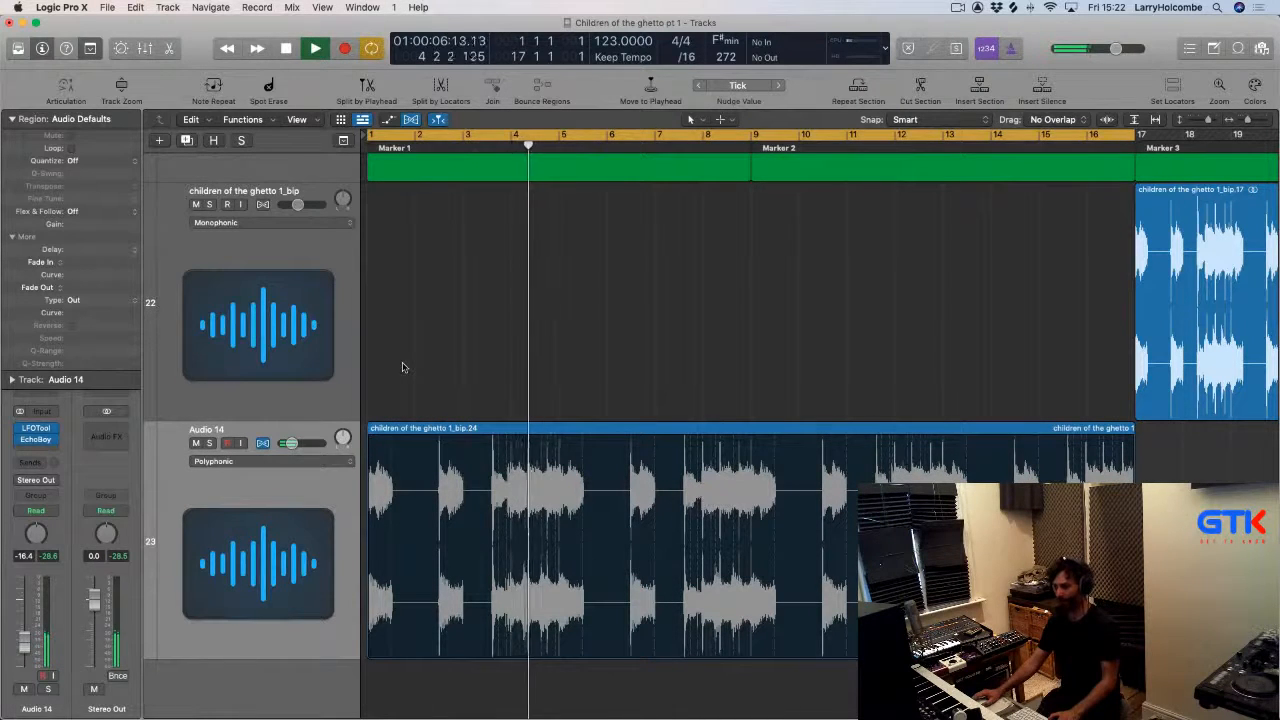
{"action": "left_click", "coordinate": [308, 461]}
{"action": "left_click", "coordinate": [412, 400]}
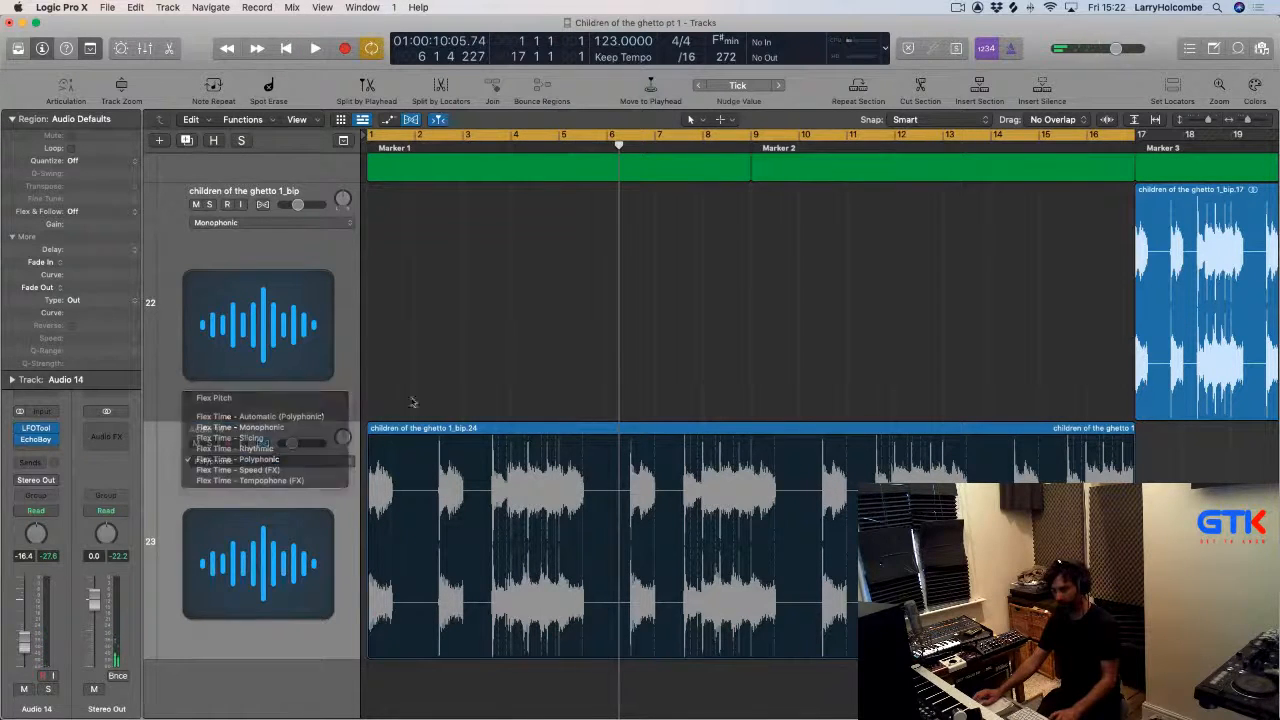
{"action": "left_click", "coordinate": [290, 523]}
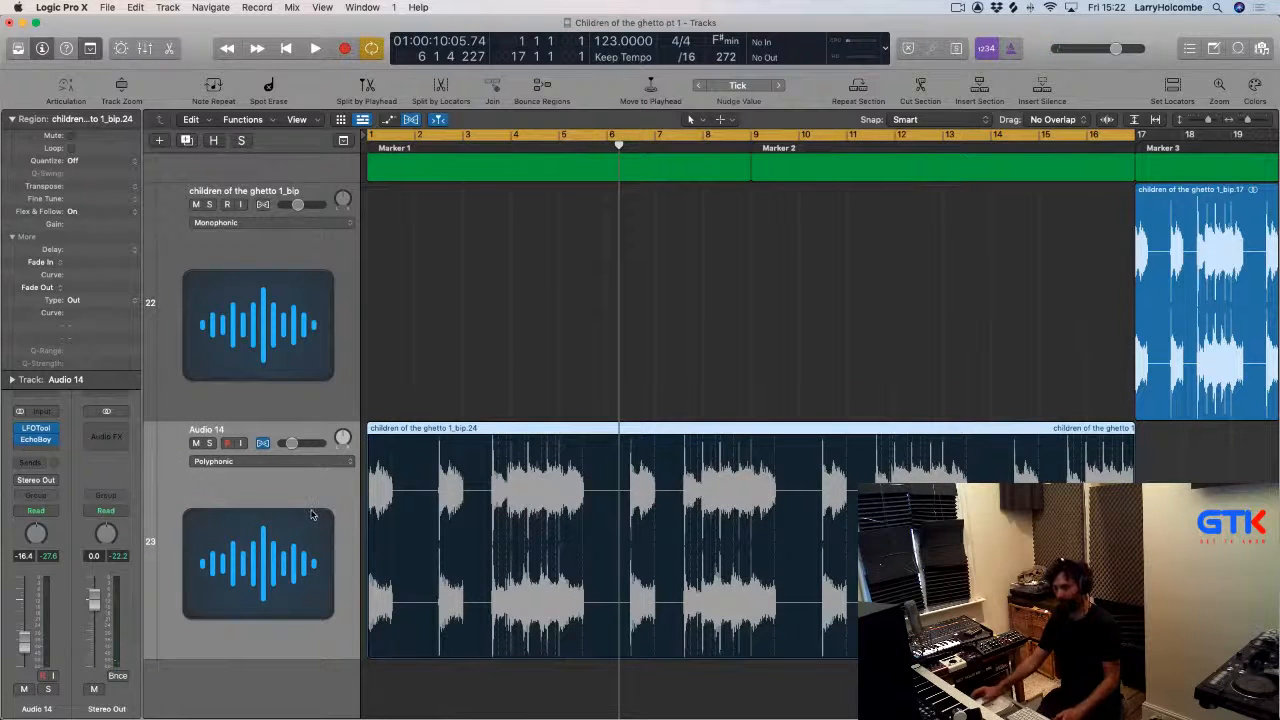
Create a duplicate of the Audio 14 track and copy the vocal region onto the new track.
{"action": "key", "text": "super+d"}
{"action": "key", "text": "super+Up"}
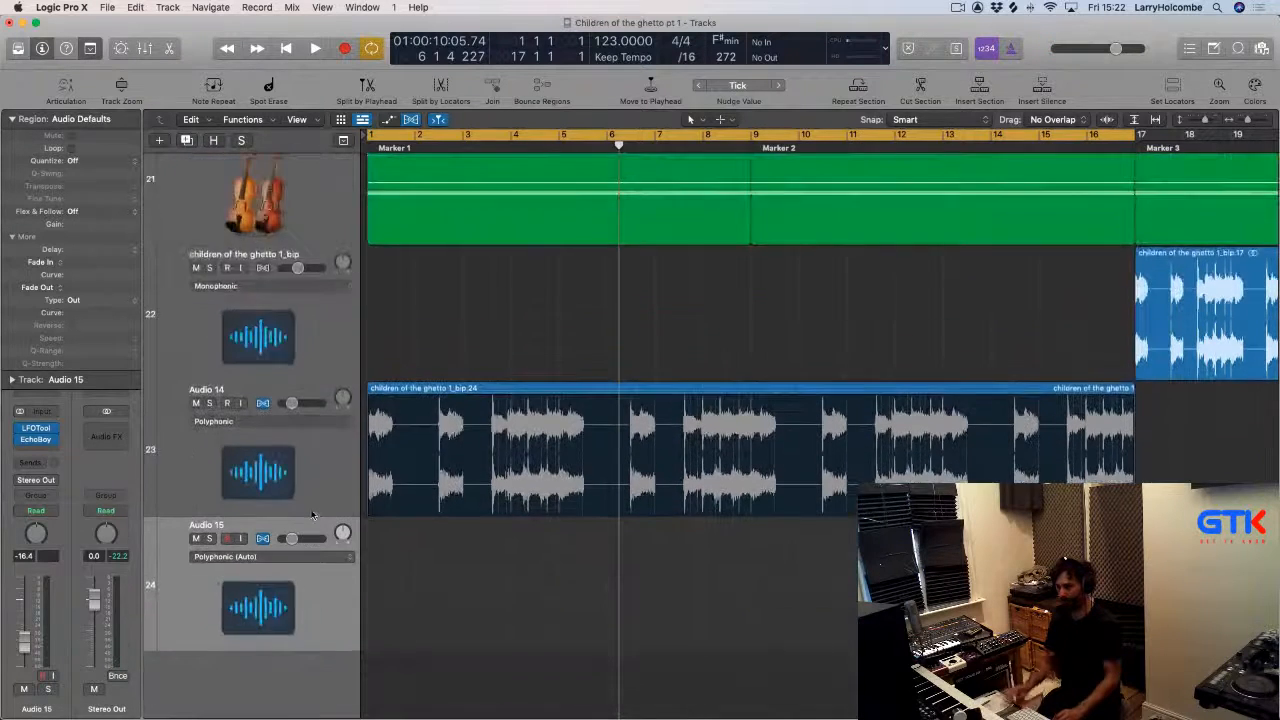
{"action": "scroll", "coordinate": [380, 500], "scroll_direction": "up", "scroll_amount": 3}
{"action": "scroll", "coordinate": [445, 470], "scroll_direction": "down", "scroll_amount": 3}
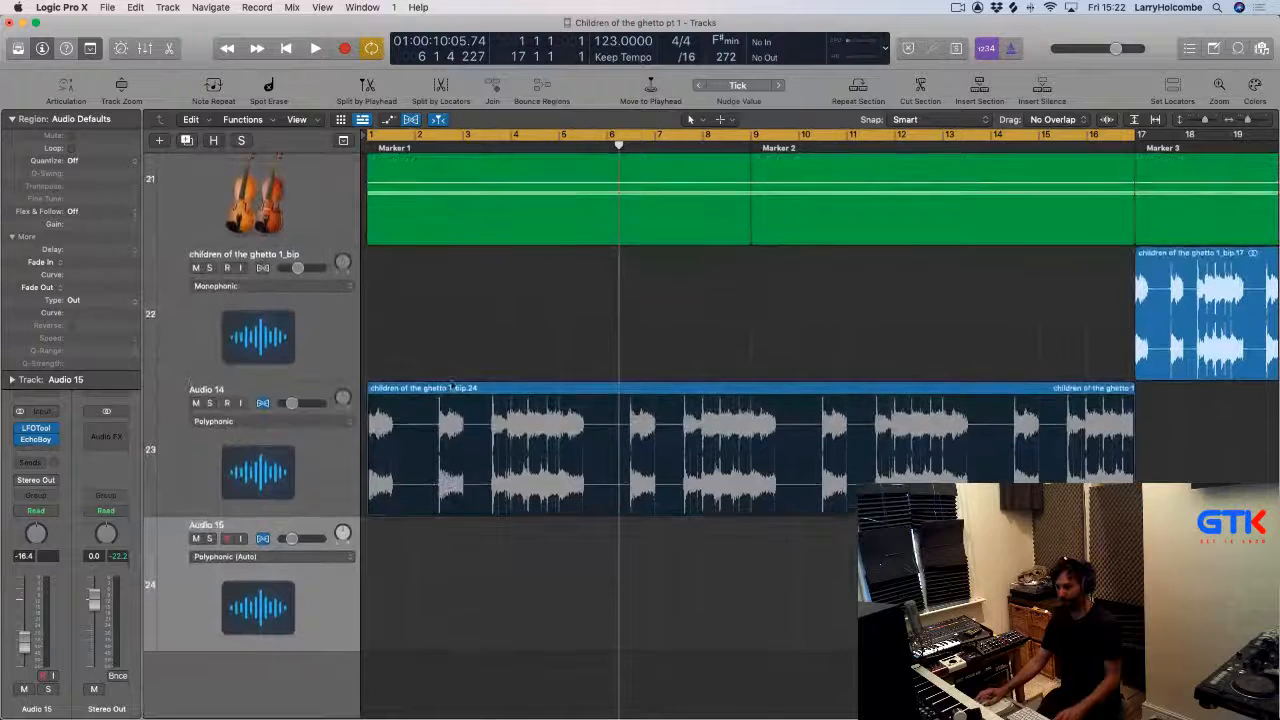
{"action": "left_click_drag", "start_coordinate": [450, 386], "coordinate": [451, 389]}
{"action": "left_click_drag", "start_coordinate": [450, 521], "coordinate": [450, 645]}
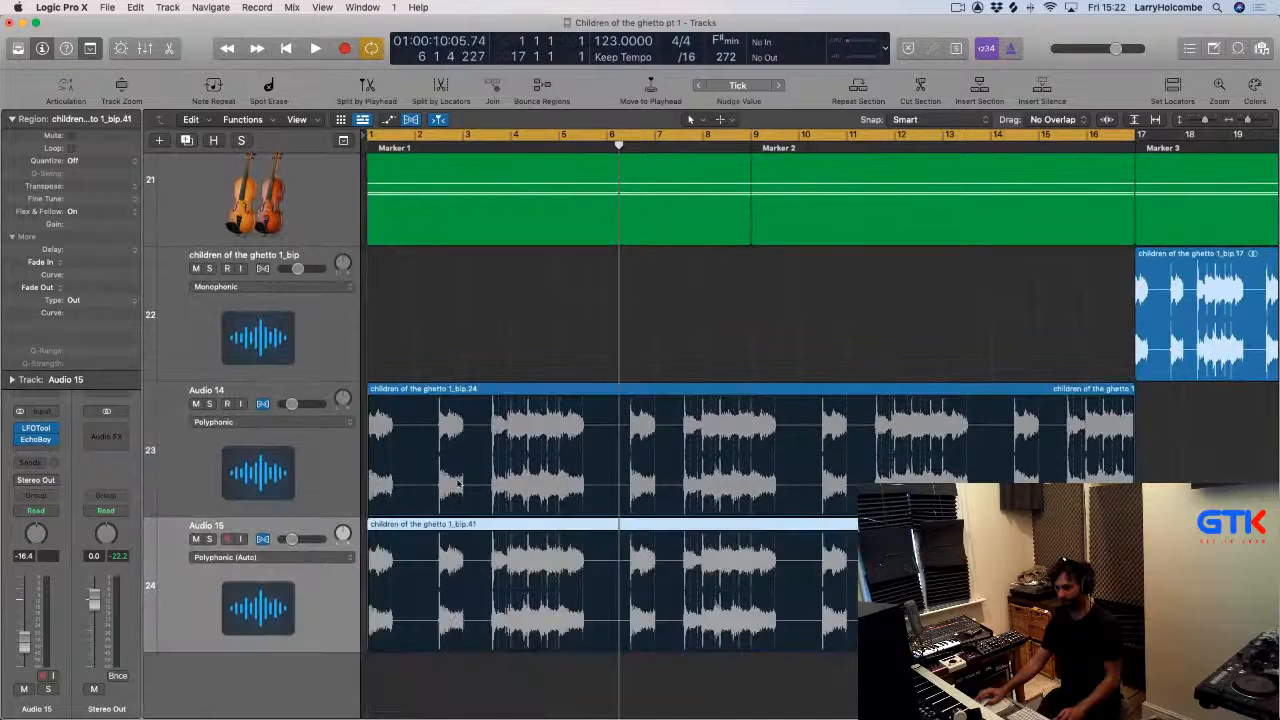
Set Audio 15's flex mode to Tempophone (FX) and turn Flex view off.
{"action": "left_click", "coordinate": [240, 560]}
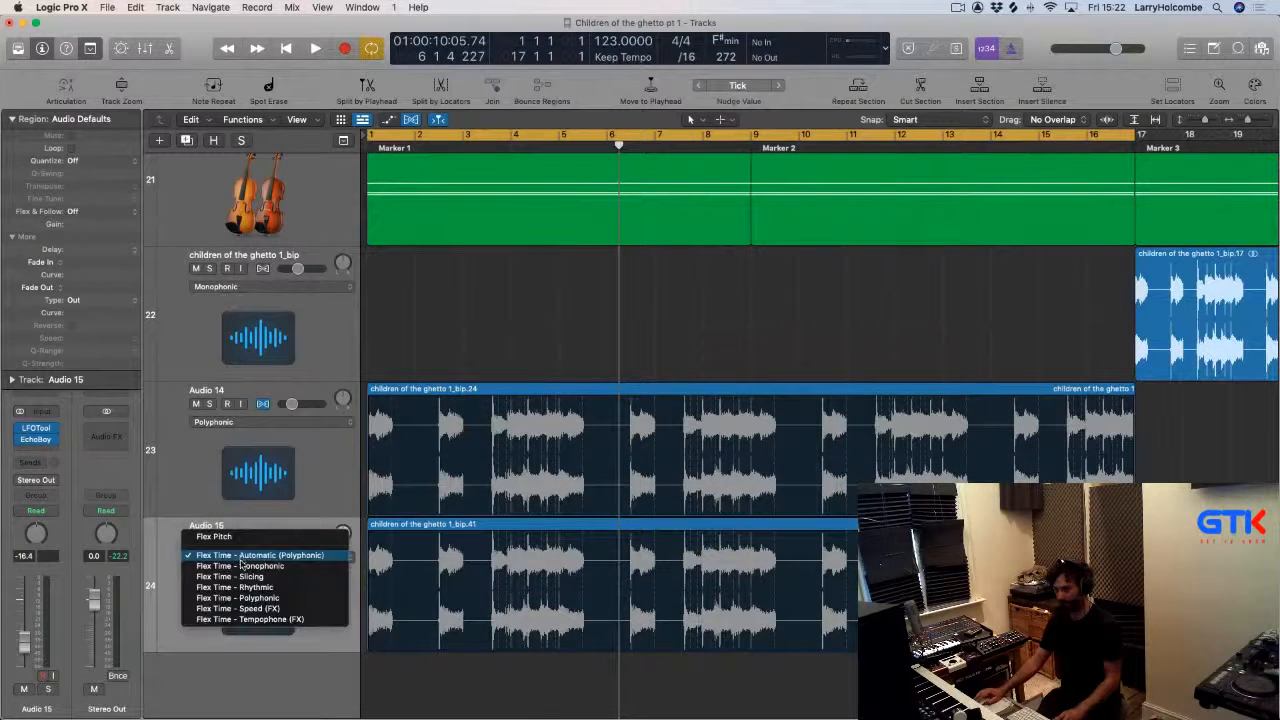
{"action": "left_click", "coordinate": [245, 620]}
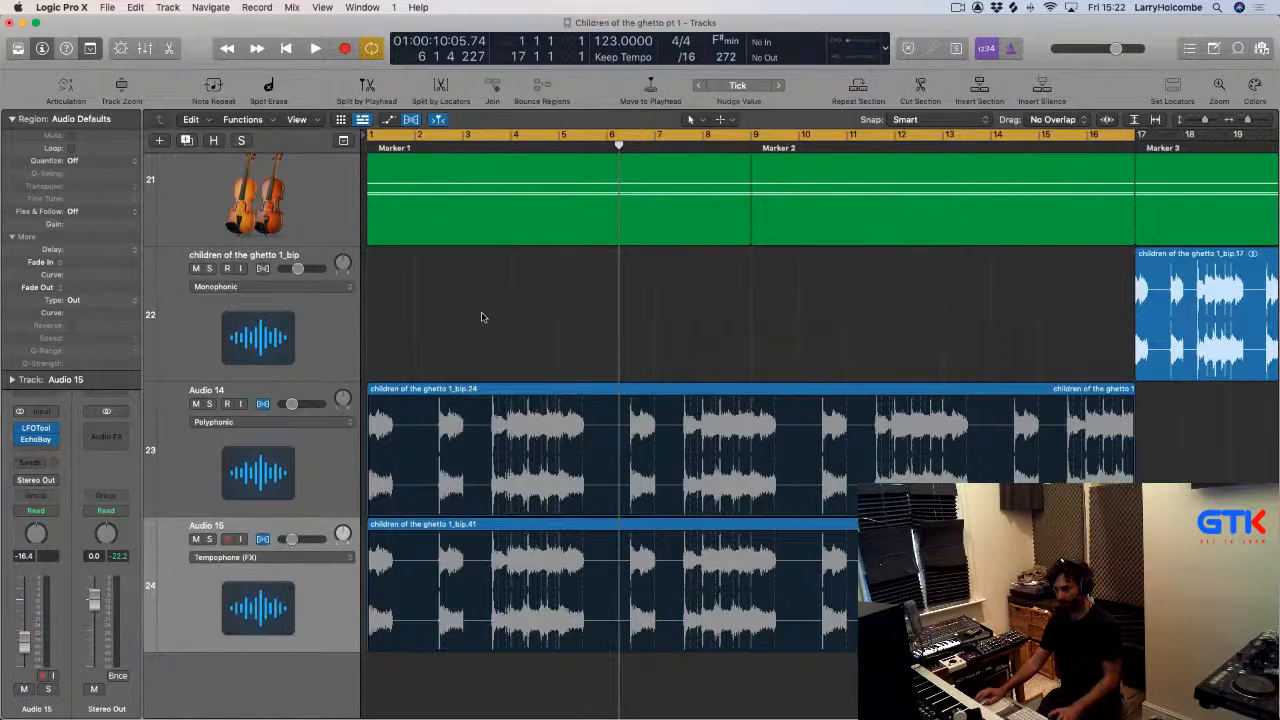
{"action": "key", "text": "space"}
{"action": "mouse_move", "coordinate": [367, 339]}
{"action": "left_mouse_down"}
{"action": "mouse_move", "coordinate": [566, 600]}
{"action": "mouse_move", "coordinate": [612, 620]}
{"action": "left_mouse_up"}
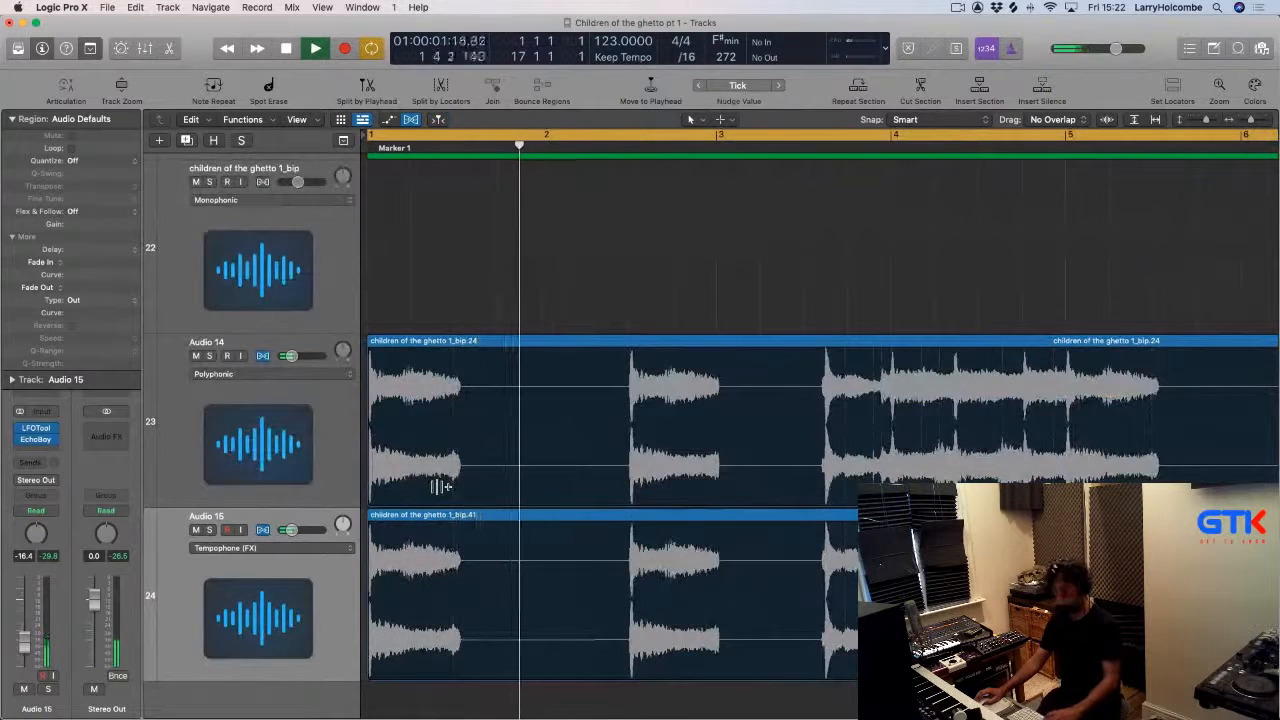
{"action": "key", "text": "super+f"}
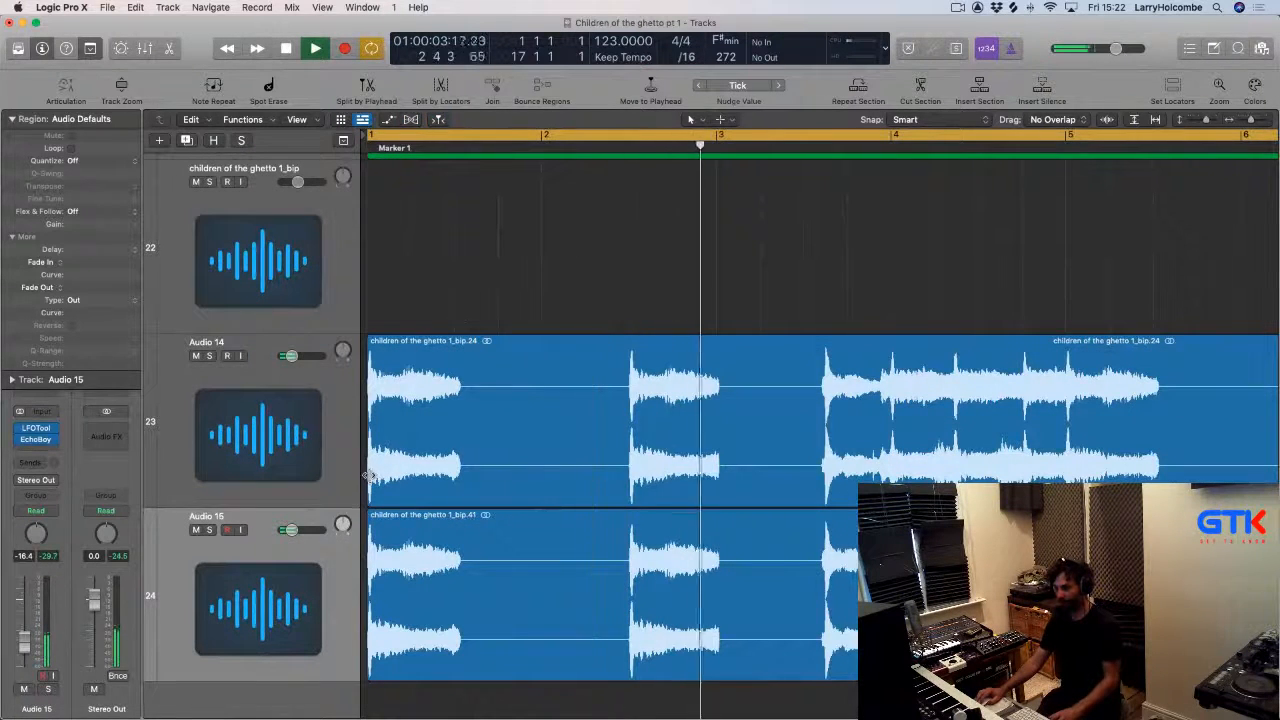
Trim the start of Audio 14's region and slide a chop so it begins at bar 2.
{"action": "left_click_drag", "start_coordinate": [371, 466], "coordinate": [746, 481]}
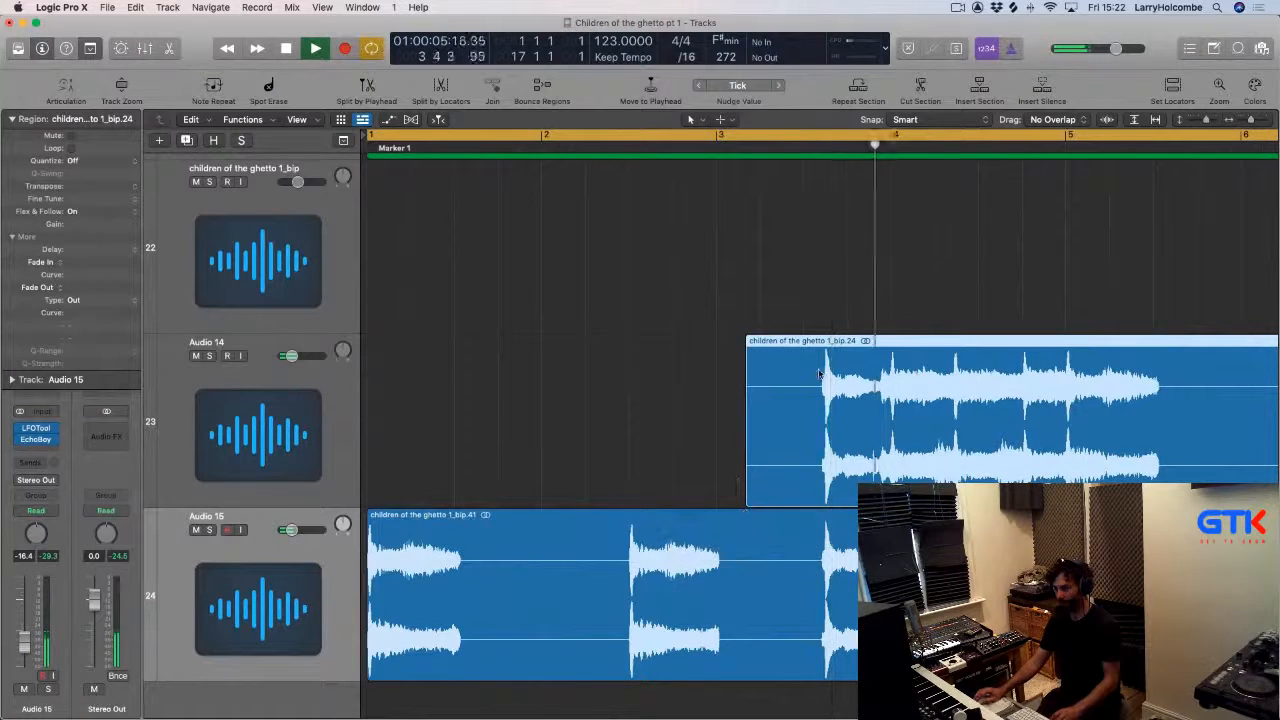
{"action": "left_click_drag", "start_coordinate": [889, 354], "coordinate": [607, 372]}
{"action": "key", "text": "Return"}
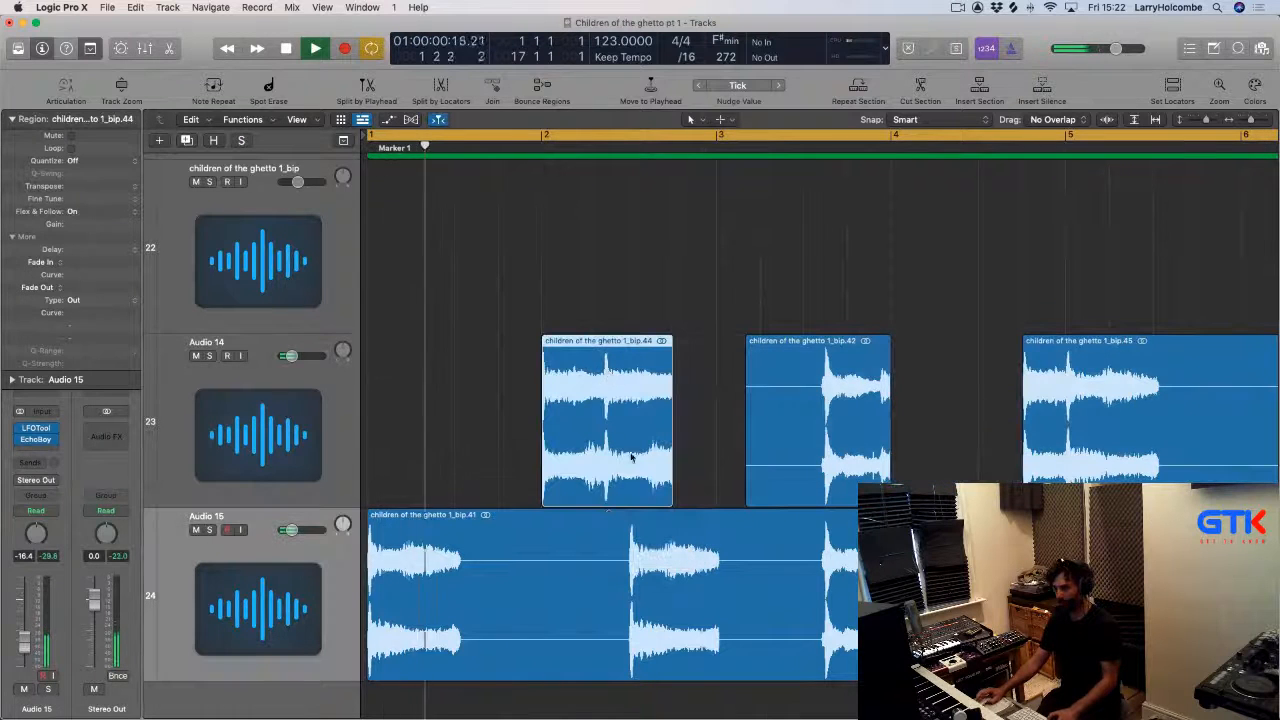
Split Audio 15's region into short chops and delete the unwanted part.
{"action": "left_click_drag", "start_coordinate": [820, 549], "coordinate": [874, 555]}
{"action": "left_click", "coordinate": [865, 558]}
{"action": "left_click_drag", "start_coordinate": [519, 575], "coordinate": [484, 565]}
{"action": "key", "text": "Delete"}
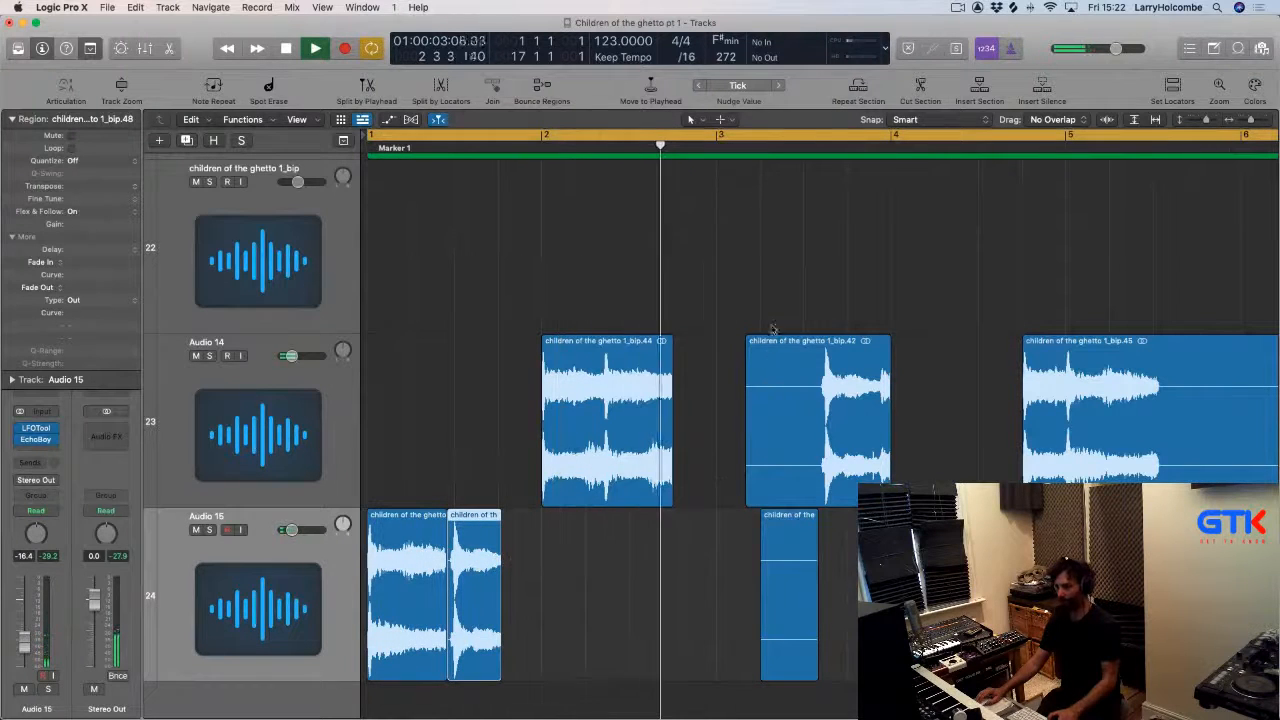
Delete the later chops on both tracks and copy Audio 14's bar 2 chop directly after itself.
{"action": "key", "text": "space"}
{"action": "left_click_drag", "start_coordinate": [772, 301], "coordinate": [1062, 545]}
{"action": "key", "text": "BackSpace"}
{"action": "left_click_drag", "start_coordinate": [628, 404], "coordinate": [759, 415]}
{"action": "key", "text": "space"}
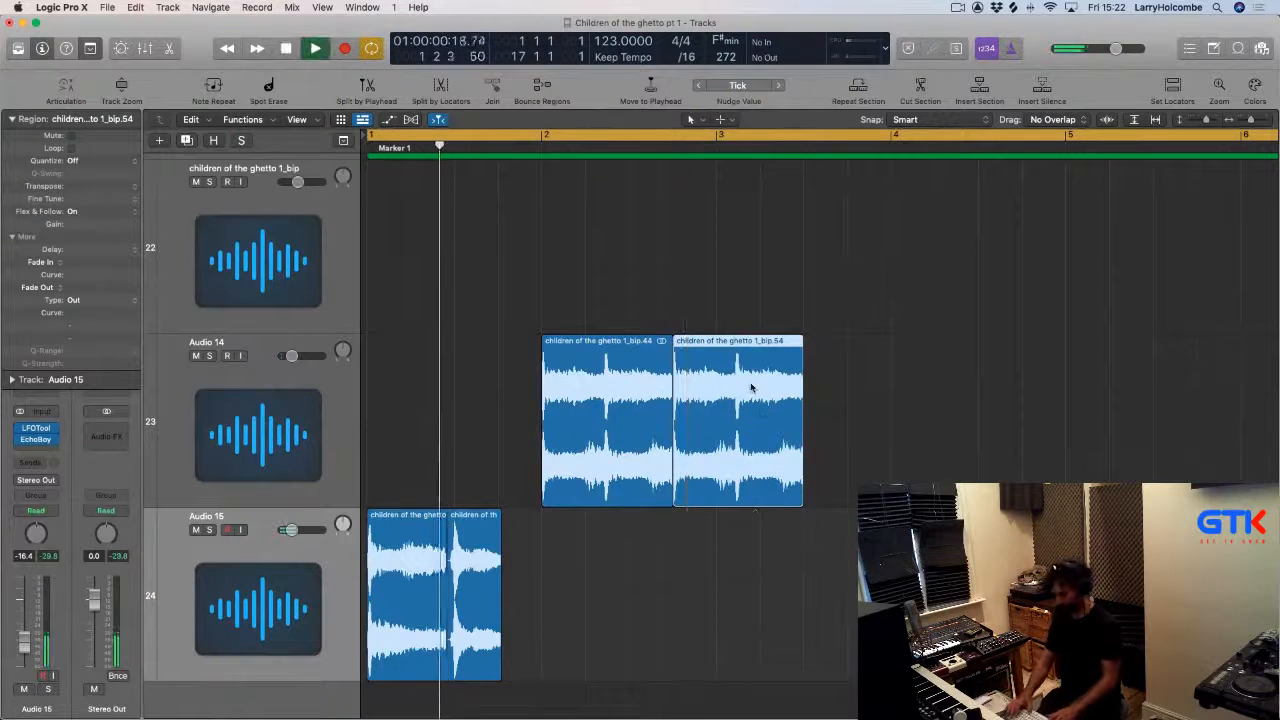
Shorten the second chop on Audio 14 by deleting its tail.
{"action": "key", "text": "super+Up"}
{"action": "key", "text": "super+Up"}
{"action": "key", "text": "super+Up"}
{"action": "key", "text": "super+Up"}
{"action": "key", "text": "super+Up"}
{"action": "key", "text": "super+Up"}
{"action": "key", "text": "super+Up"}
{"action": "key", "text": "super+Up"}
{"action": "key", "text": "super+Up"}
{"action": "key", "text": "super+Up"}
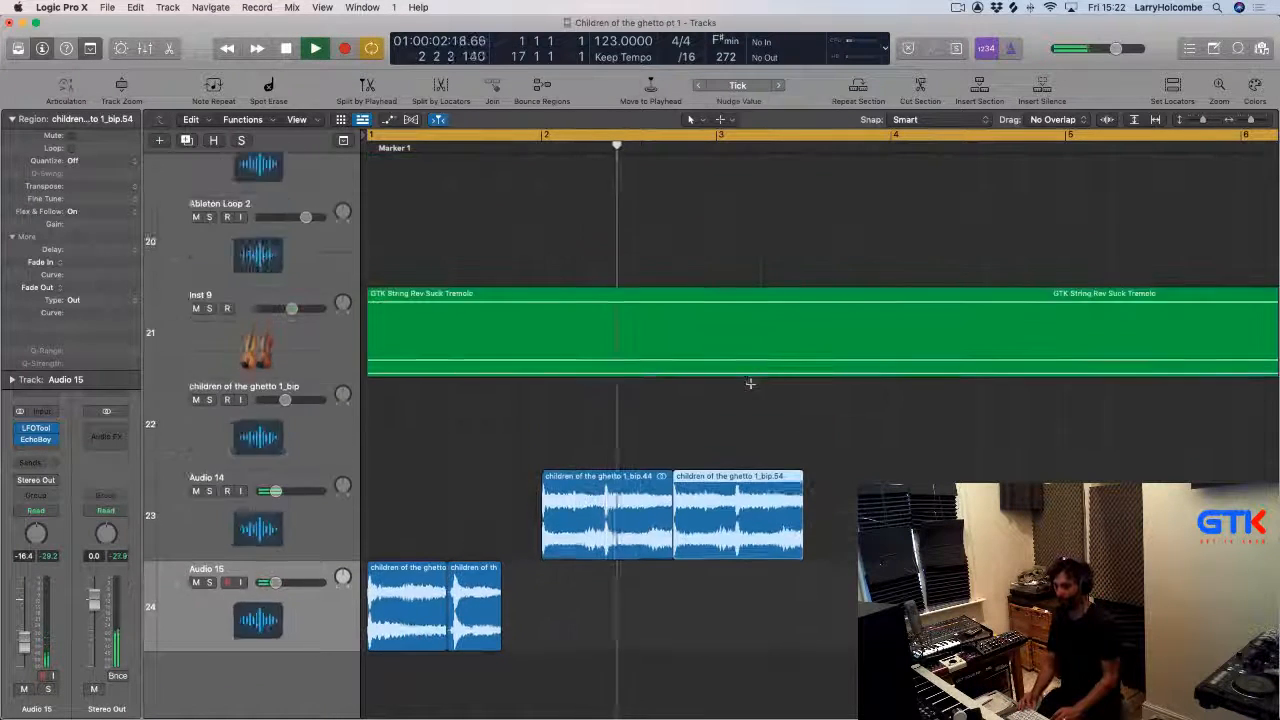
{"action": "left_click", "coordinate": [688, 474]}
{"action": "key", "text": "space"}
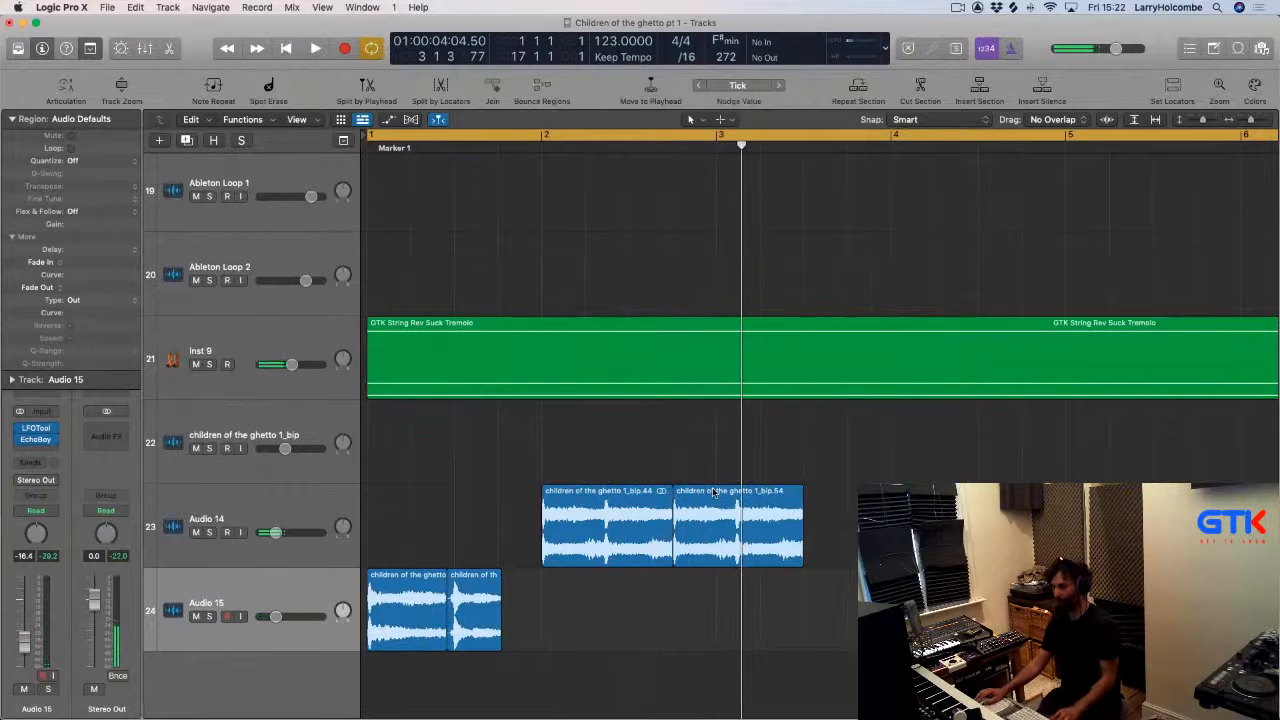
{"action": "left_click_drag", "start_coordinate": [714, 490], "coordinate": [864, 506]}
{"action": "key", "text": "Delete"}
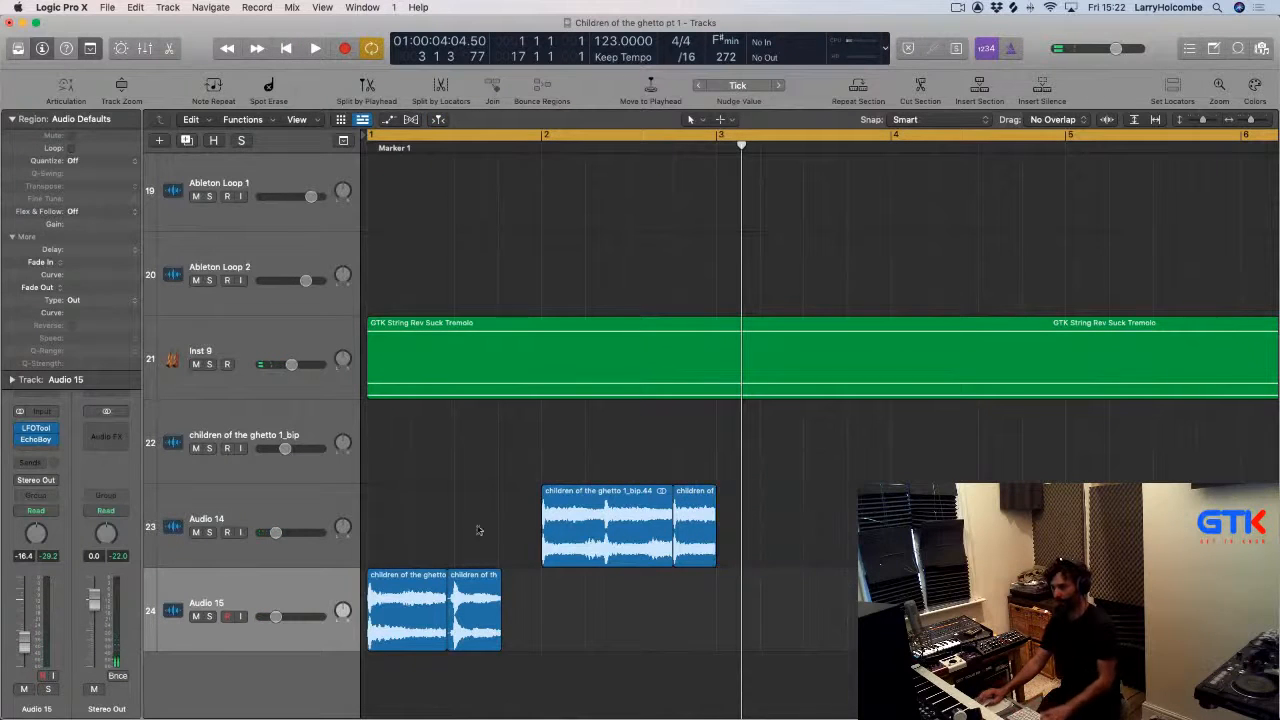
Copy the chops on Audio 14 and Audio 15 two bars later to repeat the alternating pattern.
{"action": "left_click_drag", "start_coordinate": [397, 490], "coordinate": [726, 625]}
{"action": "left_click_drag", "start_coordinate": [381, 597], "coordinate": [731, 607]}
{"action": "key", "text": "space"}
Open the mixer to check the track channel strips and close it again.
{"action": "scroll", "coordinate": [742, 606], "scroll_direction": "down", "scroll_amount": 3}
{"action": "scroll", "coordinate": [742, 606], "scroll_direction": "down", "scroll_amount": 3}
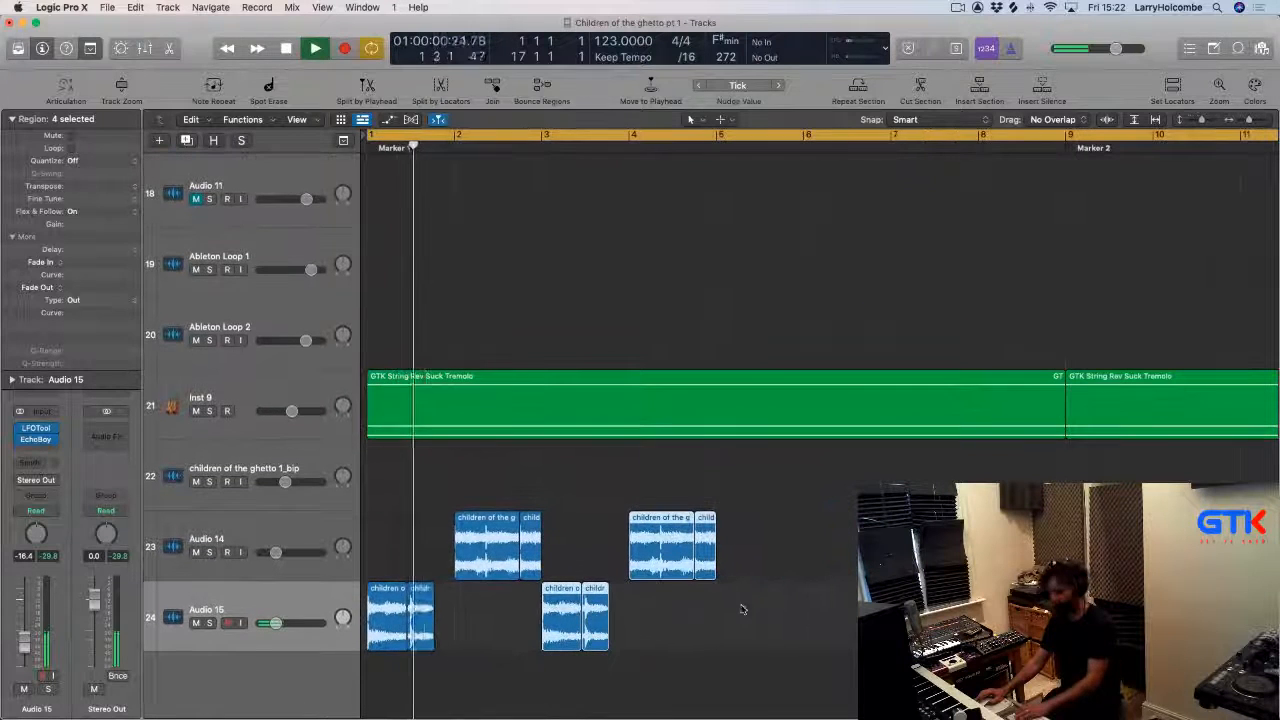
{"action": "left_click", "coordinate": [437, 320]}
{"action": "key", "text": "super+Up"}
{"action": "key", "text": "super+Up"}
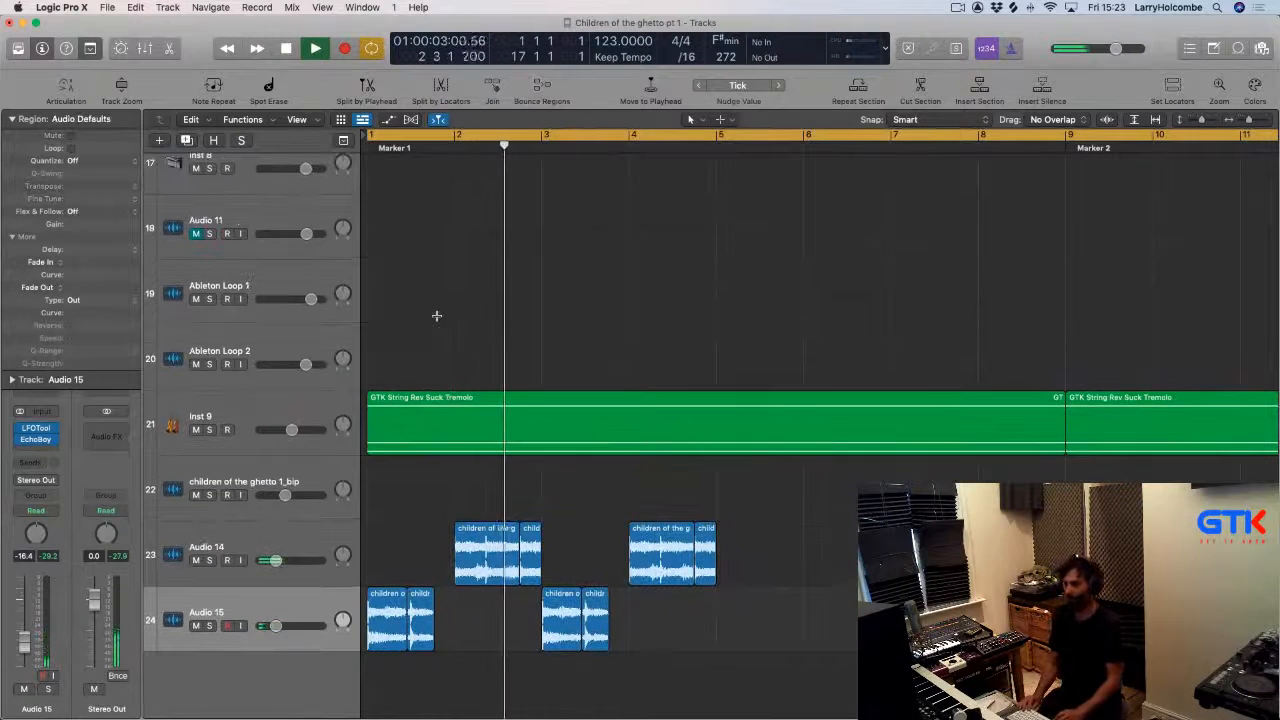
{"action": "key", "text": "x"}
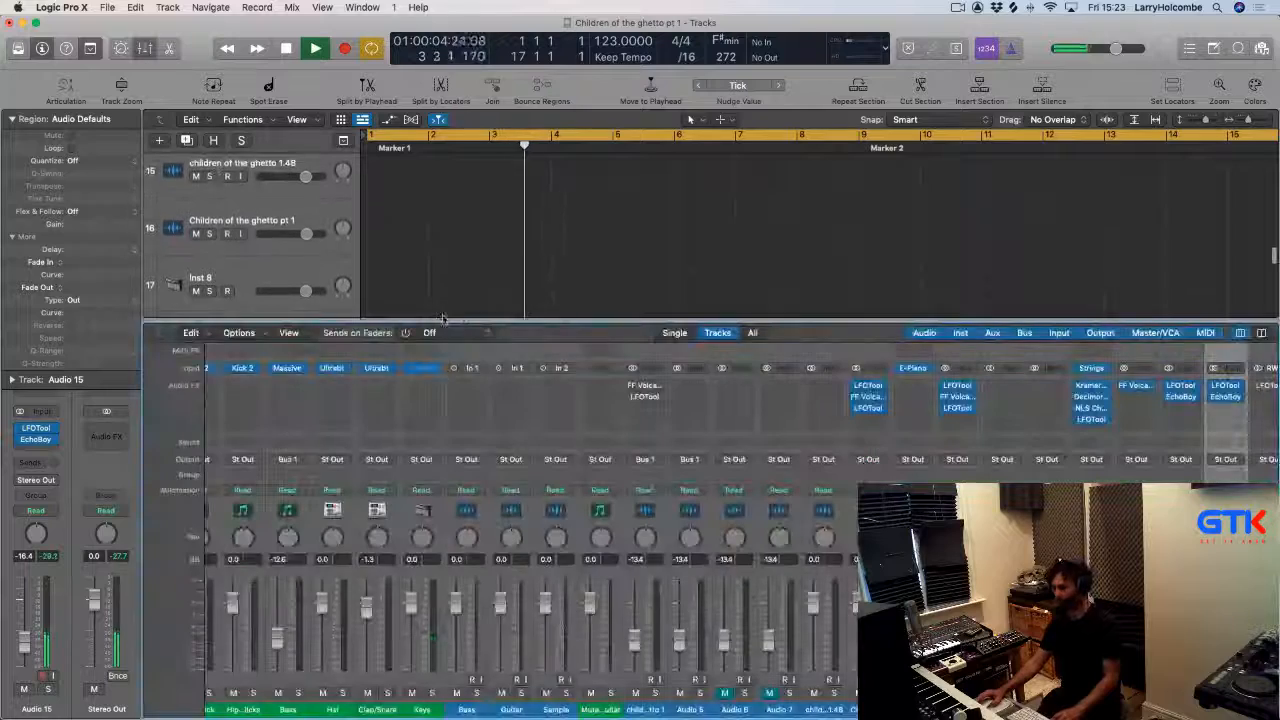
{"action": "scroll", "coordinate": [1037, 414], "scroll_direction": "right", "scroll_amount": 1}
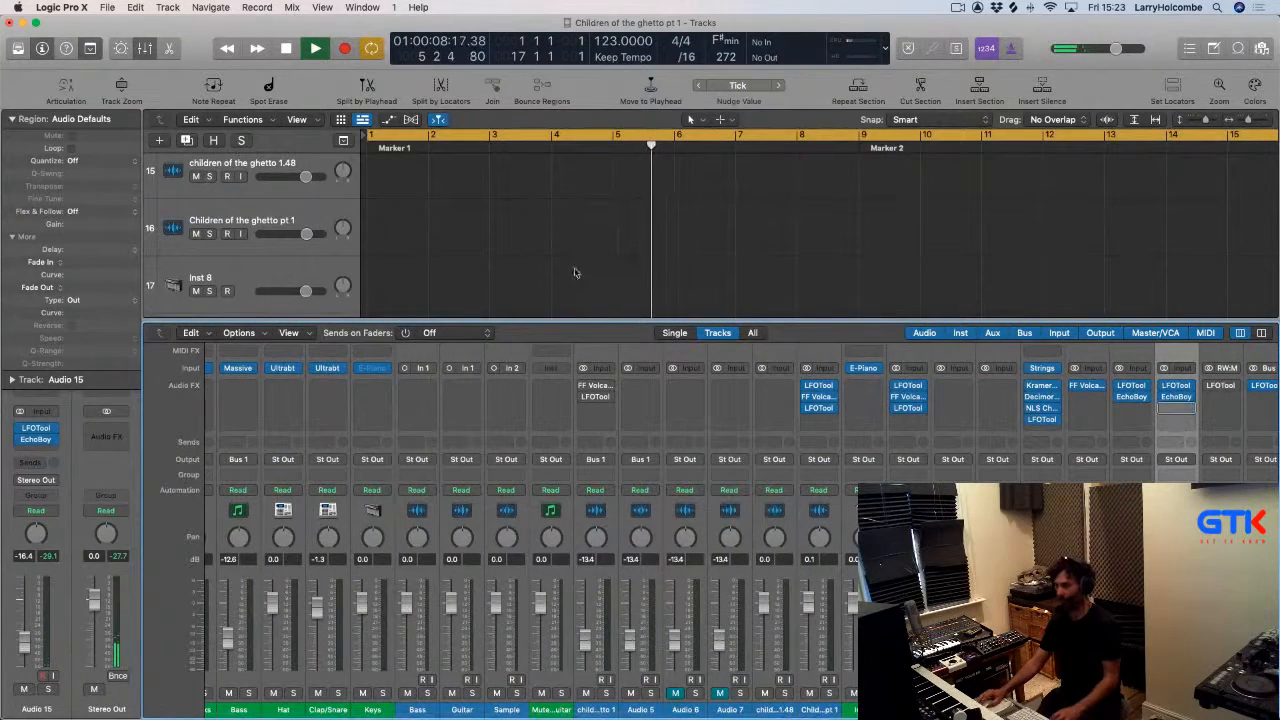
{"action": "key", "text": "x"}
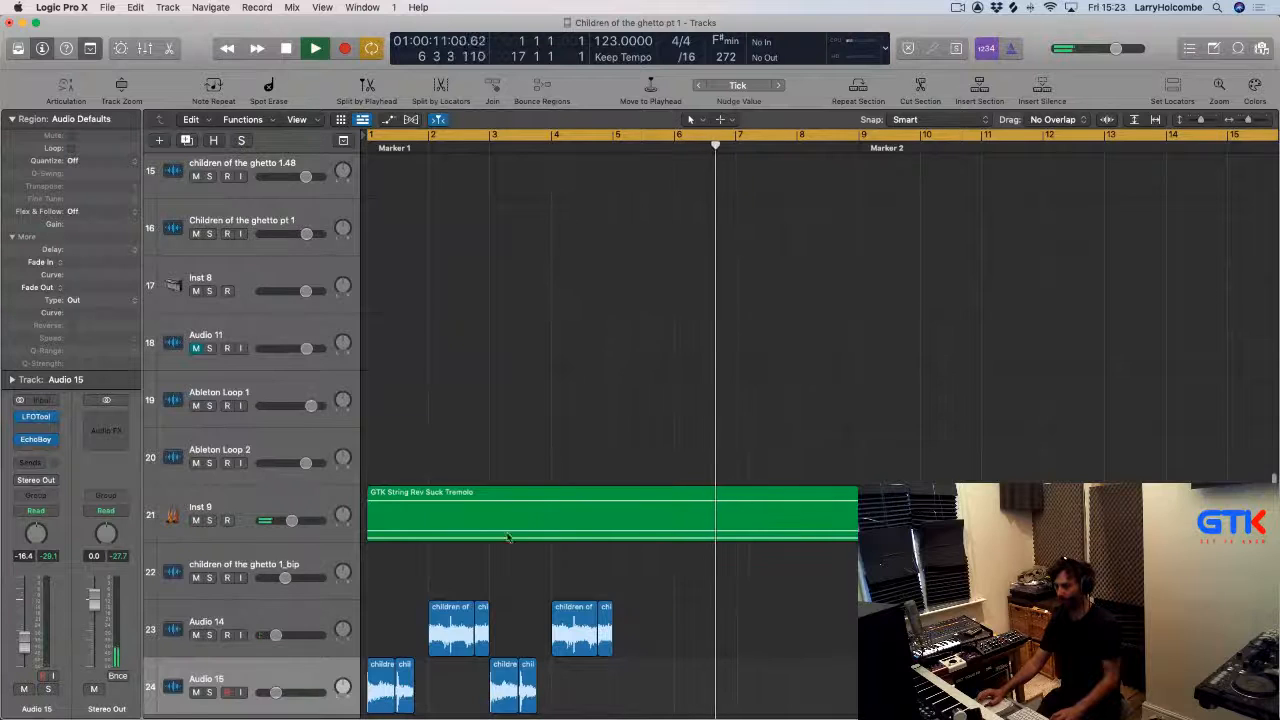
Select the chops on both tracks and repeat the alternating pattern through bar 8.
{"action": "left_click_drag", "start_coordinate": [674, 576], "coordinate": [627, 682]}
{"action": "scroll", "coordinate": [627, 682], "scroll_direction": "down", "scroll_amount": 3}
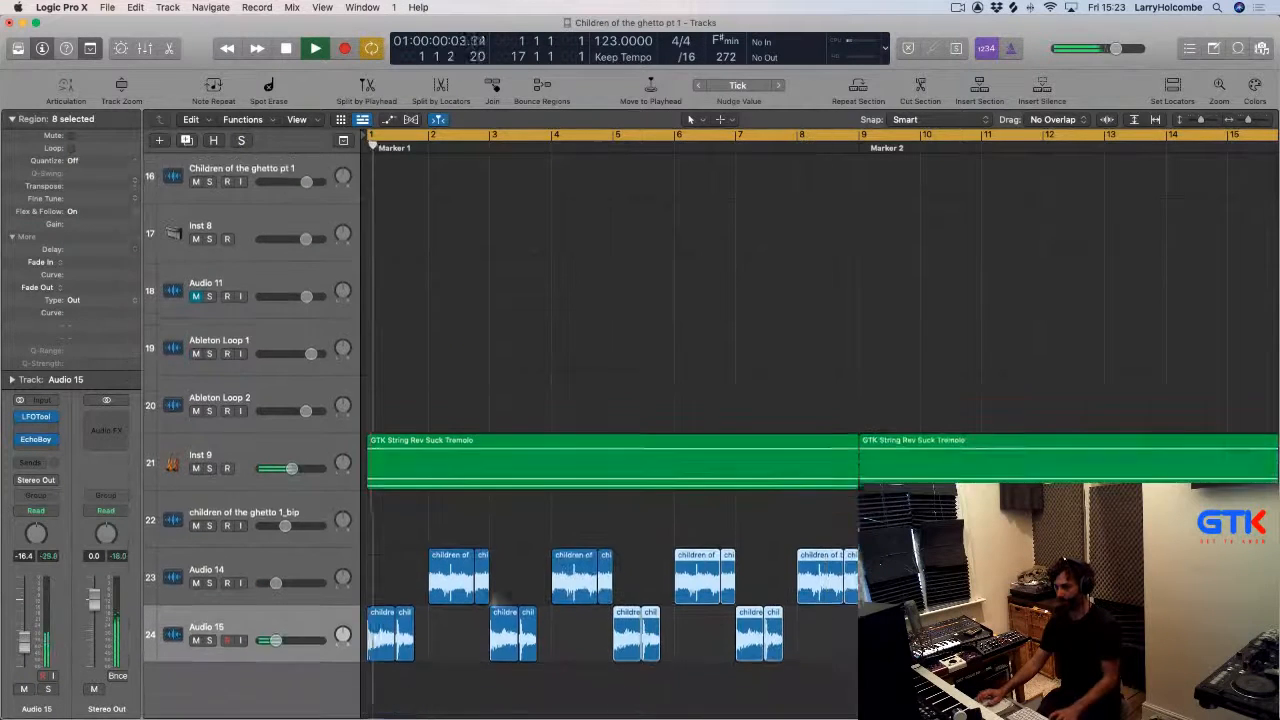
Select the chops on Audio 14 and Audio 15 and copy them to bar 9 to continue the alternating pattern.
{"action": "left_click_drag", "start_coordinate": [368, 523], "coordinate": [870, 658]}
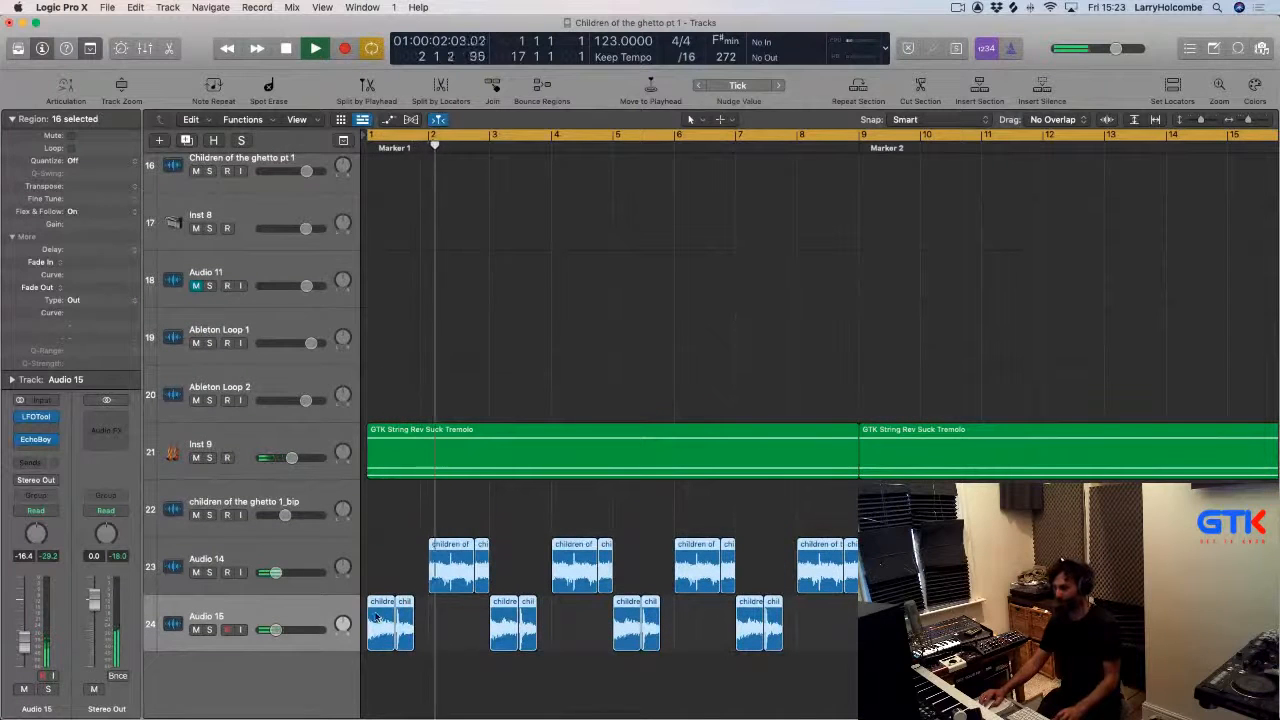
{"action": "left_click_drag", "start_coordinate": [387, 617], "coordinate": [878, 624]}
Copy an Ableton Loop region to the song start on a new track, Audio 16.
{"action": "scroll", "coordinate": [878, 624], "scroll_direction": "down", "scroll_amount": 5}
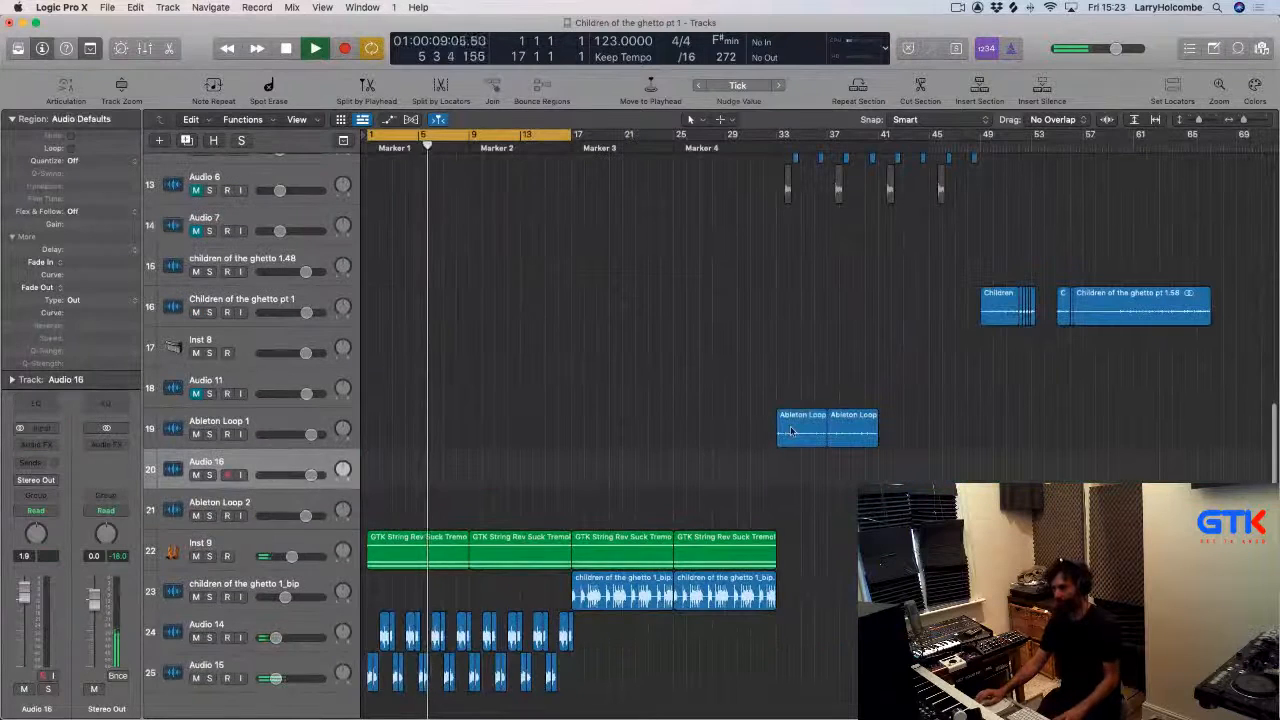
{"action": "left_click_drag", "start_coordinate": [790, 431], "coordinate": [377, 471]}
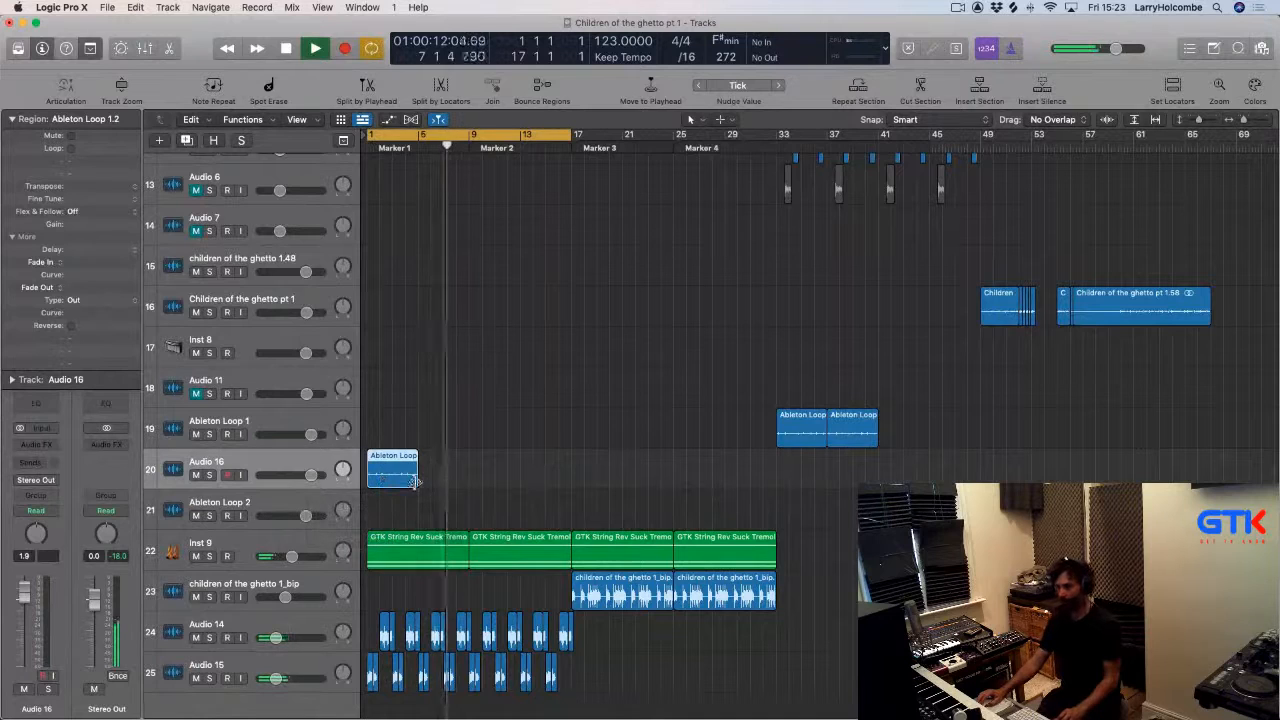
Show track automation and play back the chops on Audio 14 and Audio 15.
{"action": "key", "text": "a"}
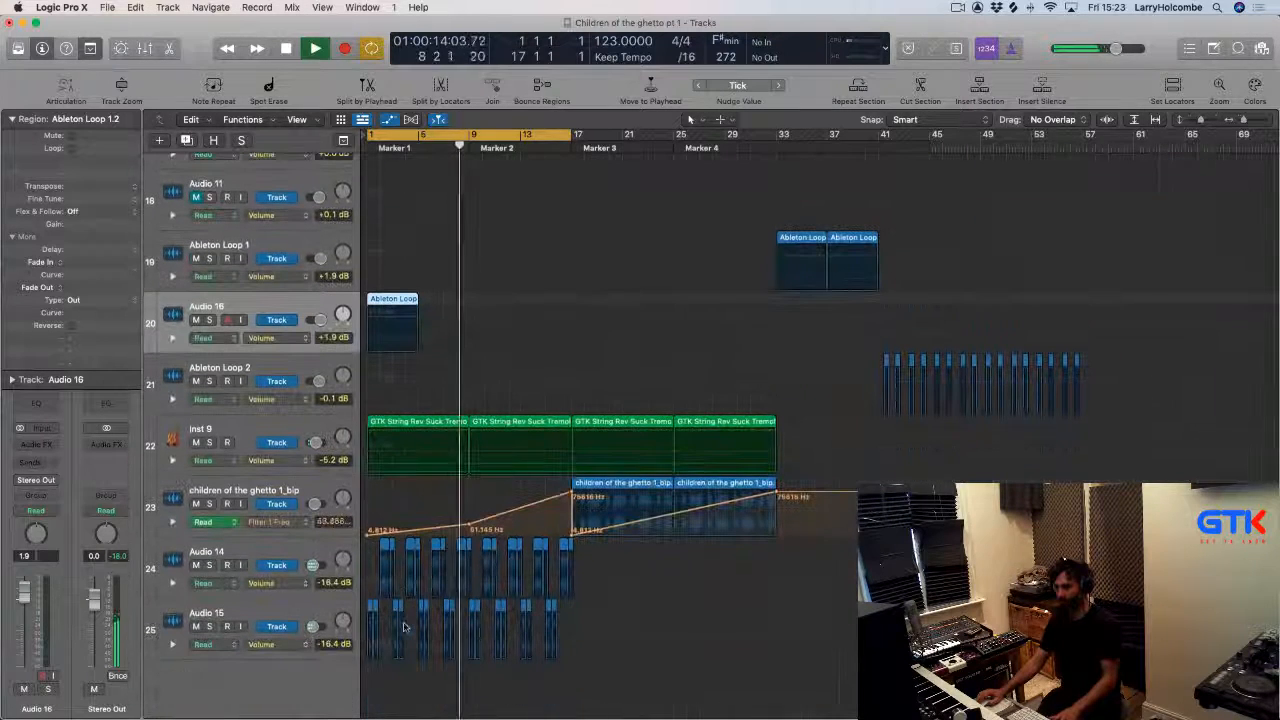
{"action": "key", "text": "space"}
{"action": "left_click", "coordinate": [248, 597]}
{"action": "left_click", "coordinate": [265, 610], "text": "shift"}
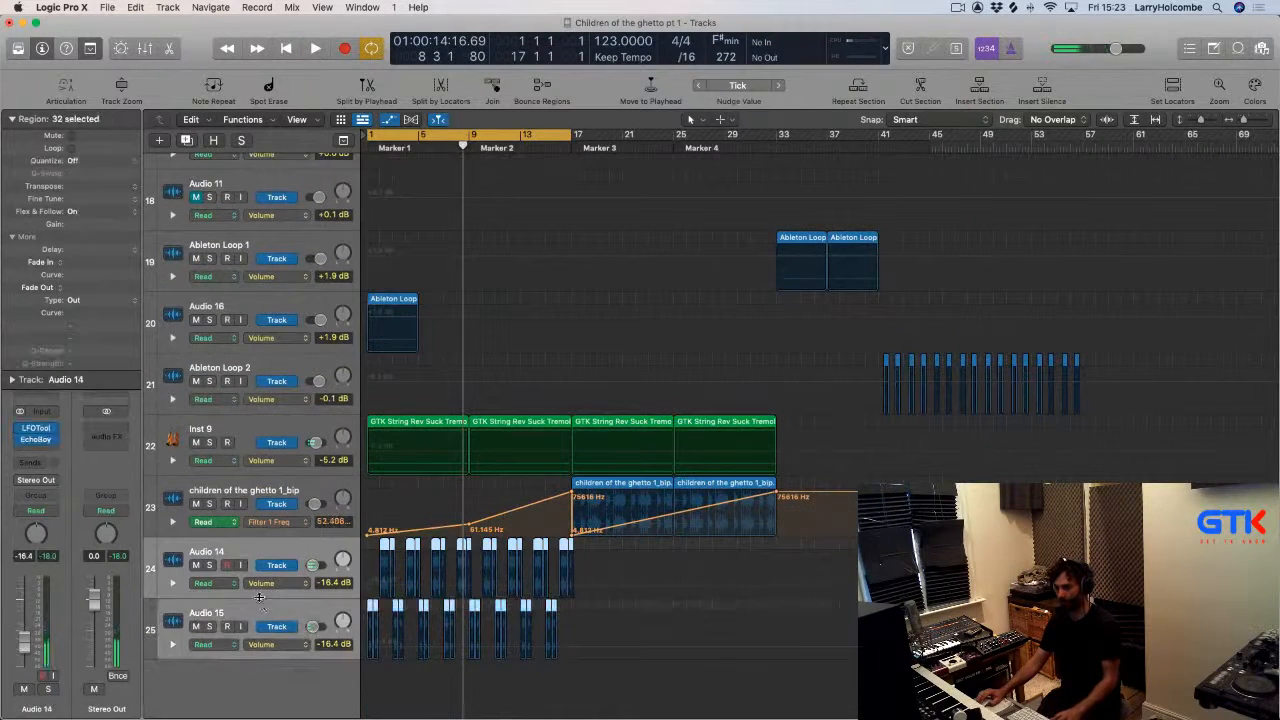
{"action": "key", "text": "z"}
{"action": "key", "text": "space"}
Open and close the mixer while playing back the arrangement.
{"action": "key", "text": "x"}
{"action": "scroll", "coordinate": [724, 428], "scroll_direction": "right", "scroll_amount": 2}
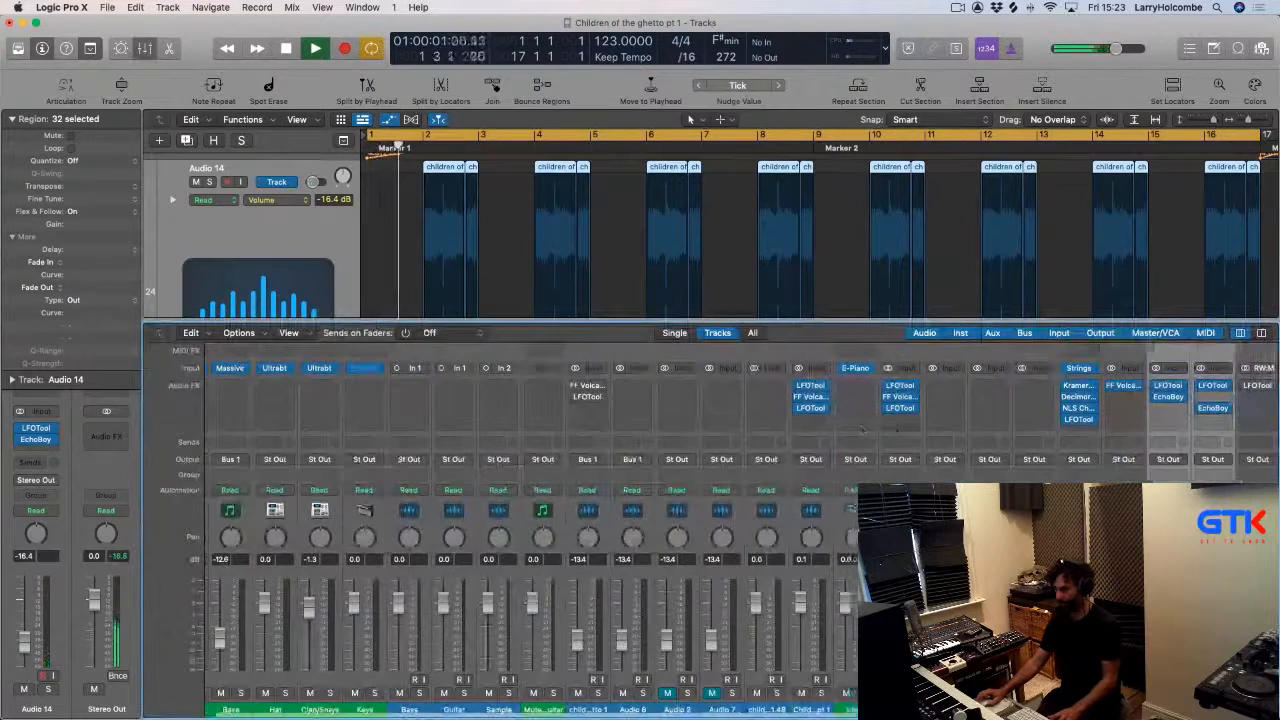
{"action": "key", "text": "Up"}
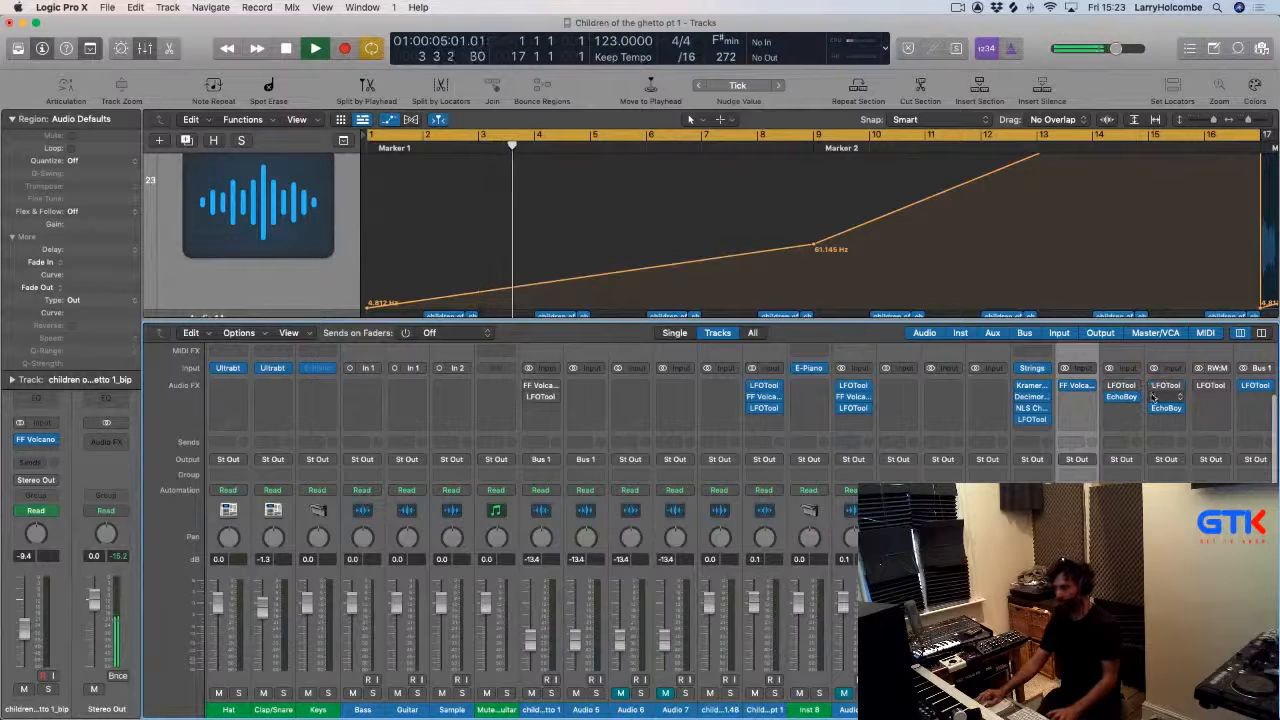
{"action": "key", "text": "space"}
{"action": "key", "text": "x"}
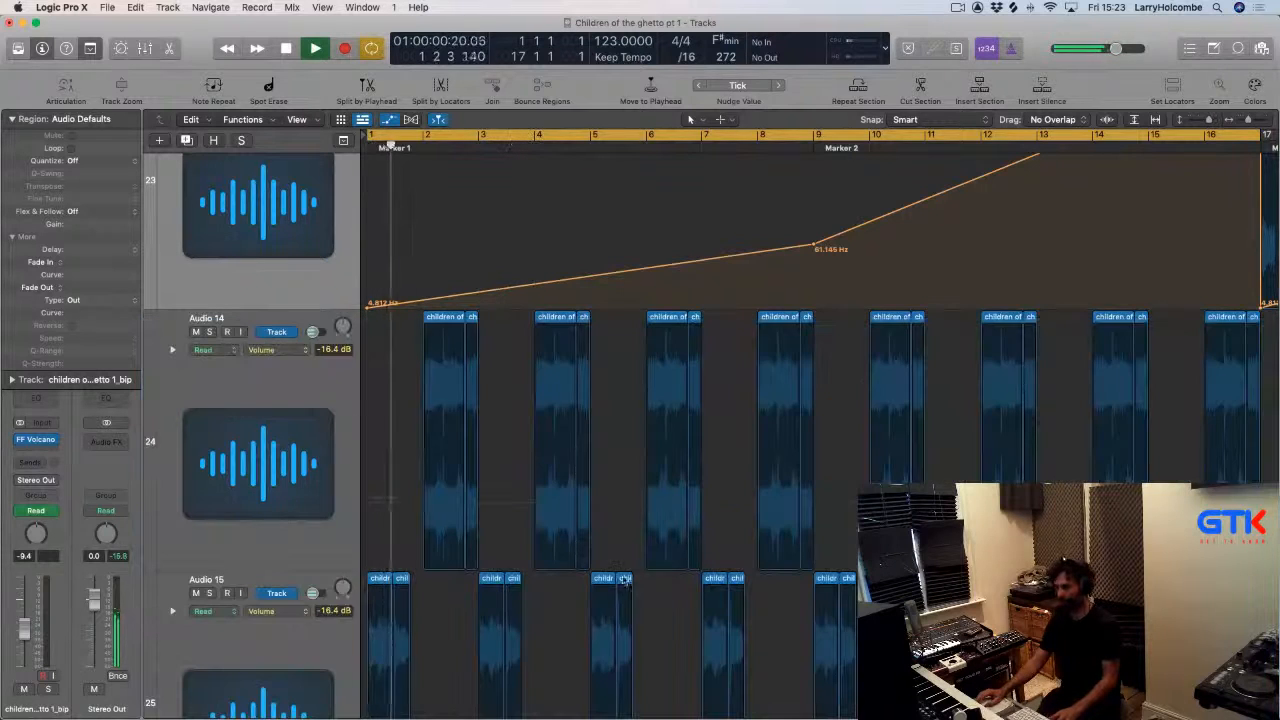
{"action": "key", "text": "x"}
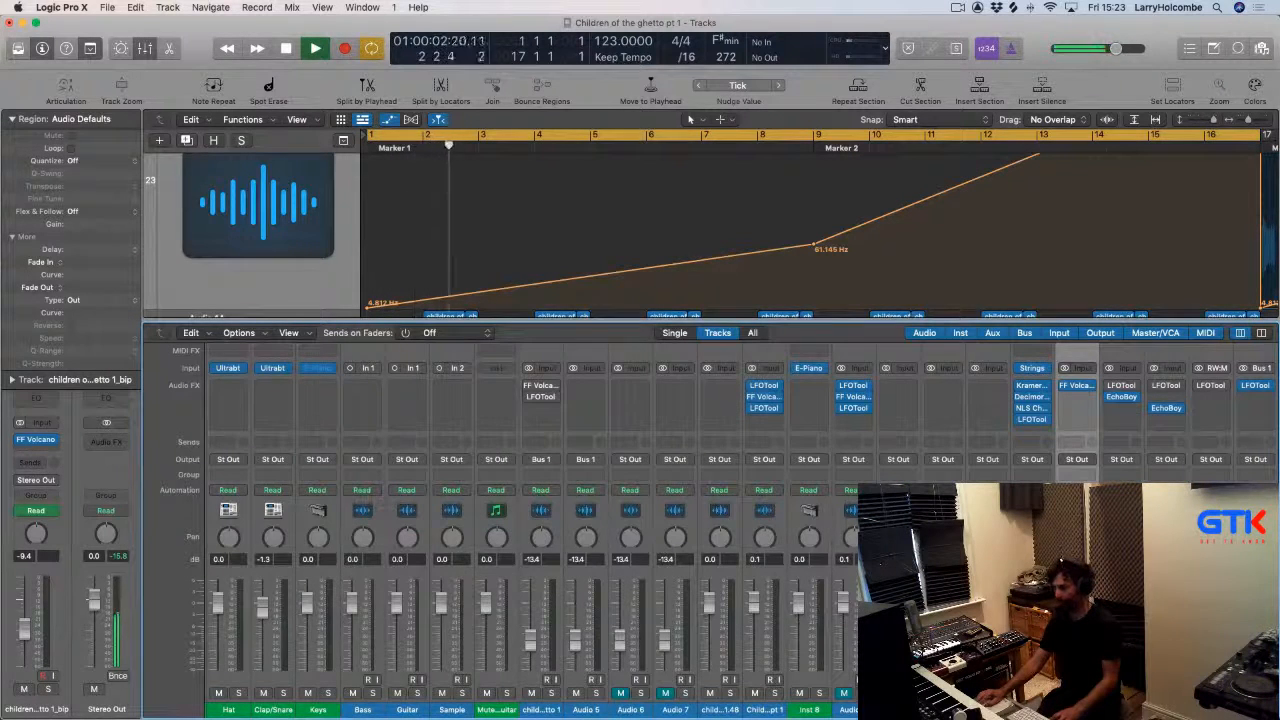
{"action": "key", "text": "x"}
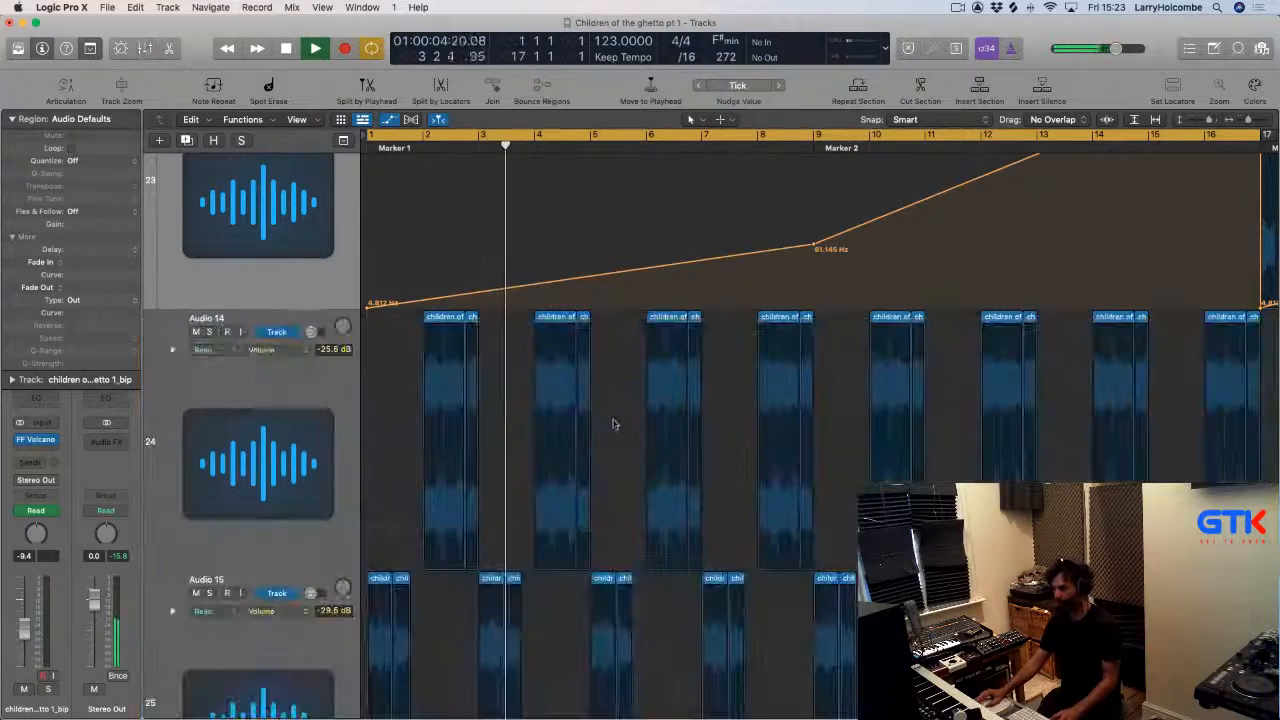
Zoom out and turn on Flex for Audio 16 in Speed (FX) mode.
{"action": "key", "text": "super+Left"}
{"action": "key", "text": "super+Left"}
{"action": "key", "text": "super+Up"}
{"action": "key", "text": "super+Up"}
{"action": "key", "text": "super+Up"}
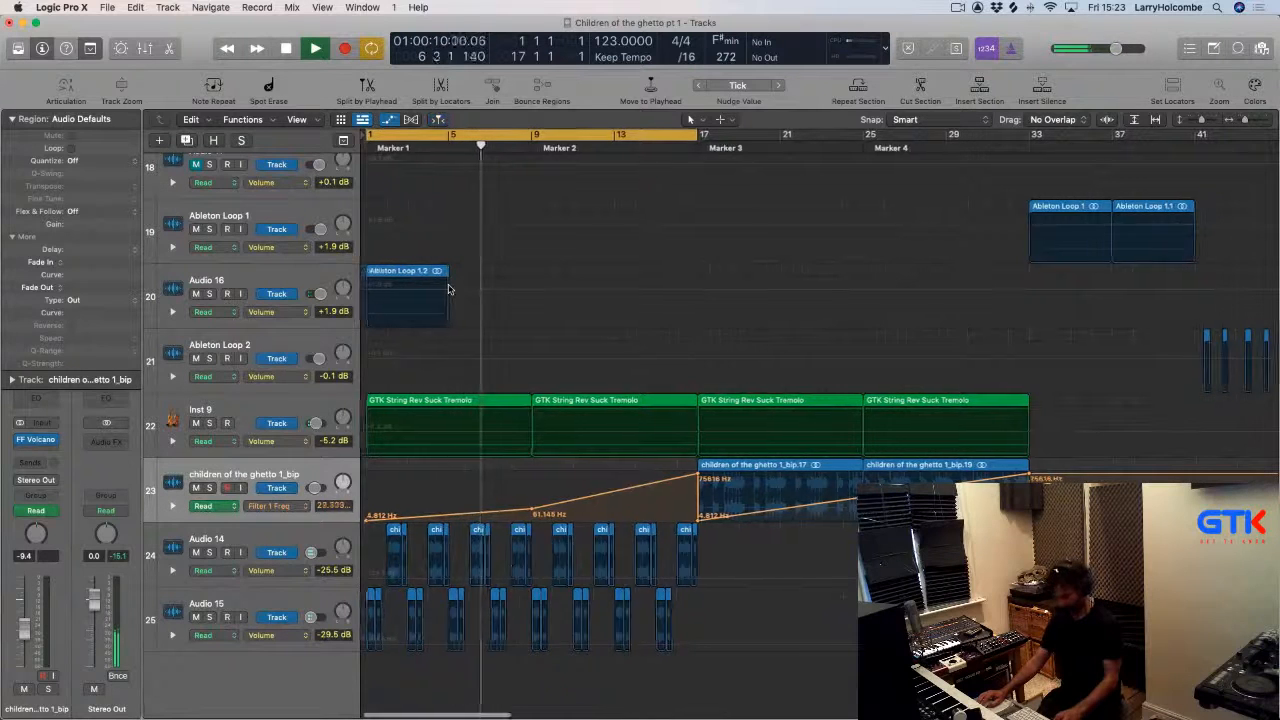
{"action": "key", "text": "super+f"}
{"action": "left_click", "coordinate": [279, 310]}
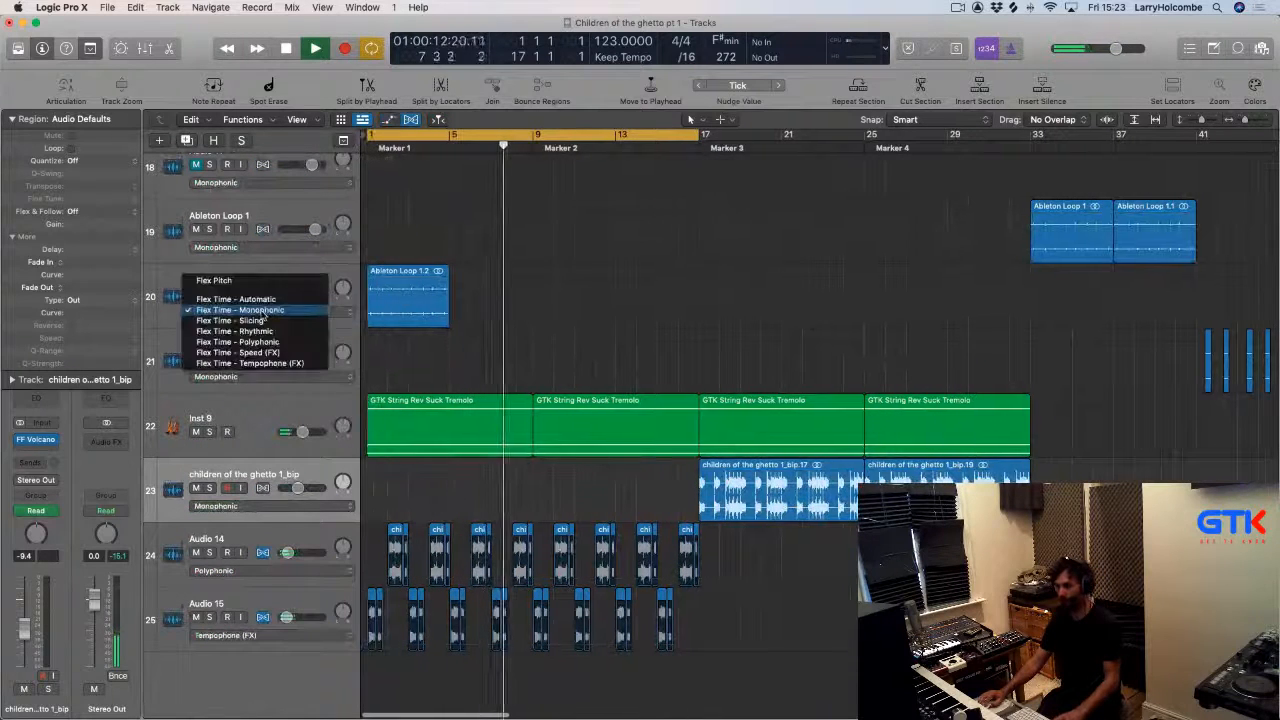
{"action": "left_click", "coordinate": [447, 321]}
{"action": "left_click_drag", "start_coordinate": [447, 321], "coordinate": [699, 320]}
{"action": "key", "text": "Delete"}
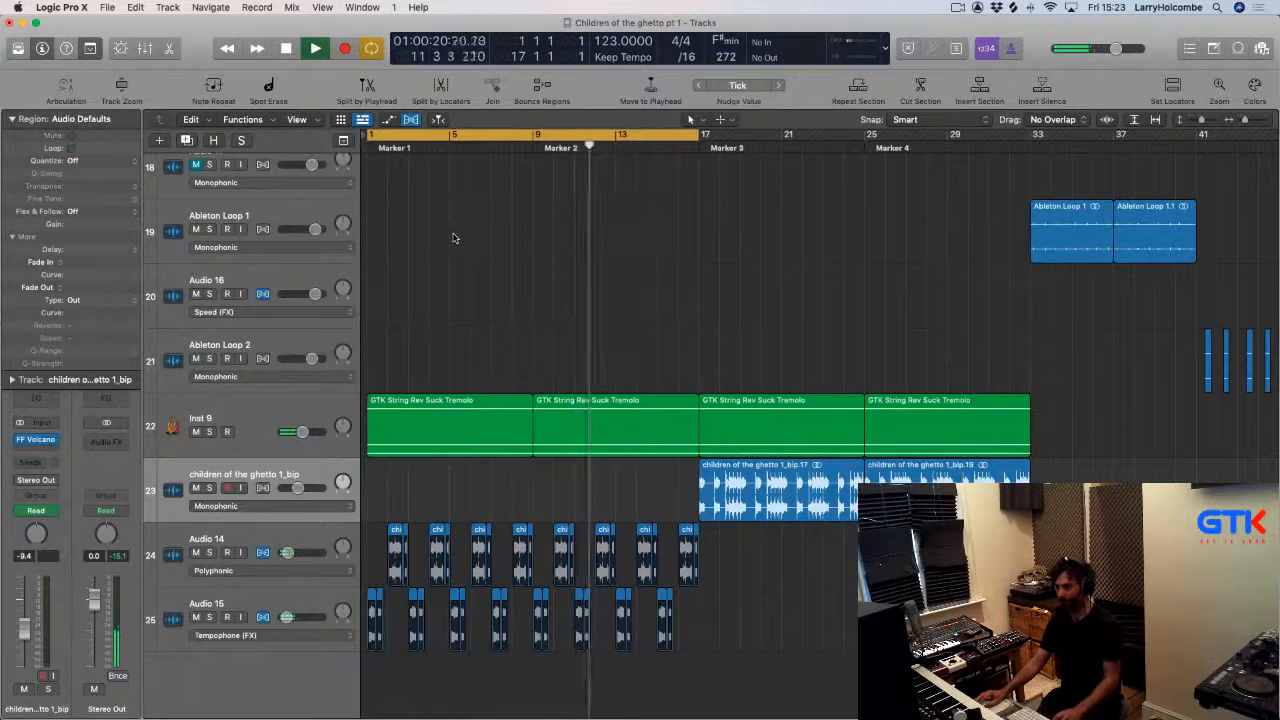
{"action": "key", "text": "super+z"}
{"action": "key", "text": "super+z"}
Stretch the Ableton Loop region on Audio 16 so it ends at bar 17.
{"action": "left_click", "coordinate": [452, 237]}
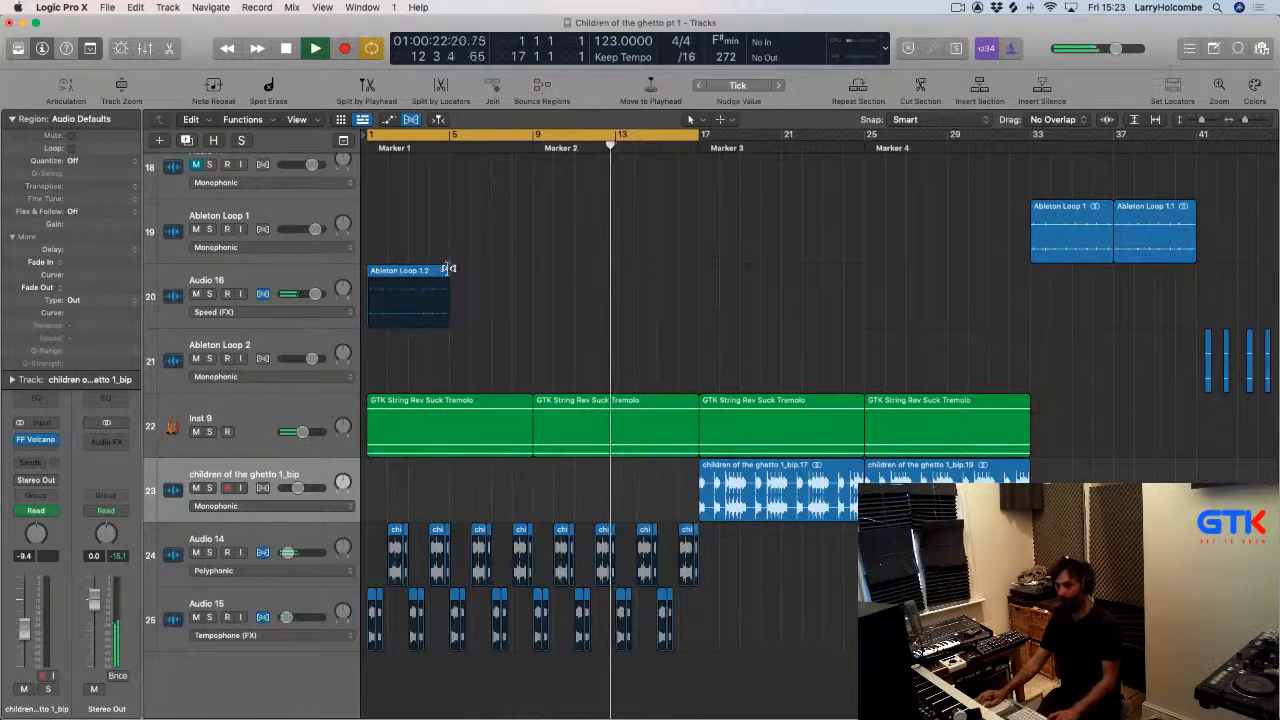
{"action": "left_click_drag", "start_coordinate": [449, 269], "coordinate": [699, 274]}
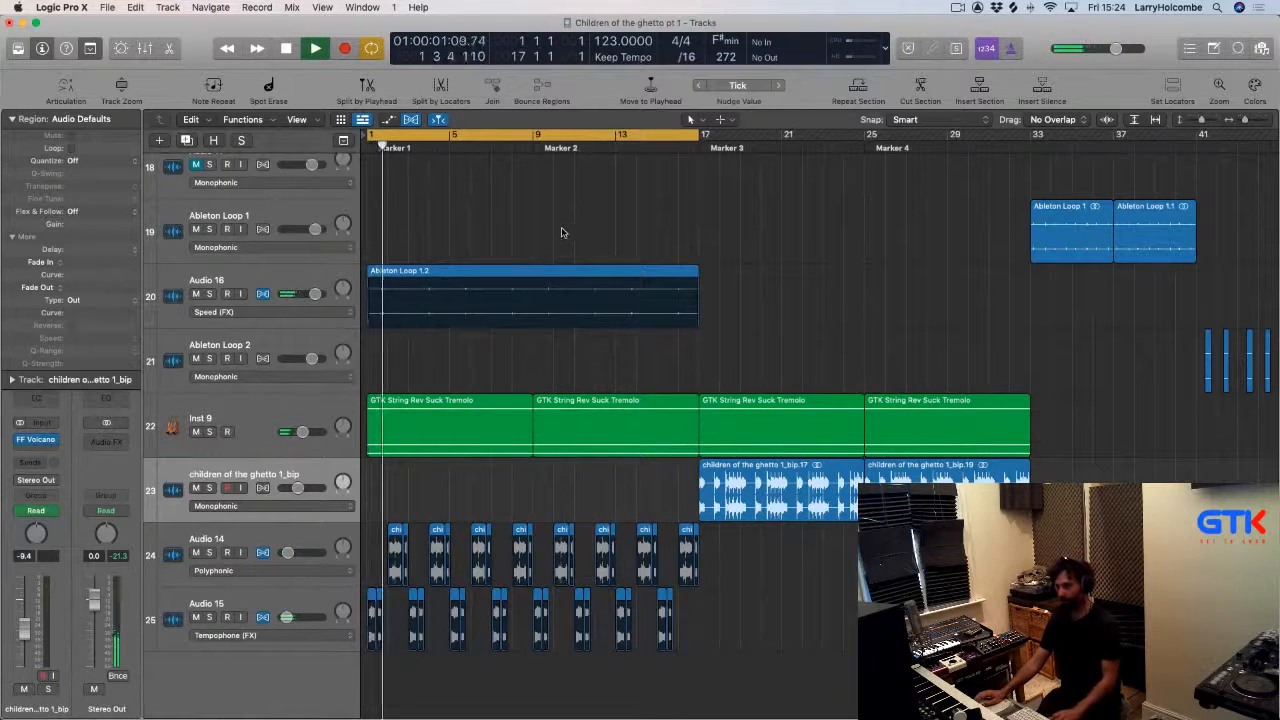
Switch Audio 16's flex mode to Flex Time - Tempophone (FX).
{"action": "key", "text": "x"}
{"action": "key", "text": "x"}
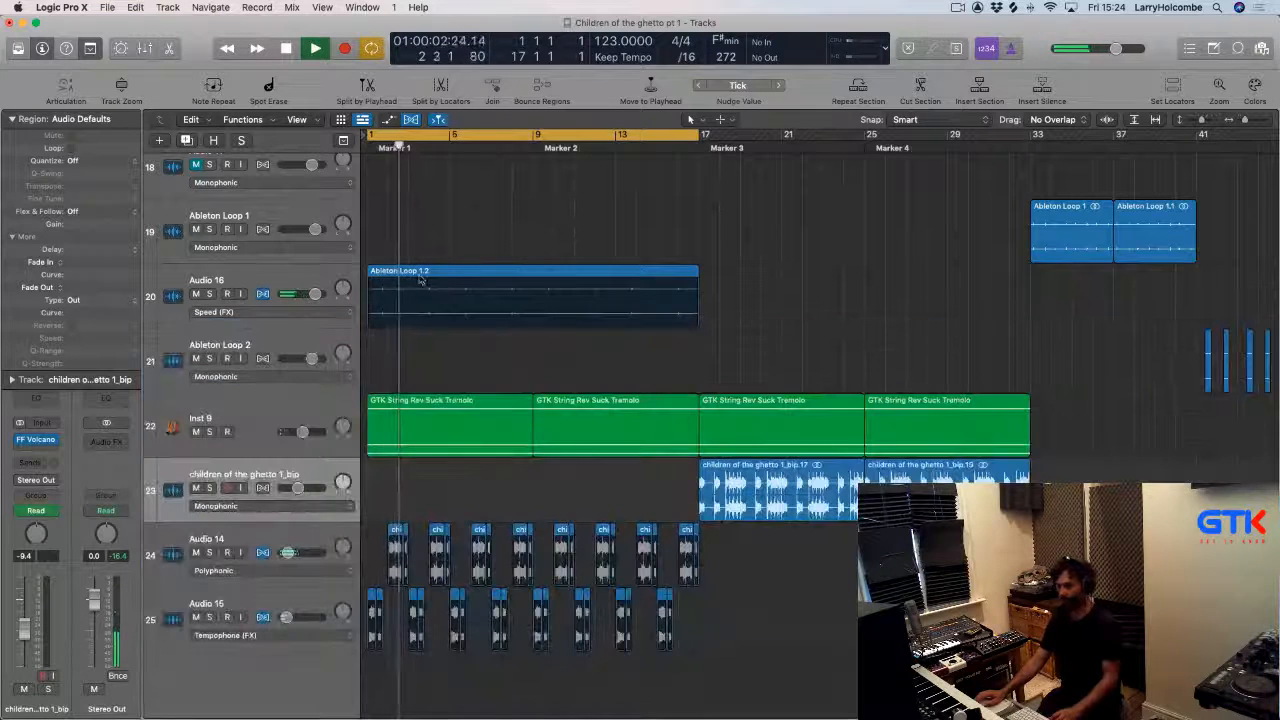
{"action": "left_click", "coordinate": [276, 313]}
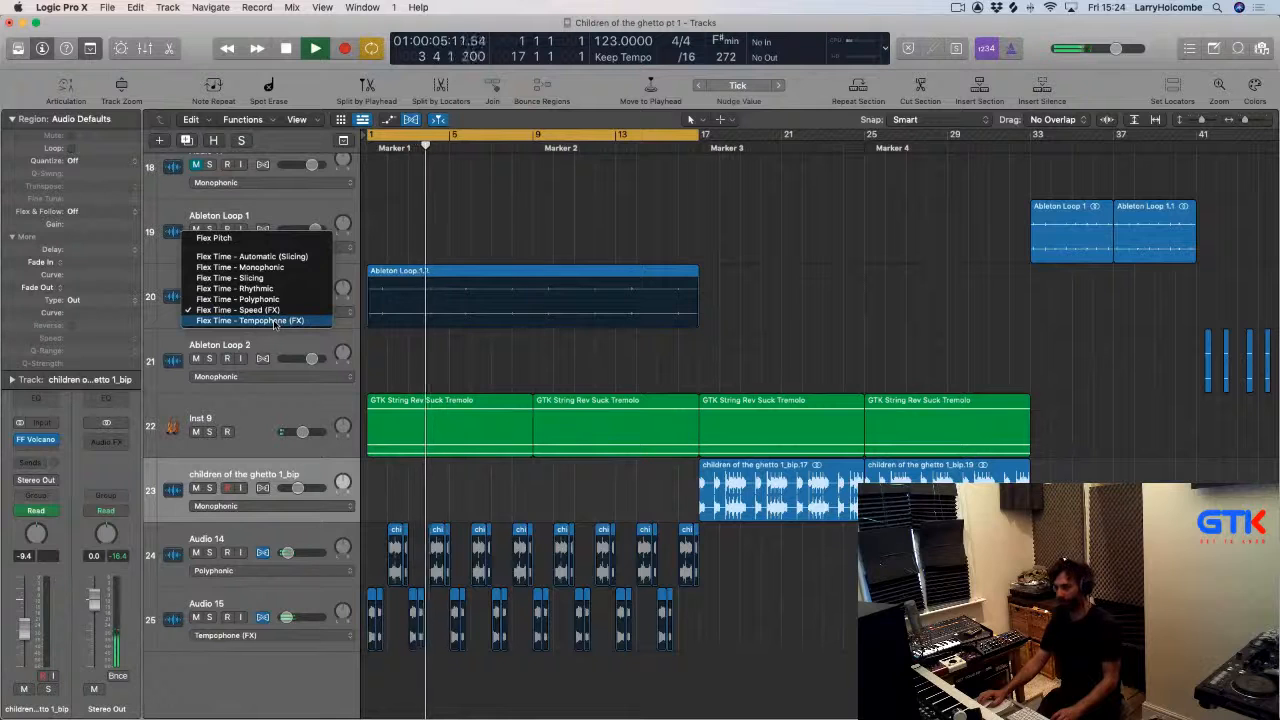
{"action": "left_click", "coordinate": [274, 321]}
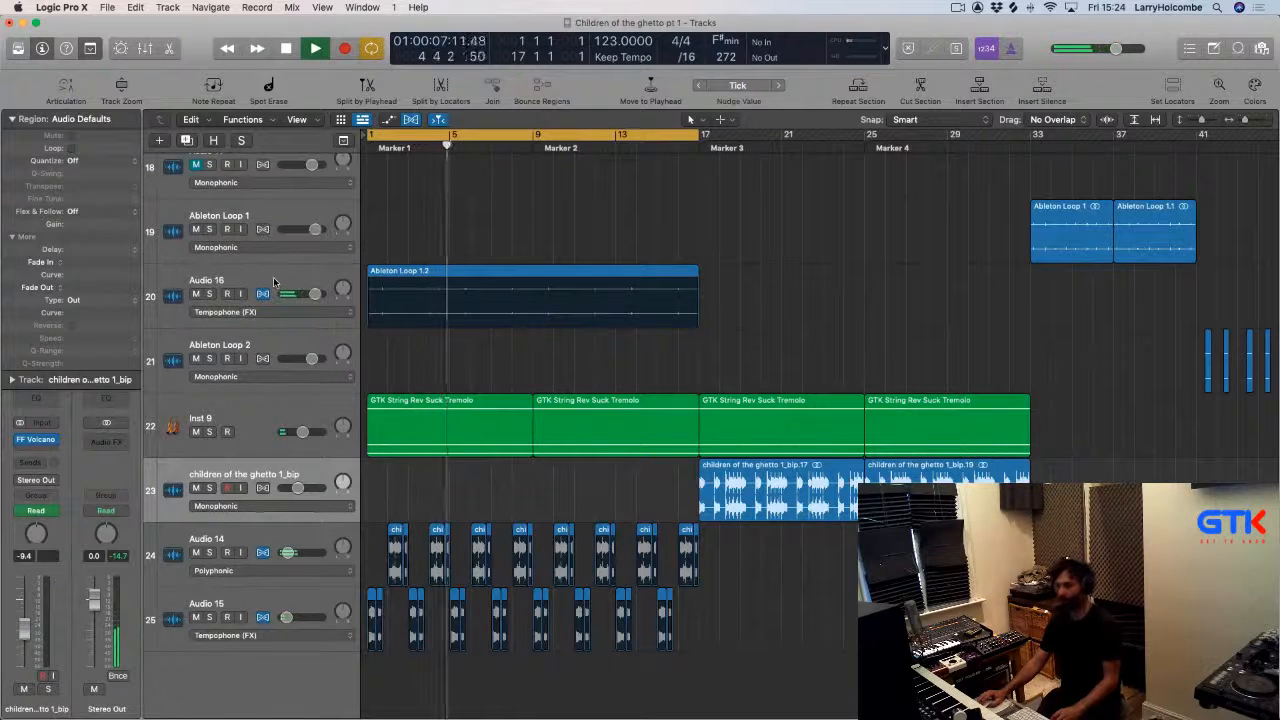
Lower Audio 16's volume to -7.0 dB.
{"action": "left_click", "coordinate": [273, 280]}
{"action": "key", "text": "x"}
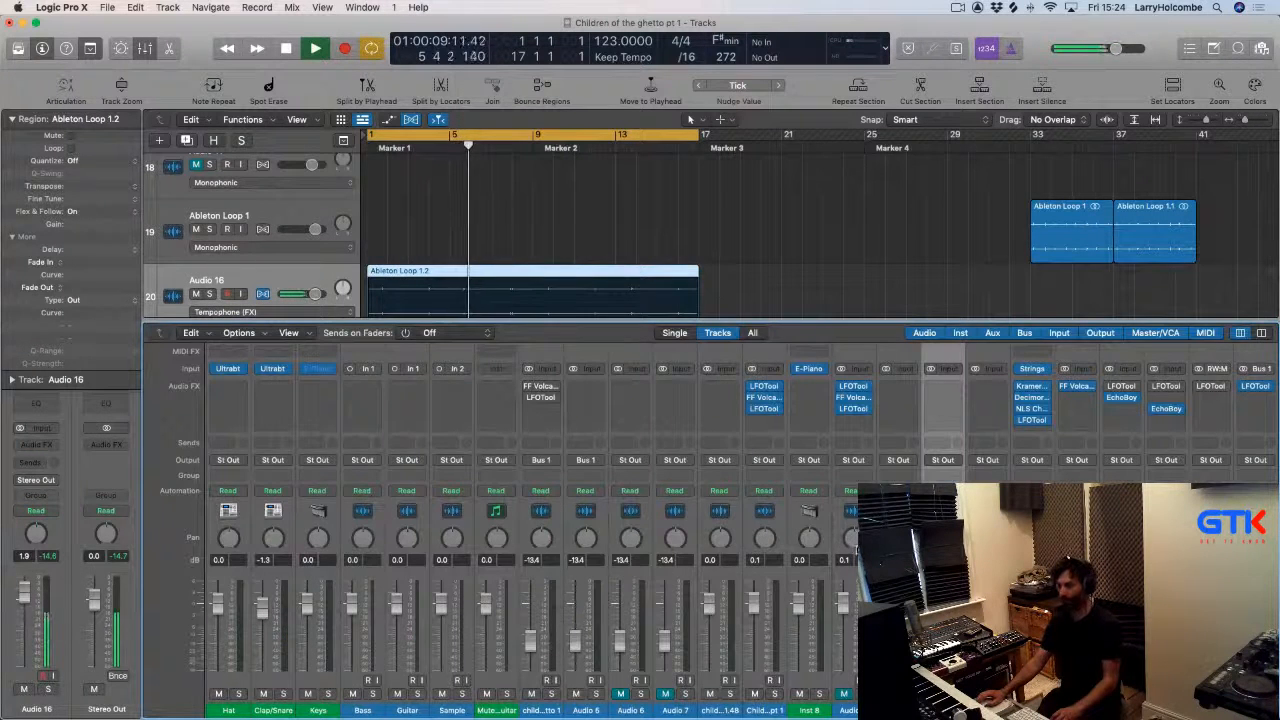
{"action": "key", "text": "x"}
{"action": "left_click_drag", "start_coordinate": [24, 598], "coordinate": [24, 627]}
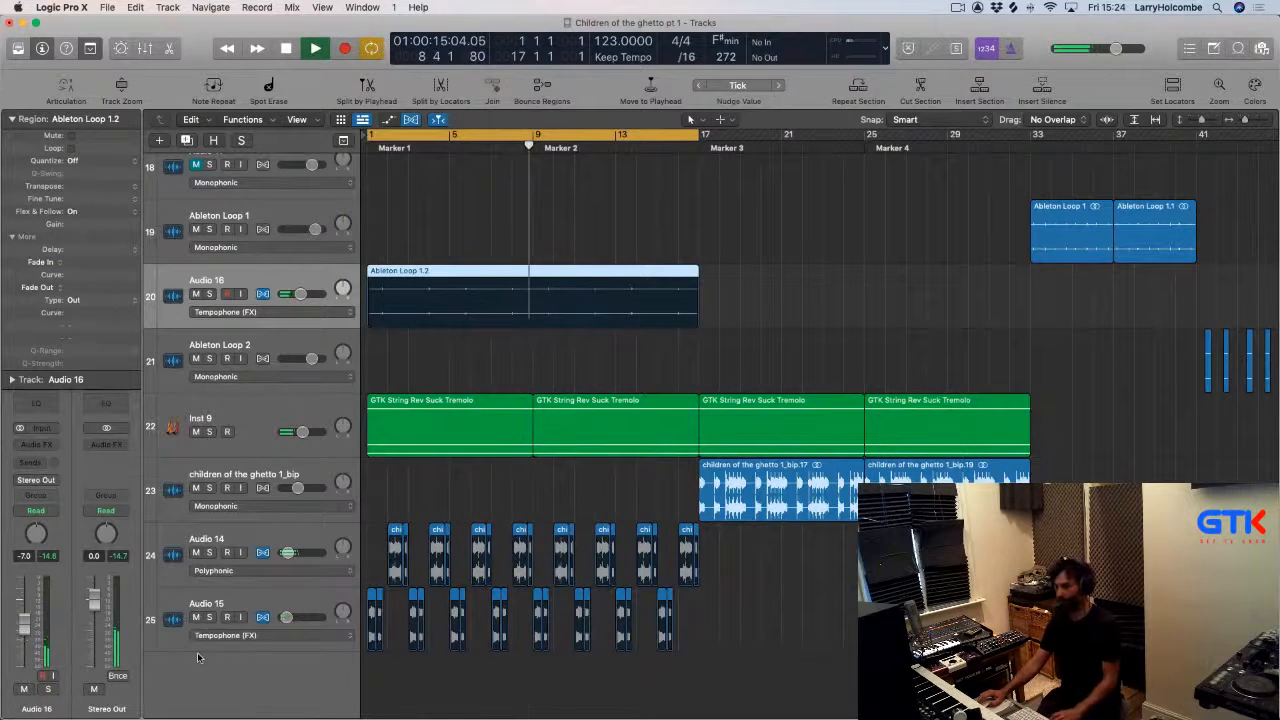
{"action": "key", "text": "x"}
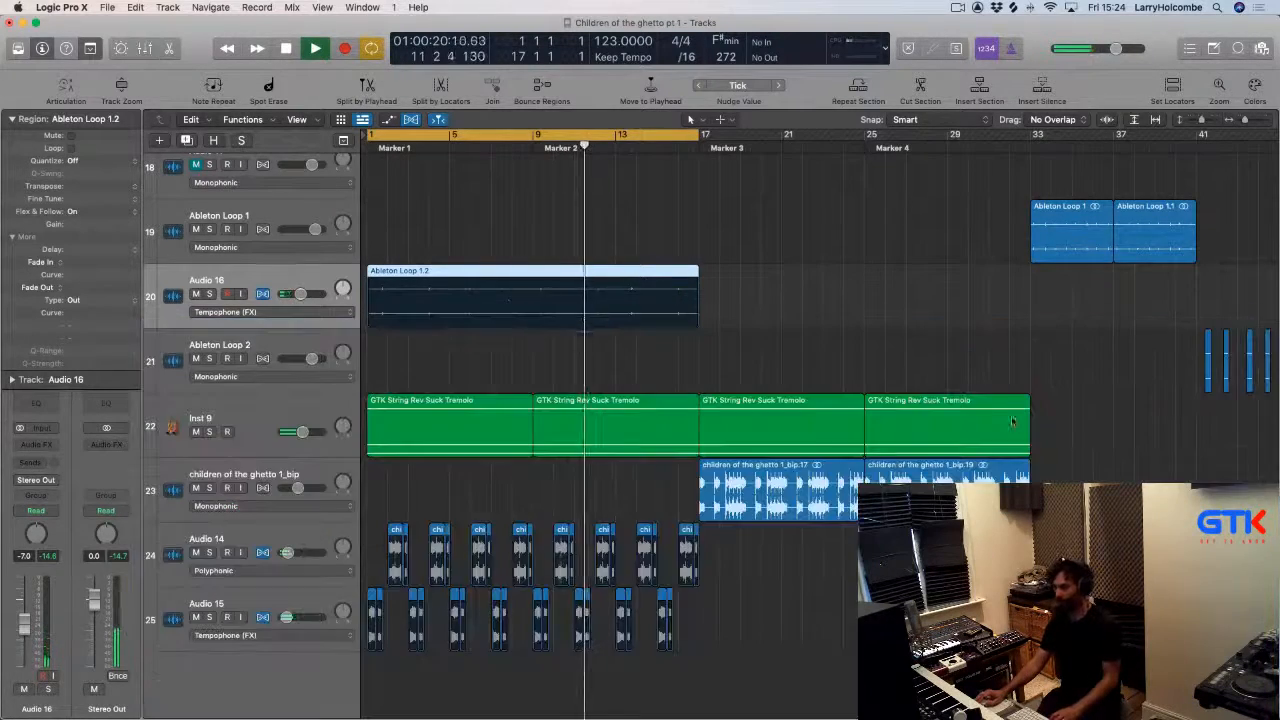
{"action": "key", "text": "x"}
{"action": "left_click", "coordinate": [452, 235]}
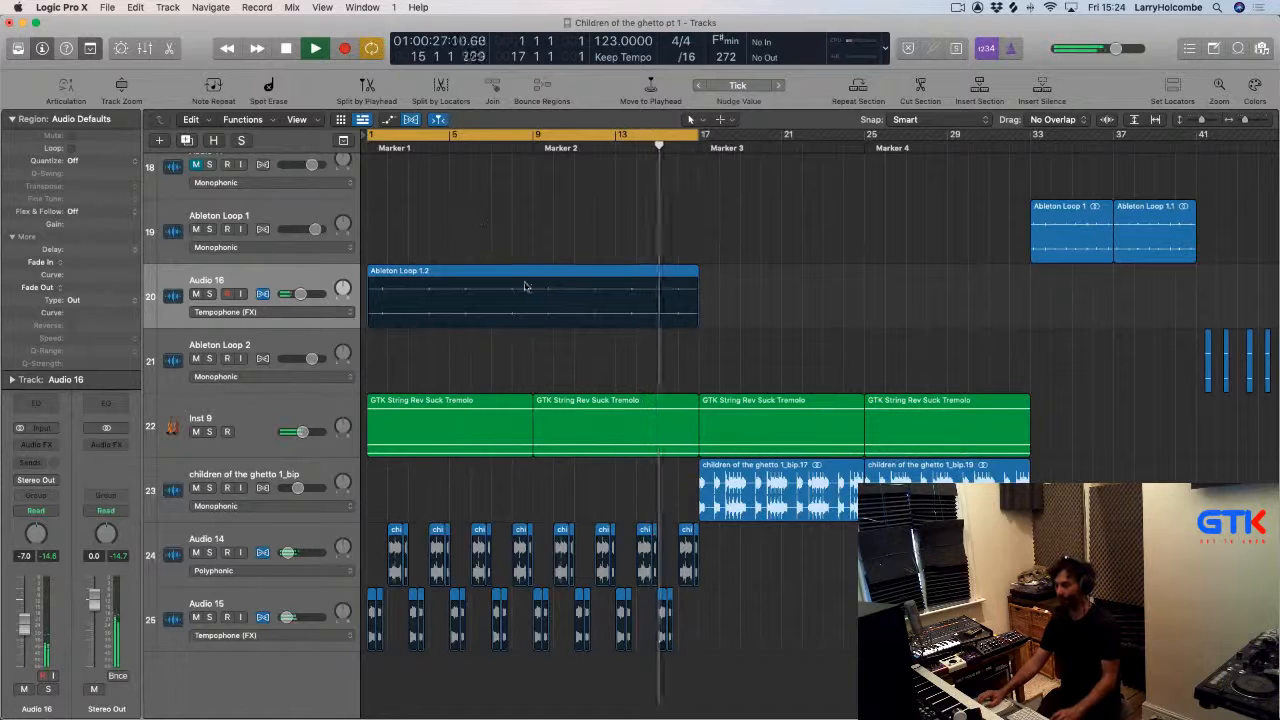
Delete the last chops on Audio 15 and Audio 14 just before bar 17.
{"action": "left_click", "coordinate": [600, 490], "text": "ctrl+alt"}
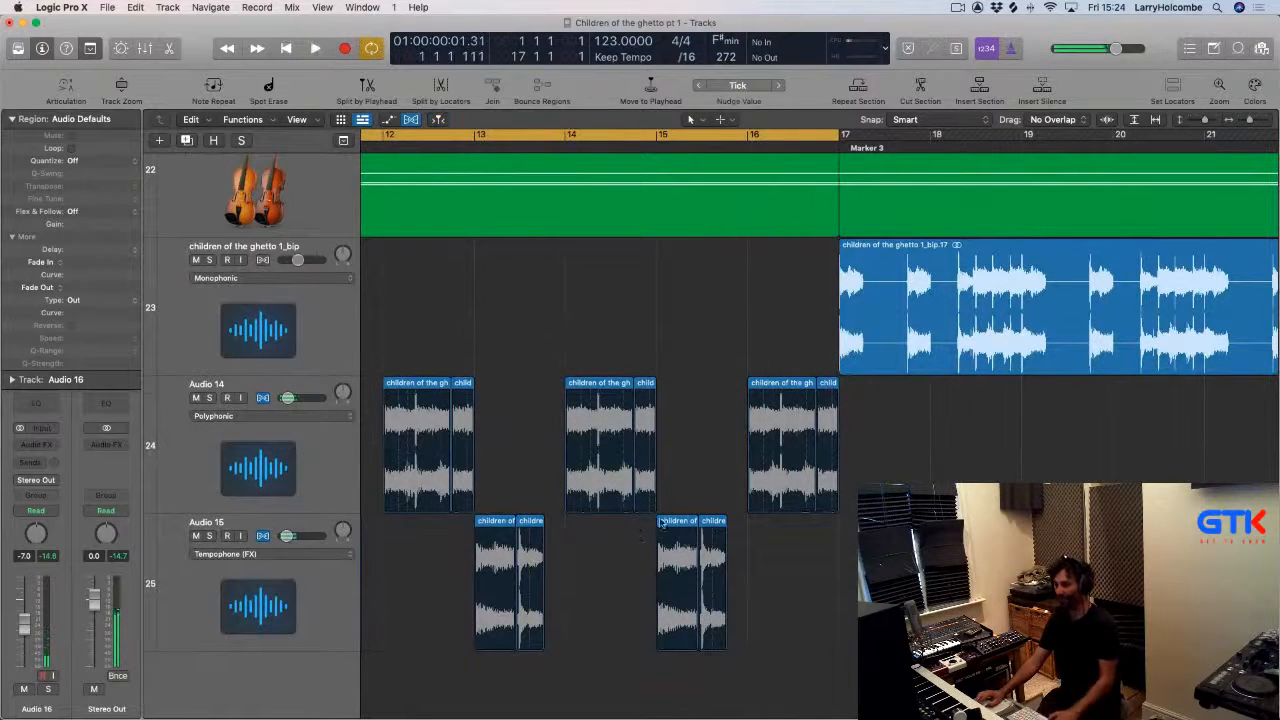
{"action": "left_click_drag", "start_coordinate": [640, 527], "coordinate": [729, 535]}
{"action": "key", "text": "BackSpace"}
{"action": "left_click_drag", "start_coordinate": [706, 402], "coordinate": [824, 390]}
{"action": "key", "text": "BackSpace"}
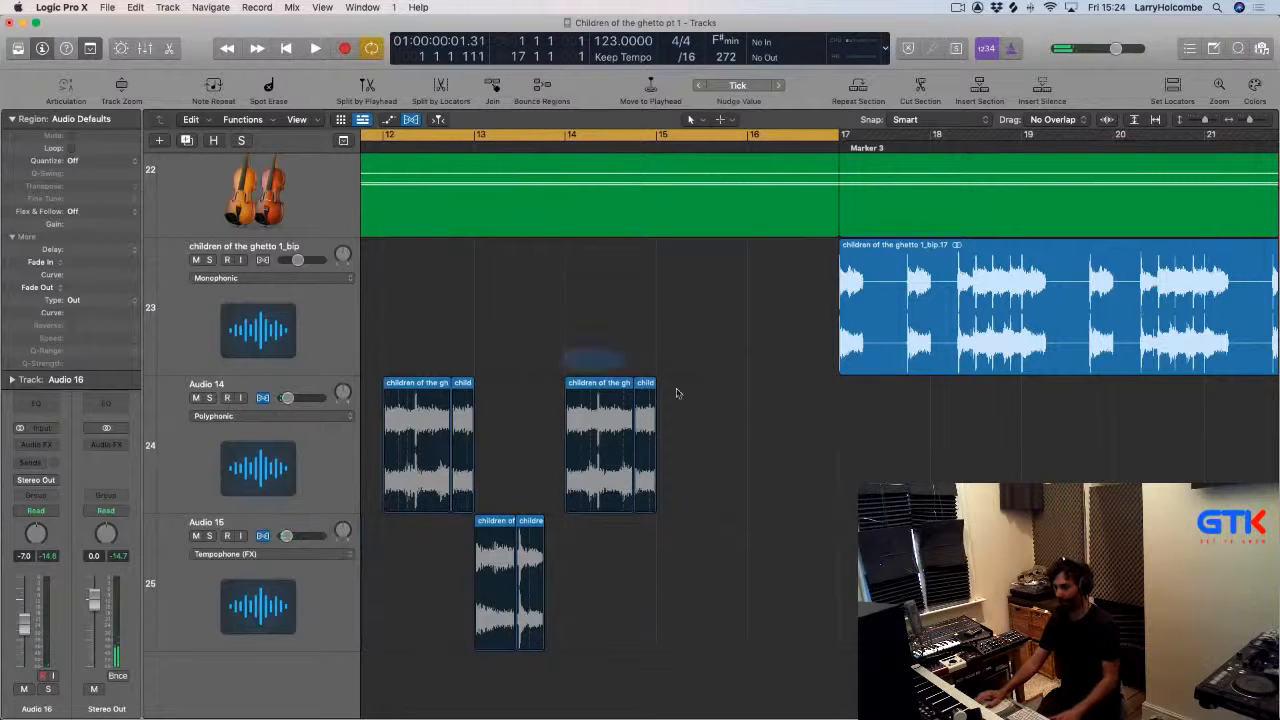
Add repeated Audio 14 chops just before bar 17 as a stutter fill.
{"action": "left_click_drag", "start_coordinate": [676, 393], "coordinate": [751, 392]}
{"action": "left_click", "coordinate": [746, 399], "text": "ctrl+alt"}
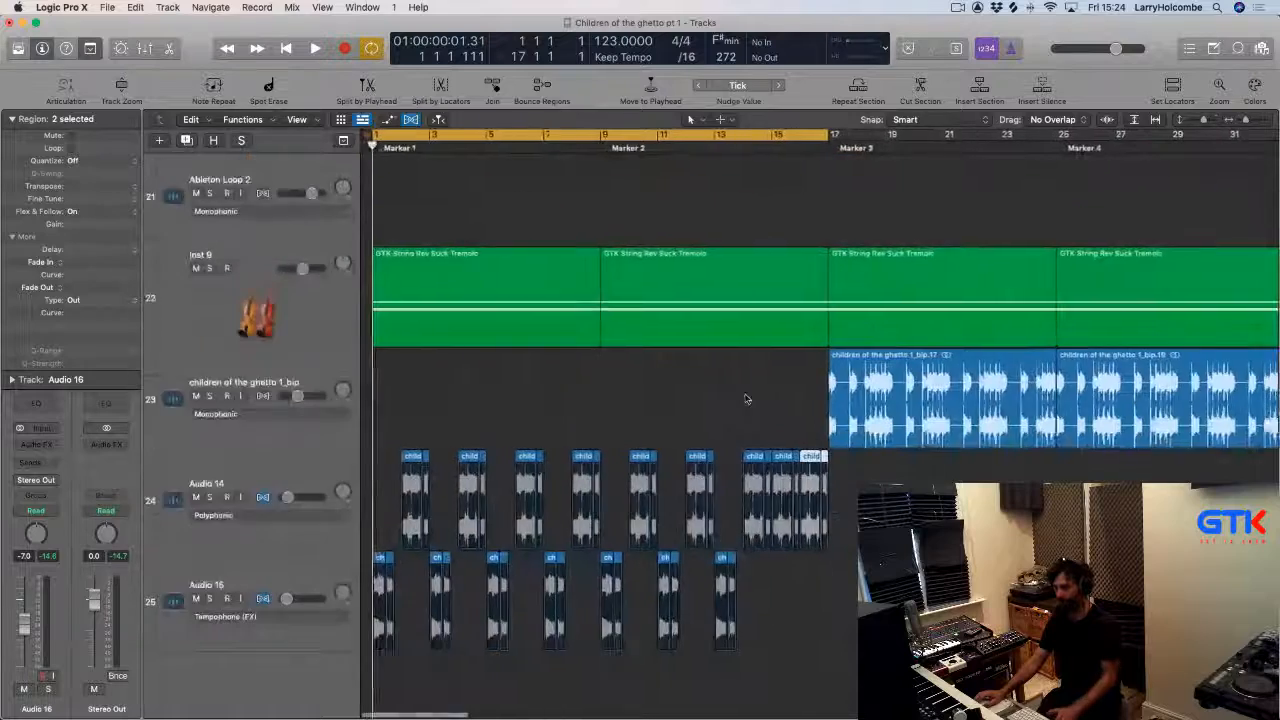
Play back the arrangement from the start.
{"action": "scroll", "coordinate": [745, 399], "scroll_direction": "up", "scroll_amount": 8}
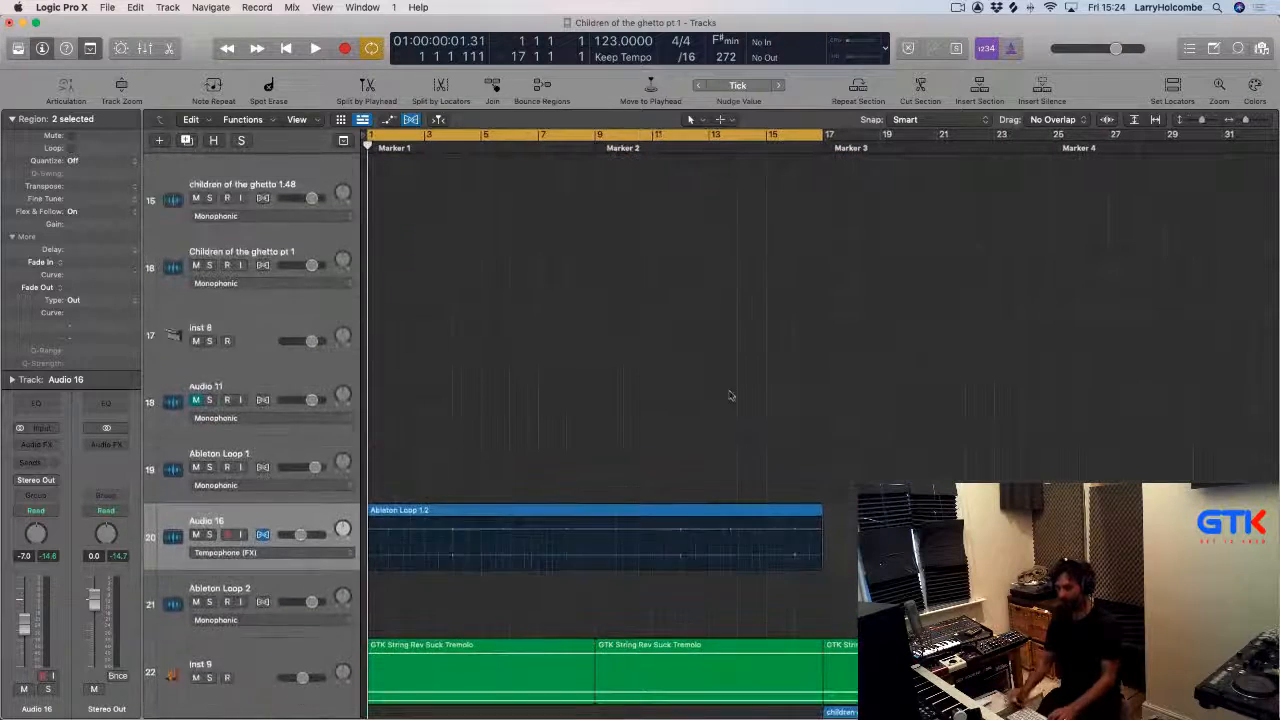
{"action": "key", "text": "space"}
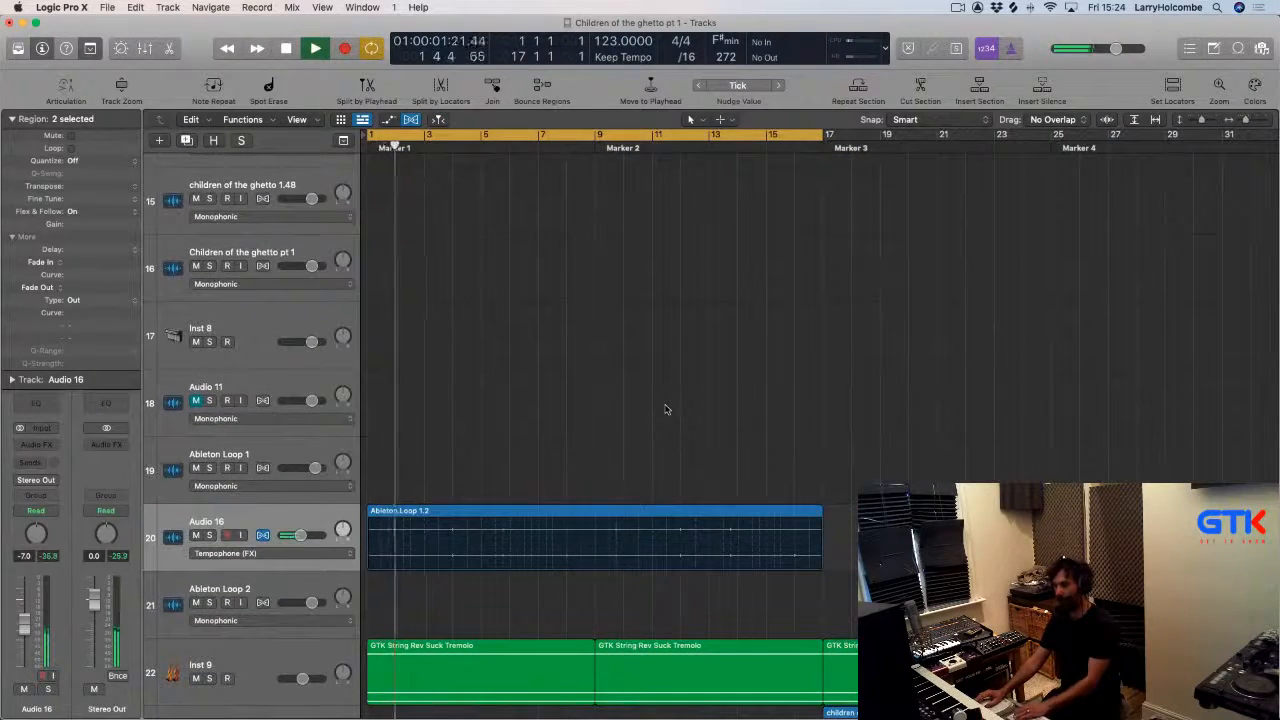
{"action": "scroll", "coordinate": [640, 402], "scroll_direction": "down", "scroll_amount": 3}
Shorten Audio 16's Ableton Loop region to about one bar and loop it across the arrangement.
{"action": "left_click", "coordinate": [266, 331]}
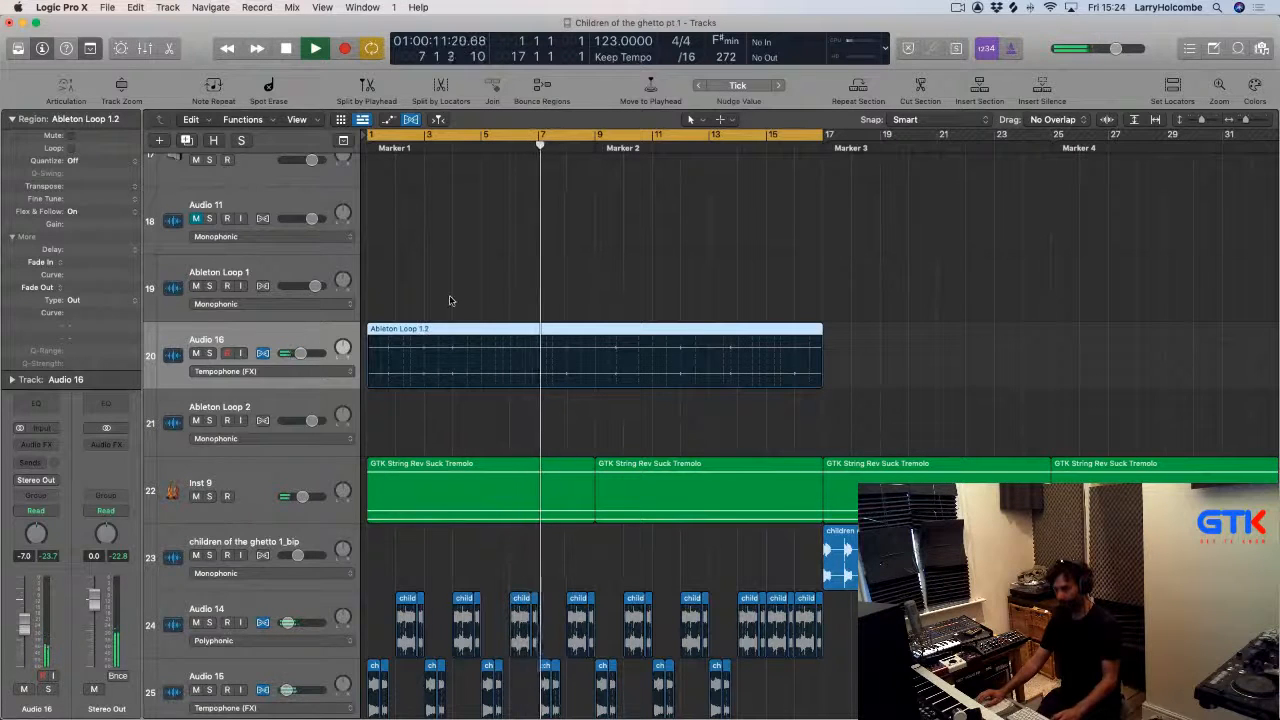
{"action": "left_click", "coordinate": [268, 371]}
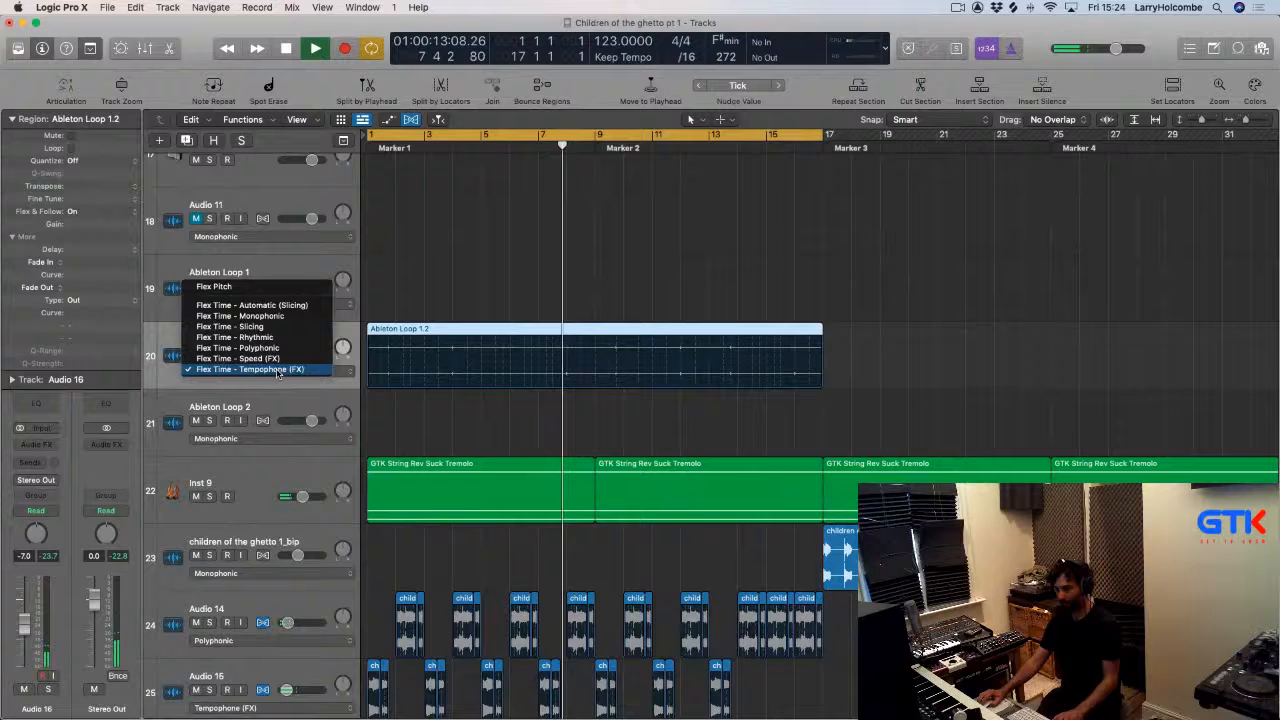
{"action": "left_click", "coordinate": [521, 256]}
{"action": "left_click_drag", "start_coordinate": [818, 330], "coordinate": [423, 336]}
{"action": "key", "text": "space"}
{"action": "key", "text": "l"}
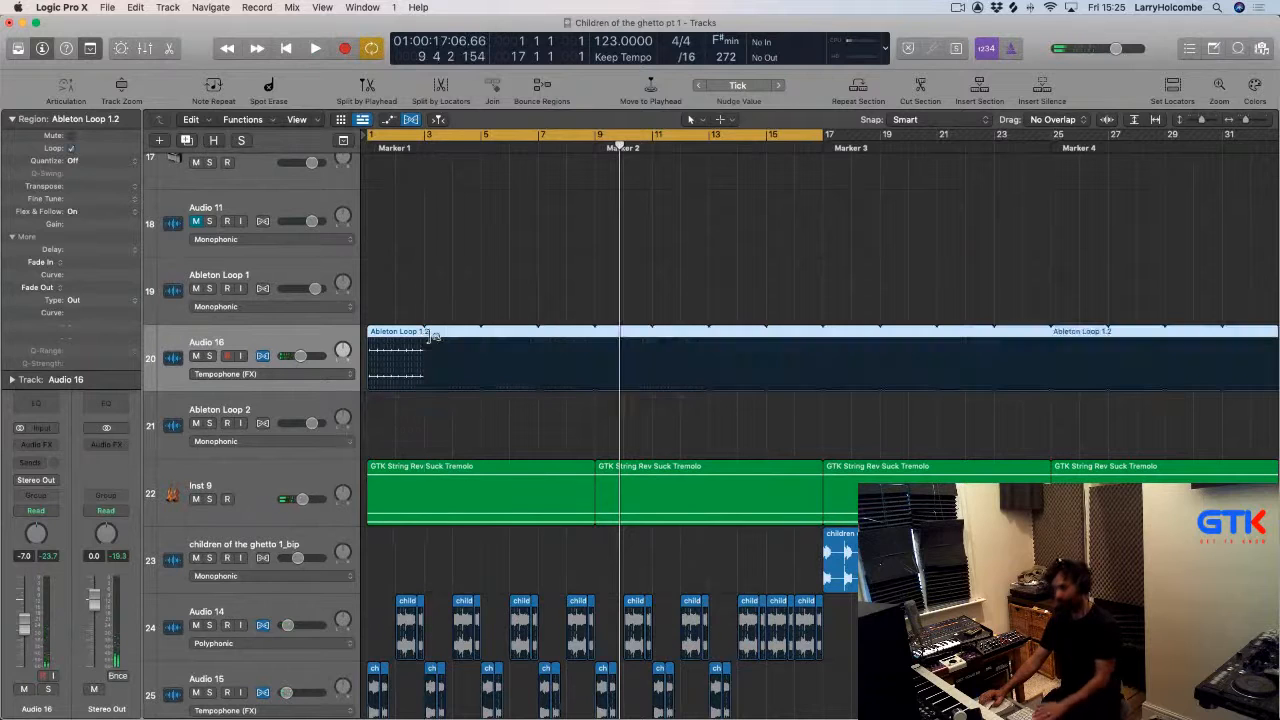
Switch Audio 16's flex mode back to Flex Time - Speed (FX).
{"action": "key", "text": "space"}
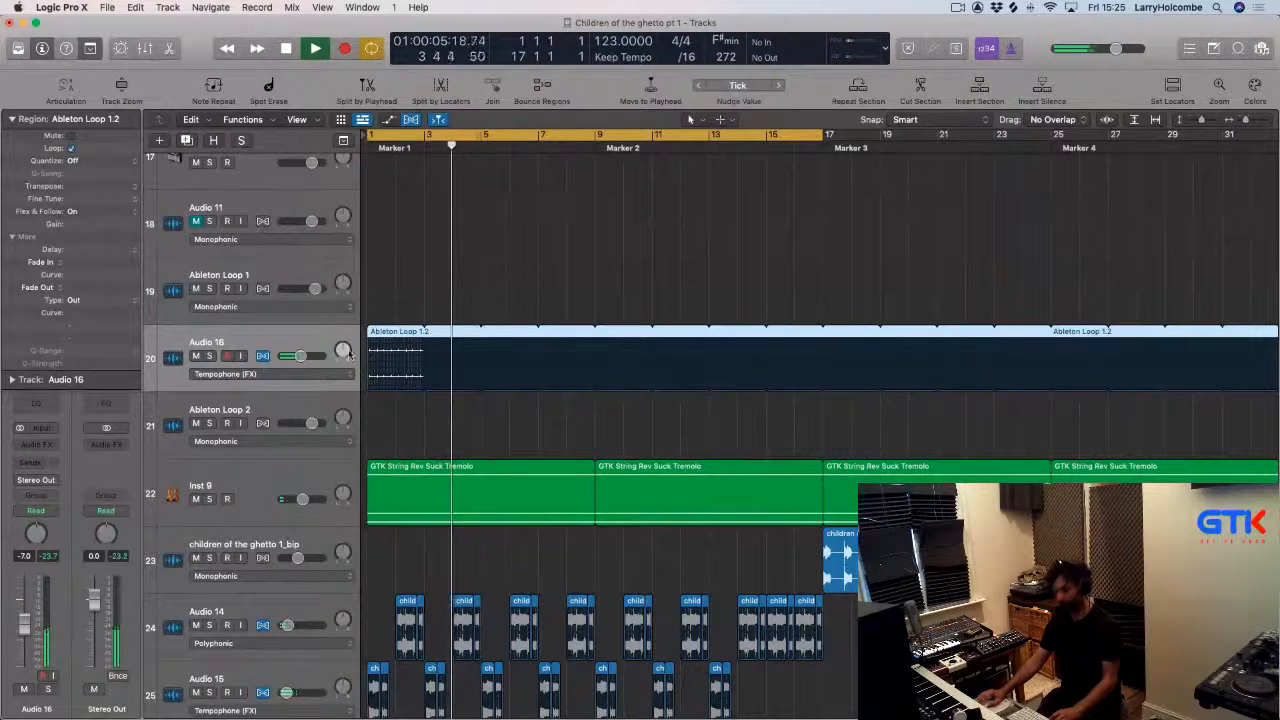
{"action": "left_click", "coordinate": [230, 374]}
{"action": "left_click", "coordinate": [229, 360]}
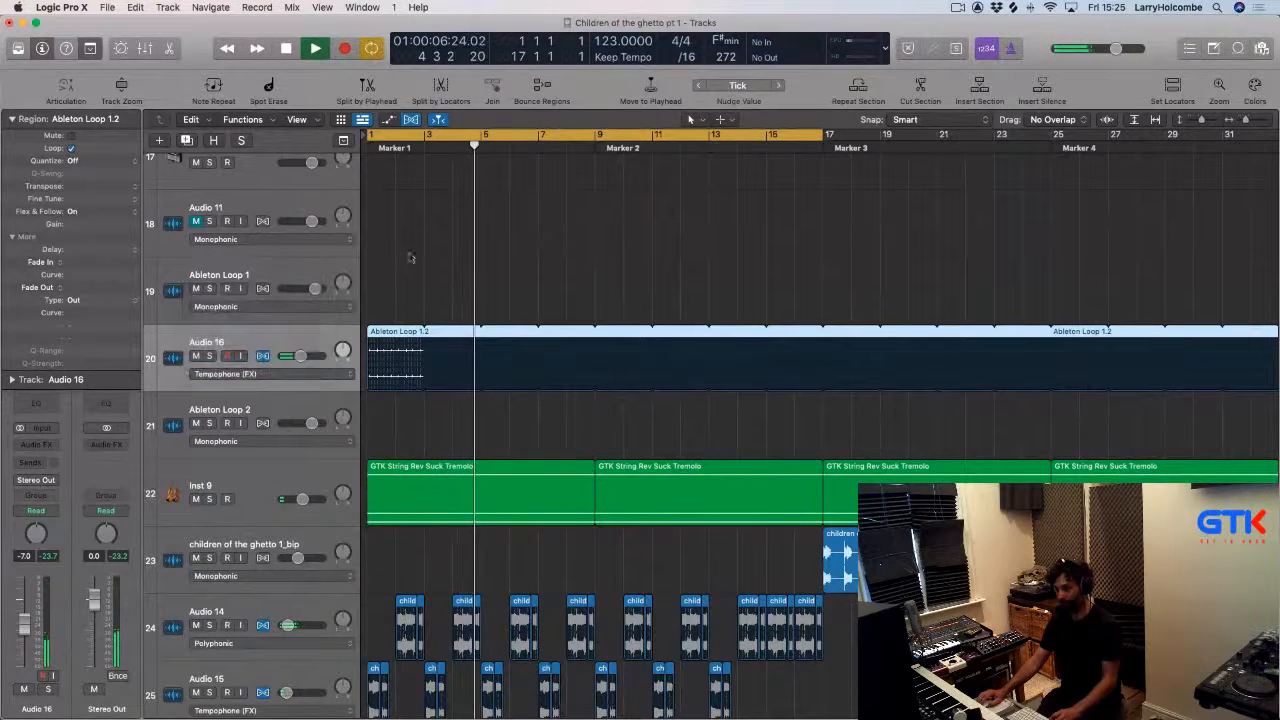
Zoom in on Audio 16's looped region and play it back from the start.
{"action": "left_click", "coordinate": [371, 148]}
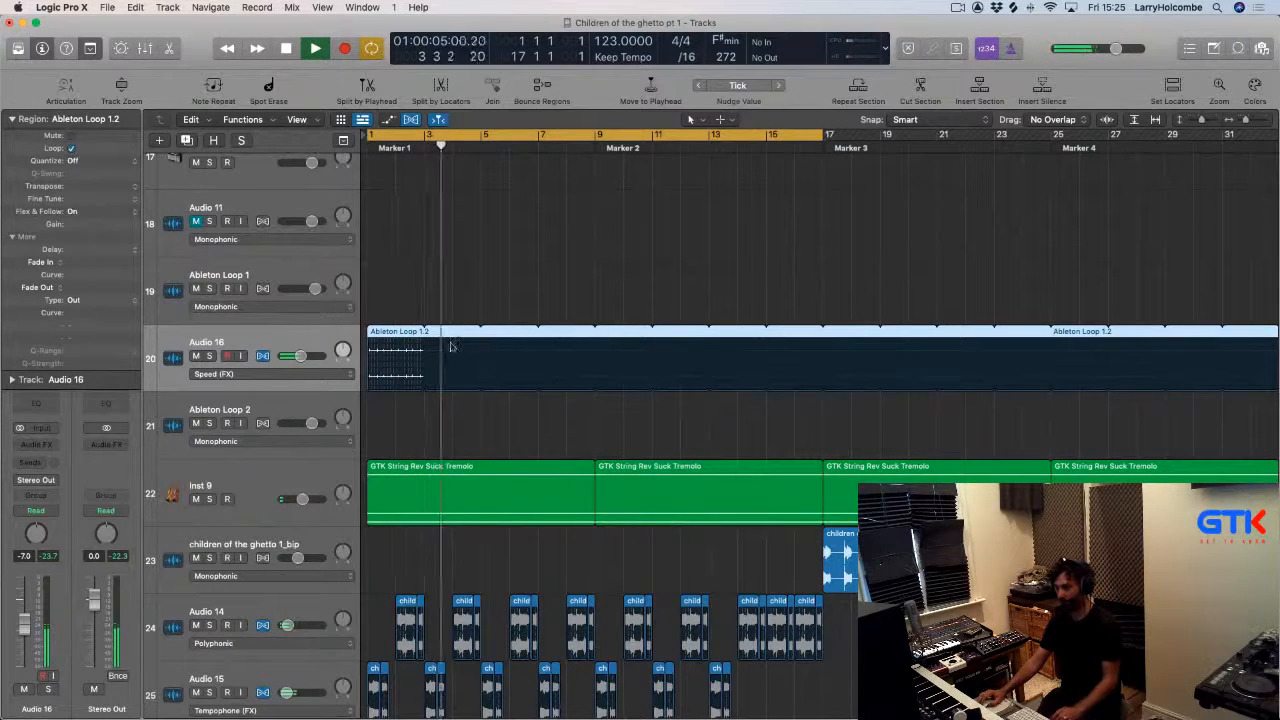
{"action": "left_click_drag", "start_coordinate": [389, 282], "coordinate": [500, 428]}
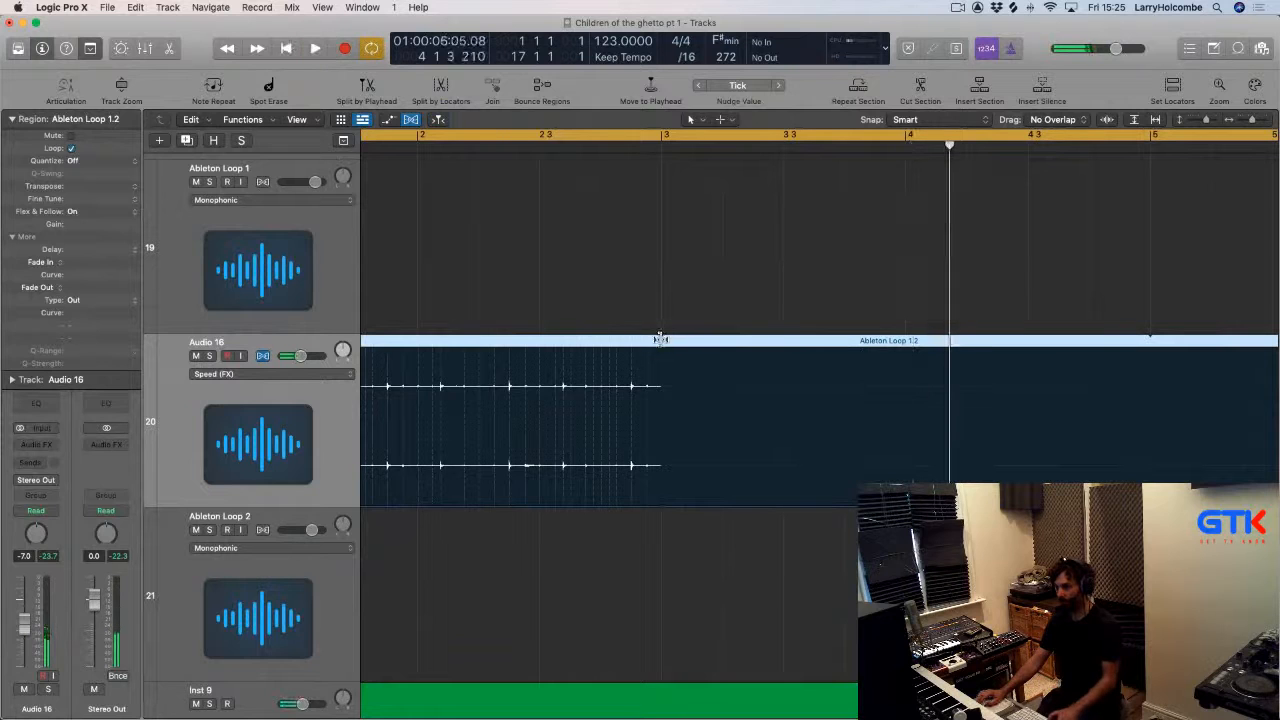
{"action": "left_click_drag", "start_coordinate": [660, 339], "coordinate": [660, 339]}
{"action": "key", "text": "space"}
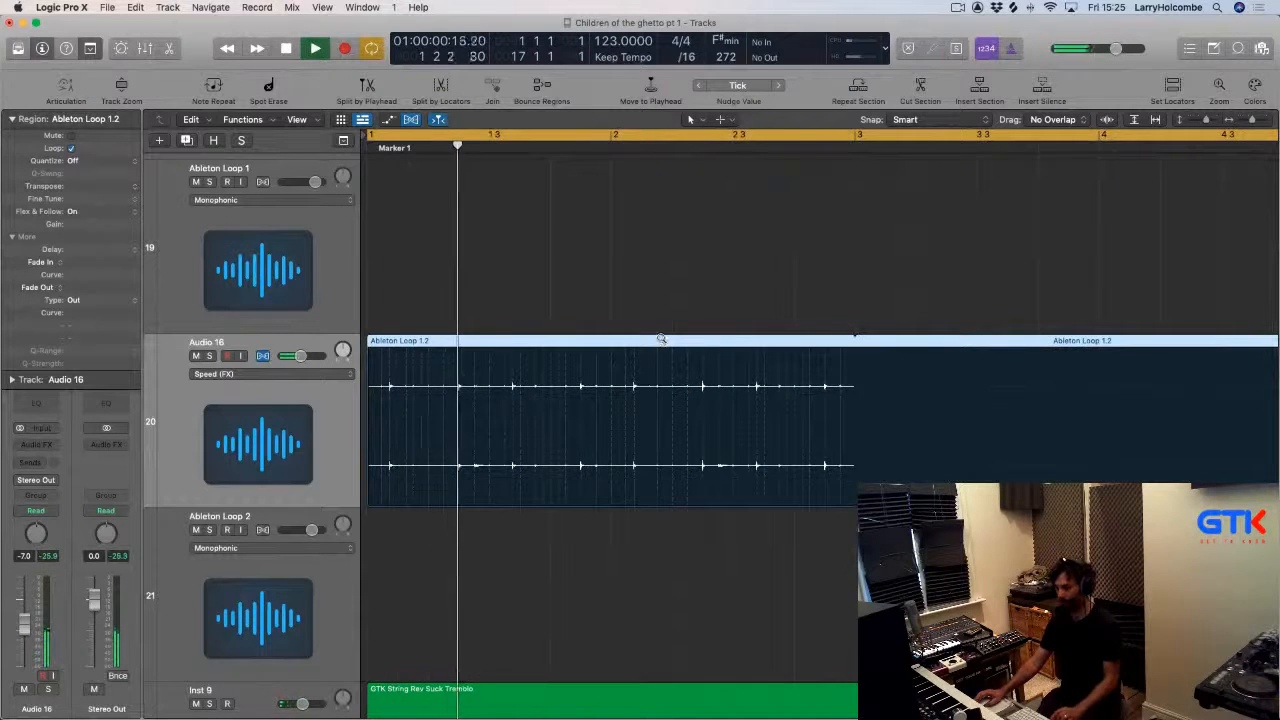
Adjust the looped length of Audio 16's Ableton Loop region and resume playback.
{"action": "key", "text": "z"}
{"action": "scroll", "coordinate": [680, 342], "scroll_direction": "down", "scroll_amount": 5}
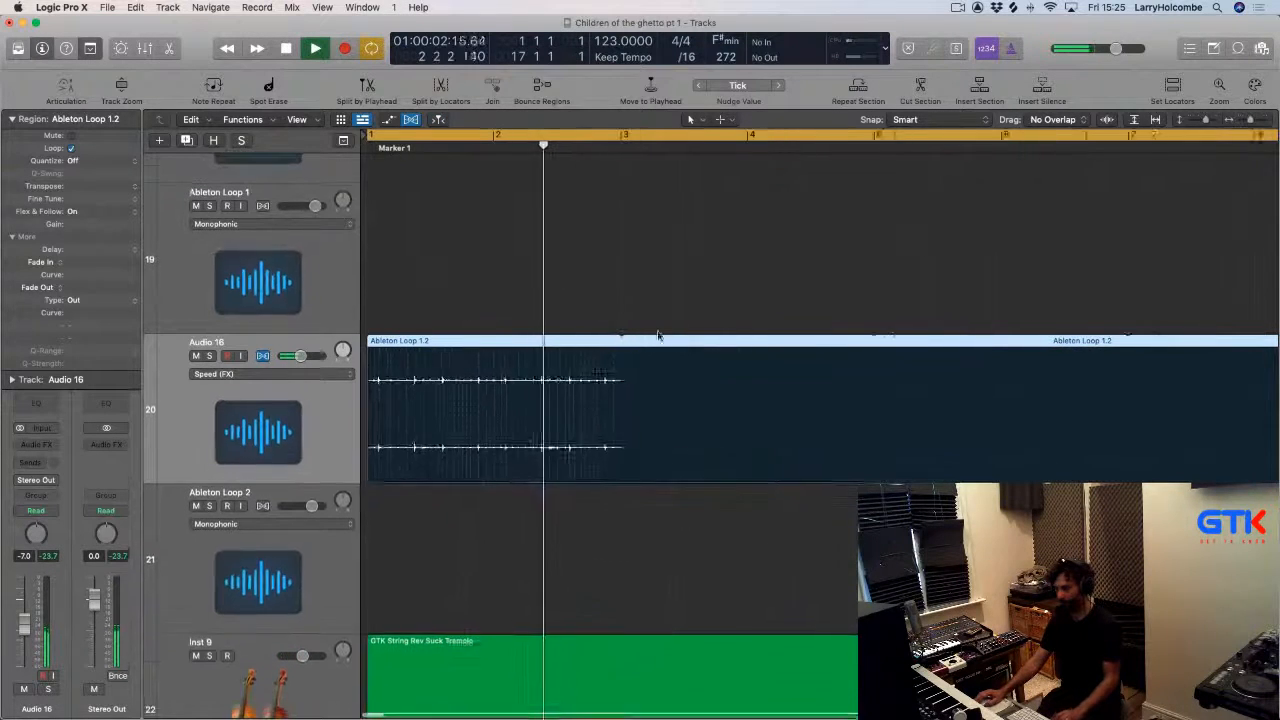
{"action": "left_click_drag", "start_coordinate": [603, 341], "coordinate": [837, 345]}
{"action": "scroll", "coordinate": [748, 343], "scroll_direction": "down", "scroll_amount": 3}
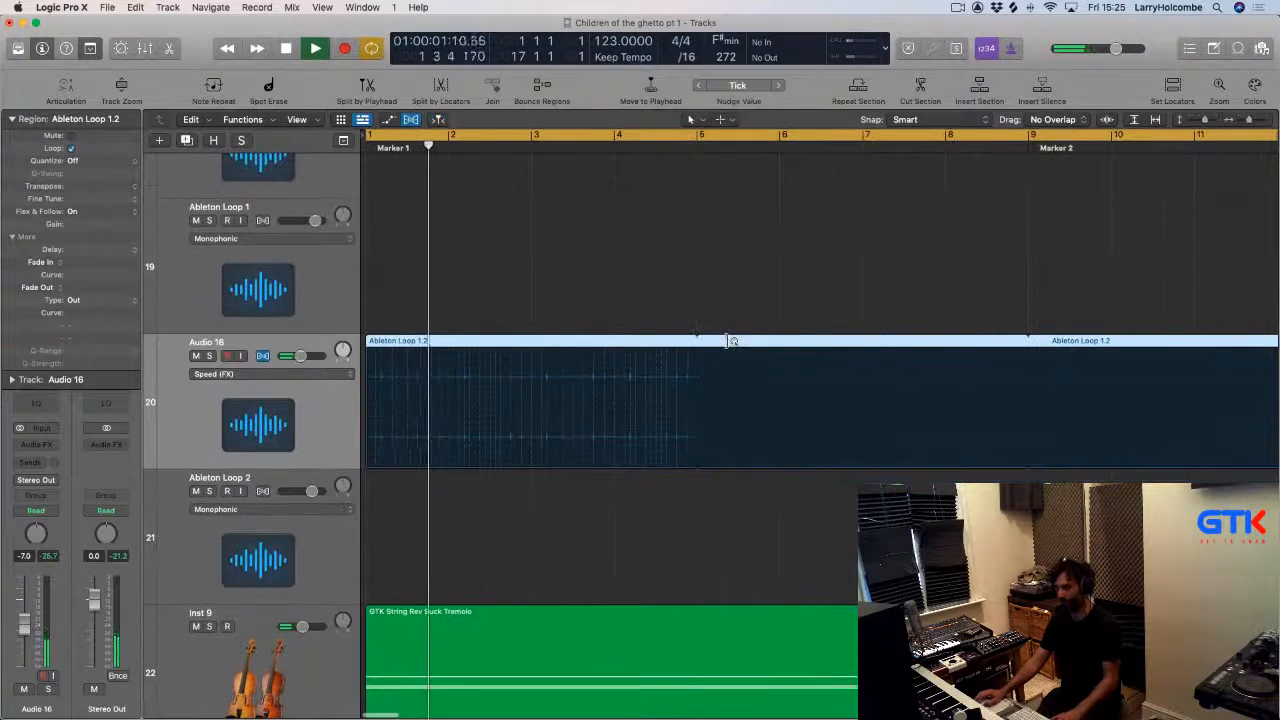
{"action": "scroll", "coordinate": [725, 340], "scroll_direction": "down", "scroll_amount": 2}
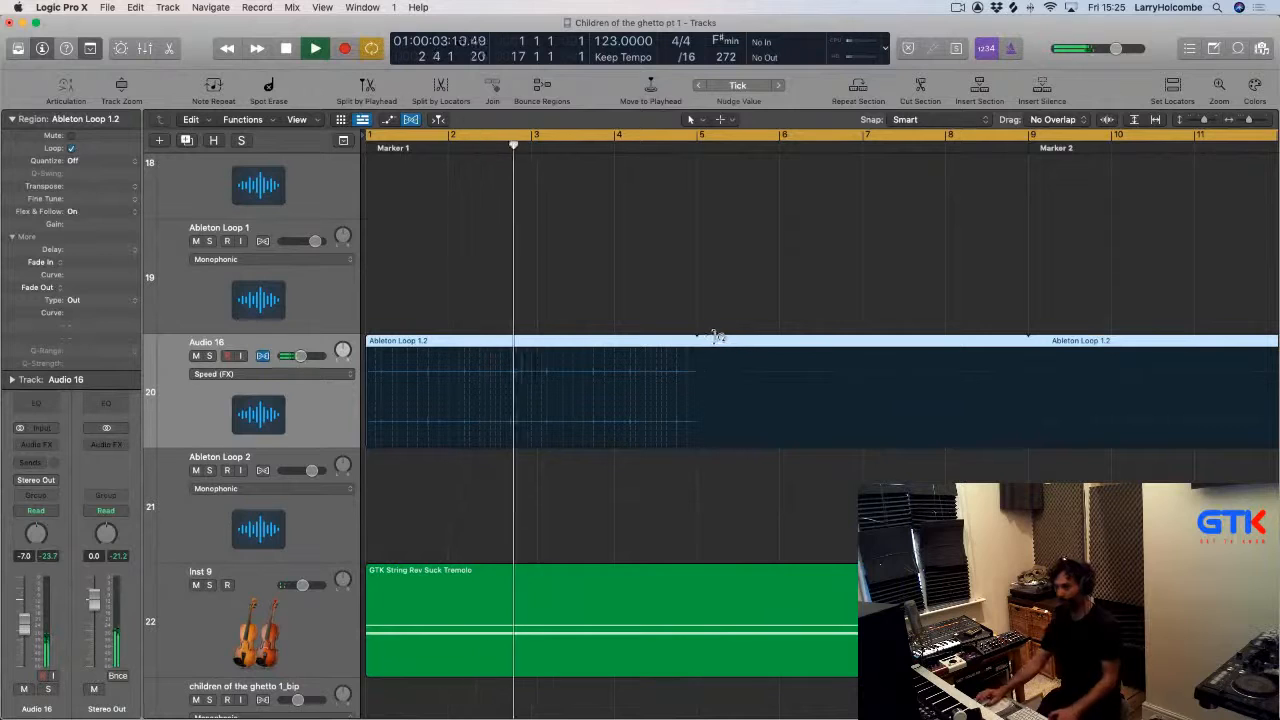
{"action": "key", "text": "space"}
{"action": "left_click", "coordinate": [778, 349]}
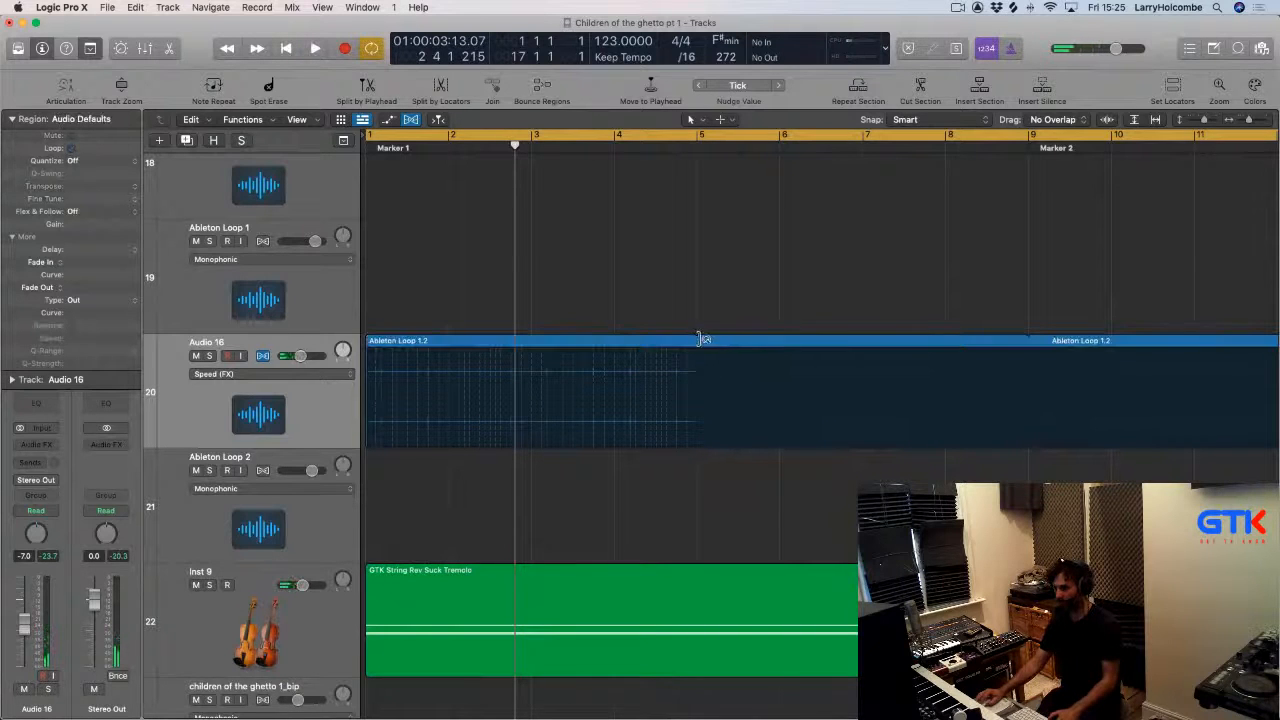
{"action": "left_click_drag", "start_coordinate": [703, 340], "coordinate": [1028, 355]}
{"action": "key", "text": "space"}
{"action": "scroll", "coordinate": [823, 317], "scroll_direction": "down", "scroll_amount": 3}
{"action": "key", "text": "x"}
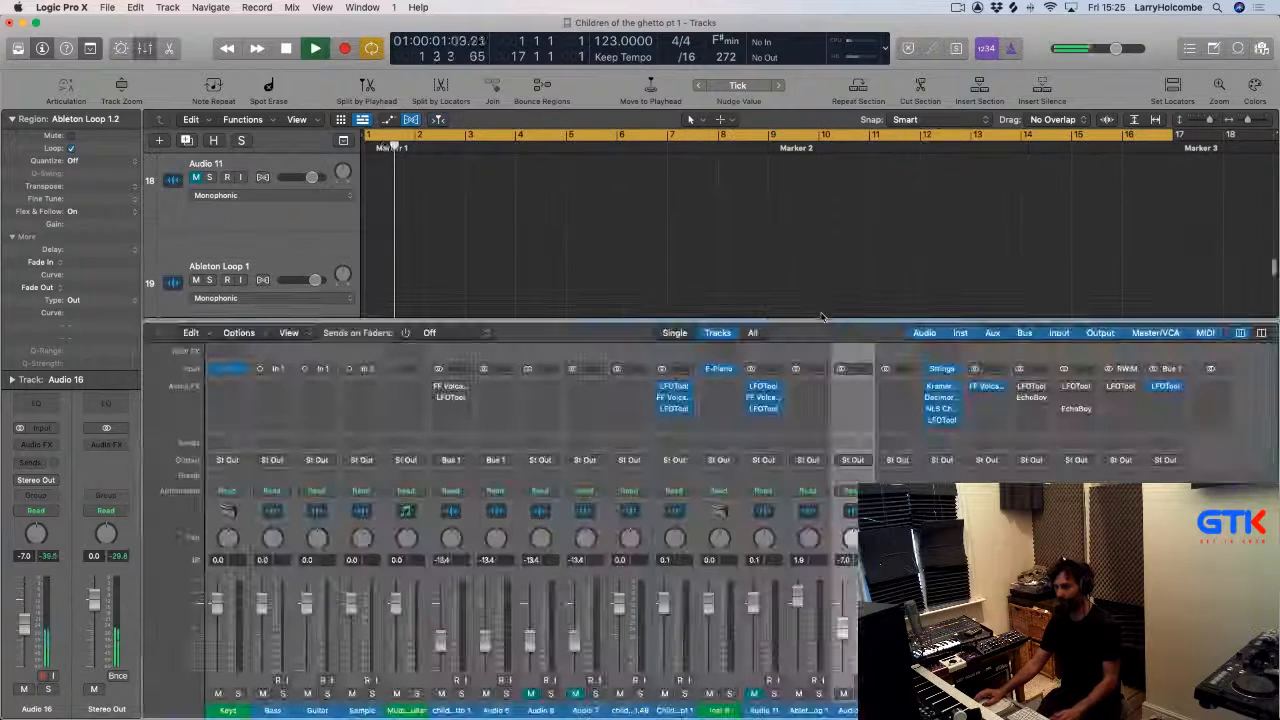
{"action": "key", "text": "x"}
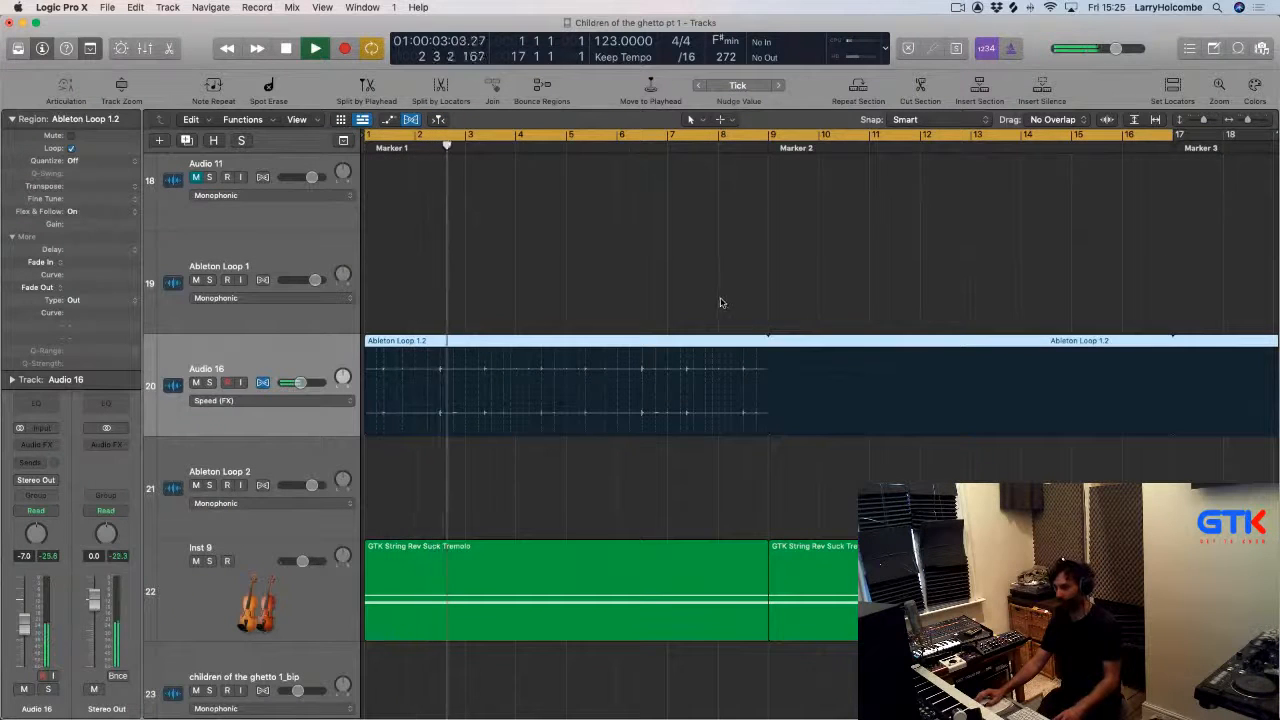
{"action": "left_click", "coordinate": [430, 251]}
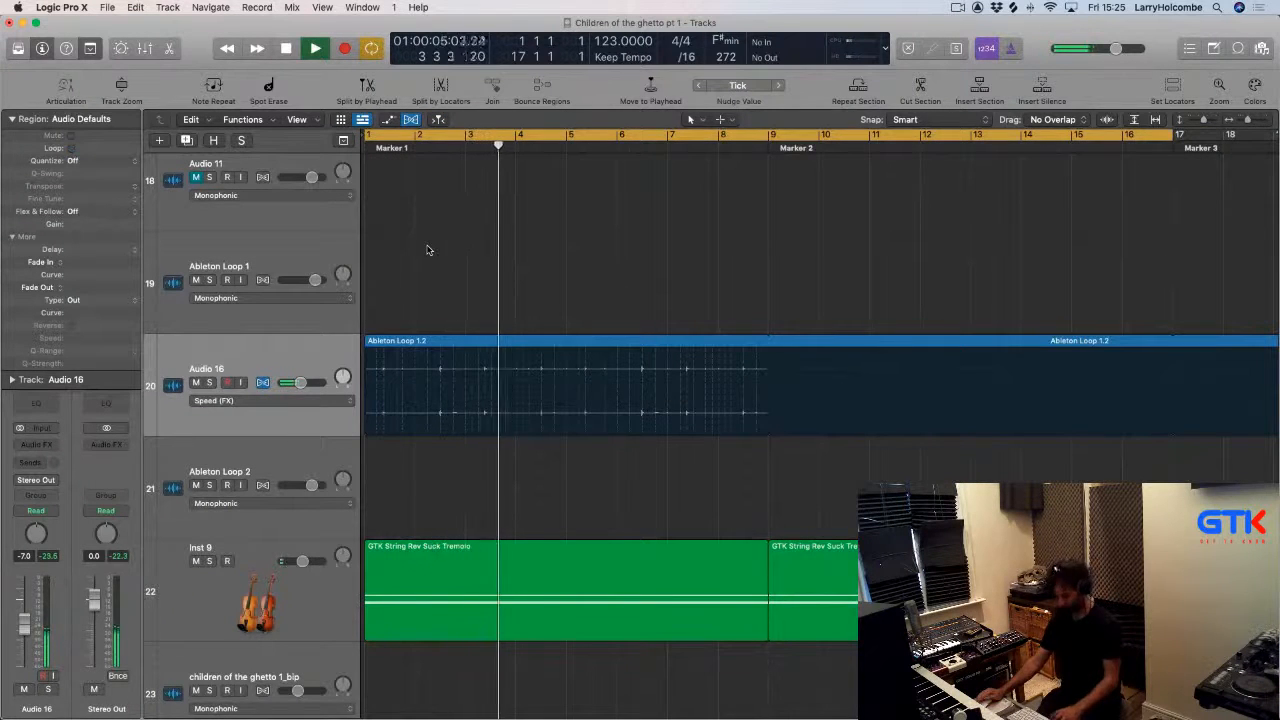
Convert Audio 16's loop into regions and delete a marquee-selected section after its first hit.
{"action": "key", "text": "super+f"}
{"action": "key", "text": "space"}
{"action": "key", "text": "space"}
{"action": "left_click_drag", "start_coordinate": [515, 298], "coordinate": [339, 466]}
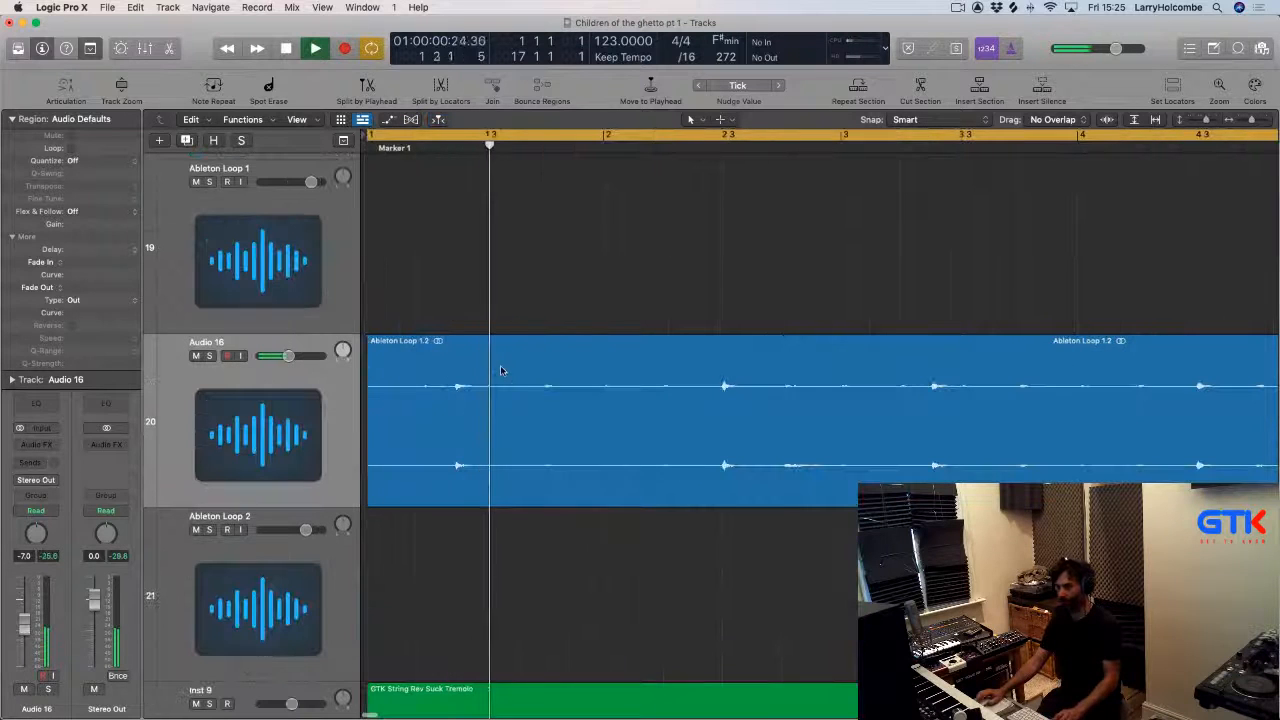
{"action": "left_click_drag", "start_coordinate": [486, 357], "coordinate": [845, 390]}
{"action": "key", "text": "Delete"}
{"action": "key", "text": "z"}
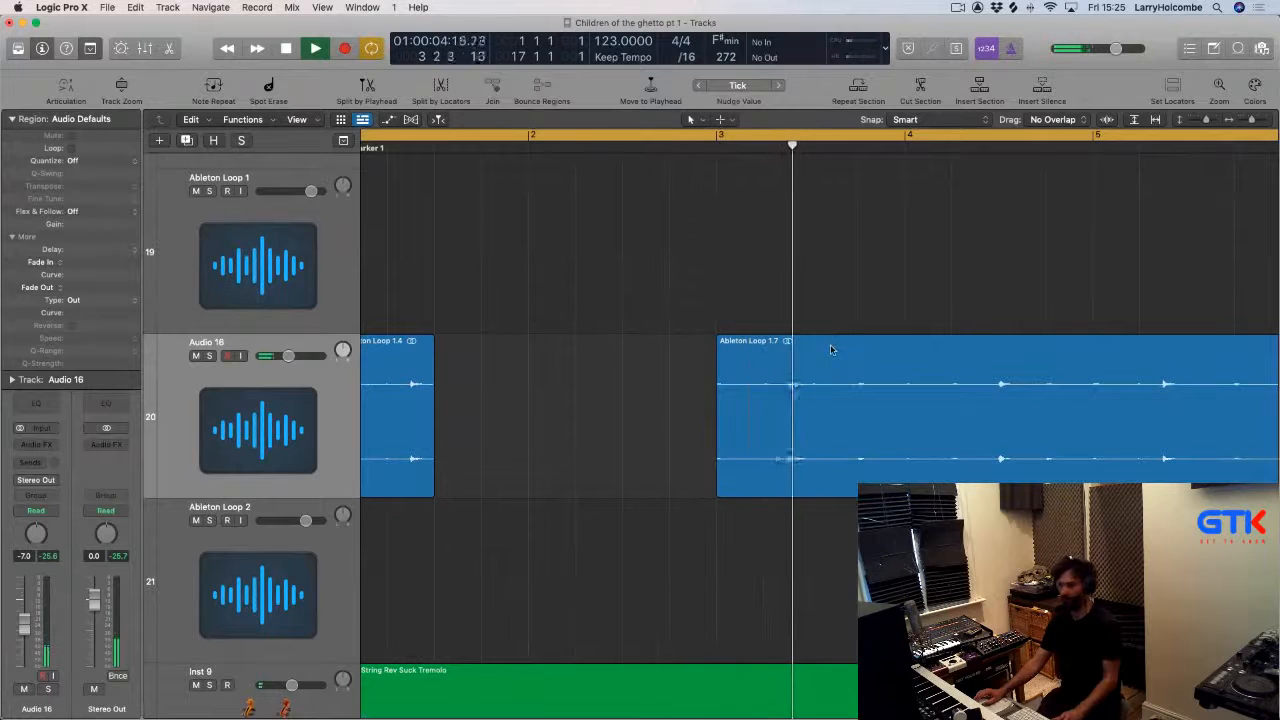
Delete further marquee-selected sections across Audio 16 to leave short percussion chops before Marker 2.
{"action": "left_click_drag", "start_coordinate": [810, 341], "coordinate": [1062, 372]}
{"action": "key", "text": "Delete"}
{"action": "scroll", "coordinate": [903, 365], "scroll_direction": "right", "scroll_amount": 1}
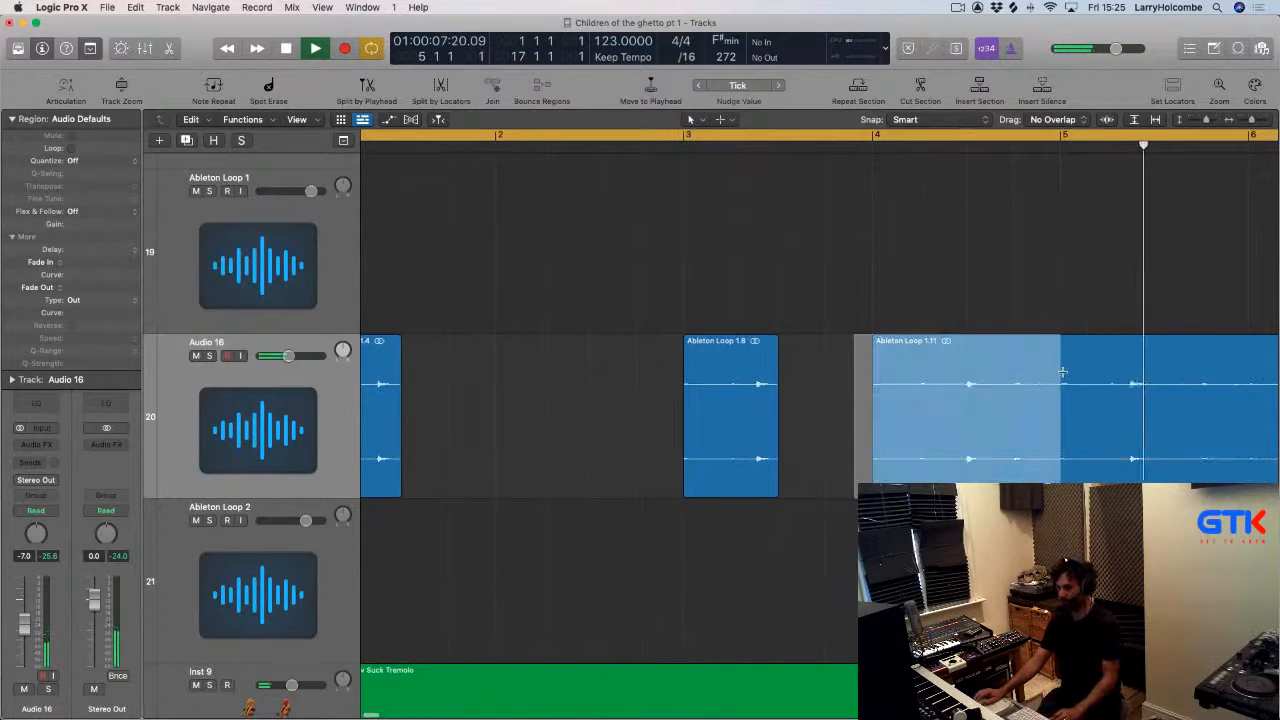
{"action": "key", "text": "Delete"}
{"action": "scroll", "coordinate": [986, 390], "scroll_direction": "right", "scroll_amount": 5}
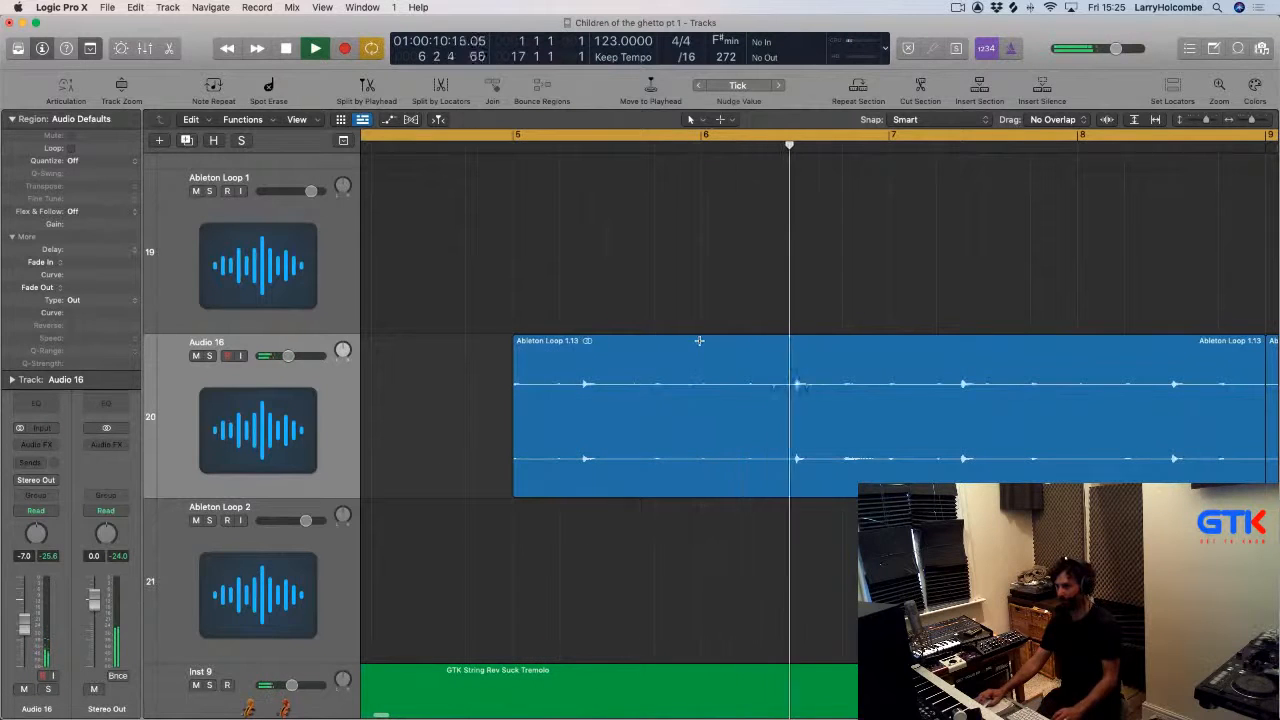
{"action": "left_click_drag", "start_coordinate": [703, 362], "coordinate": [934, 350]}
{"action": "key", "text": "Delete"}
{"action": "scroll", "coordinate": [937, 369], "scroll_direction": "right", "scroll_amount": 3}
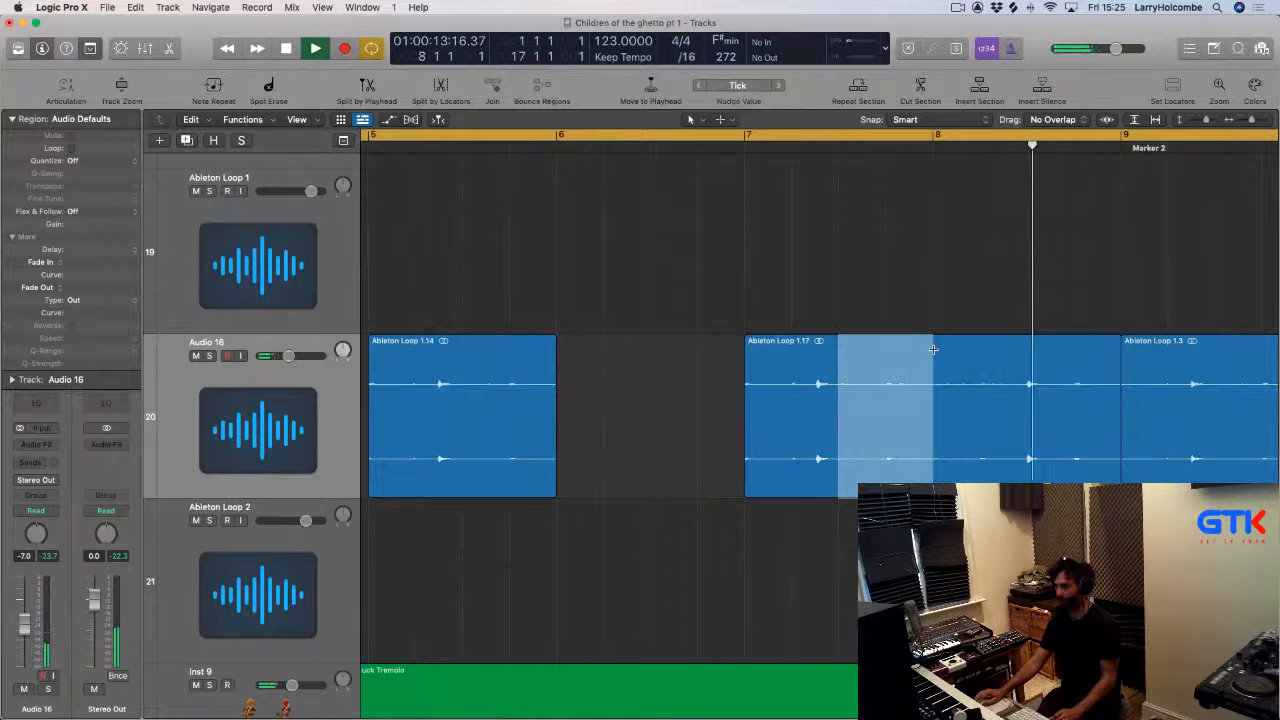
{"action": "key", "text": "Delete"}
{"action": "scroll", "coordinate": [948, 362], "scroll_direction": "right", "scroll_amount": 3}
{"action": "scroll", "coordinate": [947, 361], "scroll_direction": "down", "scroll_amount": 3}
{"action": "scroll", "coordinate": [948, 362], "scroll_direction": "down", "scroll_amount": 5}
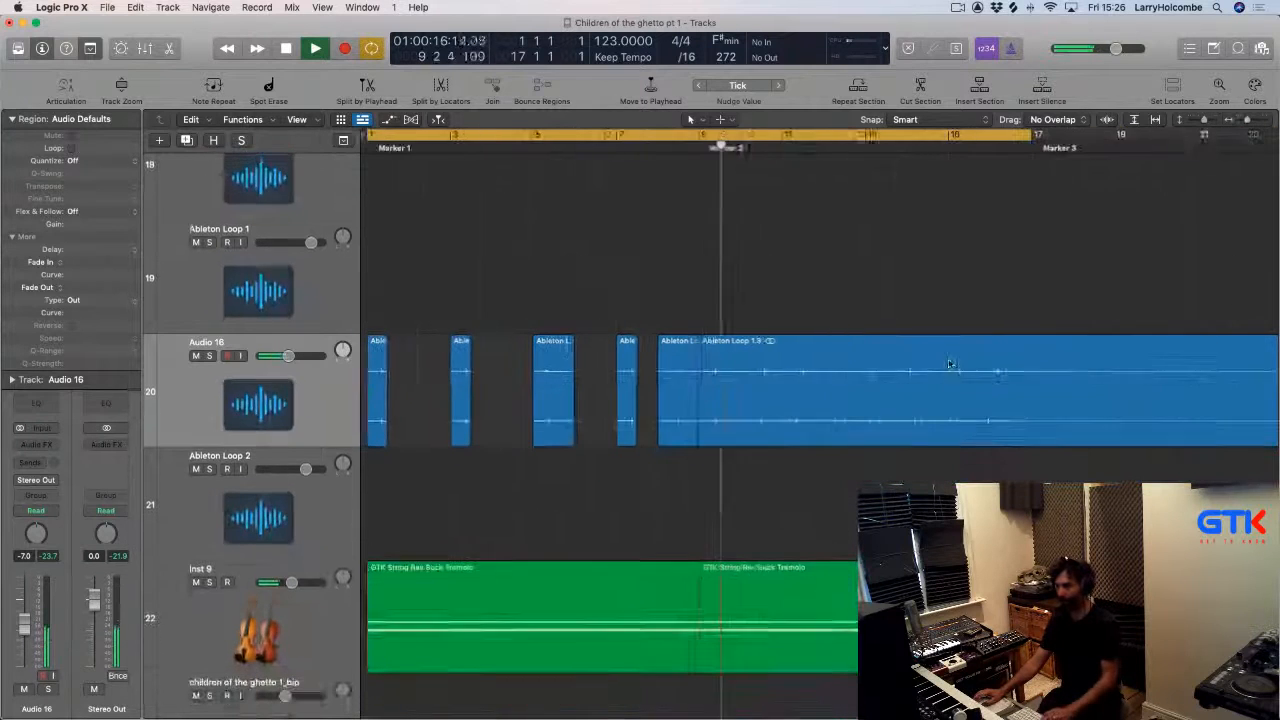
{"action": "left_click", "coordinate": [988, 347]}
{"action": "key", "text": "Delete"}
Copy the five Audio 16 chop regions to repeat the pattern from Marker 2.
{"action": "left_click", "coordinate": [325, 372]}
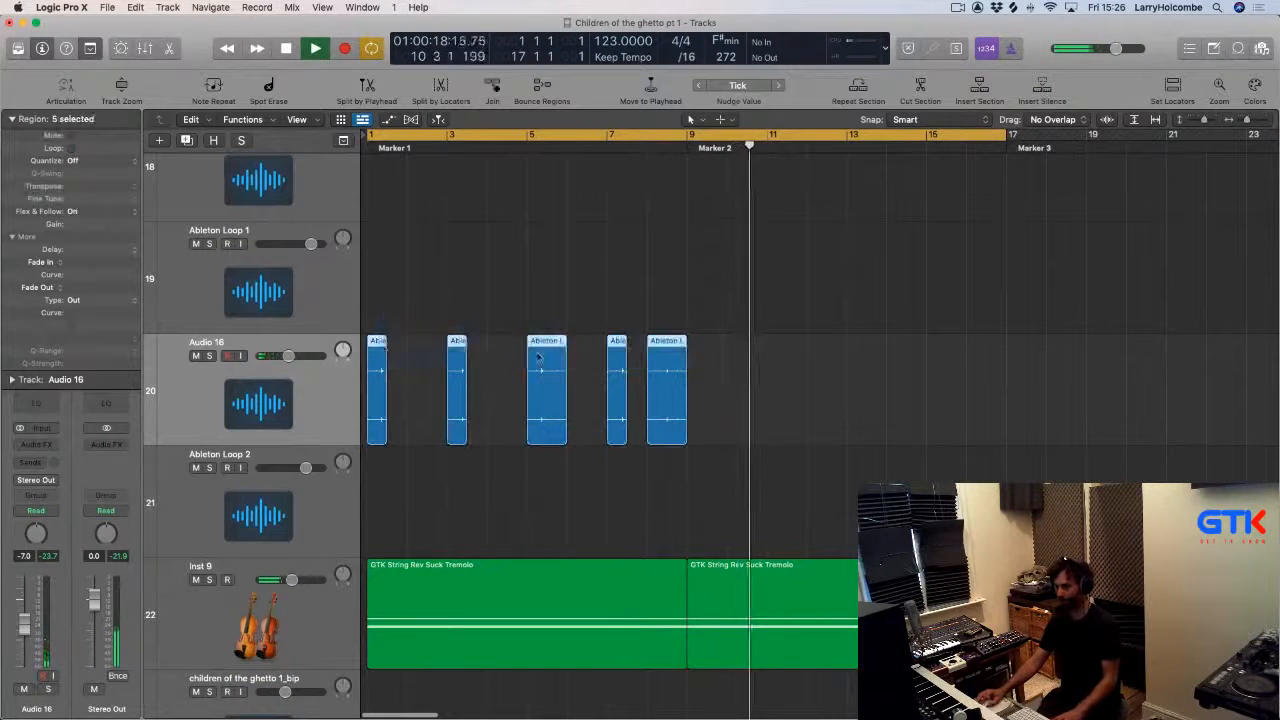
{"action": "left_click_drag", "start_coordinate": [378, 350], "coordinate": [697, 356]}
{"action": "scroll", "coordinate": [697, 355], "scroll_direction": "down", "scroll_amount": 1}
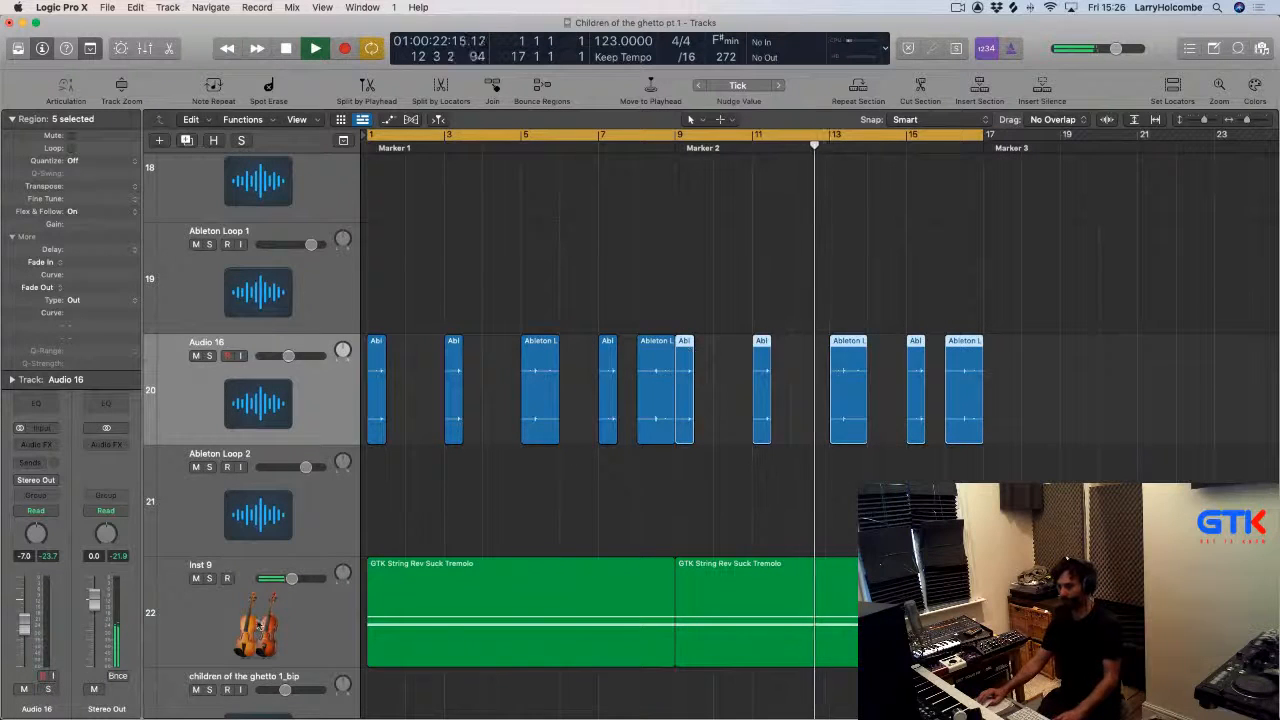
Turn off cycle mode and zoom out vertically to show all tracks.
{"action": "left_click", "coordinate": [258, 625]}
{"action": "key", "text": "a"}
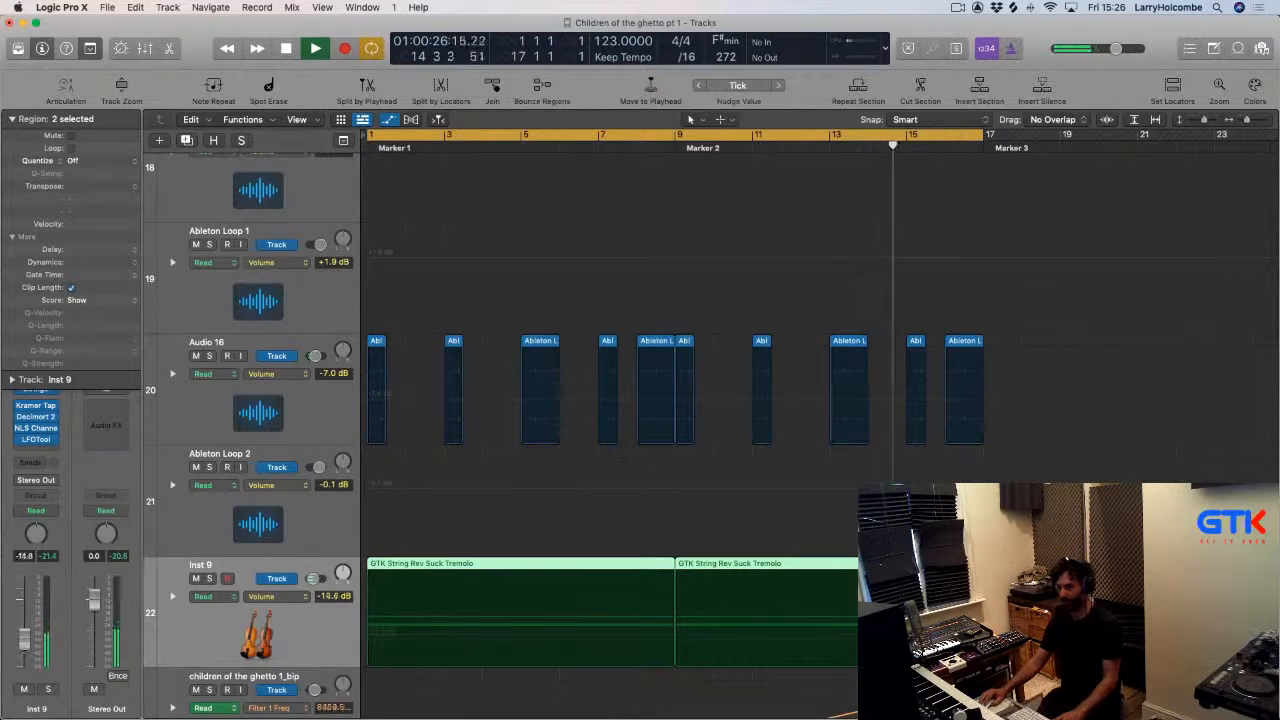
{"action": "key", "text": "super+Up"}
{"action": "key", "text": "super+Up"}
{"action": "key", "text": "super+Up"}
{"action": "key", "text": "super+Up"}
{"action": "key", "text": "super+Up"}
{"action": "key", "text": "super+Up"}
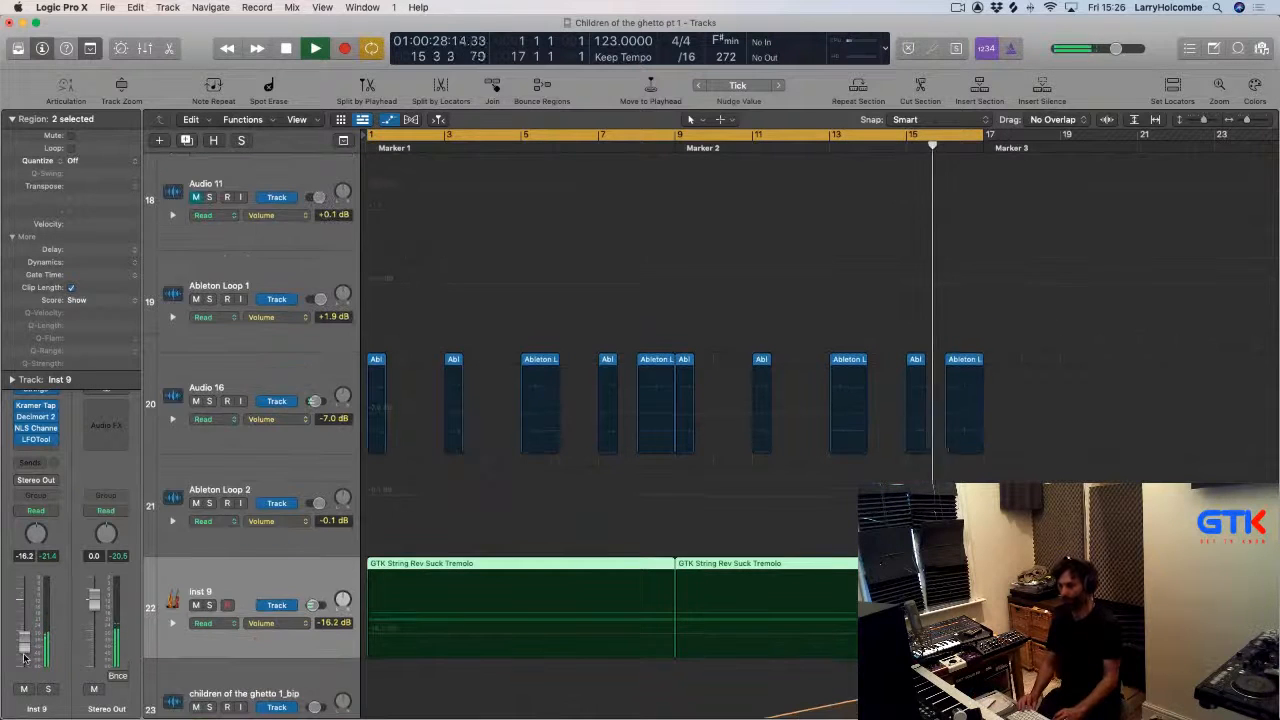
{"action": "key", "text": "c"}
{"action": "key", "text": "super+Up"}
{"action": "key", "text": "a"}
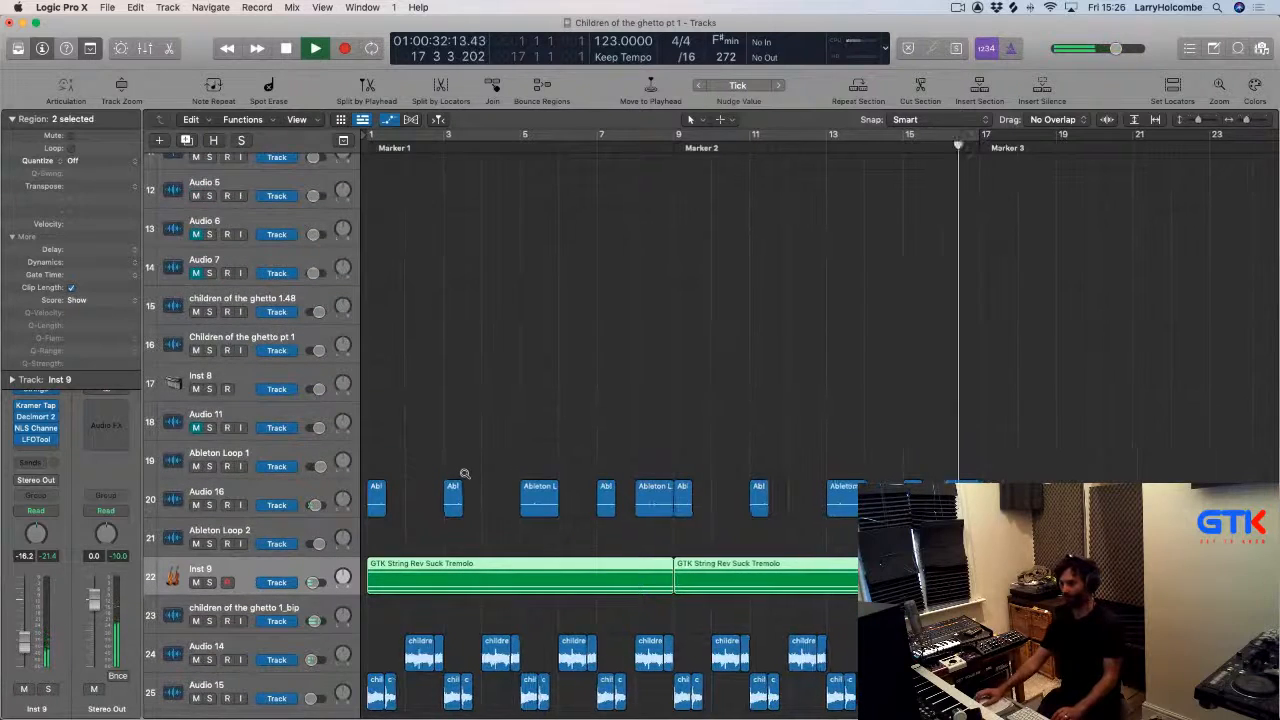
{"action": "scroll", "coordinate": [465, 474], "scroll_direction": "down", "scroll_amount": 4}
{"action": "scroll", "coordinate": [430, 497], "scroll_direction": "left", "scroll_amount": 1}
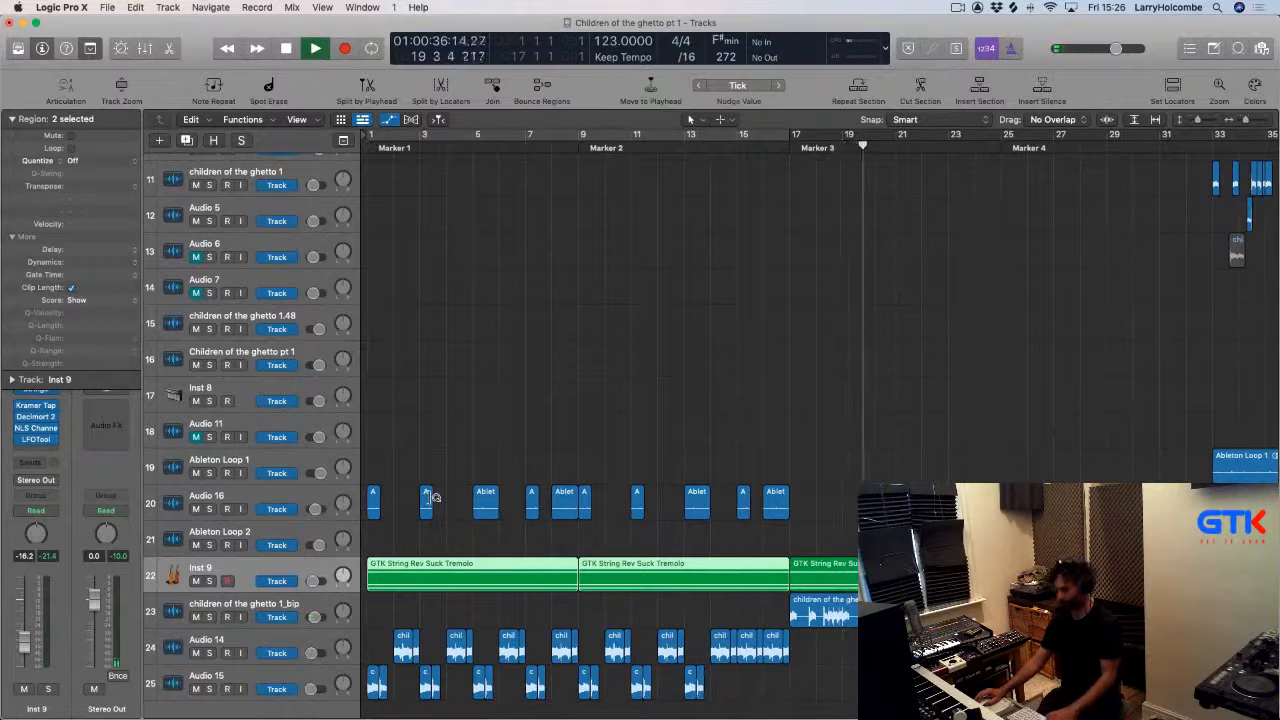
Move the peak of the Filter 1 Freq automation on children of the ghetto 1_bip slightly earlier.
{"action": "left_click", "coordinate": [491, 609]}
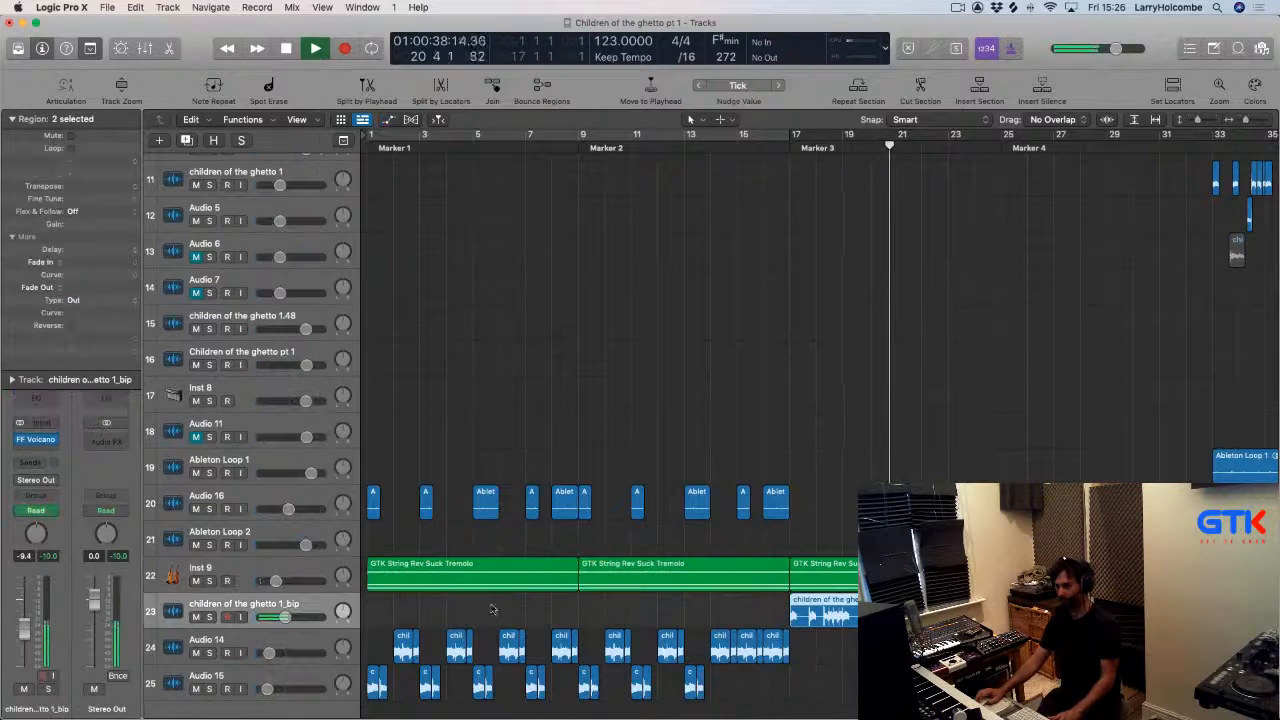
{"action": "key", "text": "a"}
{"action": "left_click_drag", "start_coordinate": [790, 653], "coordinate": [790, 635]}
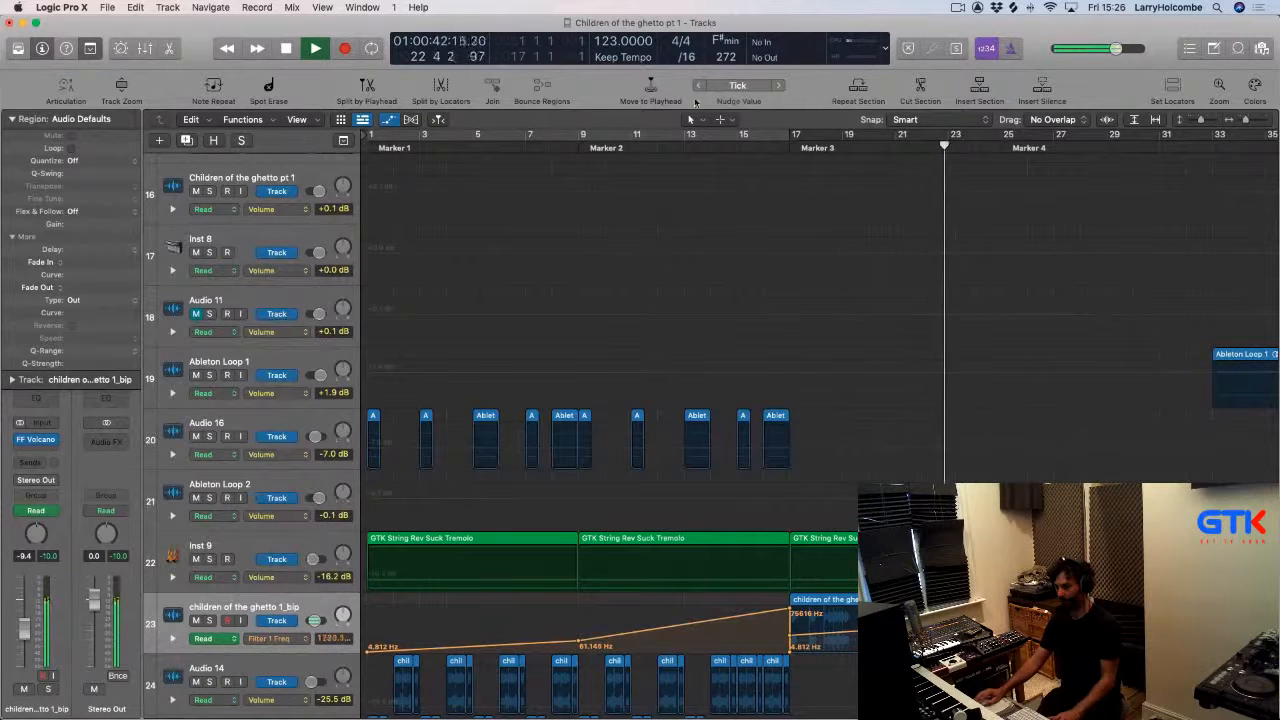
{"action": "left_click", "coordinate": [651, 147]}
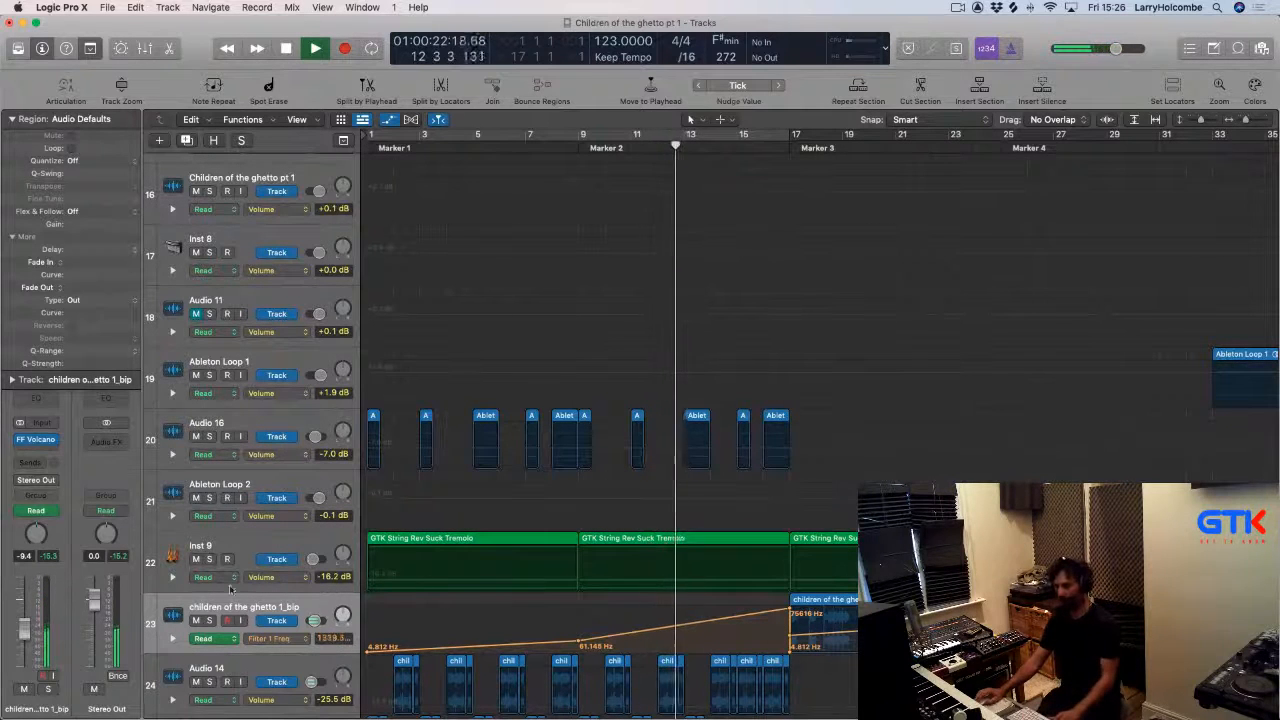
{"action": "key", "text": "x"}
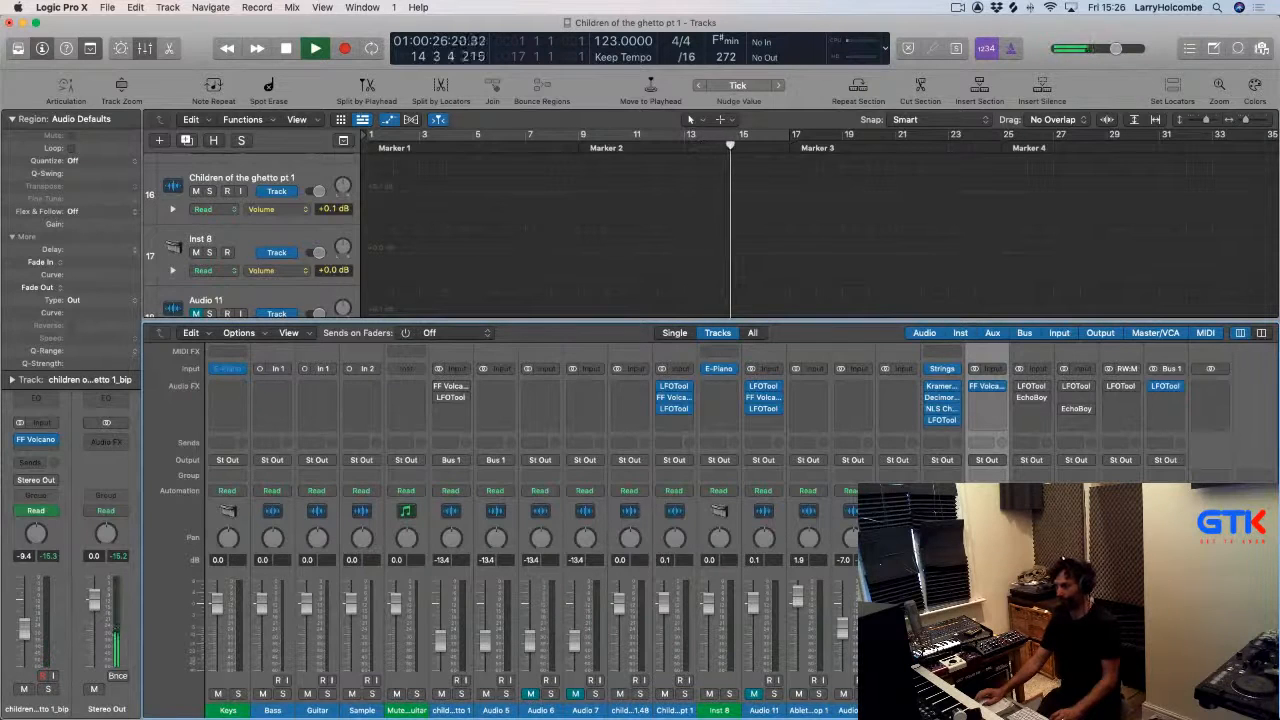
{"action": "key", "text": "x"}
{"action": "key", "text": "x"}
{"action": "key", "text": "x"}
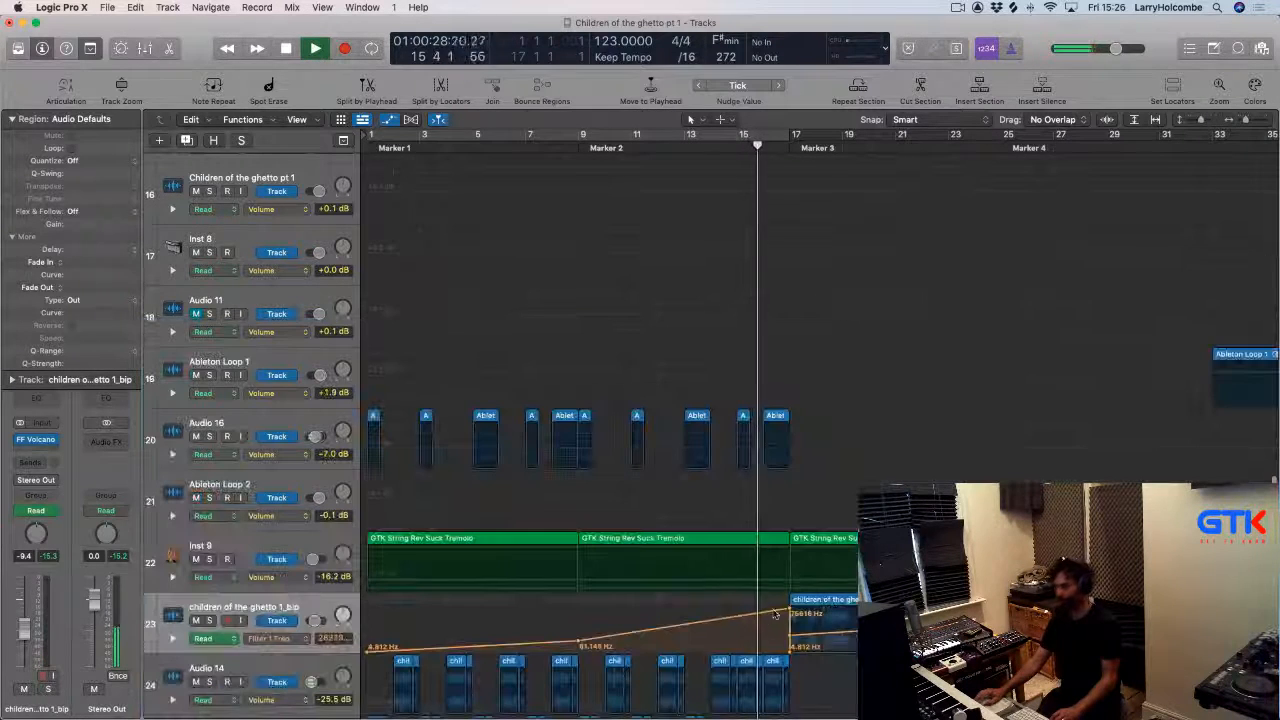
{"action": "left_click_drag", "start_coordinate": [789, 609], "coordinate": [778, 610]}
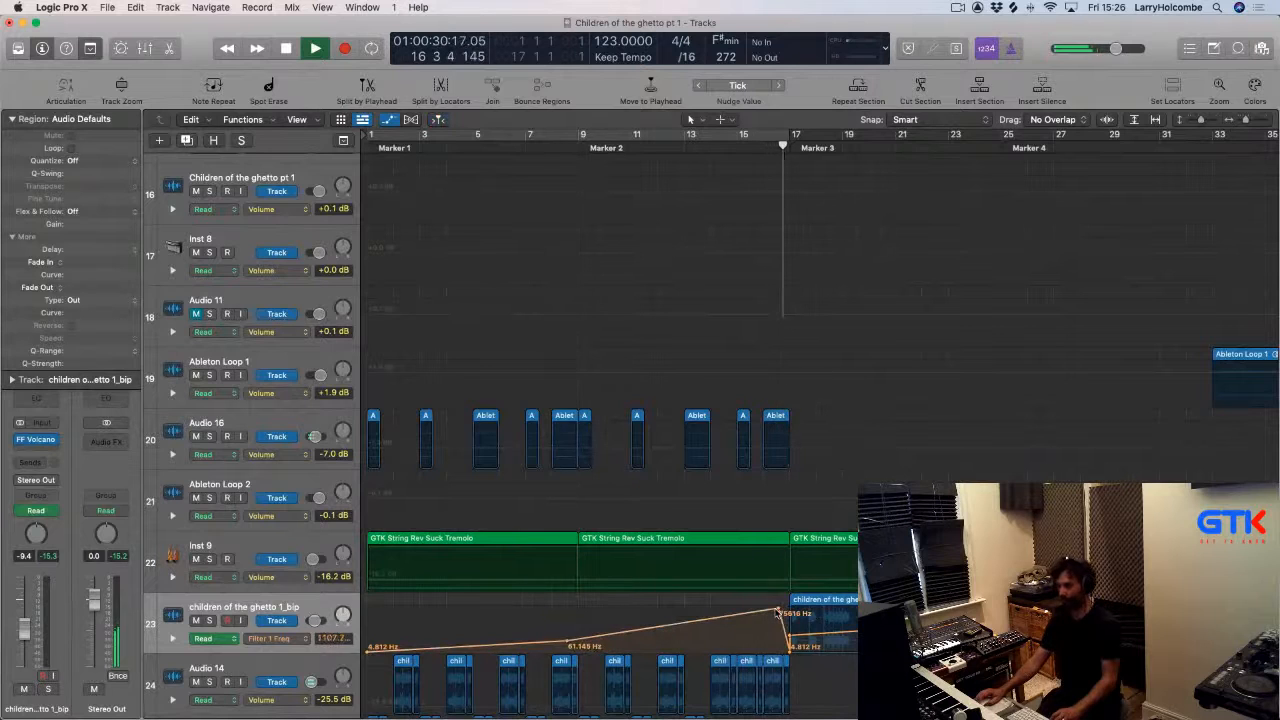
{"action": "key", "text": "x"}
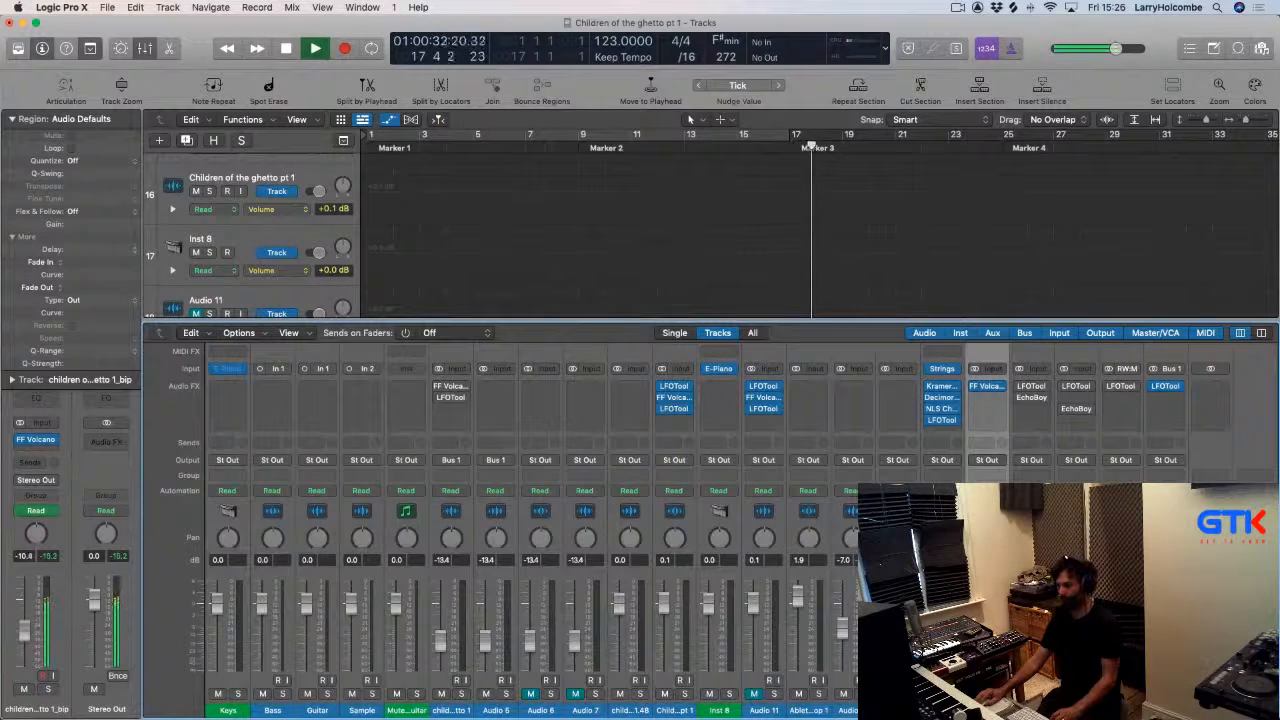
{"action": "key", "text": "x"}
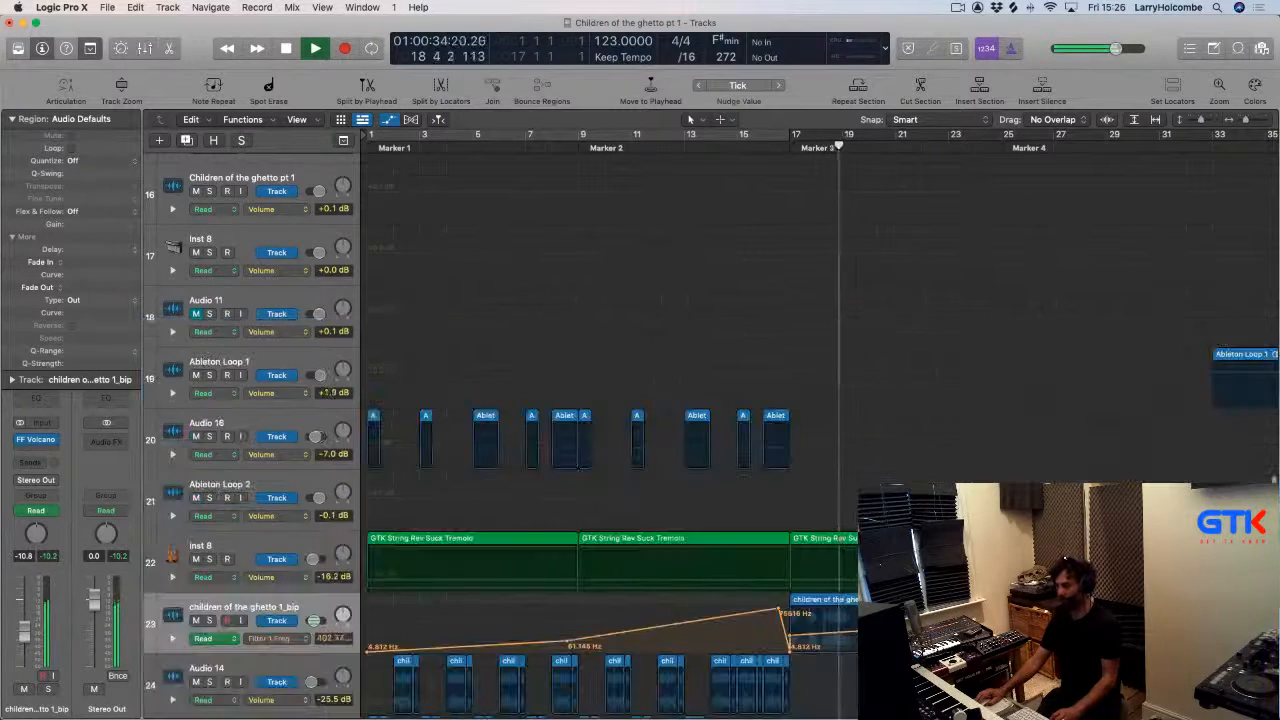
Duplicate the Inst 9 track as Inst 10 and move the last GTK String Rev Suck Tremolo region onto it.
{"action": "left_click", "coordinate": [285, 545]}
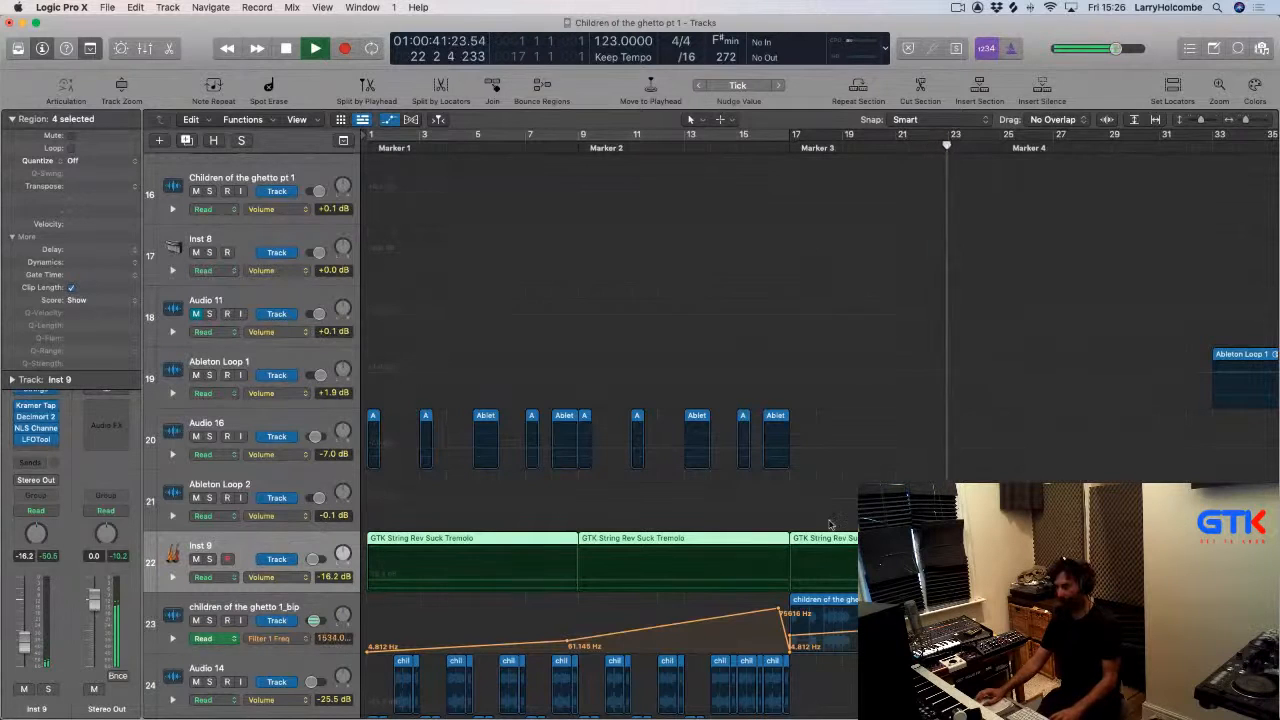
{"action": "key", "text": "super+d"}
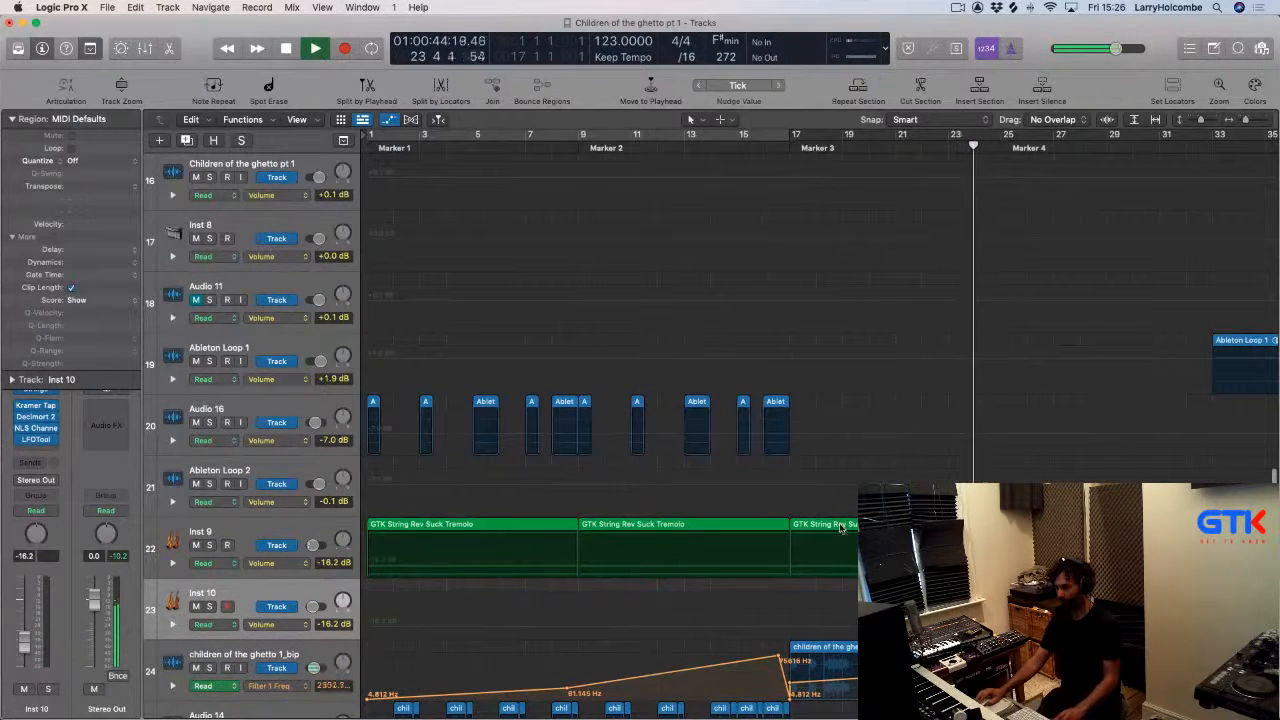
{"action": "left_click_drag", "start_coordinate": [840, 528], "coordinate": [838, 590]}
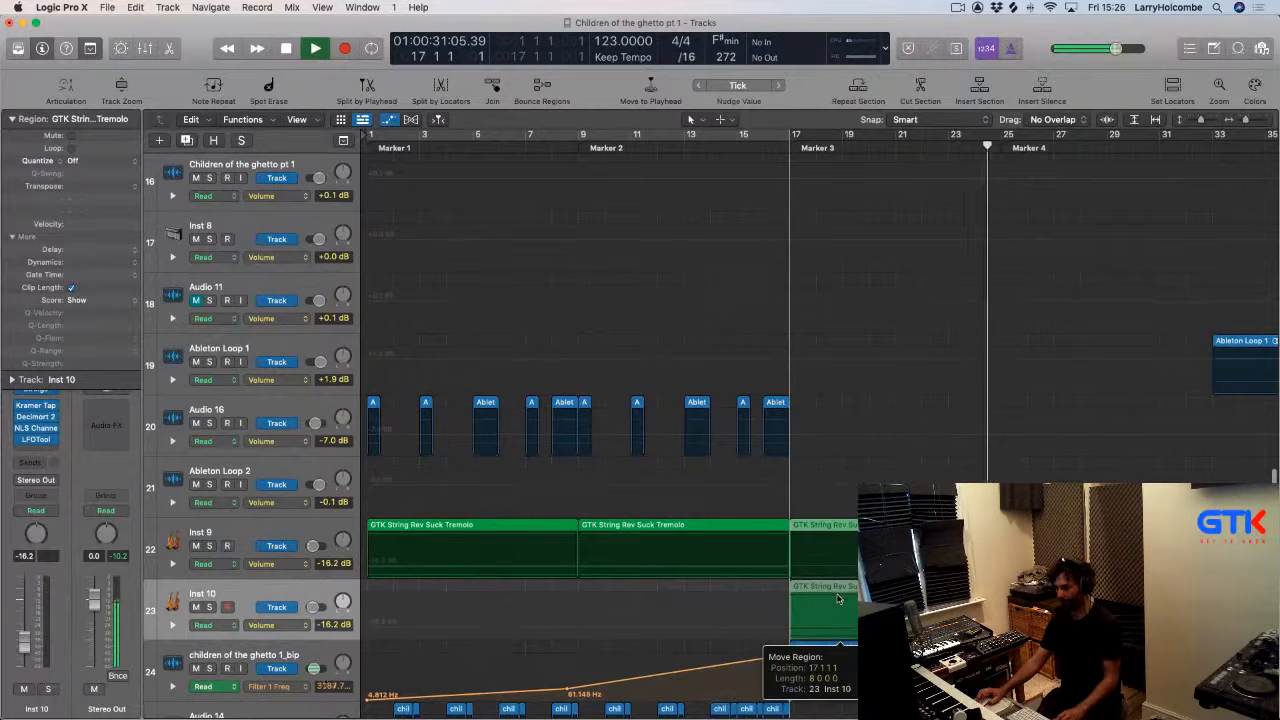
Open LFOTool on Inst 10 and reshape its curve into a straight descending ramp.
{"action": "left_click", "coordinate": [739, 150]}
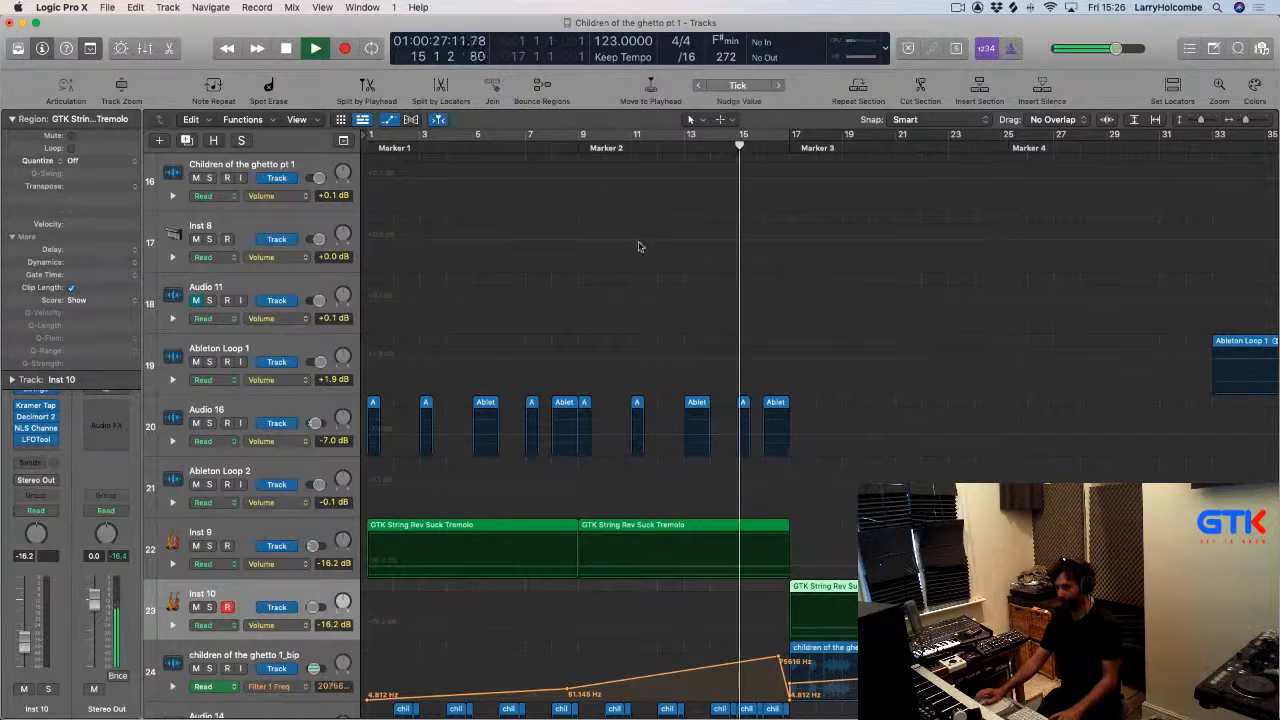
{"action": "left_click", "coordinate": [37, 442]}
{"action": "left_click_drag", "start_coordinate": [499, 420], "coordinate": [499, 264]}
{"action": "left_click_drag", "start_coordinate": [753, 264], "coordinate": [753, 418]}
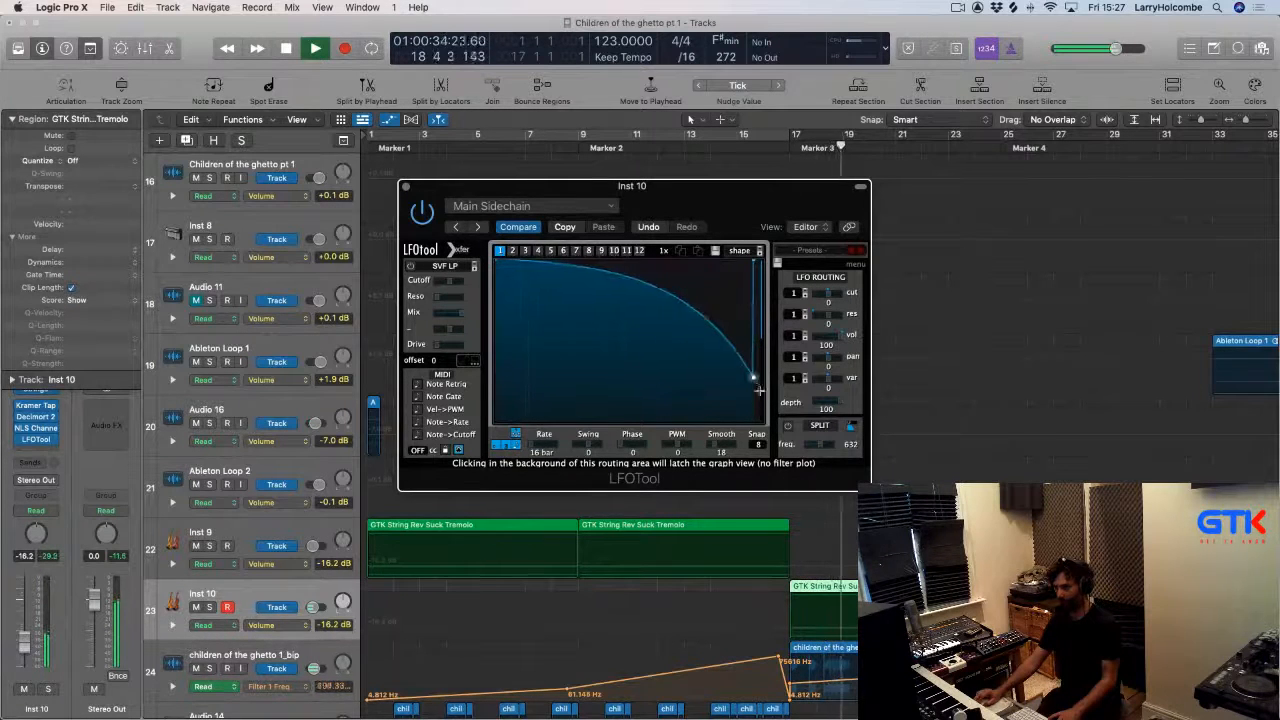
{"action": "left_click_drag", "start_coordinate": [626, 286], "coordinate": [628, 318]}
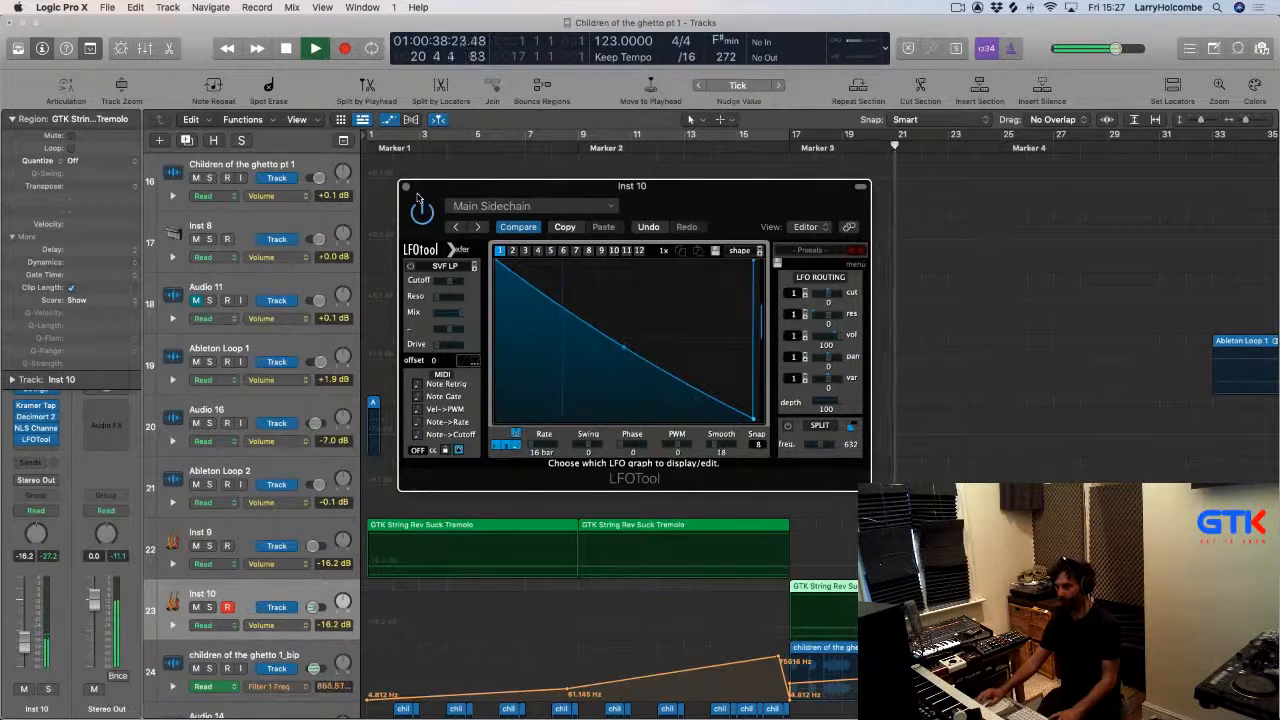
{"action": "left_click", "coordinate": [404, 187]}
Zoom out and set the cycle range from bar 1 to bar 33.
{"action": "key", "text": "super+Up"}
{"action": "key", "text": "super+Up"}
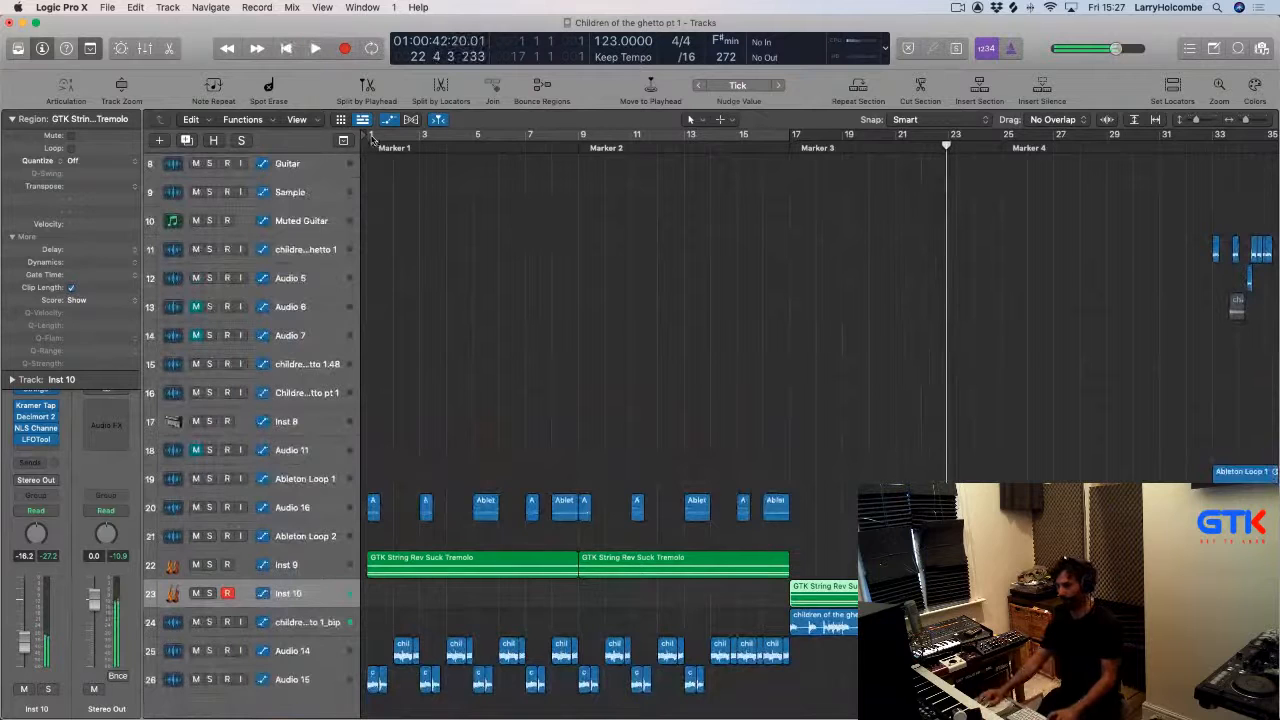
{"action": "left_click_drag", "start_coordinate": [371, 138], "coordinate": [1100, 255]}
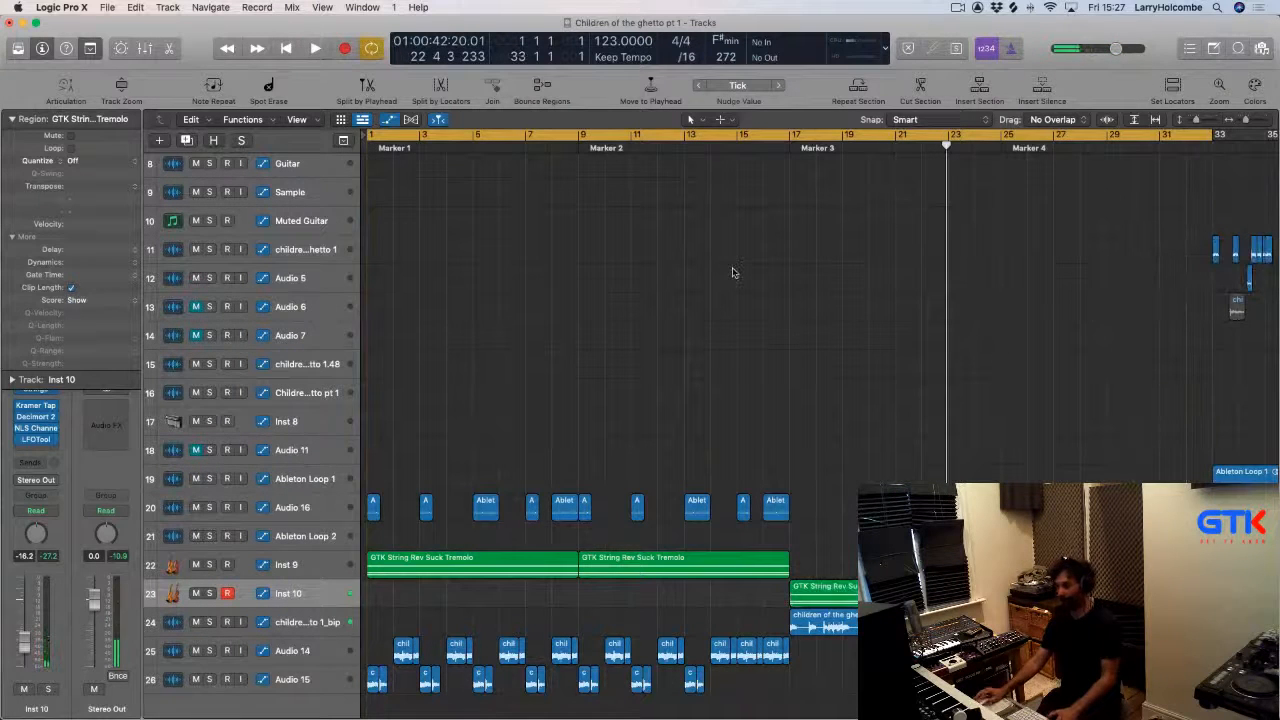
Search the Mac for "vinyl" files sorted by size and import VinylDirt_VeryLong_Old2_ST.wav onto a new track at bar 1.
{"action": "key", "text": "space"}
{"action": "key", "text": "super+Up"}
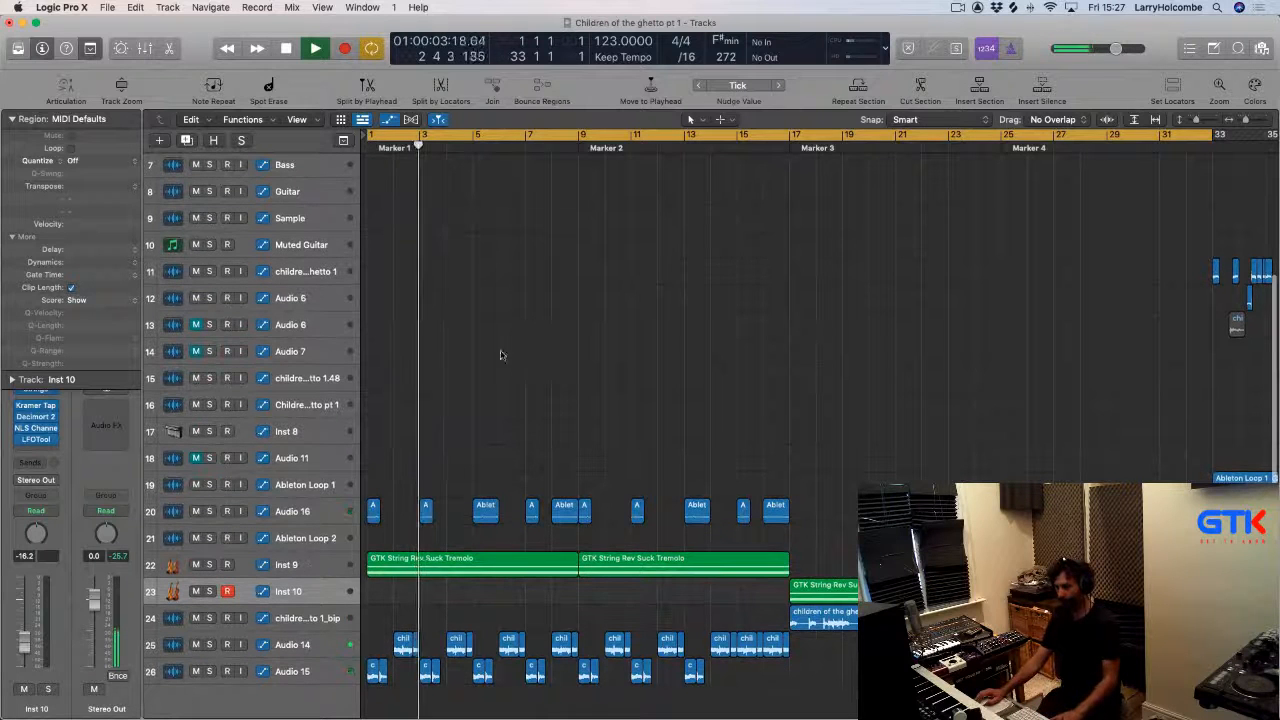
{"action": "key", "text": "super+Tab"}
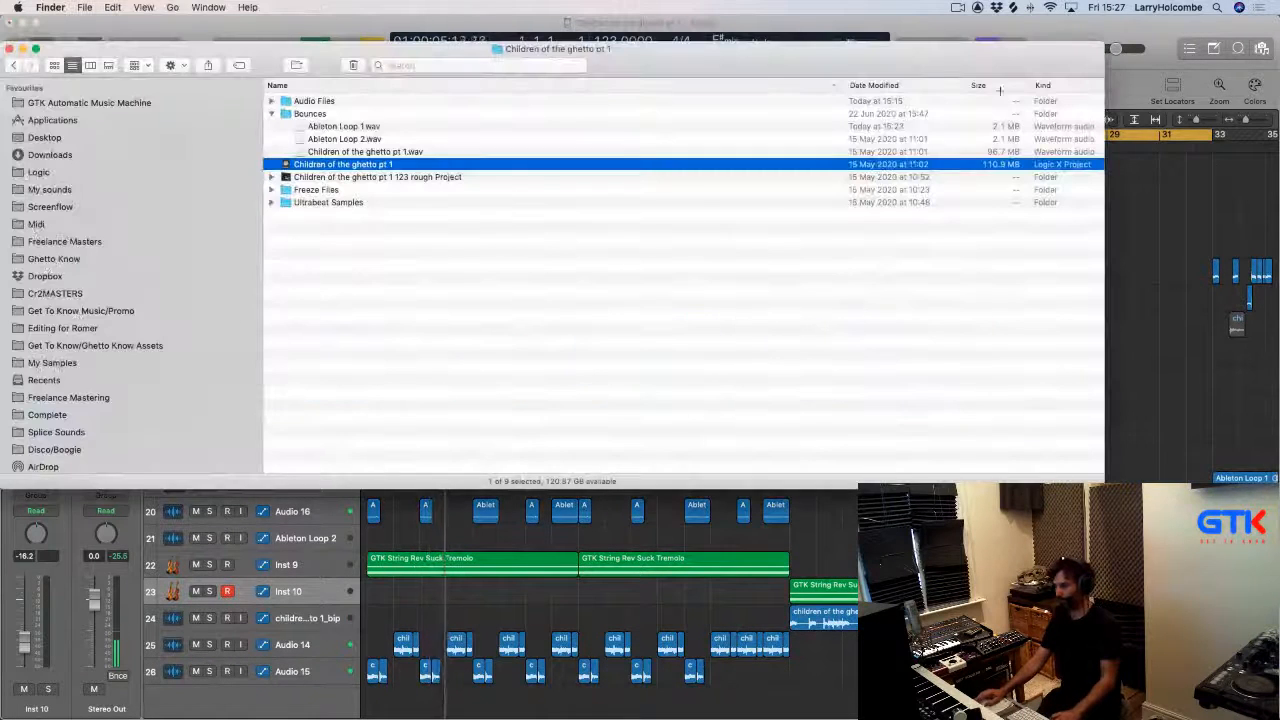
{"action": "left_click", "coordinate": [452, 72]}
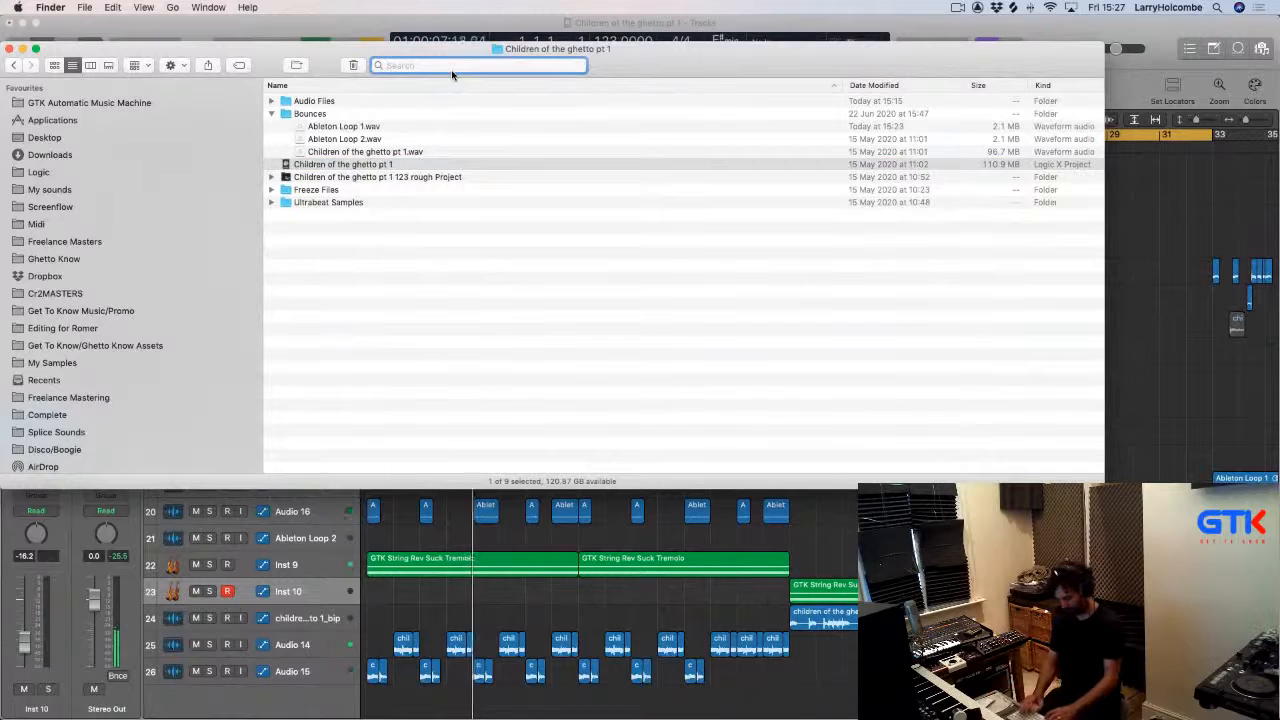
{"action": "type", "text": "vinyl"}
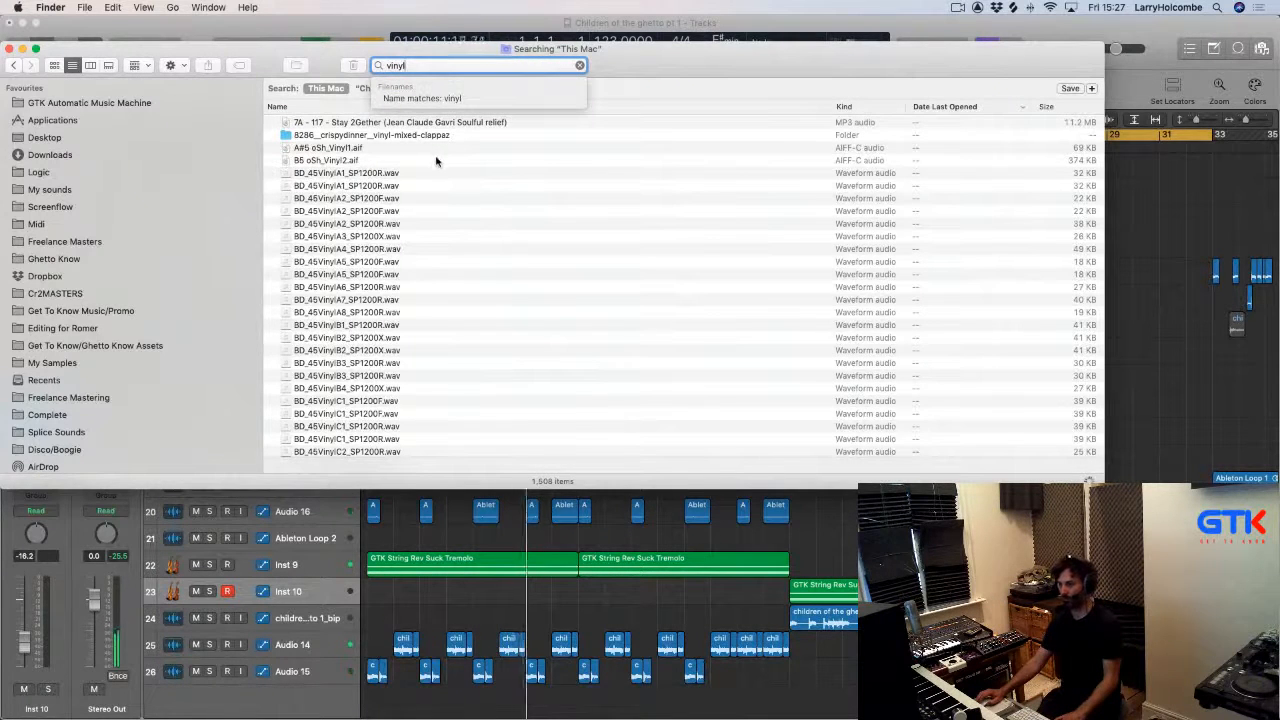
{"action": "left_click", "coordinate": [1048, 106]}
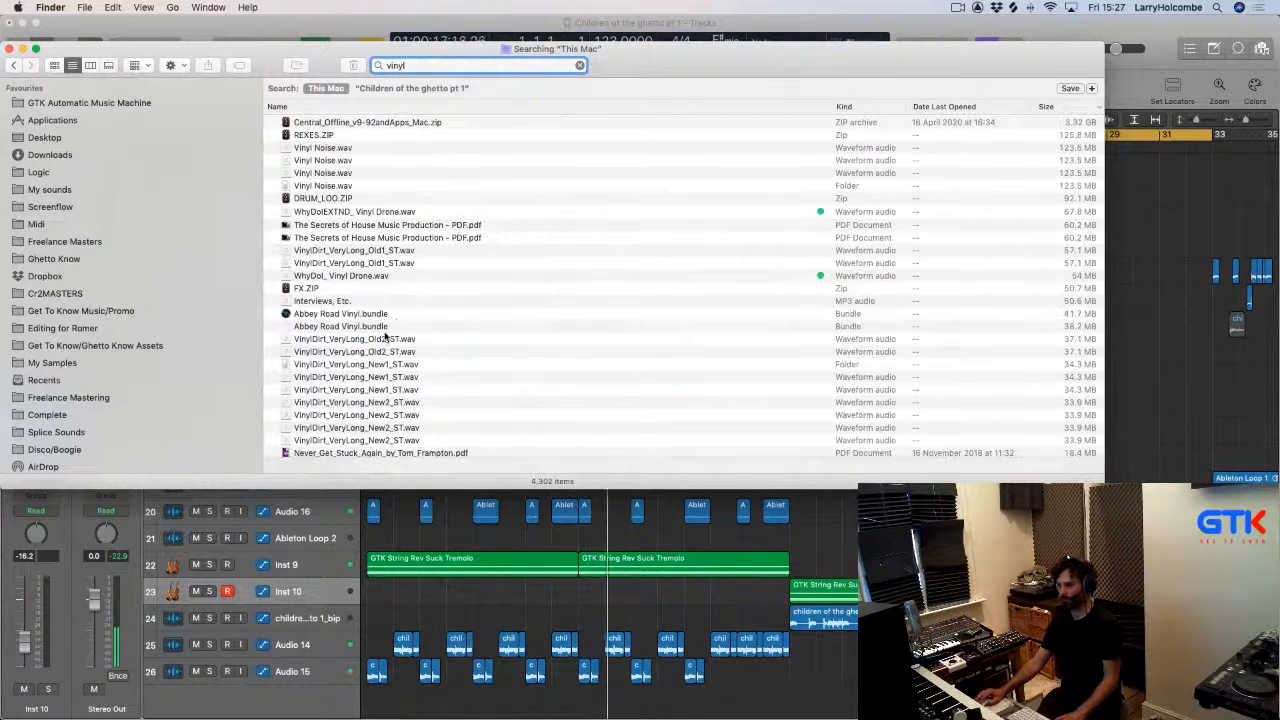
{"action": "left_click_drag", "start_coordinate": [385, 338], "coordinate": [367, 697]}
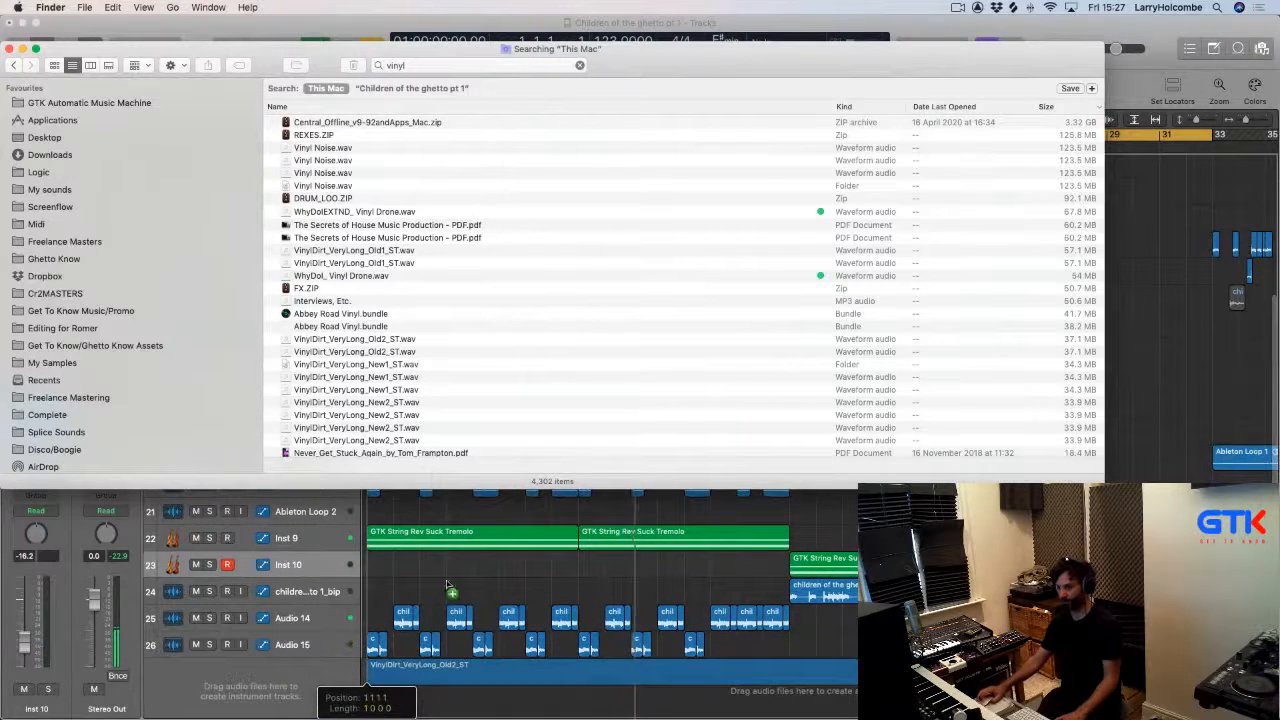
{"action": "left_click_drag", "start_coordinate": [447, 585], "coordinate": [447, 590]}
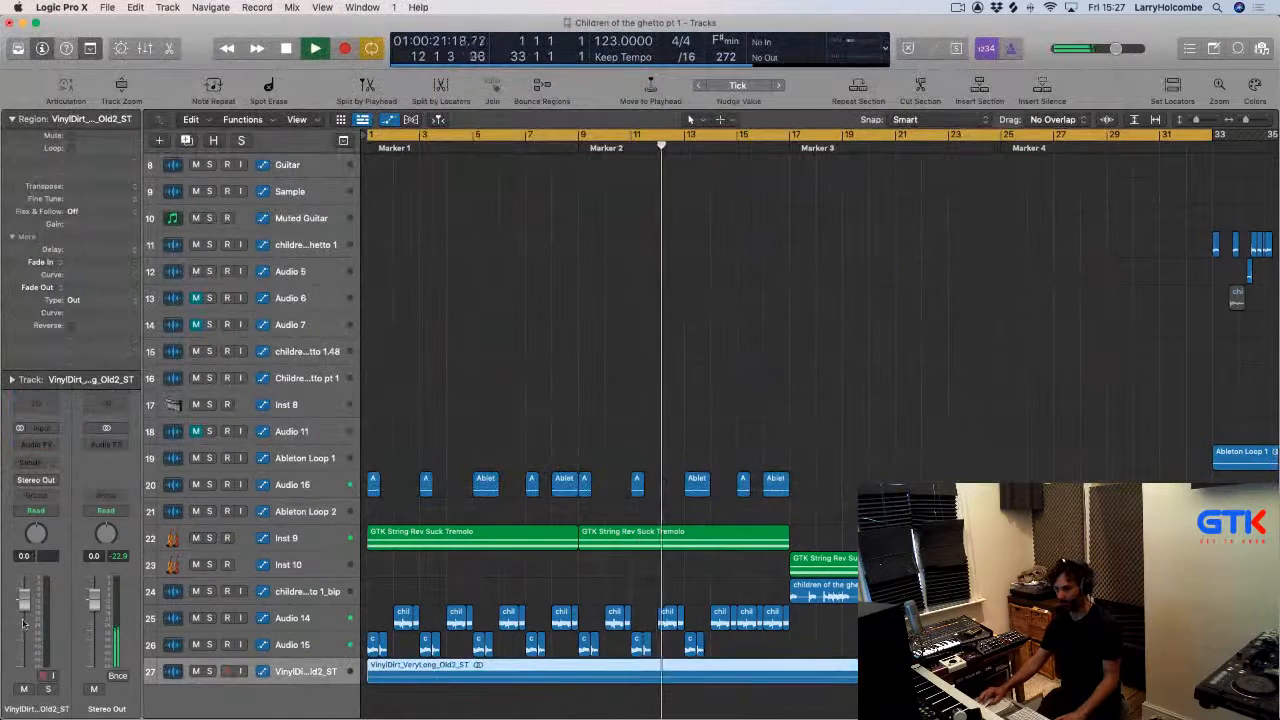
Lower the vinyl track's volume fader to about -10.4 dB.
{"action": "mouse_move", "coordinate": [24, 622]}
{"action": "left_mouse_down"}
{"action": "mouse_move", "coordinate": [22, 578]}
{"action": "mouse_move", "coordinate": [24, 640]}
{"action": "left_mouse_up"}
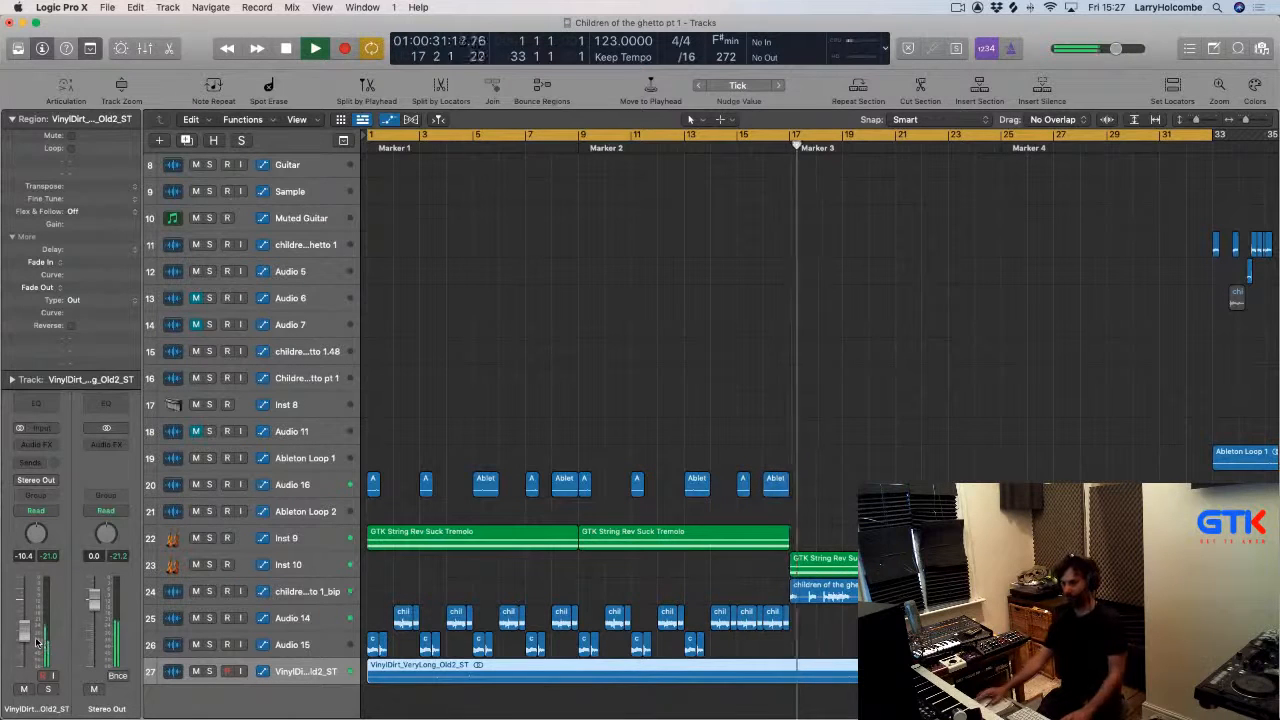
{"action": "left_click", "coordinate": [555, 357]}
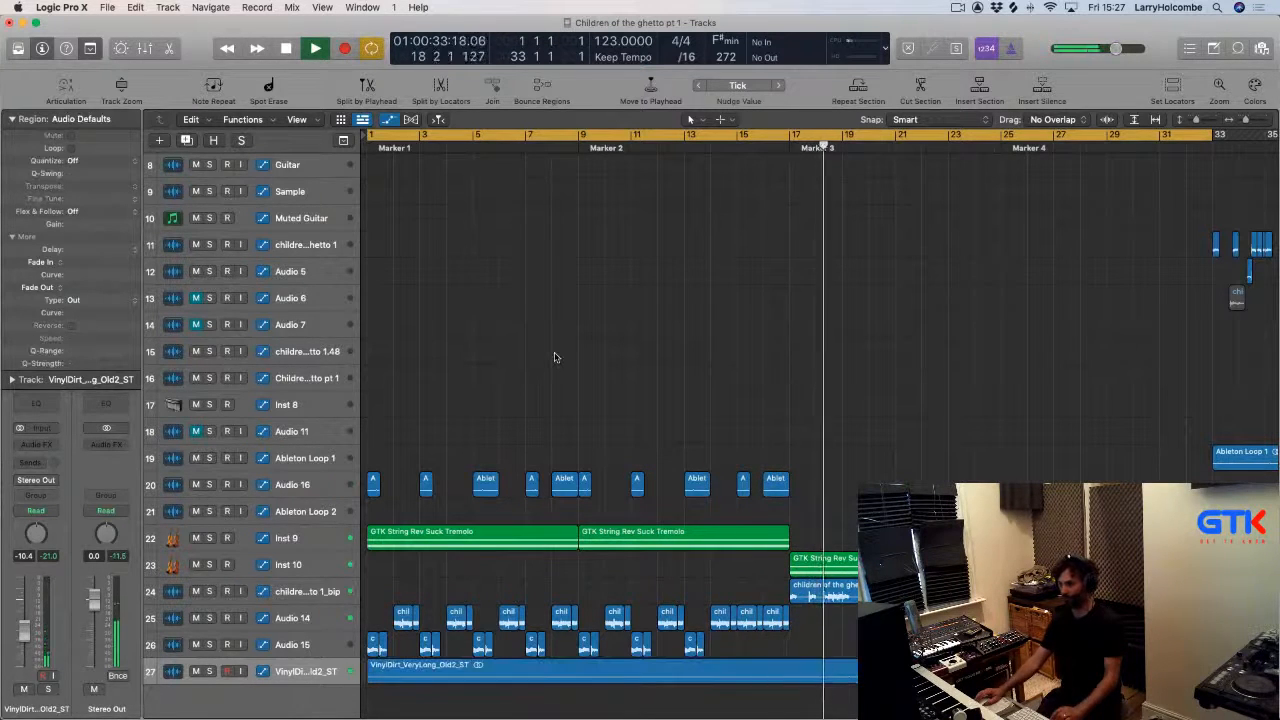
{"action": "key", "text": "z"}
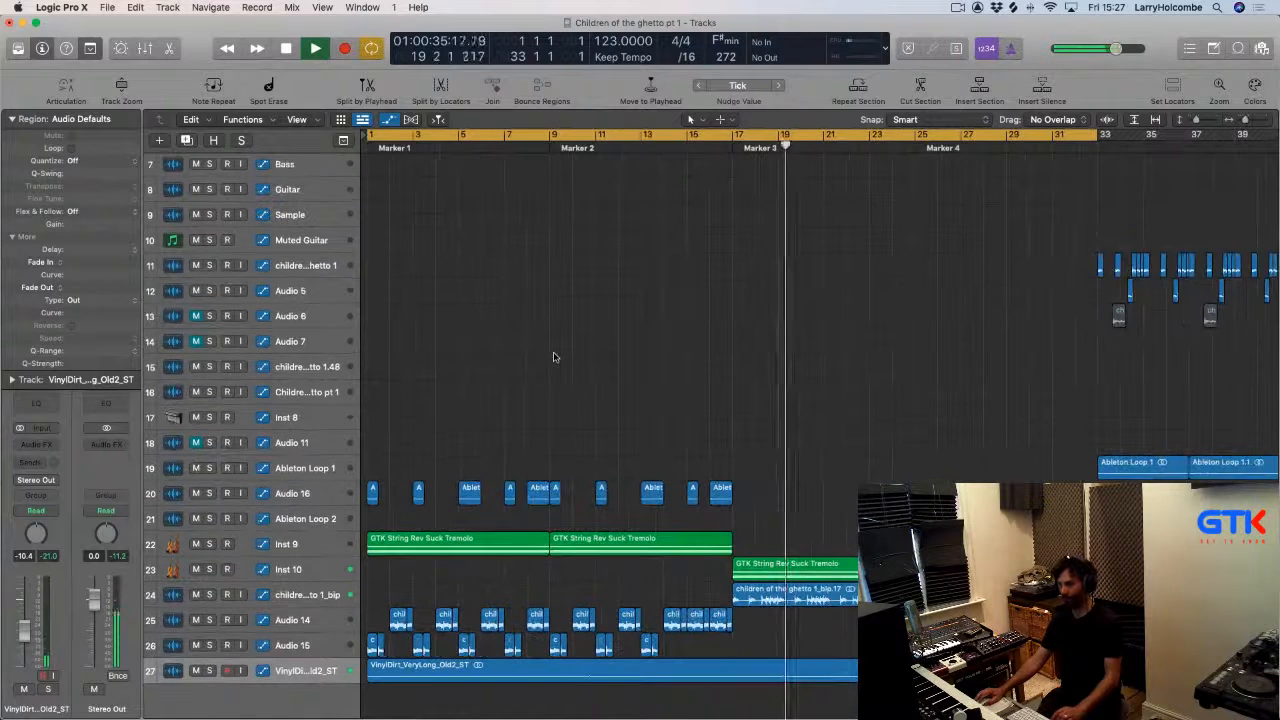
{"action": "scroll", "coordinate": [555, 357], "scroll_direction": "down", "scroll_amount": 3}
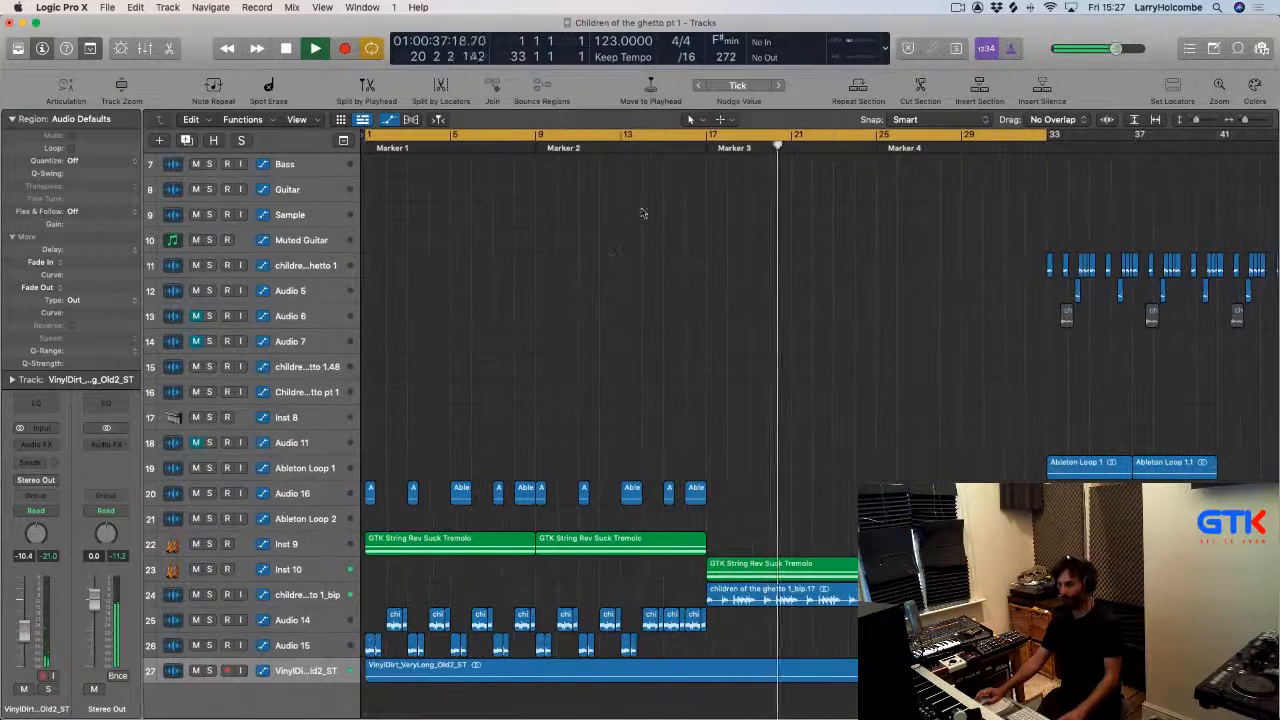
{"action": "left_click", "coordinate": [653, 135]}
{"action": "scroll", "coordinate": [630, 220], "scroll_direction": "left", "scroll_amount": 1}
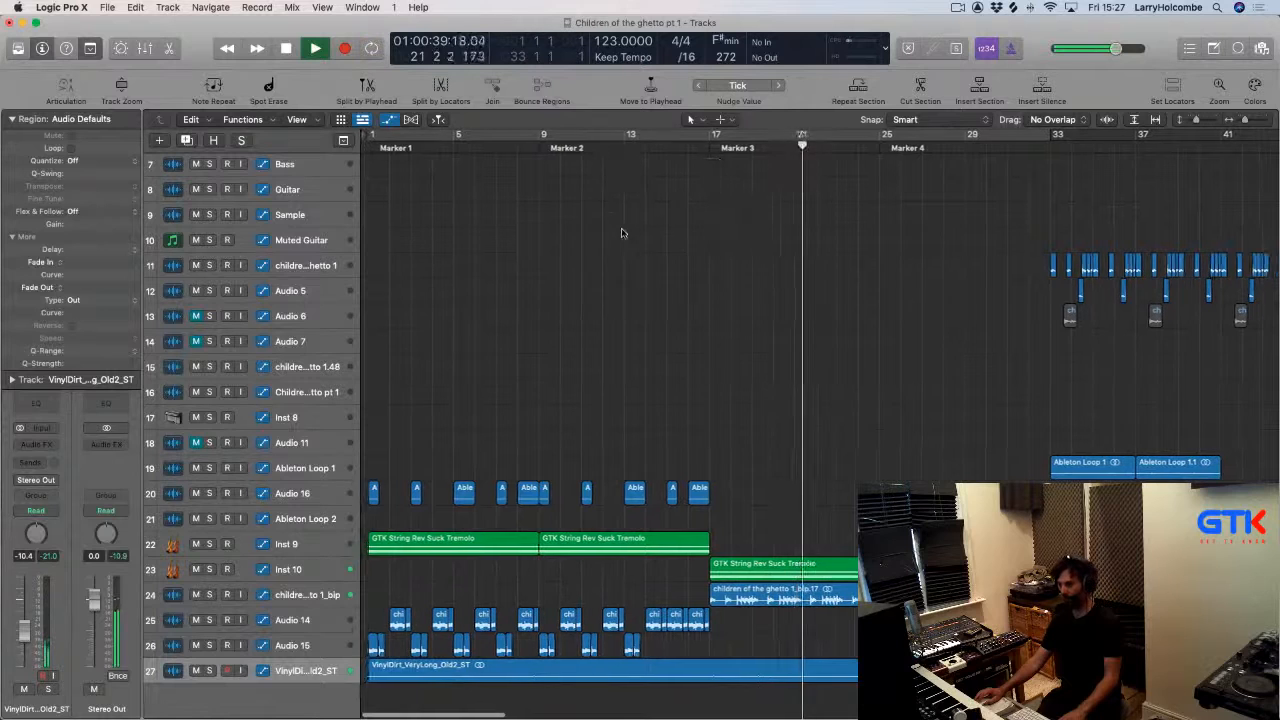
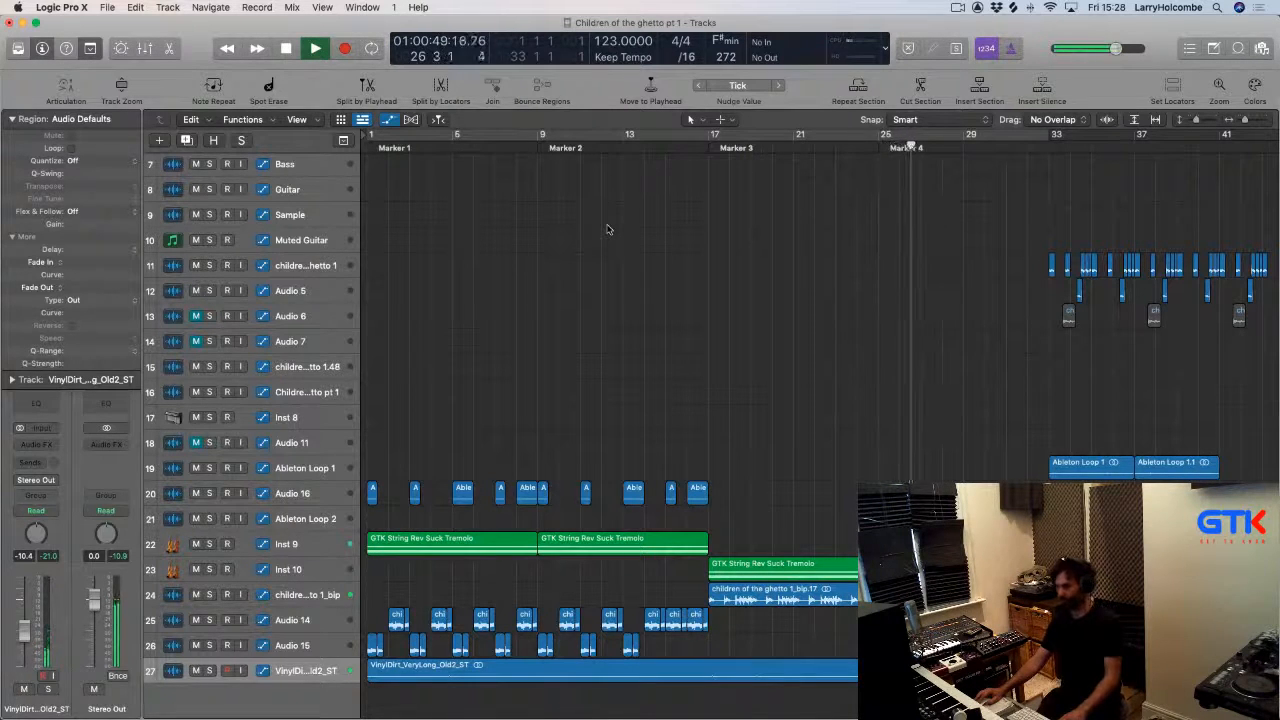
{"action": "key", "text": "a"}
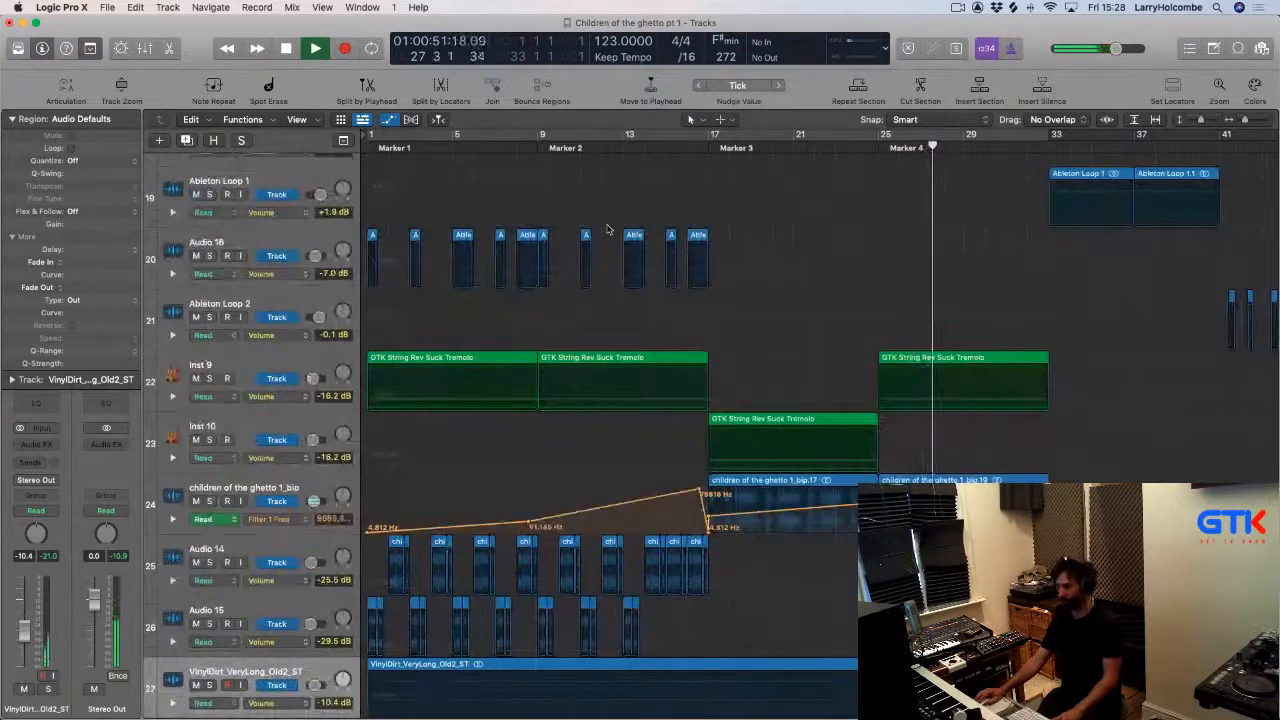
{"action": "key", "text": "a"}
{"action": "scroll", "coordinate": [664, 301], "scroll_direction": "down", "scroll_amount": 2}
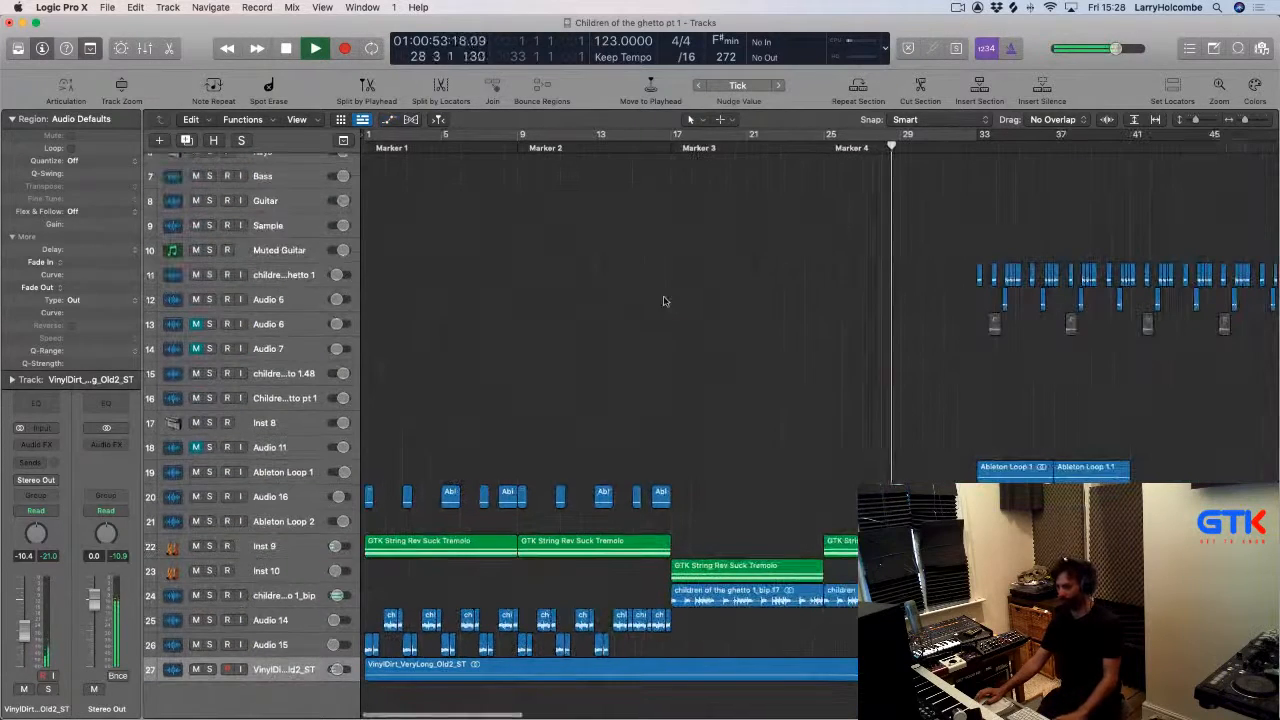
Set a cycle range over the end of the children of the ghetto_1_bip region, about bars 30 to 33, and play it.
{"action": "left_click_drag", "start_coordinate": [757, 431], "coordinate": [1088, 698]}
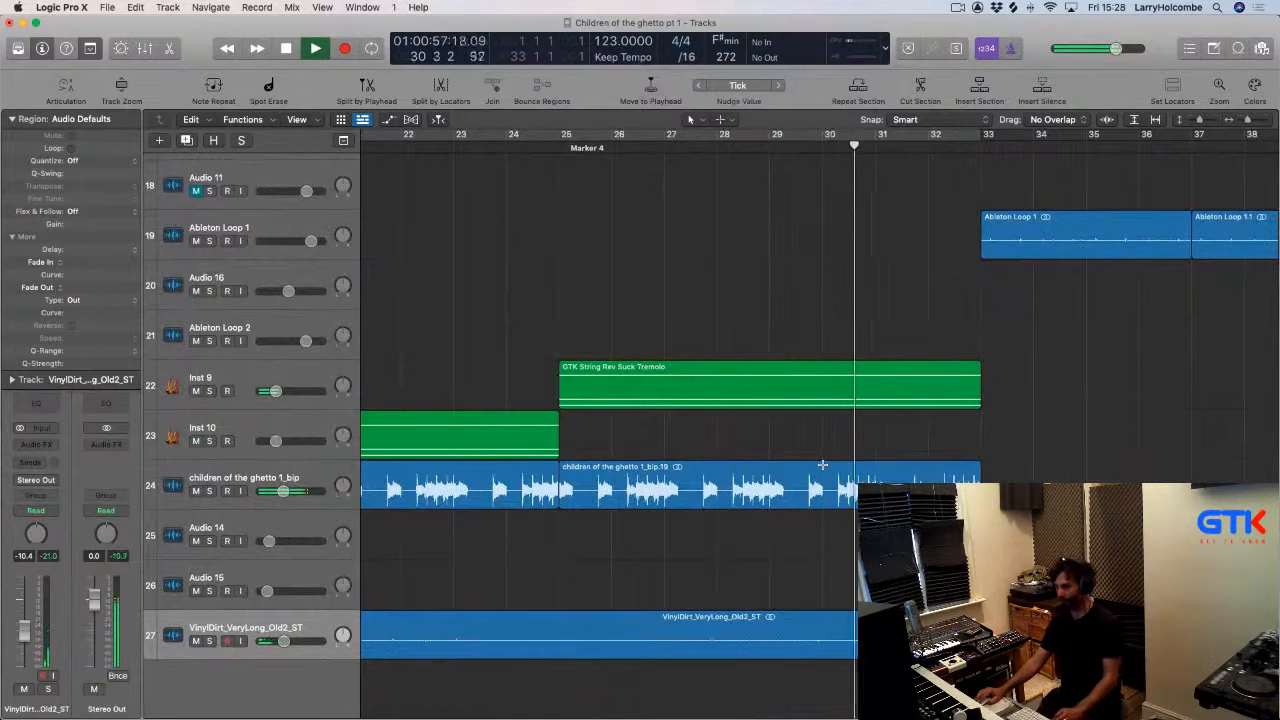
{"action": "left_click_drag", "start_coordinate": [822, 464], "coordinate": [994, 560]}
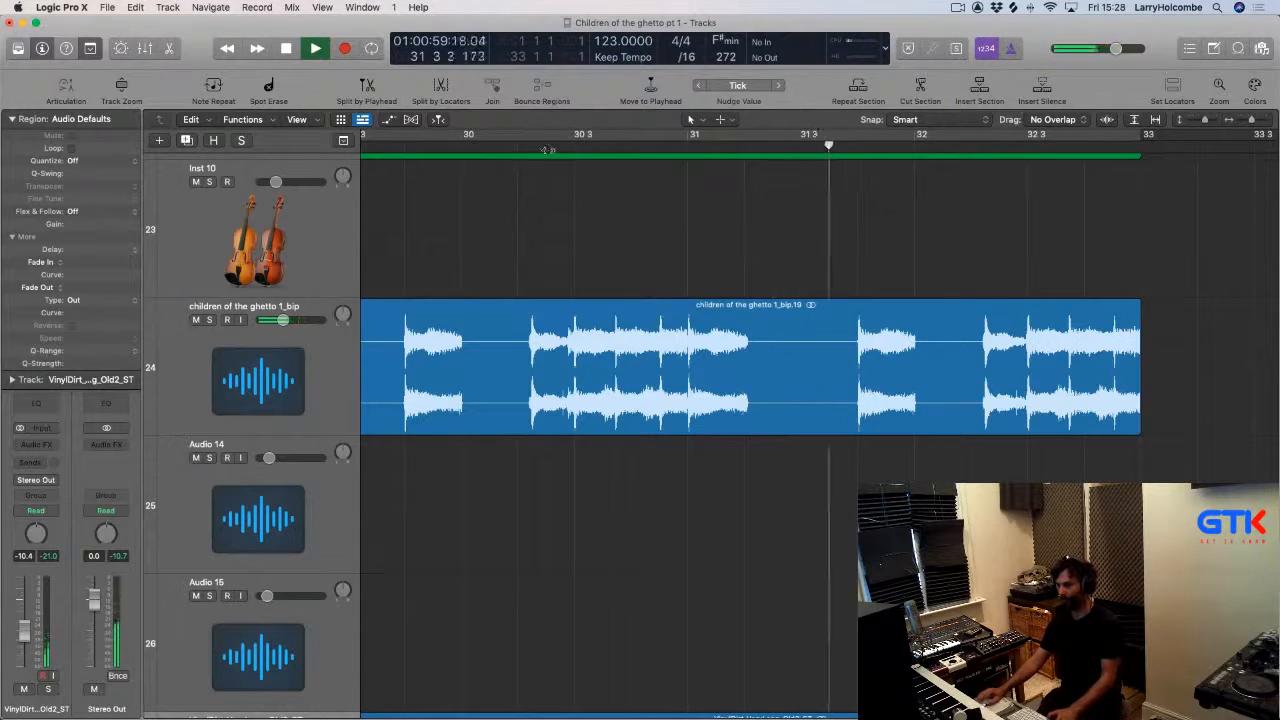
{"action": "key", "text": "space"}
{"action": "left_click_drag", "start_coordinate": [461, 134], "coordinate": [1270, 134]}
{"action": "key", "text": "space"}
{"action": "scroll", "coordinate": [762, 328], "scroll_direction": "right", "scroll_amount": 2}
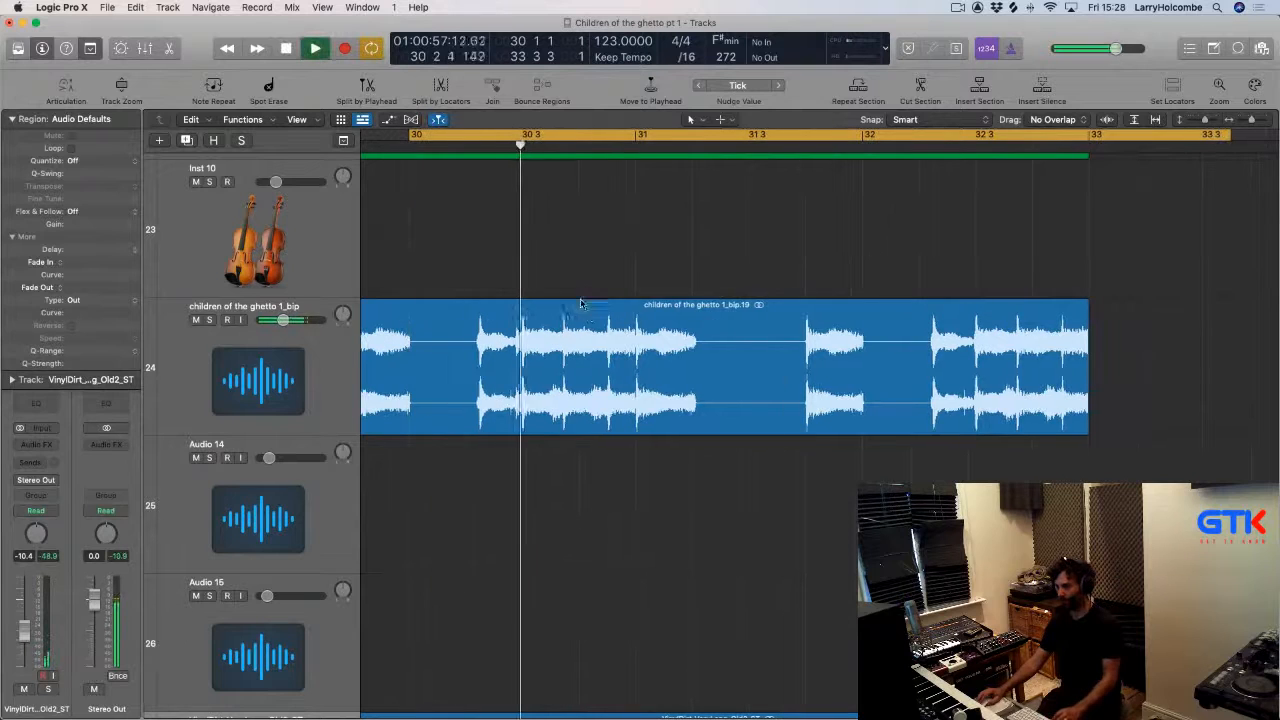
Isolate the slice from 30 3 to bar 31 of the children of the ghetto_1_bip region and delete the part after it.
{"action": "left_click_drag", "start_coordinate": [523, 305], "coordinate": [634, 322]}
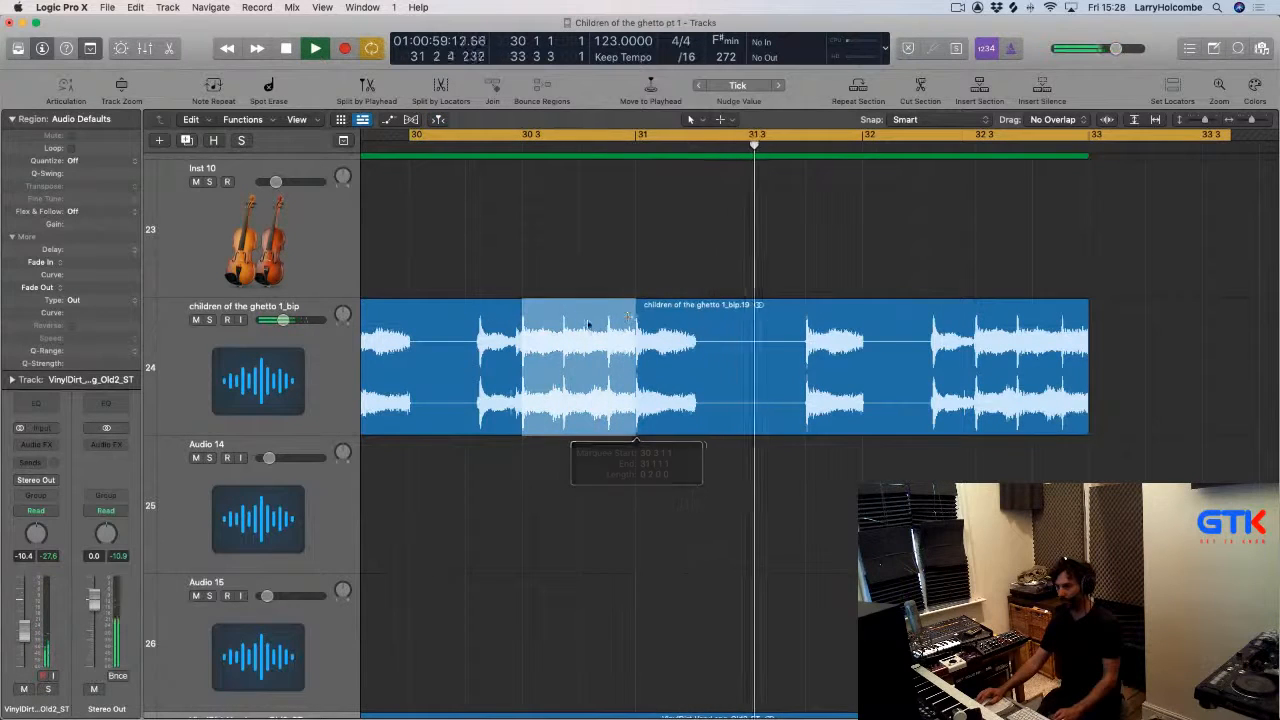
{"action": "left_click", "coordinate": [589, 324]}
{"action": "left_click", "coordinate": [666, 338]}
{"action": "key", "text": "Delete"}
{"action": "key", "text": "Return"}
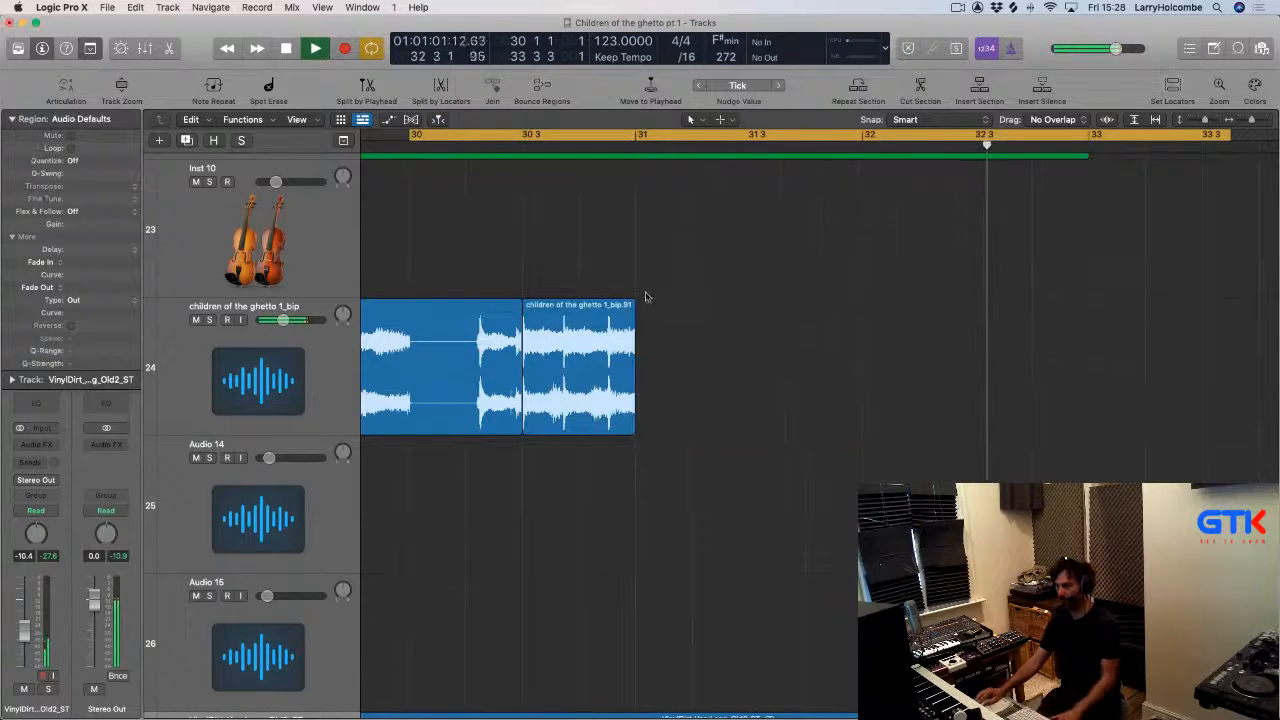
Loop the isolated slice up to bar 33 and audition it.
{"action": "left_click_drag", "start_coordinate": [632, 304], "coordinate": [1088, 304]}
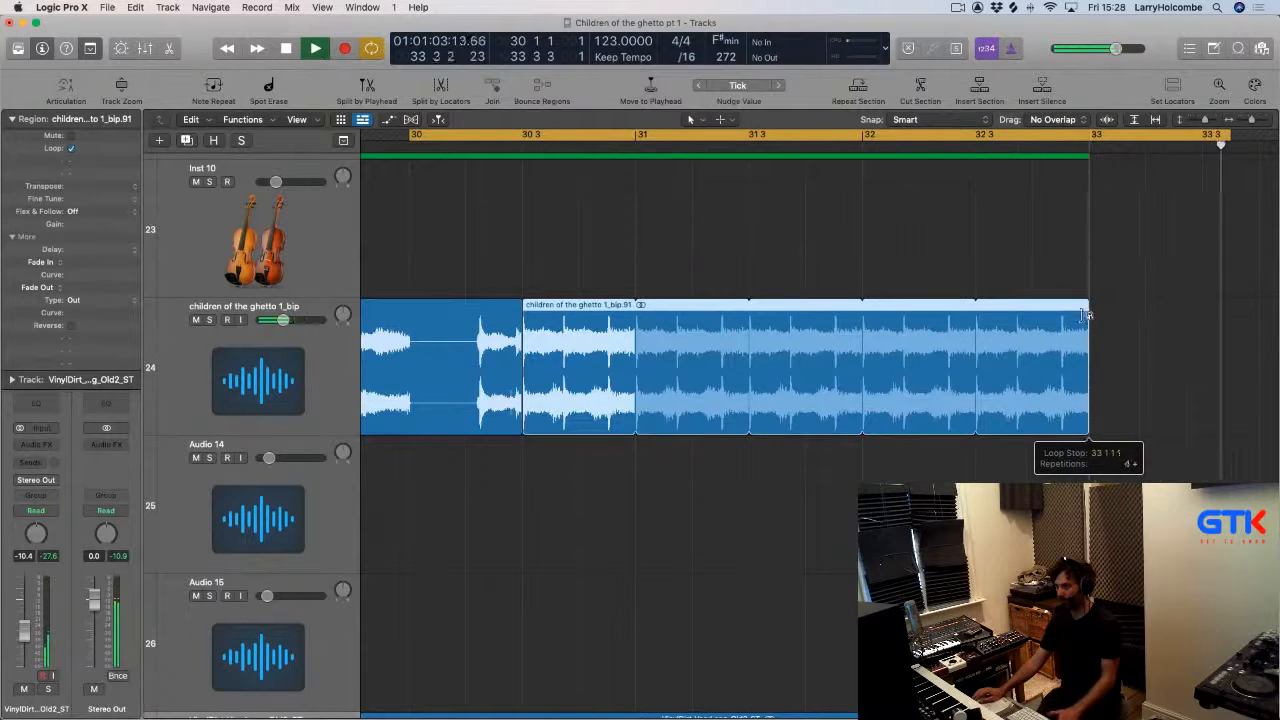
{"action": "key", "text": "space"}
{"action": "key", "text": "space"}
Draw a Filter 1 Freq automation dip over the looped slice, dropping to about 98 Hz and rising back to 75616 Hz.
{"action": "key", "text": "a"}
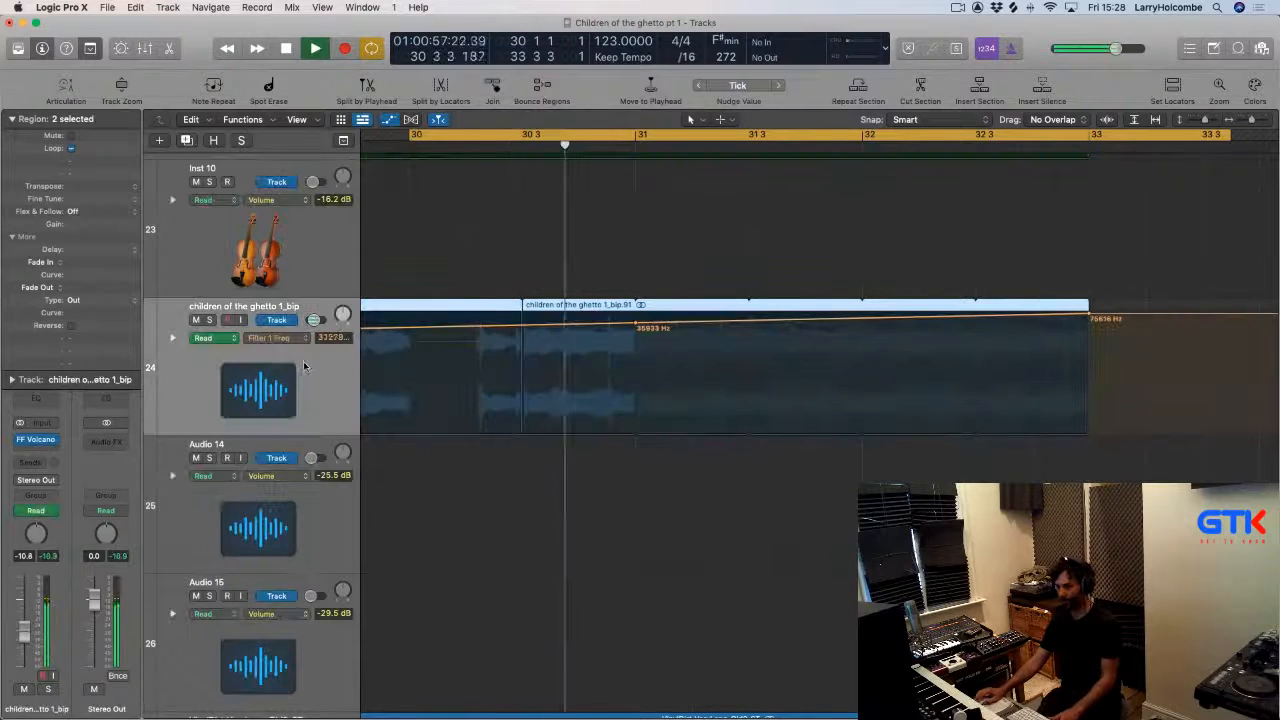
{"action": "left_click", "coordinate": [519, 326]}
{"action": "left_click_drag", "start_coordinate": [519, 326], "coordinate": [519, 316]}
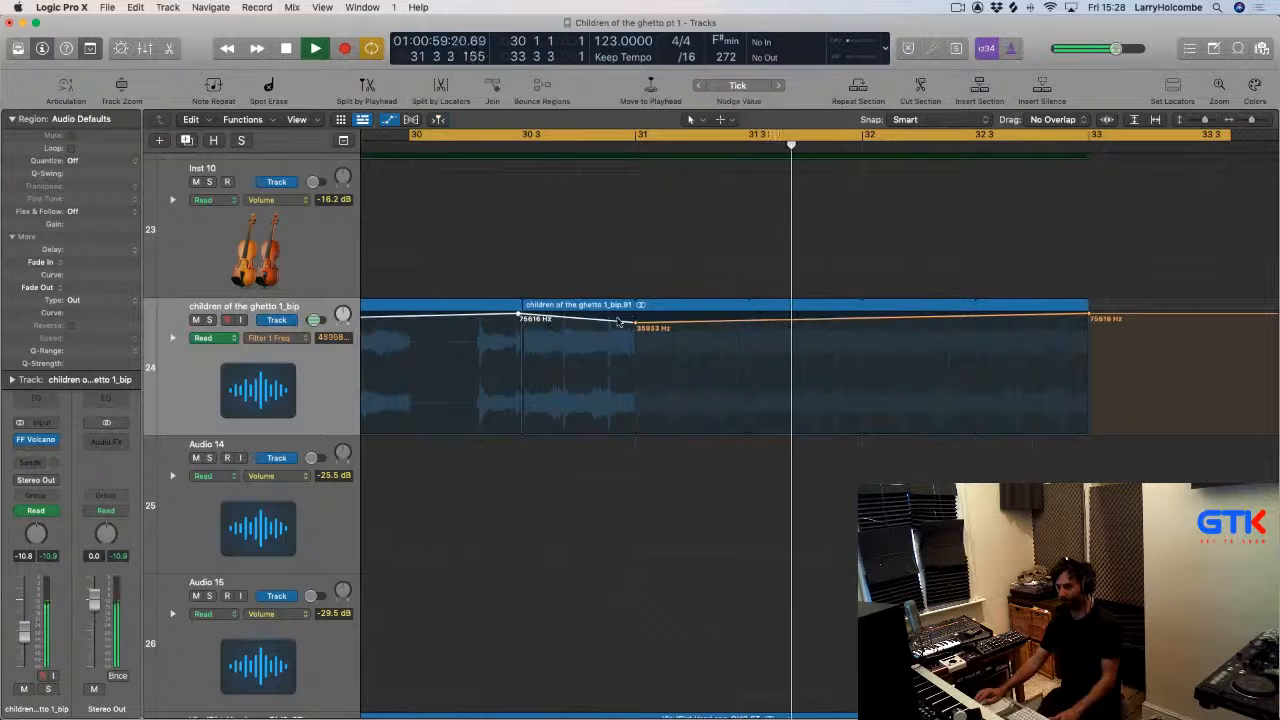
{"action": "left_click_drag", "start_coordinate": [636, 323], "coordinate": [821, 410]}
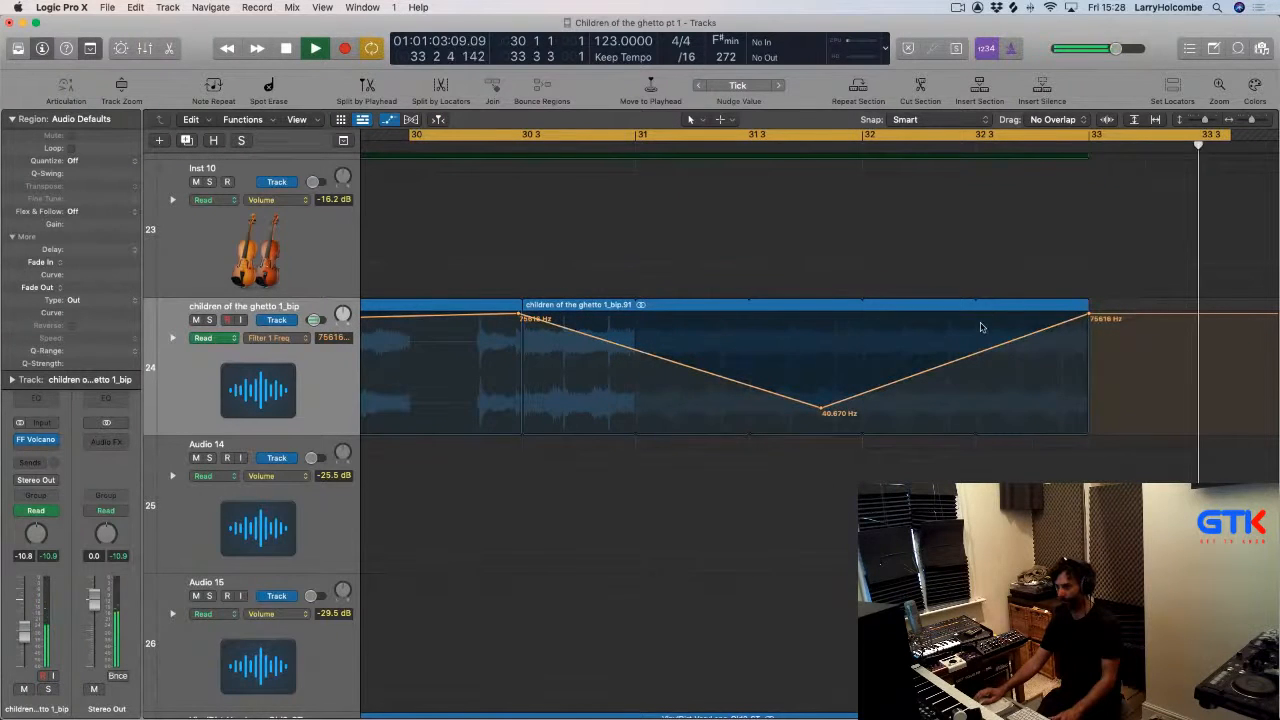
{"action": "left_click", "coordinate": [703, 189], "text": "ctrl+alt"}
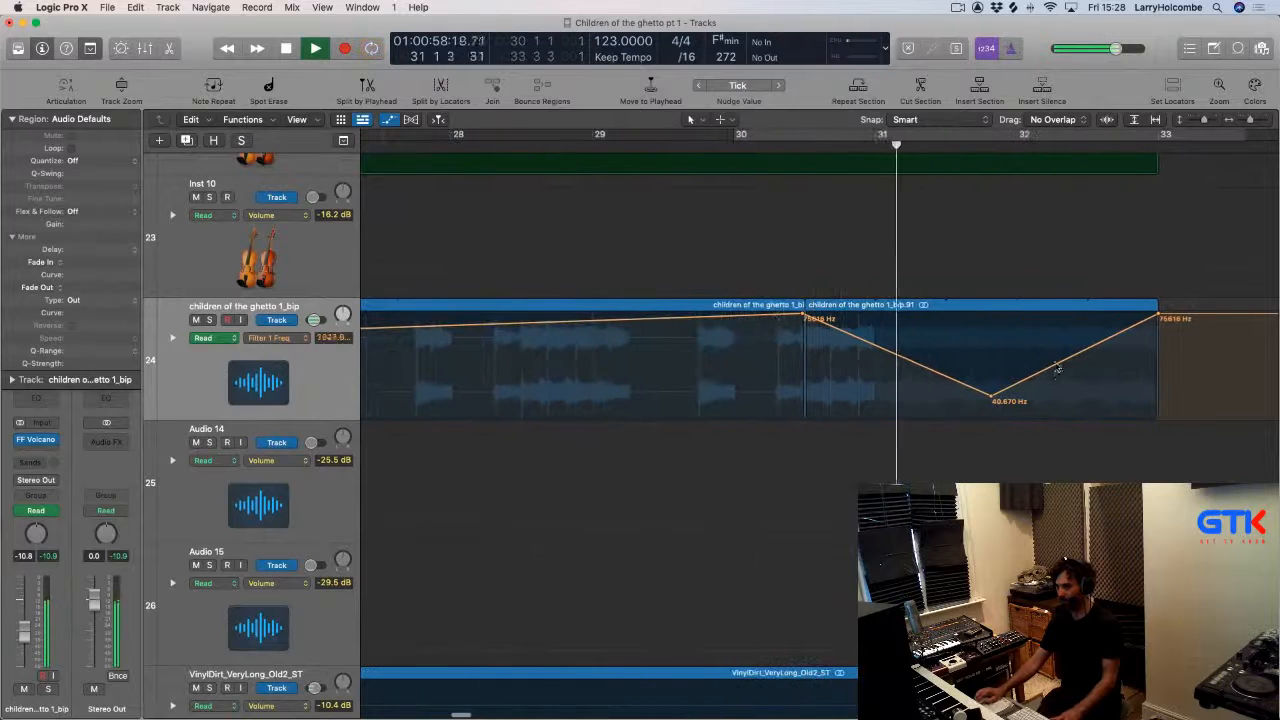
{"action": "left_click_drag", "start_coordinate": [998, 396], "coordinate": [940, 386]}
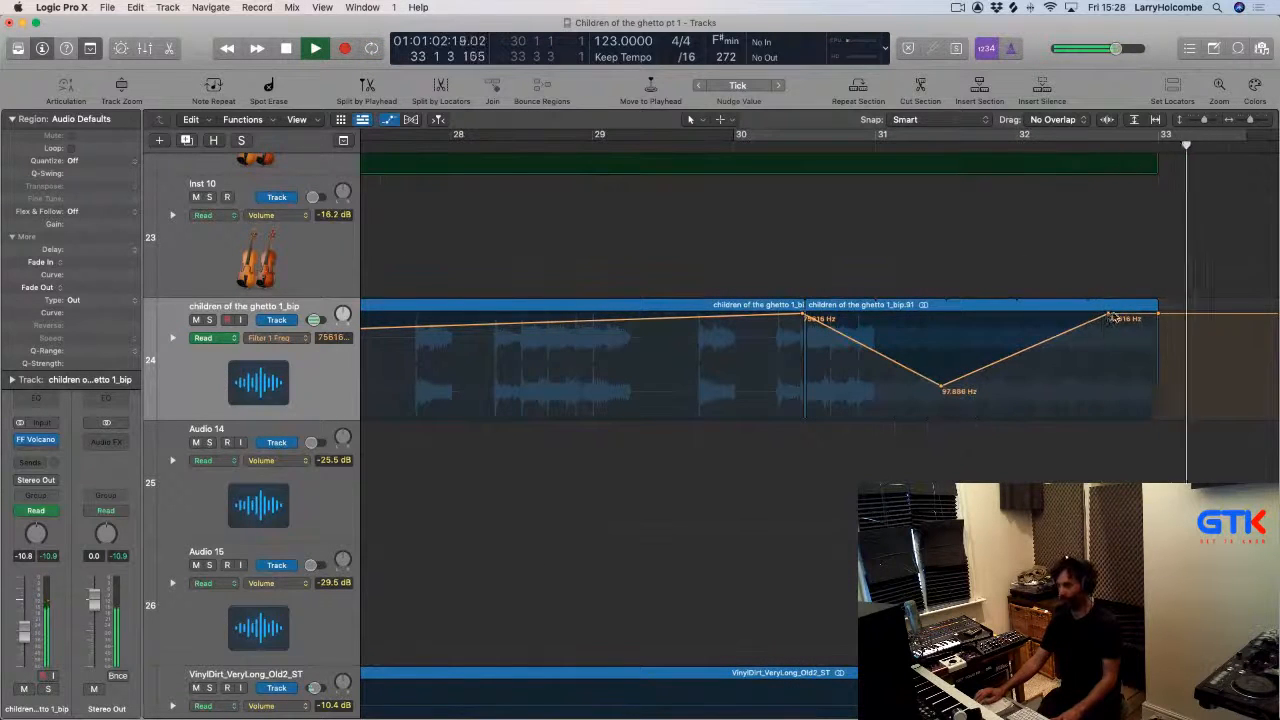
{"action": "key", "text": "a"}
{"action": "left_click", "coordinate": [1017, 325], "text": "ctrl+alt"}
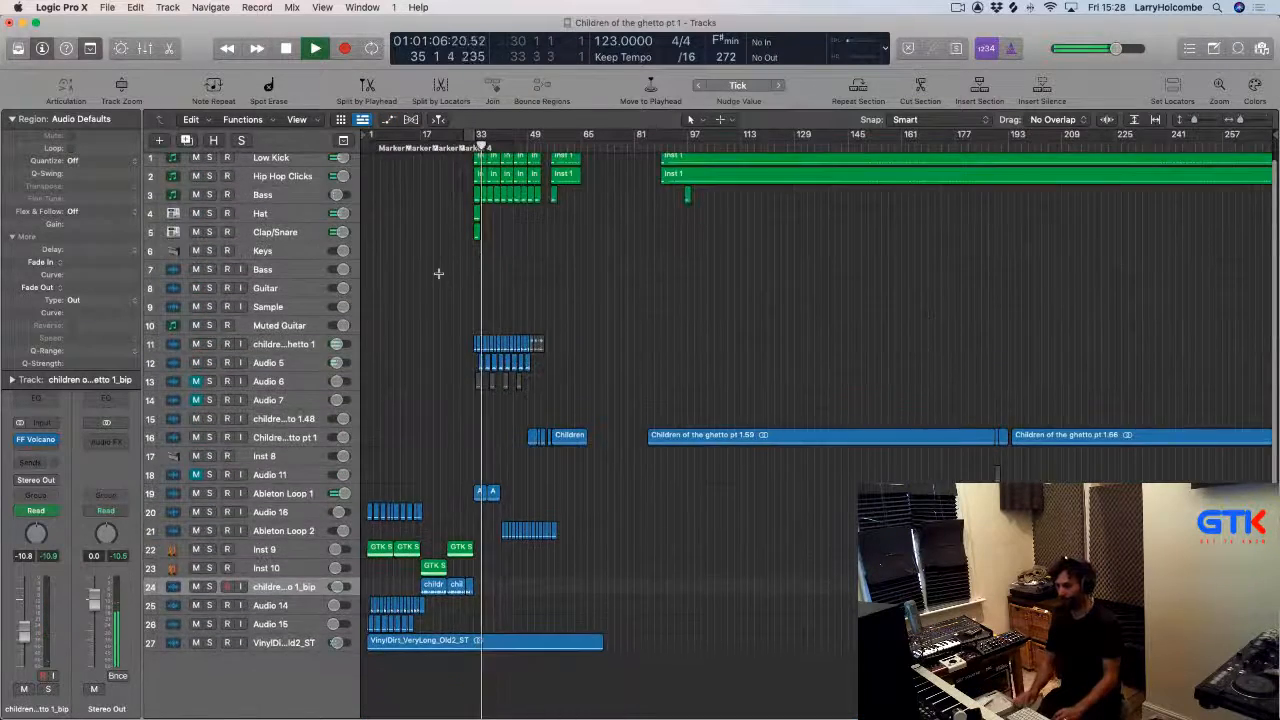
Open the mixer and insert EchoBoy into Audio 14's audio effects below LFOTool.
{"action": "key", "text": "super+Right"}
{"action": "key", "text": "Return"}
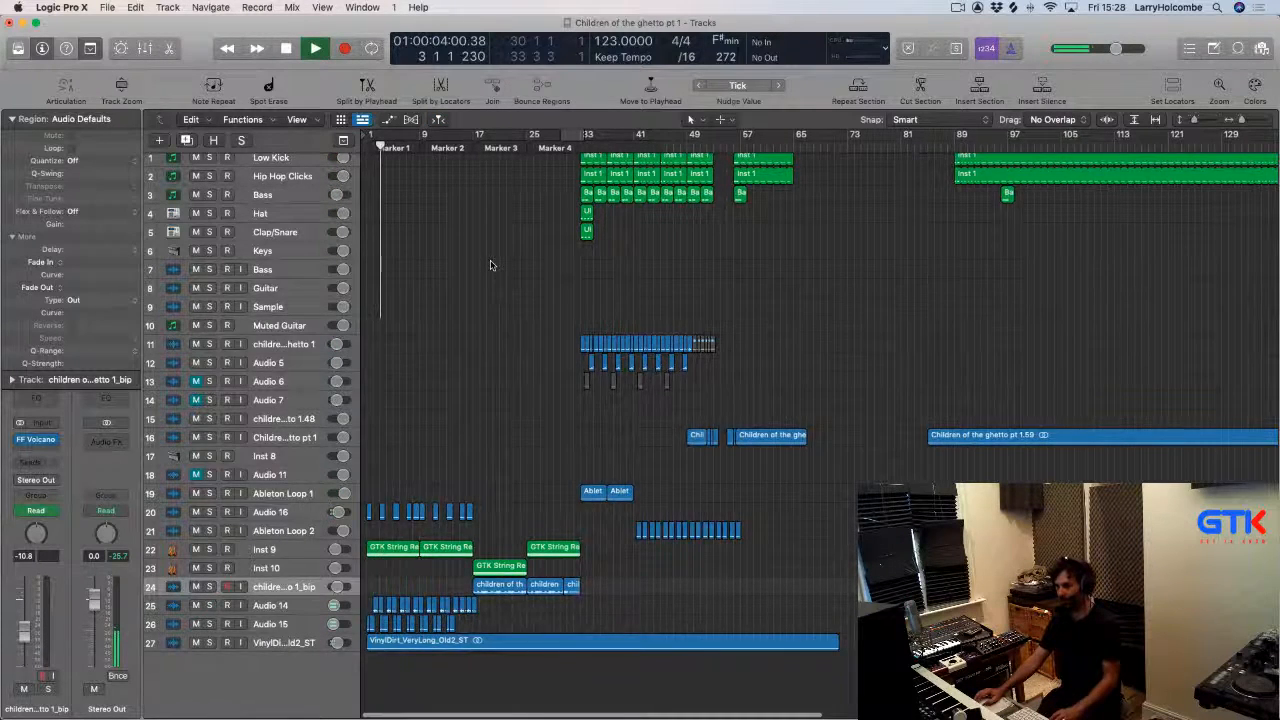
{"action": "key", "text": "x"}
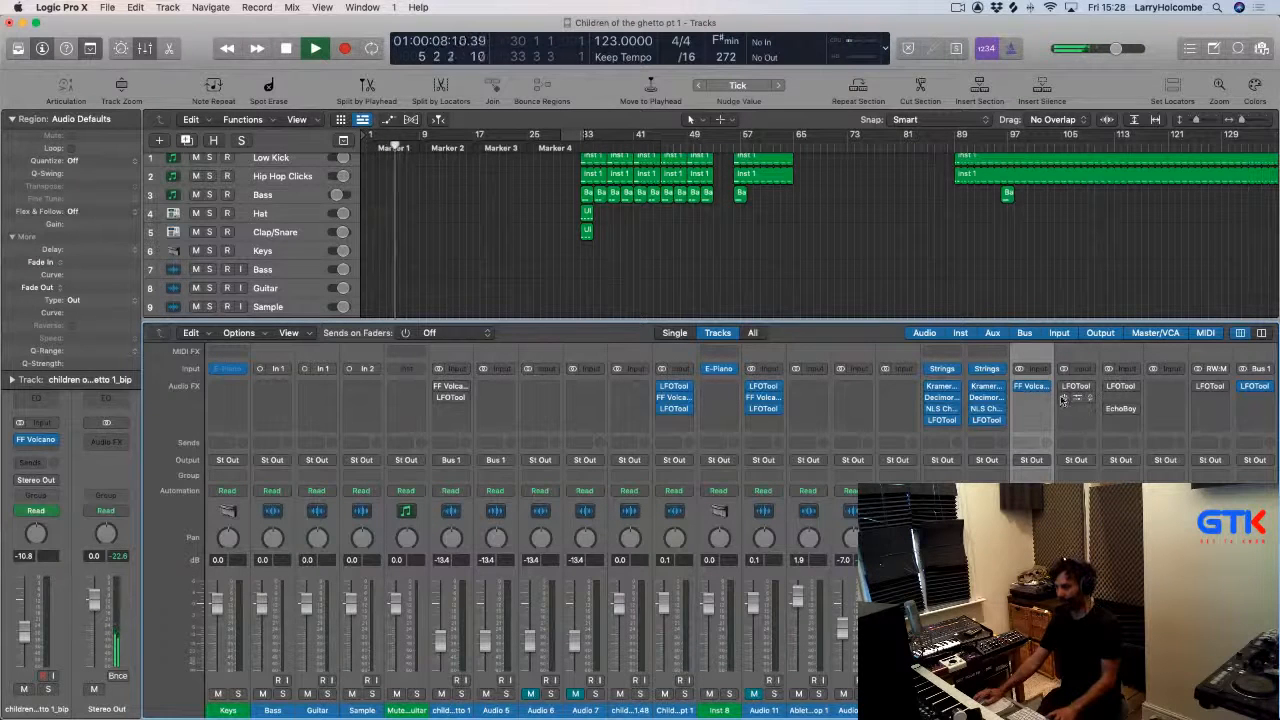
{"action": "left_click", "coordinate": [1110, 418]}
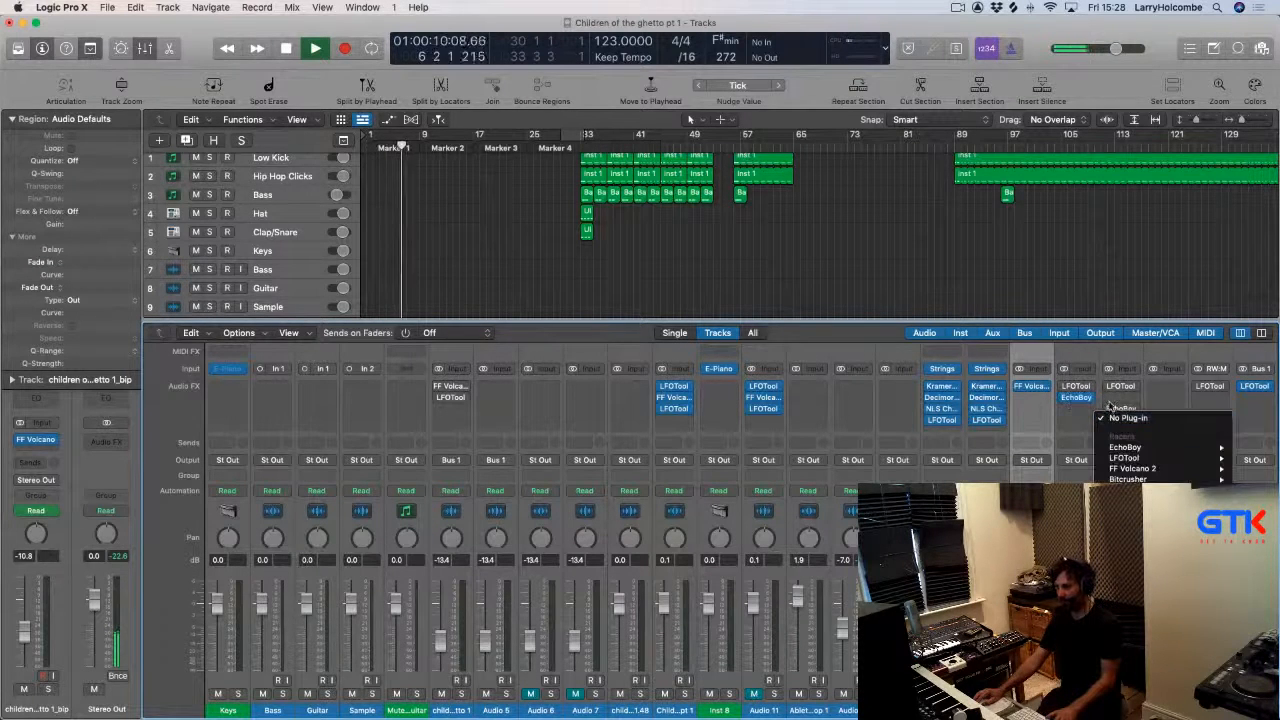
{"action": "left_click", "coordinate": [1110, 406]}
{"action": "left_click", "coordinate": [1134, 398]}
{"action": "left_click", "coordinate": [1109, 412]}
{"action": "left_click", "coordinate": [1109, 411]}
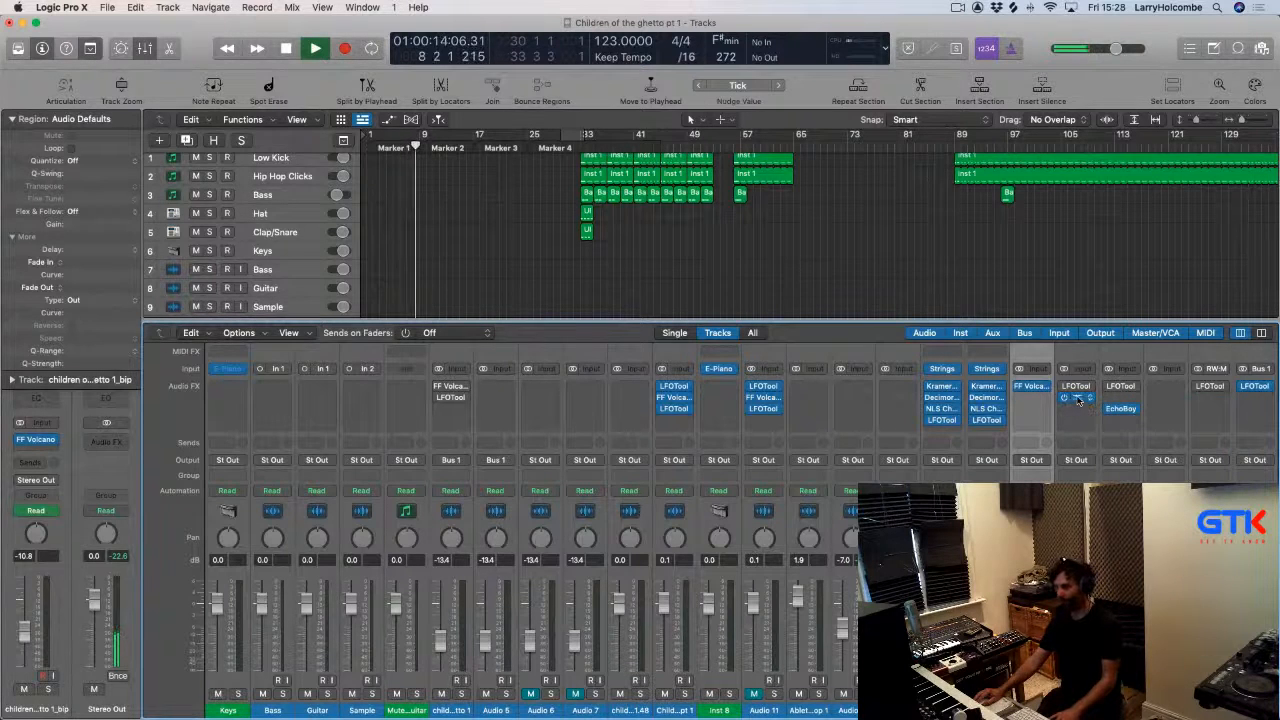
Open and close the EchoBoy plug-in windows on Audio 14 and Audio 15 to compare their settings.
{"action": "left_click", "coordinate": [1078, 400]}
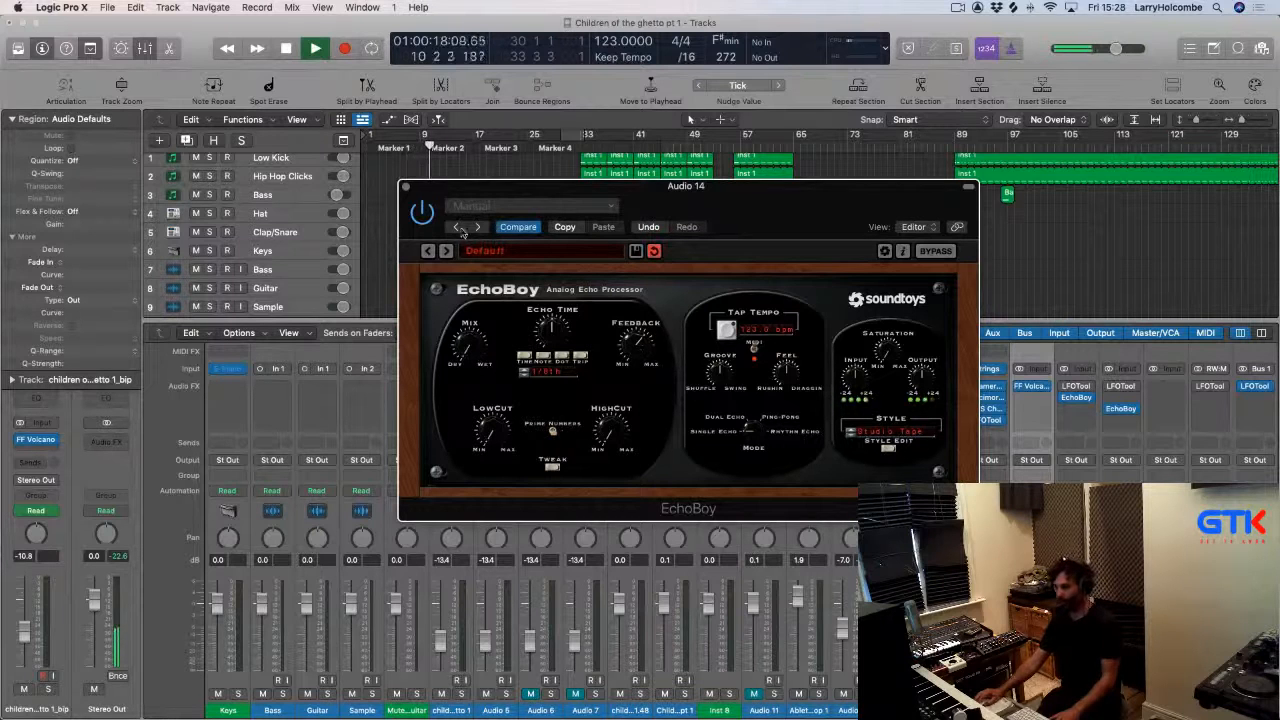
{"action": "left_click", "coordinate": [405, 187]}
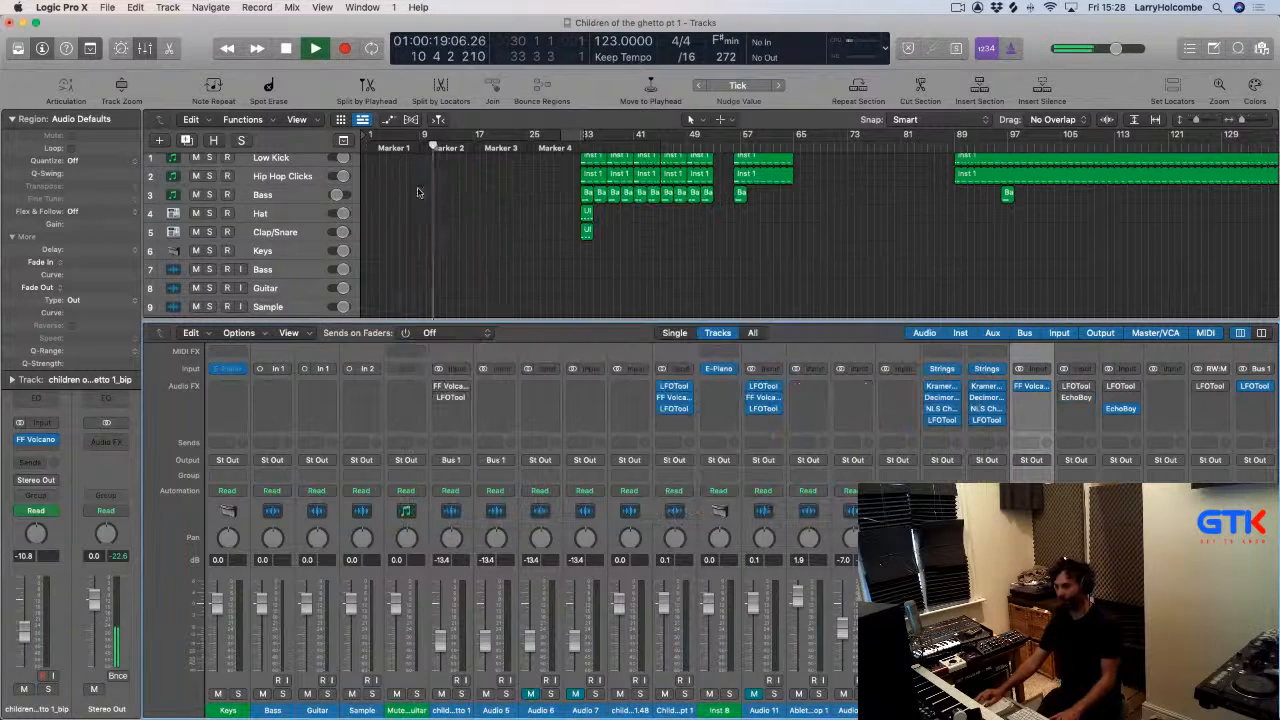
{"action": "left_click", "coordinate": [1123, 410]}
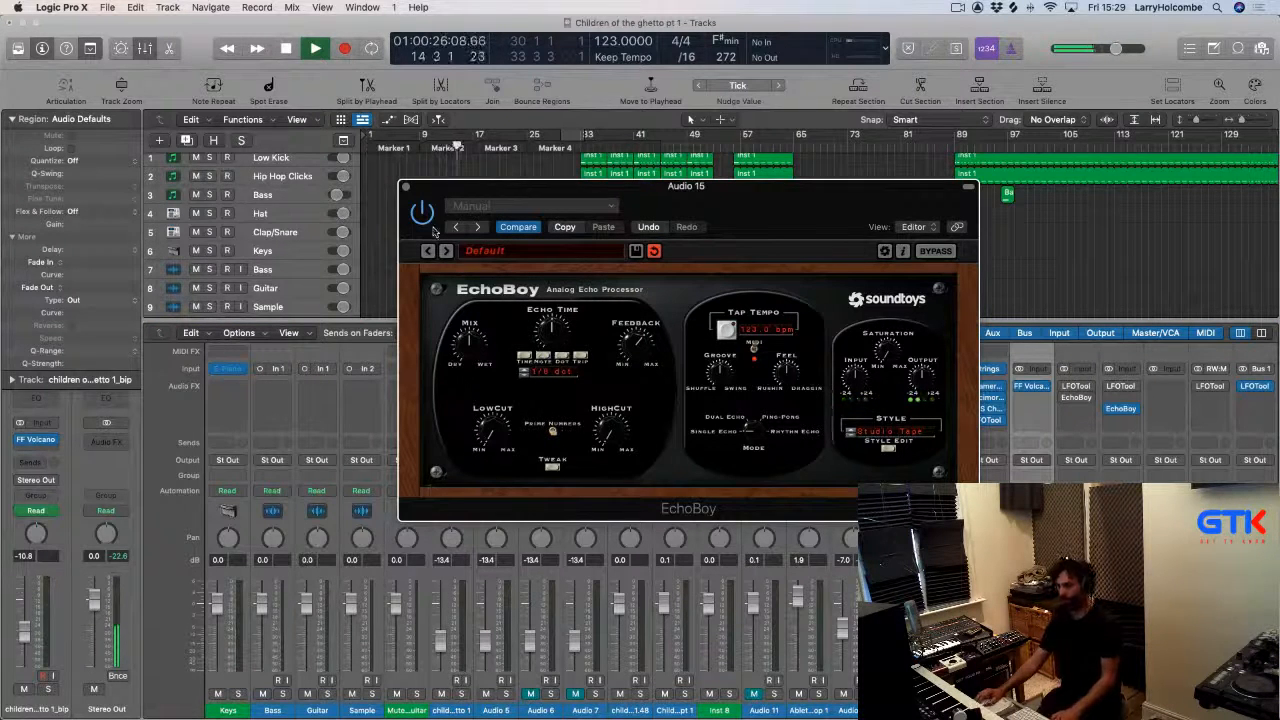
{"action": "left_click", "coordinate": [405, 187]}
Close the mixer and delete the short Ableton Loop region near bar 15 on Audio 16.
{"action": "key", "text": "super+Tab"}
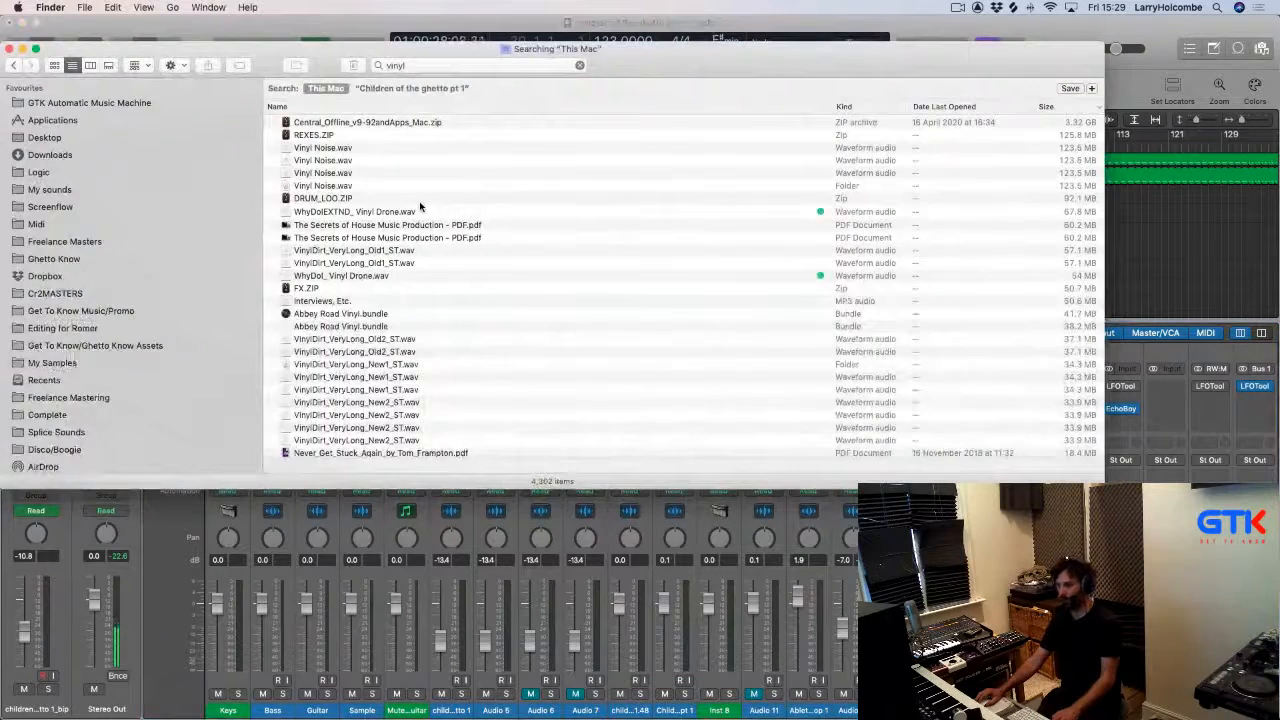
{"action": "key", "text": "super+Tab"}
{"action": "key", "text": "x"}
{"action": "left_click_drag", "start_coordinate": [447, 442], "coordinate": [566, 637]}
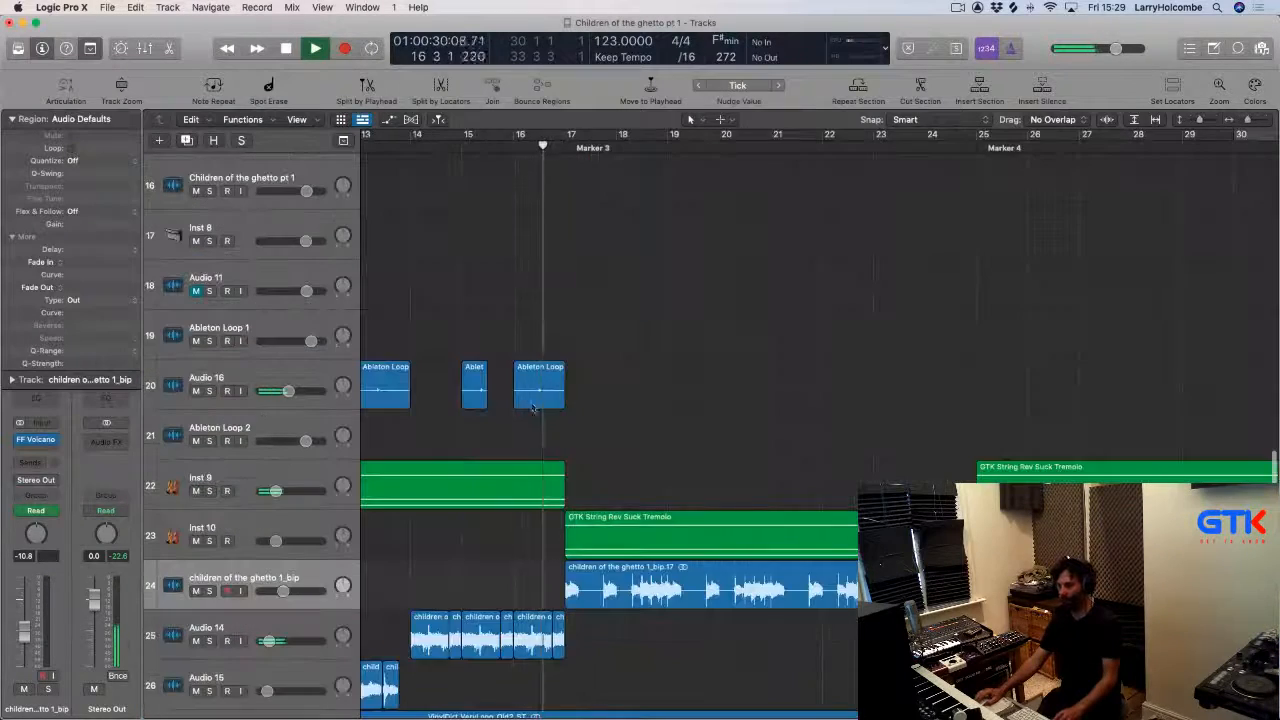
{"action": "left_click", "coordinate": [477, 387]}
{"action": "key", "text": "Delete"}
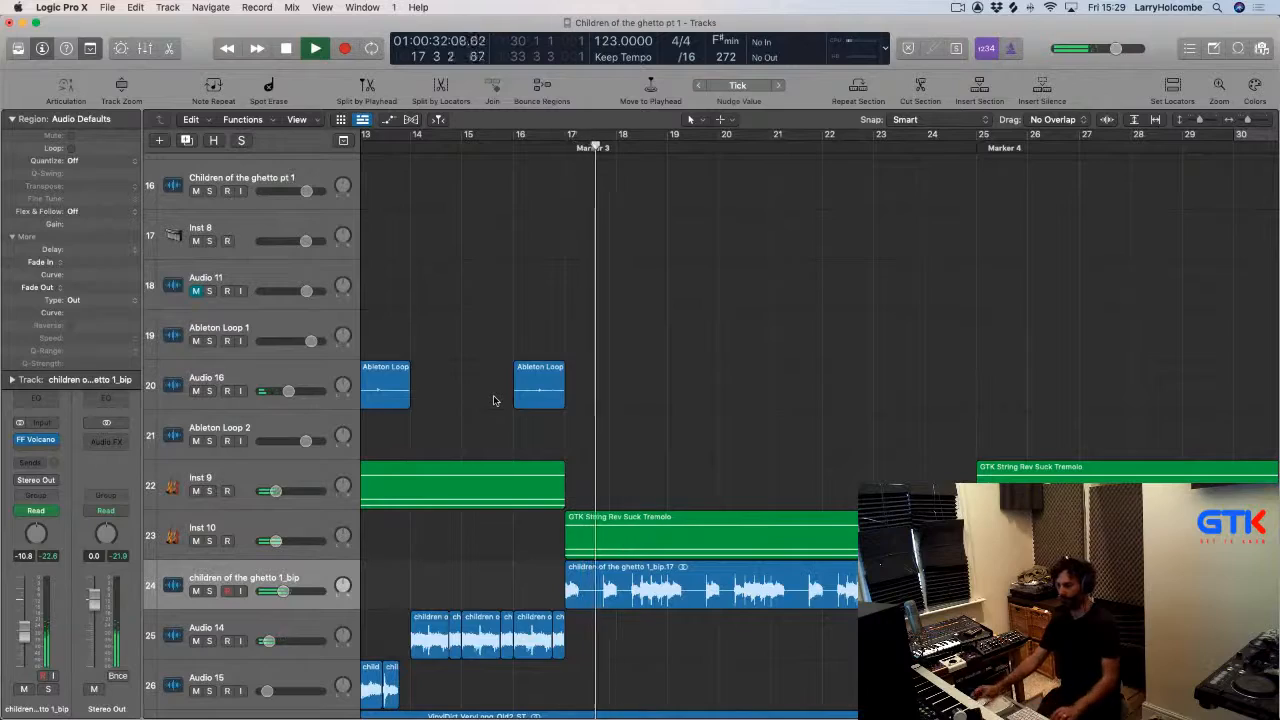
{"action": "key", "text": "super+Left"}
{"action": "key", "text": "super+Left"}
{"action": "key", "text": "super+Left"}
{"action": "key", "text": "super+Left"}
{"action": "key", "text": "super+Left"}
{"action": "key", "text": "super+Up"}
{"action": "key", "text": "super+Up"}
{"action": "key", "text": "super+Up"}
{"action": "key", "text": "super+Up"}
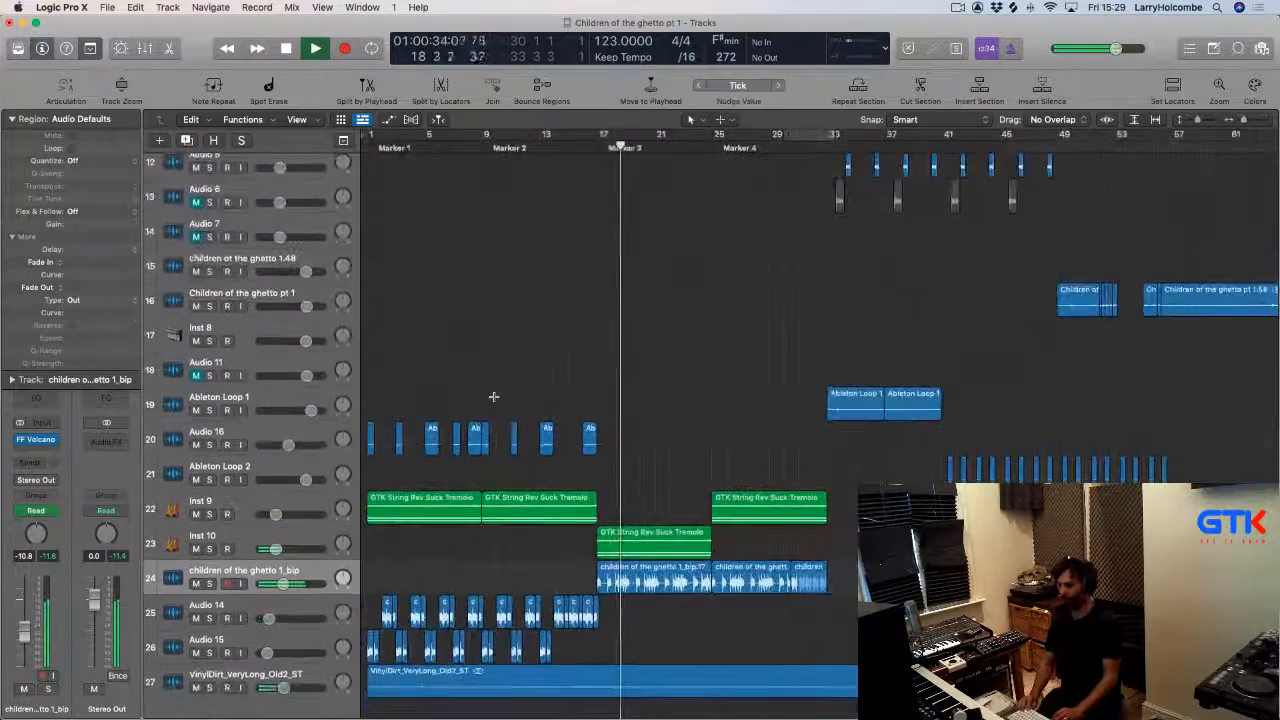
{"action": "key", "text": "super+Up"}
{"action": "key", "text": "super+Up"}
{"action": "key", "text": "super+Up"}
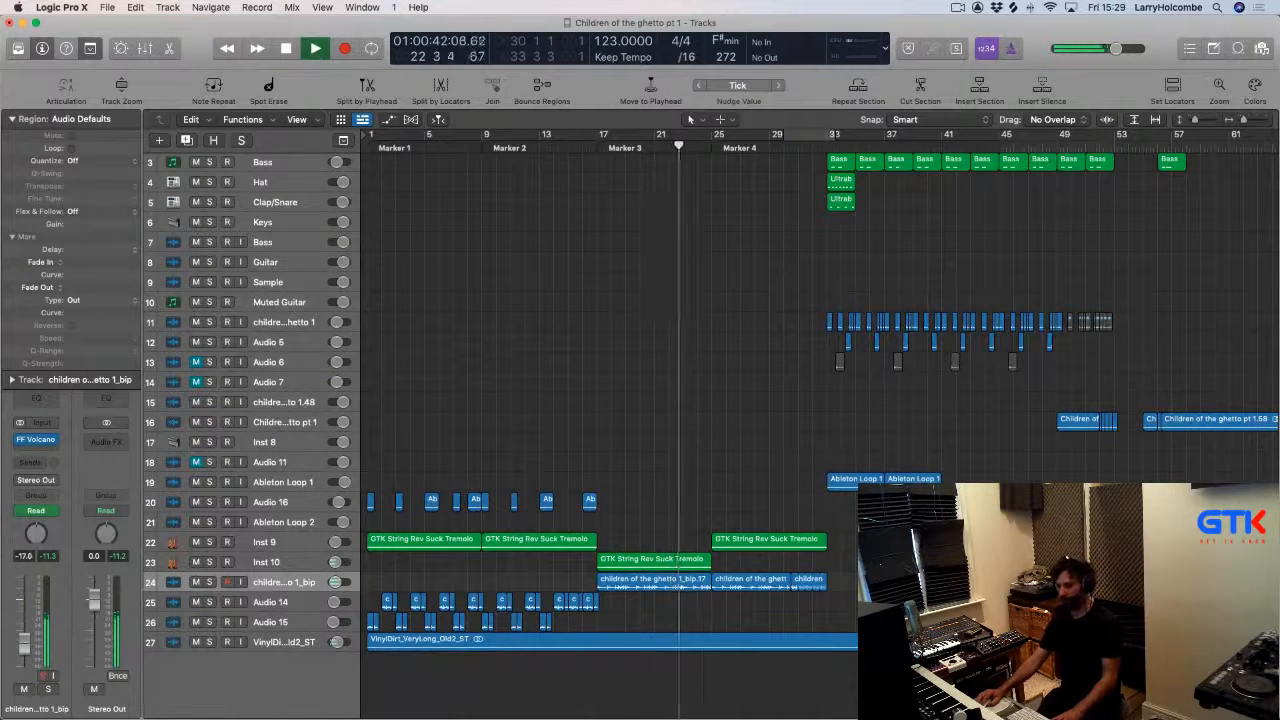
{"action": "scroll", "coordinate": [572, 490], "scroll_direction": "up", "scroll_amount": 2}
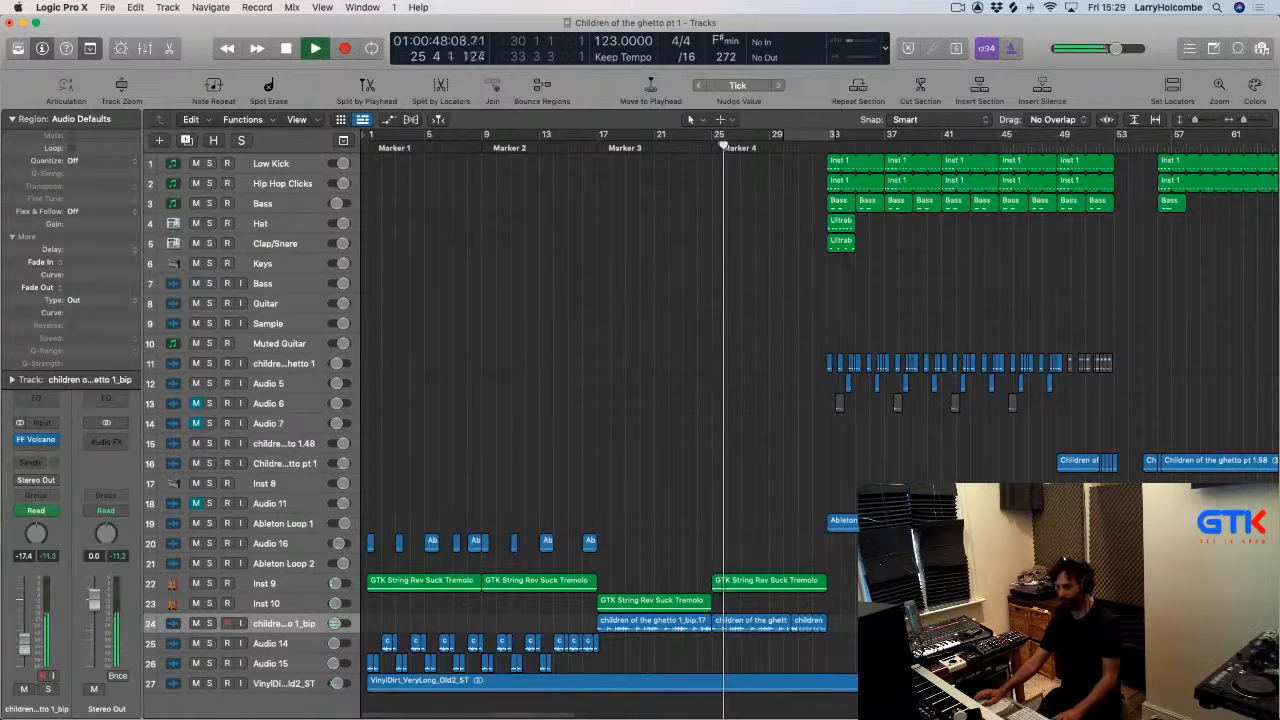
Switch to Trello and tick off "maybe bounce and time stretch the sample?" in The Opposite Game Parts checklist.
{"action": "key", "text": "super+Tab"}
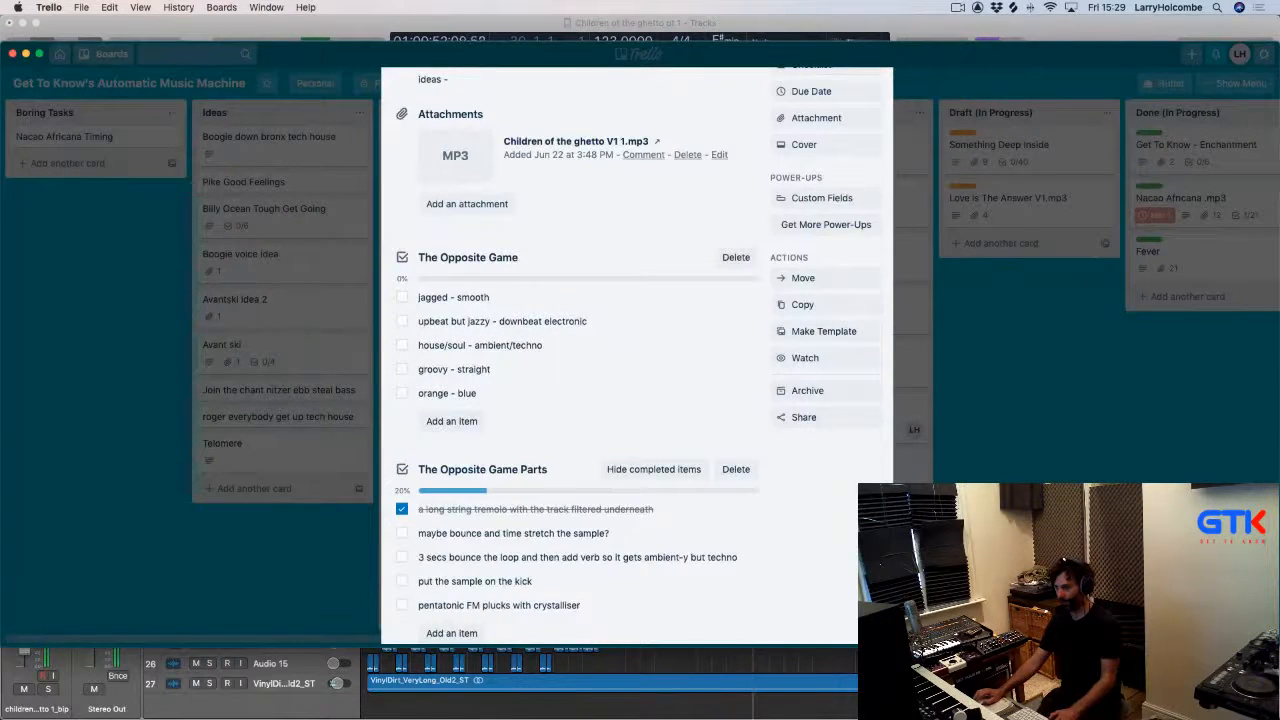
{"action": "key", "text": "super+Tab"}
{"action": "key", "text": "super+Tab"}
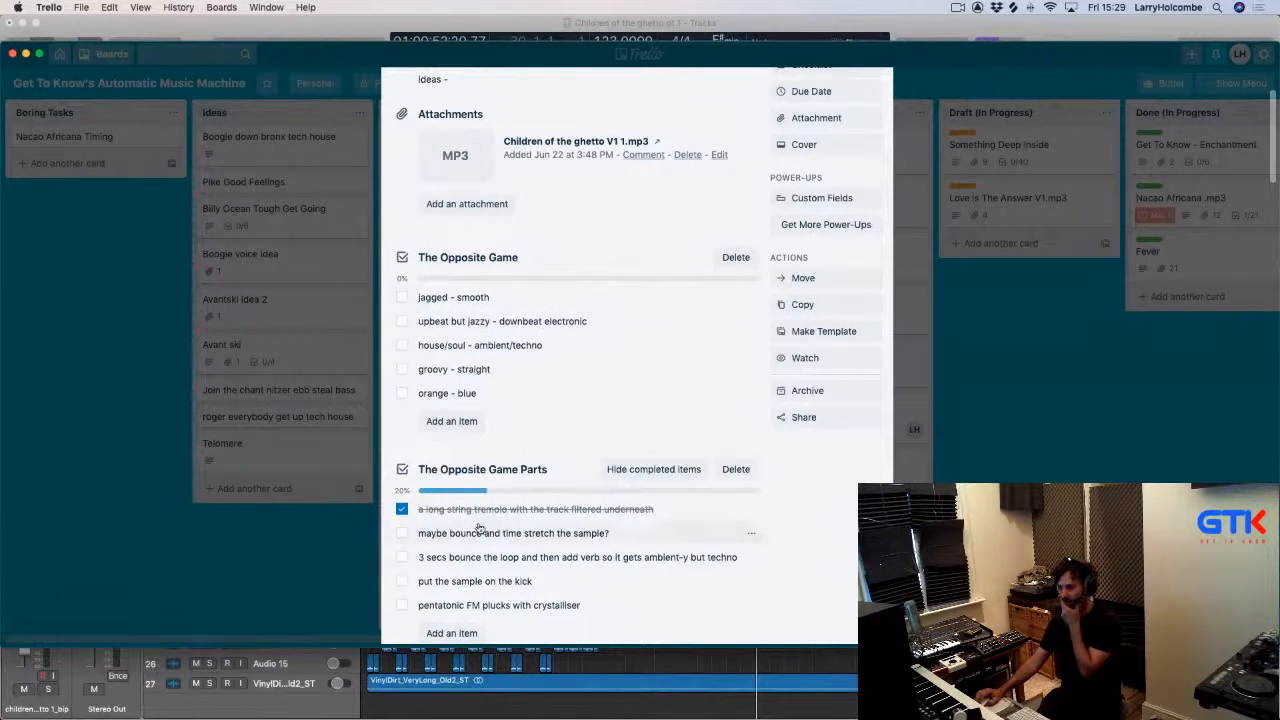
{"action": "scroll", "coordinate": [480, 528], "scroll_direction": "down", "scroll_amount": 2}
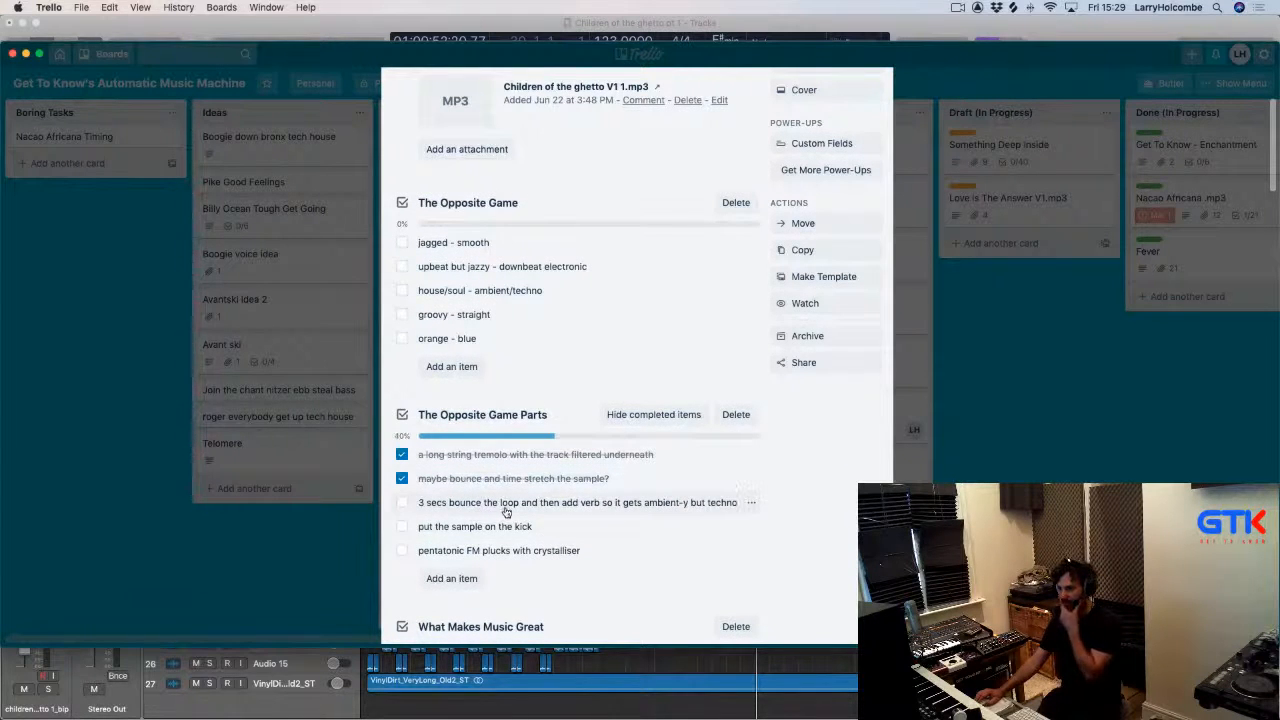
{"action": "key", "text": "super+Tab"}
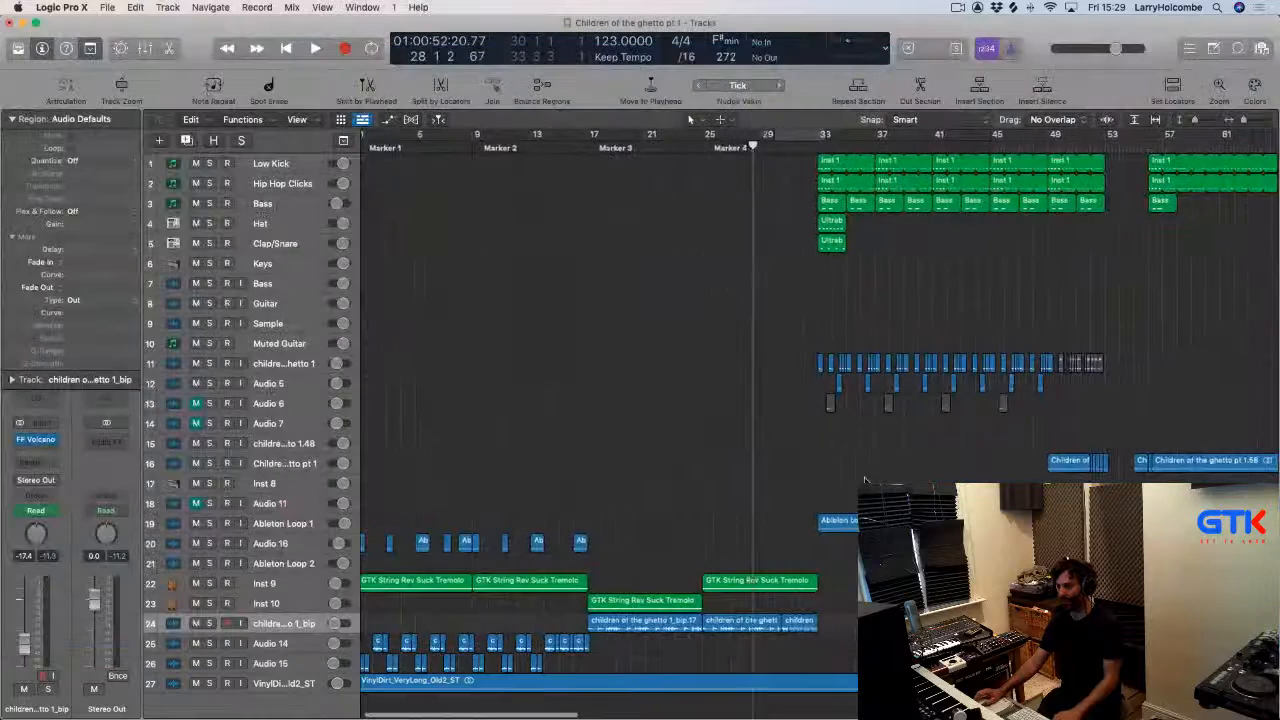
Loop the Hat and Clap/Snare Ultrabeat regions starting at bar 33 across the following section.
{"action": "key", "text": "space"}
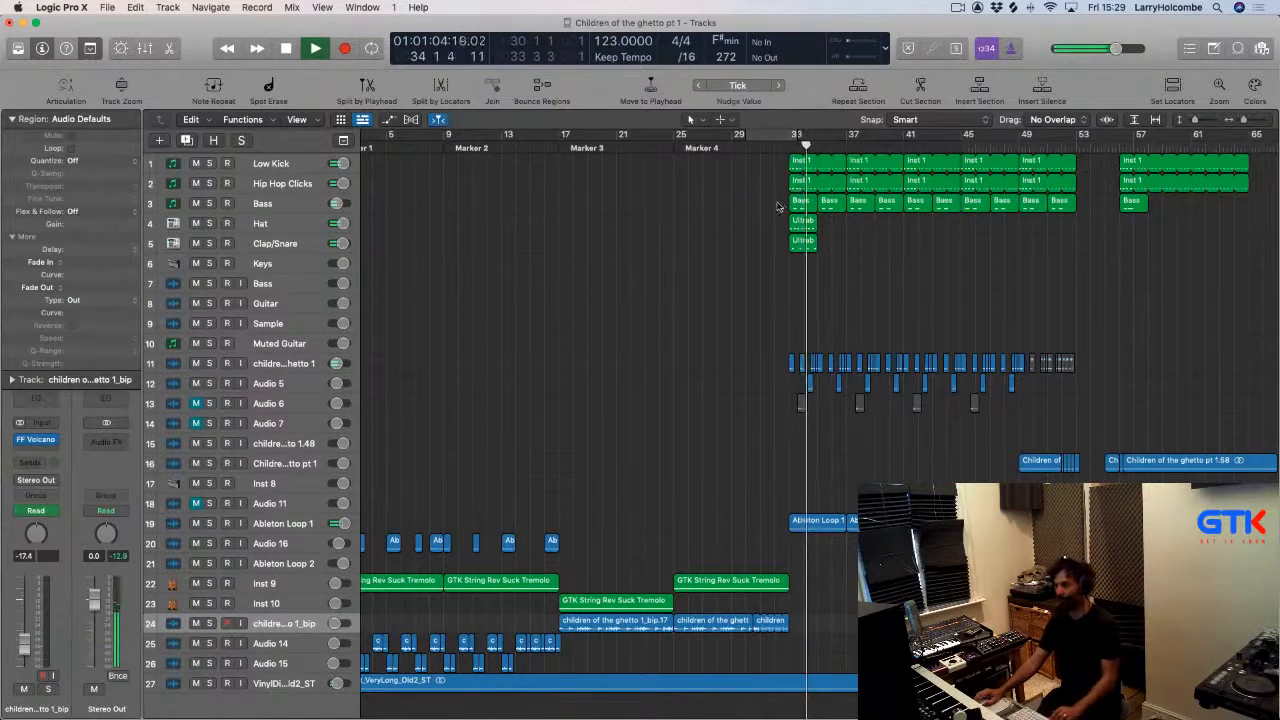
{"action": "left_click_drag", "start_coordinate": [781, 212], "coordinate": [971, 308]}
{"action": "scroll", "coordinate": [967, 299], "scroll_direction": "right", "scroll_amount": 1}
{"action": "scroll", "coordinate": [967, 300], "scroll_direction": "right", "scroll_amount": 1}
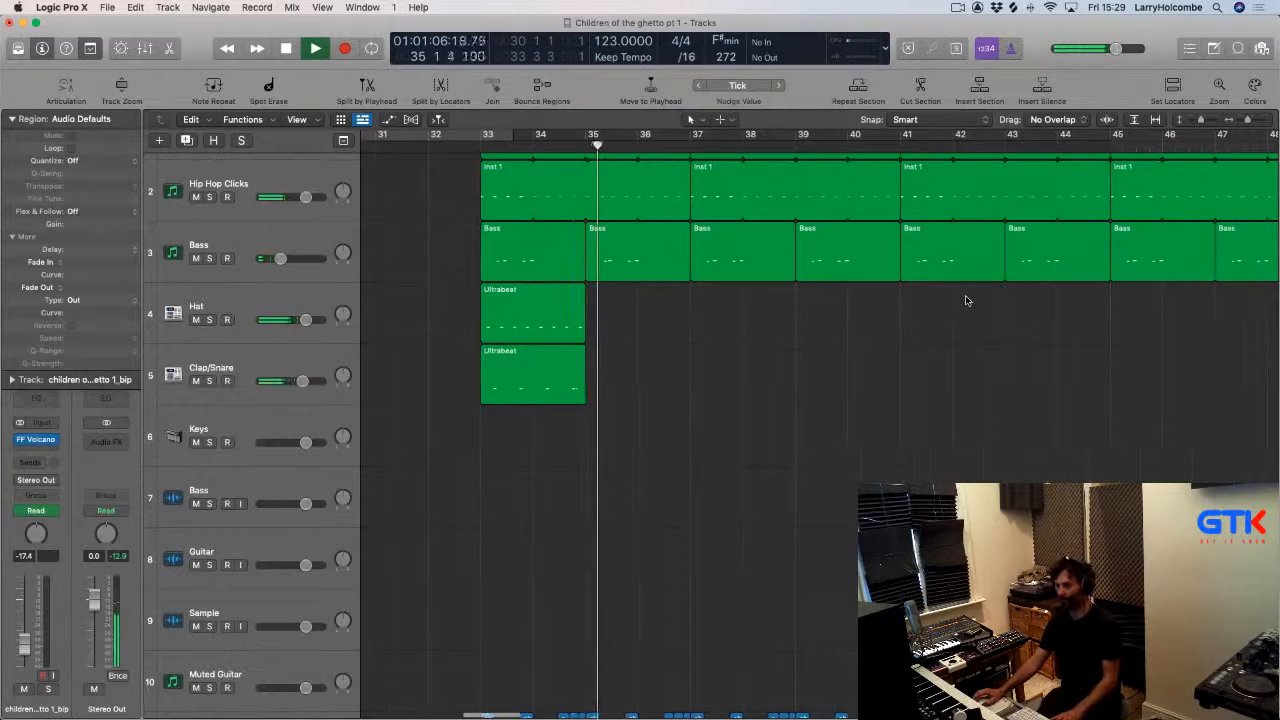
{"action": "scroll", "coordinate": [966, 300], "scroll_direction": "up", "scroll_amount": 2}
{"action": "left_click_drag", "start_coordinate": [441, 374], "coordinate": [586, 446]}
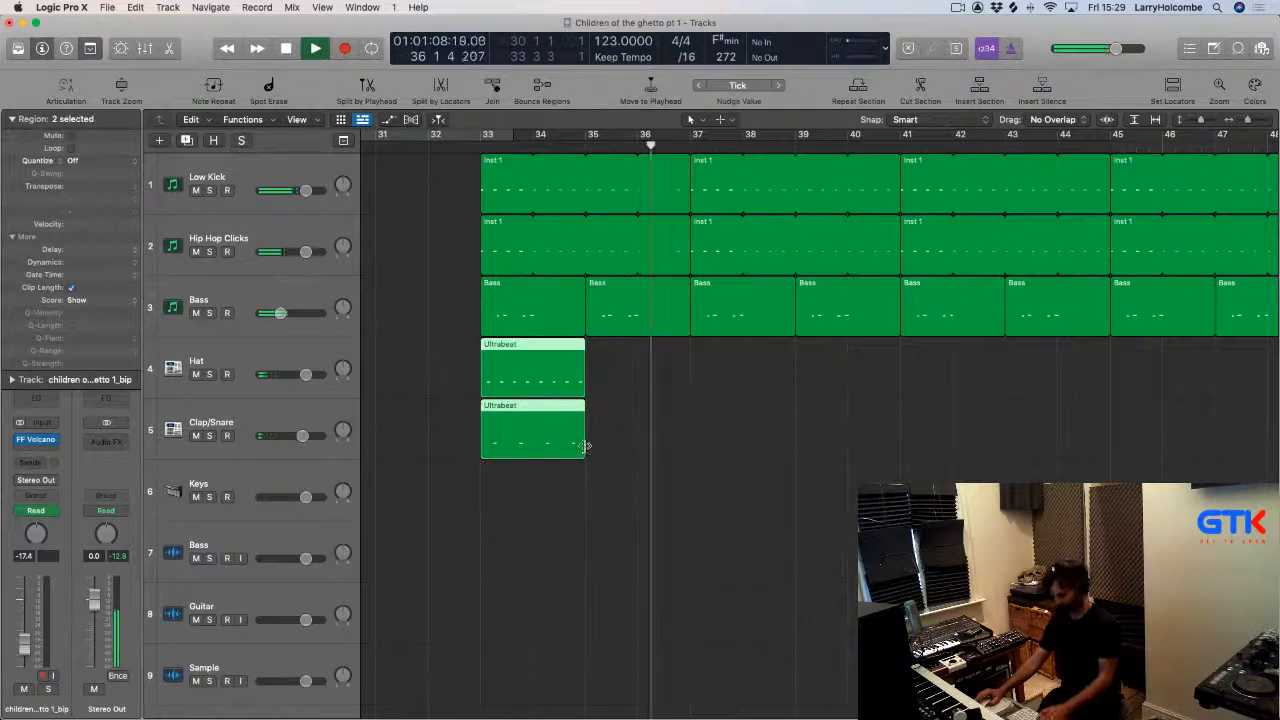
{"action": "key", "text": "l"}
{"action": "scroll", "coordinate": [785, 417], "scroll_direction": "down", "scroll_amount": 2}
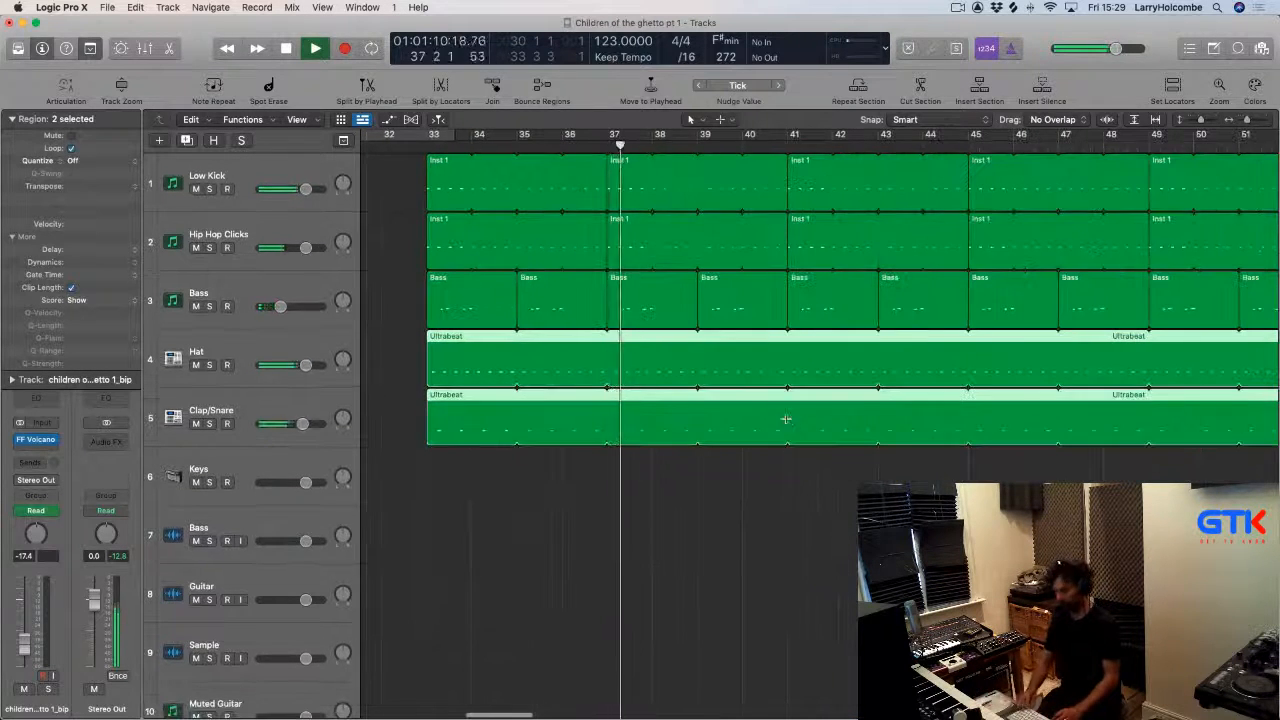
Set a cycle range over bar 40 and repeat that section across all tracks.
{"action": "key", "text": "super+Up"}
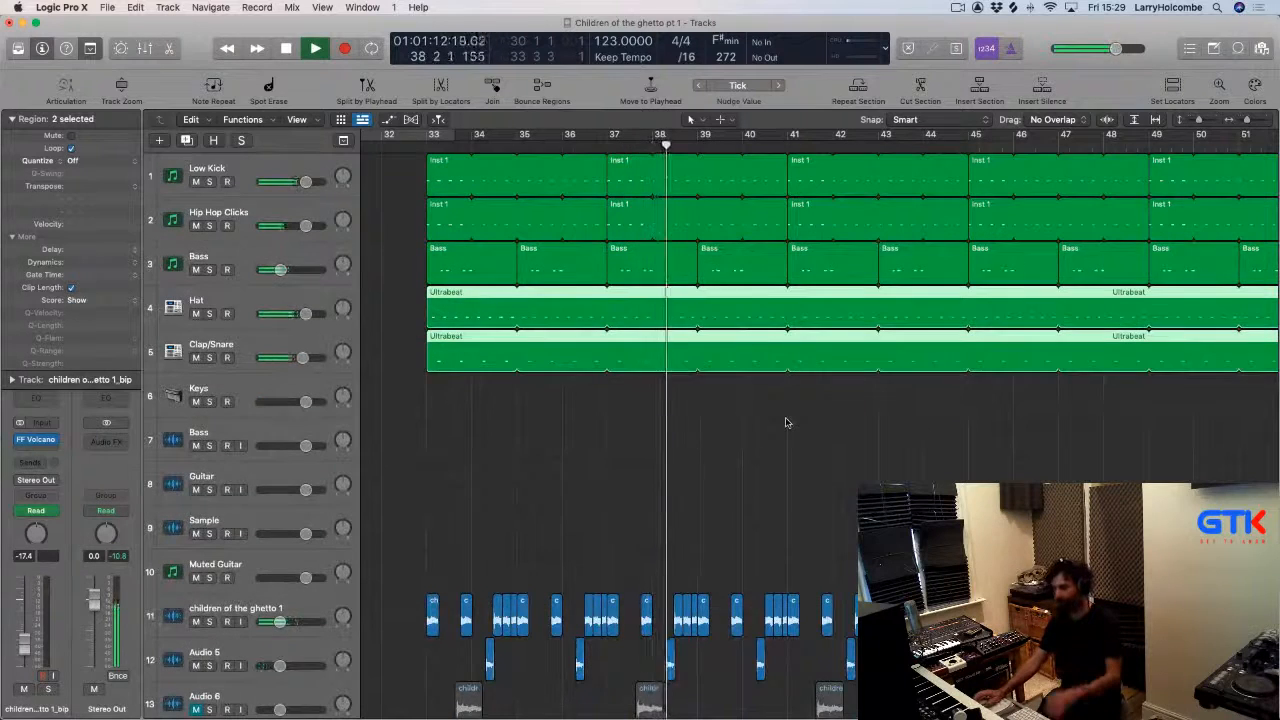
{"action": "scroll", "coordinate": [735, 320], "scroll_direction": "up", "scroll_amount": 1}
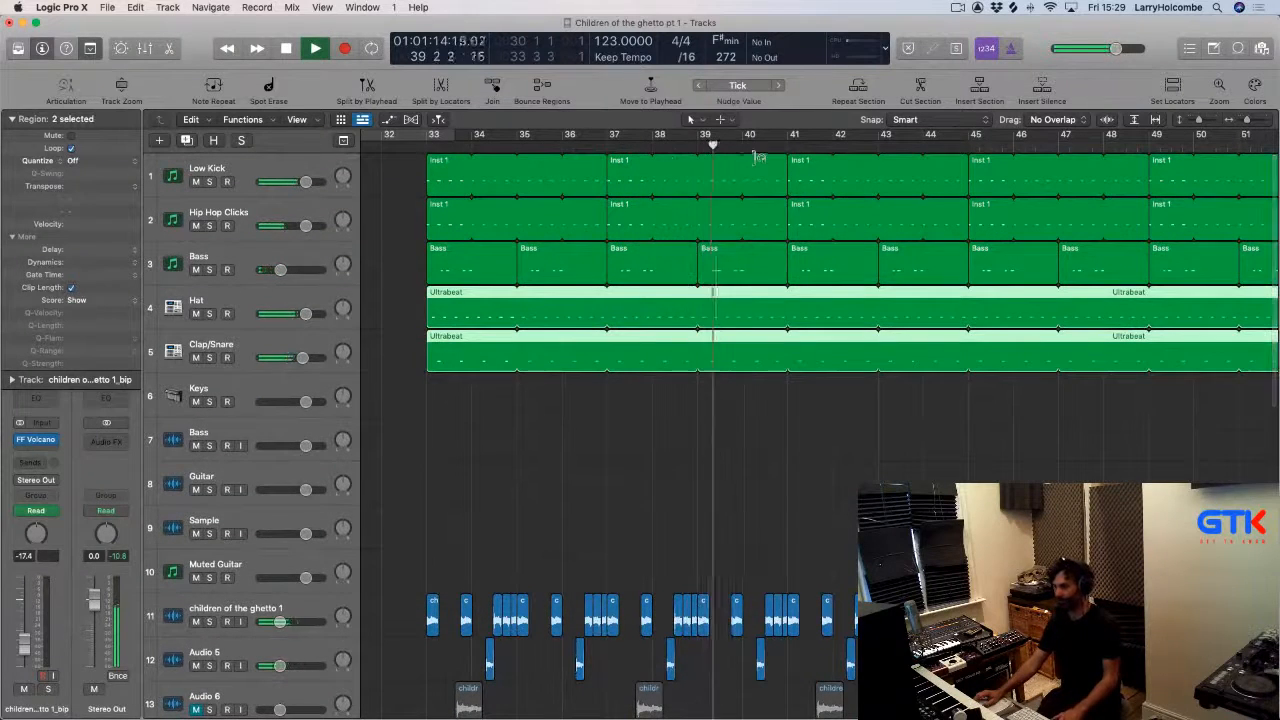
{"action": "left_click_drag", "start_coordinate": [640, 212], "coordinate": [961, 520]}
{"action": "scroll", "coordinate": [821, 260], "scroll_direction": "up", "scroll_amount": 3}
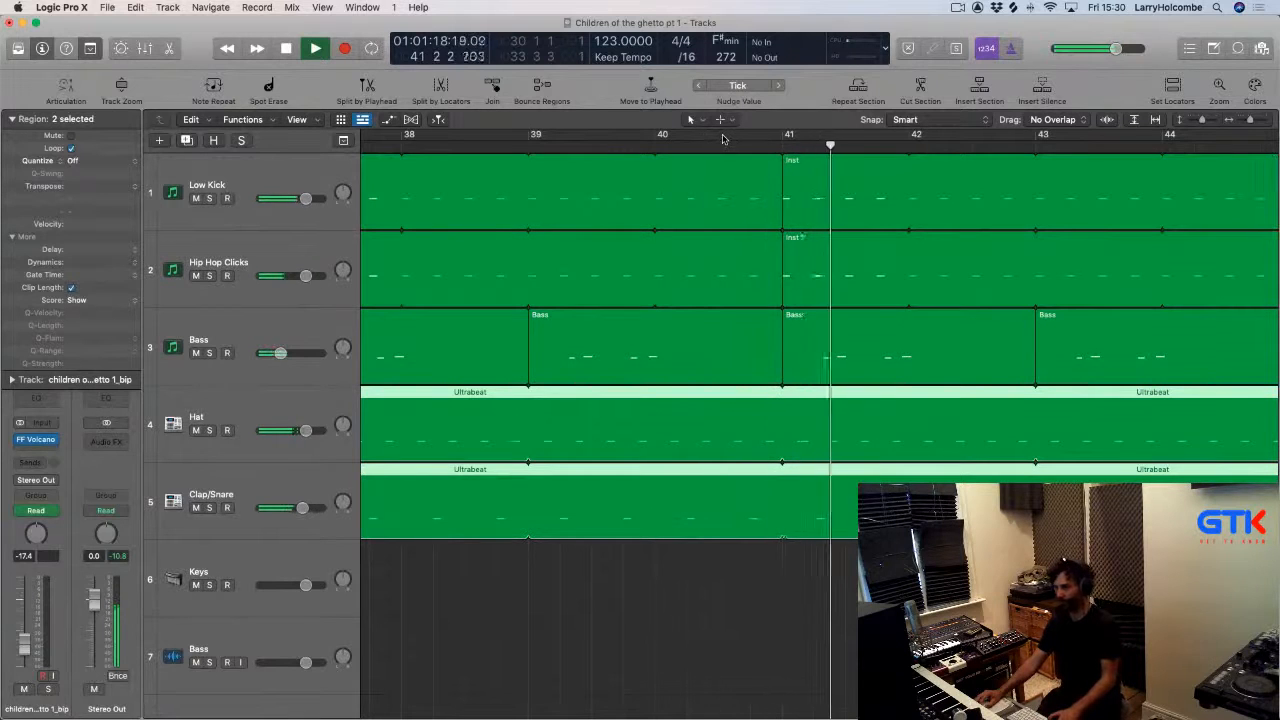
{"action": "left_click_drag", "start_coordinate": [720, 138], "coordinate": [781, 138]}
{"action": "key", "text": "super+a"}
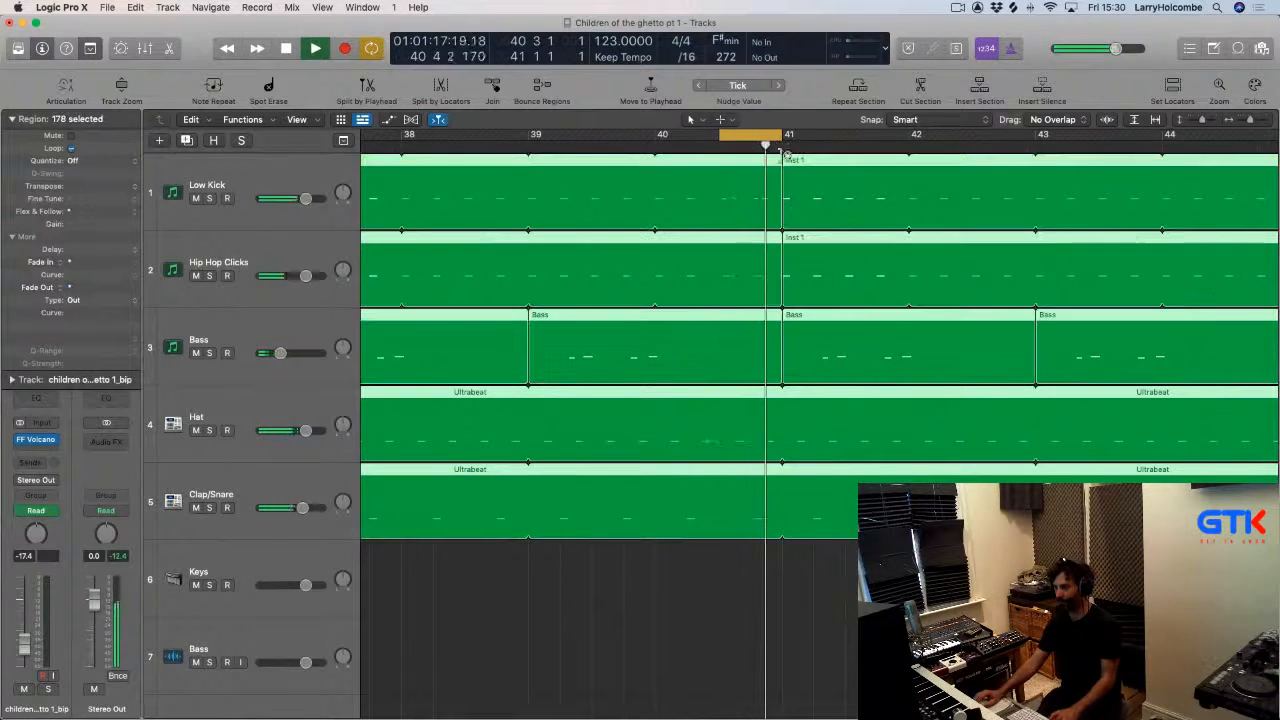
{"action": "left_click", "coordinate": [857, 86]}
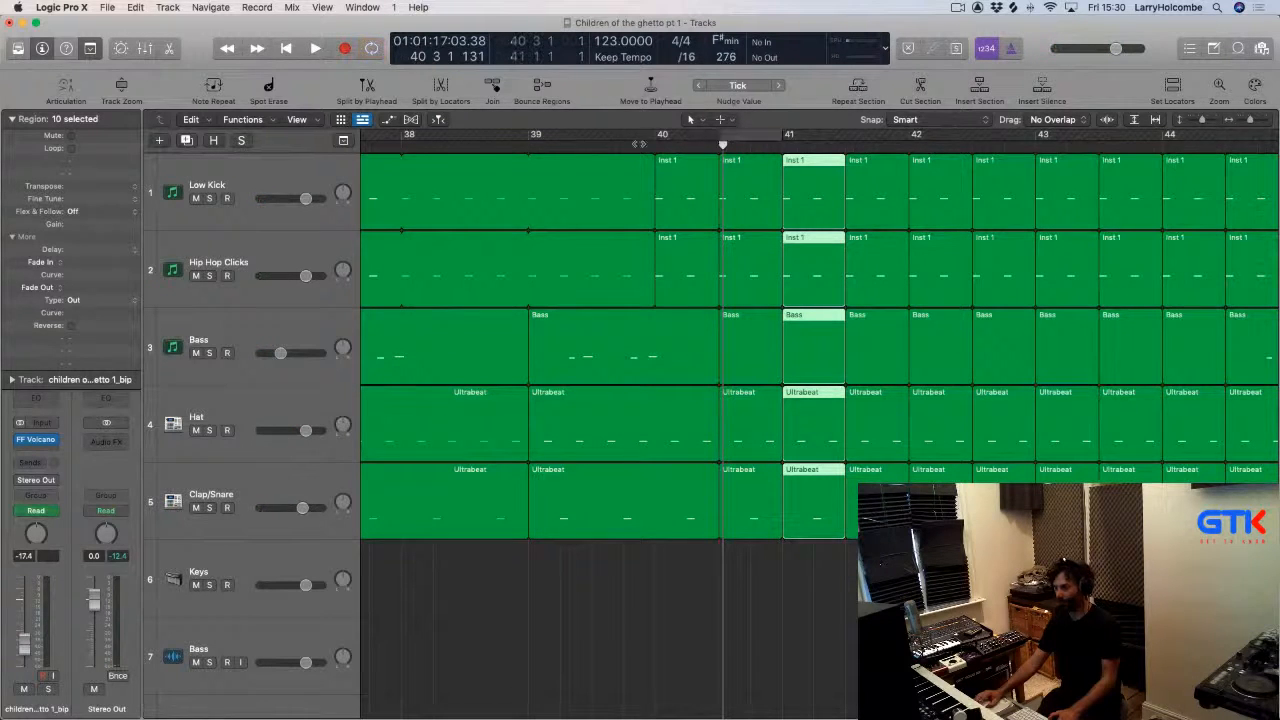
Insert a stereo ChromaVerb on the Stereo Out channel, adjust its damping EQ curve, and close it.
{"action": "double_click", "coordinate": [622, 144]}
{"action": "scroll", "coordinate": [694, 197], "scroll_direction": "right", "scroll_amount": 3}
{"action": "key", "text": "super+Up"}
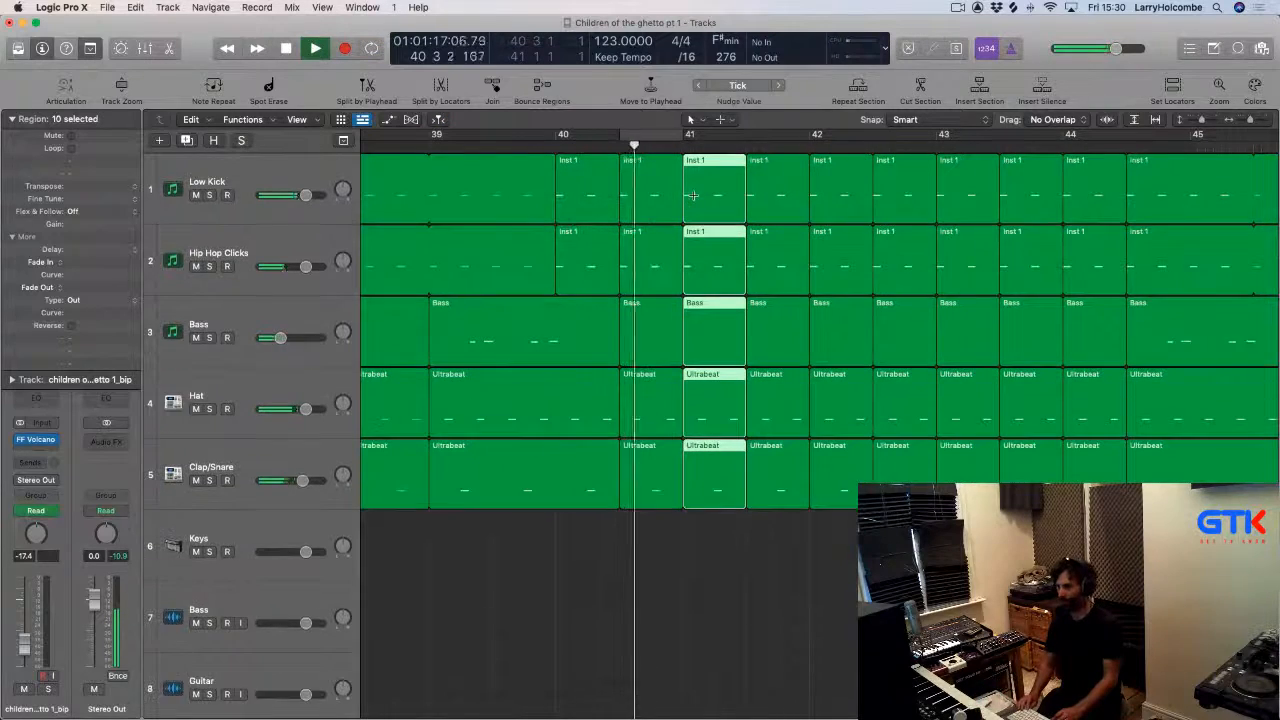
{"action": "key", "text": "super+Up"}
{"action": "key", "text": "super+Up"}
{"action": "key", "text": "super+Left"}
{"action": "key", "text": "super+Left"}
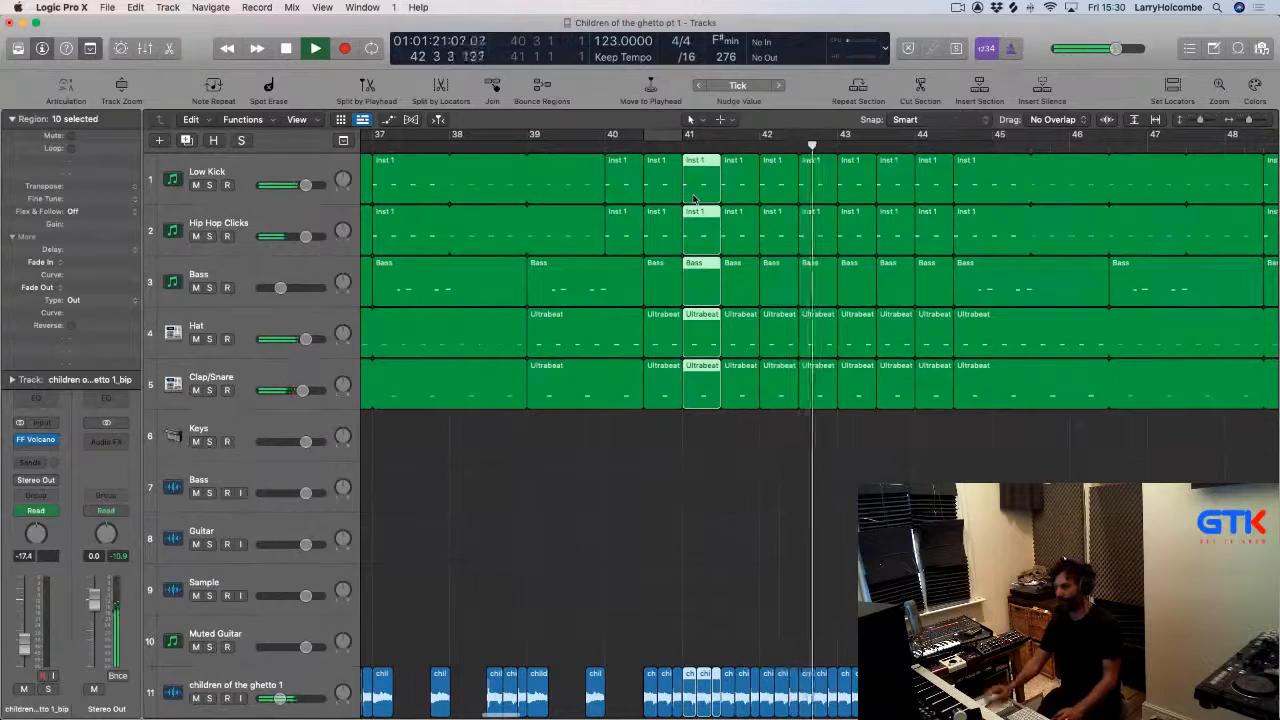
{"action": "key", "text": "super+Up"}
{"action": "key", "text": "super+Up"}
{"action": "key", "text": "super+Up"}
{"action": "key", "text": "super+Up"}
{"action": "key", "text": "super+Left"}
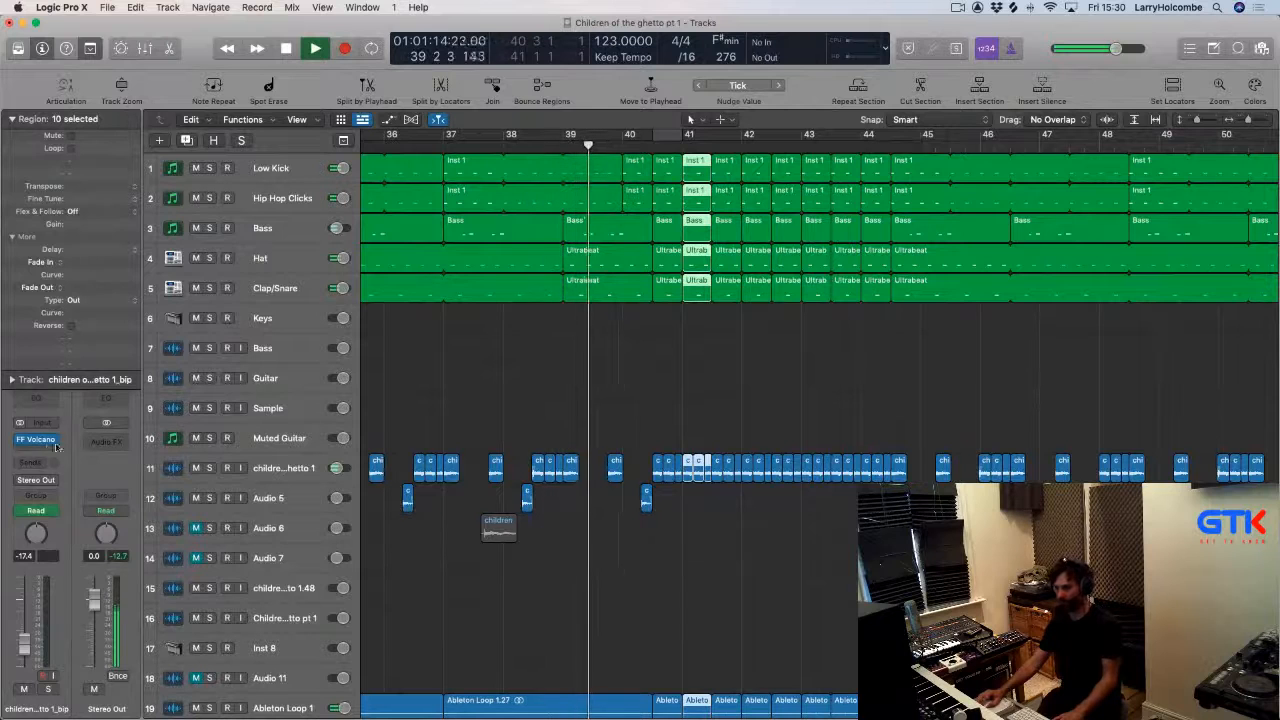
{"action": "left_click", "coordinate": [103, 440]}
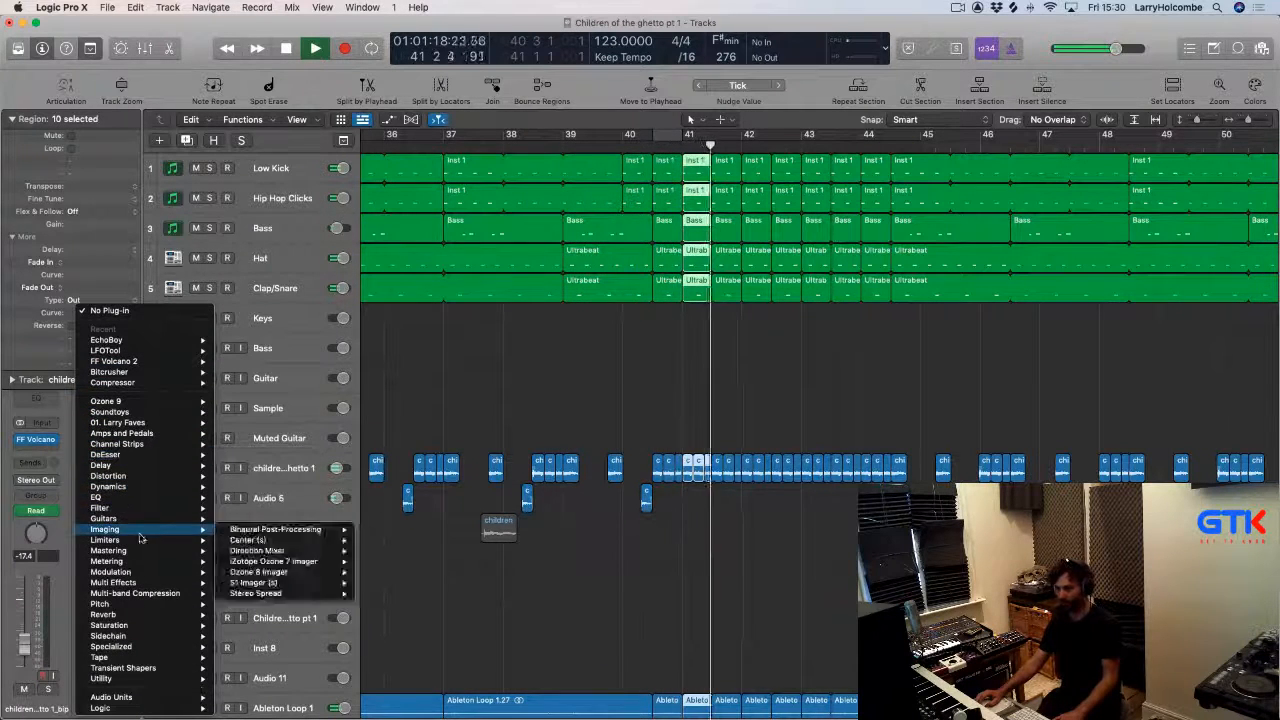
{"action": "mouse_move", "coordinate": [144, 614]}
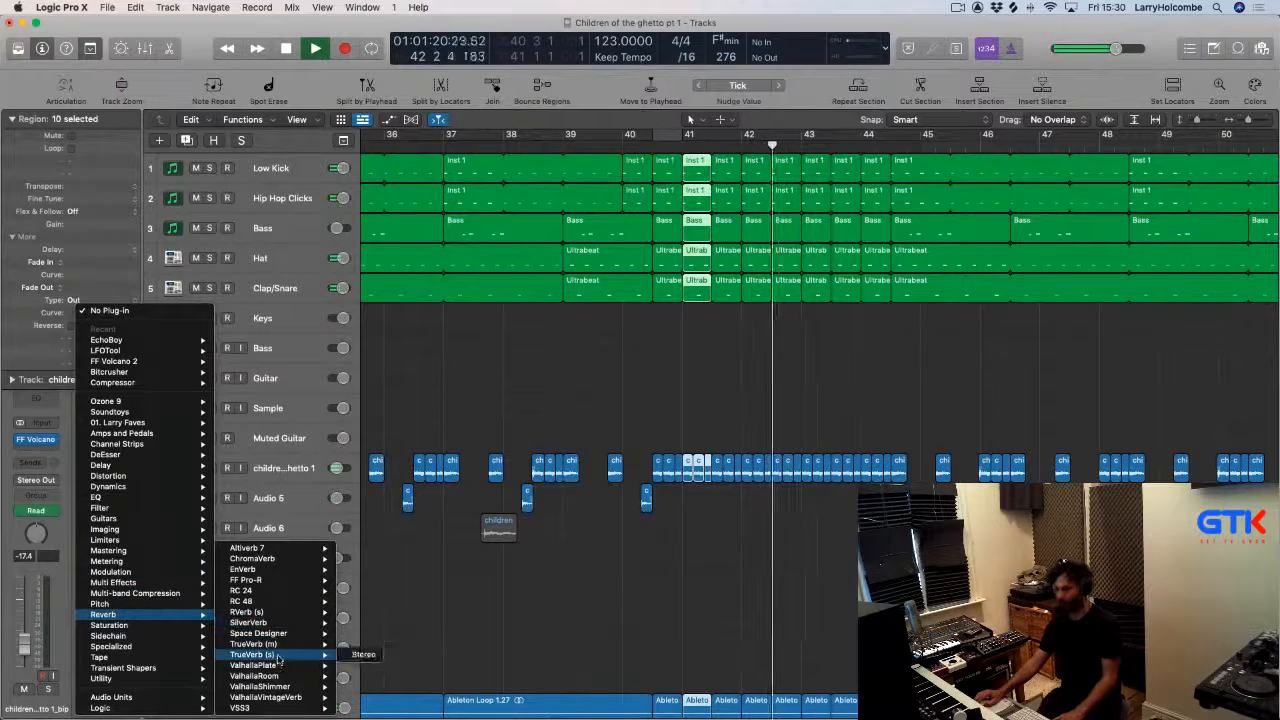
{"action": "mouse_move", "coordinate": [276, 636]}
{"action": "mouse_move", "coordinate": [290, 558]}
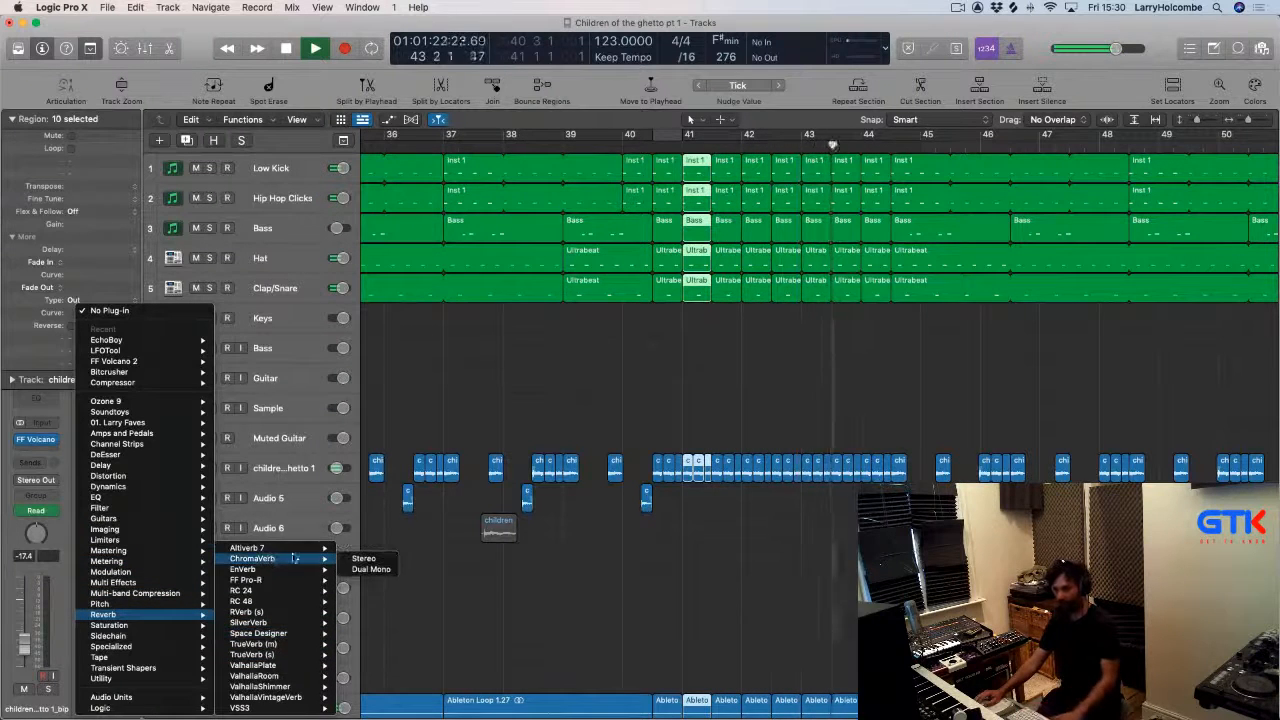
{"action": "left_click", "coordinate": [360, 559]}
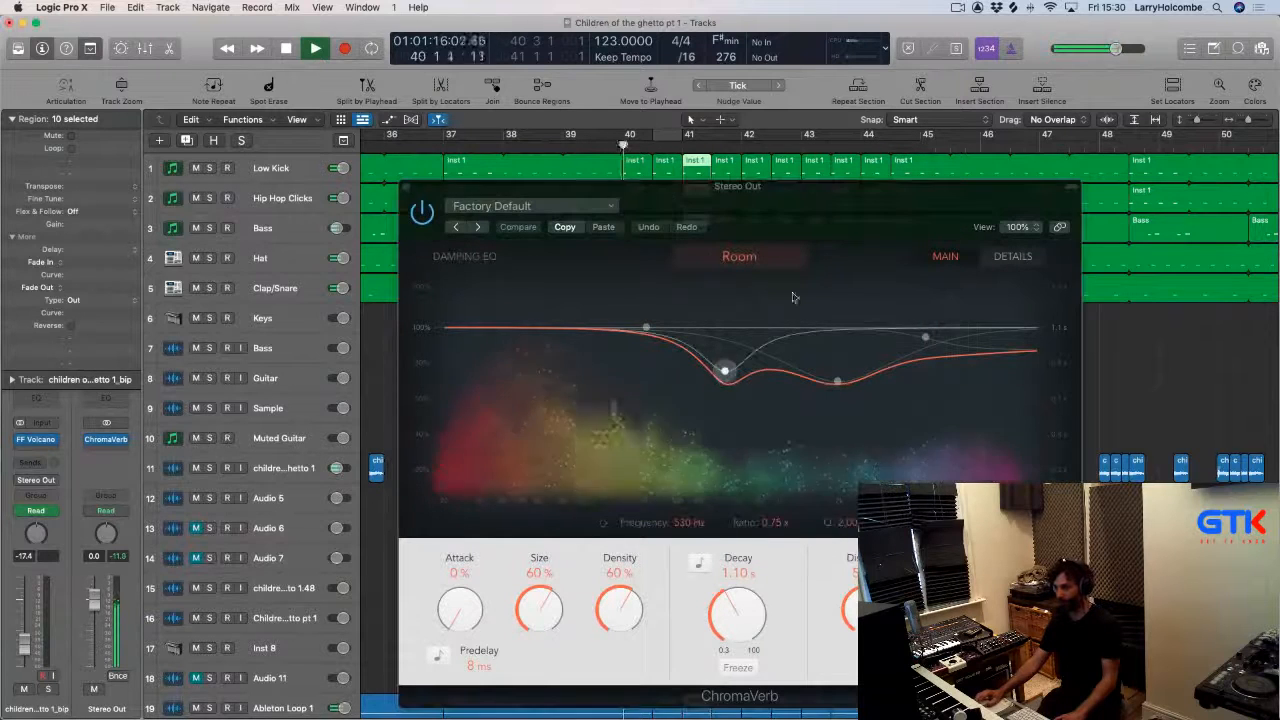
{"action": "left_click", "coordinate": [802, 327]}
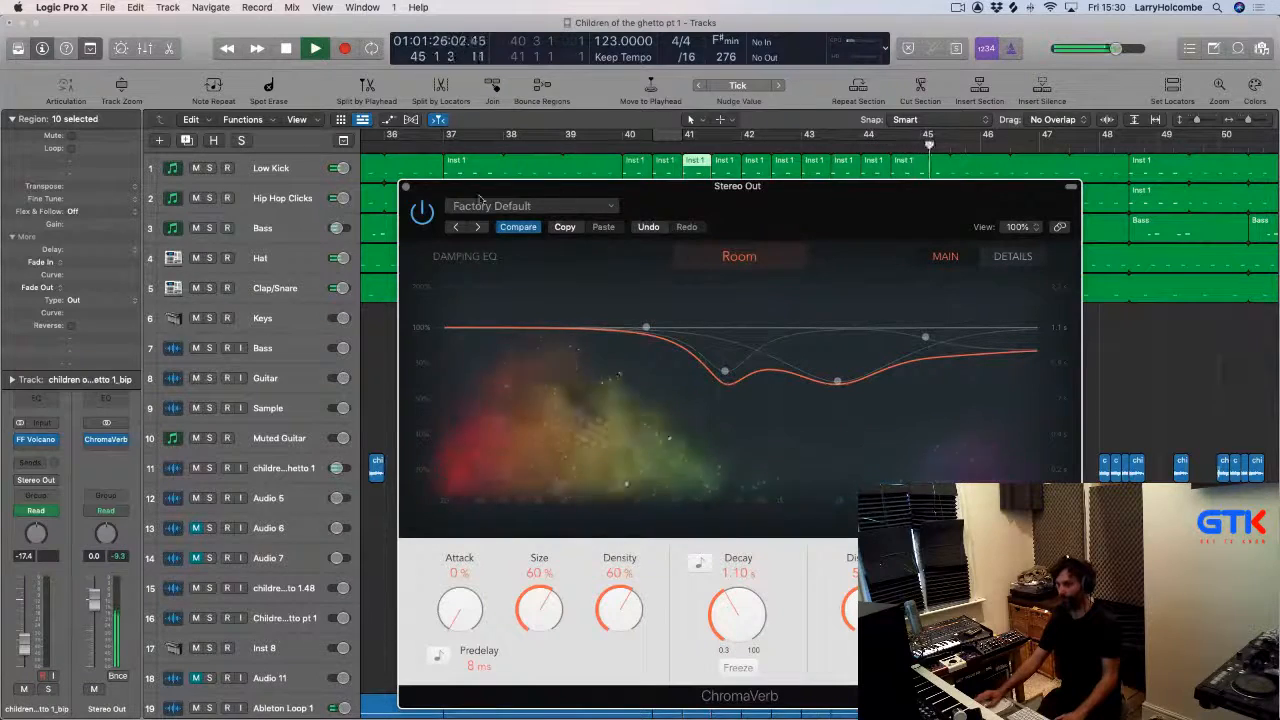
{"action": "left_click", "coordinate": [406, 187]}
Set a cycle range from bar 41 to 44 and play the arrangement from bar 39.
{"action": "scroll", "coordinate": [720, 323], "scroll_direction": "left", "scroll_amount": 1}
{"action": "scroll", "coordinate": [720, 323], "scroll_direction": "down", "scroll_amount": 5}
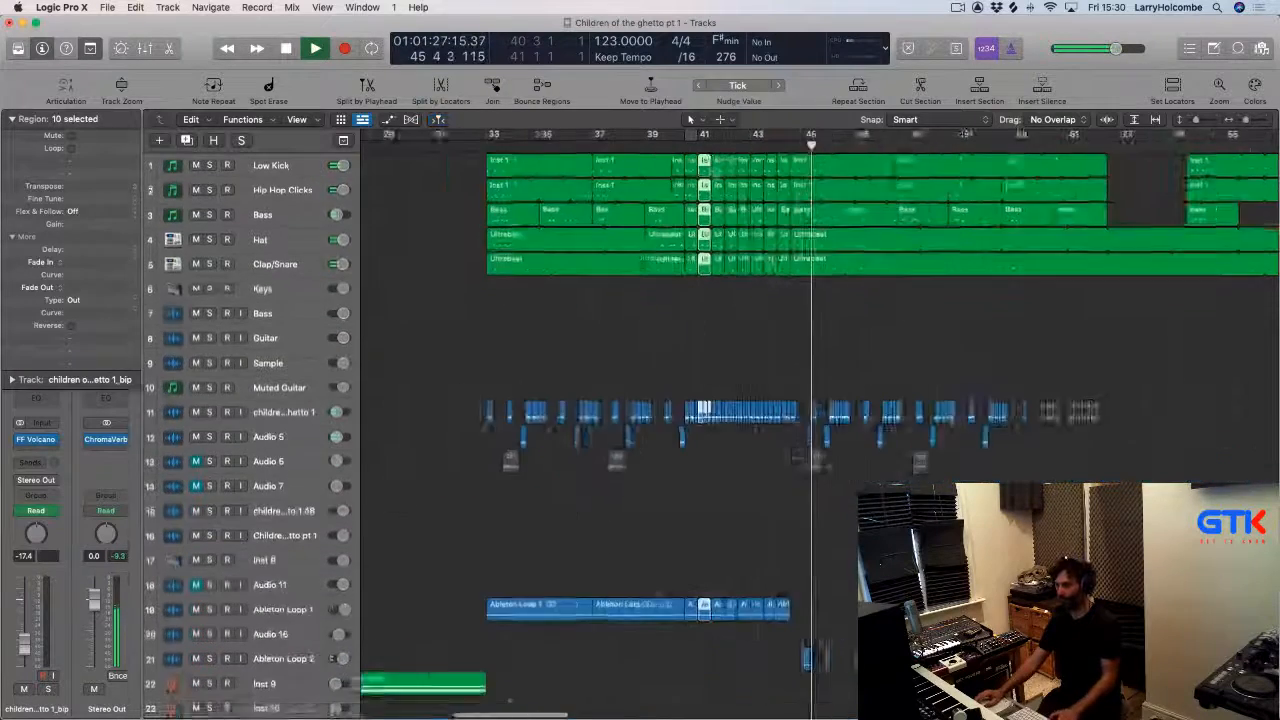
{"action": "key", "text": "space"}
{"action": "left_click_drag", "start_coordinate": [634, 228], "coordinate": [873, 416]}
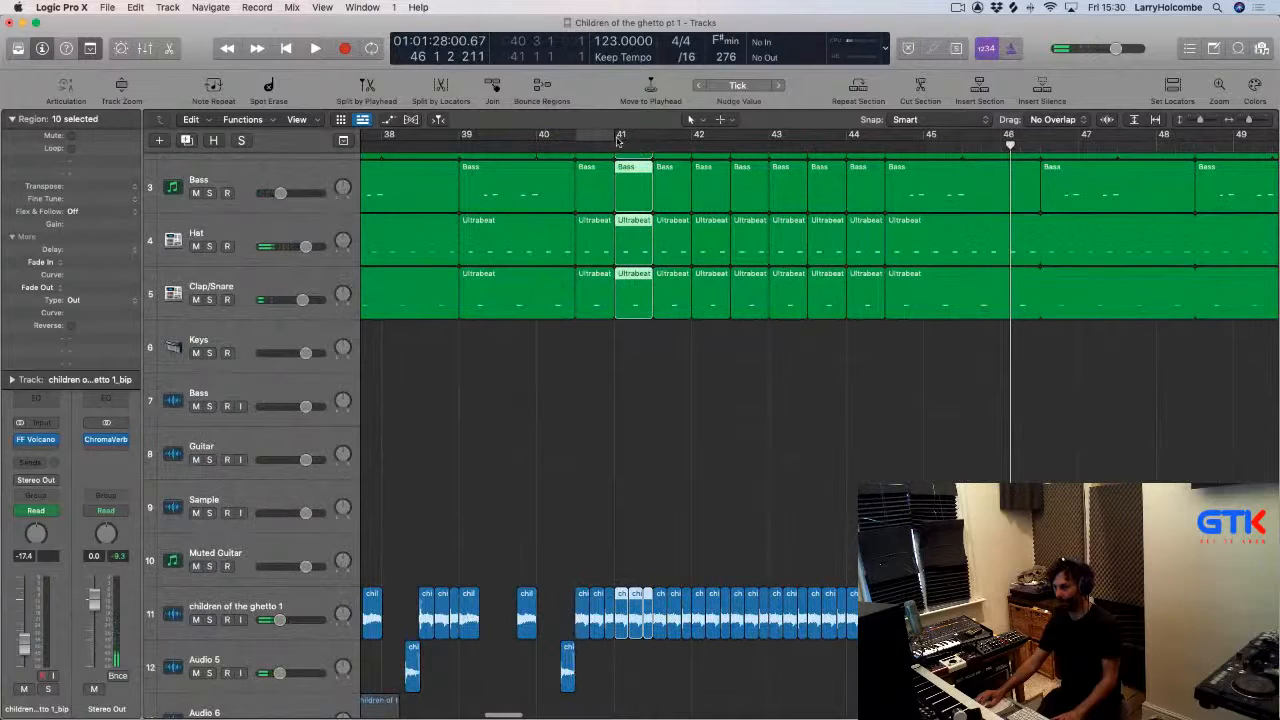
{"action": "left_click_drag", "start_coordinate": [617, 141], "coordinate": [849, 312]}
{"action": "scroll", "coordinate": [849, 312], "scroll_direction": "up", "scroll_amount": 3}
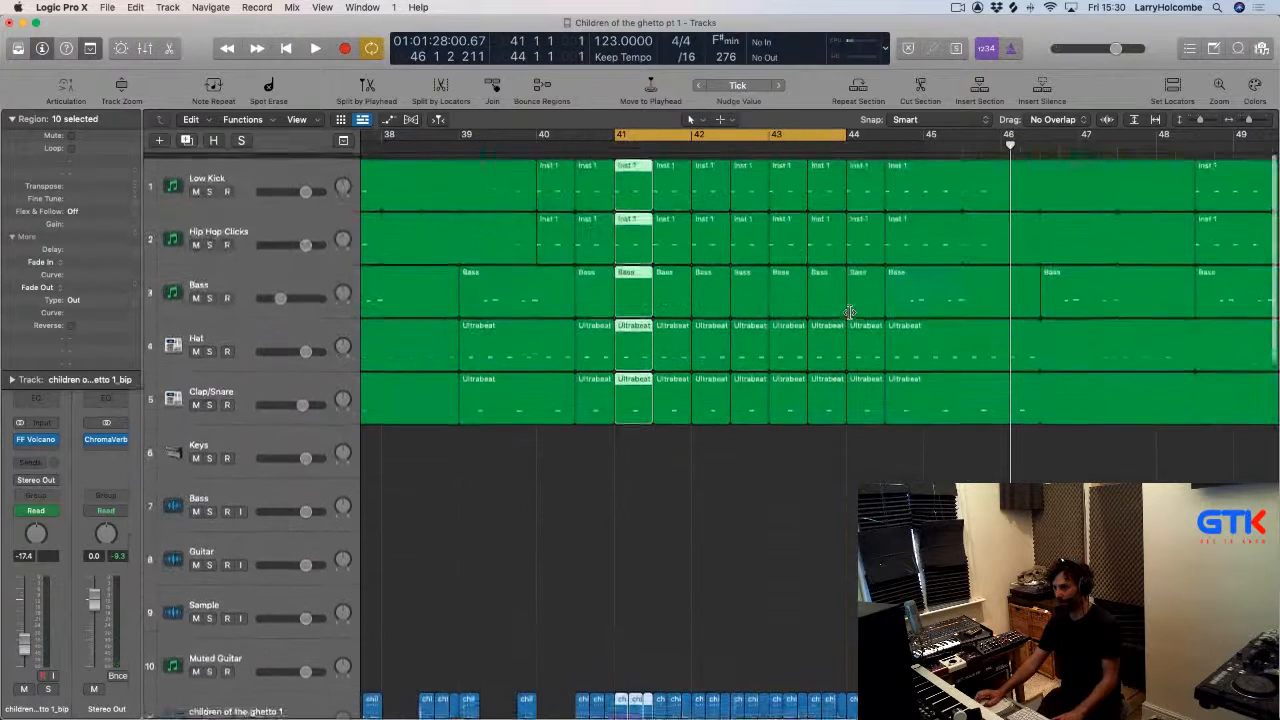
{"action": "scroll", "coordinate": [856, 237], "scroll_direction": "down", "scroll_amount": 1}
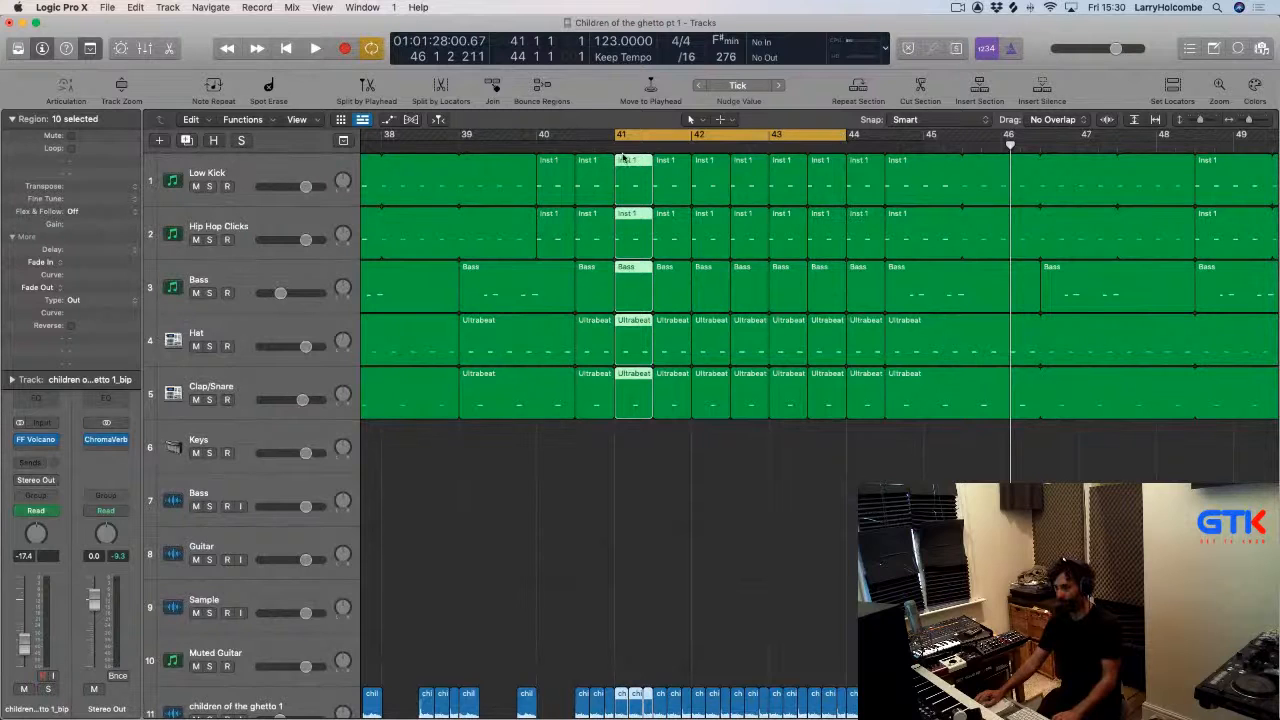
{"action": "left_click", "coordinate": [497, 145]}
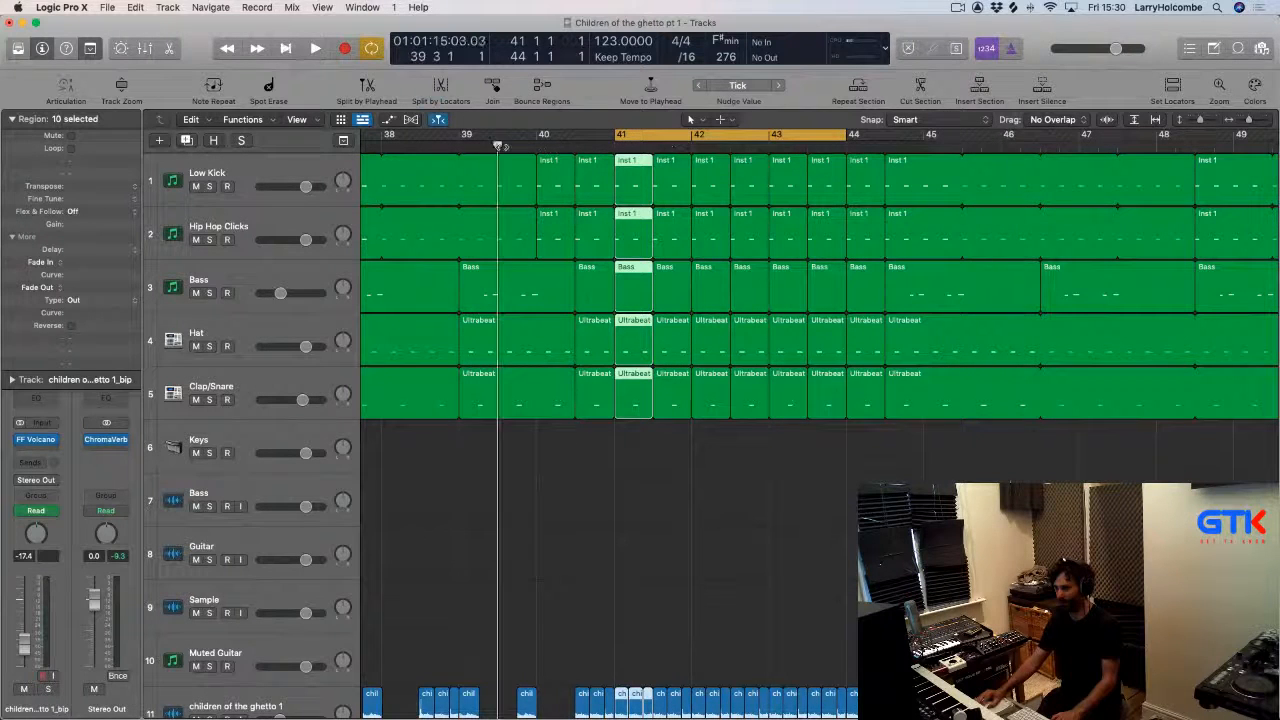
{"action": "key", "text": "space"}
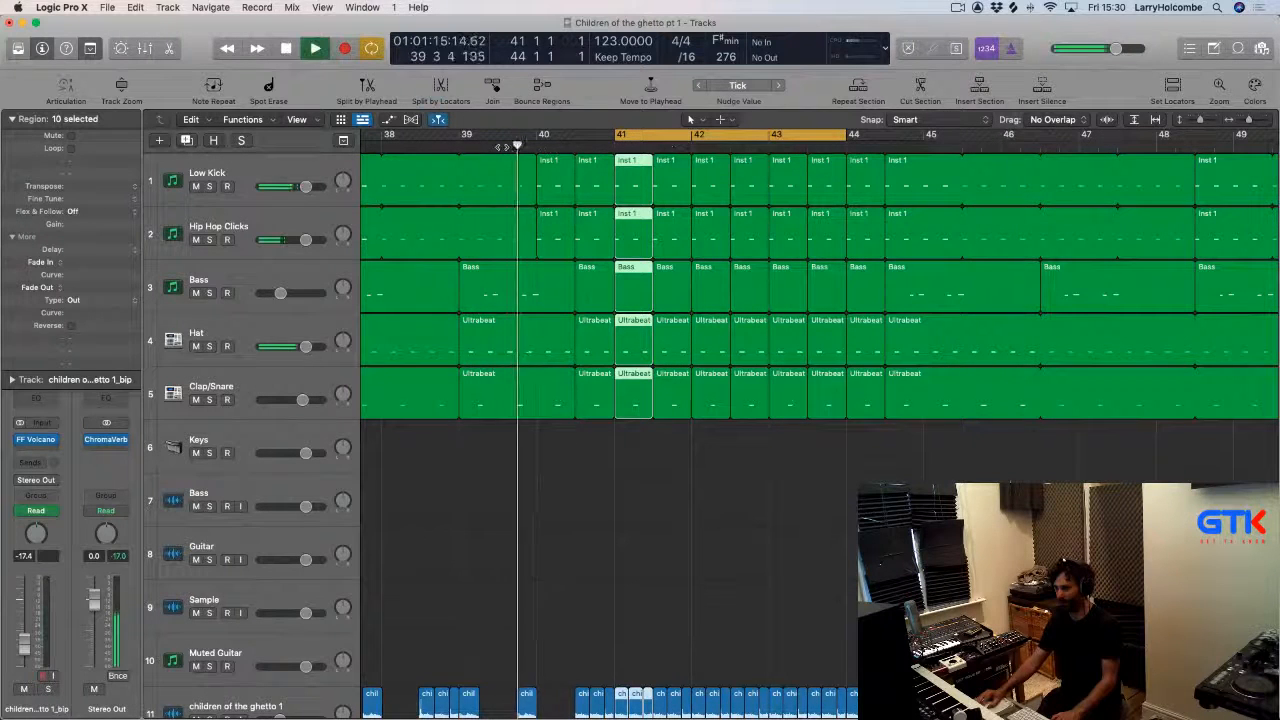
Adjust the cycle range ending at bar 44 and repeat that section across all tracks.
{"action": "left_click", "coordinate": [830, 137]}
{"action": "left_click_drag", "start_coordinate": [812, 137], "coordinate": [844, 136]}
{"action": "key", "text": "super+a"}
{"action": "left_click", "coordinate": [860, 87]}
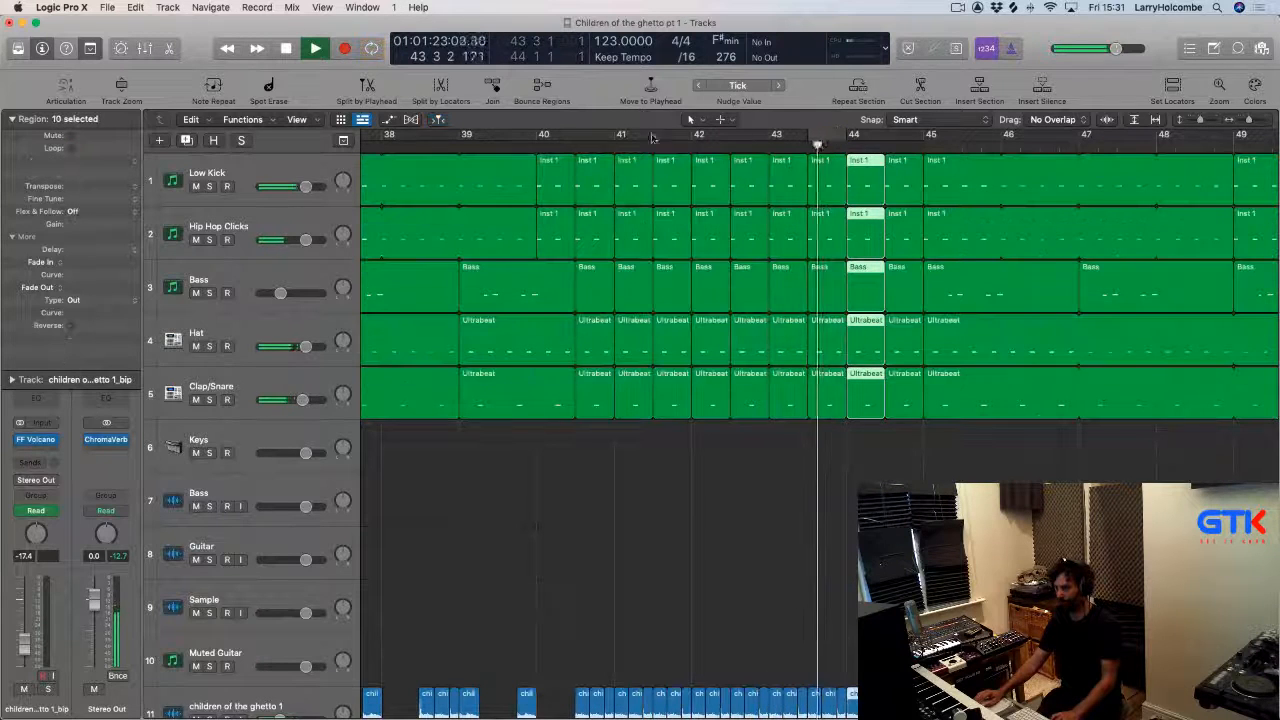
Set a cycle range from bar 41 to 45 and repeat that section across all tracks.
{"action": "left_click", "coordinate": [534, 141]}
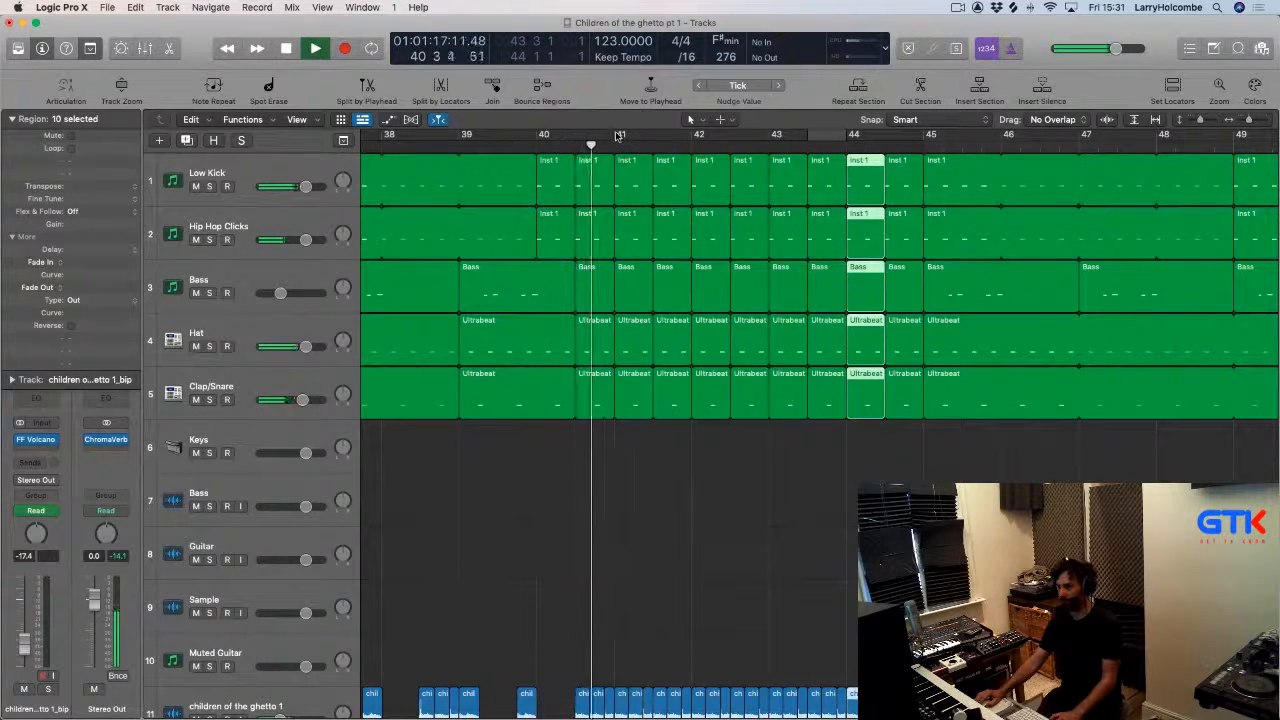
{"action": "left_click_drag", "start_coordinate": [615, 137], "coordinate": [914, 150]}
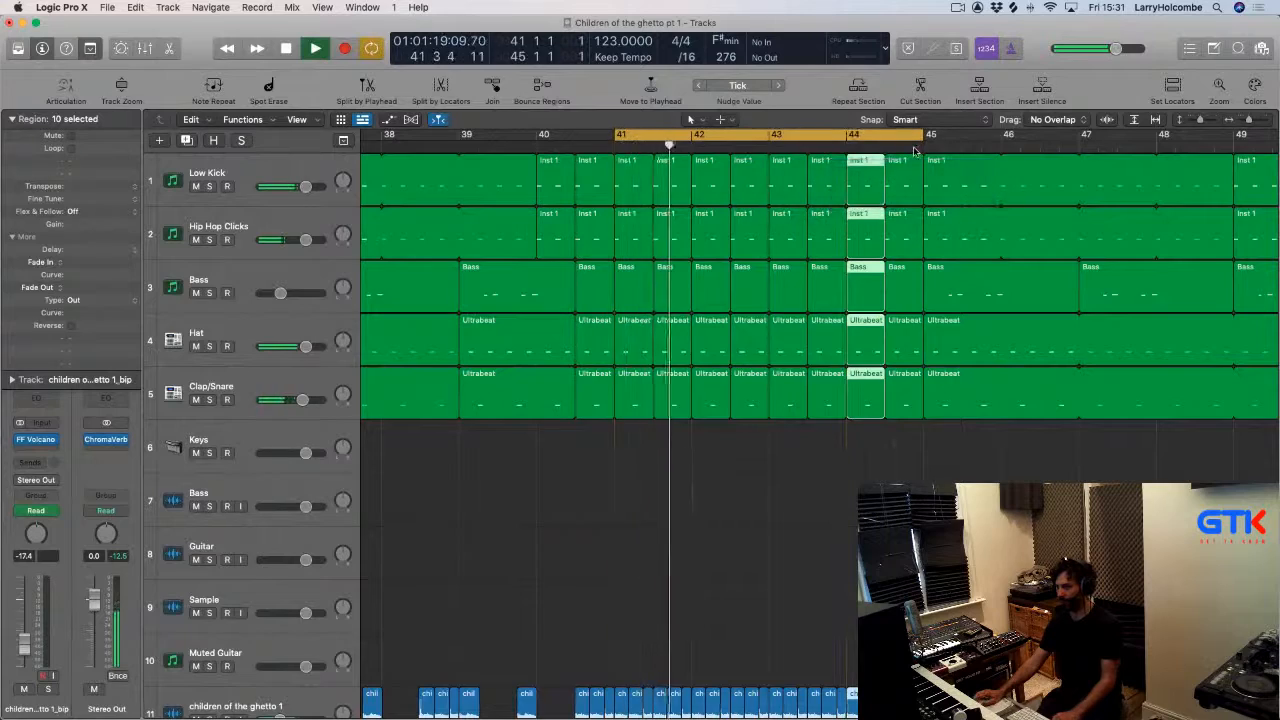
{"action": "left_click", "coordinate": [860, 87]}
{"action": "left_click", "coordinate": [655, 135]}
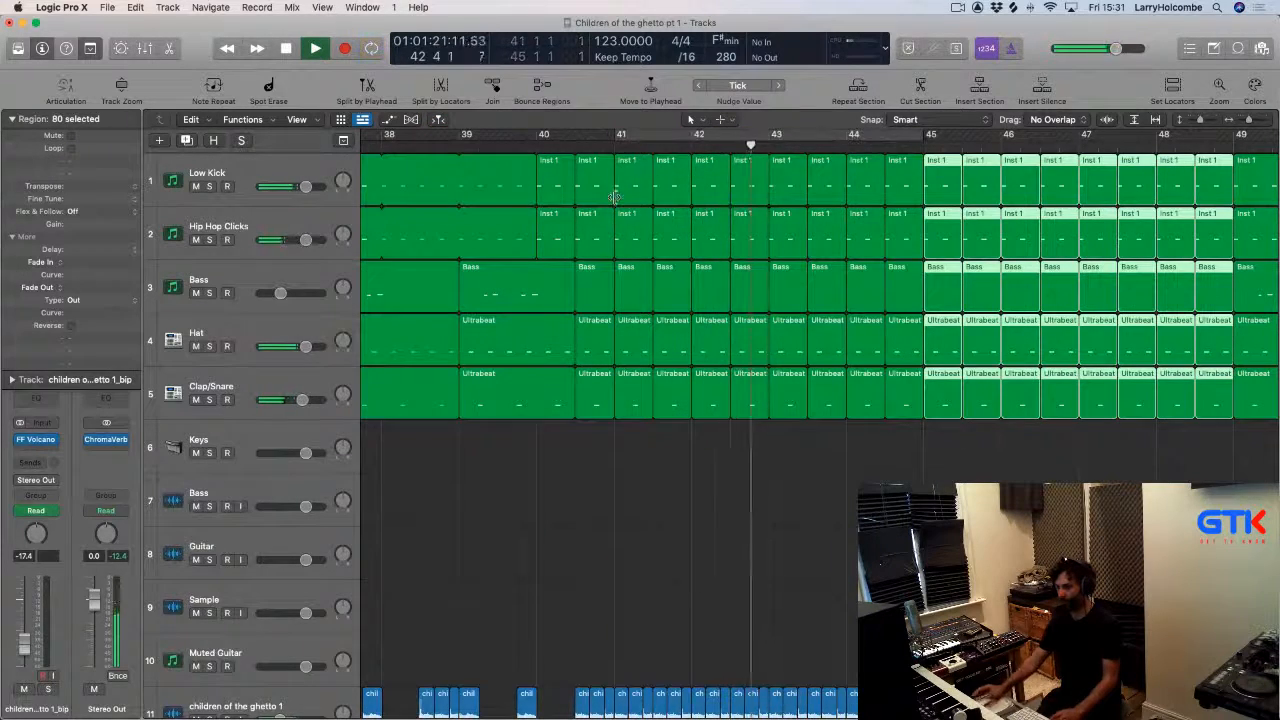
Switch the Stereo Out channel to Latch automation and record ChromaVerb adjustments during playback.
{"action": "key", "text": "super+Up"}
{"action": "key", "text": "super+Up"}
{"action": "key", "text": "super+Up"}
{"action": "key", "text": "super+Up"}
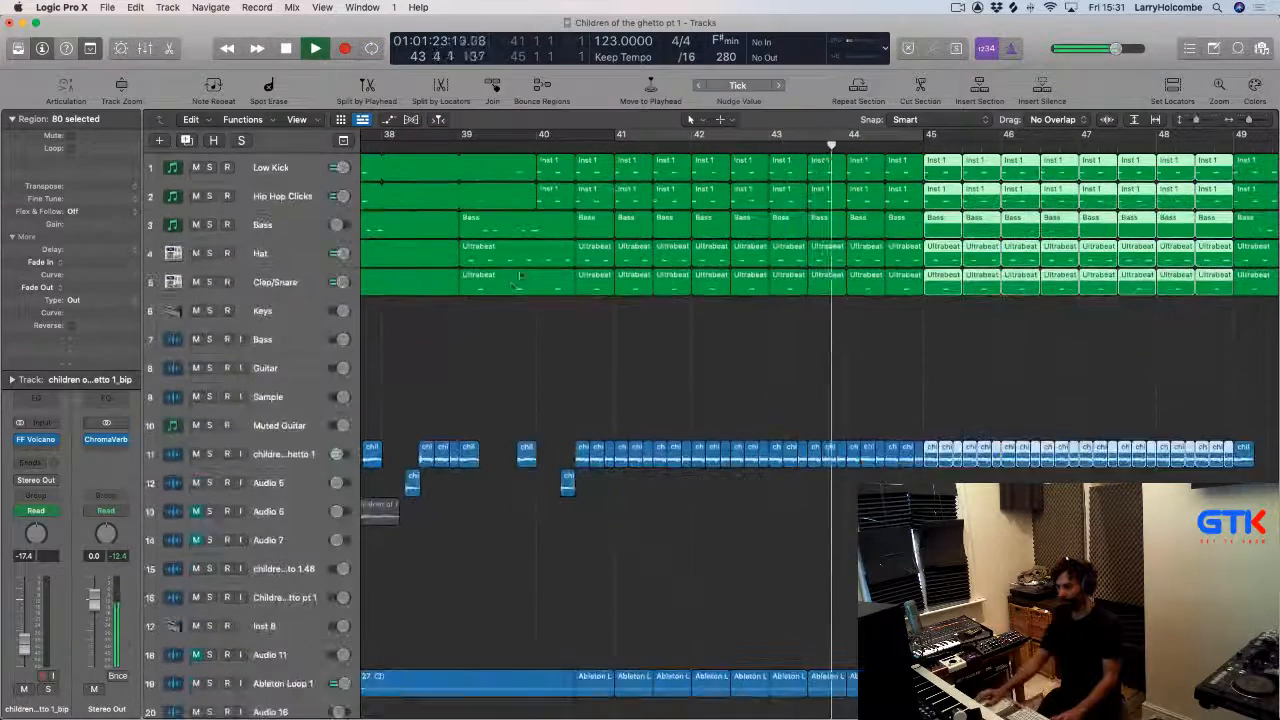
{"action": "scroll", "coordinate": [471, 314], "scroll_direction": "down", "scroll_amount": 10}
{"action": "key", "text": "space"}
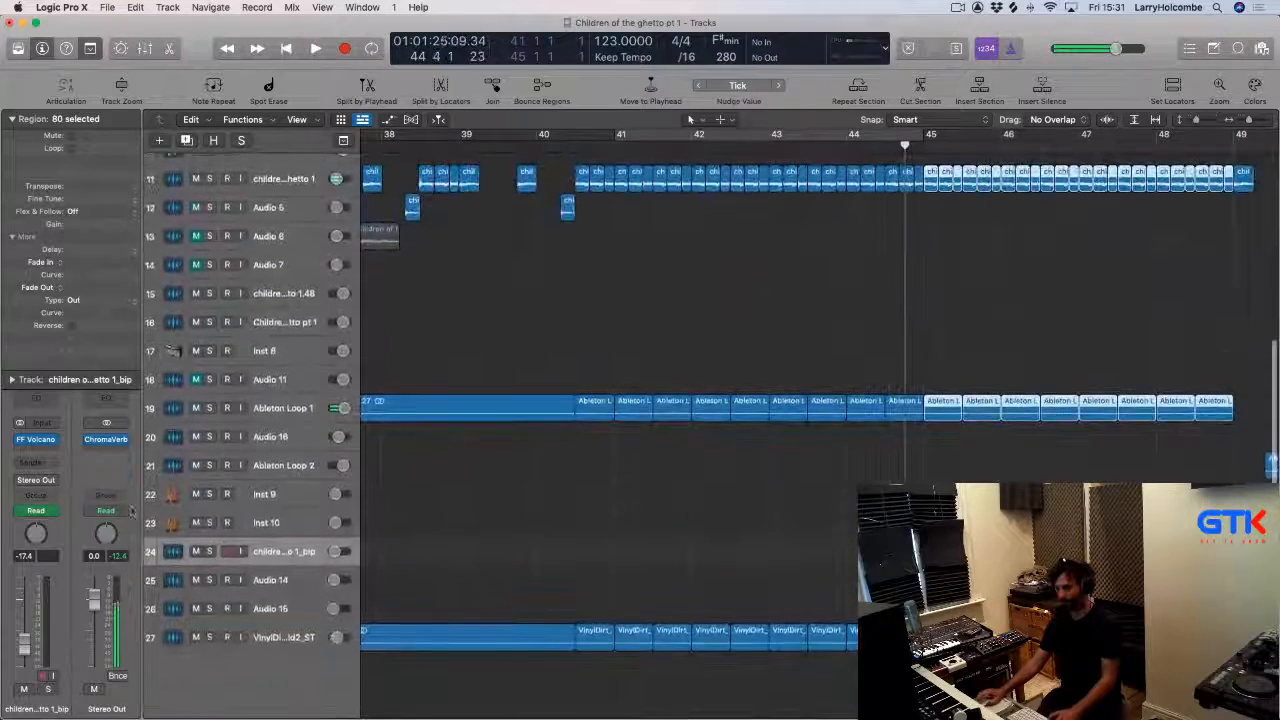
{"action": "left_click", "coordinate": [105, 510]}
{"action": "left_click", "coordinate": [112, 523]}
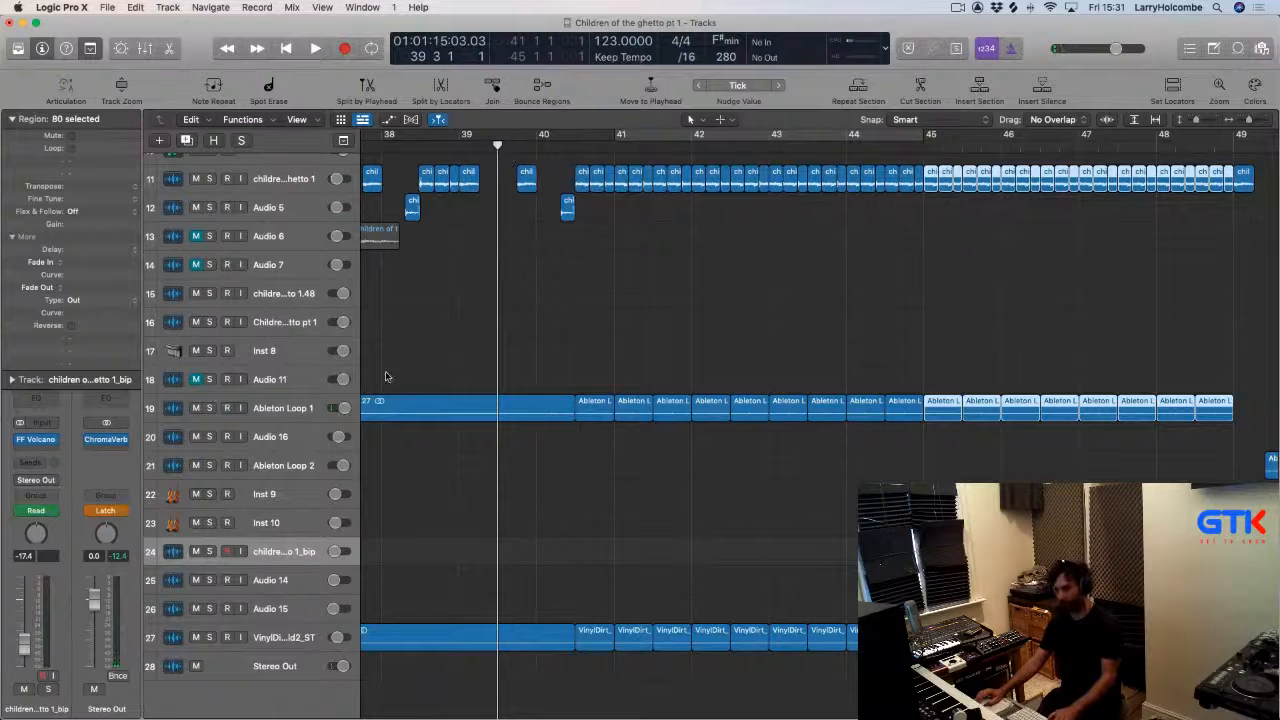
{"action": "key", "text": "space"}
{"action": "left_click", "coordinate": [105, 440]}
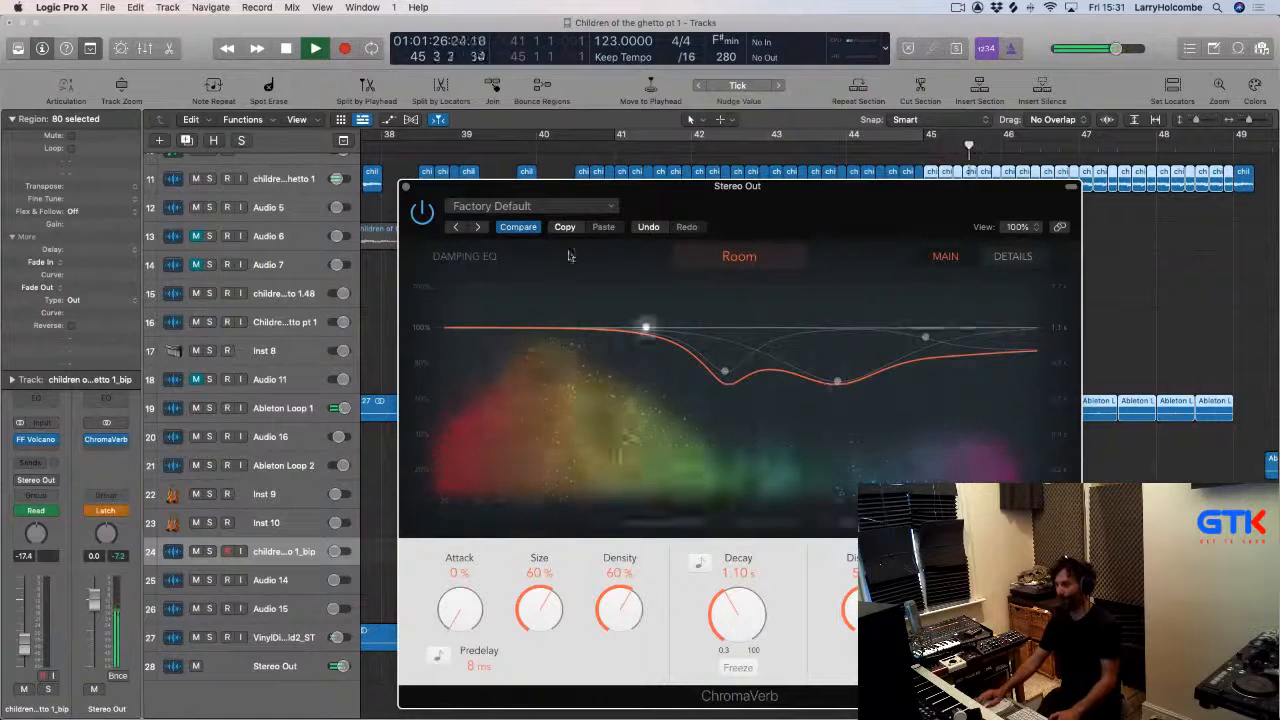
{"action": "key", "text": "space"}
{"action": "left_click", "coordinate": [406, 187]}
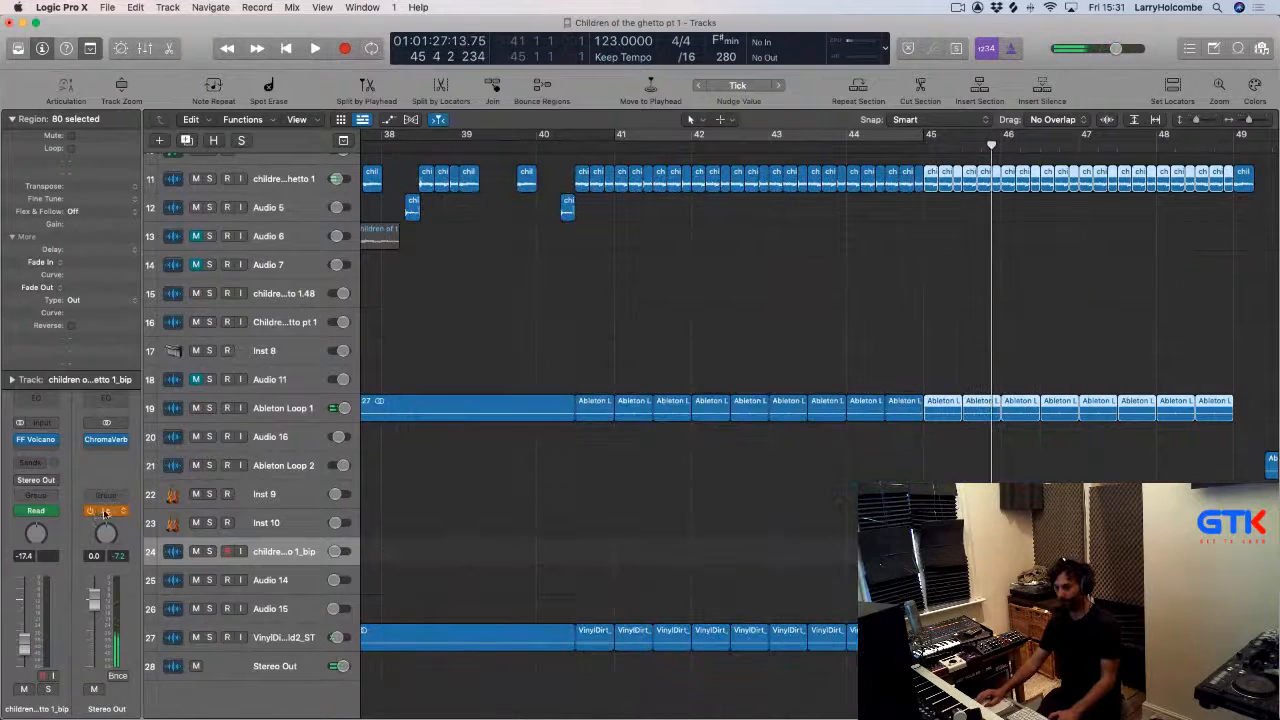
Return Stereo Out to Read automation and show its ChromaVerb Wet automation lane.
{"action": "left_click", "coordinate": [104, 513]}
{"action": "left_click", "coordinate": [110, 489]}
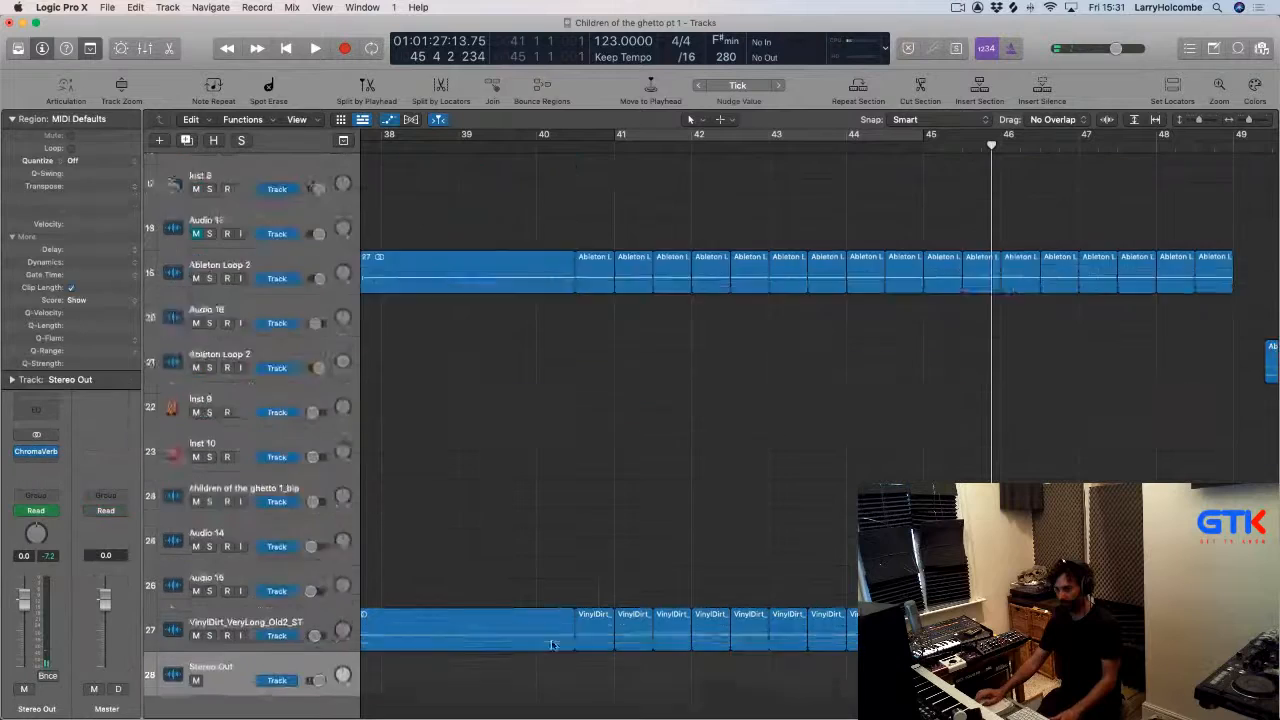
{"action": "left_click", "coordinate": [297, 661]}
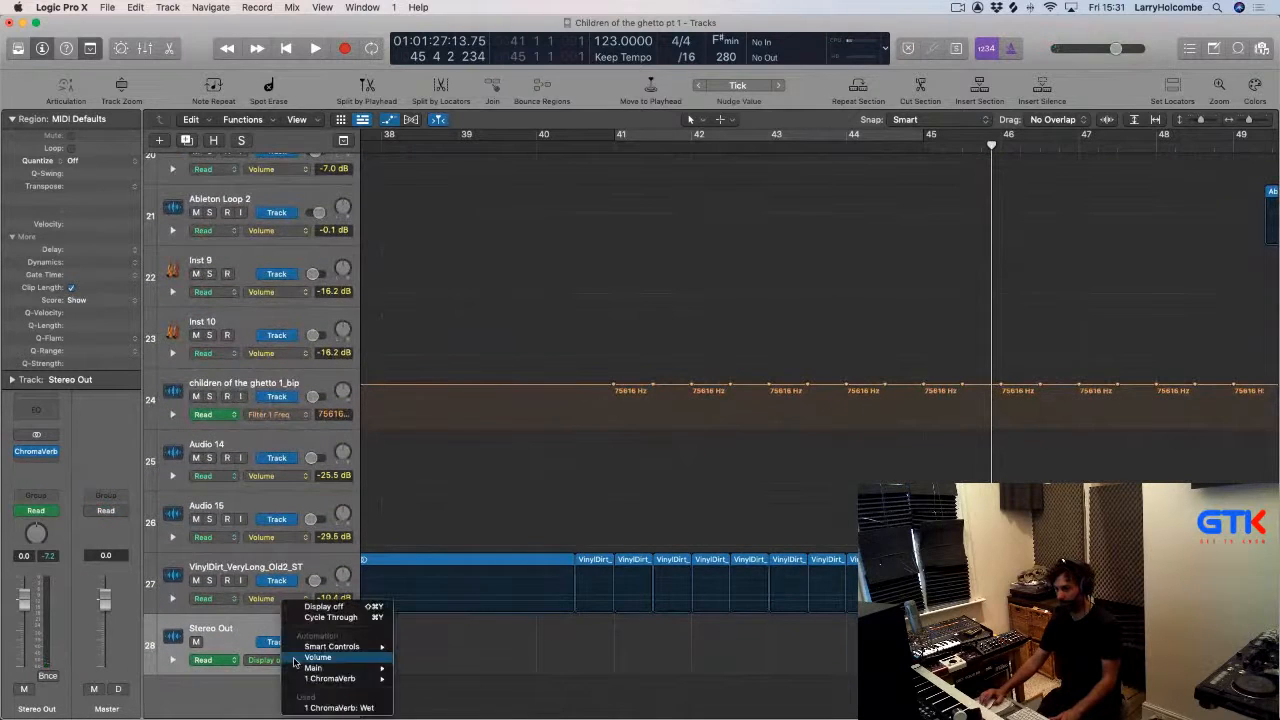
{"action": "left_click", "coordinate": [370, 708]}
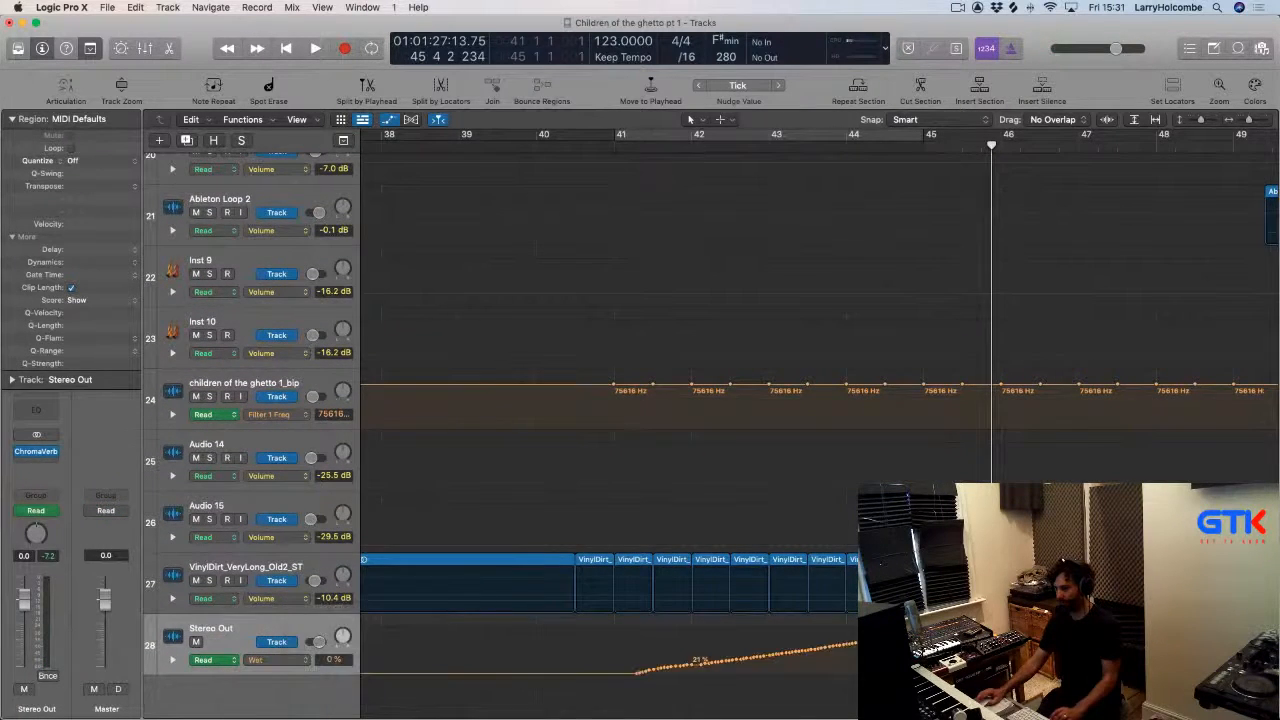
{"action": "key", "text": "a"}
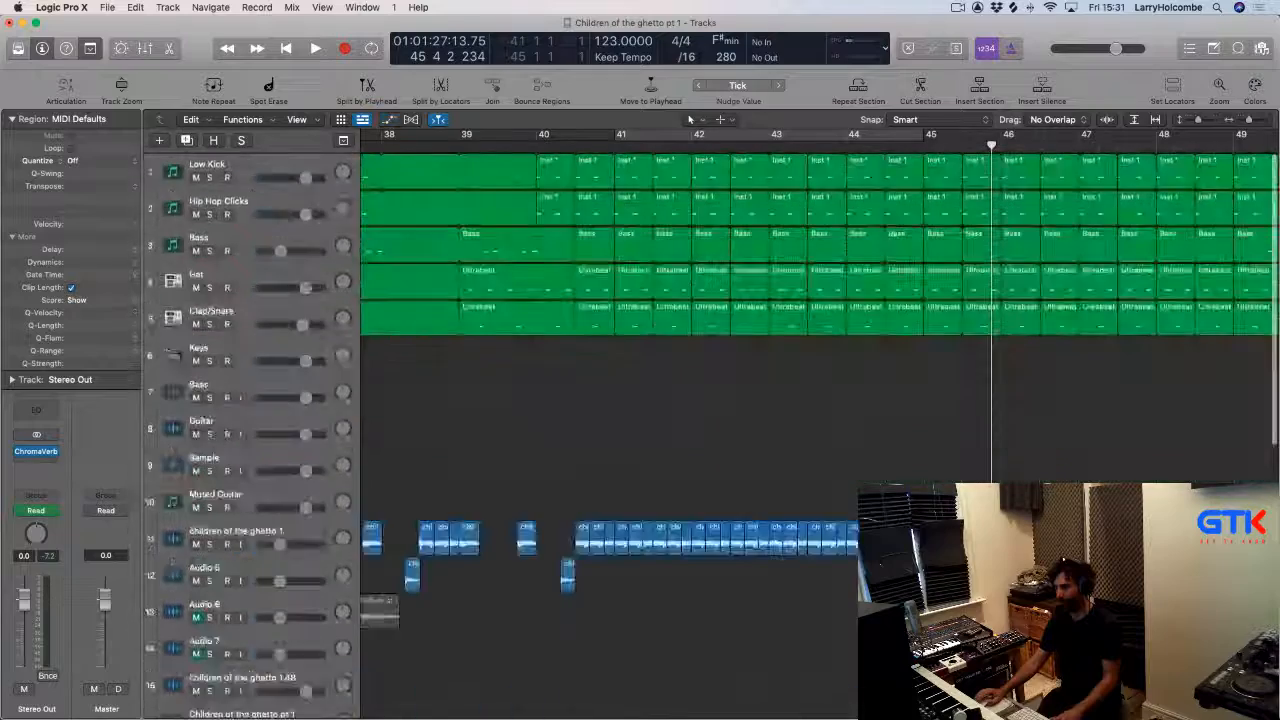
Zoom out and review the automation lanes across the whole arrangement.
{"action": "key", "text": "super+Up"}
{"action": "key", "text": "super+Left"}
{"action": "key", "text": "super+Left"}
{"action": "key", "text": "super+Up"}
{"action": "key", "text": "super+Left"}
{"action": "key", "text": "super+Up"}
{"action": "scroll", "coordinate": [620, 400], "scroll_direction": "down", "scroll_amount": 5}
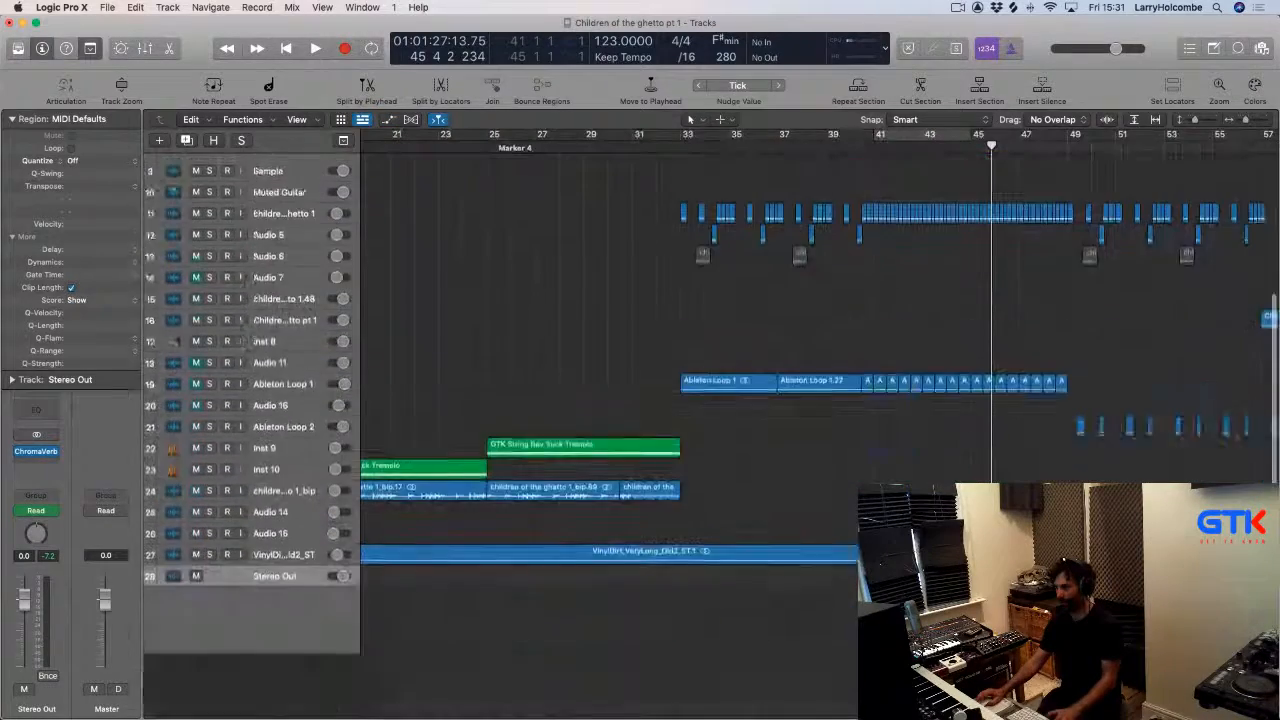
{"action": "key", "text": "a"}
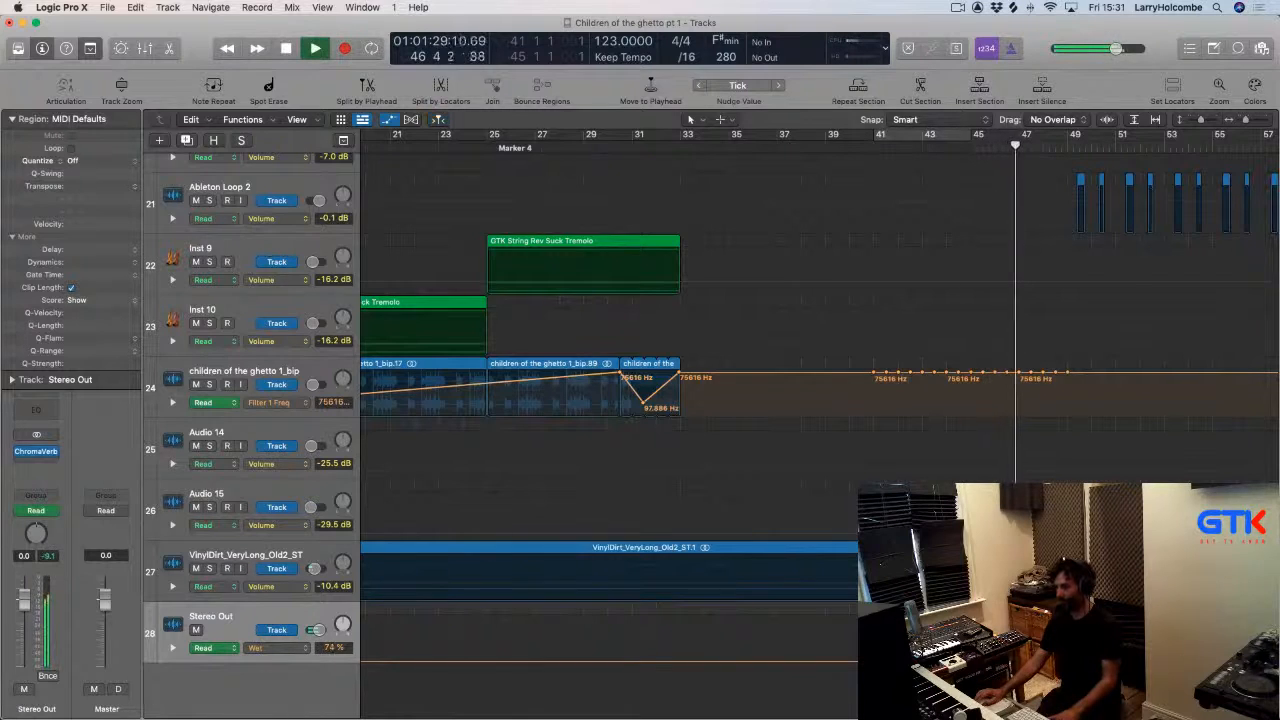
{"action": "key", "text": "z"}
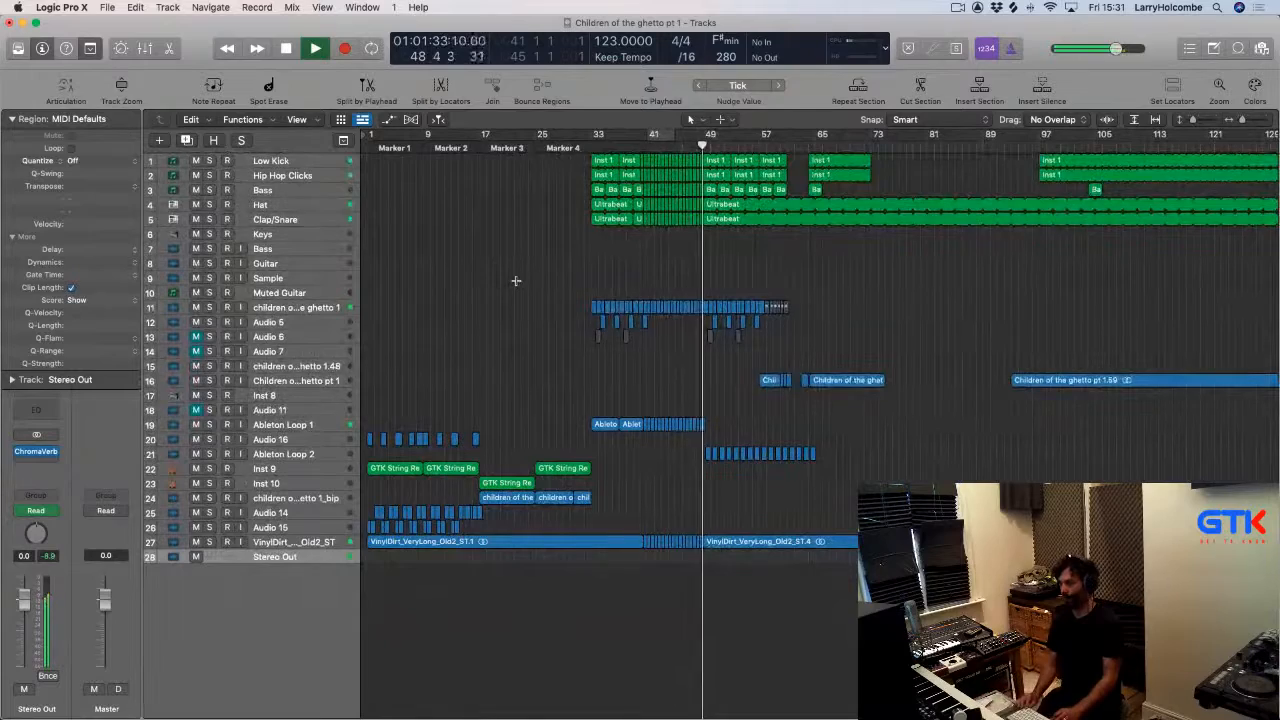
Copy the GTK String Rev Suck Tremolo region on Inst 9 to bar 41.
{"action": "key", "text": "z"}
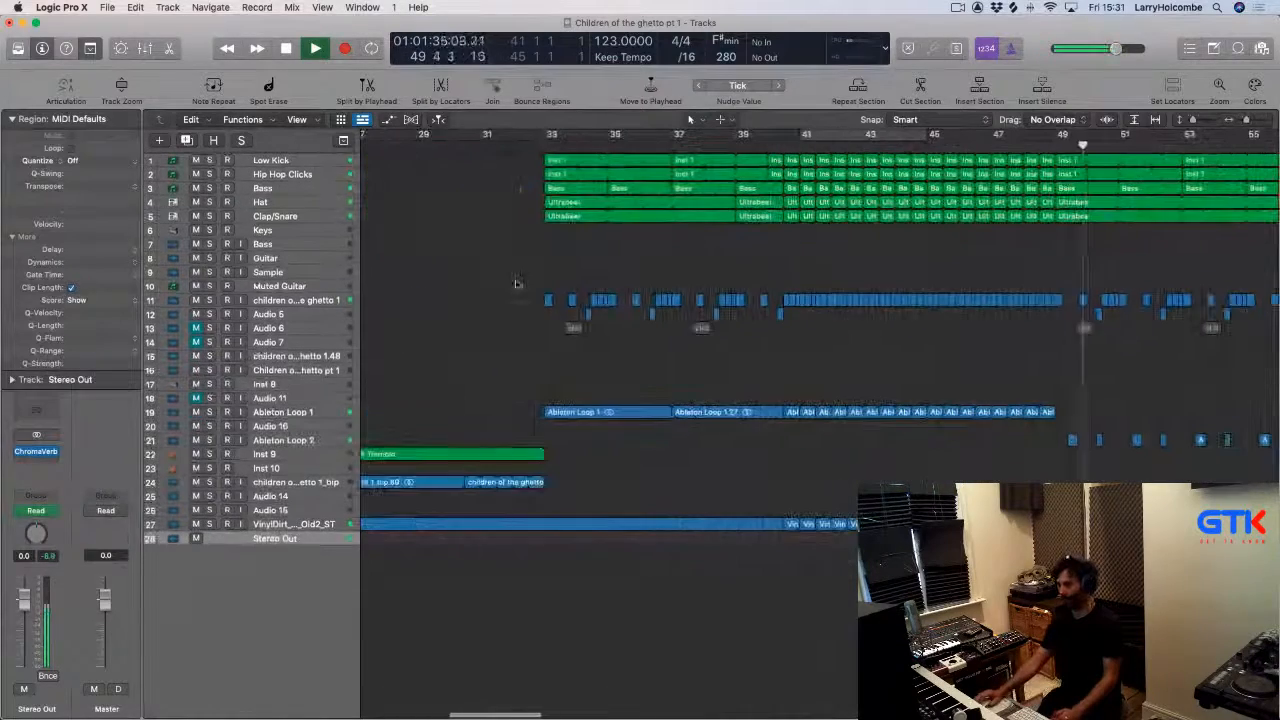
{"action": "key", "text": "z"}
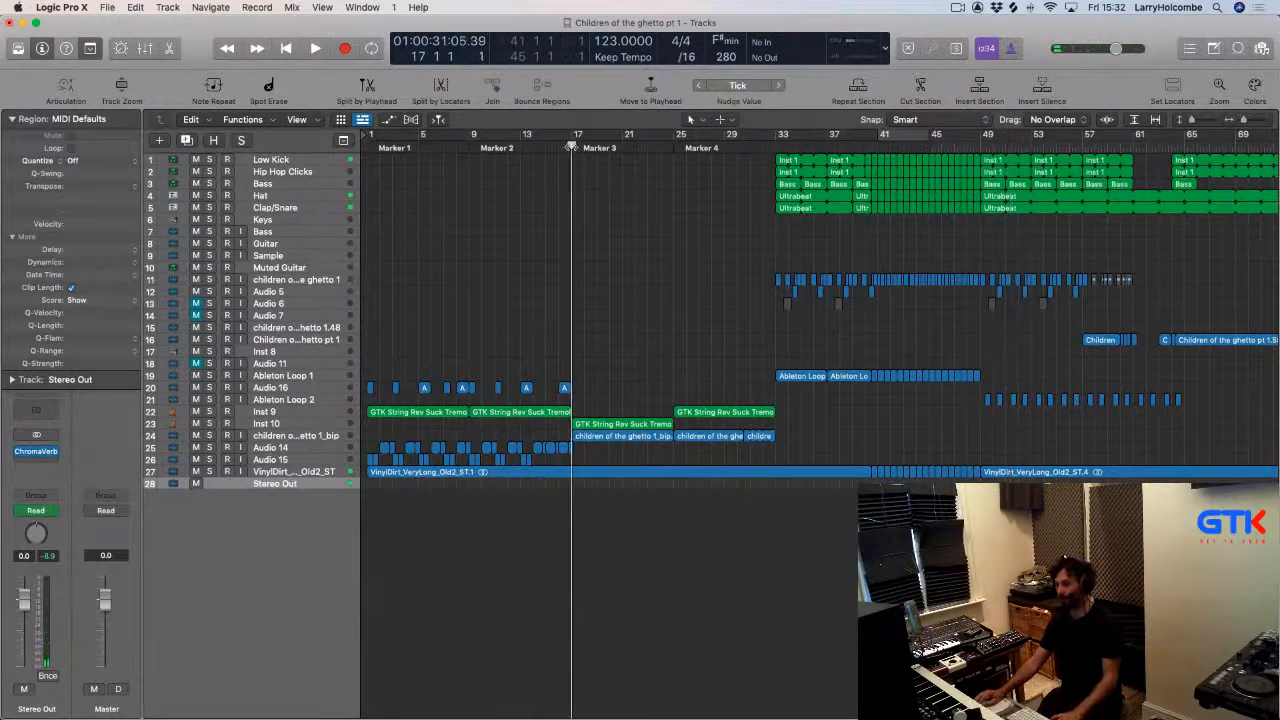
{"action": "scroll", "coordinate": [603, 352], "scroll_direction": "right", "scroll_amount": 1}
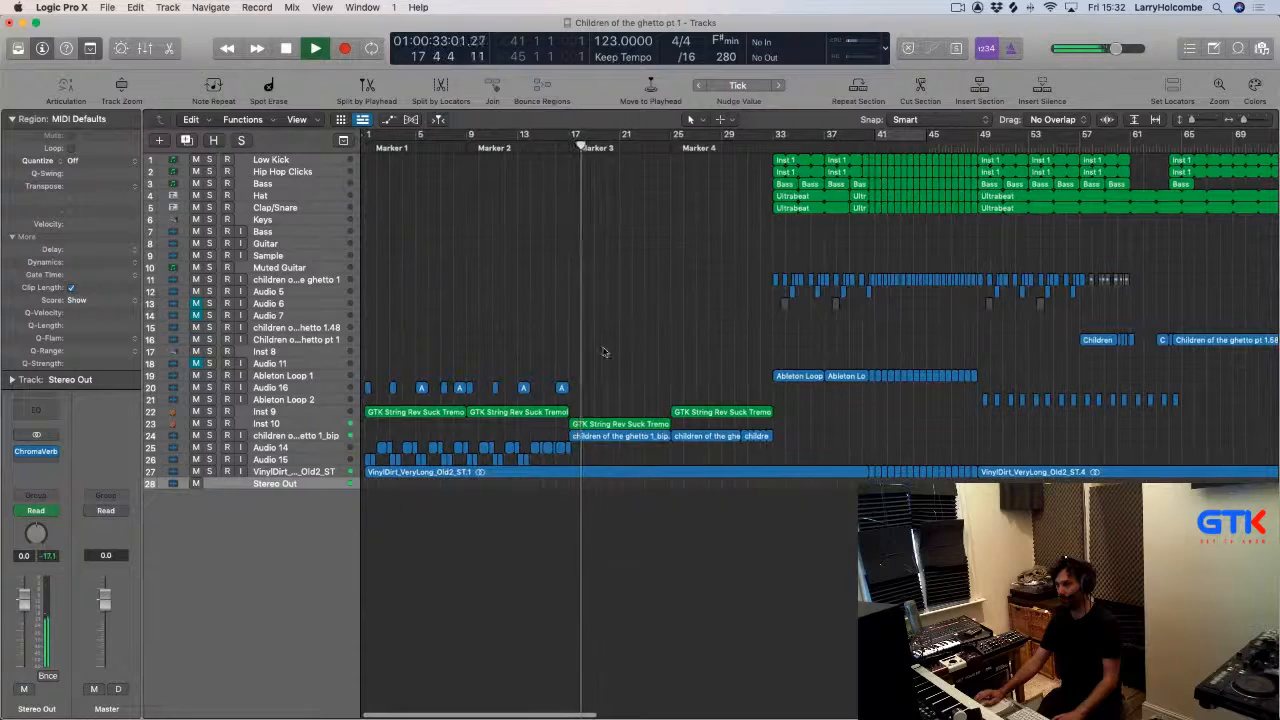
{"action": "left_click", "coordinate": [663, 405], "text": "ctrl+alt"}
{"action": "left_click_drag", "start_coordinate": [531, 440], "coordinate": [731, 441]}
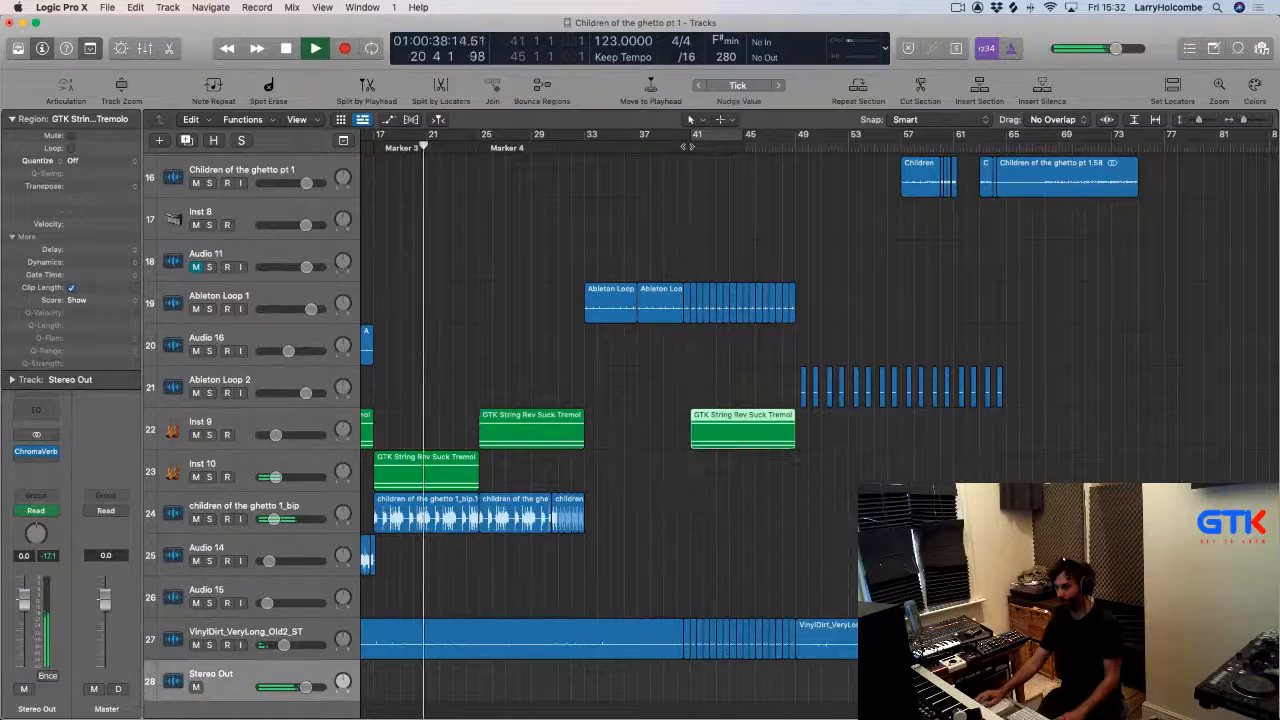
Insert FF Volcano 2 in stereo on the Stereo Out channel and sweep its filter frequency down to the lowest setting.
{"action": "left_click", "coordinate": [643, 180]}
{"action": "key", "text": "super+Up"}
{"action": "key", "text": "super+Up"}
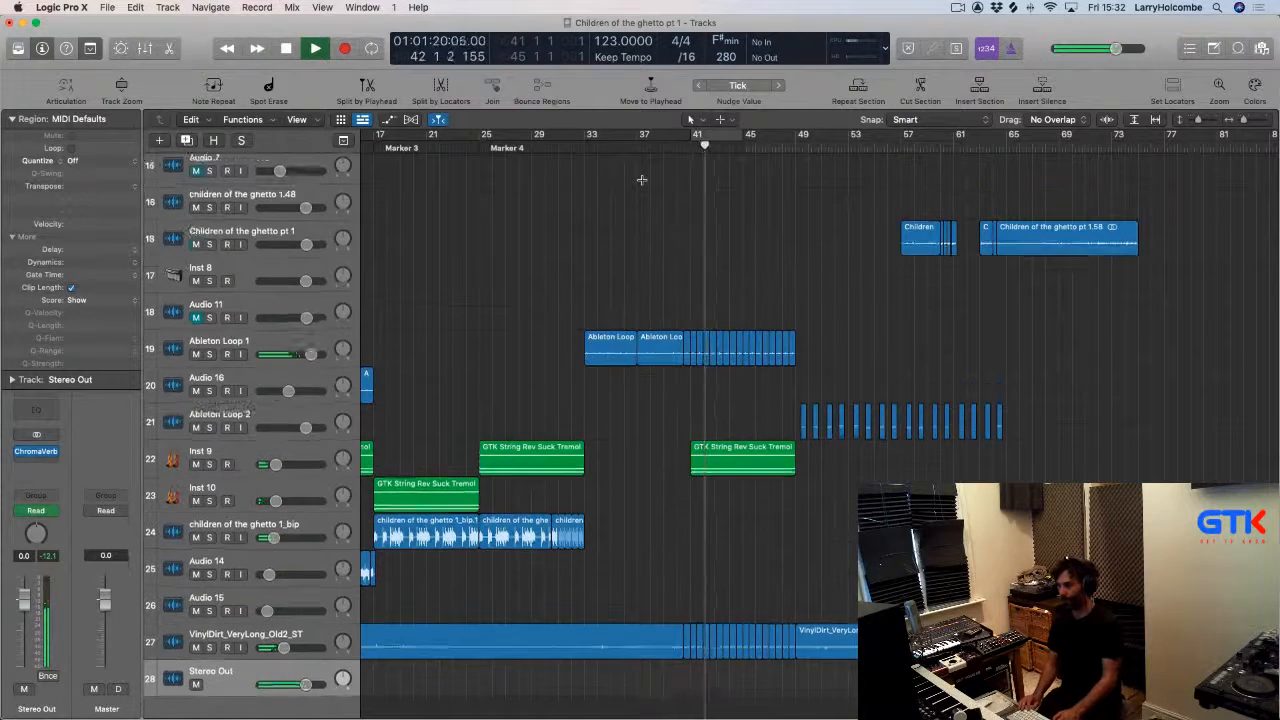
{"action": "key", "text": "super+Up"}
{"action": "key", "text": "super+Up"}
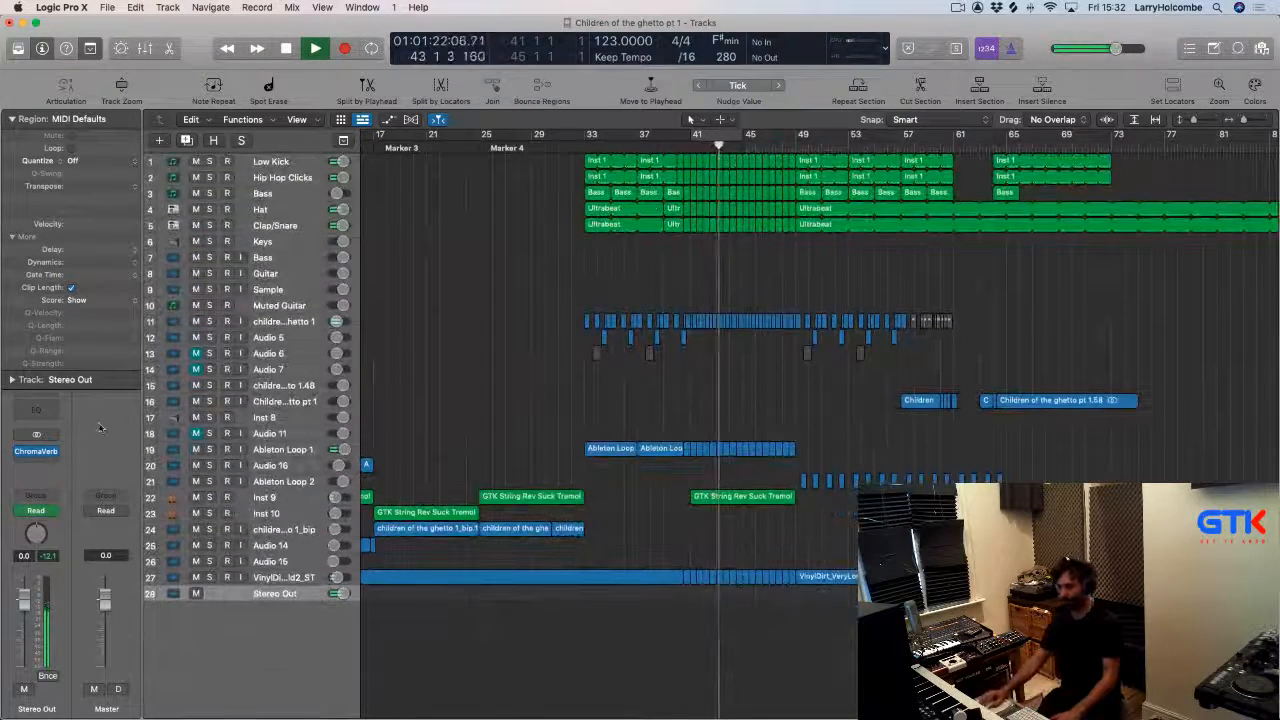
{"action": "left_click", "coordinate": [35, 460]}
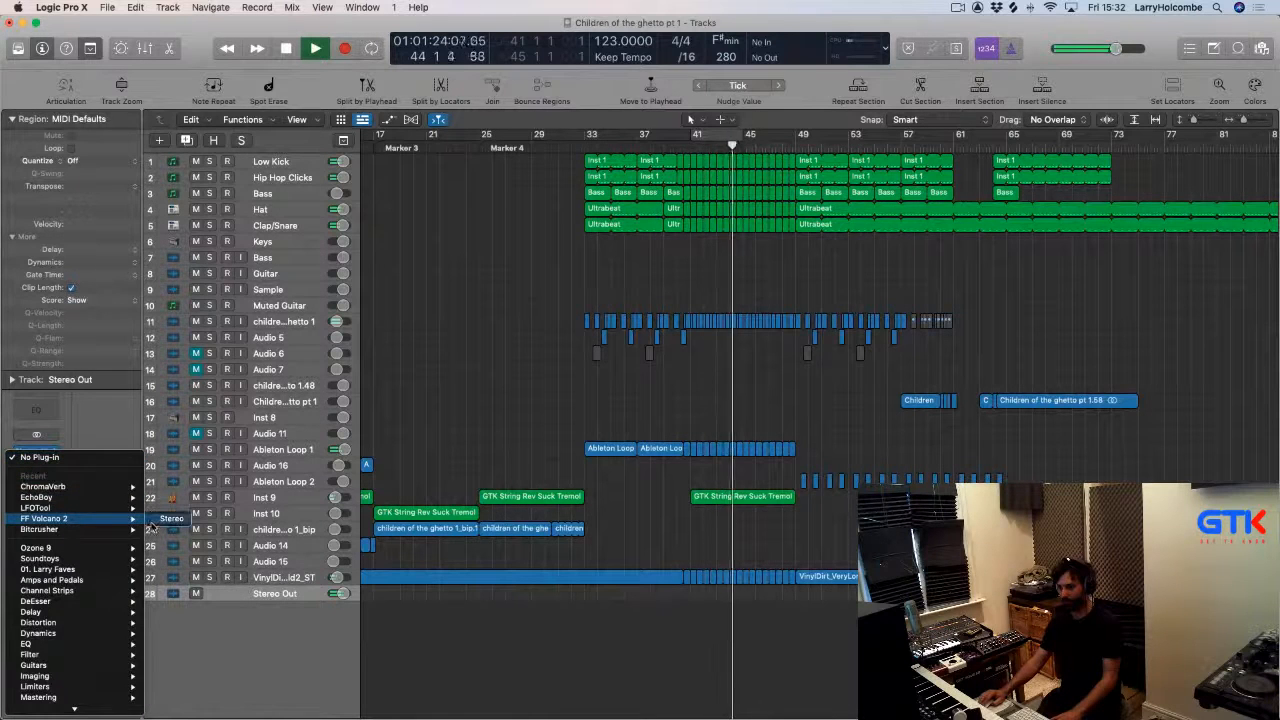
{"action": "left_click", "coordinate": [172, 518]}
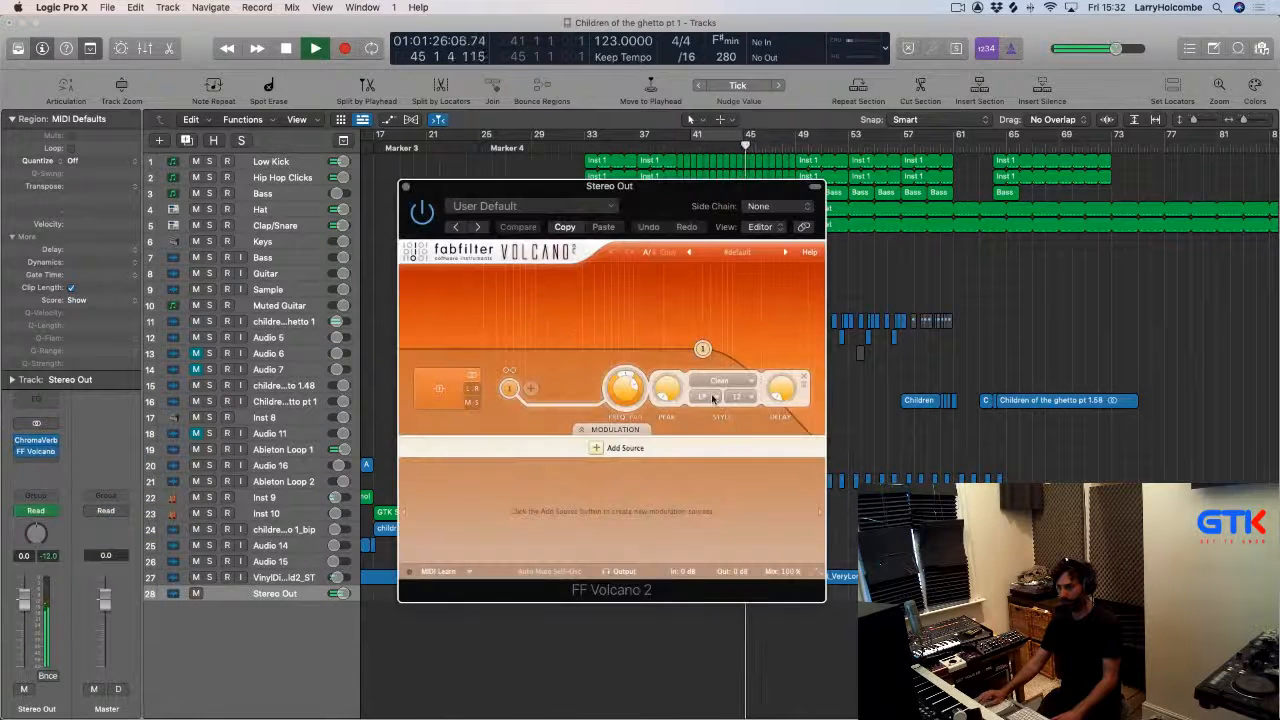
{"action": "left_click_drag", "start_coordinate": [626, 395], "coordinate": [626, 418]}
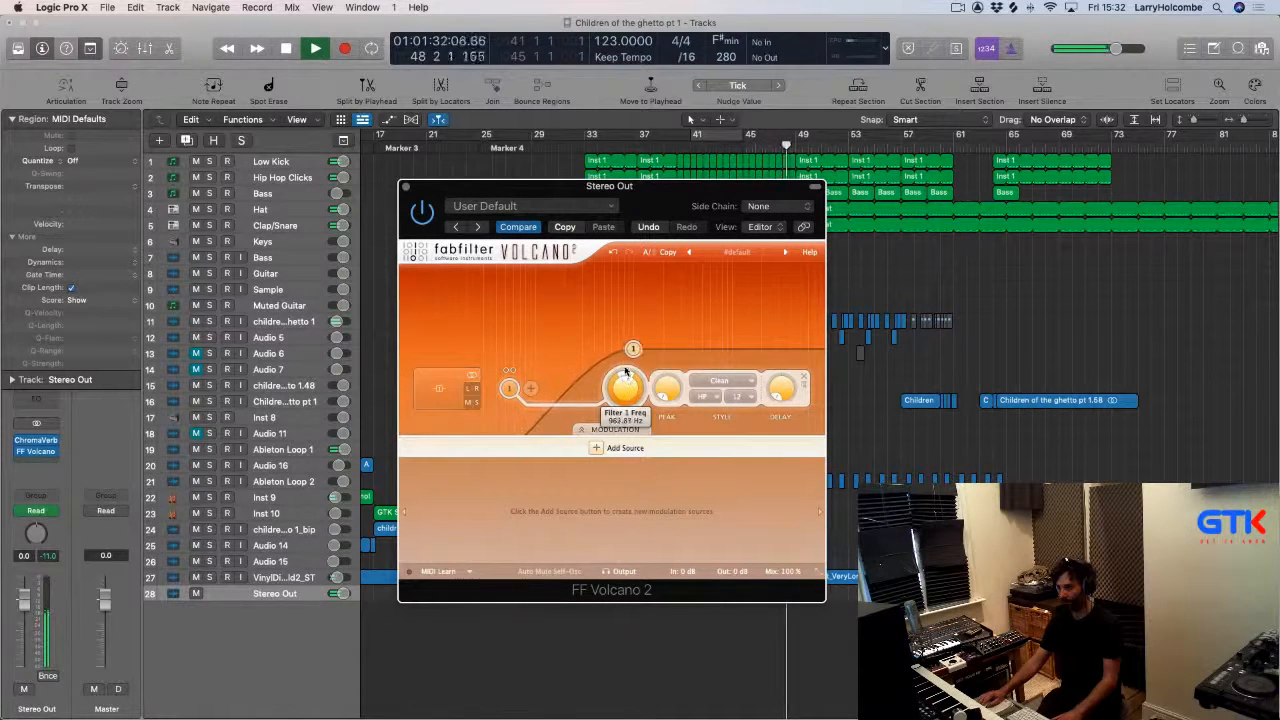
{"action": "left_click_drag", "start_coordinate": [616, 331], "coordinate": [475, 419]}
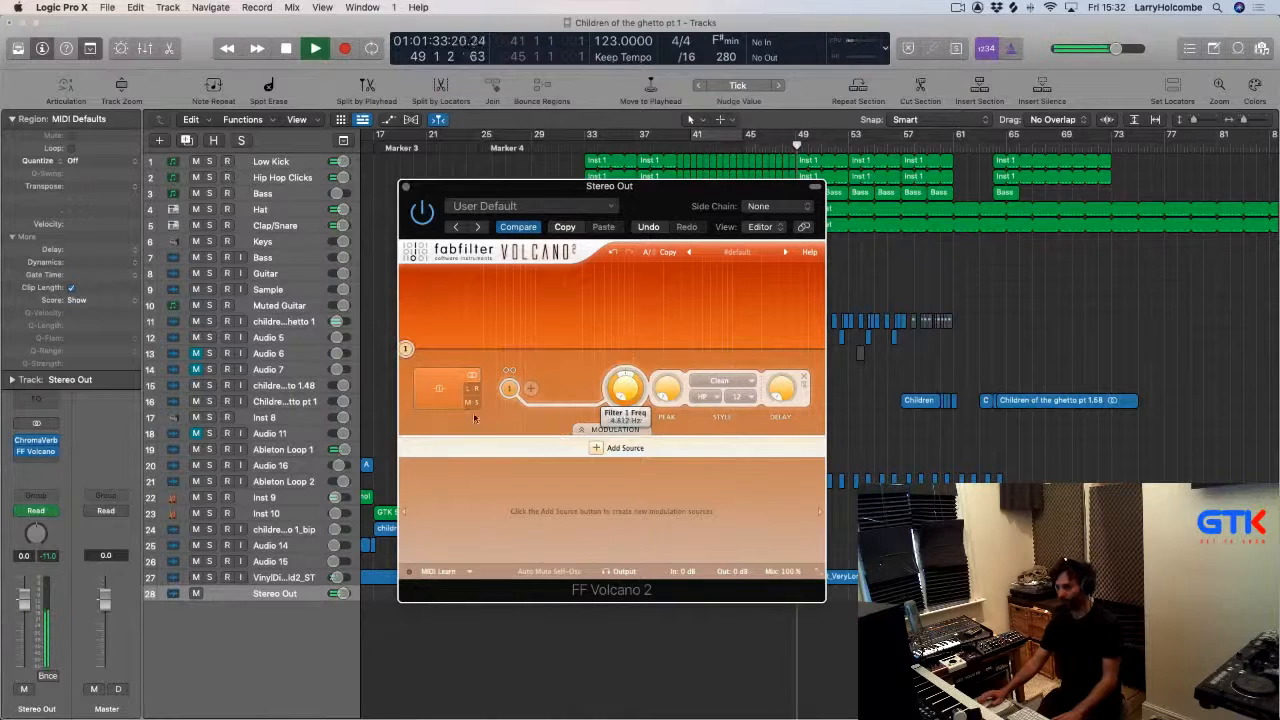
{"action": "left_click", "coordinate": [404, 187]}
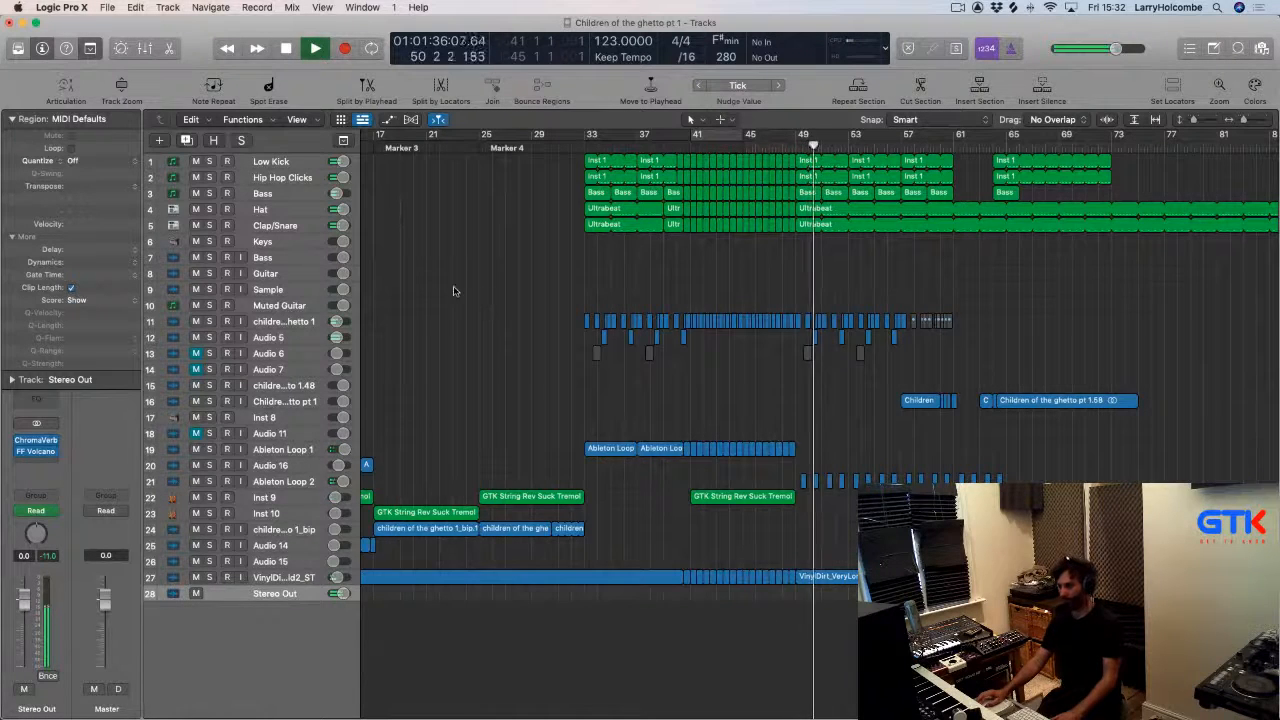
Switch to Trello and review the track's Opposite Game Parts checklist before returning to the arrangement.
{"action": "key", "text": "super+Left"}
{"action": "key", "text": "super+Up"}
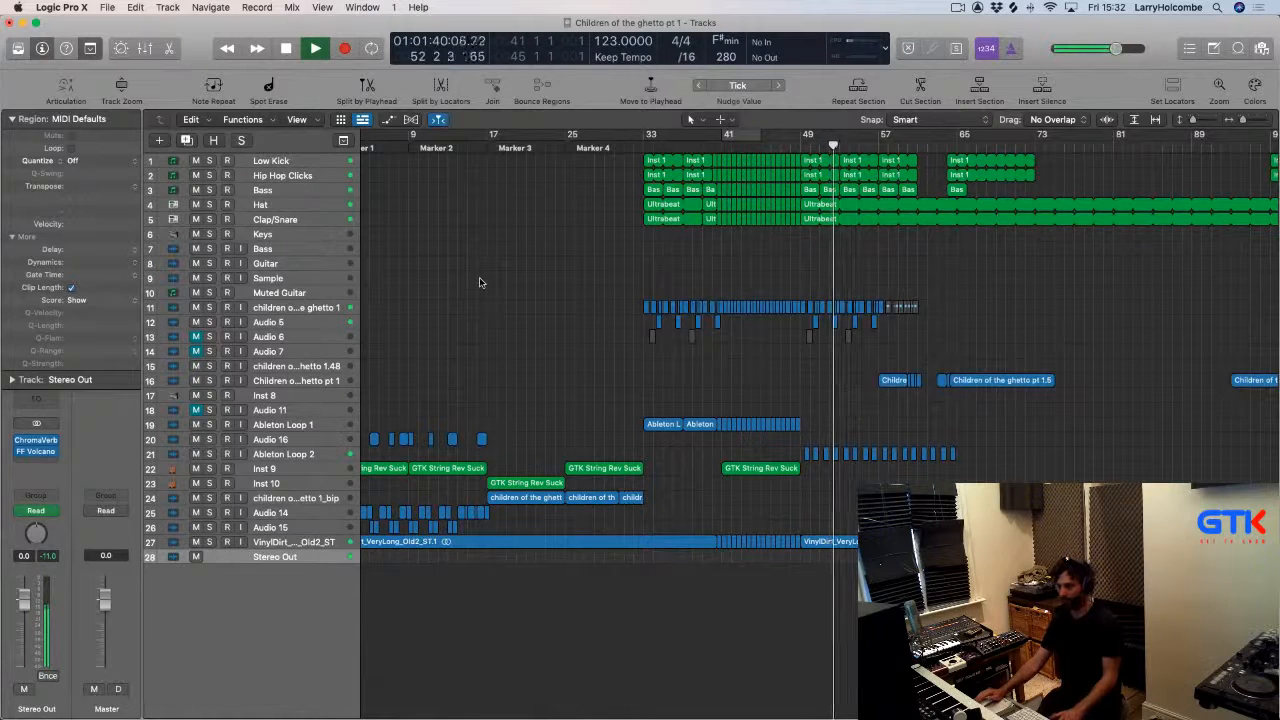
{"action": "key", "text": "super+Tab"}
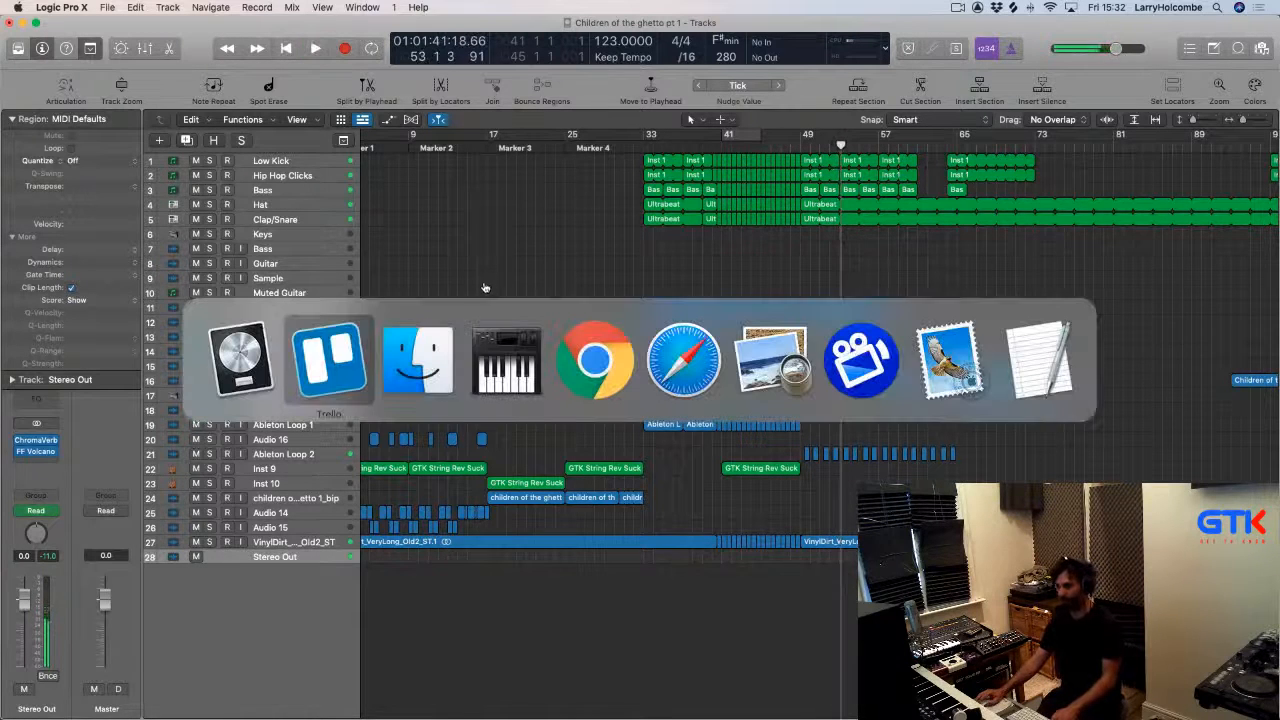
{"action": "key", "text": "super+Tab"}
{"action": "key", "text": "super+shift+Tab"}
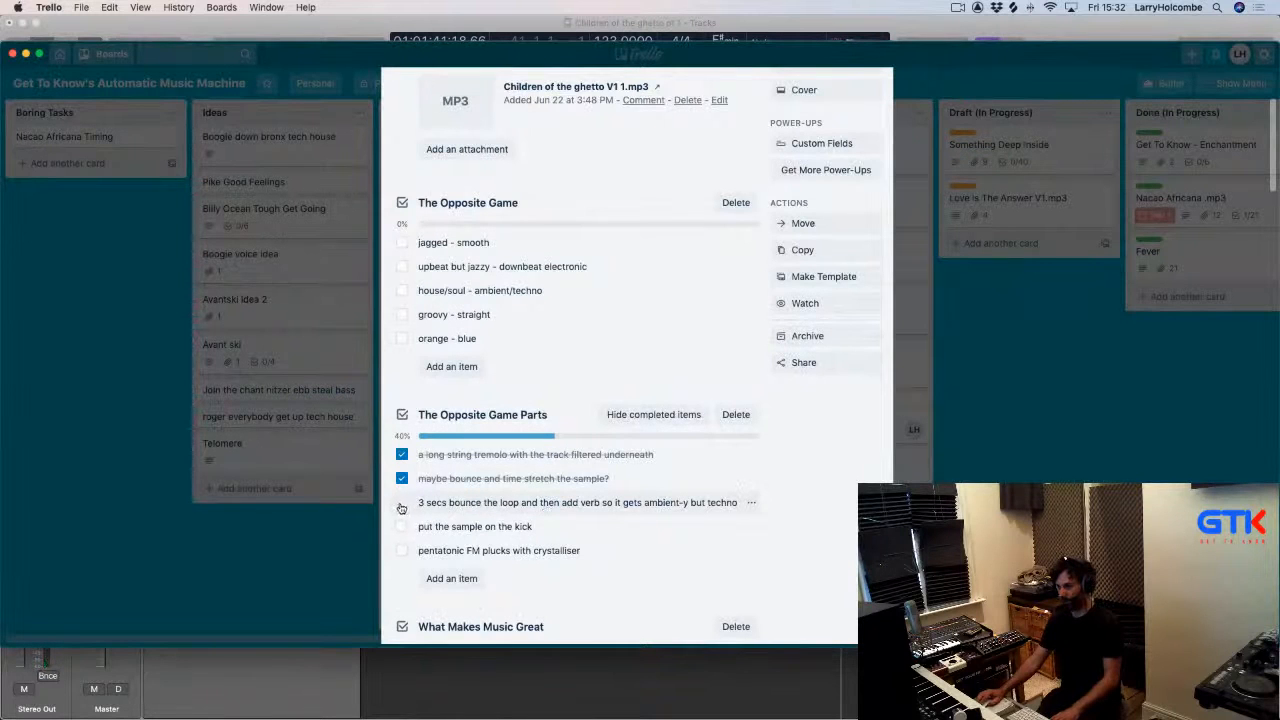
{"action": "key", "text": "super+Tab"}
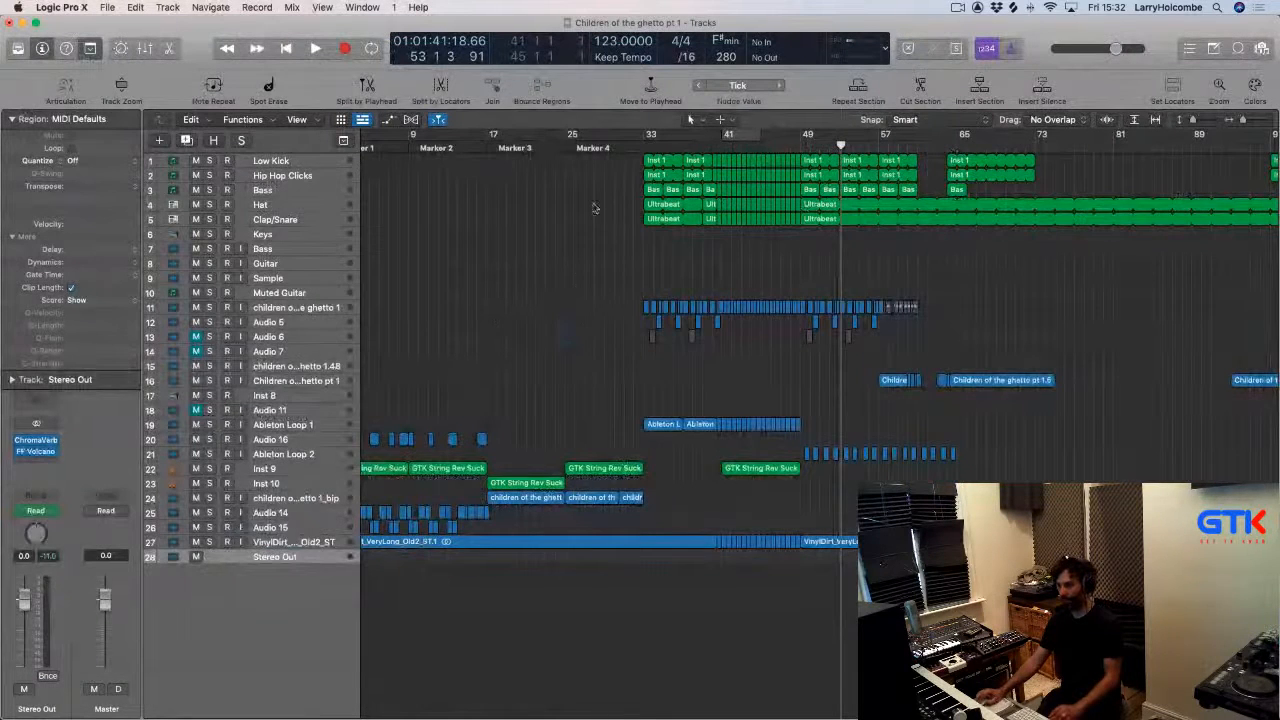
Set a cycle range from bar 33 to 37, select all regions and repeat that section.
{"action": "left_click_drag", "start_coordinate": [557, 201], "coordinate": [886, 536]}
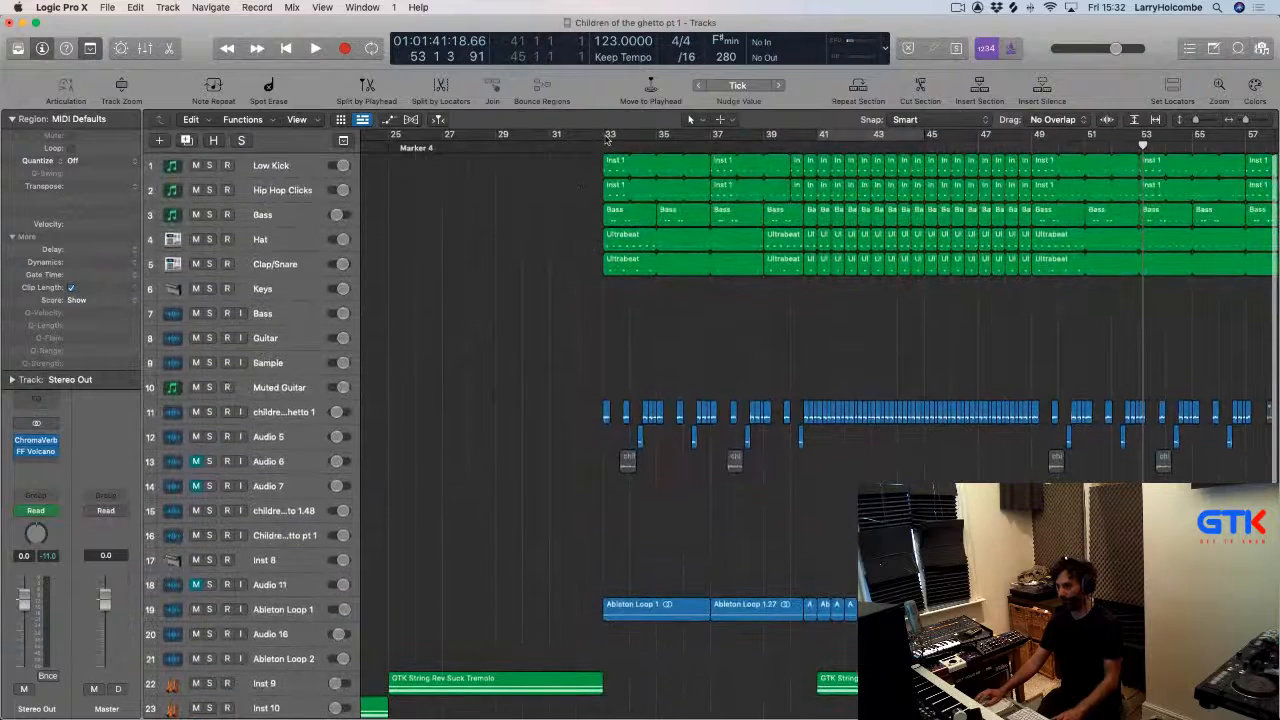
{"action": "left_click_drag", "start_coordinate": [607, 136], "coordinate": [769, 135]}
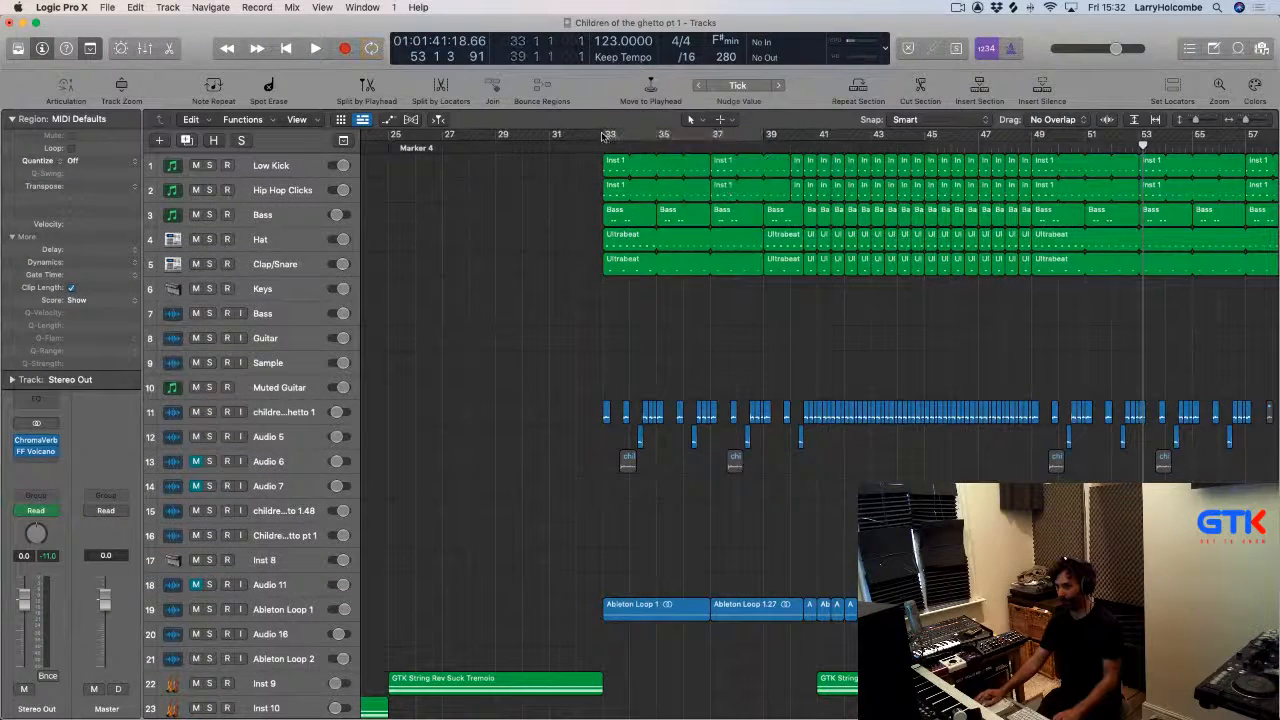
{"action": "left_click_drag", "start_coordinate": [603, 136], "coordinate": [706, 139]}
{"action": "key", "text": "super+a"}
{"action": "left_click", "coordinate": [859, 98]}
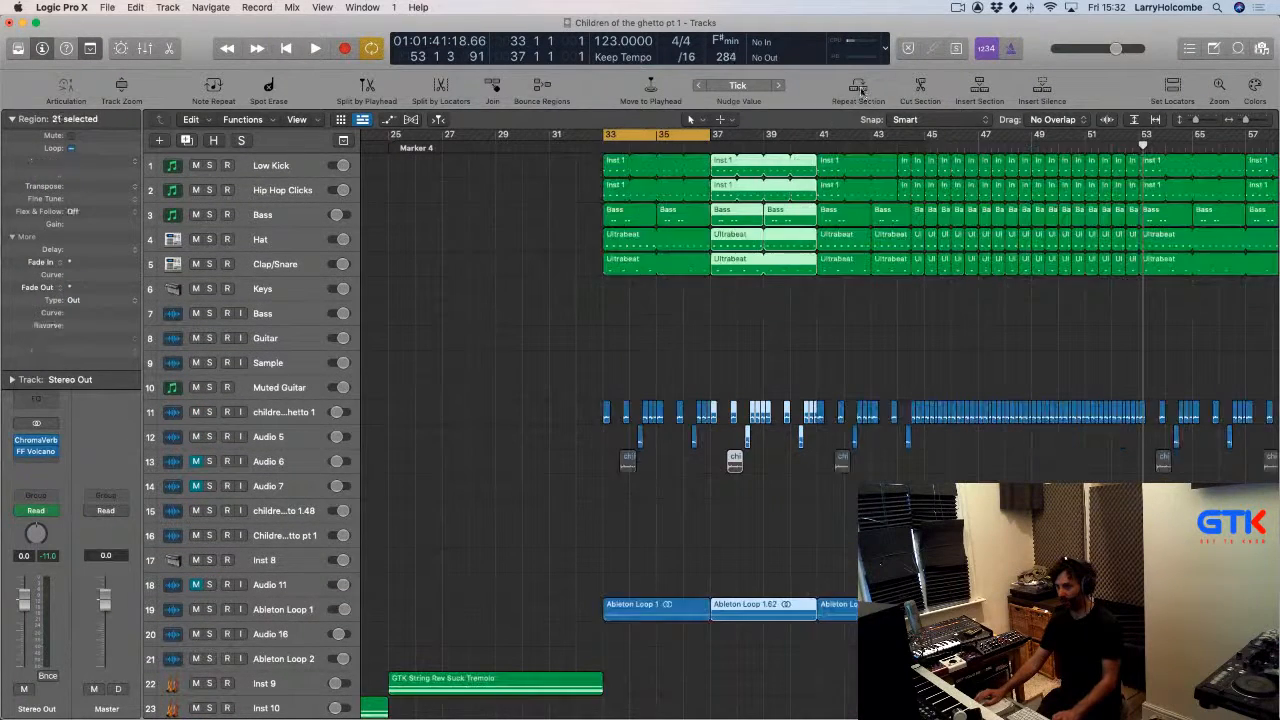
{"action": "left_click", "coordinate": [860, 95]}
{"action": "left_click", "coordinate": [861, 92]}
{"action": "left_click", "coordinate": [862, 90]}
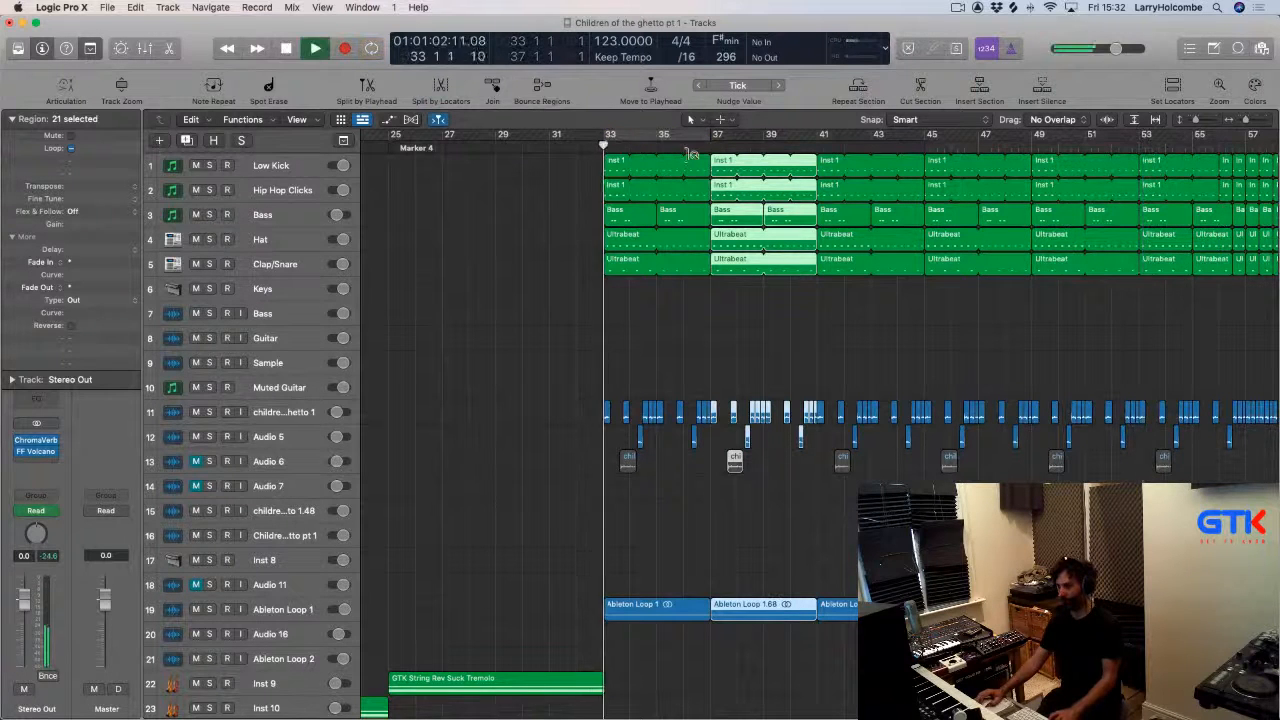
Set the cycle range to bars 41 to 45 and play it back.
{"action": "scroll", "coordinate": [692, 154], "scroll_direction": "right", "scroll_amount": 3}
{"action": "key", "text": "space"}
{"action": "left_click_drag", "start_coordinate": [757, 138], "coordinate": [850, 182]}
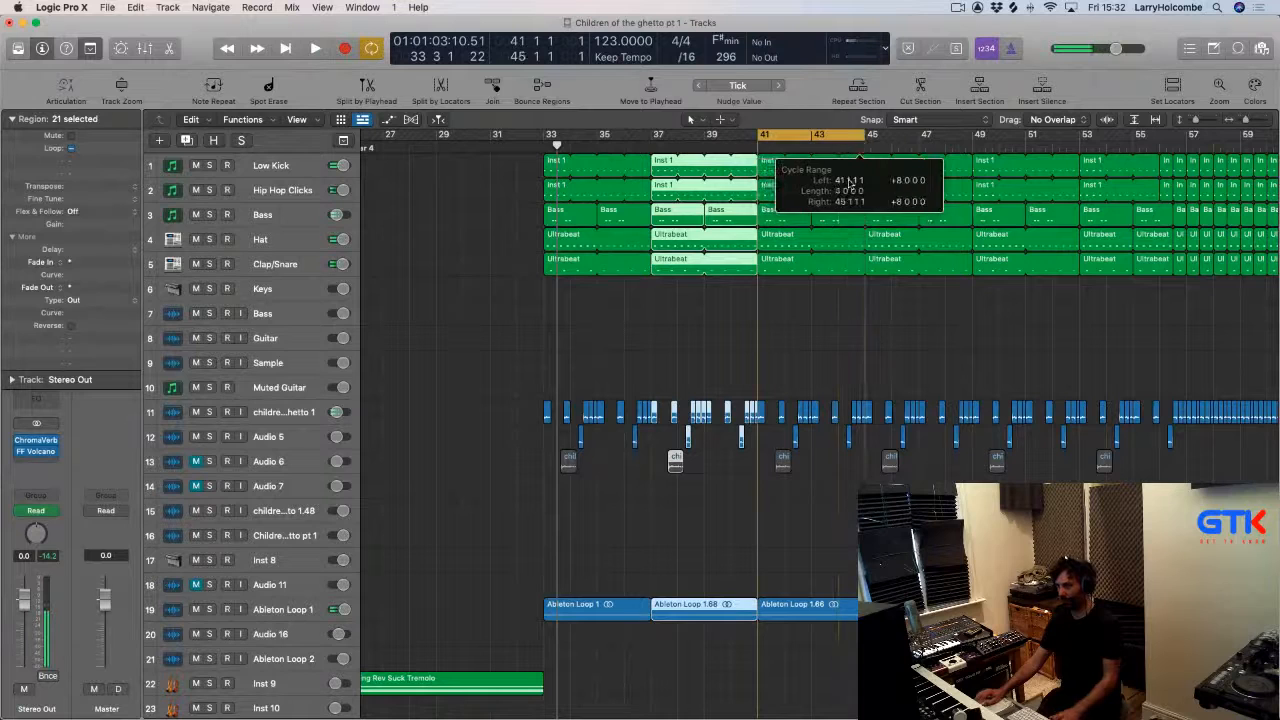
{"action": "left_click_drag", "start_coordinate": [706, 371], "coordinate": [946, 582]}
{"action": "key", "text": "space"}
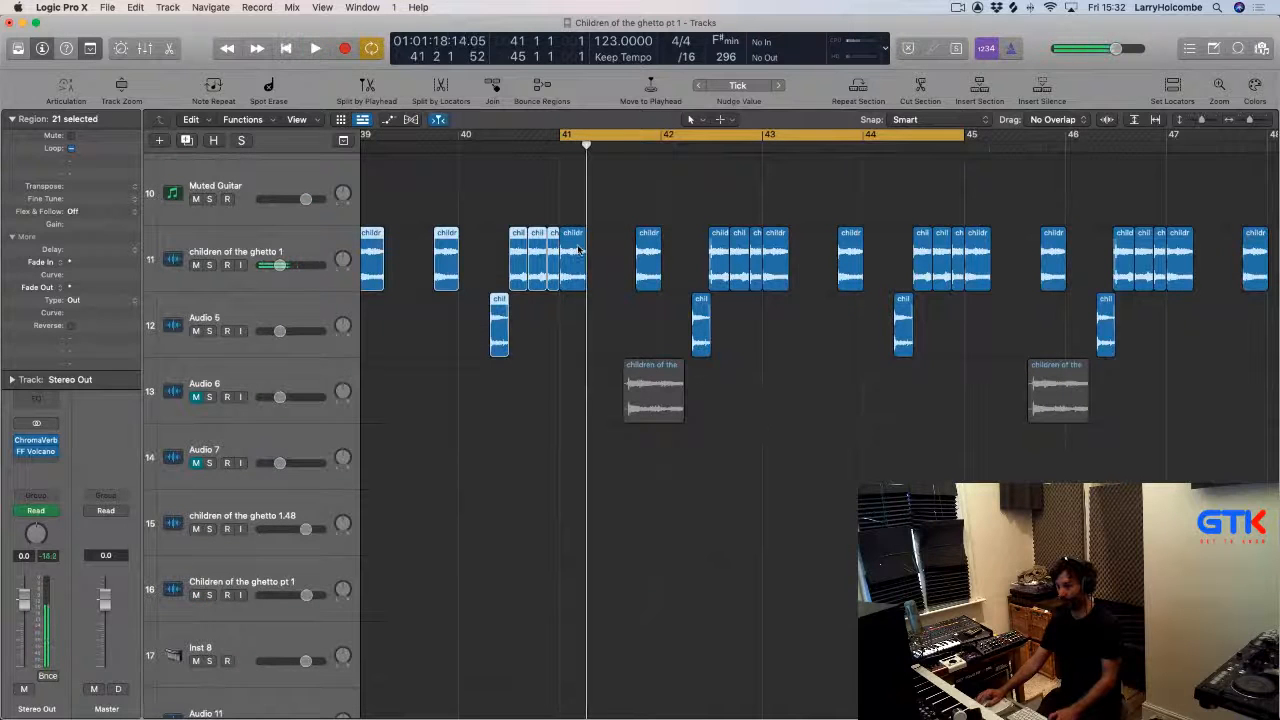
Move a vocal chop on the children of the ghetto 1 track to position 41 3 1 1.
{"action": "left_click_drag", "start_coordinate": [578, 250], "coordinate": [626, 250]}
{"action": "key", "text": "space"}
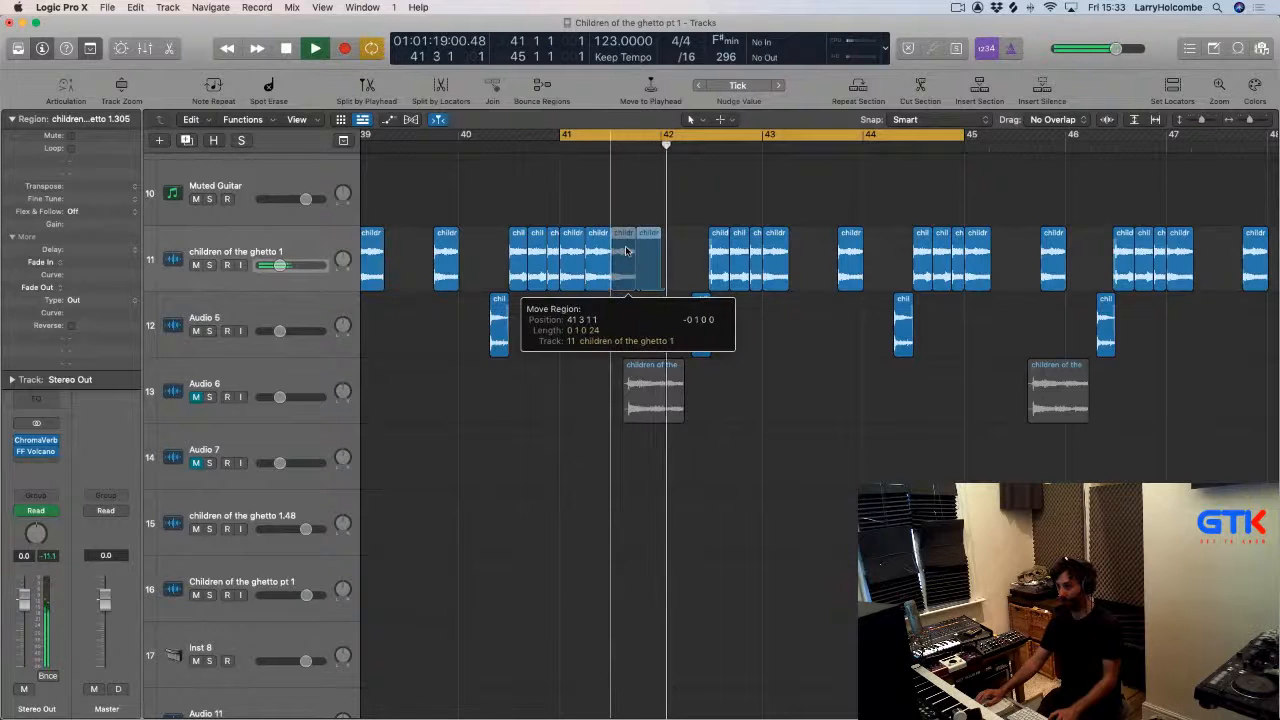
{"action": "key", "text": "space"}
{"action": "key", "text": "space"}
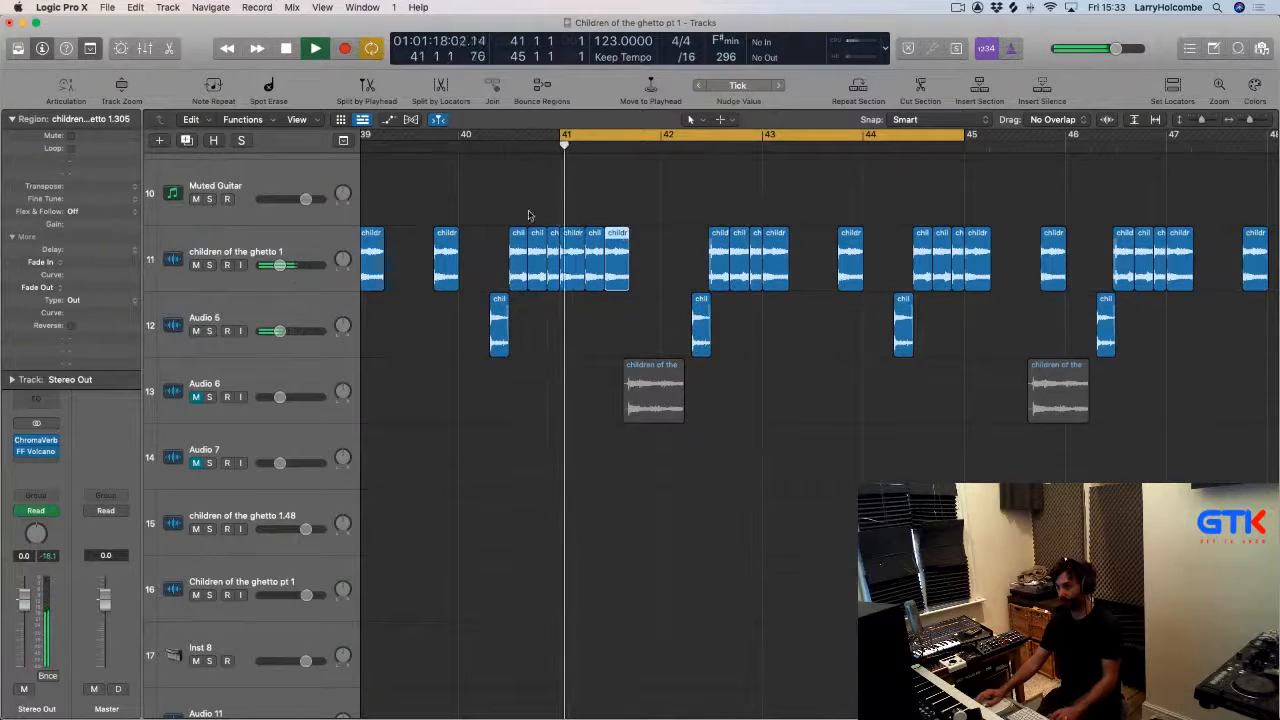
Delete a selected vocal chop region near bar 42.
{"action": "left_click_drag", "start_coordinate": [490, 204], "coordinate": [775, 385]}
{"action": "left_click", "coordinate": [752, 290]}
{"action": "left_click", "coordinate": [766, 338]}
{"action": "key", "text": "Delete"}
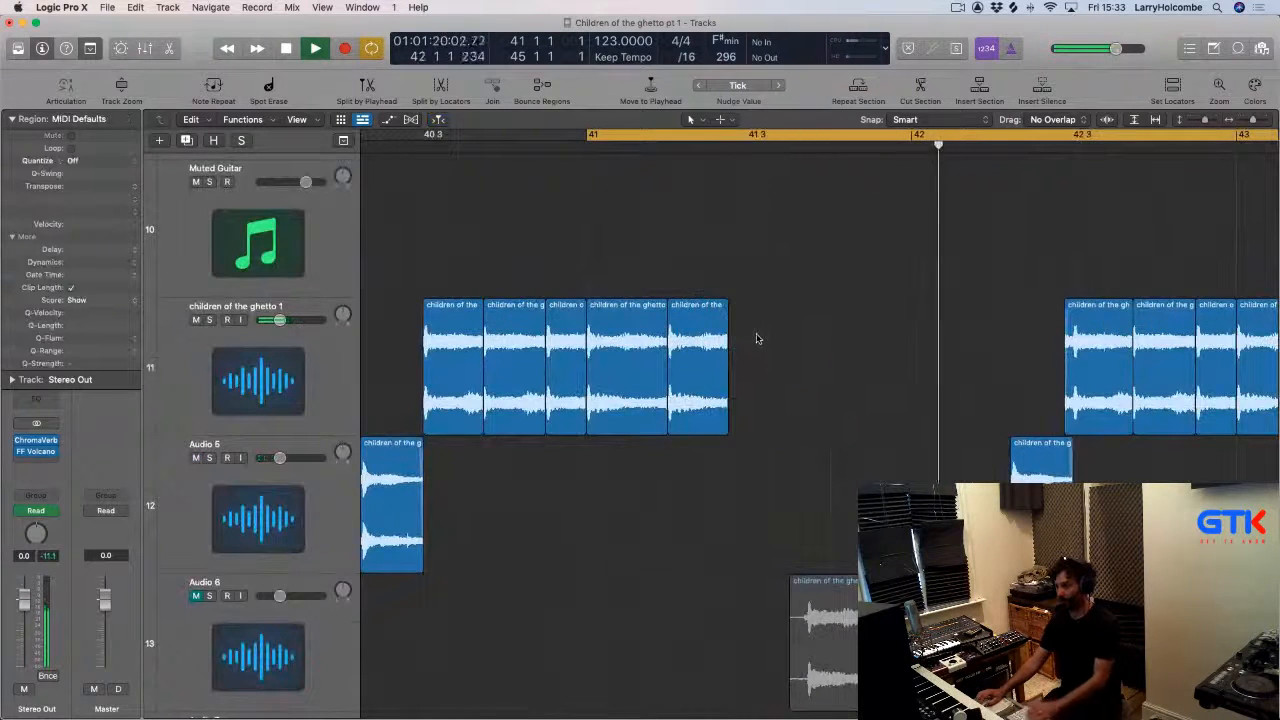
Lengthen a vocal chop and copy another chop to just after bar 42 on children of the ghetto 1.
{"action": "key", "text": "space"}
{"action": "key", "text": "space"}
{"action": "left_click_drag", "start_coordinate": [721, 415], "coordinate": [748, 415]}
{"action": "left_click", "coordinate": [628, 325], "text": "shift"}
{"action": "left_click_drag", "start_coordinate": [628, 325], "coordinate": [980, 362]}
{"action": "left_click", "coordinate": [767, 266]}
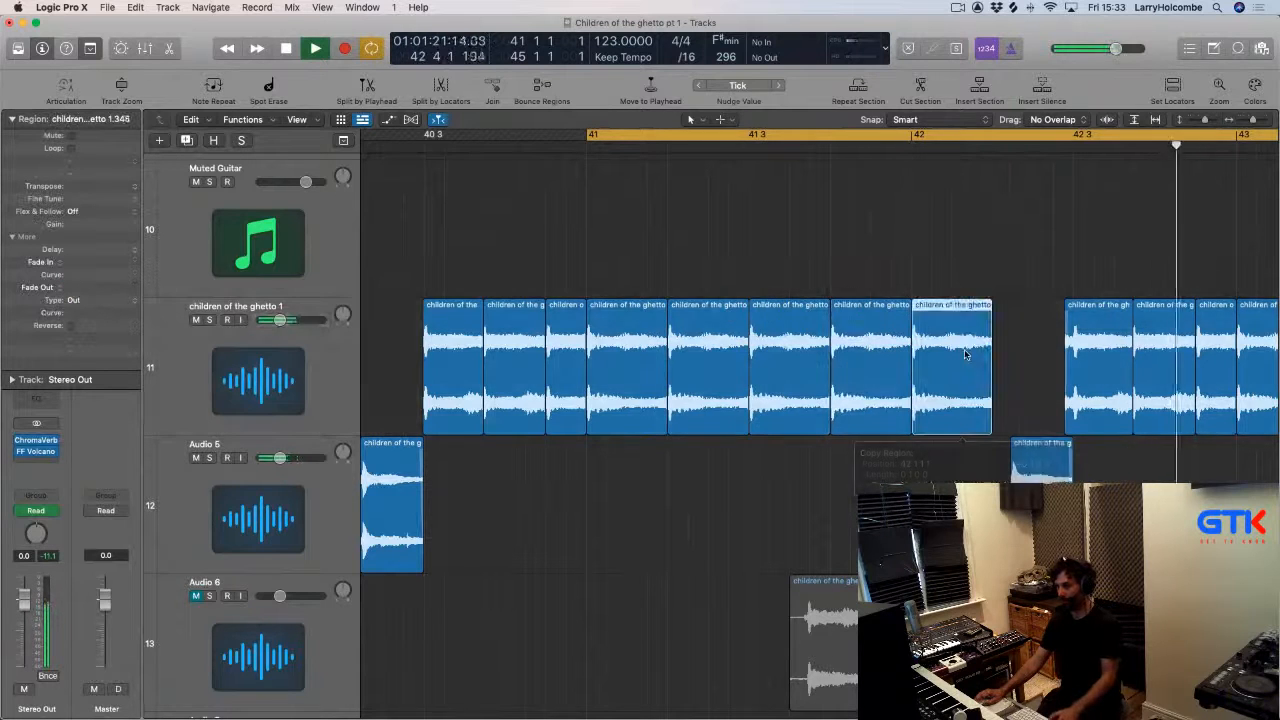
Move the Audio 5 chop near bar 42 onto the children of the ghetto 1 track.
{"action": "left_click", "coordinate": [652, 250]}
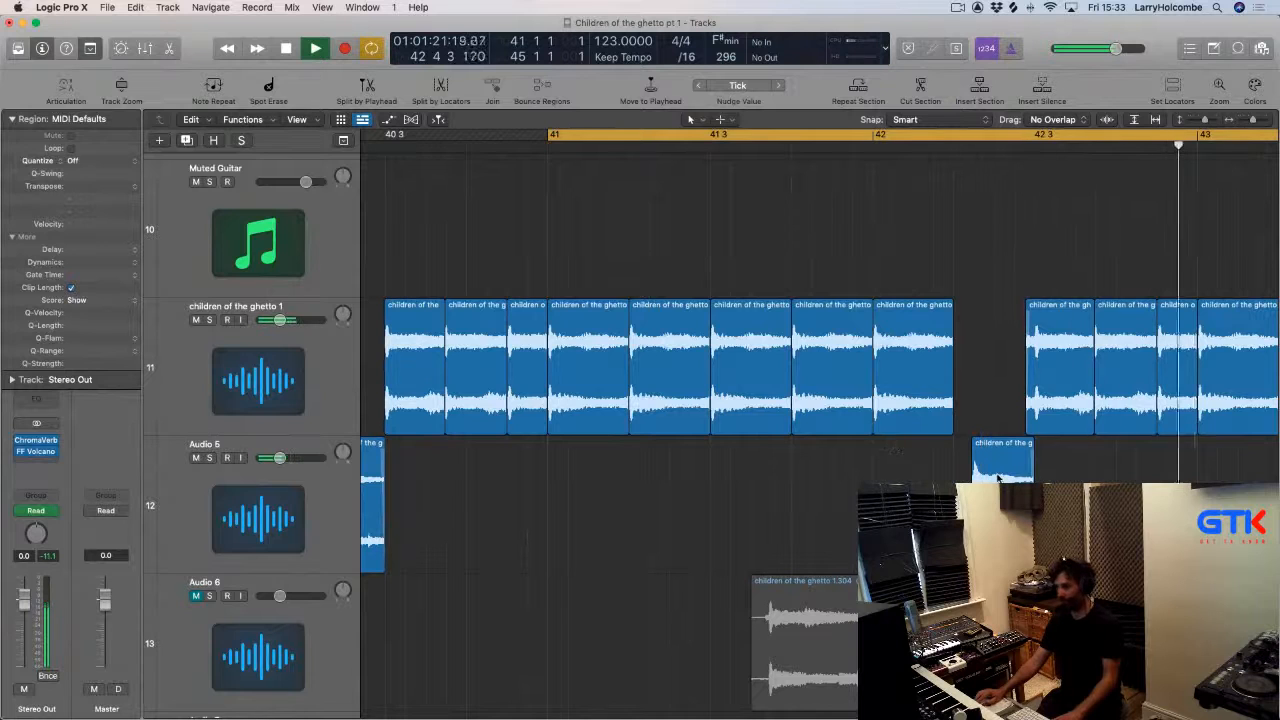
{"action": "scroll", "coordinate": [986, 474], "scroll_direction": "down", "scroll_amount": 5}
{"action": "key", "text": "space"}
{"action": "key", "text": "space"}
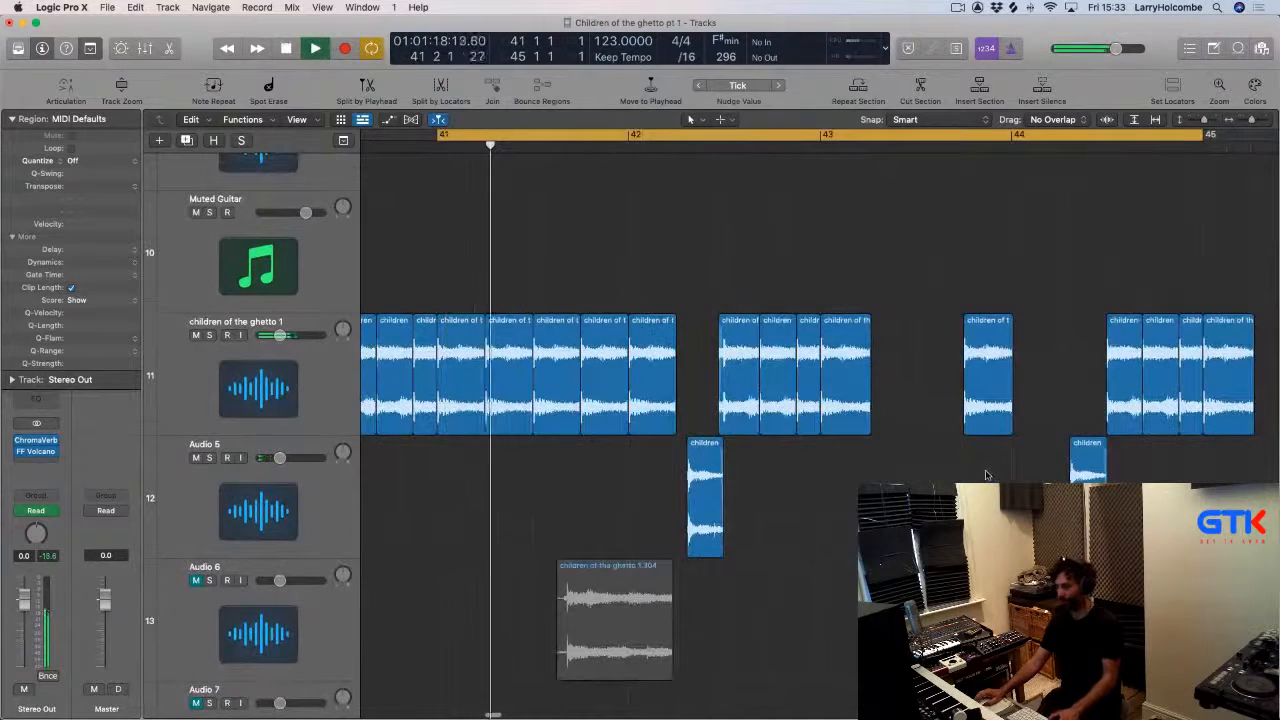
{"action": "scroll", "coordinate": [986, 475], "scroll_direction": "left", "scroll_amount": 2}
{"action": "scroll", "coordinate": [986, 475], "scroll_direction": "down", "scroll_amount": 1}
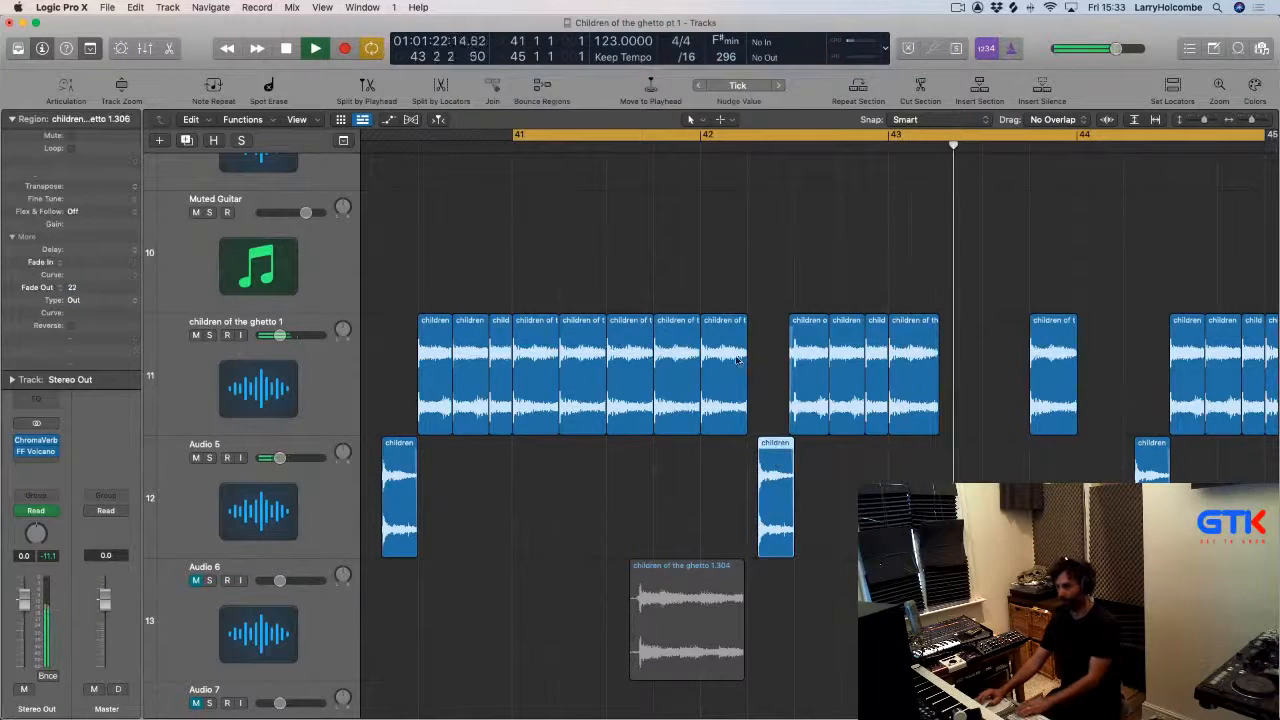
{"action": "left_click_drag", "start_coordinate": [775, 459], "coordinate": [771, 352]}
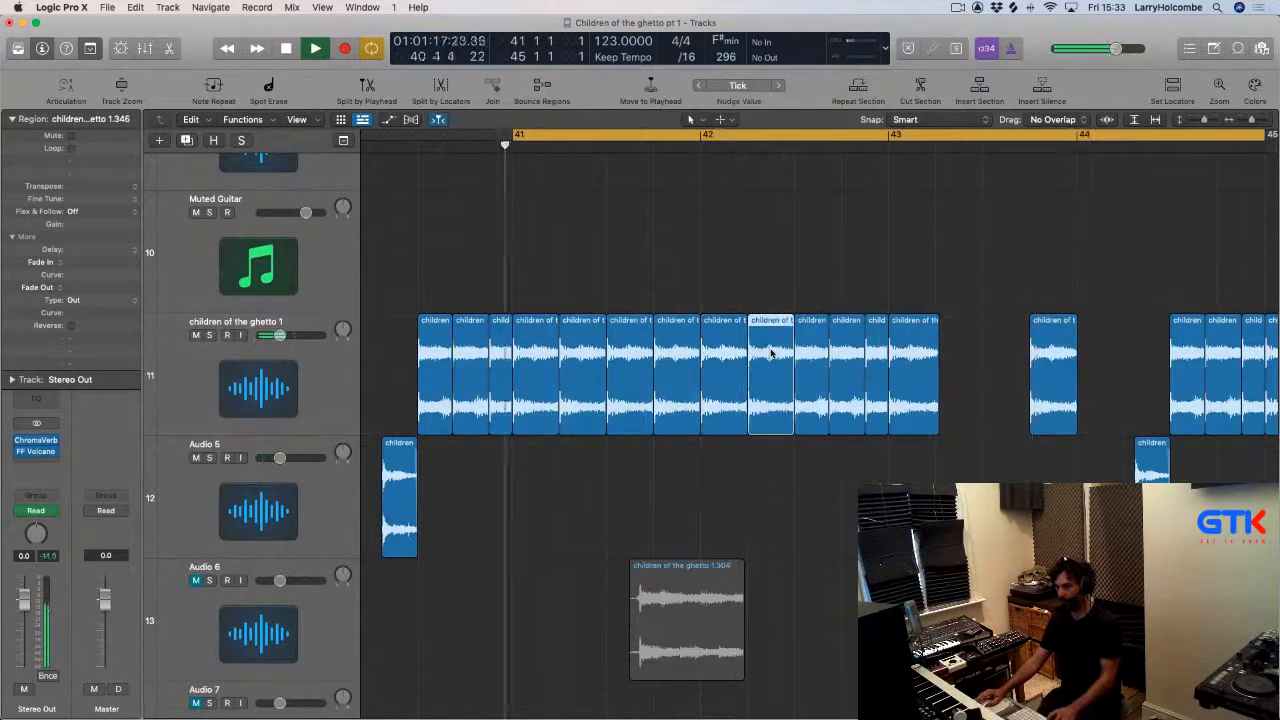
{"action": "left_click", "coordinate": [602, 277]}
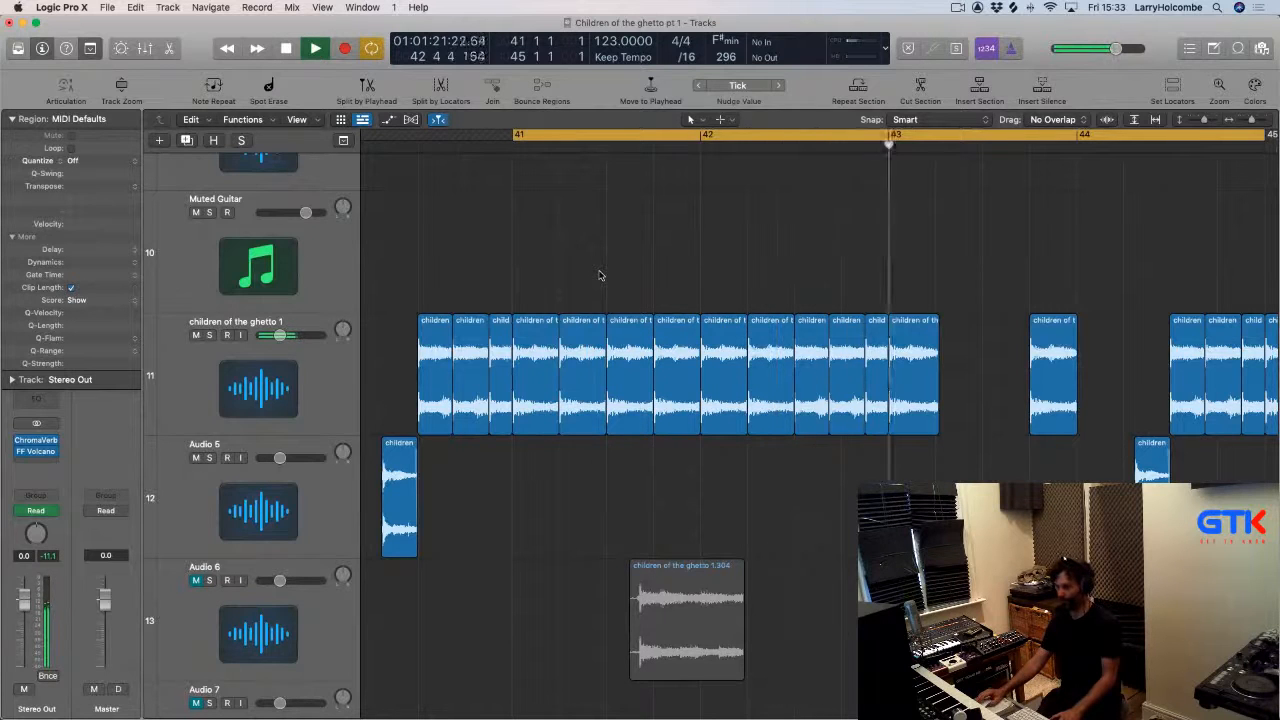
Delete the vocal chops on children of the ghetto 1 after about bar 42.6.
{"action": "left_click_drag", "start_coordinate": [996, 290], "coordinate": [1240, 452]}
{"action": "key", "text": "Delete"}
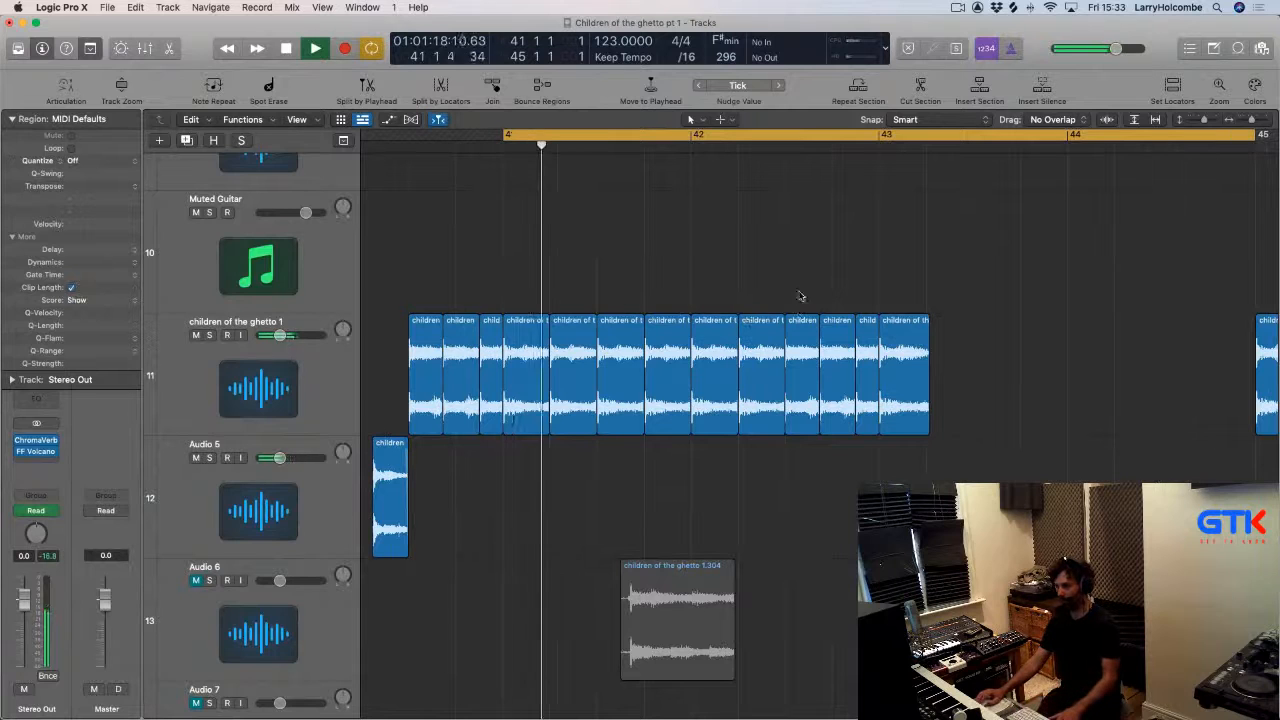
{"action": "left_click_drag", "start_coordinate": [831, 296], "coordinate": [936, 361]}
{"action": "key", "text": "Delete"}
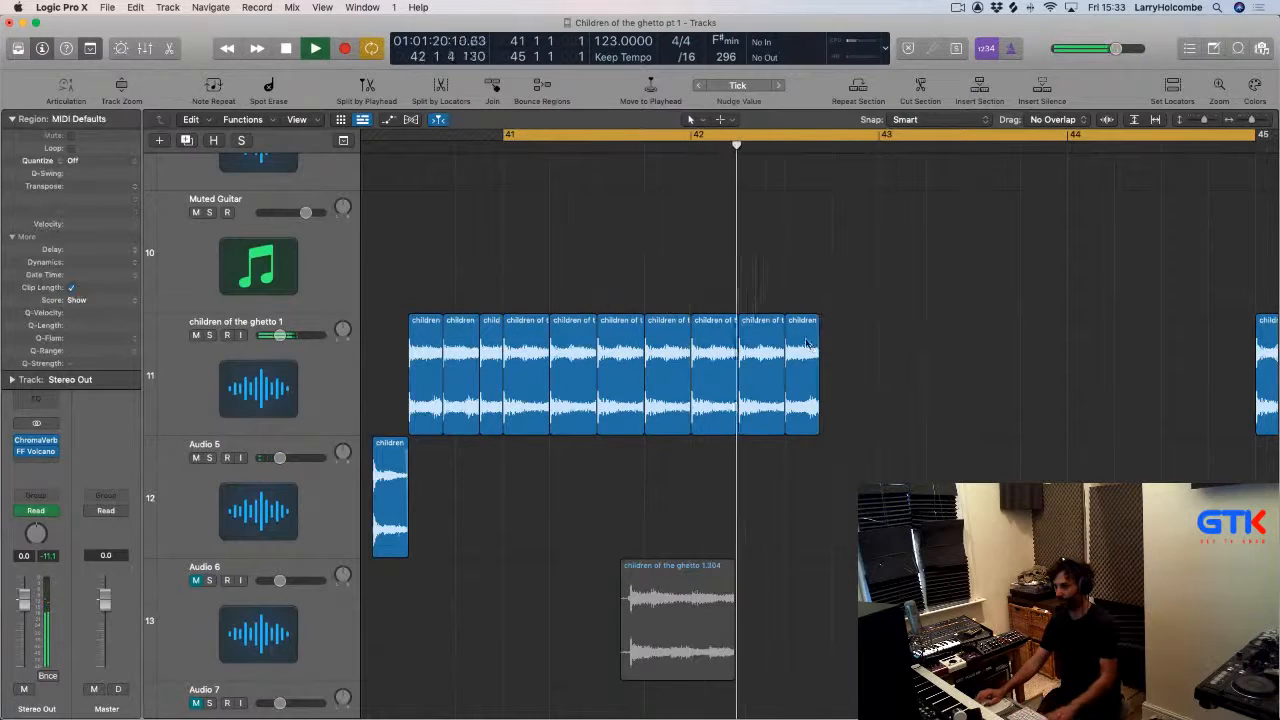
Copy the last vocal chop once and duplicate the whole chop phrase to start at about bar 43.
{"action": "left_click_drag", "start_coordinate": [806, 340], "coordinate": [866, 322]}
{"action": "left_click", "coordinate": [884, 298]}
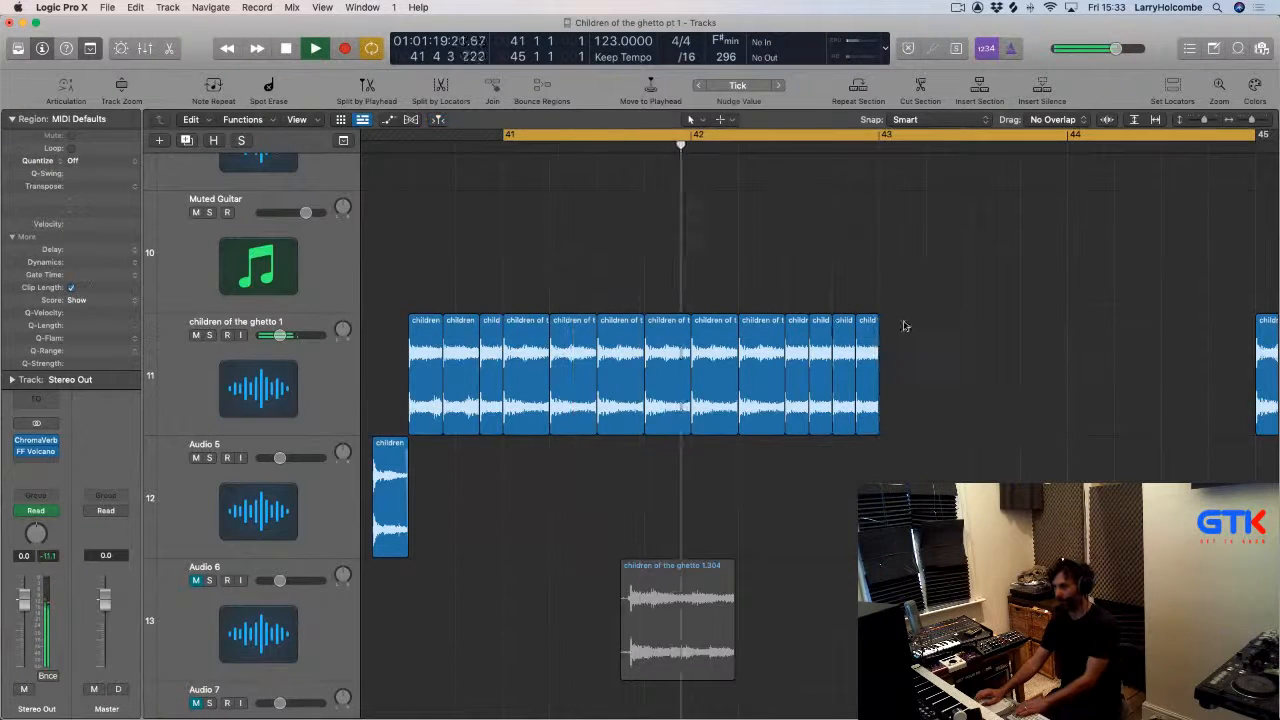
{"action": "left_click_drag", "start_coordinate": [504, 192], "coordinate": [971, 557]}
{"action": "left_click_drag", "start_coordinate": [520, 345], "coordinate": [885, 345]}
{"action": "key", "text": "super+Up"}
{"action": "key", "text": "super+Up"}
{"action": "key", "text": "super+Up"}
{"action": "key", "text": "super+Up"}
{"action": "key", "text": "super+Up"}
{"action": "key", "text": "super+Up"}
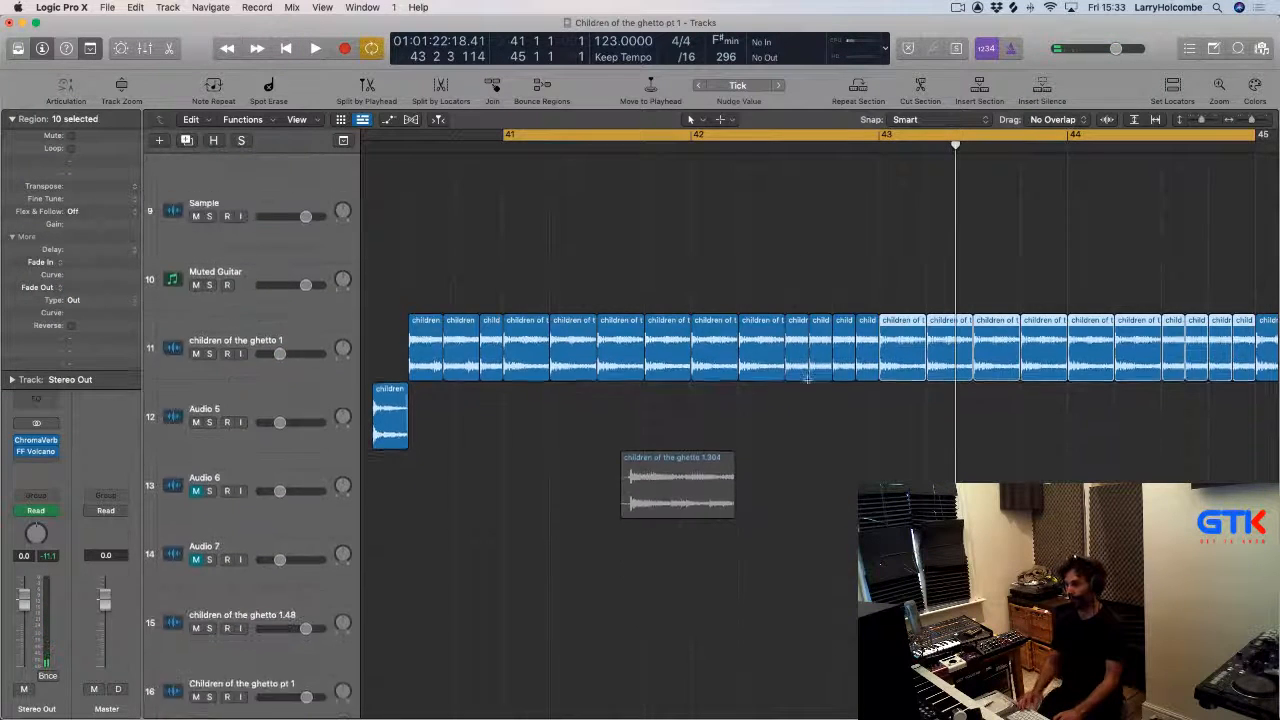
{"action": "scroll", "coordinate": [808, 380], "scroll_direction": "up", "scroll_amount": 10}
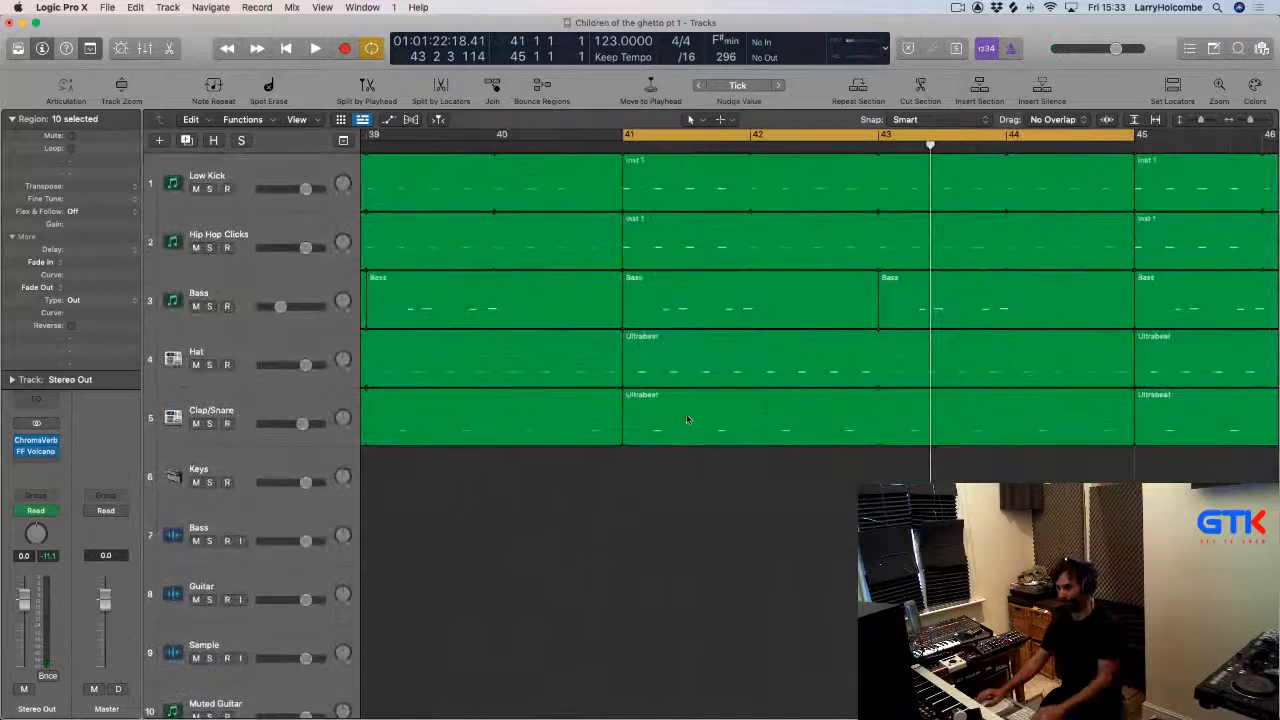
Delete the Clap/Snare and Hat Ultrabeat regions between bars 41 and 45, and play the section.
{"action": "left_click", "coordinate": [687, 416]}
{"action": "key", "text": "Delete"}
{"action": "left_click", "coordinate": [677, 373]}
{"action": "key", "text": "Delete"}
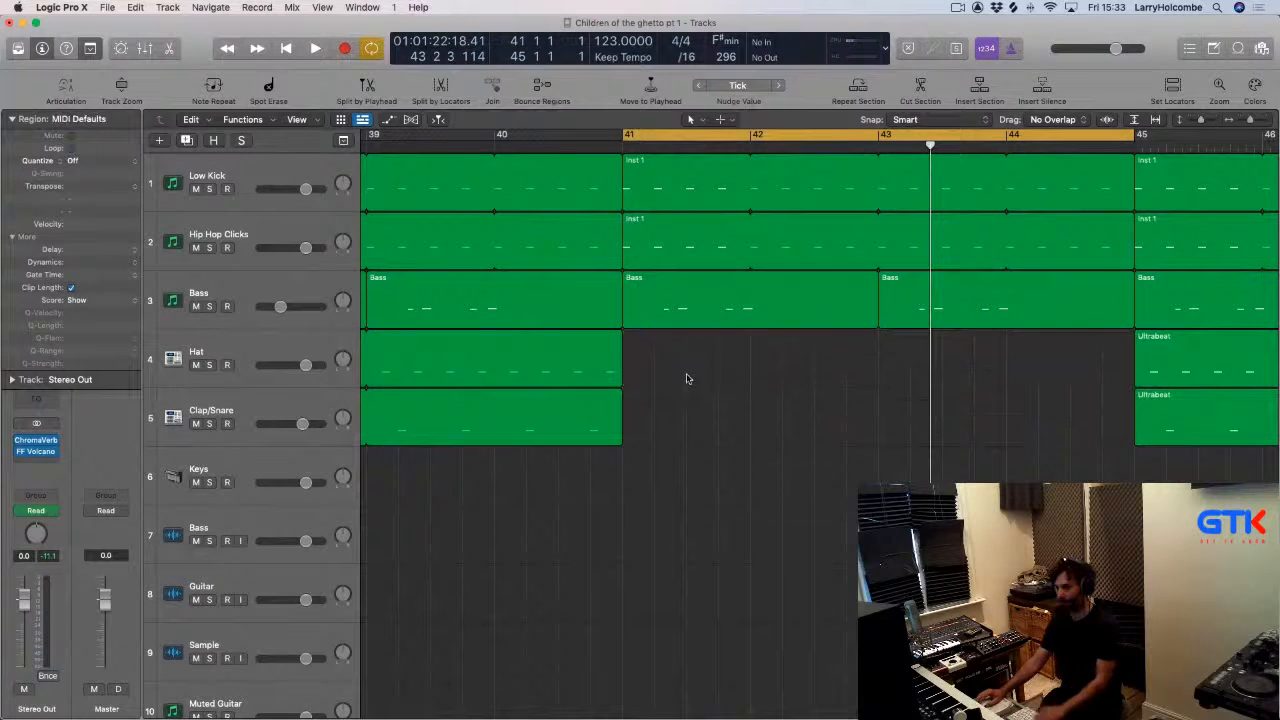
{"action": "key", "text": "space"}
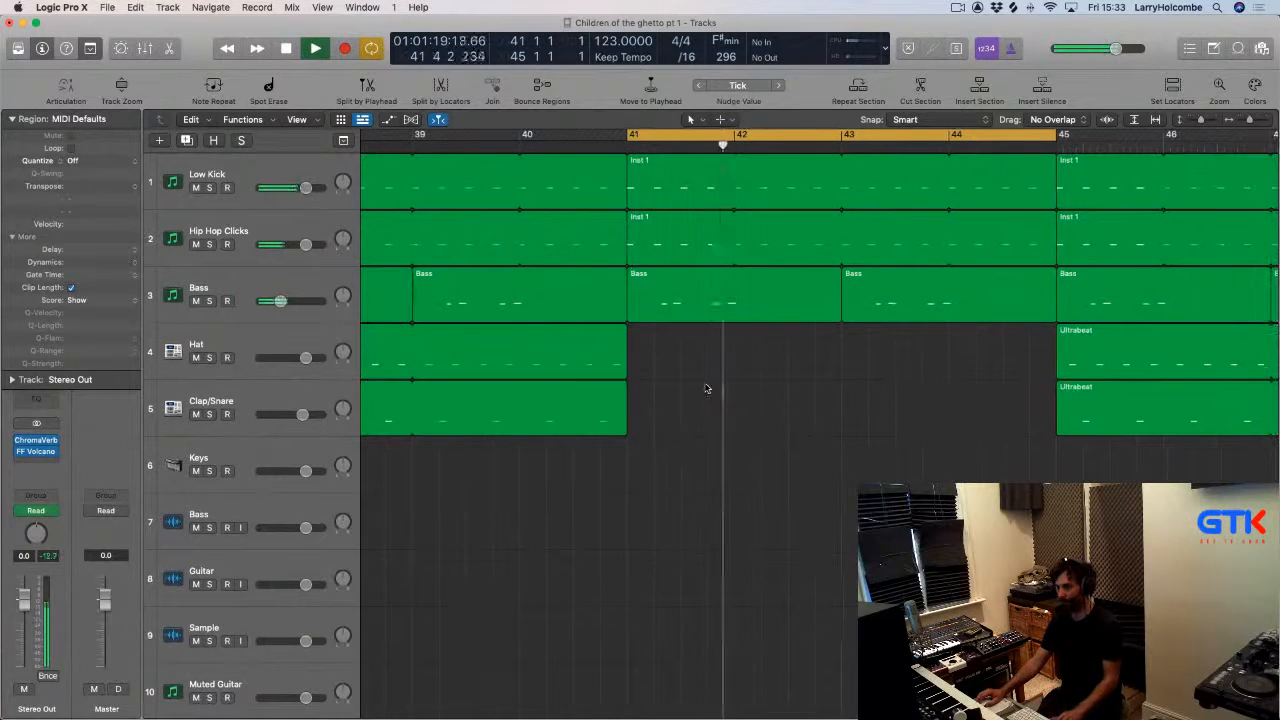
Select the Ableton Loop 1 region starting at bar 41 and turn on looping for it.
{"action": "scroll", "coordinate": [705, 388], "scroll_direction": "down", "scroll_amount": 15}
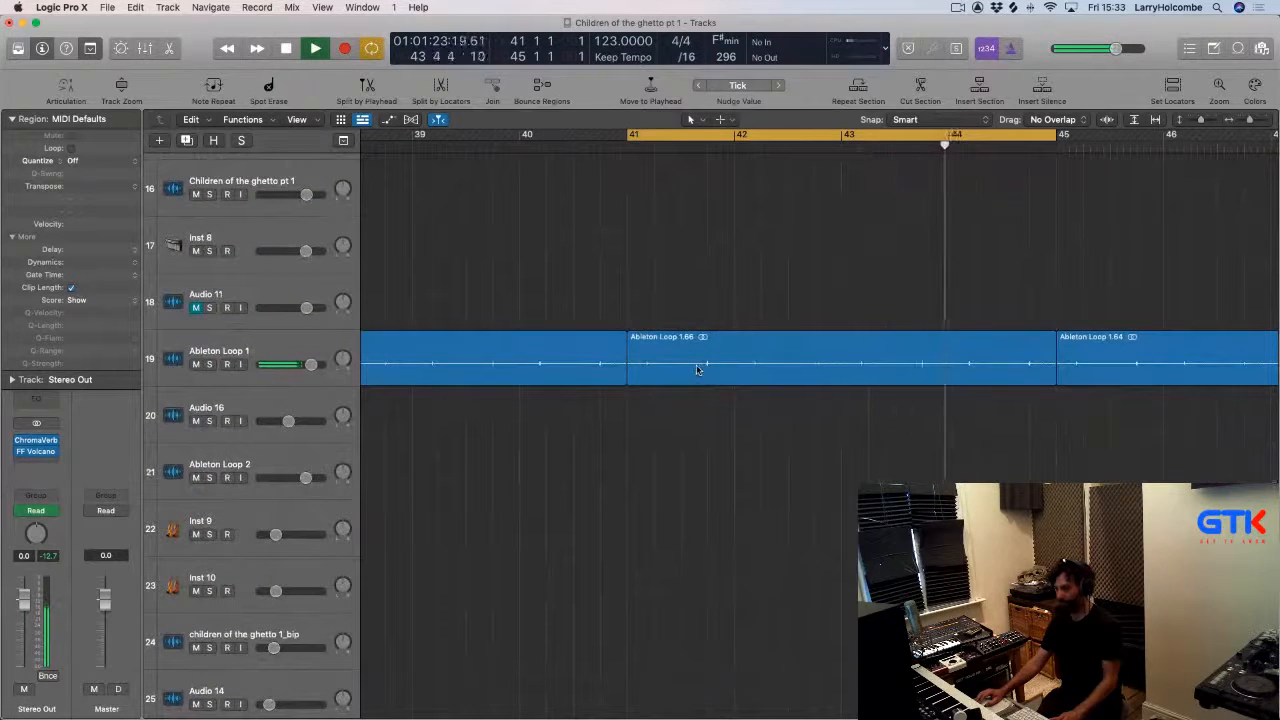
{"action": "left_click", "coordinate": [697, 370]}
{"action": "left_click_drag", "start_coordinate": [1052, 380], "coordinate": [651, 417]}
{"action": "key", "text": "l"}
{"action": "key", "text": "space"}
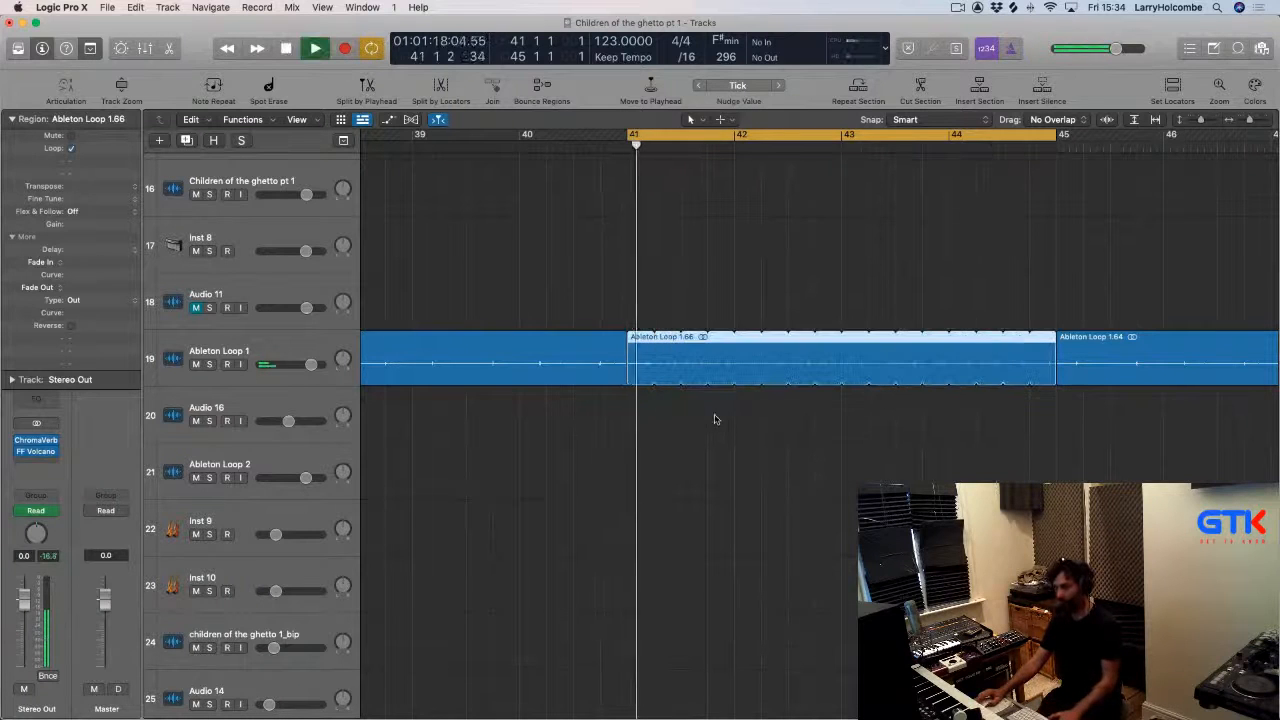
Trim the Ableton Loop 1 region at bar 41 down to a short slice and loop it through bar 45.
{"action": "left_click", "coordinate": [637, 314]}
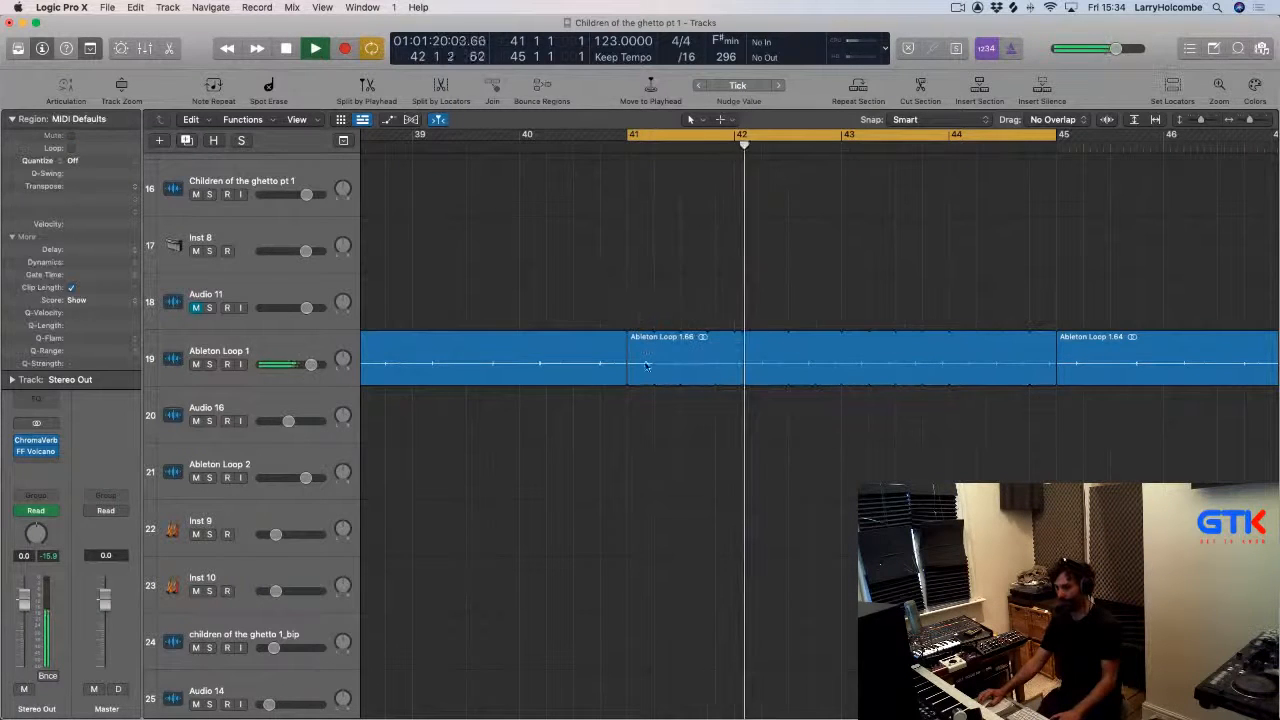
{"action": "left_click_drag", "start_coordinate": [651, 378], "coordinate": [630, 347]}
{"action": "left_click", "coordinate": [671, 345]}
{"action": "left_click", "coordinate": [644, 346]}
{"action": "key", "text": "Delete"}
{"action": "left_click", "coordinate": [657, 347]}
{"action": "left_click", "coordinate": [694, 347]}
{"action": "key", "text": "Delete"}
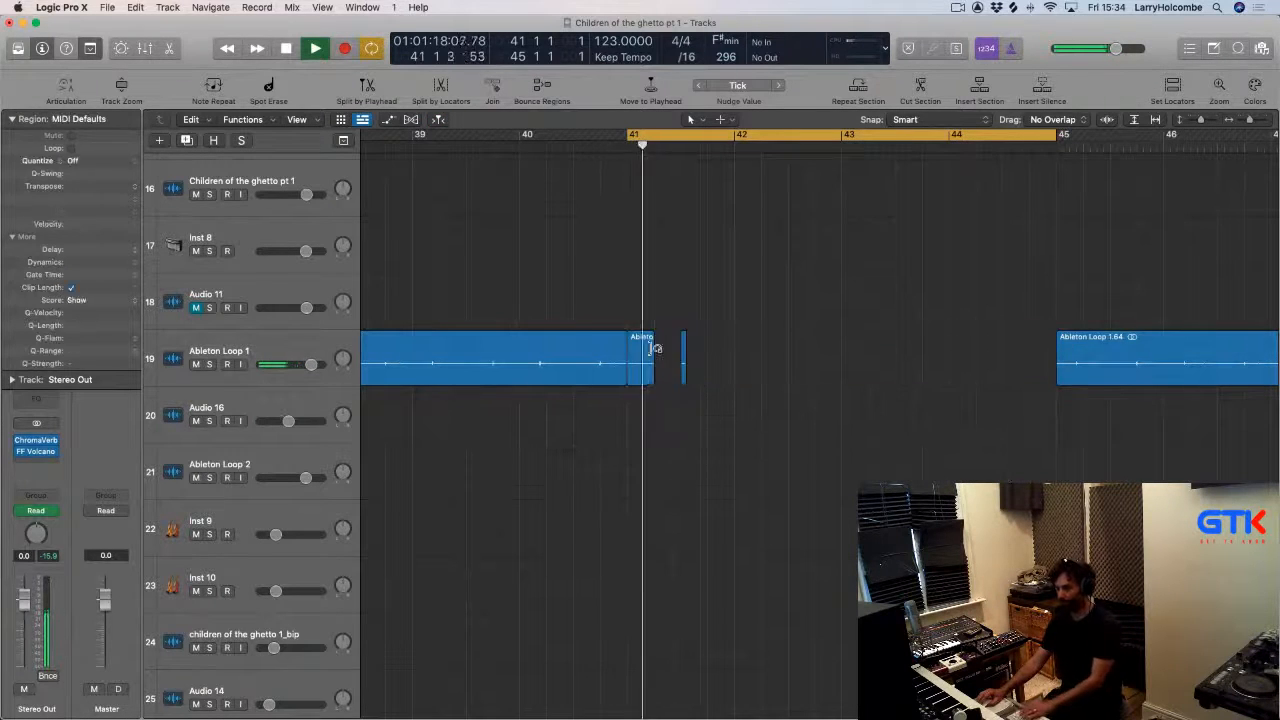
{"action": "left_click", "coordinate": [647, 346]}
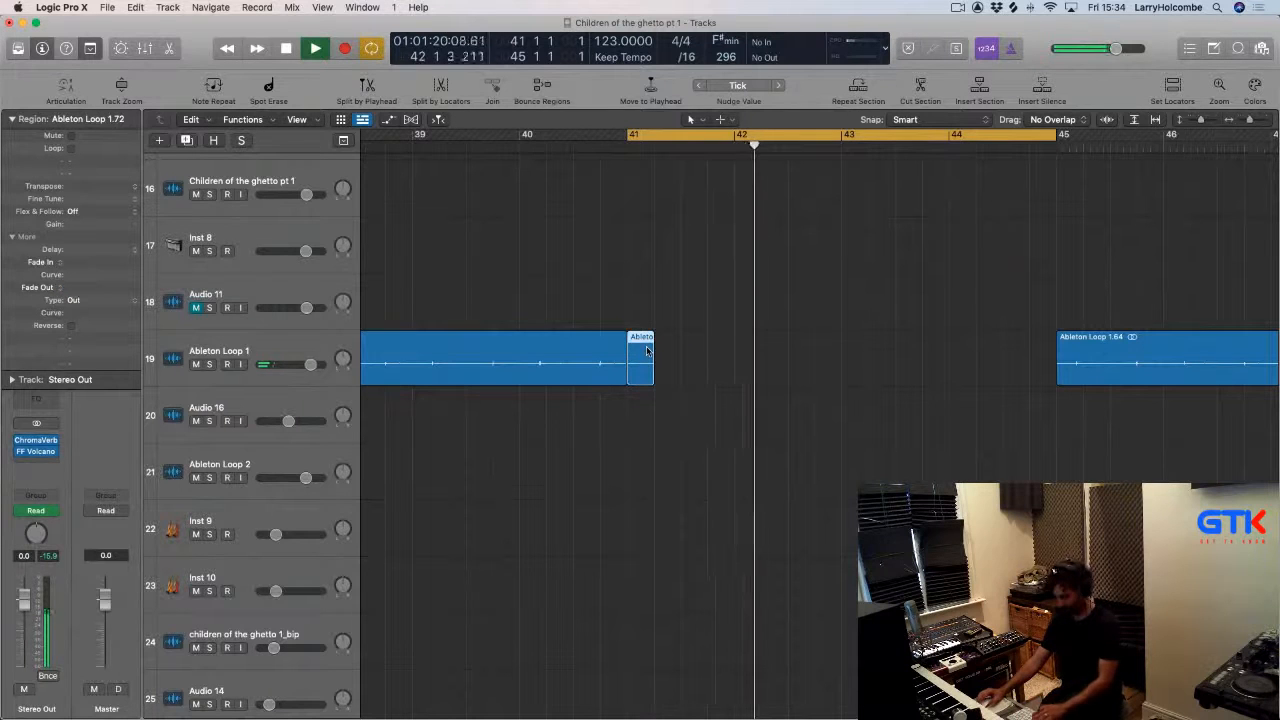
{"action": "key", "text": "l"}
{"action": "key", "text": "space"}
{"action": "key", "text": "space"}
{"action": "key", "text": "super+Up"}
{"action": "key", "text": "super+Up"}
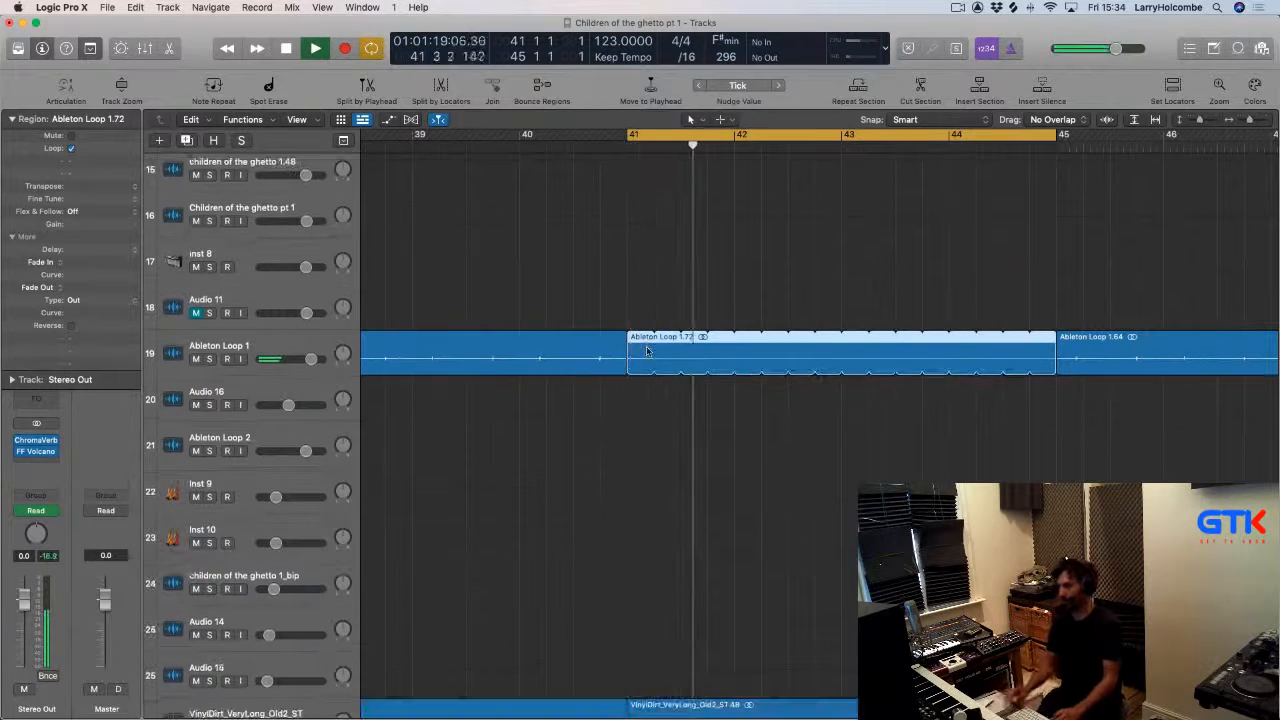
{"action": "left_click_drag", "start_coordinate": [615, 299], "coordinate": [641, 338]}
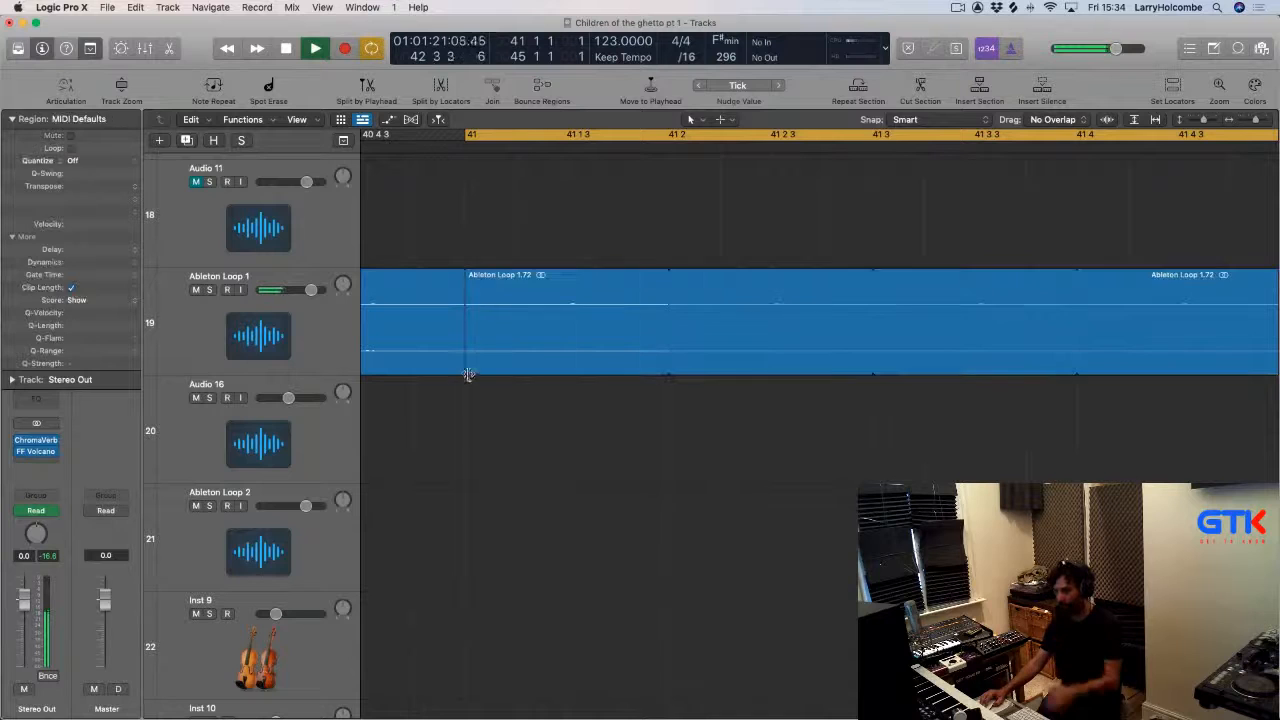
{"action": "left_click_drag", "start_coordinate": [466, 371], "coordinate": [568, 376]}
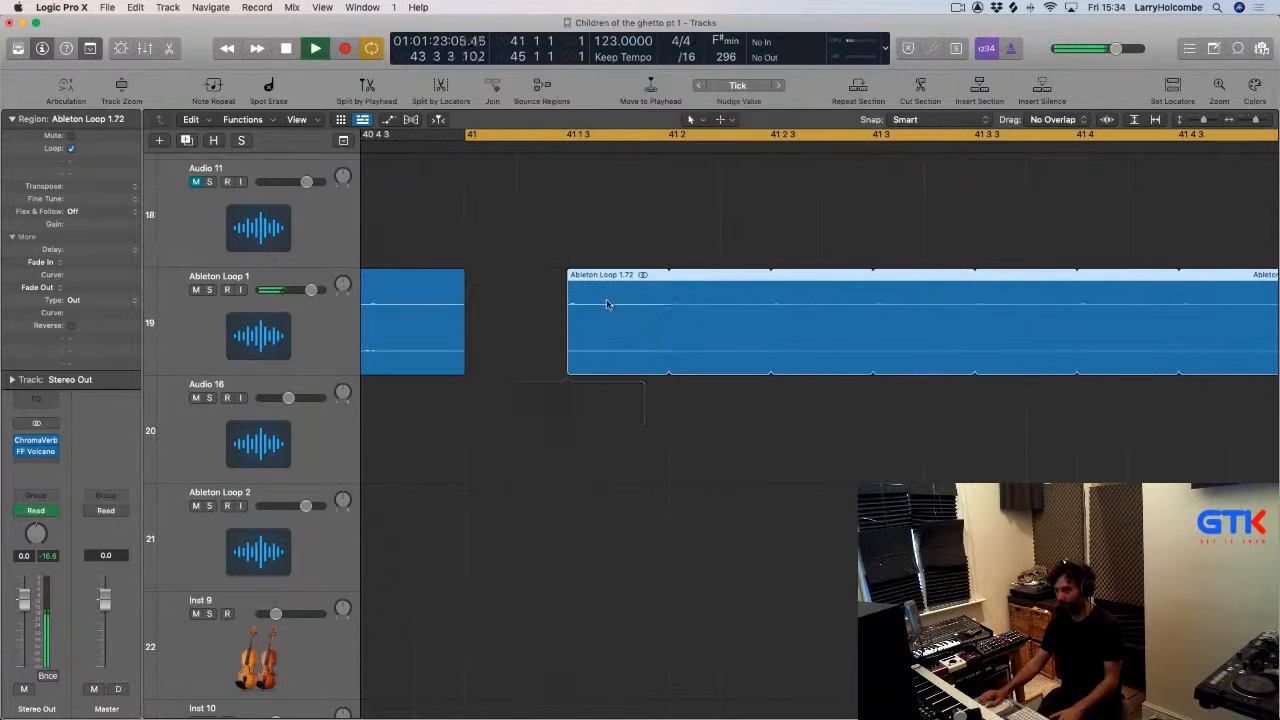
{"action": "left_click_drag", "start_coordinate": [609, 303], "coordinate": [510, 307]}
{"action": "left_click", "coordinate": [577, 317], "text": "ctrl+alt"}
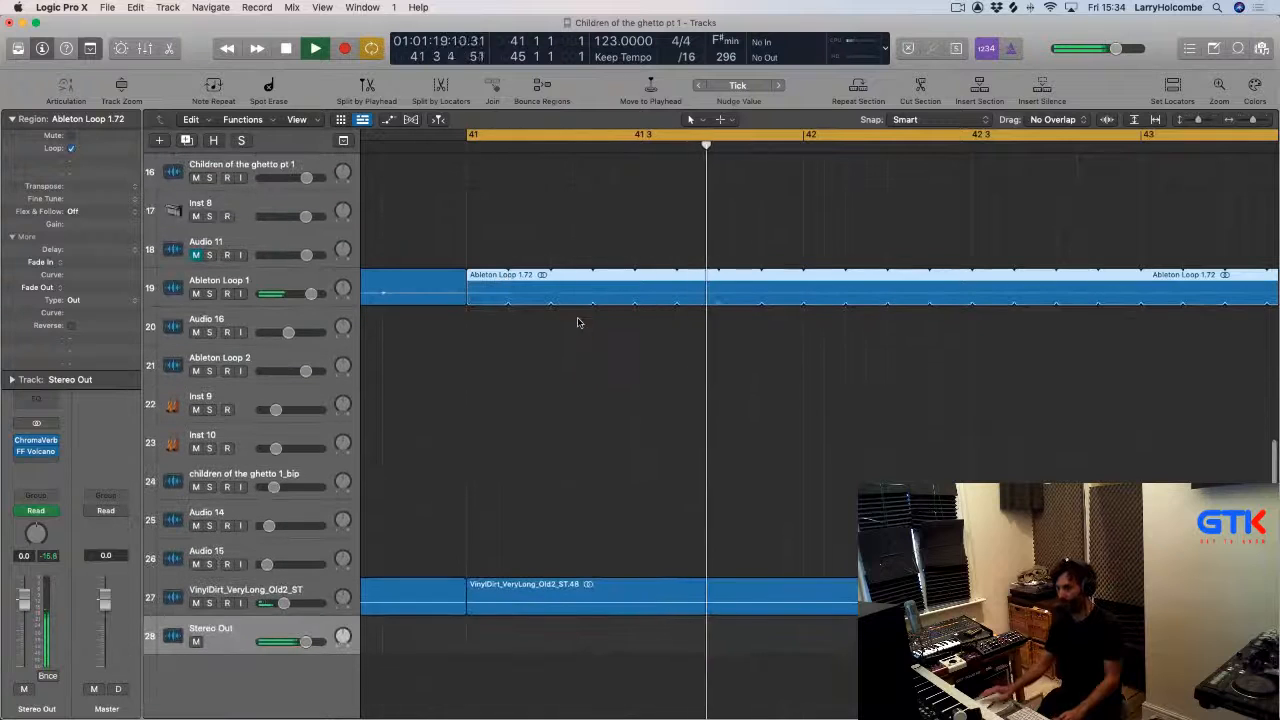
Adjust the loop of the Ableton Loop 1 slice at bar 41.
{"action": "left_click", "coordinate": [506, 257]}
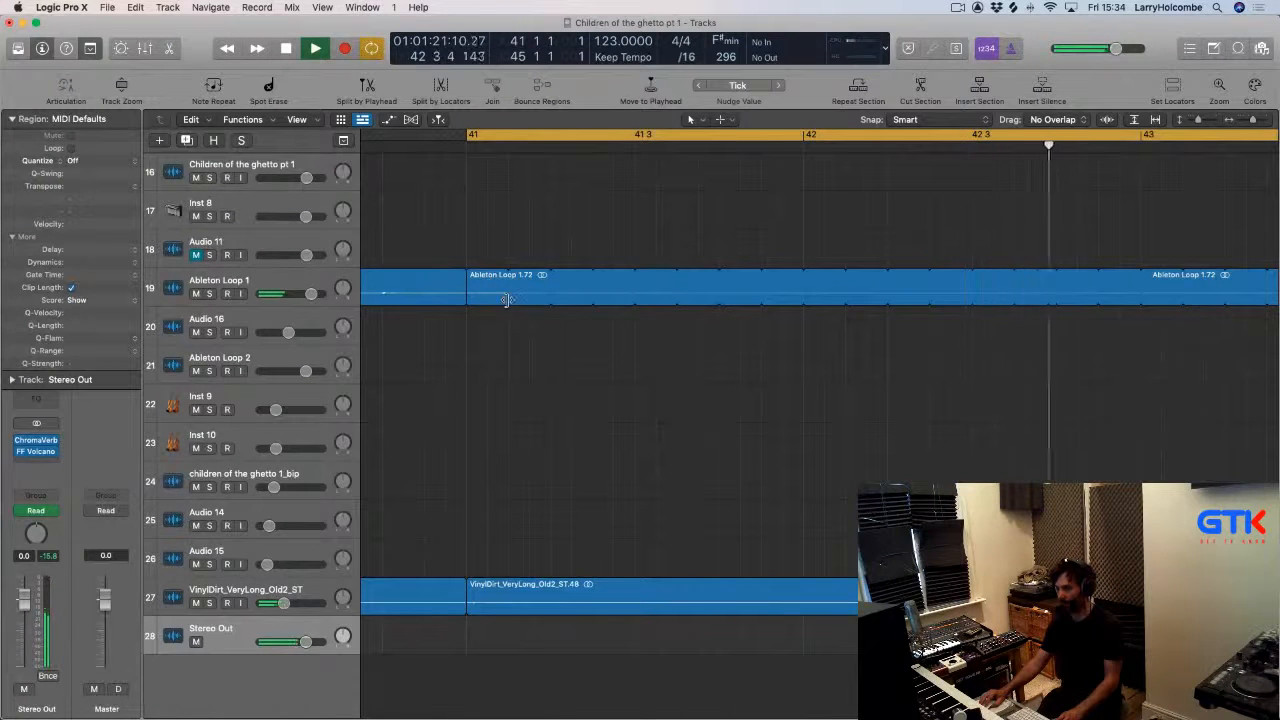
{"action": "left_click_drag", "start_coordinate": [507, 300], "coordinate": [553, 306]}
{"action": "left_click", "coordinate": [514, 249]}
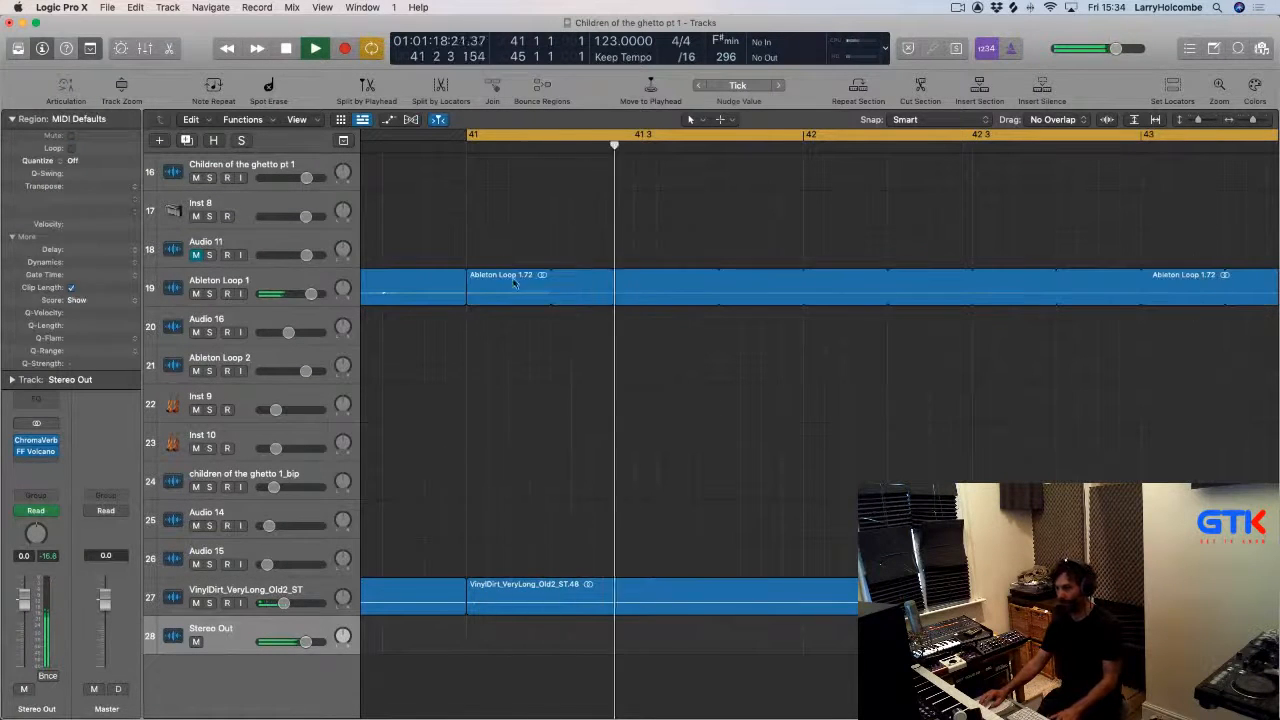
{"action": "left_click", "coordinate": [513, 268], "text": "ctrl+alt"}
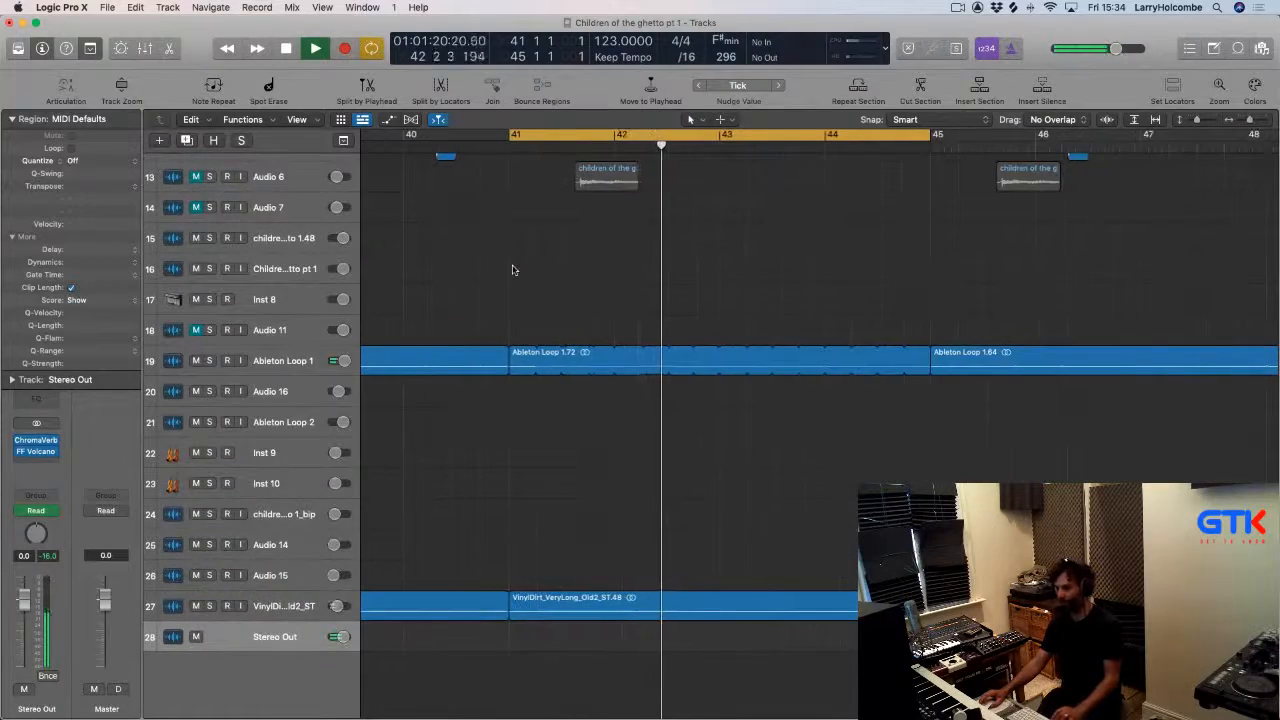
{"action": "left_click", "coordinate": [513, 270], "text": "ctrl+alt"}
Select all regions and repeat the section between bars 41 and 45, then turn off the cycle.
{"action": "scroll", "coordinate": [514, 268], "scroll_direction": "up", "scroll_amount": 3}
{"action": "left_click", "coordinate": [514, 266], "text": "ctrl+alt"}
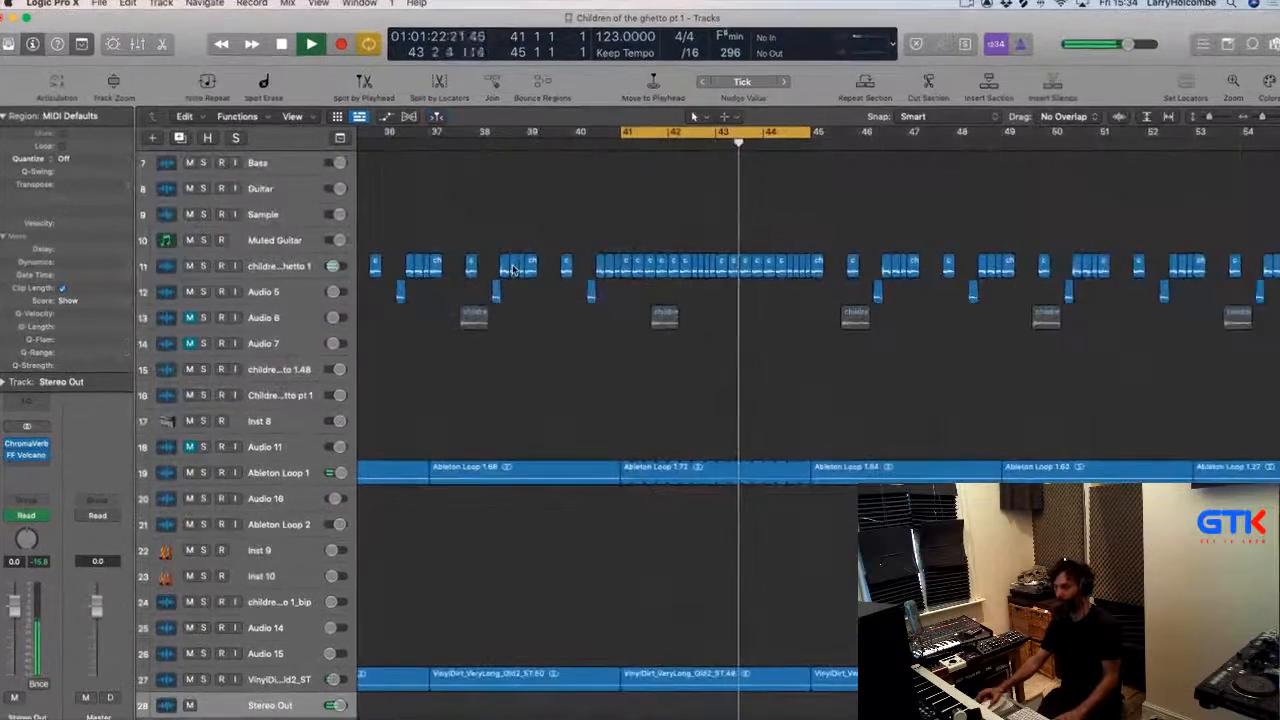
{"action": "scroll", "coordinate": [530, 264], "scroll_direction": "left", "scroll_amount": 5}
{"action": "key", "text": "super+a"}
{"action": "scroll", "coordinate": [550, 262], "scroll_direction": "left", "scroll_amount": 2}
{"action": "scroll", "coordinate": [660, 262], "scroll_direction": "right", "scroll_amount": 3}
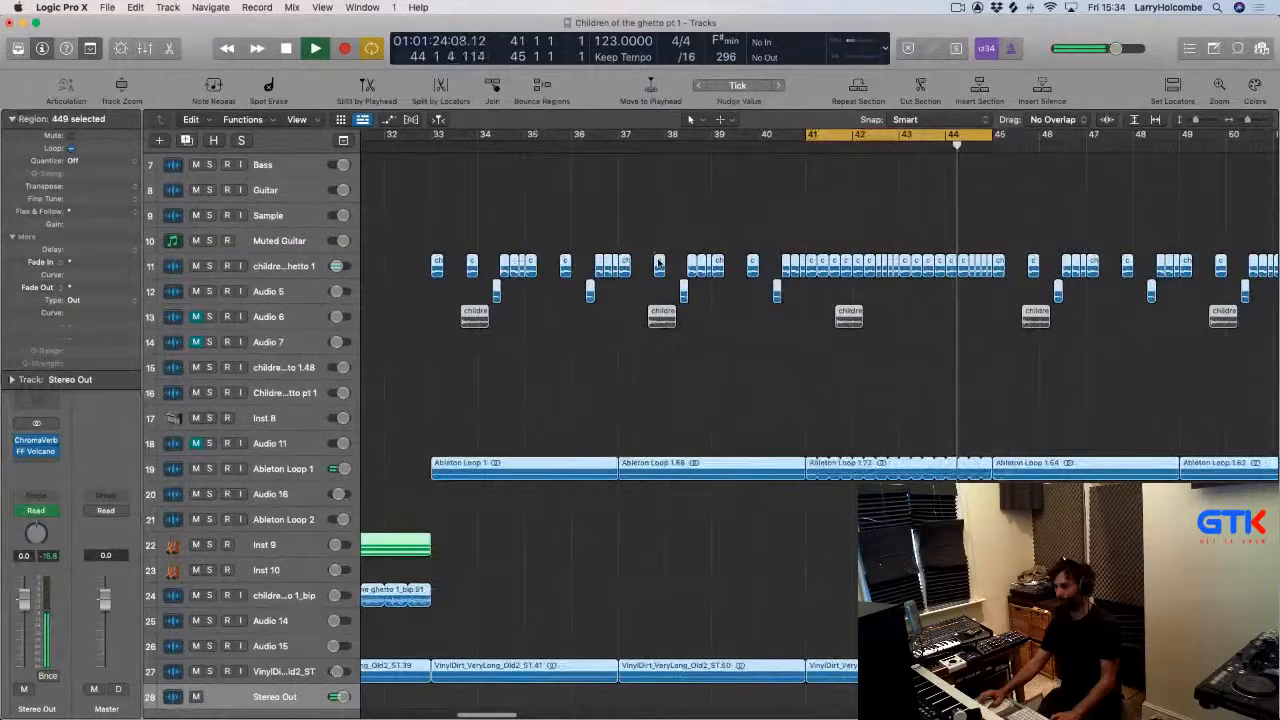
{"action": "left_click", "coordinate": [863, 88]}
{"action": "left_click", "coordinate": [836, 130]}
{"action": "scroll", "coordinate": [880, 171], "scroll_direction": "down", "scroll_amount": 2}
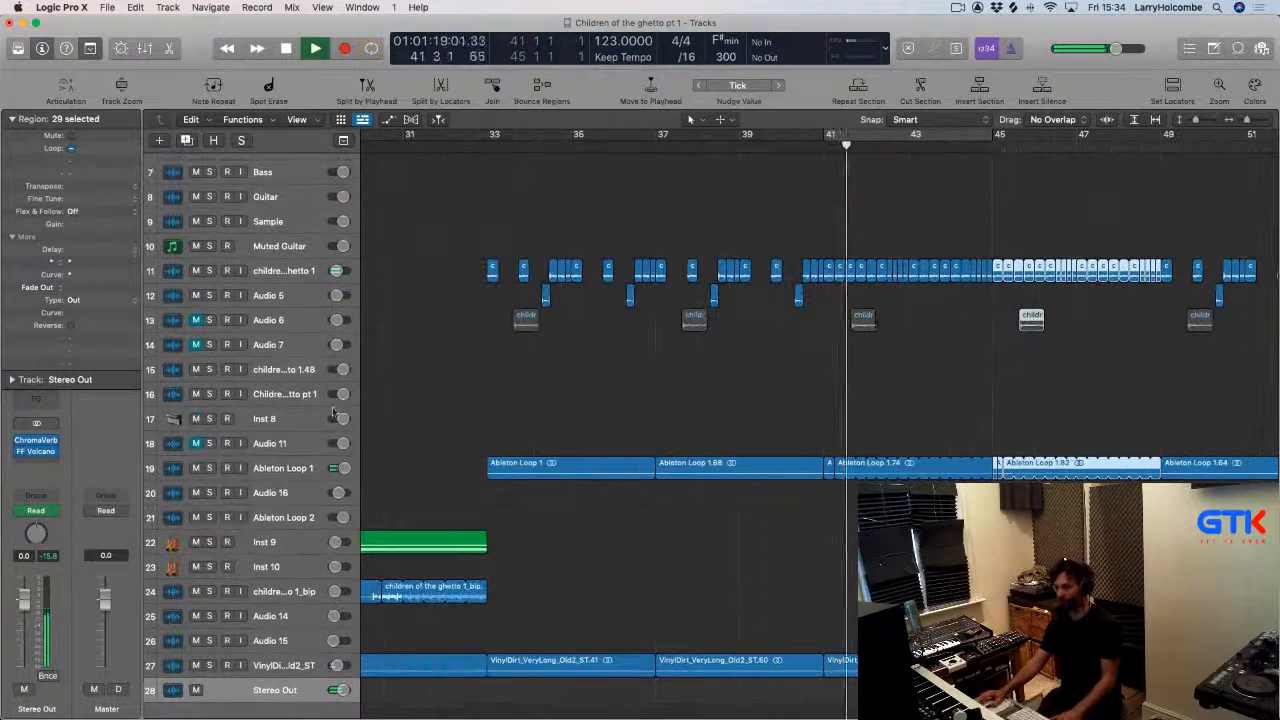
Open the FF Volcano plugin on the stereo output and close it again.
{"action": "left_click", "coordinate": [36, 452]}
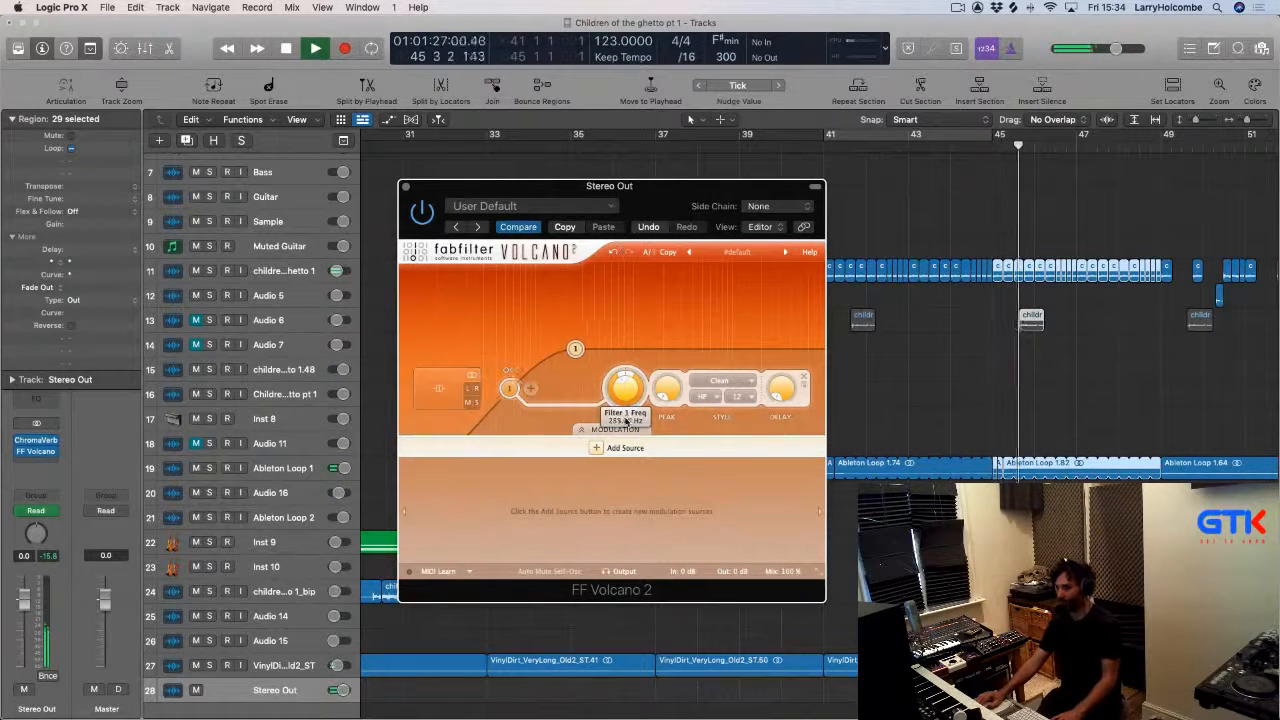
{"action": "left_click", "coordinate": [405, 186]}
{"action": "left_click_drag", "start_coordinate": [480, 137], "coordinate": [1138, 201]}
{"action": "left_click", "coordinate": [882, 184]}
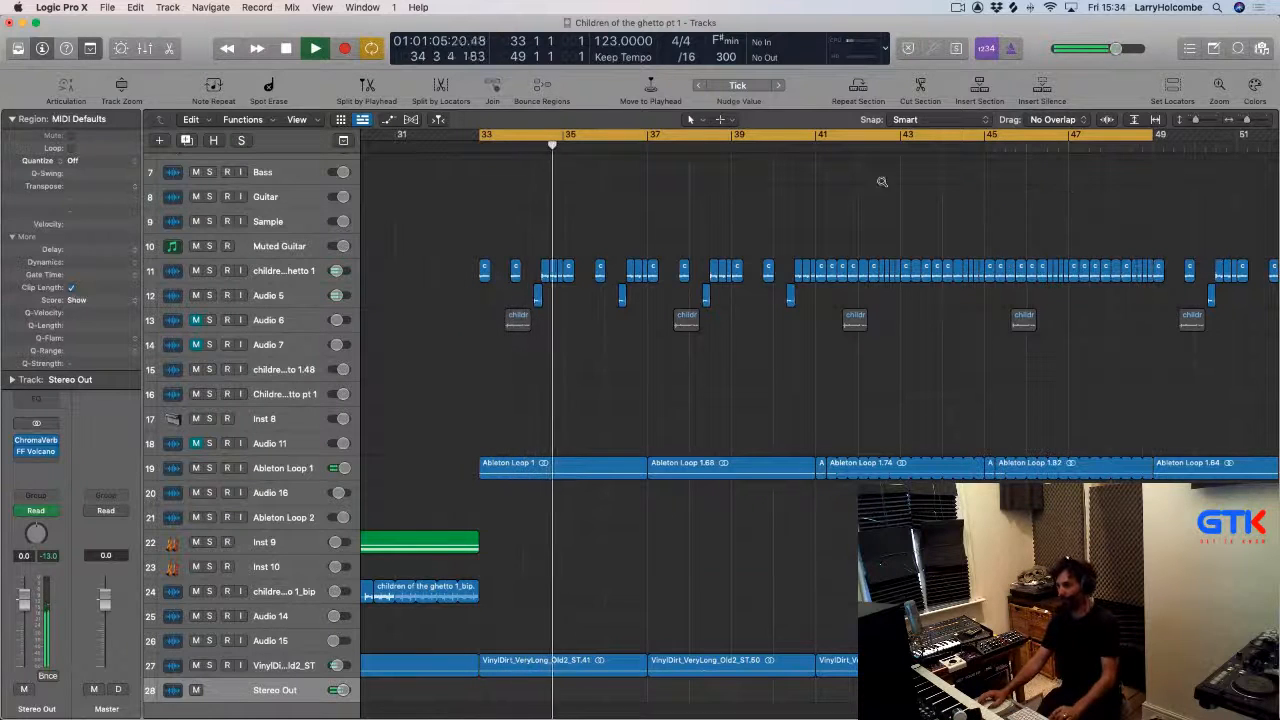
{"action": "scroll", "coordinate": [880, 176], "scroll_direction": "down", "scroll_amount": 2}
{"action": "scroll", "coordinate": [797, 232], "scroll_direction": "up", "scroll_amount": 1}
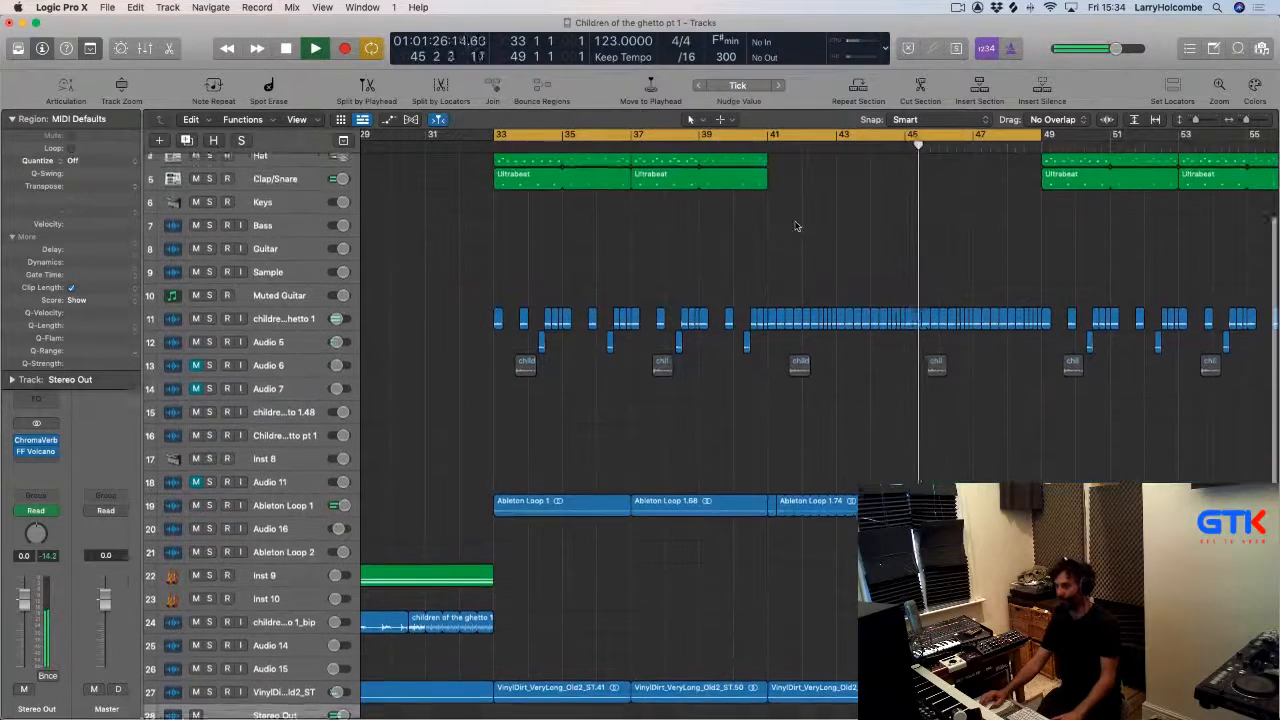
Set the cycle range to bars 45–49 and play it back.
{"action": "scroll", "coordinate": [805, 225], "scroll_direction": "down", "scroll_amount": 3}
{"action": "scroll", "coordinate": [590, 447], "scroll_direction": "down", "scroll_amount": 3}
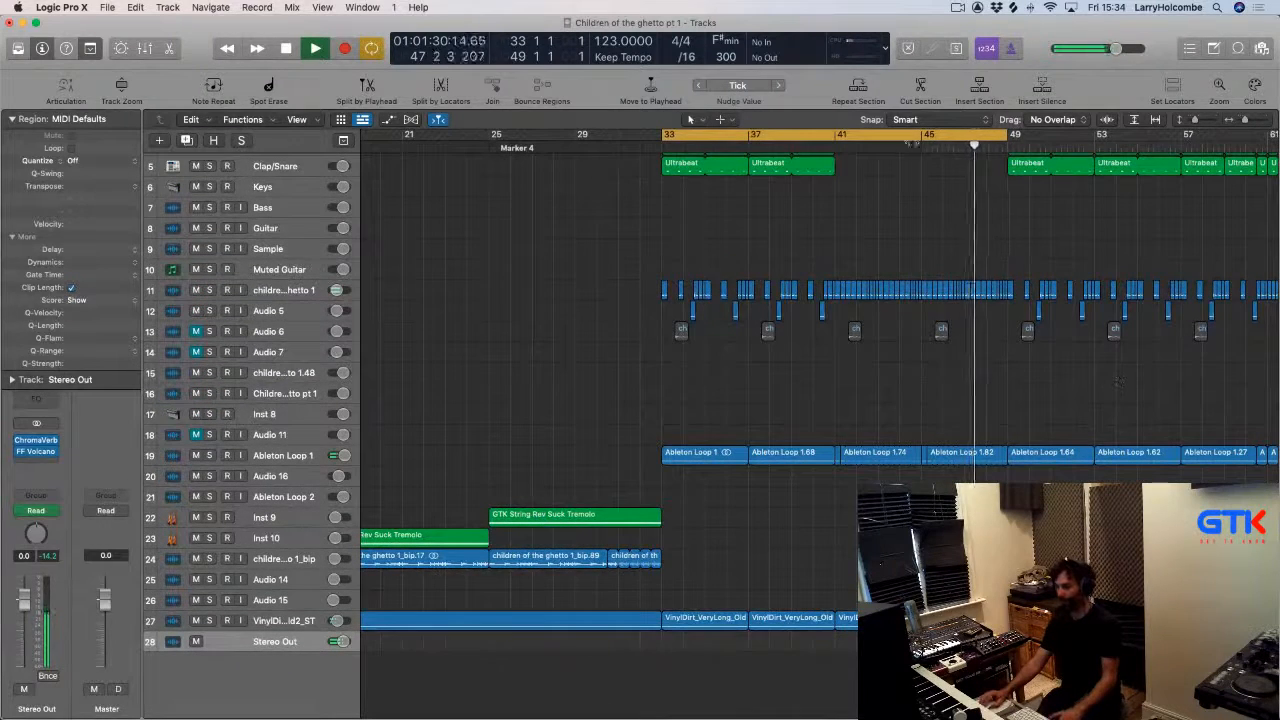
{"action": "left_click", "coordinate": [930, 136]}
{"action": "left_click_drag", "start_coordinate": [928, 138], "coordinate": [1024, 142]}
{"action": "key", "text": "space"}
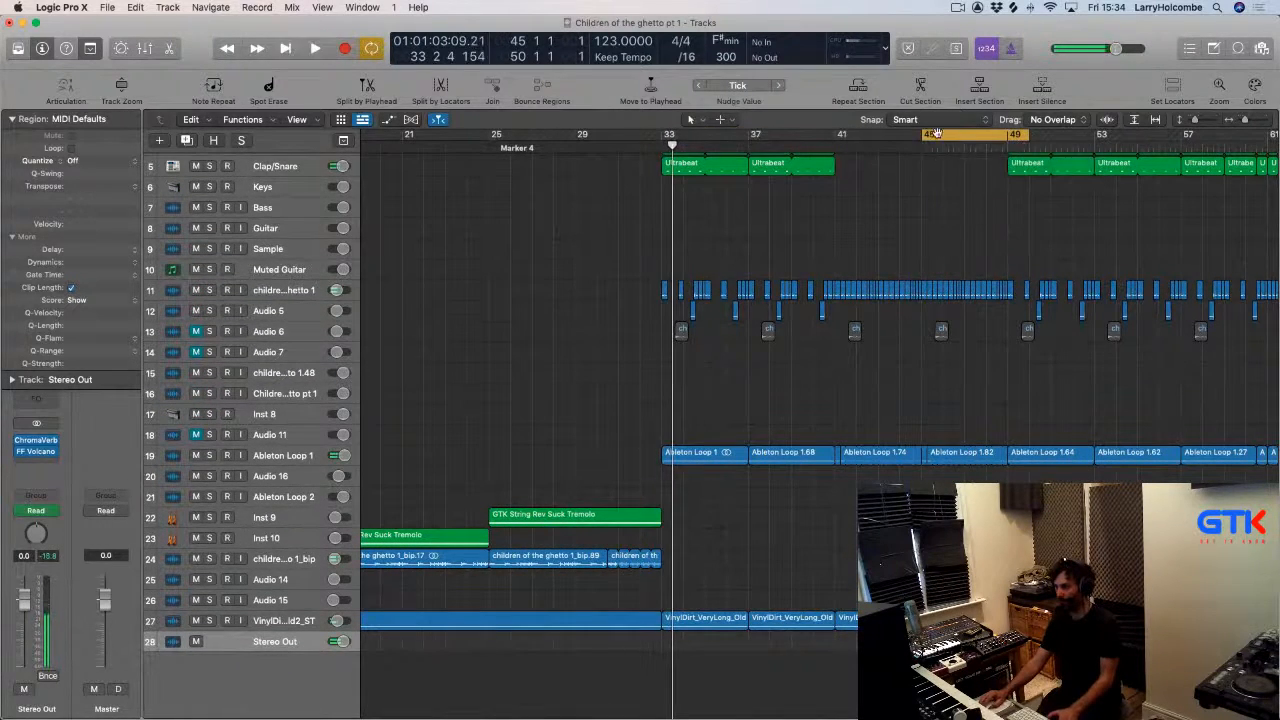
{"action": "left_click_drag", "start_coordinate": [928, 136], "coordinate": [1012, 137]}
{"action": "key", "text": "space"}
{"action": "scroll", "coordinate": [958, 335], "scroll_direction": "up", "scroll_amount": 5}
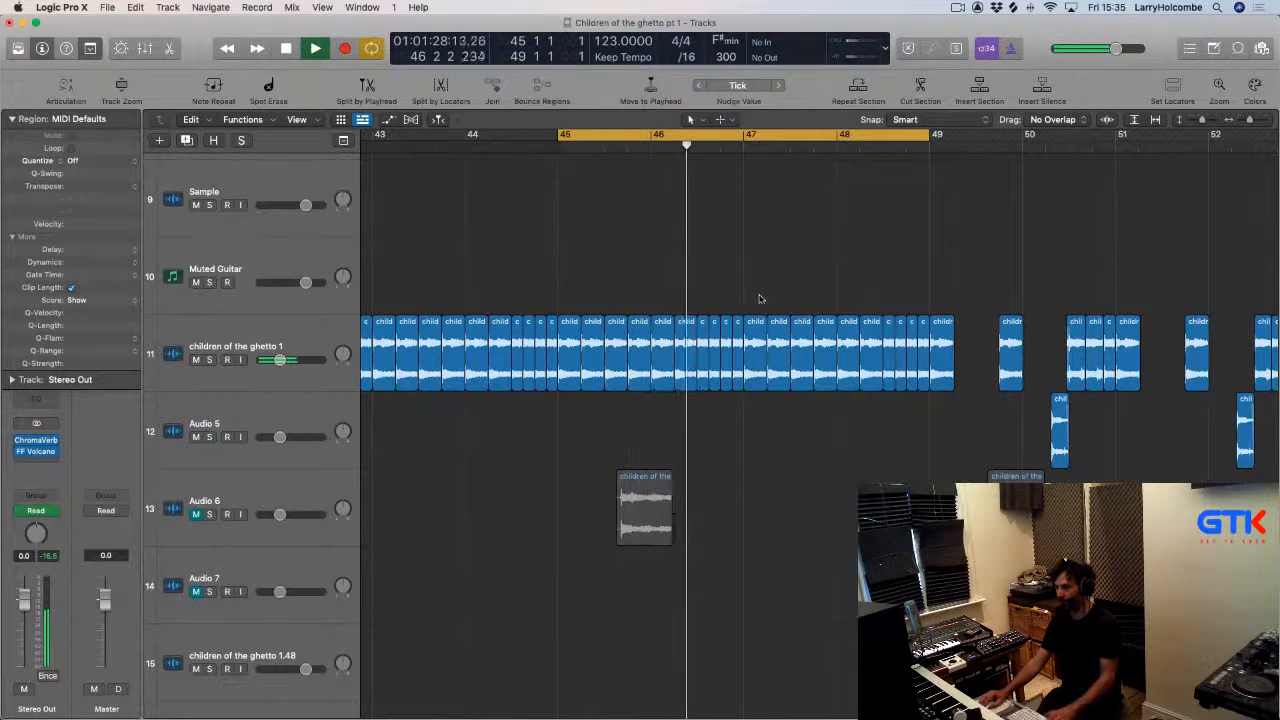
Delete the vocal chops around bars 47–48 on children of the ghetto 1 and move four remaining chops to about bar 48.
{"action": "left_click_drag", "start_coordinate": [756, 293], "coordinate": [859, 334]}
{"action": "key", "text": "Delete"}
{"action": "key", "text": "space"}
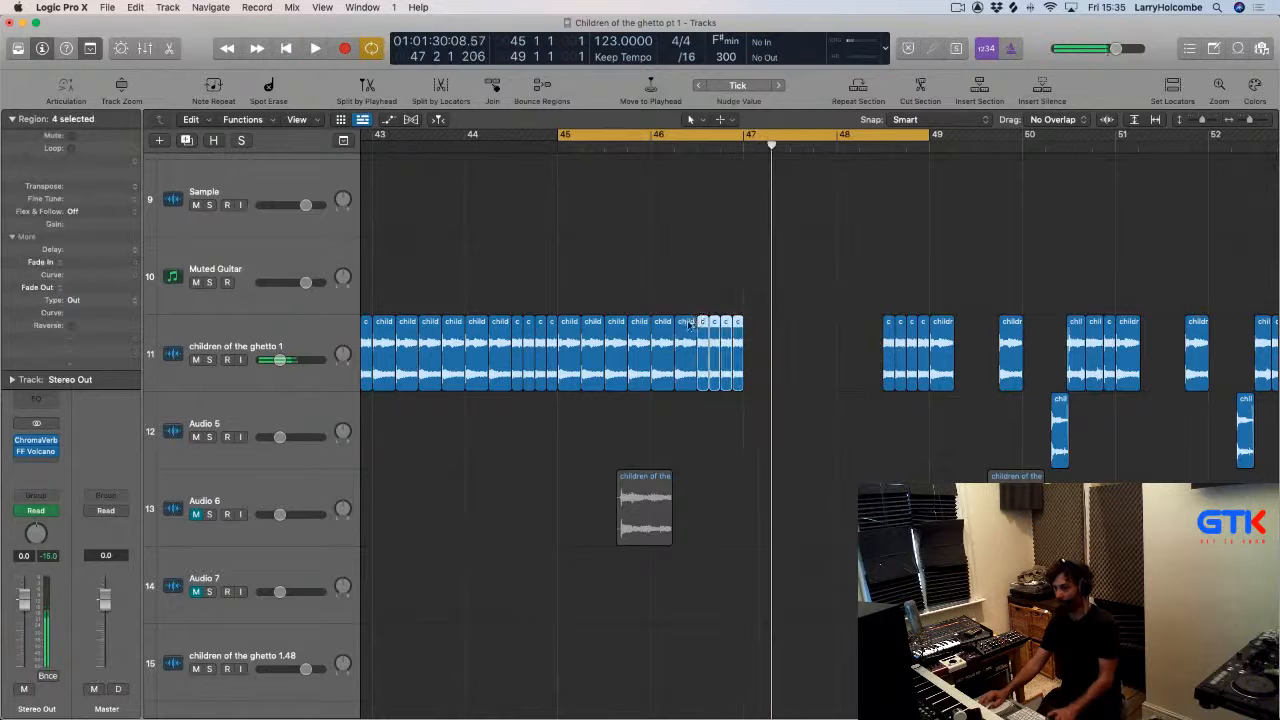
{"action": "left_click_drag", "start_coordinate": [703, 322], "coordinate": [843, 335]}
{"action": "key", "text": "space"}
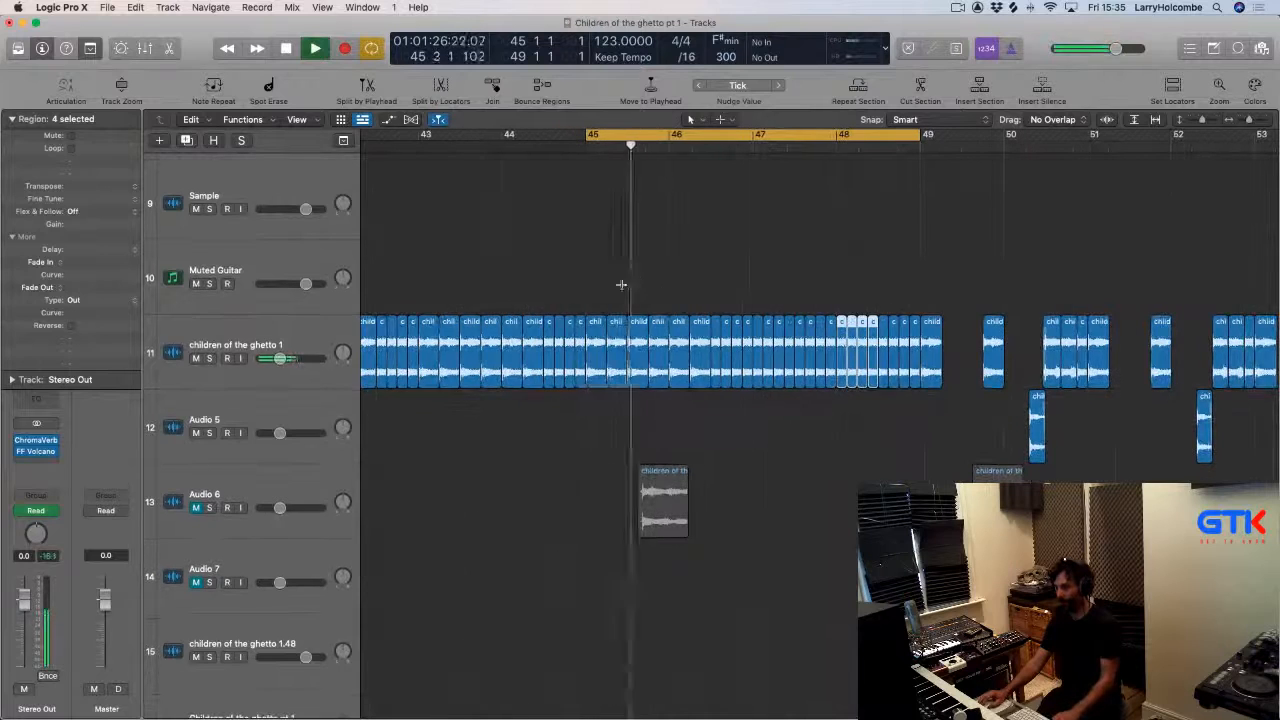
Turn off the cycle and play the arrangement back from around bar 33.
{"action": "key", "text": "super+Tab"}
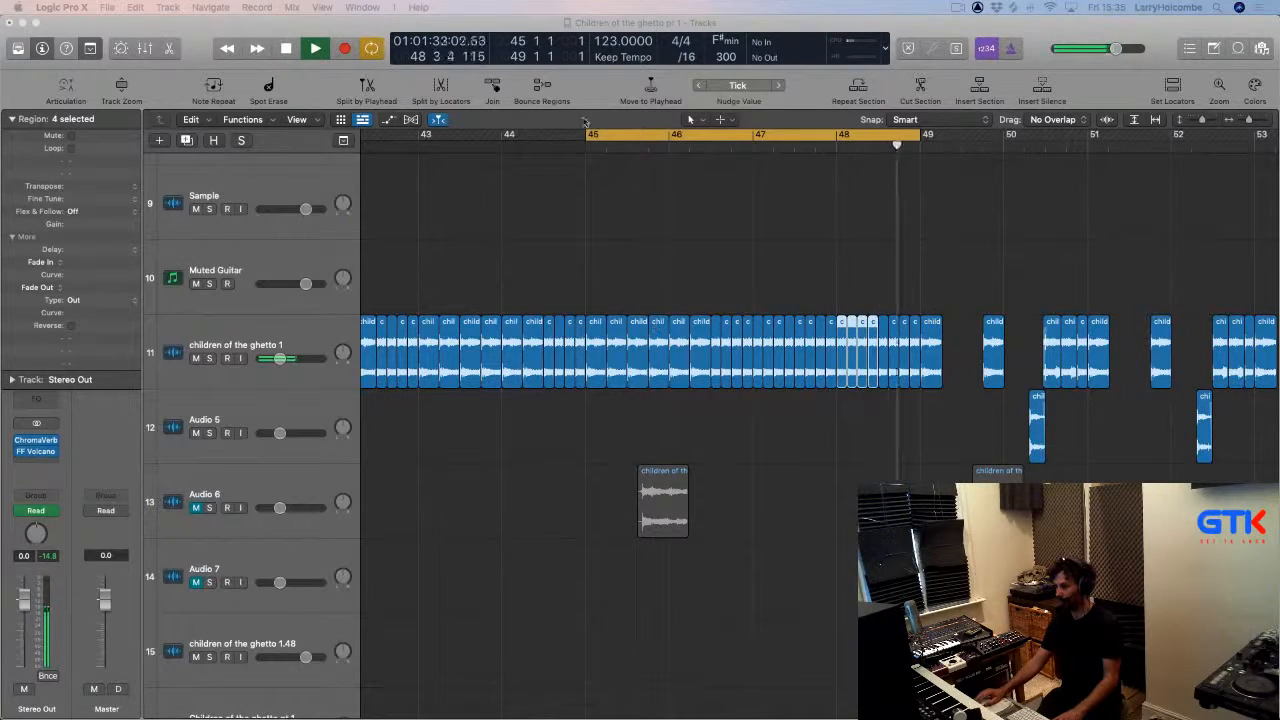
{"action": "left_click", "coordinate": [619, 135]}
{"action": "scroll", "coordinate": [617, 136], "scroll_direction": "down", "scroll_amount": 5}
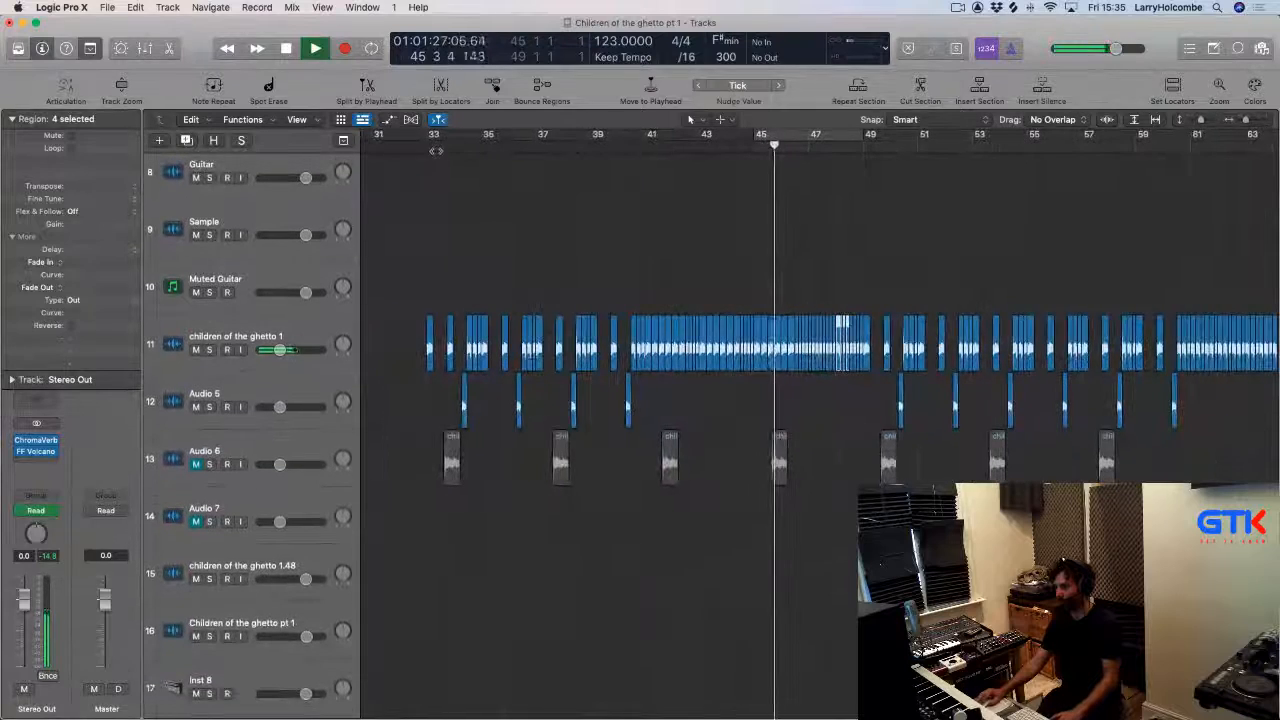
{"action": "left_click", "coordinate": [435, 150]}
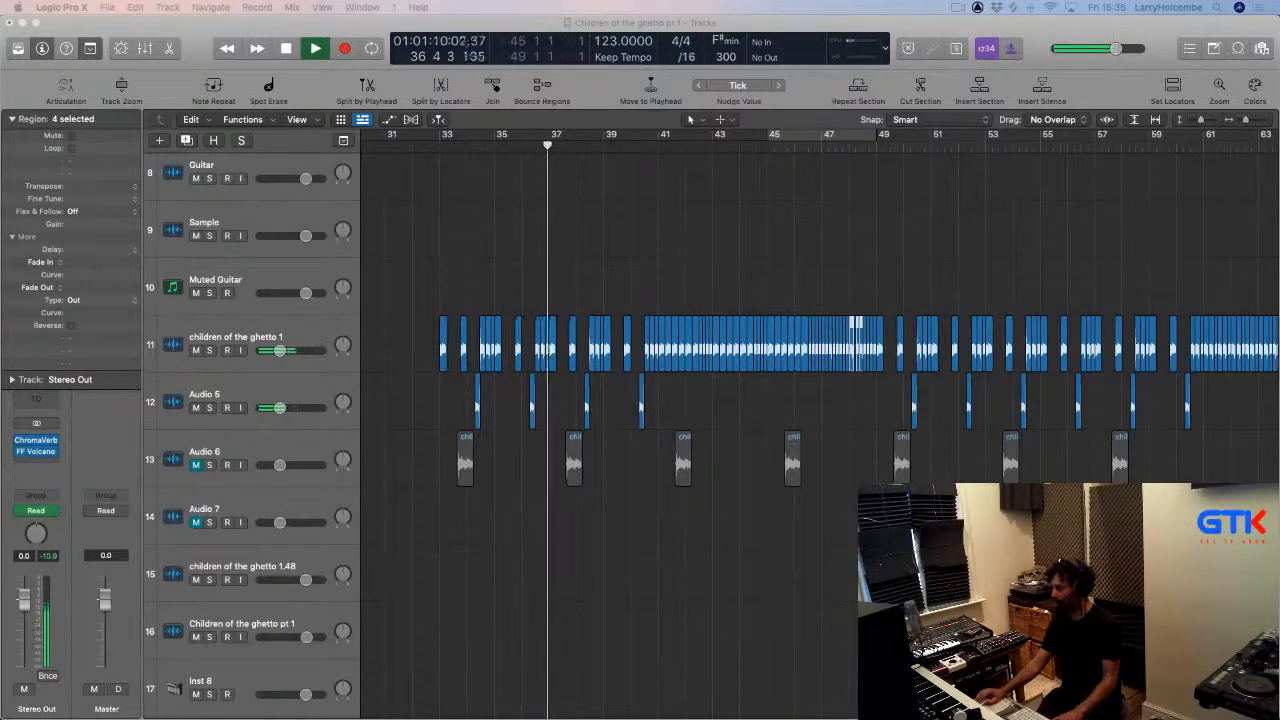
{"action": "scroll", "coordinate": [450, 338], "scroll_direction": "down", "scroll_amount": 2}
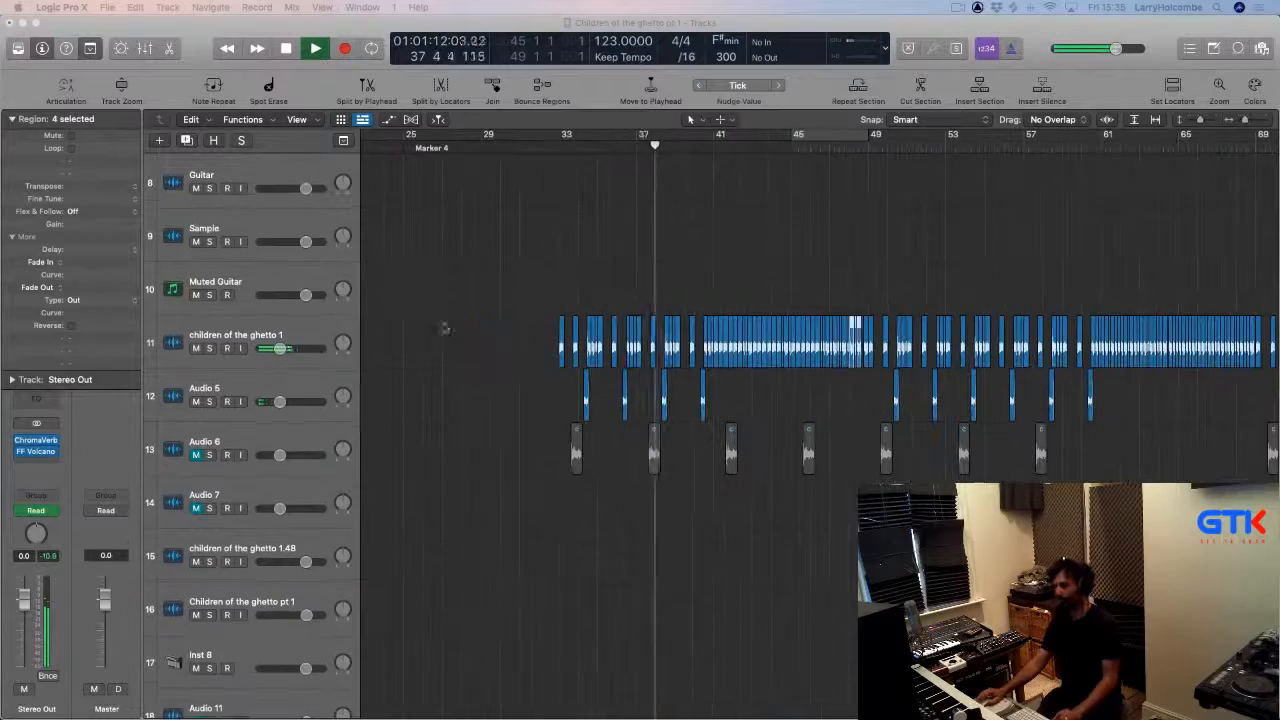
{"action": "left_click", "coordinate": [438, 304]}
{"action": "key", "text": "super+Up"}
{"action": "key", "text": "super+Up"}
{"action": "key", "text": "super+Up"}
{"action": "key", "text": "super+Up"}
{"action": "key", "text": "super+Up"}
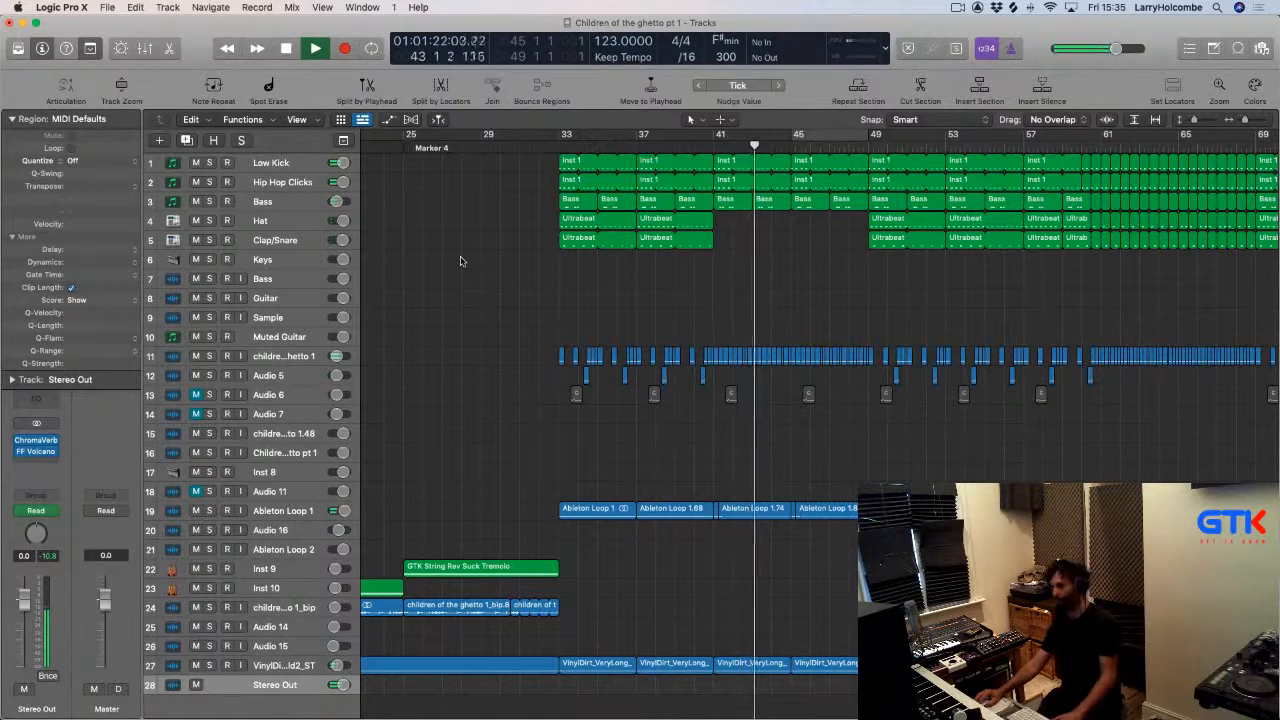
{"action": "scroll", "coordinate": [620, 543], "scroll_direction": "right", "scroll_amount": 1}
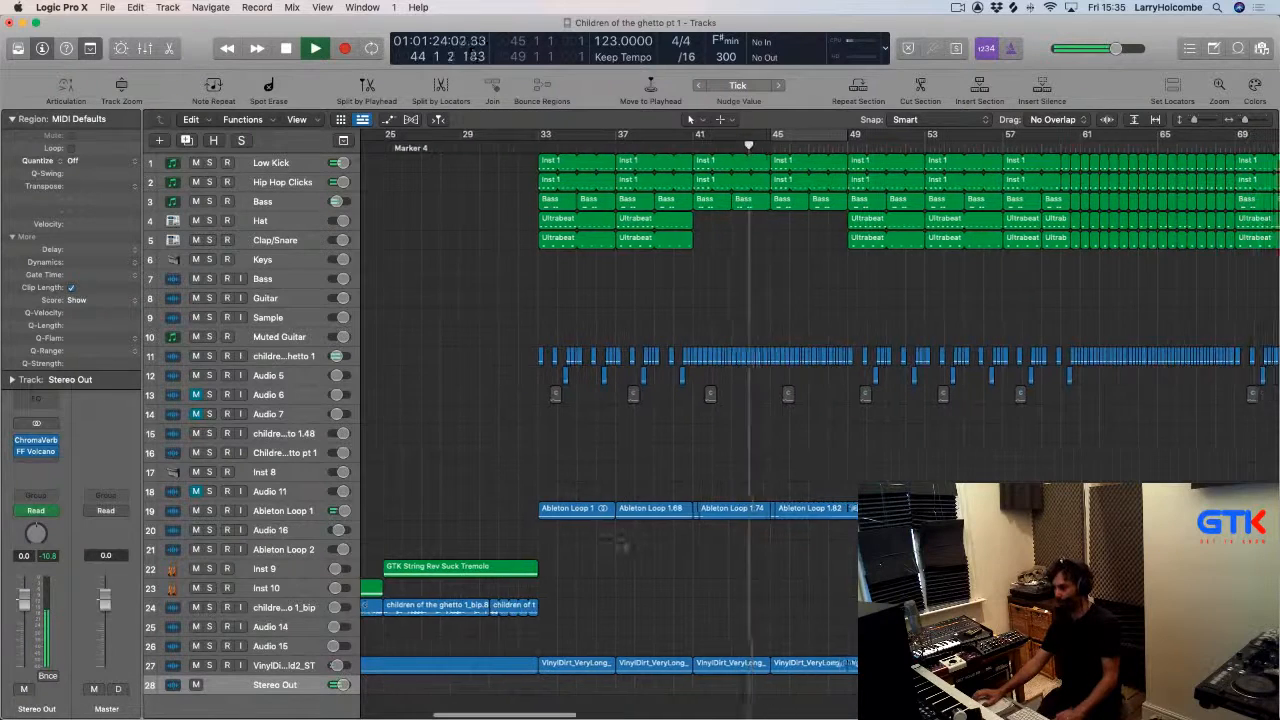
{"action": "scroll", "coordinate": [620, 539], "scroll_direction": "down", "scroll_amount": 2}
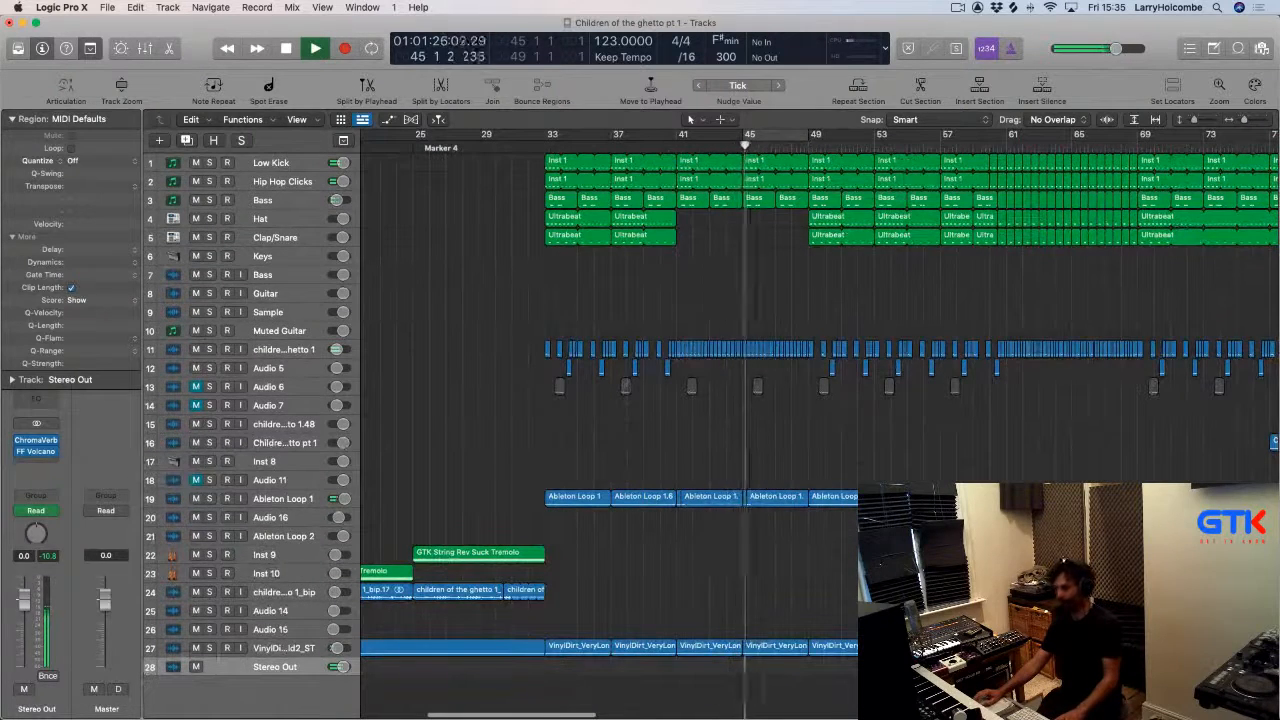
Undo the last edit and move a group of regions onto Ableton Loop 2 starting at bar 41.
{"action": "key", "text": "super+z"}
{"action": "left_click_drag", "start_coordinate": [1147, 541], "coordinate": [686, 545]}
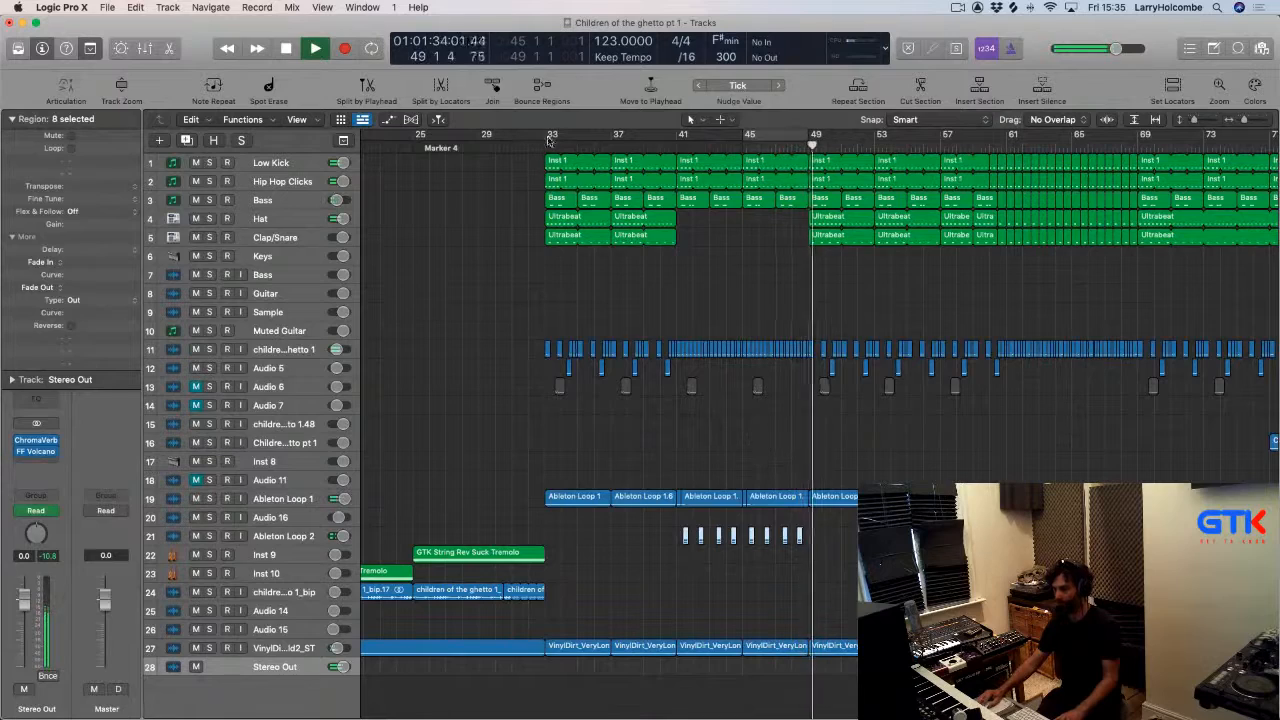
Copy the GTK String Rev Suck region on Inst 9 to start at bar 41.
{"action": "left_click", "coordinate": [611, 231], "text": "ctrl+alt"}
{"action": "left_click", "coordinate": [577, 265]}
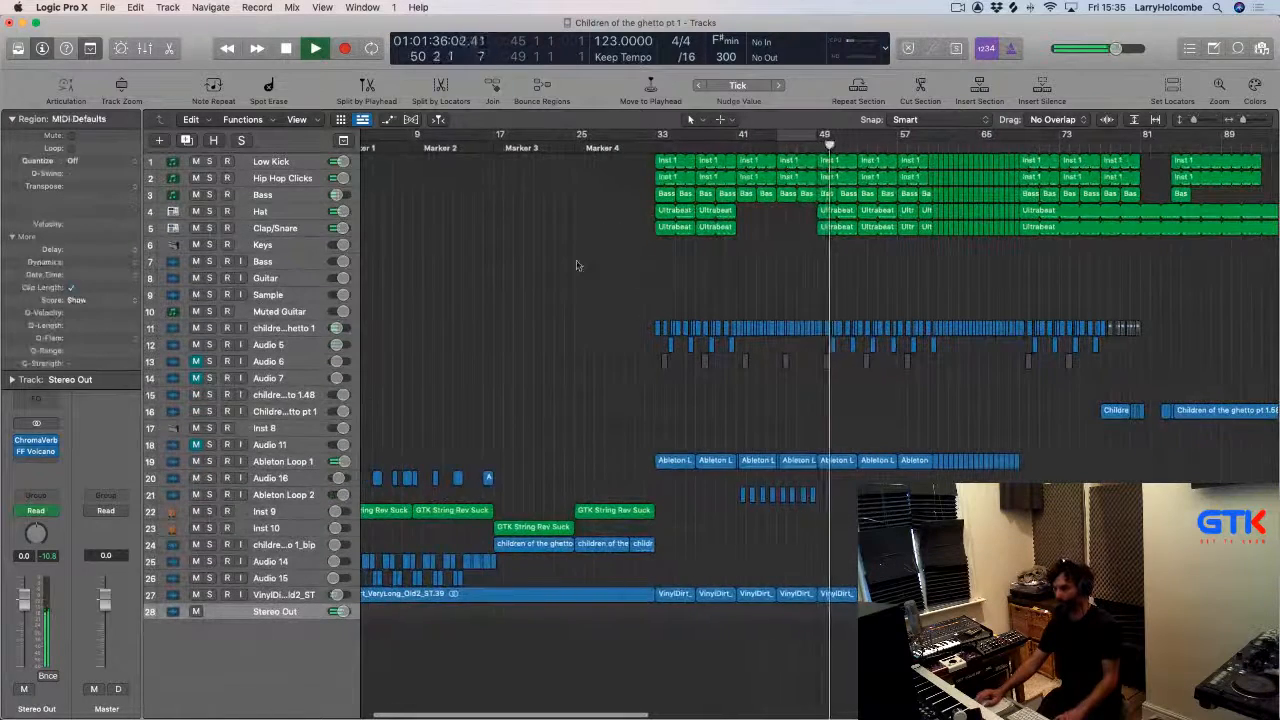
{"action": "left_click_drag", "start_coordinate": [613, 510], "coordinate": [768, 513]}
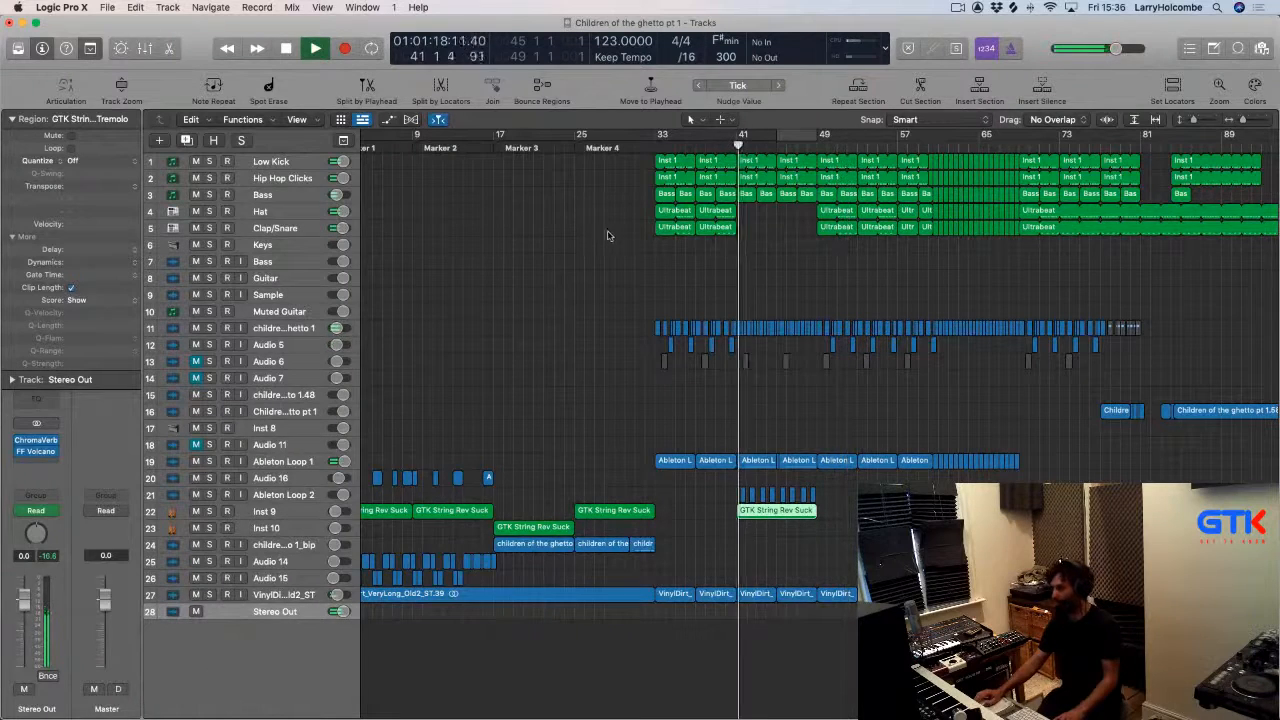
Deselect the regions and review the track's task checklist in Trello before returning to the project.
{"action": "left_click", "coordinate": [557, 242], "text": "ctrl+alt"}
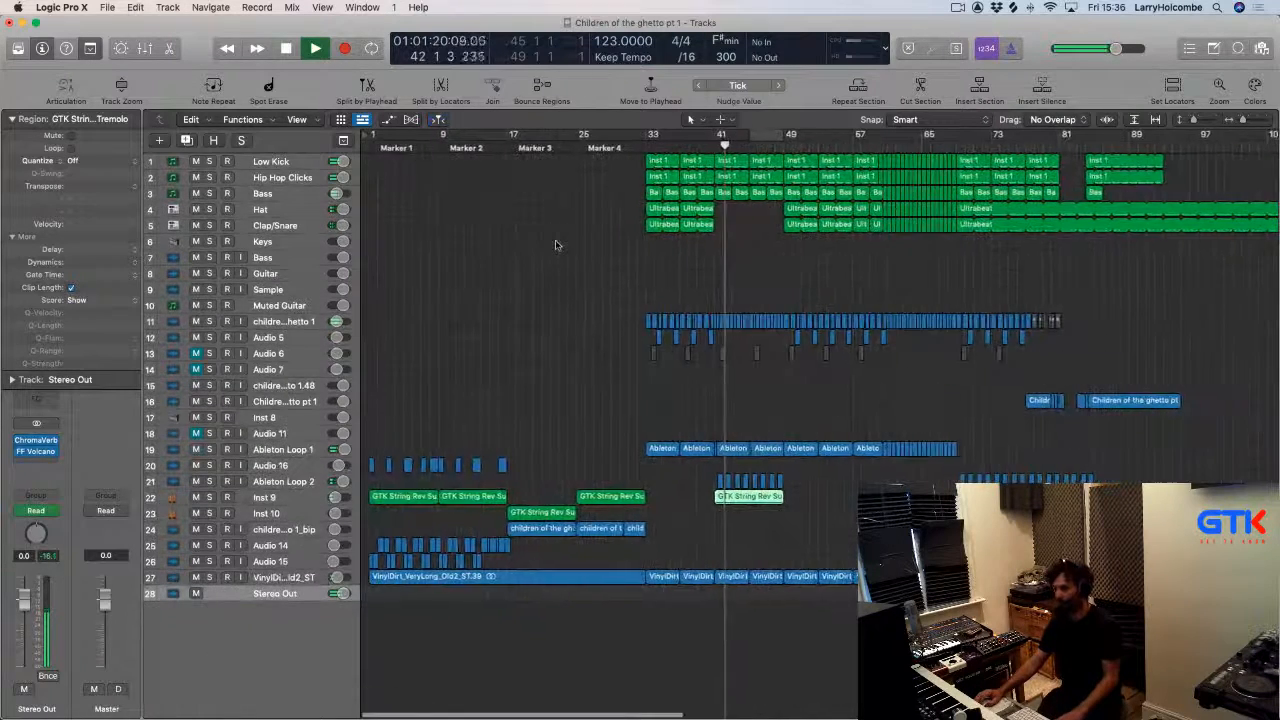
{"action": "left_click", "coordinate": [557, 244]}
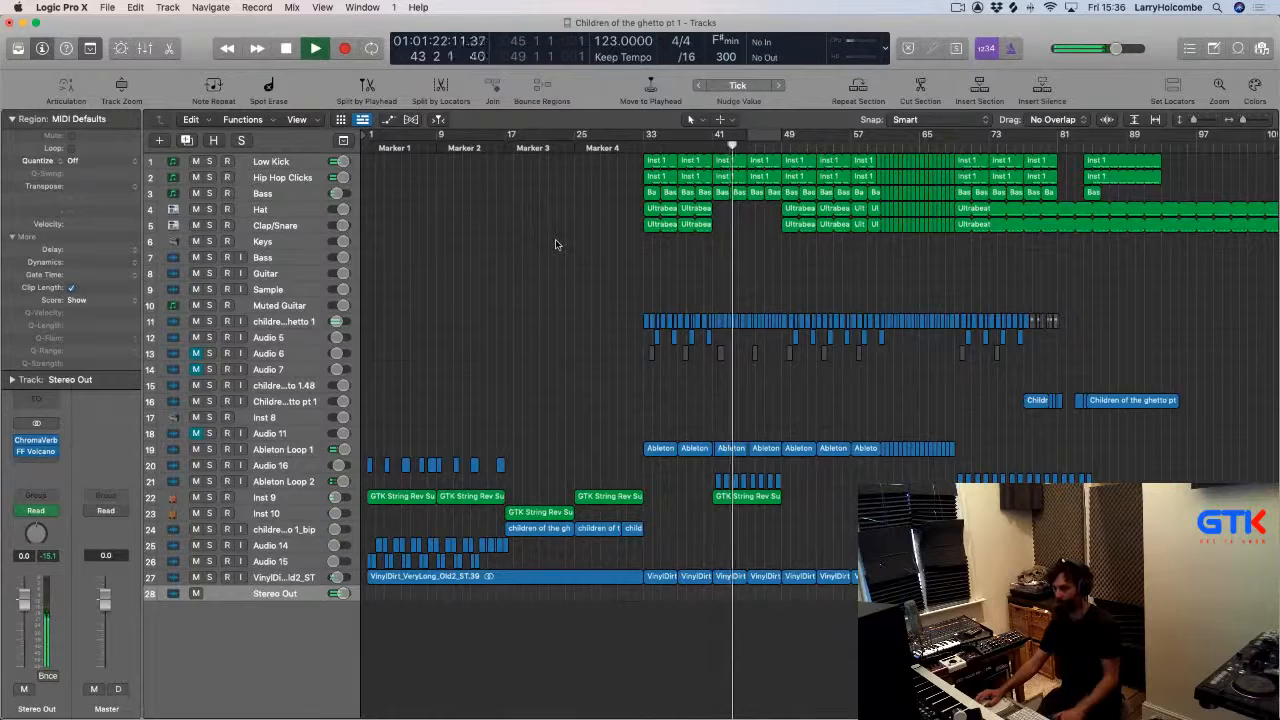
{"action": "key", "text": "super+Tab"}
{"action": "left_click", "coordinate": [418, 347]}
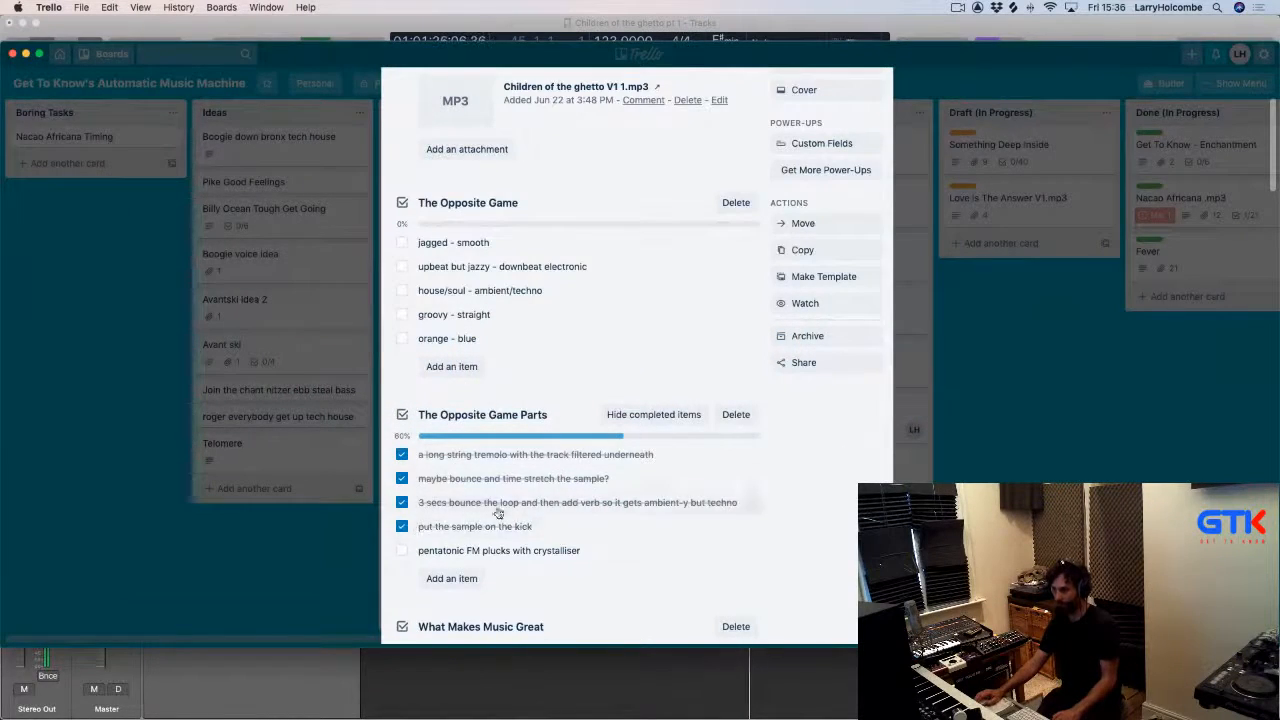
{"action": "key", "text": "super+Tab"}
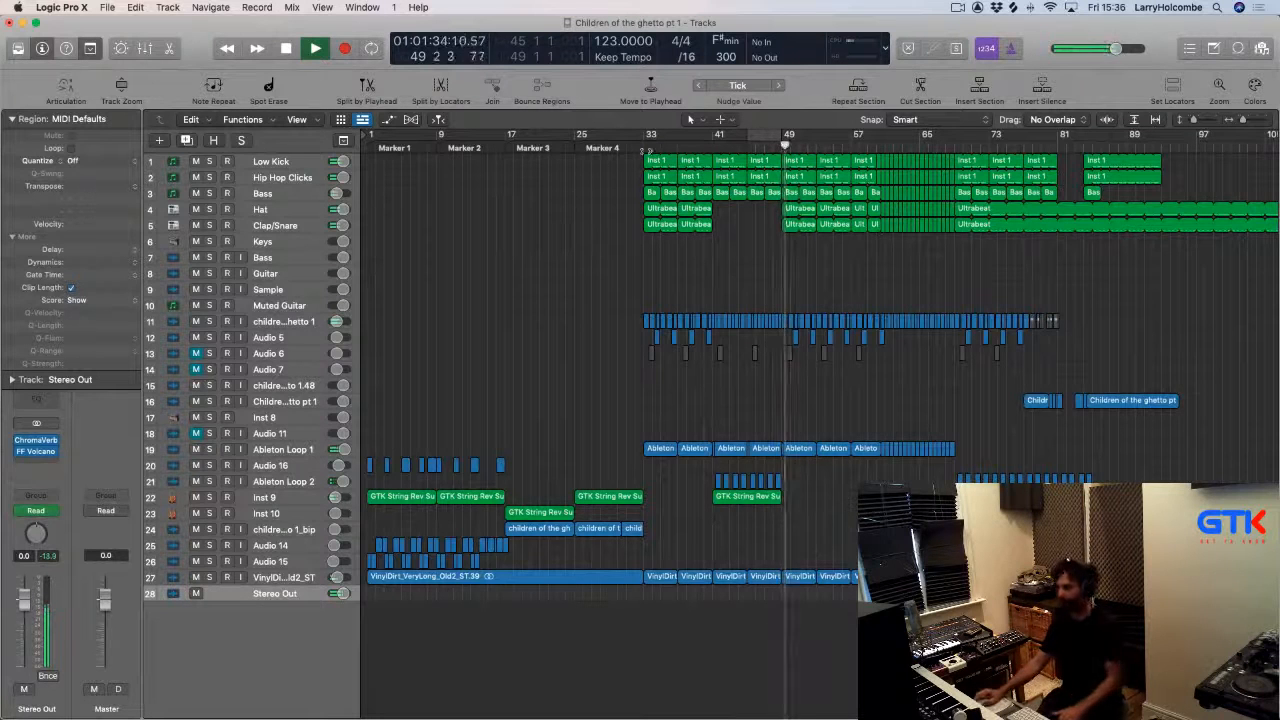
Open the Apple Loops browser, reset the instrument filter and search the loops for GTK.
{"action": "left_click", "coordinate": [1238, 49]}
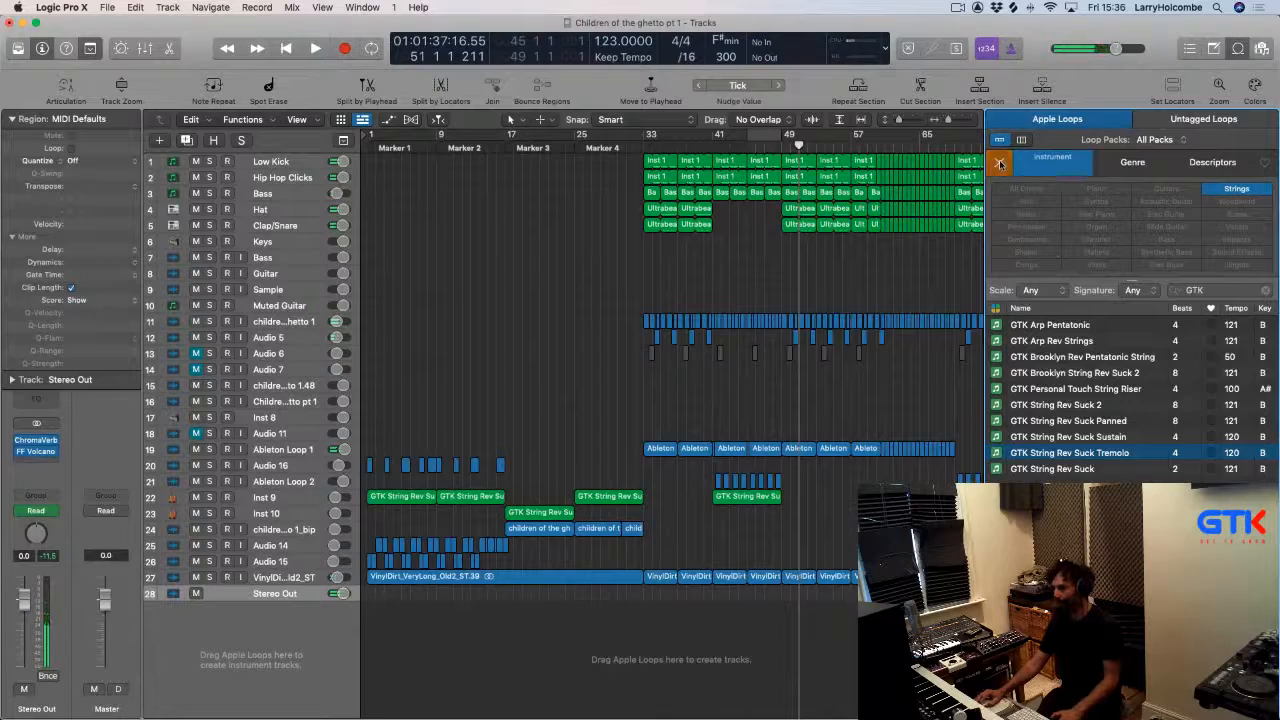
{"action": "left_click", "coordinate": [1000, 163]}
{"action": "scroll", "coordinate": [1108, 390], "scroll_direction": "down", "scroll_amount": 15}
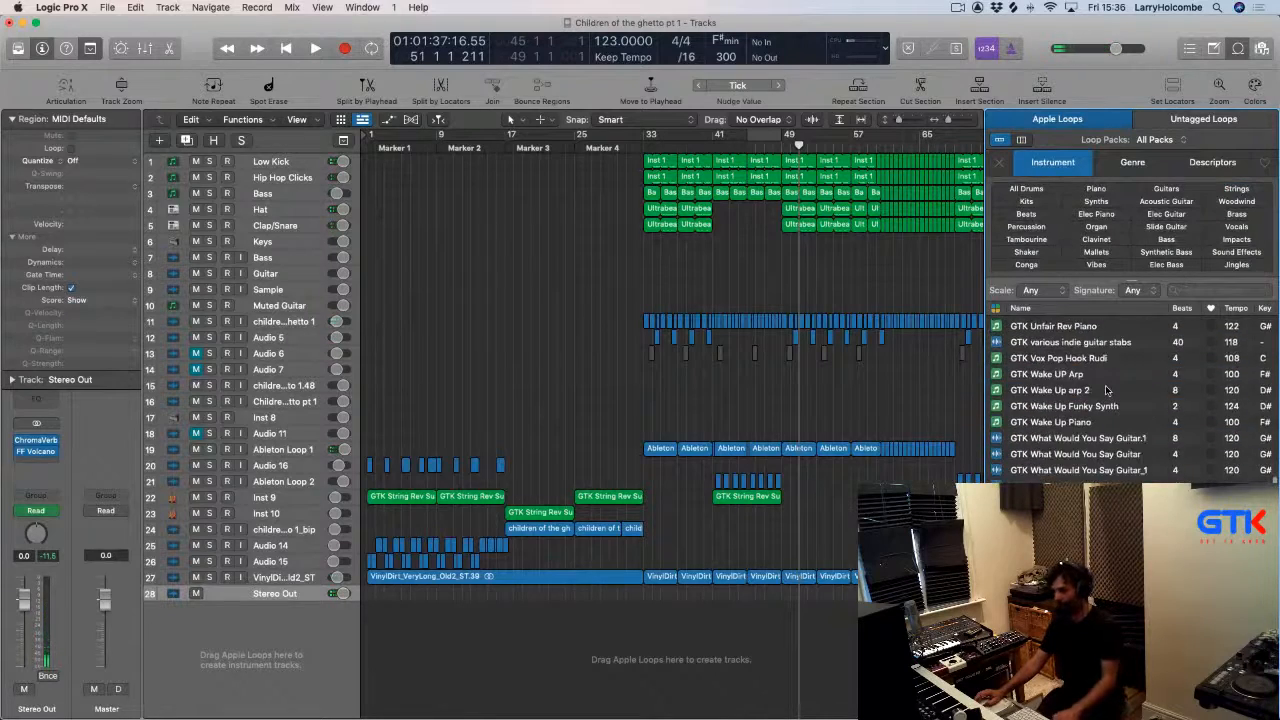
{"action": "key", "text": "super+Tab"}
{"action": "key", "text": "super+Tab"}
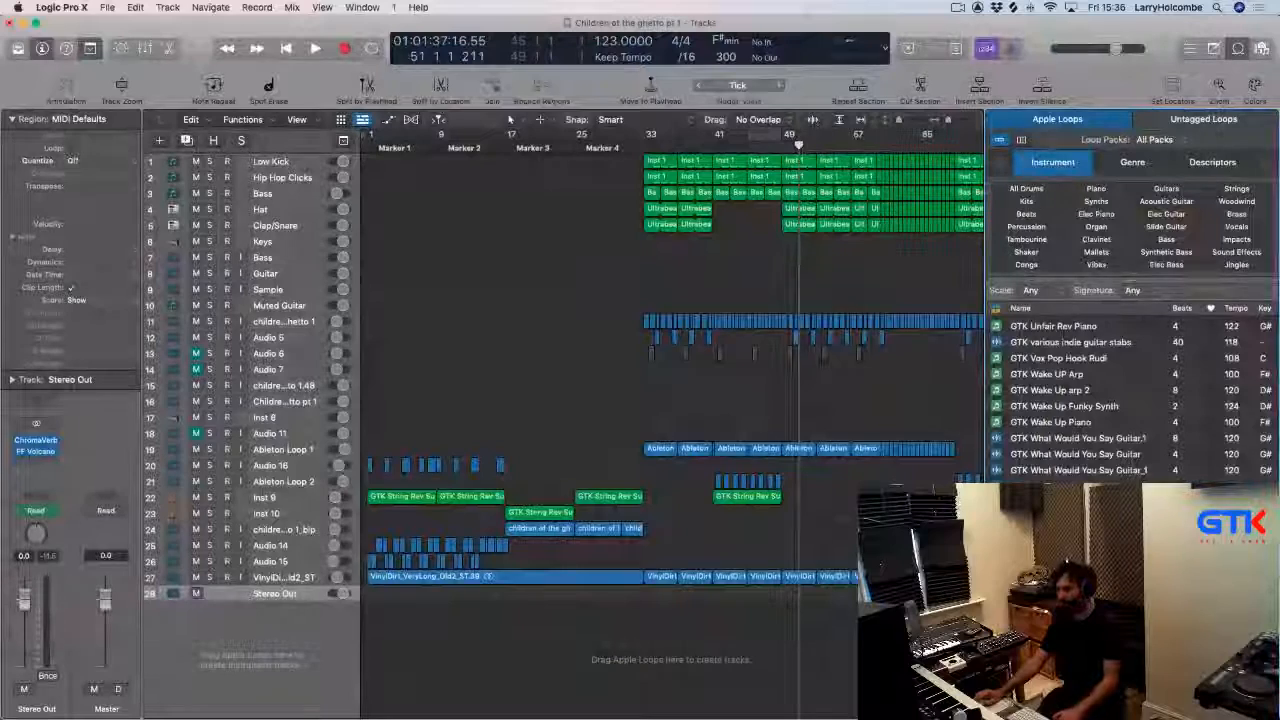
{"action": "scroll", "coordinate": [1100, 395], "scroll_direction": "down", "scroll_amount": 10}
{"action": "scroll", "coordinate": [1100, 395], "scroll_direction": "up", "scroll_amount": 5}
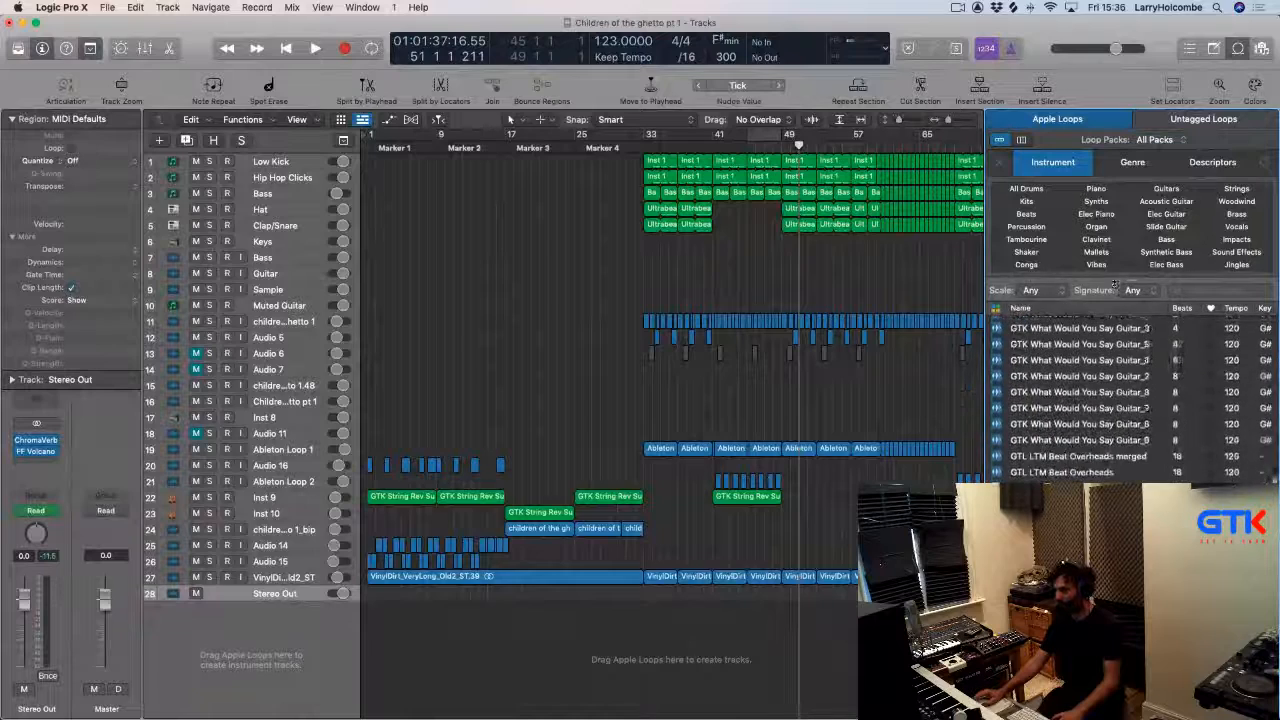
{"action": "left_click", "coordinate": [1231, 290]}
{"action": "type", "text": "GT"}
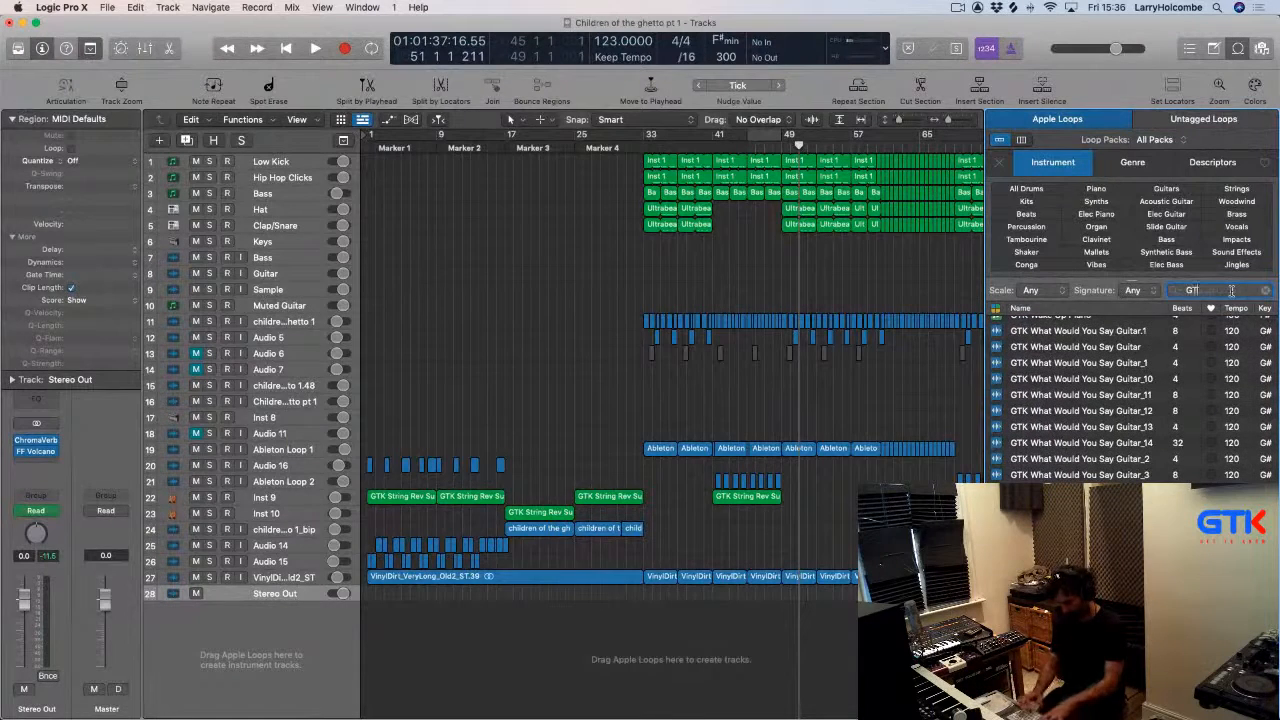
{"action": "type", "text": "K"}
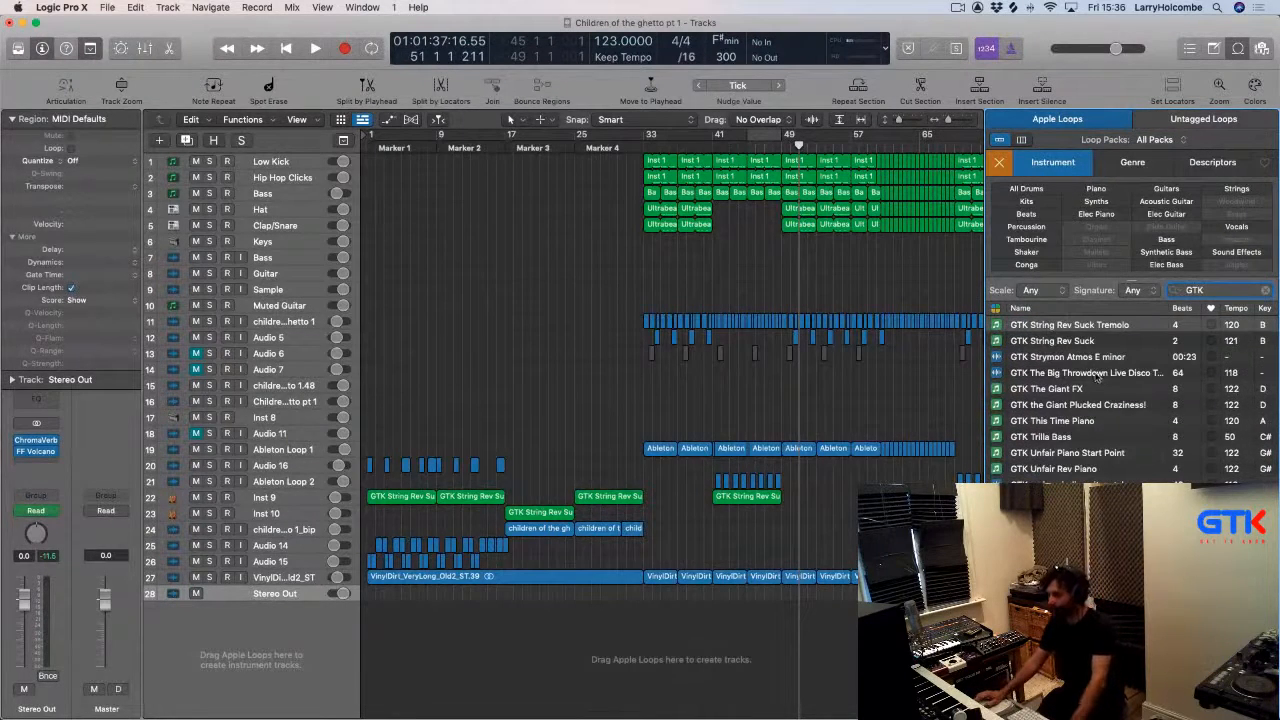
{"action": "scroll", "coordinate": [1097, 377], "scroll_direction": "up", "scroll_amount": 3}
{"action": "scroll", "coordinate": [1097, 376], "scroll_direction": "up", "scroll_amount": 5}
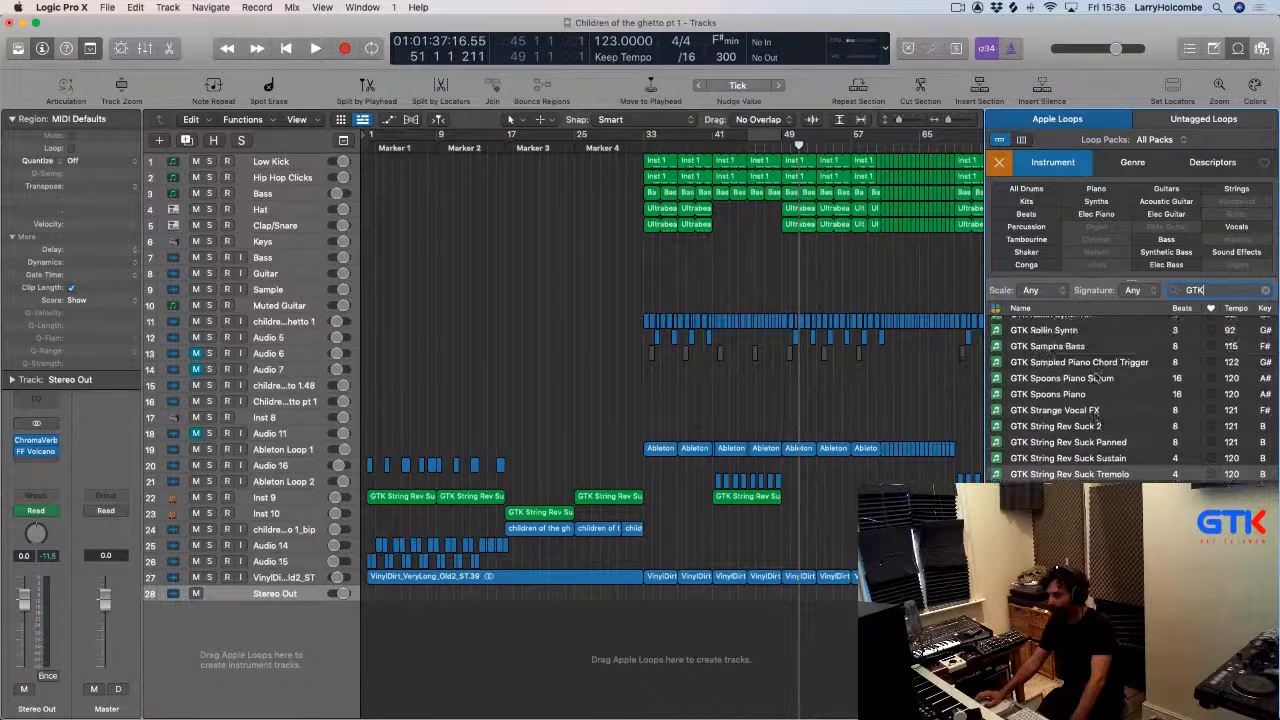
{"action": "scroll", "coordinate": [1097, 376], "scroll_direction": "up", "scroll_amount": 5}
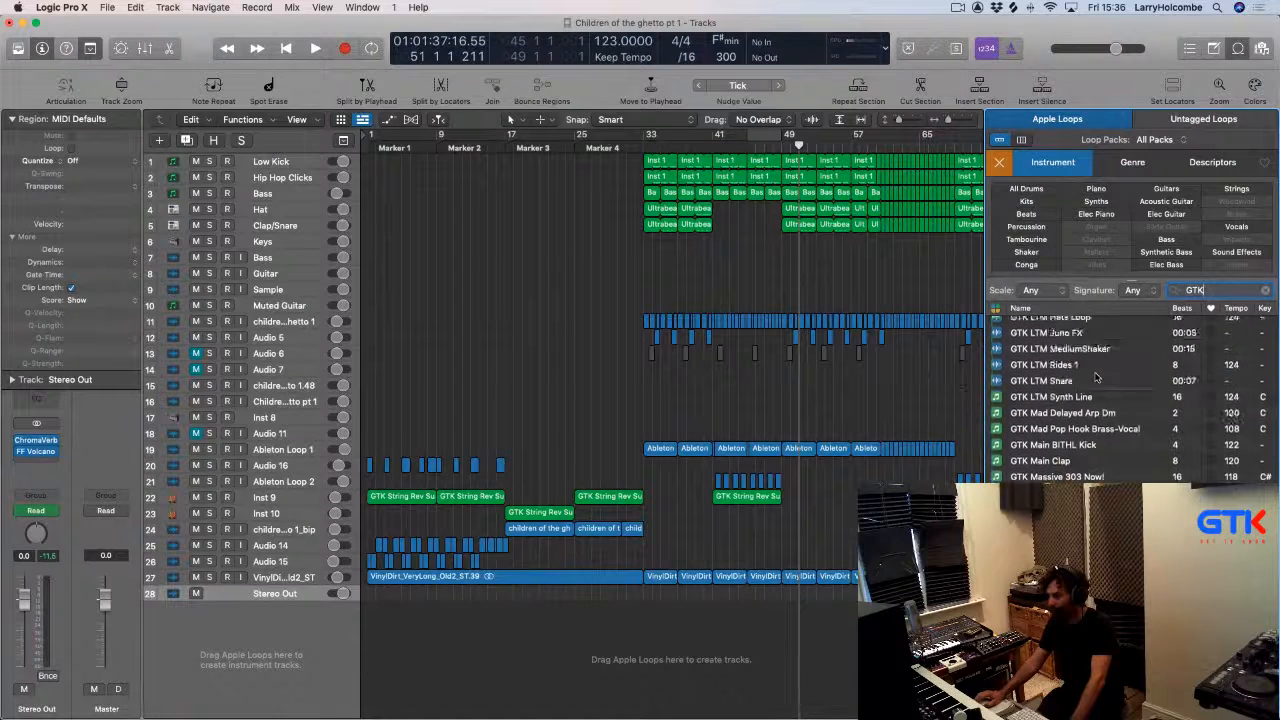
{"action": "scroll", "coordinate": [1097, 377], "scroll_direction": "up", "scroll_amount": 5}
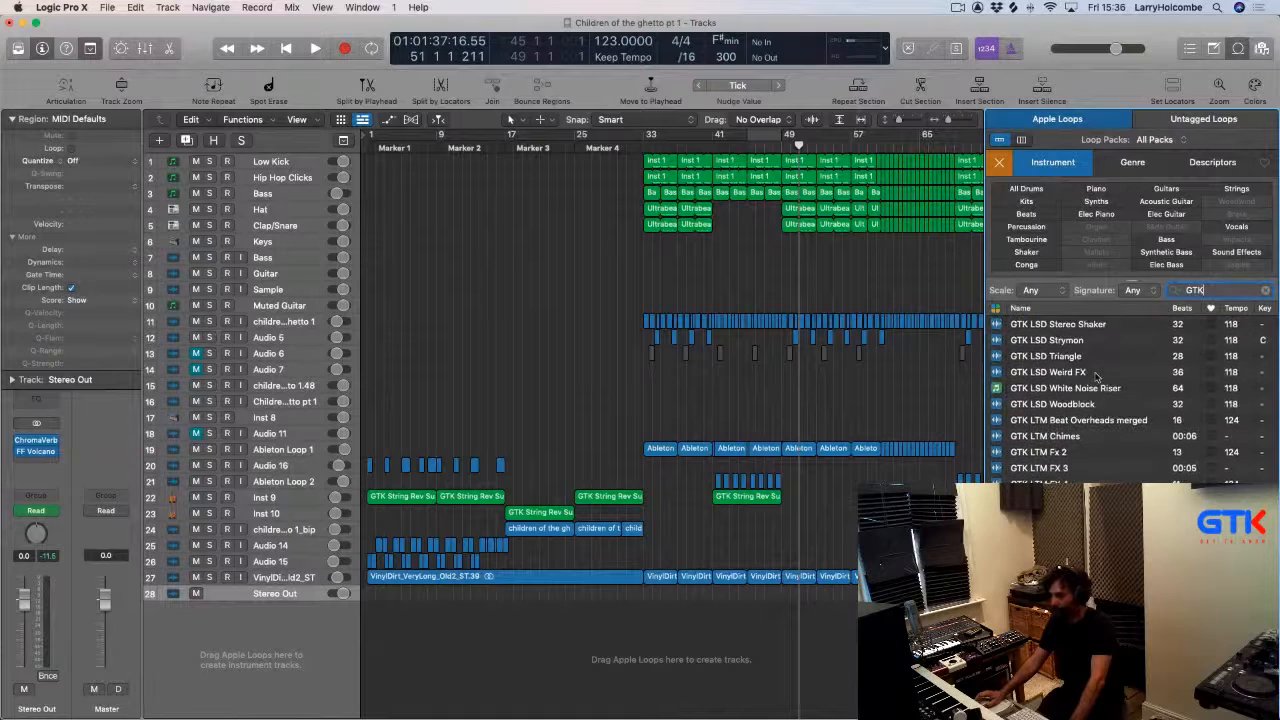
{"action": "scroll", "coordinate": [1097, 376], "scroll_direction": "up", "scroll_amount": 15}
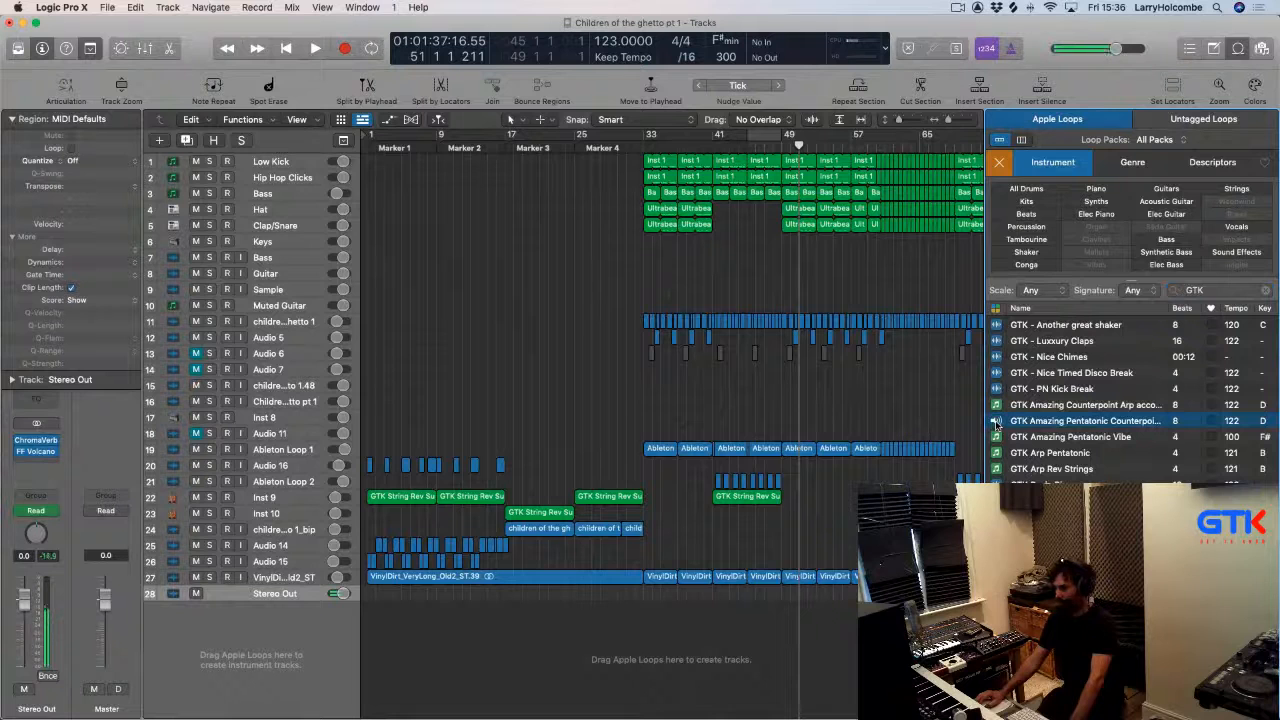
Add the GTK Amazing Pentatonic Counterpoint loop as a new track at bar 33 and set a cycle from bar 33 to 41.
{"action": "left_click_drag", "start_coordinate": [1085, 420], "coordinate": [642, 638]}
{"action": "left_click_drag", "start_coordinate": [633, 149], "coordinate": [709, 140]}
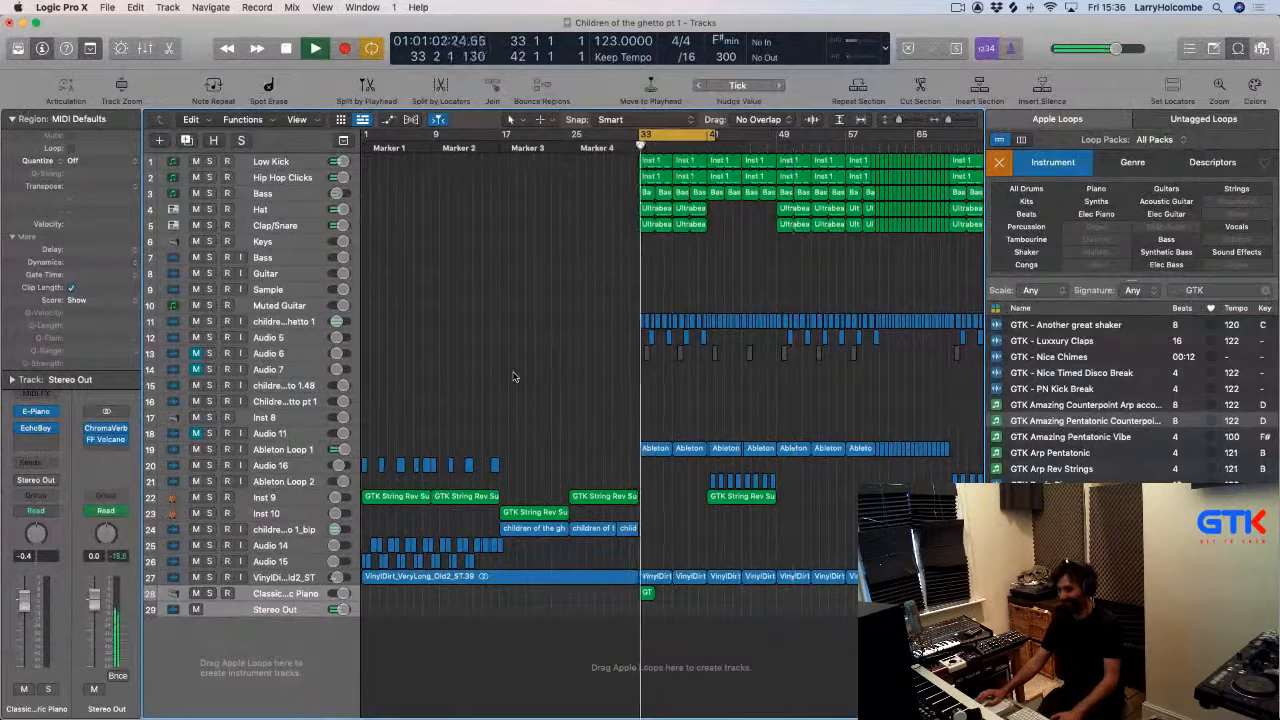
Open the loop region in the Piano Roll, select all its notes and scale-quantize them to F# Minor Pentatonic.
{"action": "left_click", "coordinate": [436, 529]}
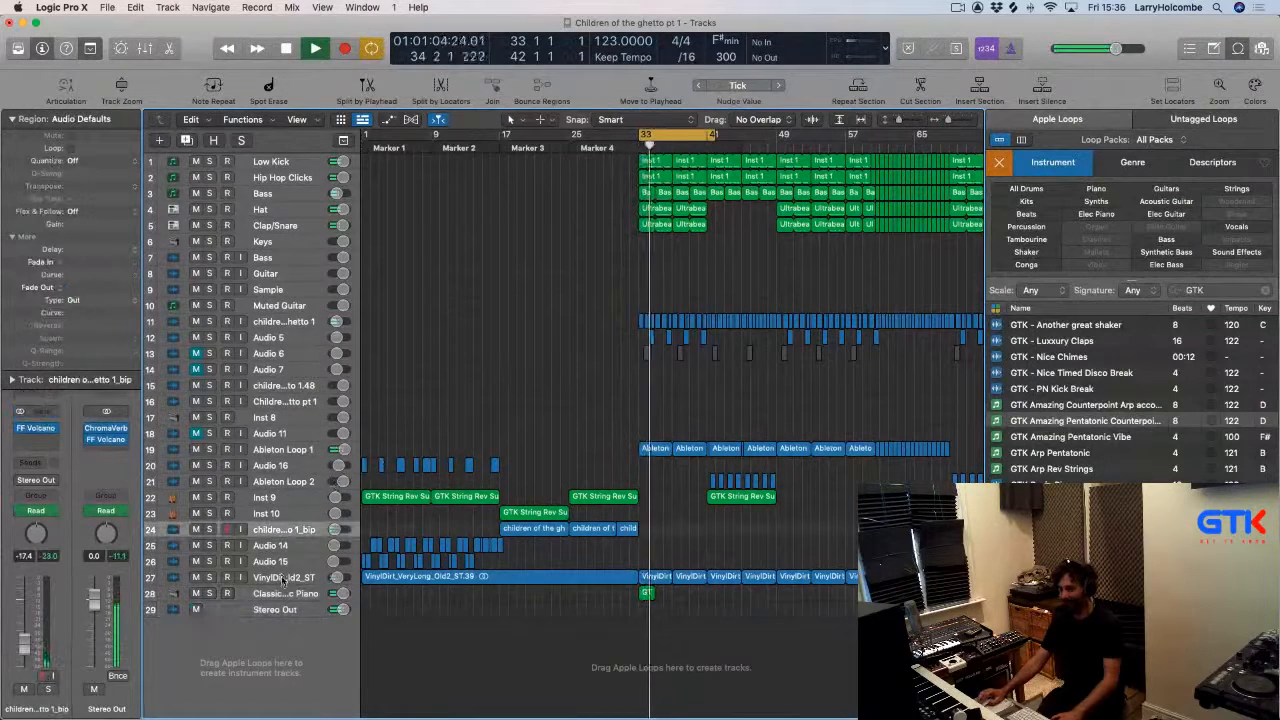
{"action": "double_click", "coordinate": [646, 592]}
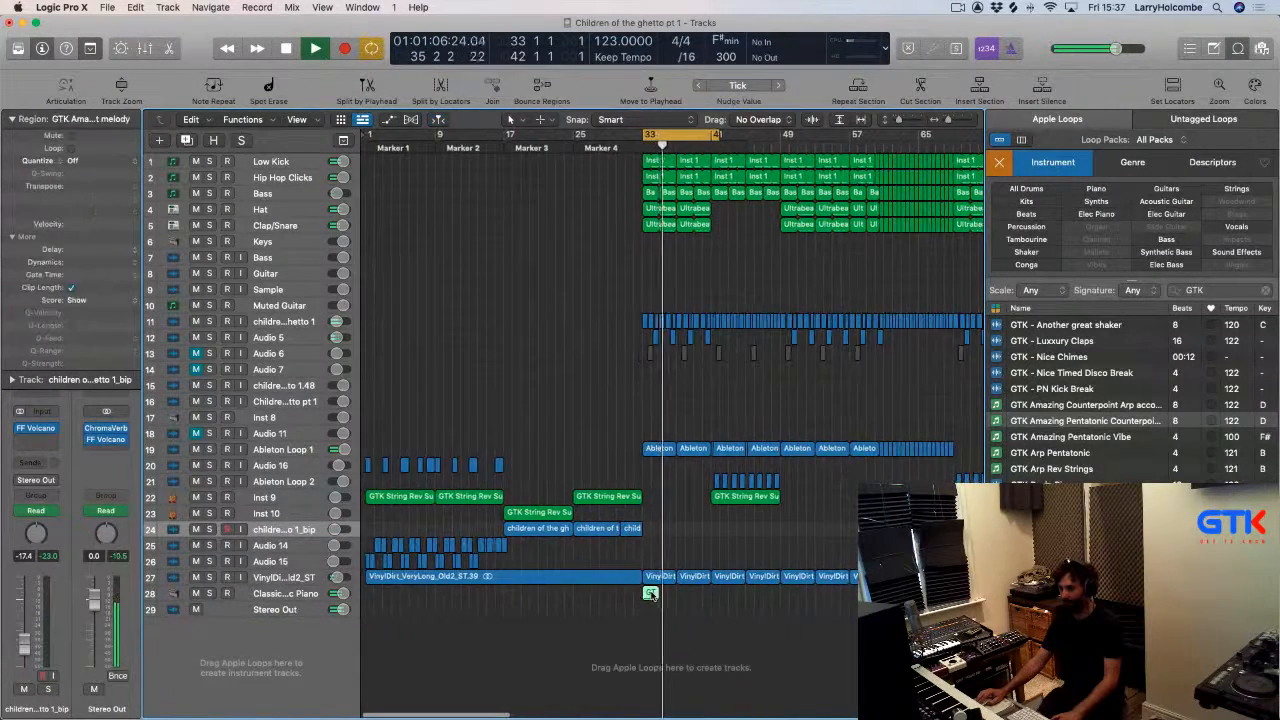
{"action": "key", "text": "space"}
{"action": "left_click_drag", "start_coordinate": [365, 535], "coordinate": [506, 704]}
{"action": "scroll", "coordinate": [402, 477], "scroll_direction": "left", "scroll_amount": 2}
{"action": "left_click_drag", "start_coordinate": [368, 444], "coordinate": [600, 624]}
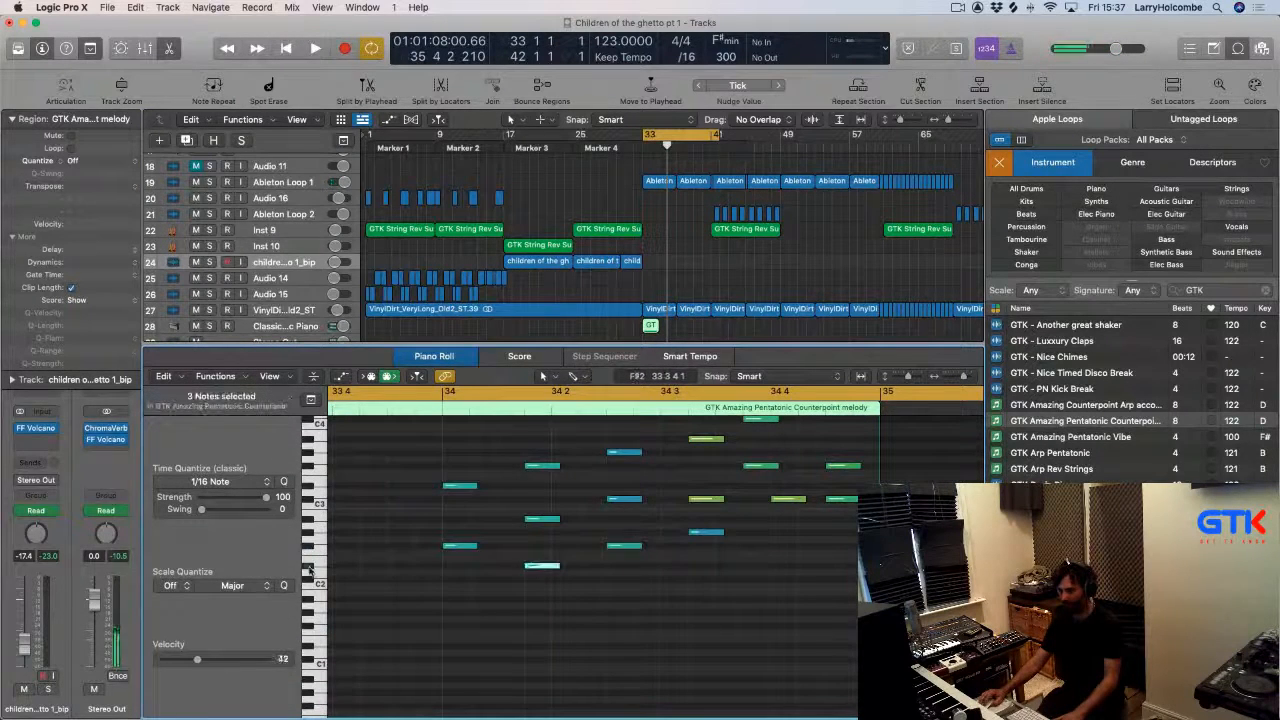
{"action": "scroll", "coordinate": [502, 494], "scroll_direction": "up", "scroll_amount": 2}
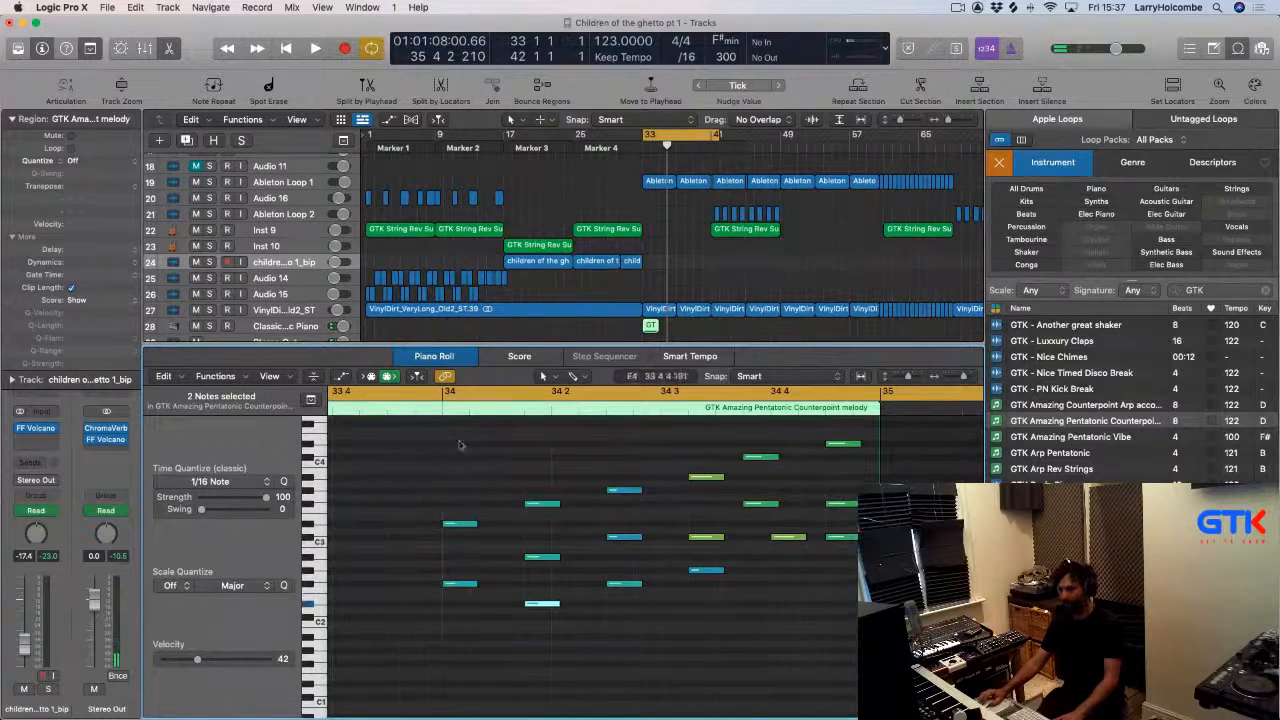
{"action": "key", "text": "super+a"}
{"action": "left_click", "coordinate": [172, 586]}
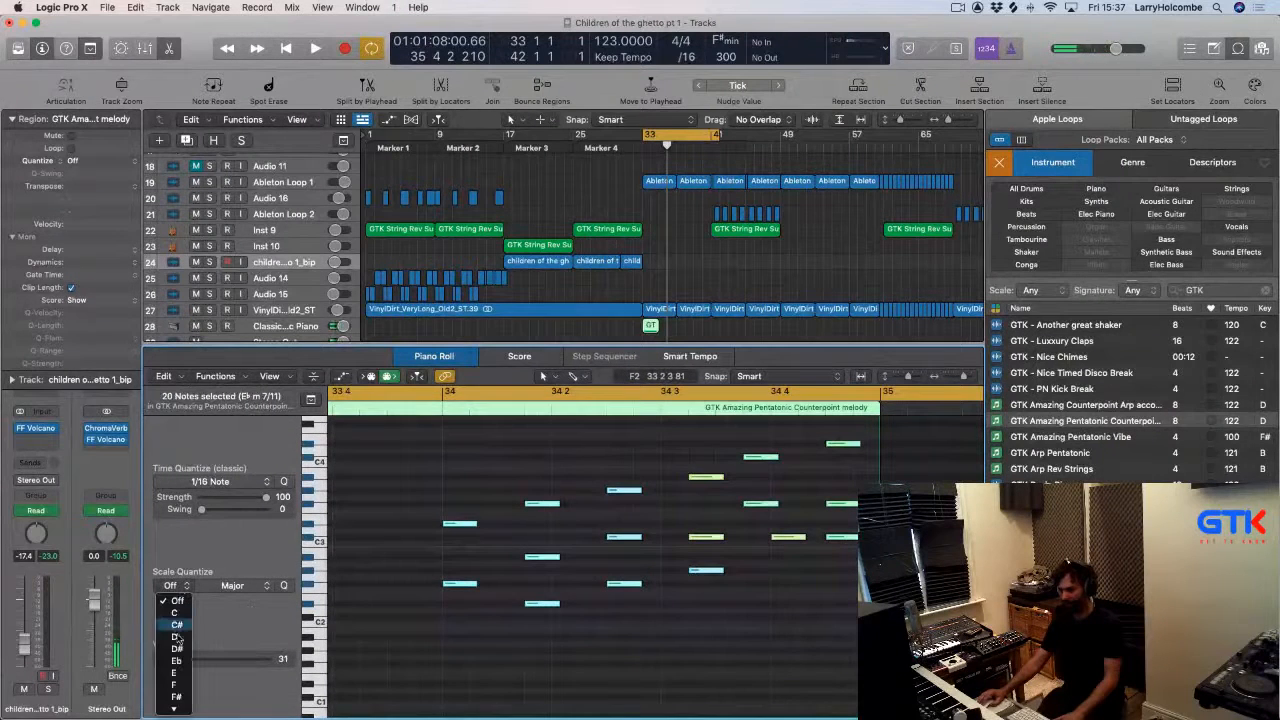
{"action": "scroll", "coordinate": [187, 692], "scroll_direction": "down", "scroll_amount": 3}
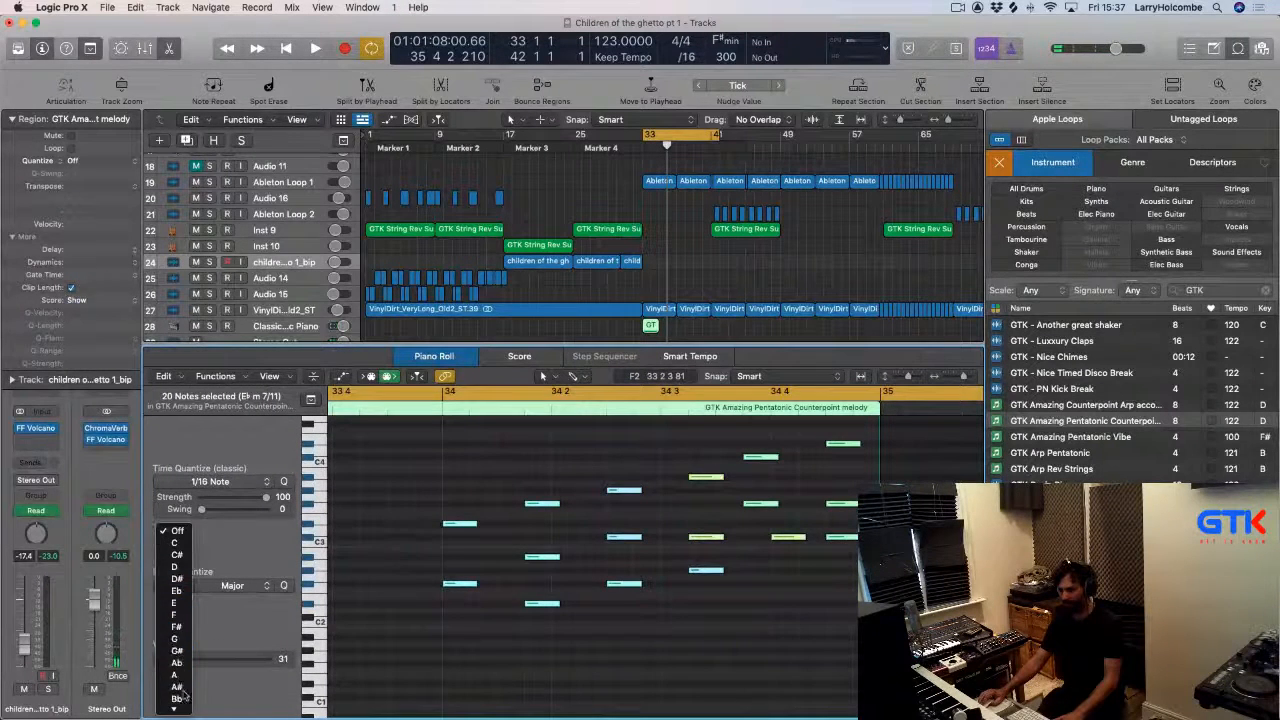
{"action": "left_click", "coordinate": [178, 627]}
{"action": "left_click", "coordinate": [246, 586]}
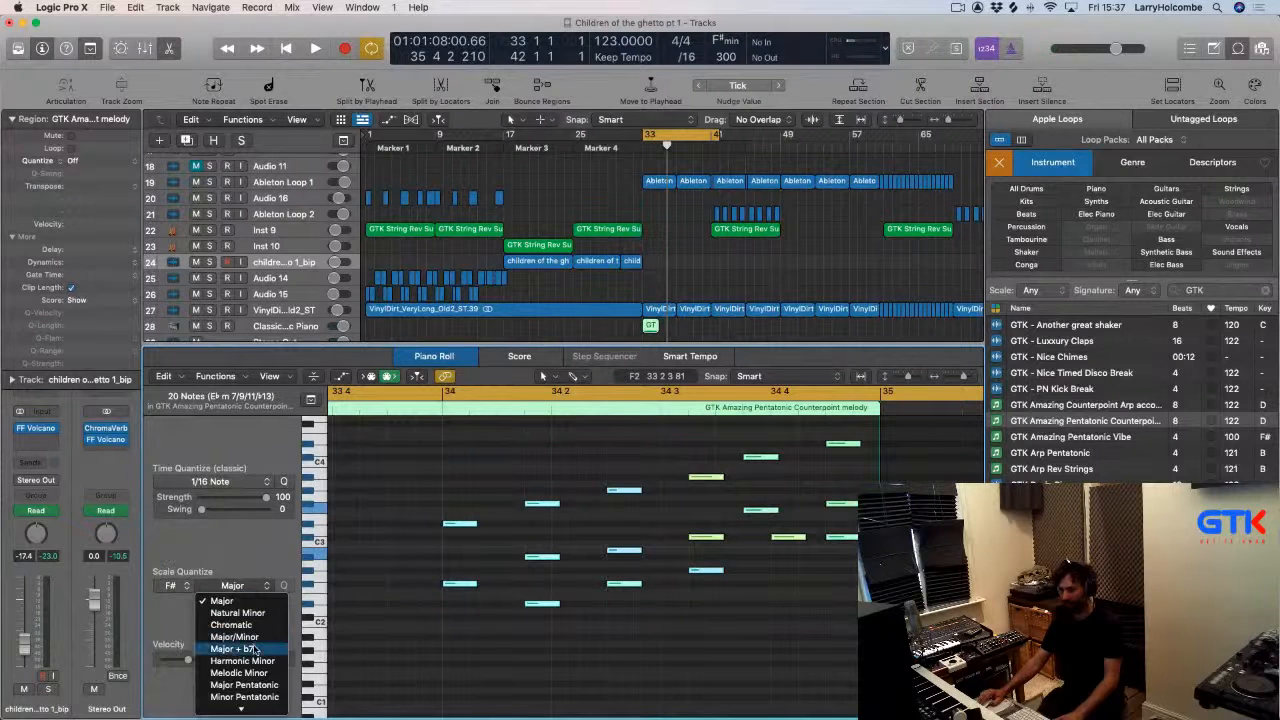
{"action": "scroll", "coordinate": [255, 650], "scroll_direction": "down", "scroll_amount": 3}
{"action": "left_click", "coordinate": [242, 599]}
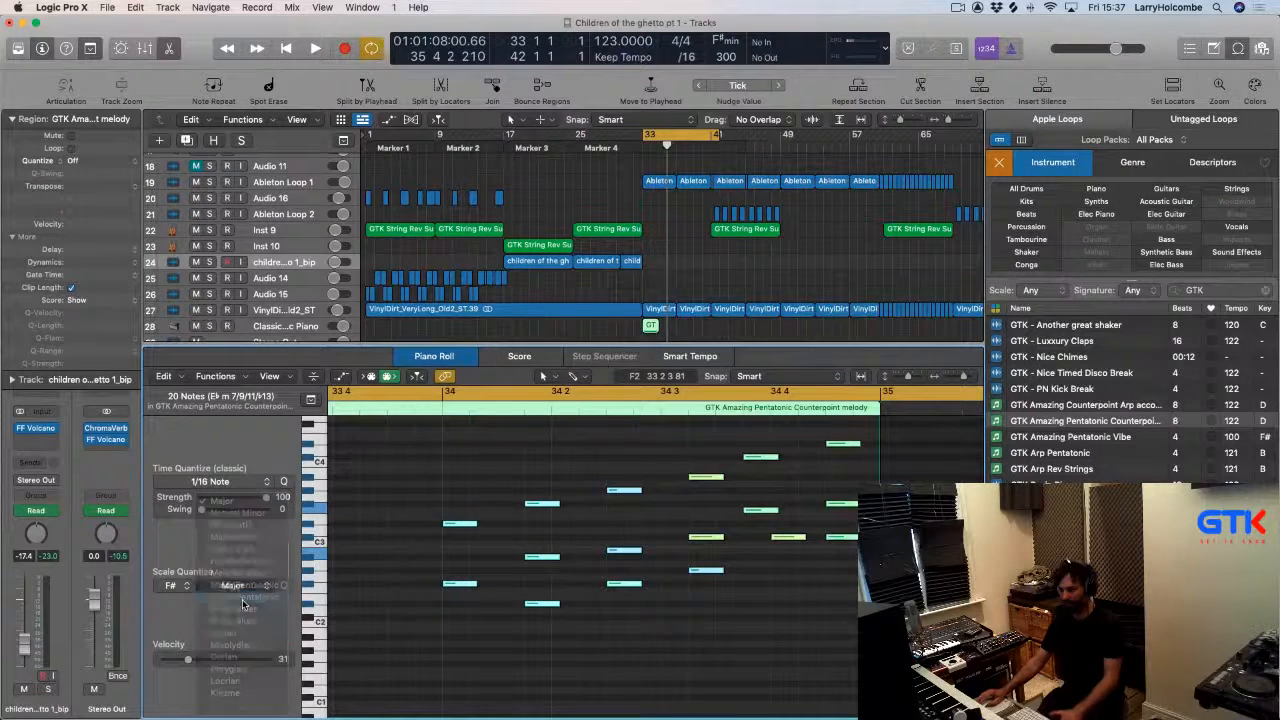
{"action": "key", "text": "space"}
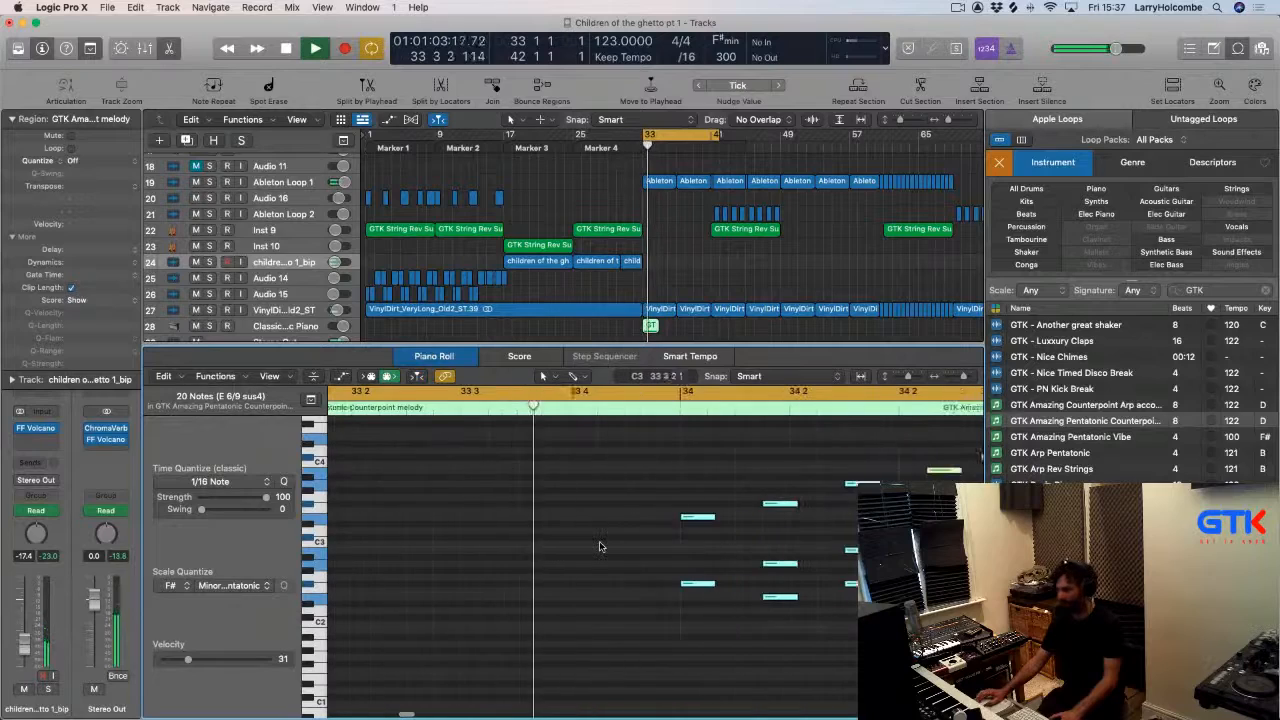
Close the Piano Roll and delete the pentatonic counterpoint region from the Classic Electric Piano track.
{"action": "key", "text": "p"}
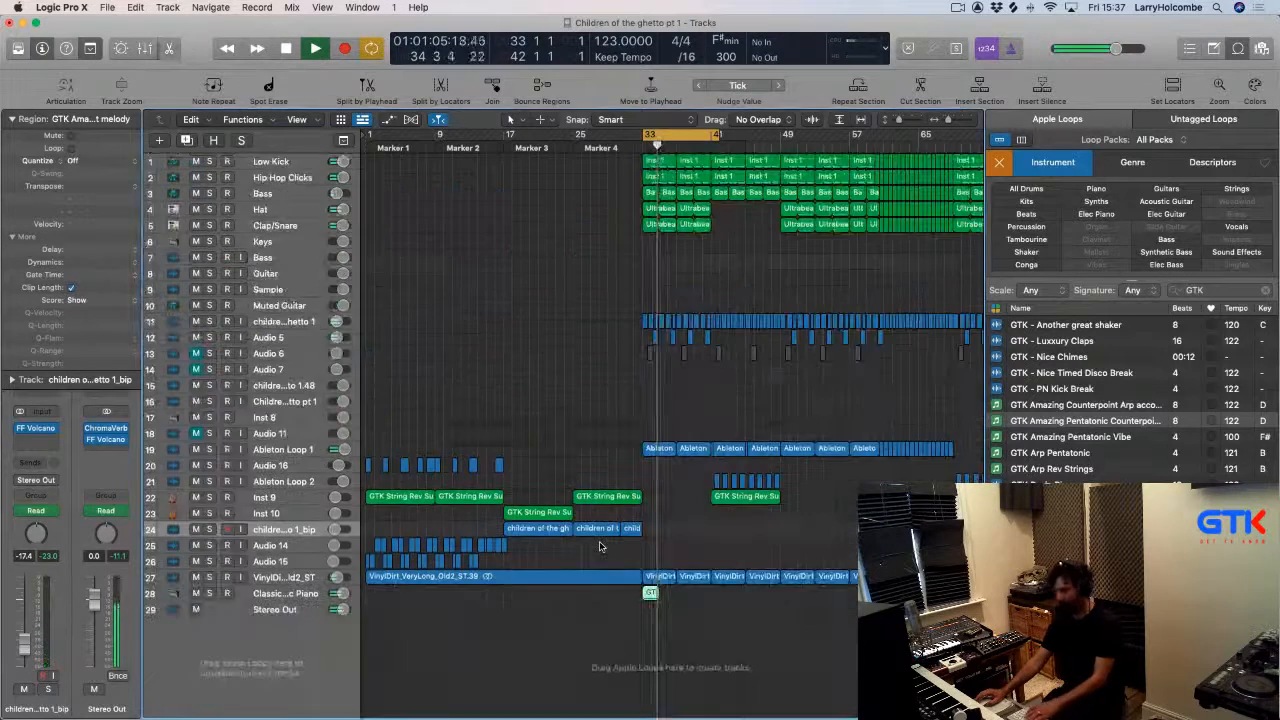
{"action": "left_click_drag", "start_coordinate": [603, 549], "coordinate": [723, 639]}
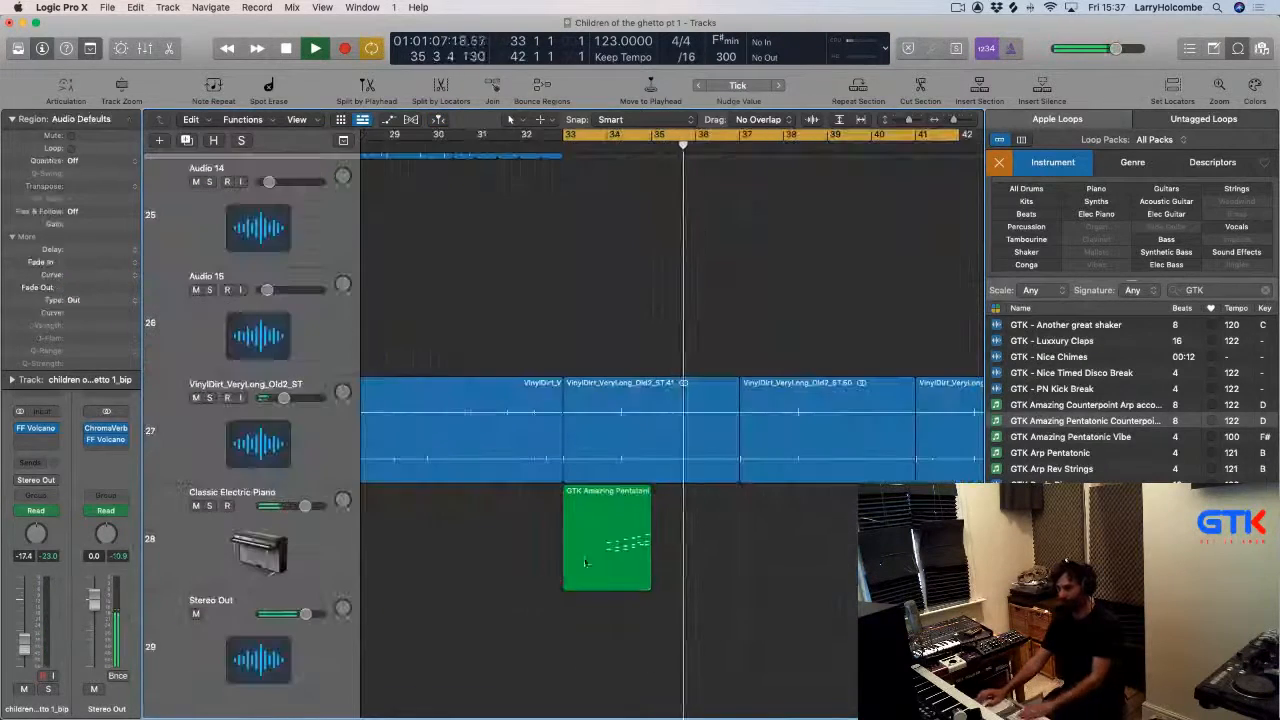
{"action": "left_click", "coordinate": [620, 540]}
{"action": "key", "text": "BackSpace"}
{"action": "key", "text": "space"}
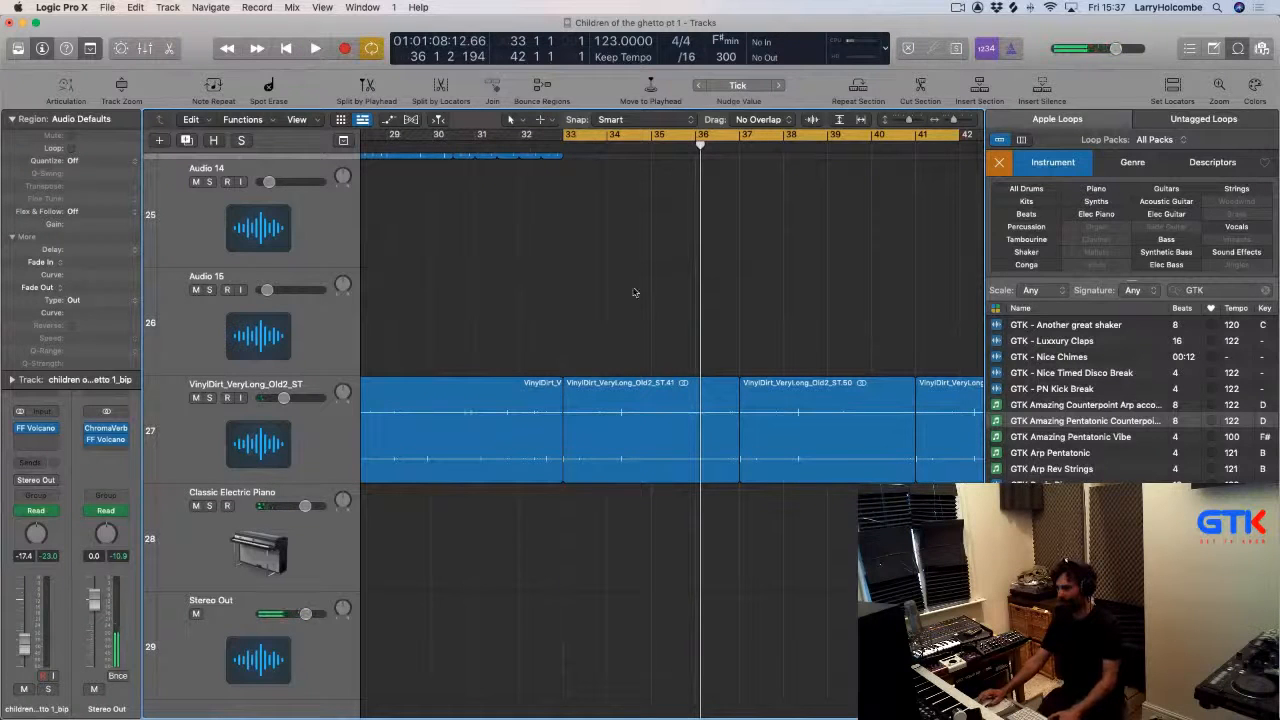
{"action": "key", "text": "space"}
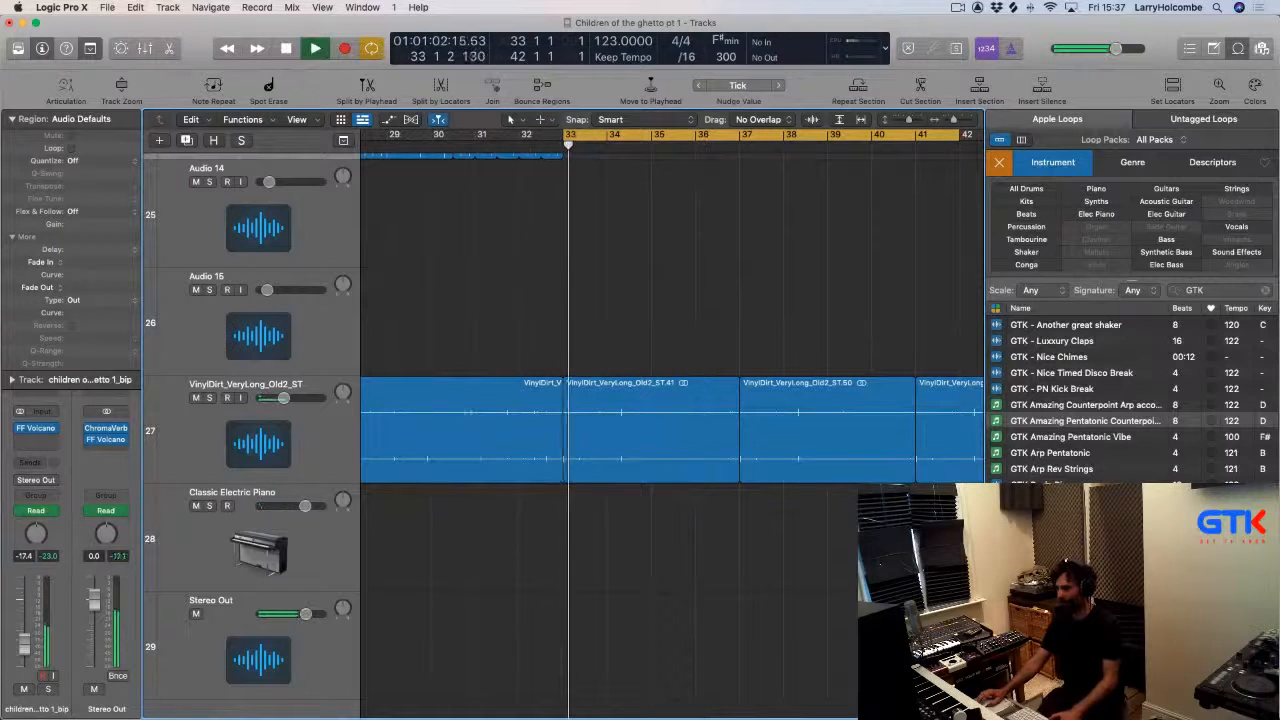
Preview several GTK arp and pentatonic loops in the loop browser.
{"action": "left_click", "coordinate": [997, 453]}
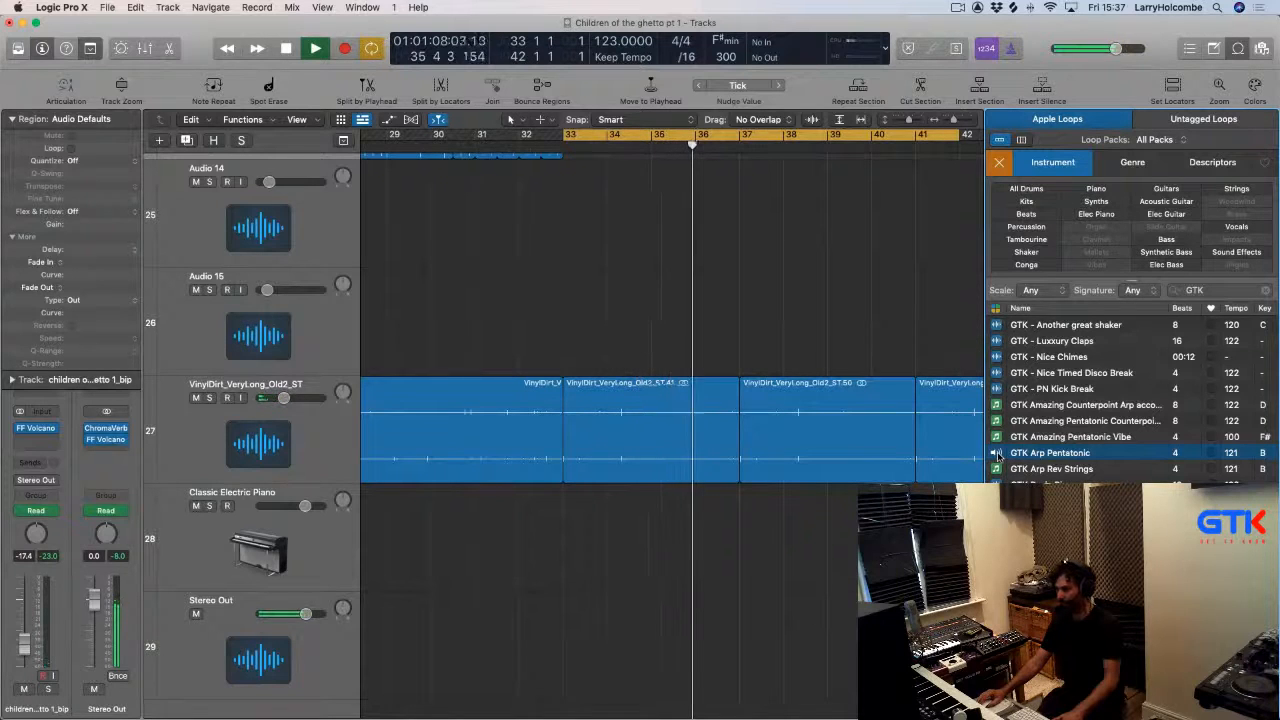
{"action": "left_click", "coordinate": [997, 437]}
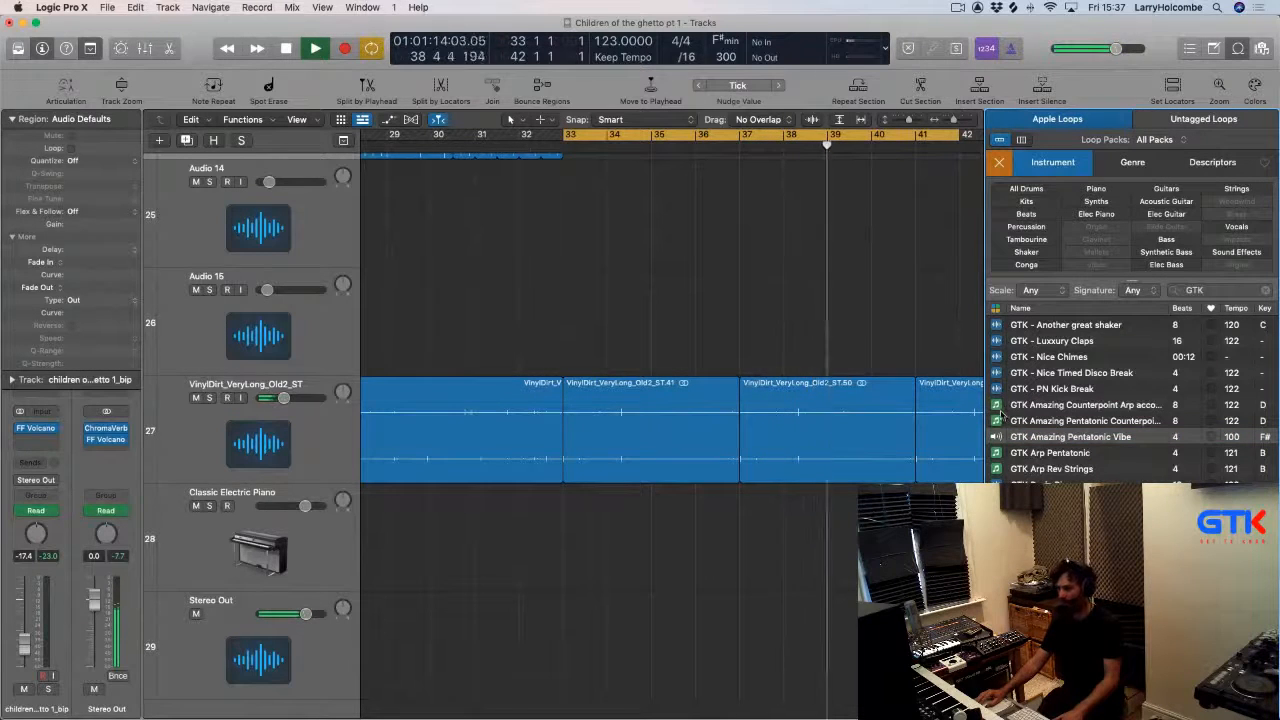
{"action": "left_click", "coordinate": [1004, 406]}
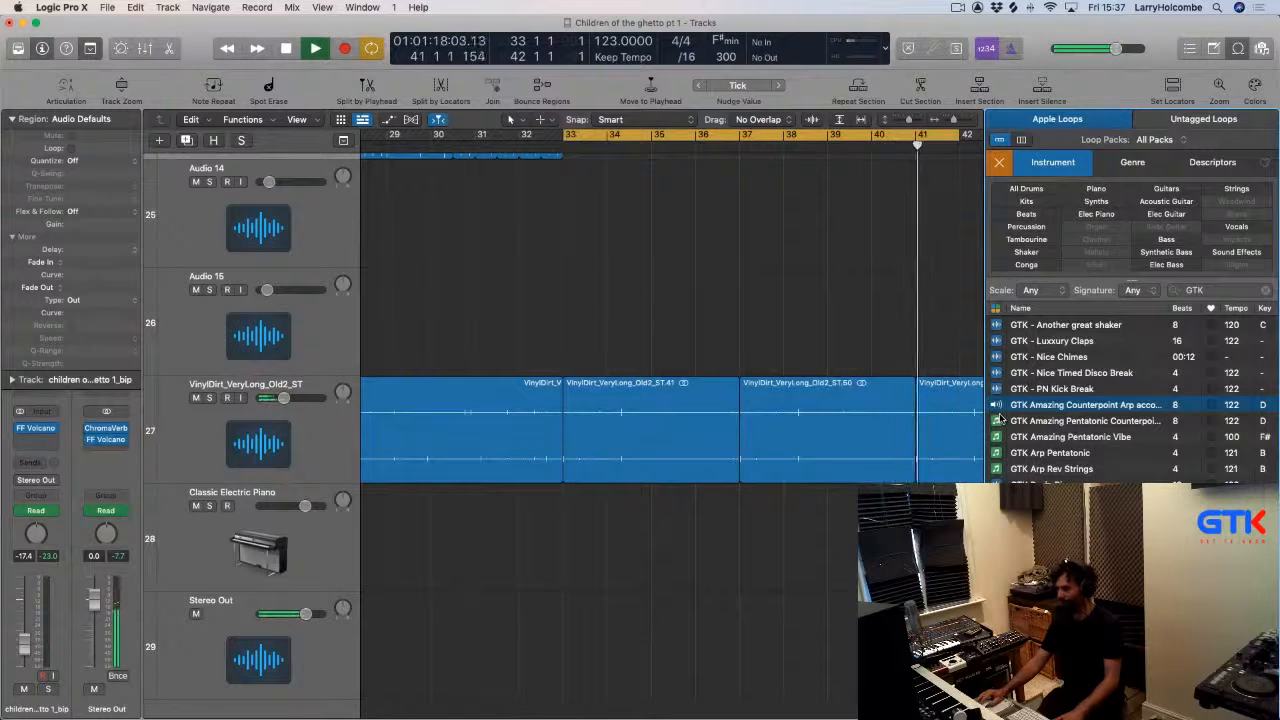
{"action": "left_click", "coordinate": [996, 469]}
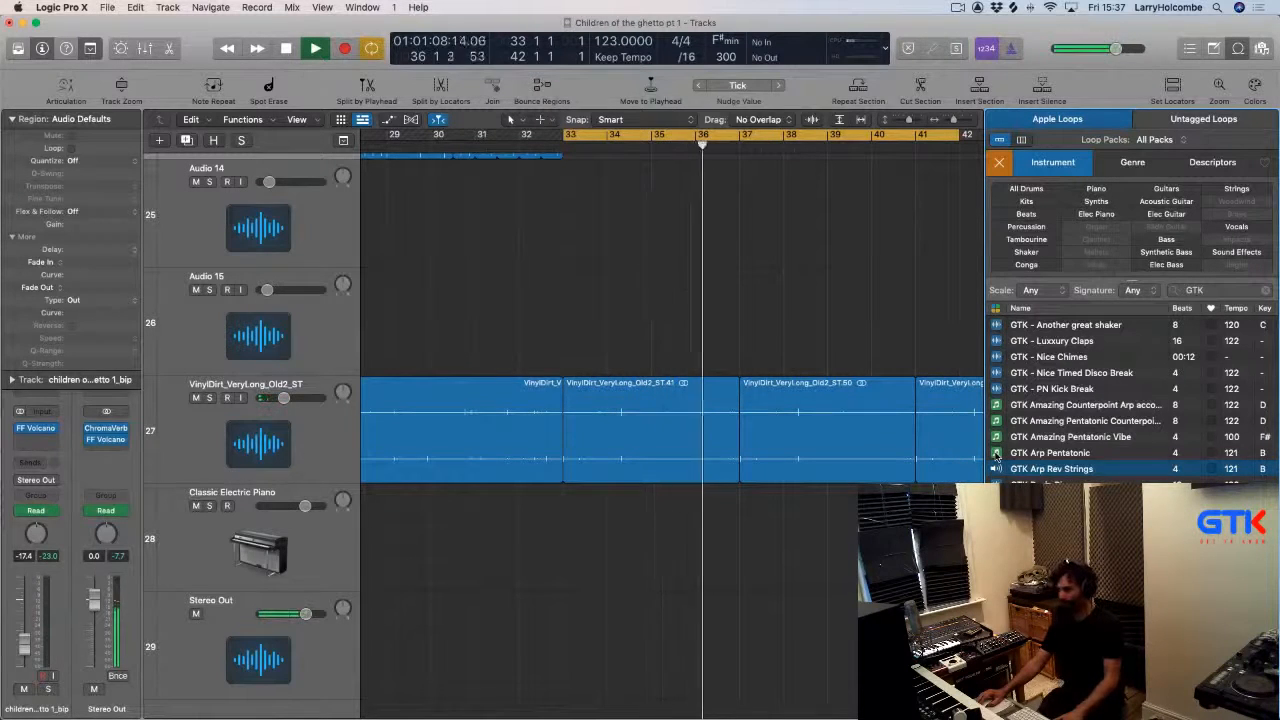
{"action": "left_click", "coordinate": [996, 454]}
{"action": "scroll", "coordinate": [1100, 400], "scroll_direction": "down", "scroll_amount": 1}
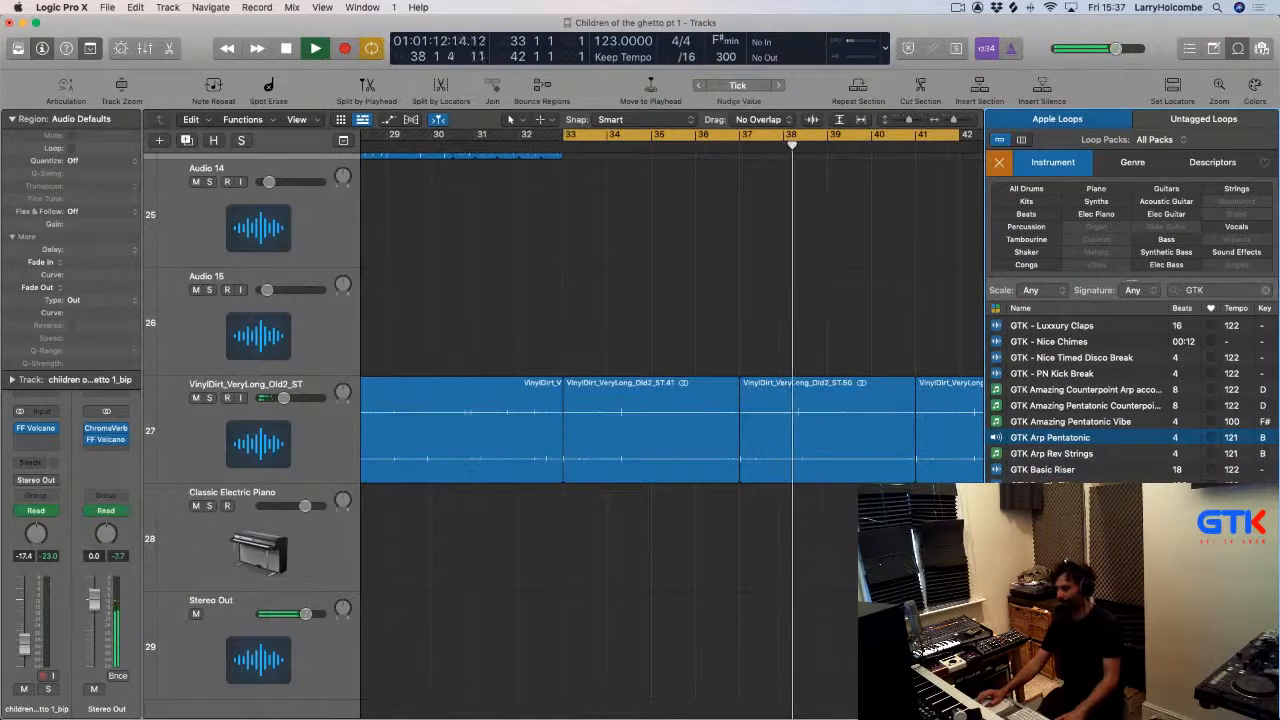
{"action": "left_click", "coordinate": [1050, 437]}
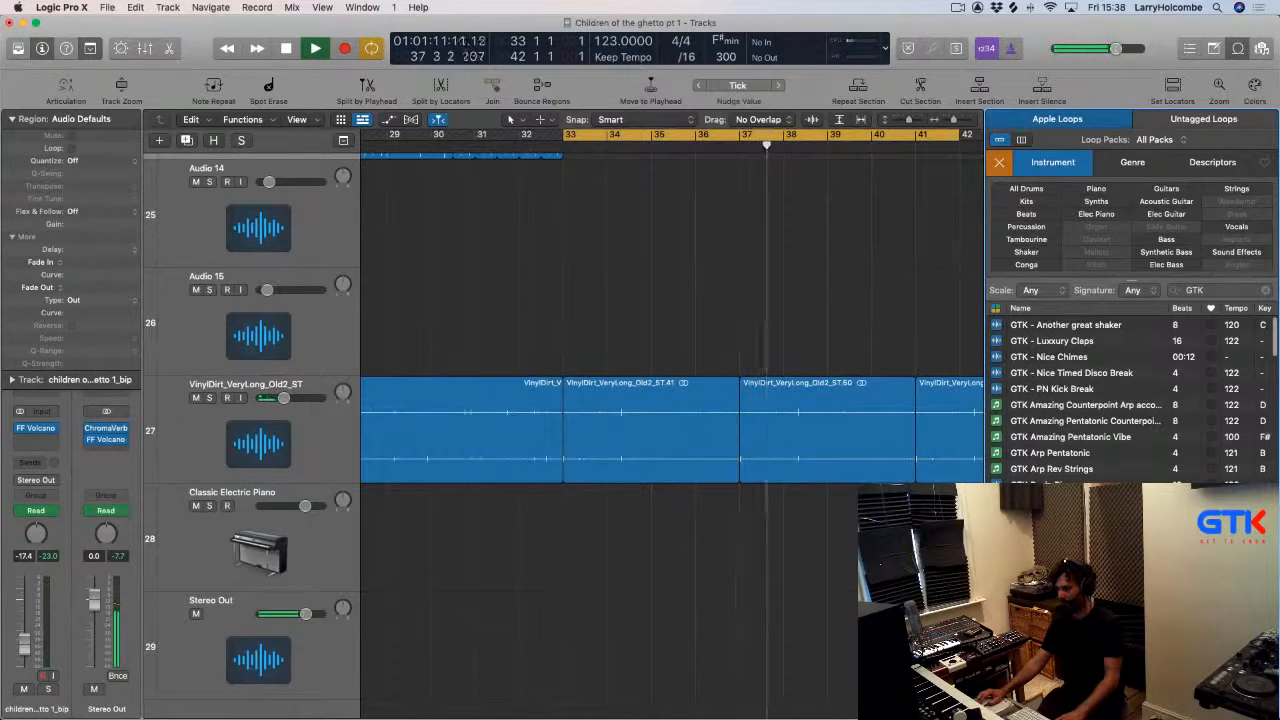
Drag the GTK Can't Slow Down loop into the arrangement as a new track starting at bar 33.
{"action": "scroll", "coordinate": [713, 578], "scroll_direction": "down", "scroll_amount": 2}
{"action": "left_click_drag", "start_coordinate": [1060, 500], "coordinate": [658, 642]}
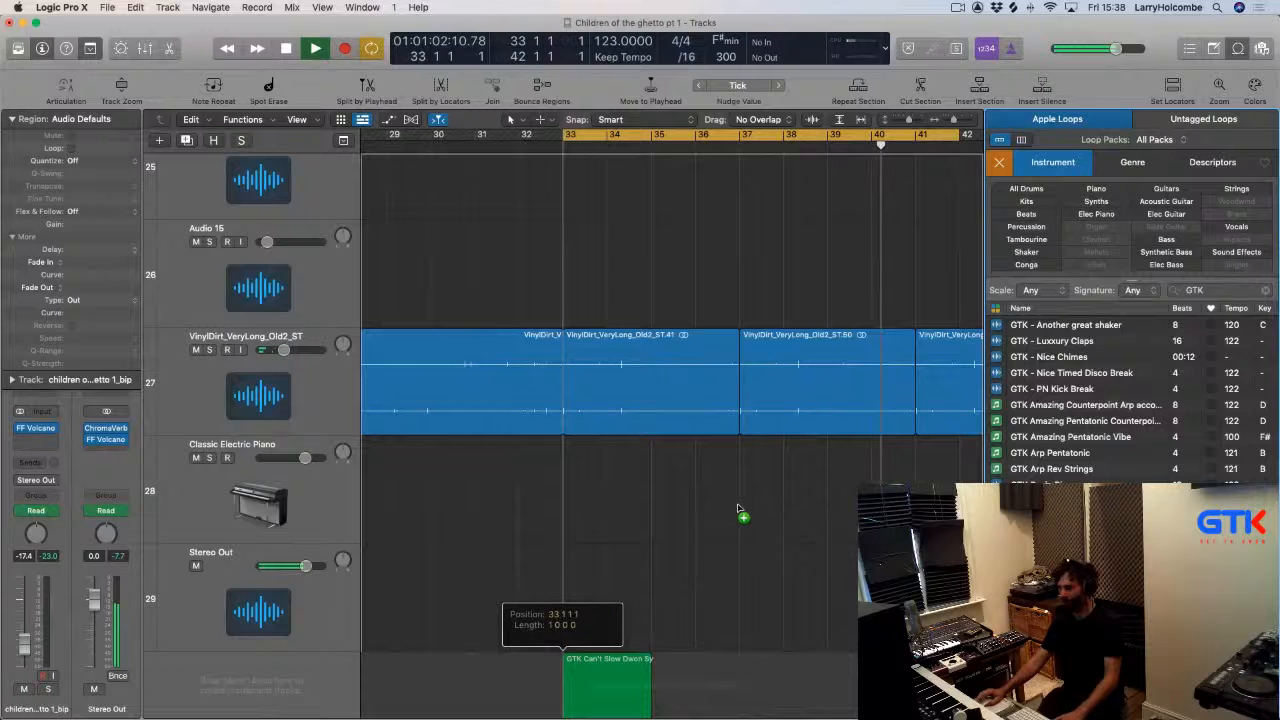
Move the GTK Can't Slow Down region to the project start, audition it, and delete it.
{"action": "key", "text": "z"}
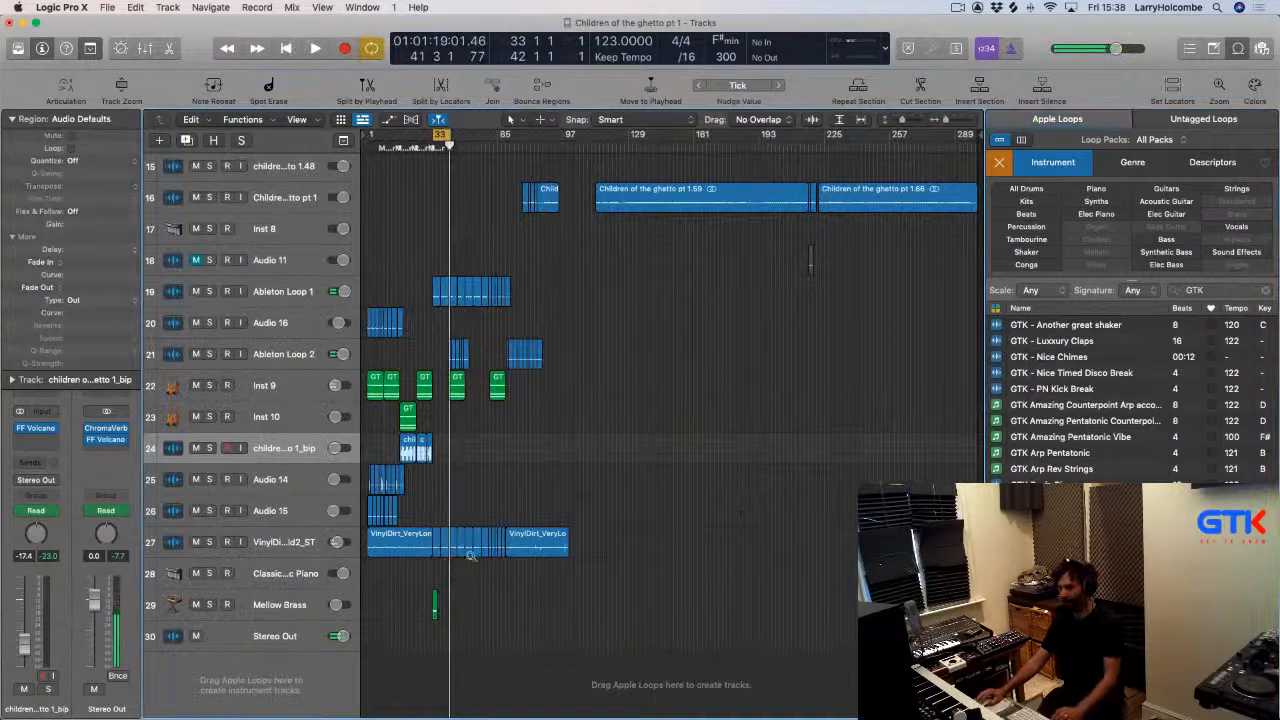
{"action": "key", "text": "z"}
{"action": "left_click_drag", "start_coordinate": [591, 487], "coordinate": [376, 487]}
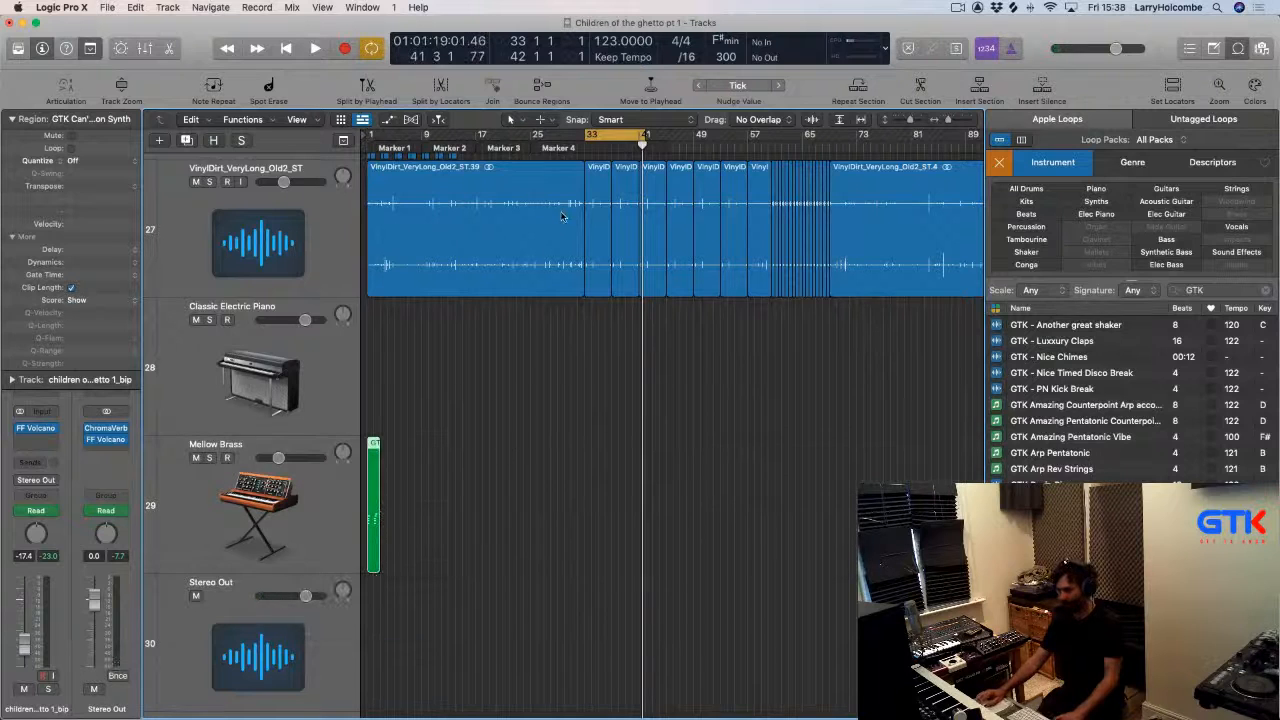
{"action": "key", "text": "Return"}
{"action": "key", "text": "space"}
{"action": "key", "text": "super+Right"}
{"action": "key", "text": "super+Right"}
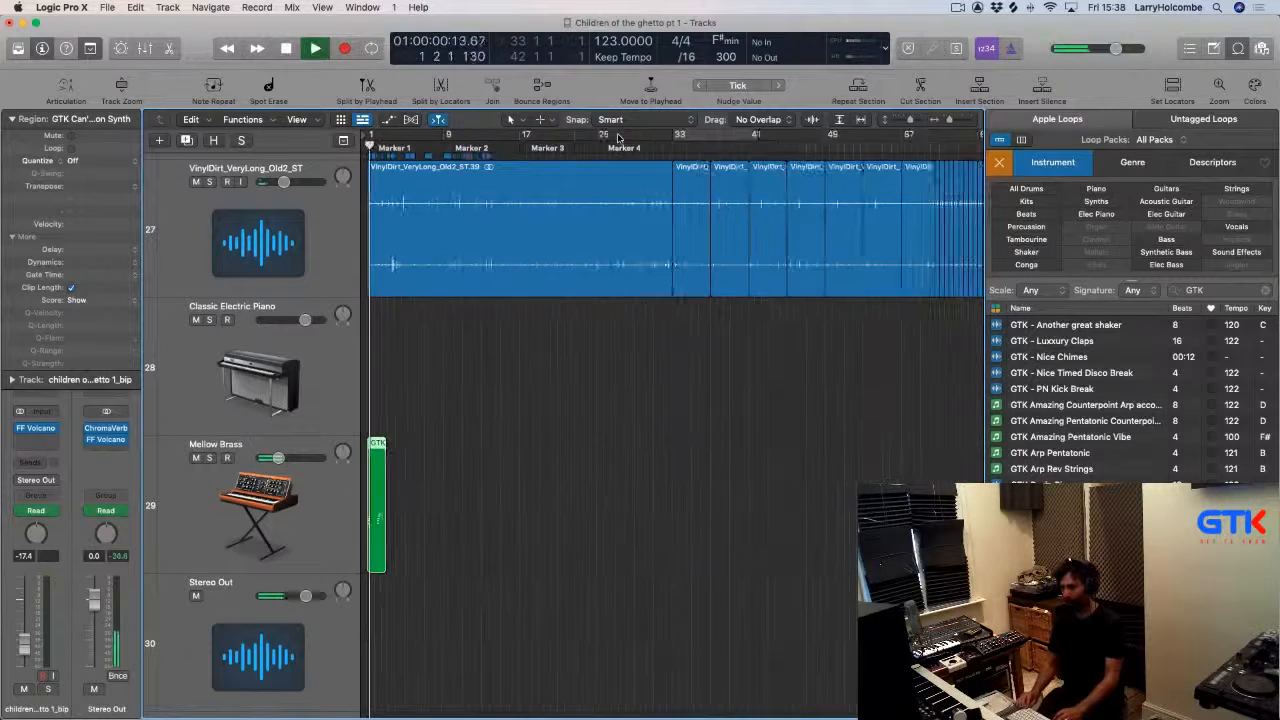
{"action": "left_click", "coordinate": [592, 370]}
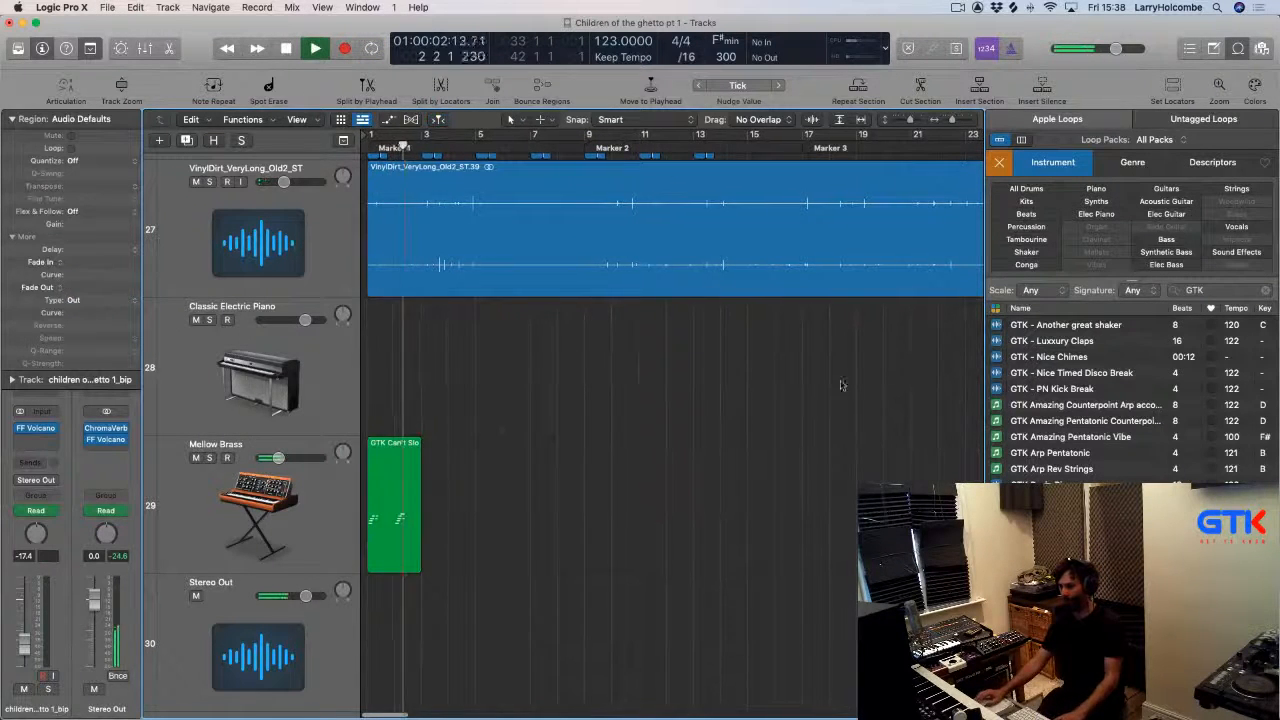
{"action": "left_click", "coordinate": [394, 500]}
{"action": "key", "text": "Delete"}
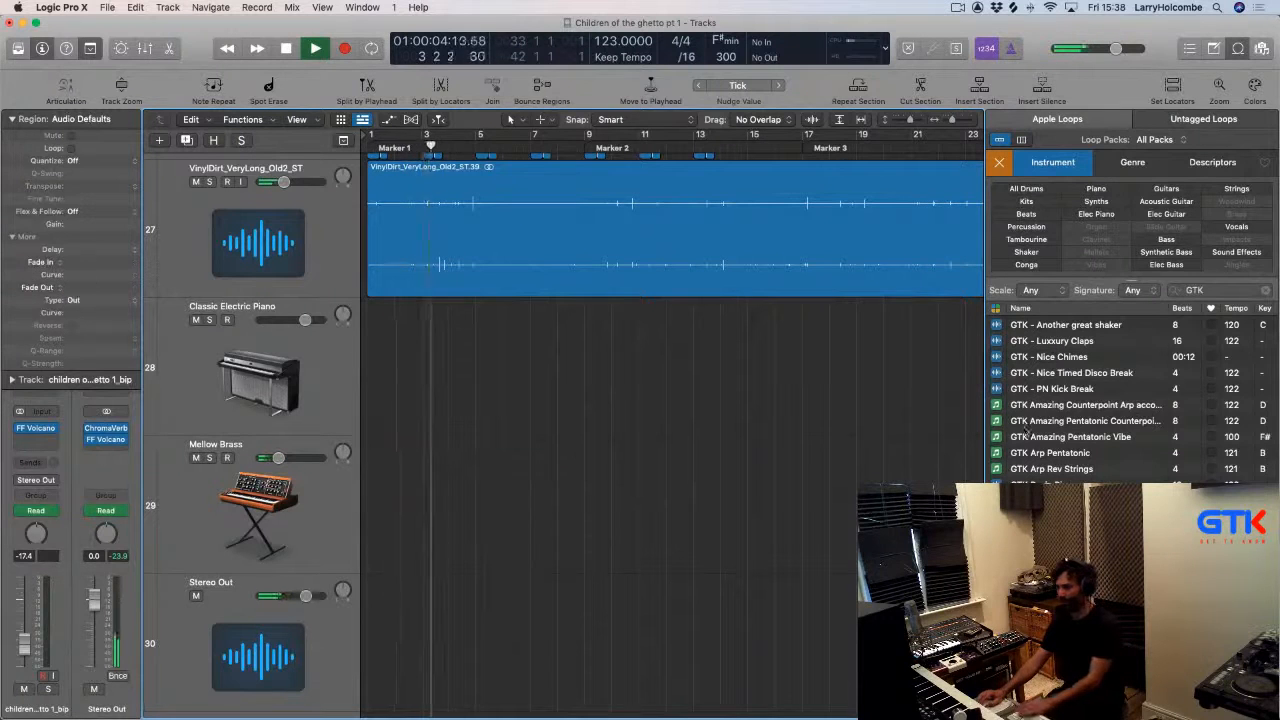
Add the GTK Arp Pentatonic loop at bar 1 as a new track.
{"action": "key", "text": "space"}
{"action": "left_click", "coordinate": [997, 453]}
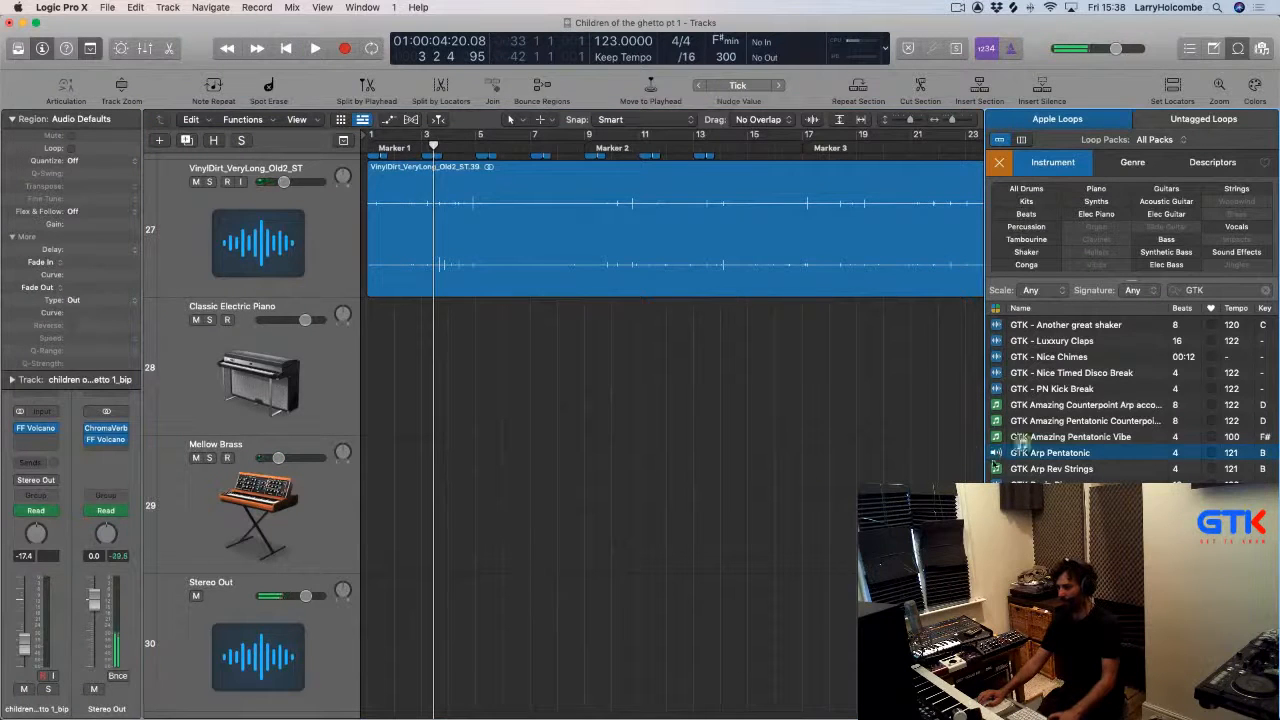
{"action": "left_click_drag", "start_coordinate": [1020, 450], "coordinate": [373, 515]}
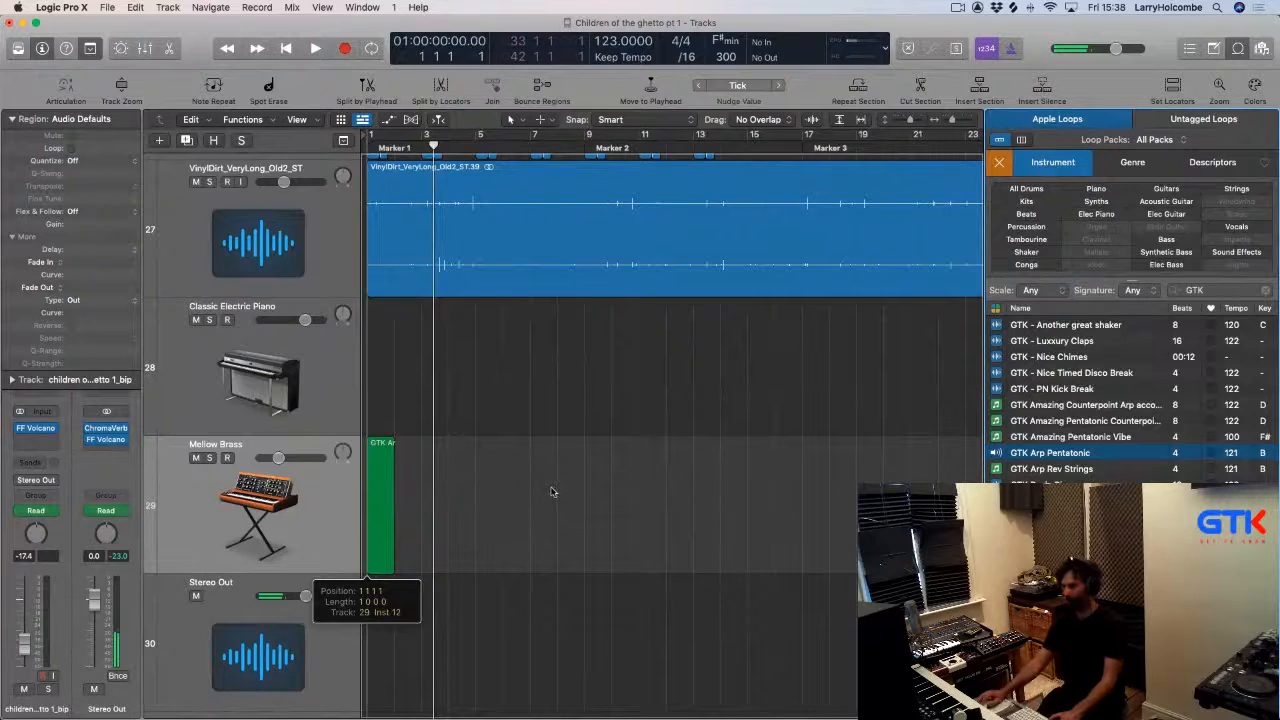
{"action": "key", "text": "super+Tab"}
{"action": "key", "text": "super+Tab"}
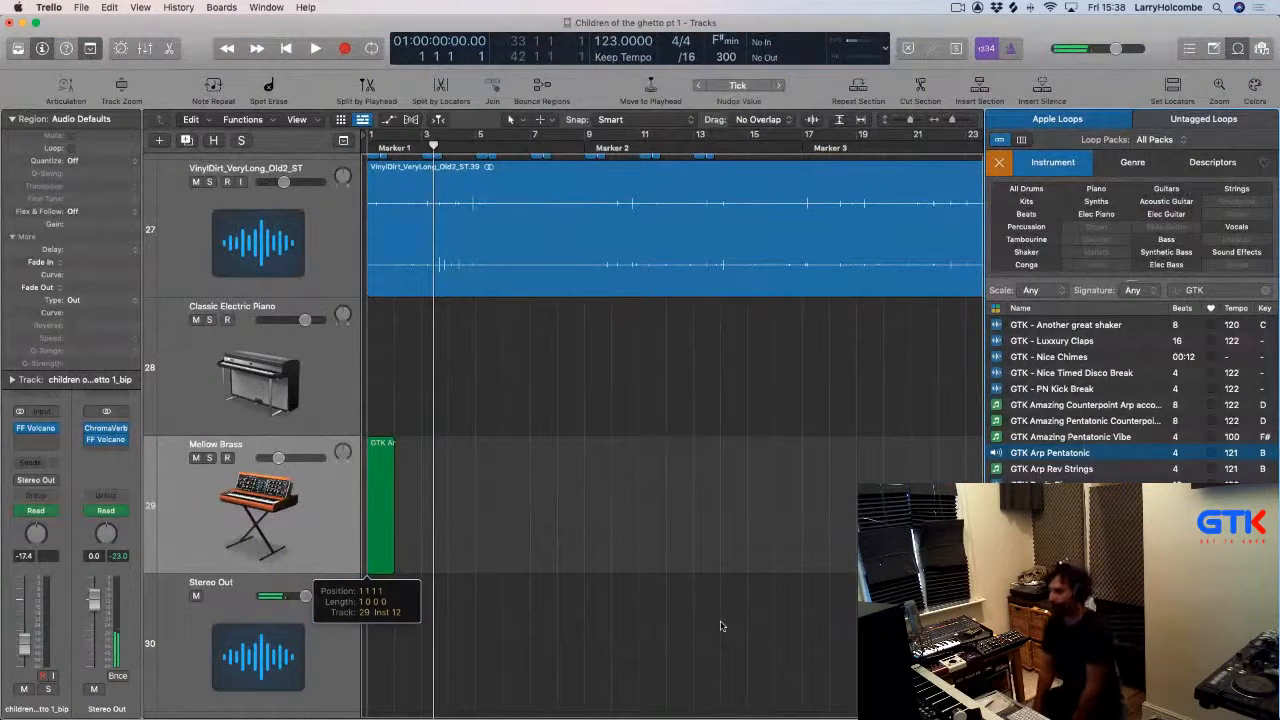
{"action": "key", "text": "Return"}
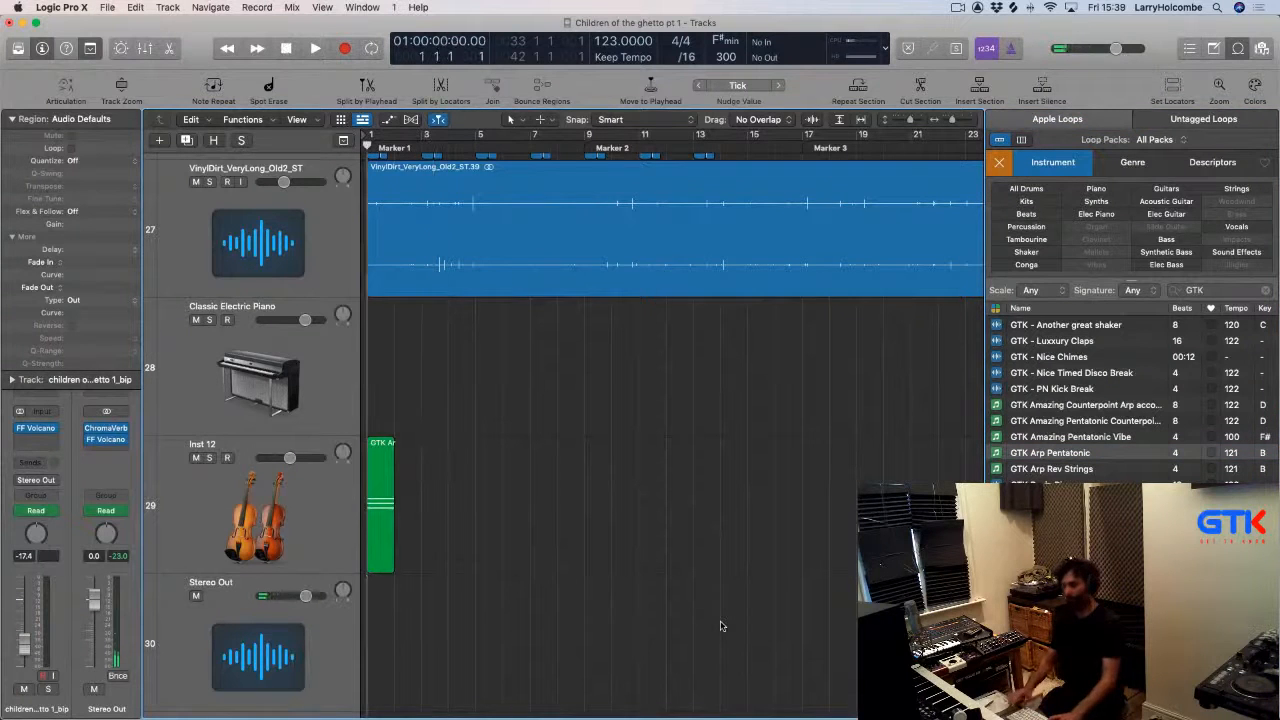
Set a cycle range from bar 1 to bar 5 and play the arp loop.
{"action": "left_click_drag", "start_coordinate": [370, 136], "coordinate": [475, 136]}
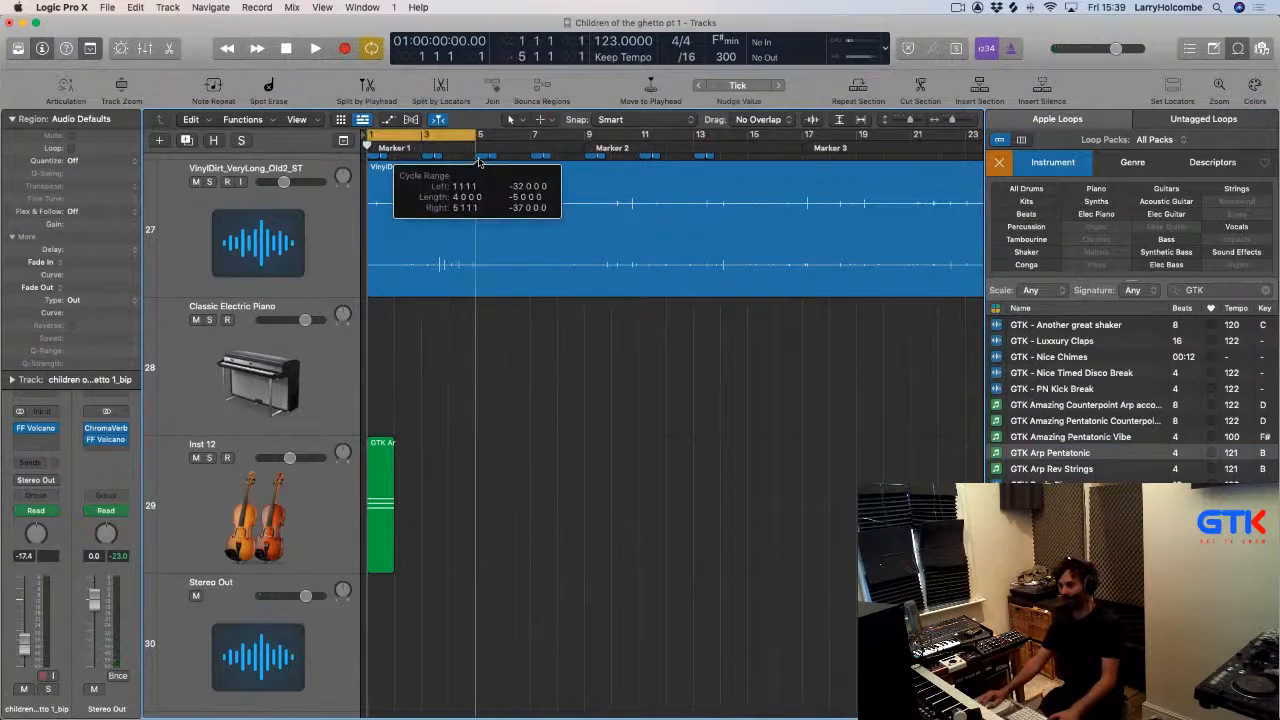
{"action": "key", "text": "space"}
{"action": "left_click", "coordinate": [379, 455]}
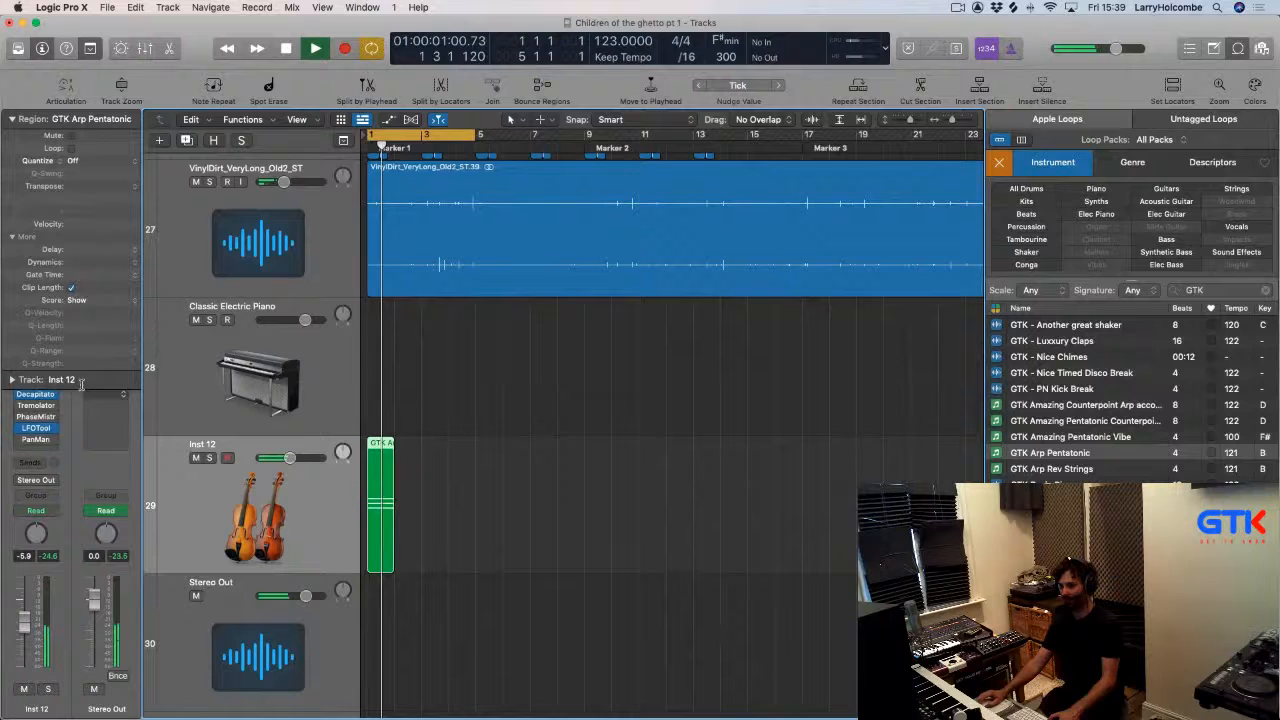
{"action": "left_click", "coordinate": [12, 119]}
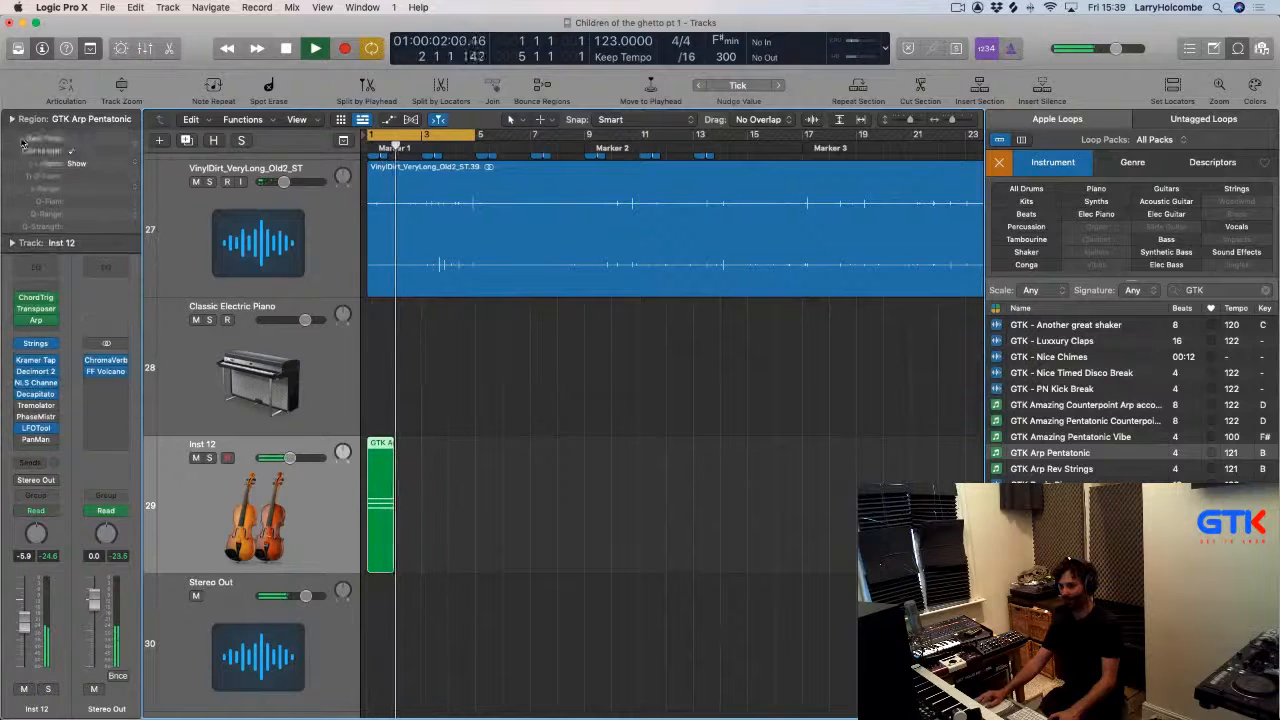
Insert a stereo EchoBoy plug-in on the Inst 12 track.
{"action": "left_click", "coordinate": [40, 452]}
{"action": "mouse_move", "coordinate": [65, 497]}
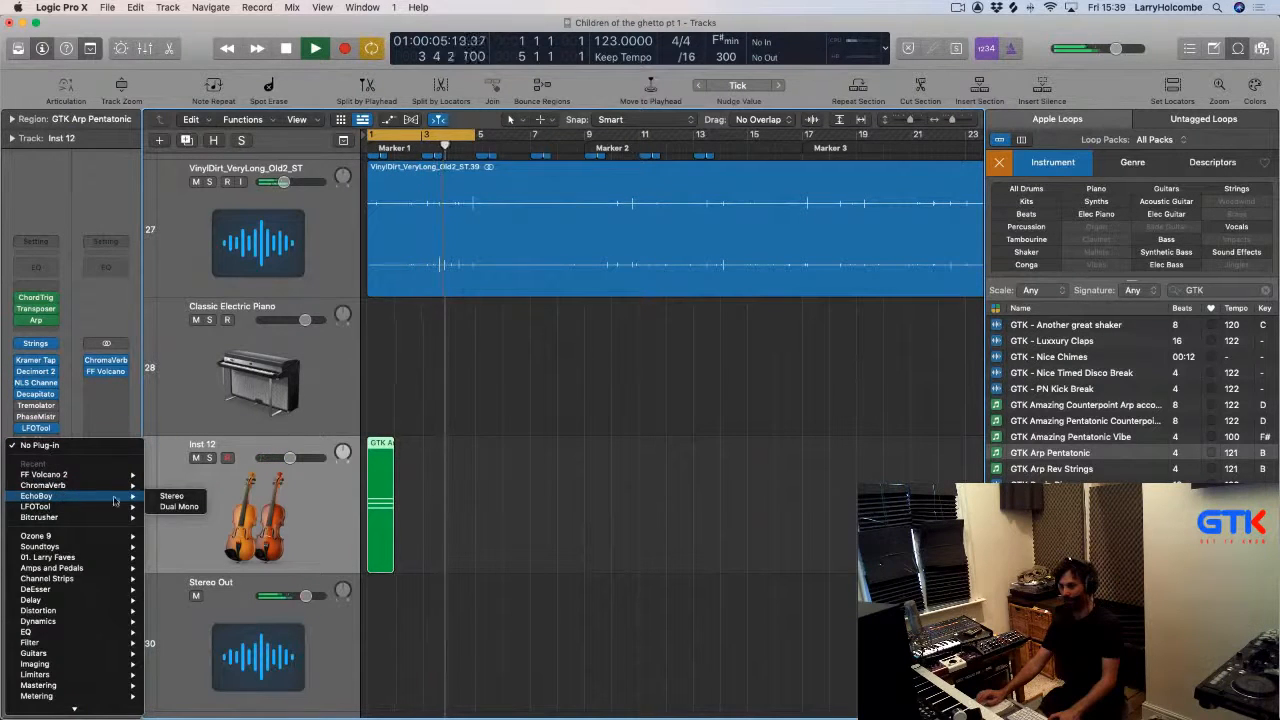
{"action": "left_click", "coordinate": [173, 497]}
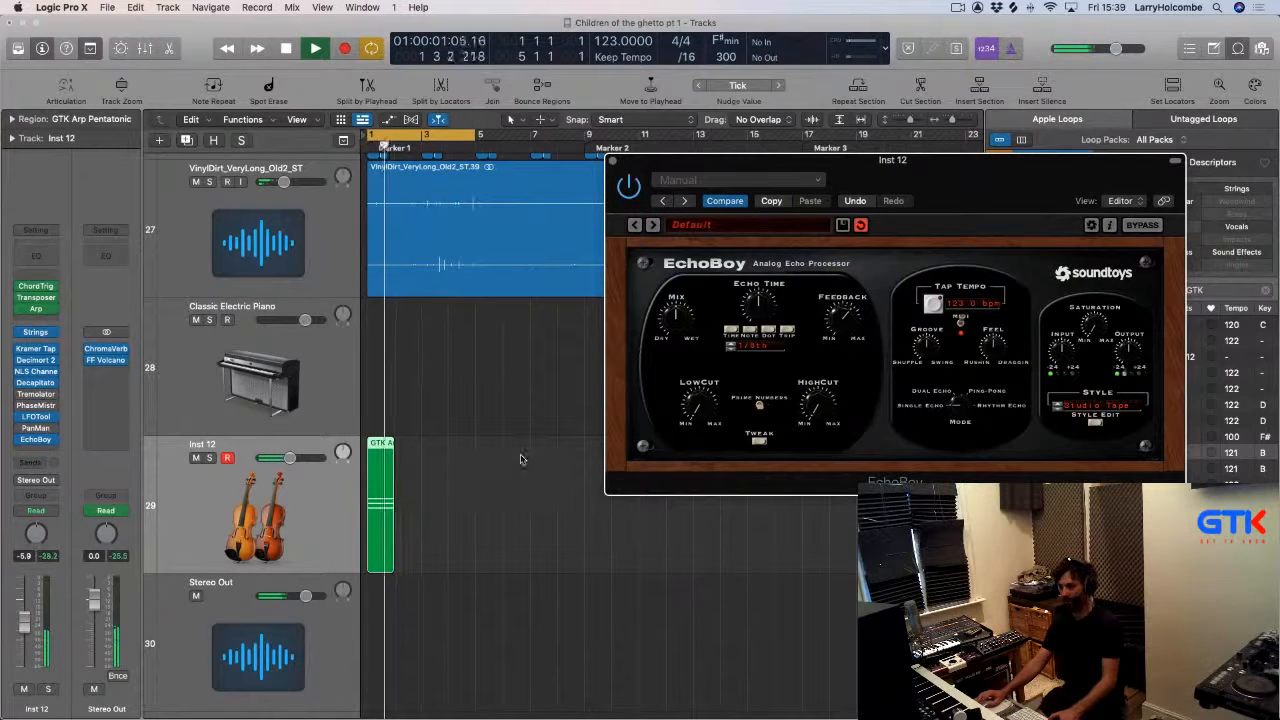
Open the track's Arpeggiator, nudge its Rate knob, and close it.
{"action": "left_click", "coordinate": [35, 310]}
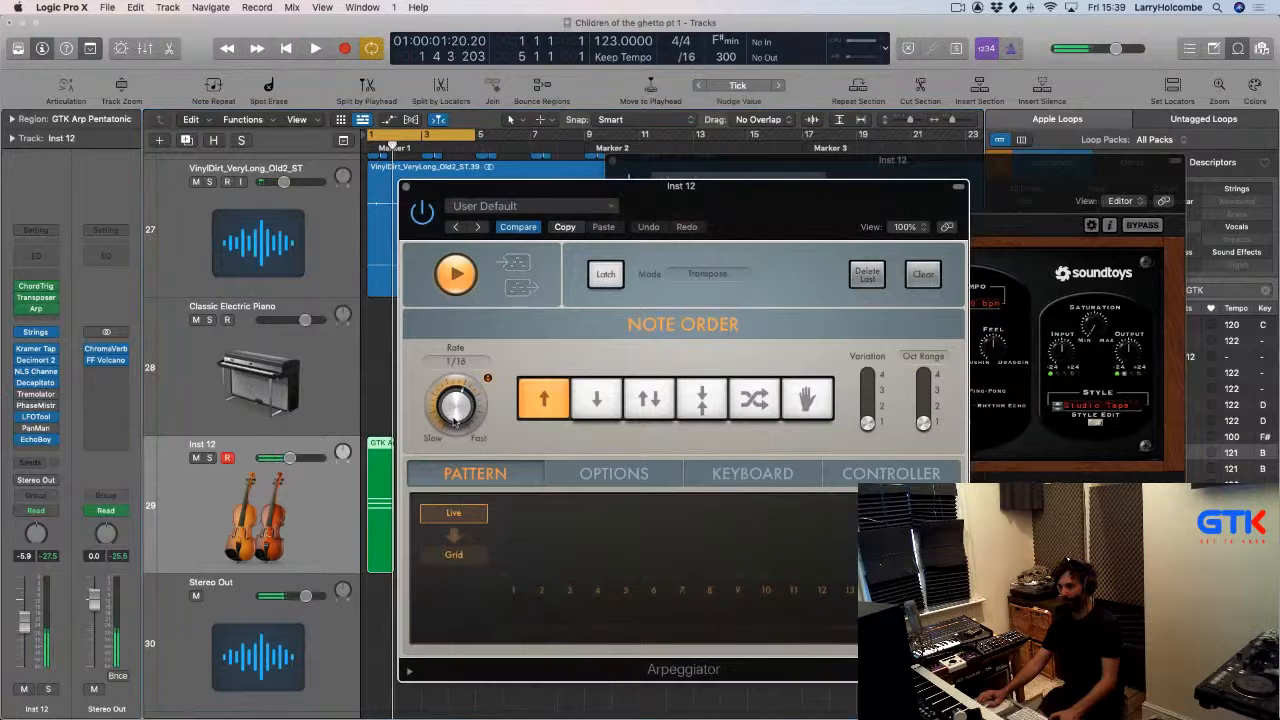
{"action": "key", "text": "space"}
{"action": "left_click_drag", "start_coordinate": [454, 421], "coordinate": [456, 421]}
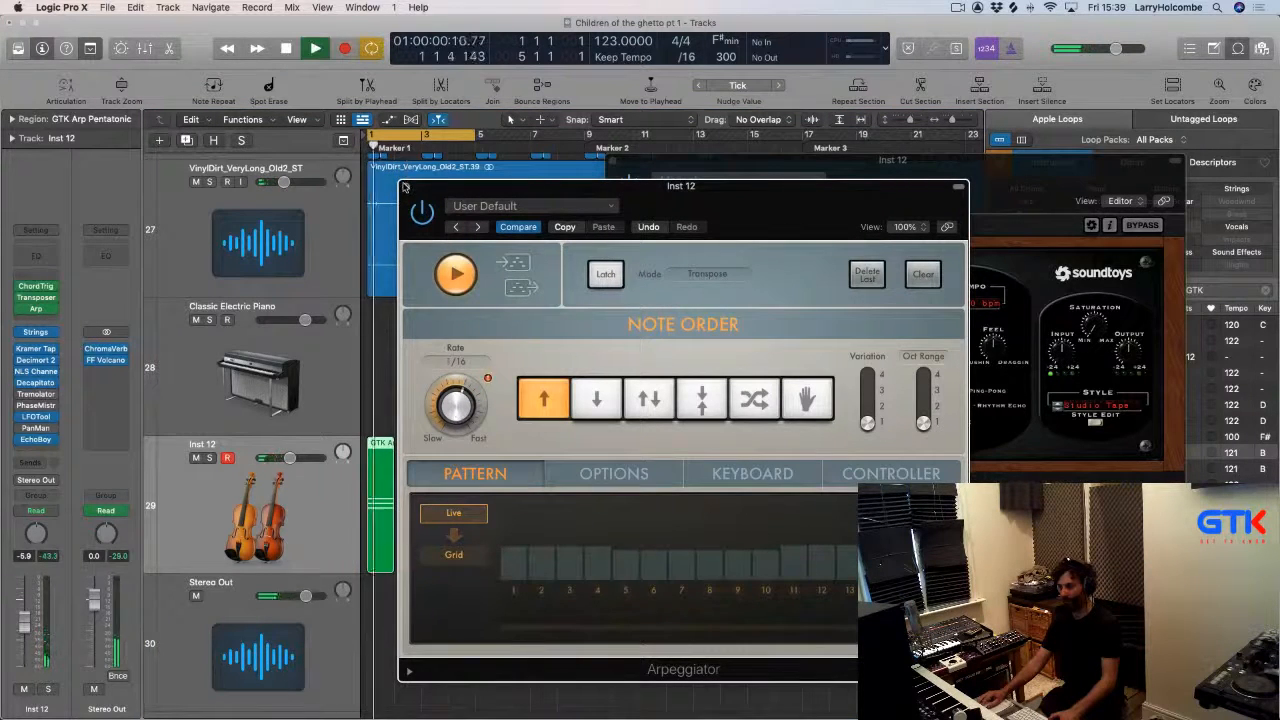
{"action": "left_click", "coordinate": [405, 187]}
Open the arp region in the Piano Roll and lengthen the region to bar 5.
{"action": "double_click", "coordinate": [383, 469]}
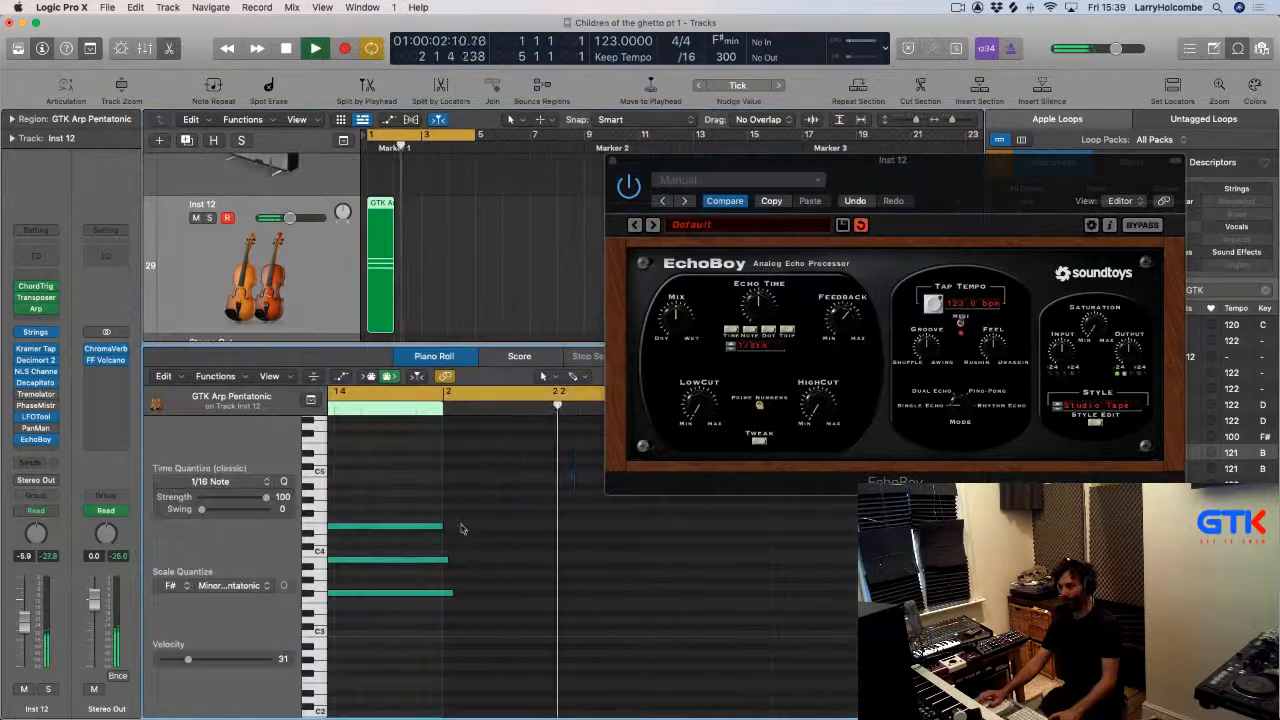
{"action": "key", "text": "space"}
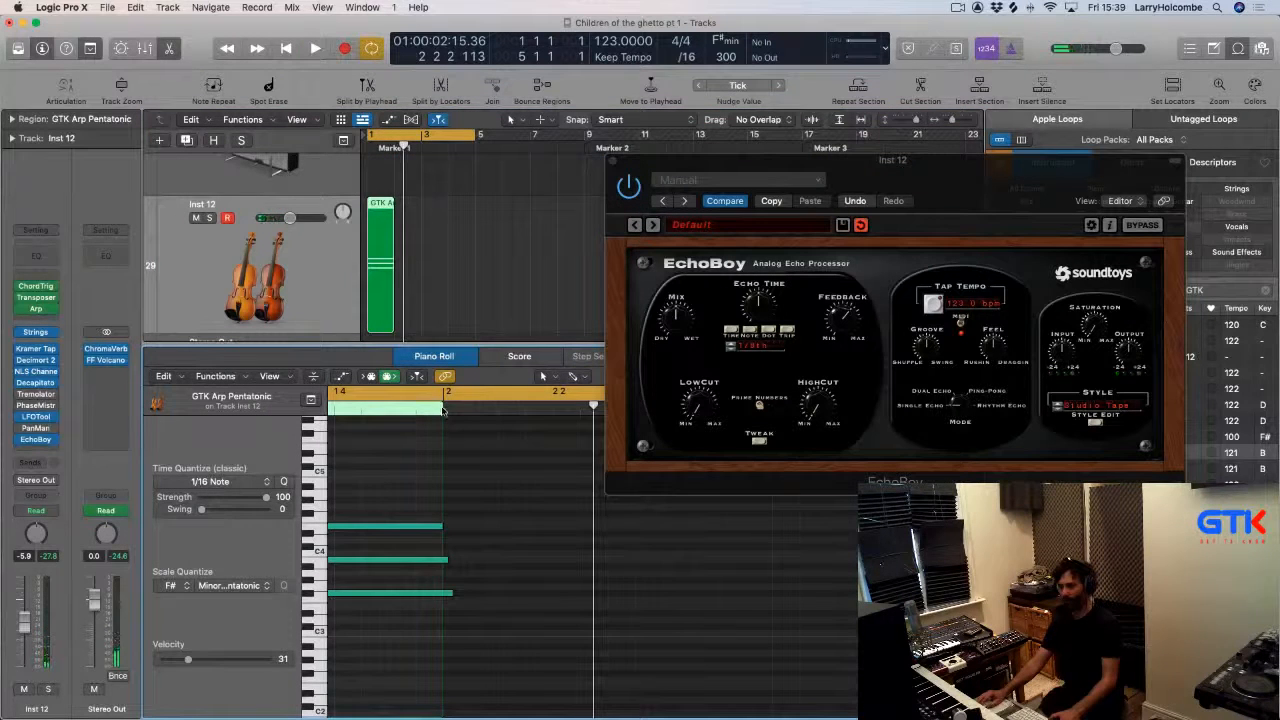
{"action": "left_click_drag", "start_coordinate": [644, 166], "coordinate": [950, 232]}
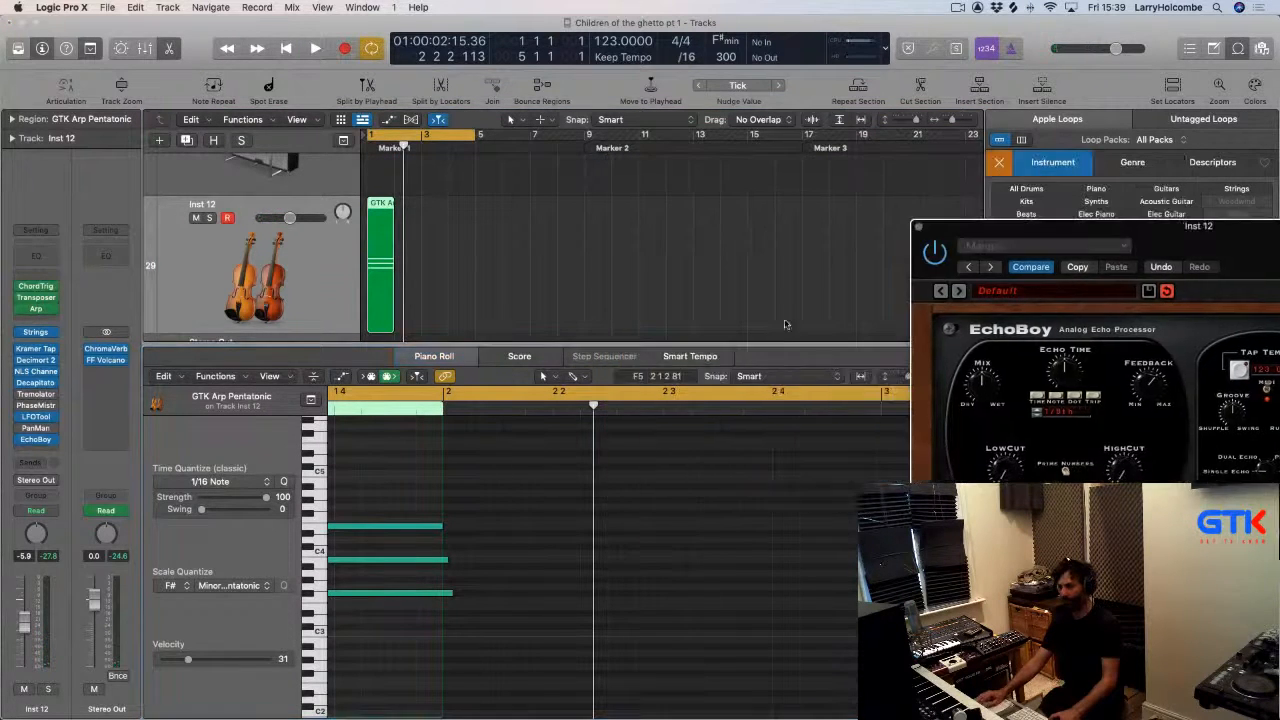
{"action": "left_click", "coordinate": [420, 297]}
{"action": "left_click_drag", "start_coordinate": [392, 328], "coordinate": [477, 335]}
Select all notes in the region and apply Force Legato, correcting the overlapped notes.
{"action": "left_click", "coordinate": [638, 656]}
{"action": "key", "text": "super+a"}
{"action": "key", "text": "shift+backslash"}
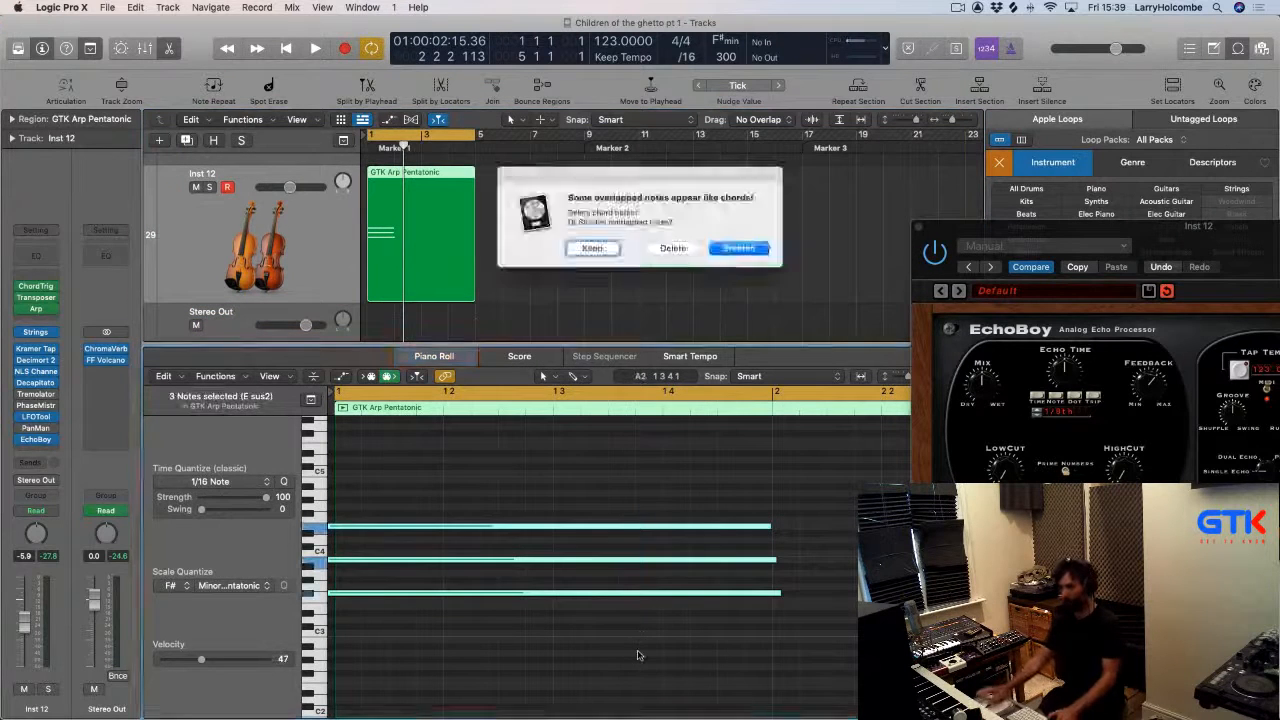
{"action": "key", "text": "Return"}
Play the arp loop and solo the Inst 12 track.
{"action": "key", "text": "space"}
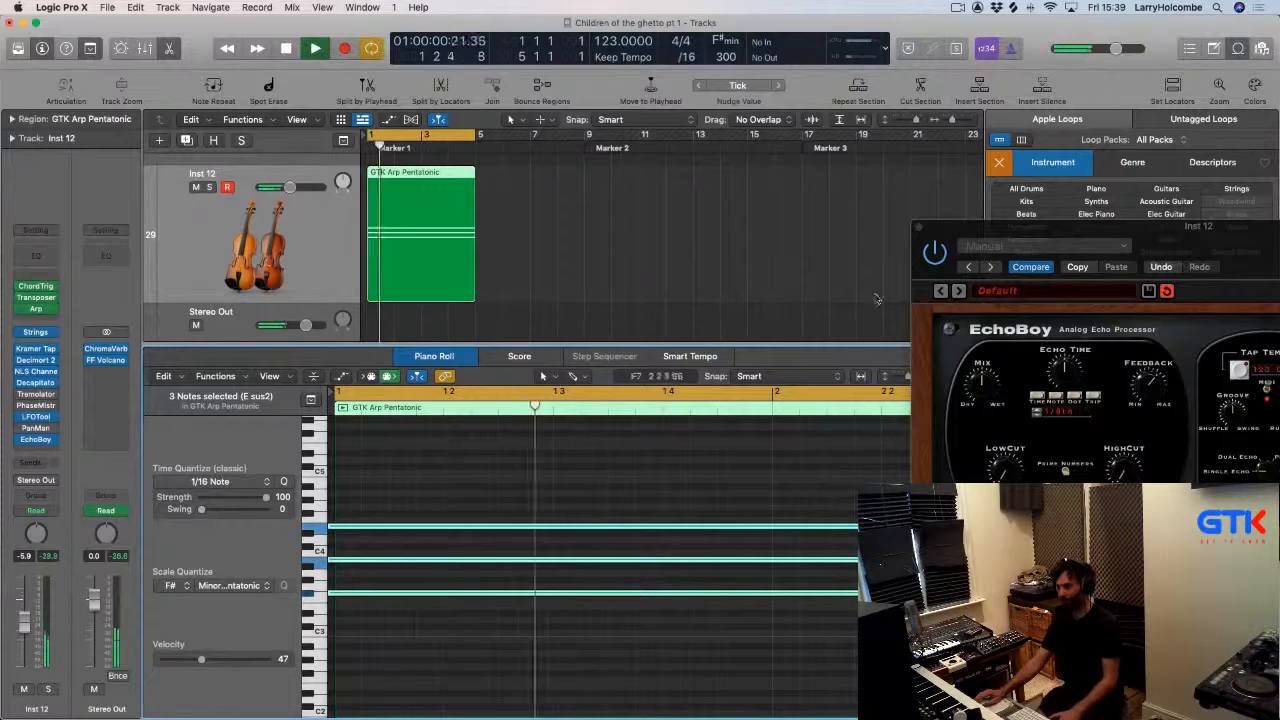
{"action": "key", "text": "space"}
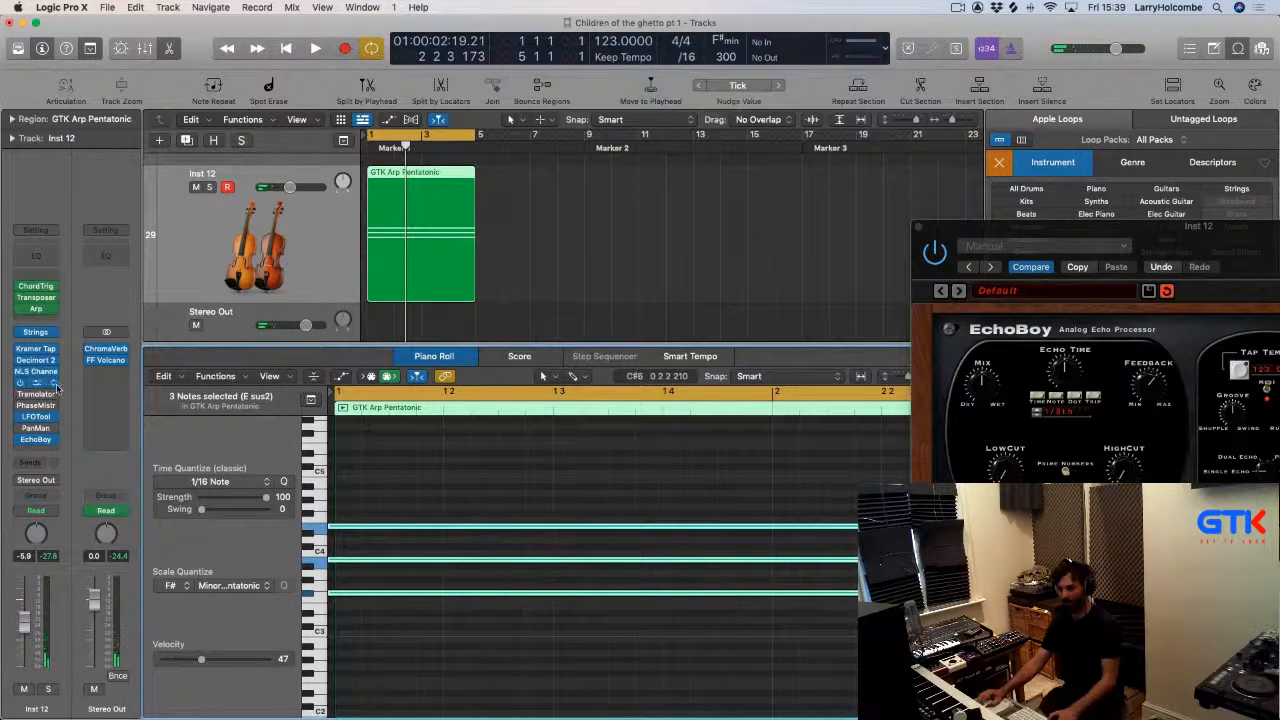
{"action": "key", "text": "space"}
{"action": "key", "text": "s"}
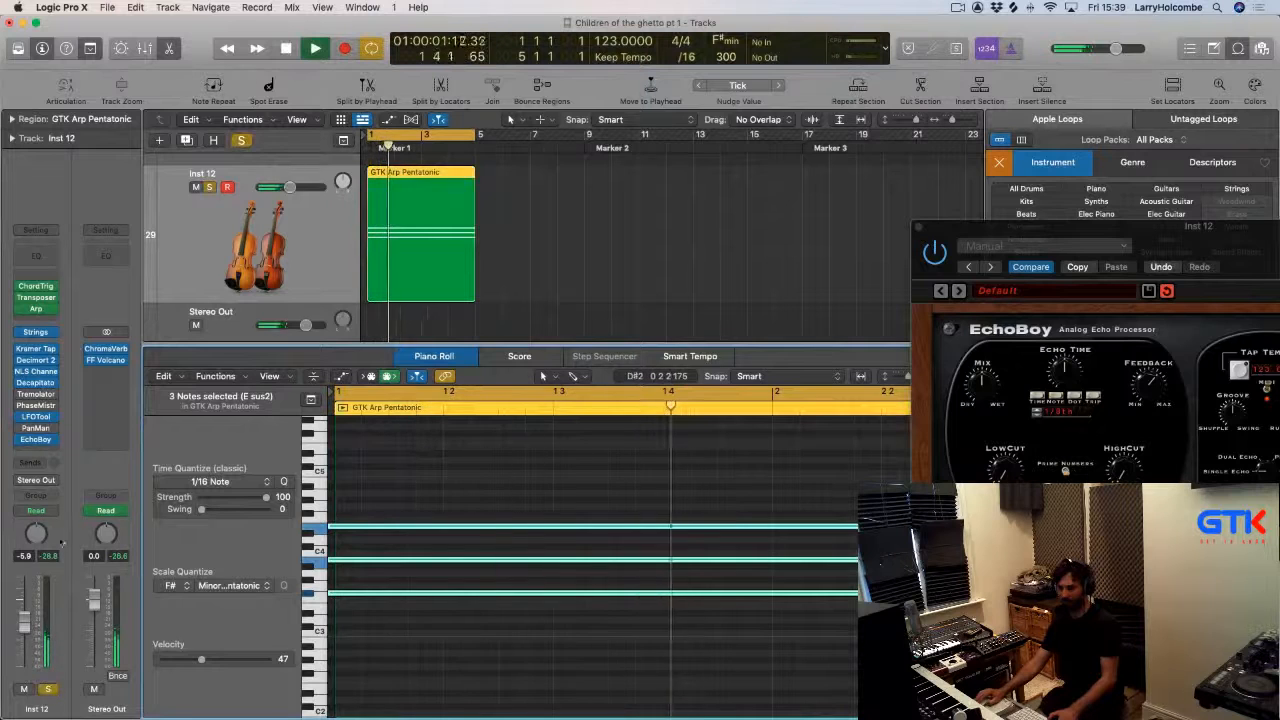
Open the NLS Channel plug-in and turn up its Drive.
{"action": "left_click", "coordinate": [36, 371]}
{"action": "left_click_drag", "start_coordinate": [503, 430], "coordinate": [503, 410]}
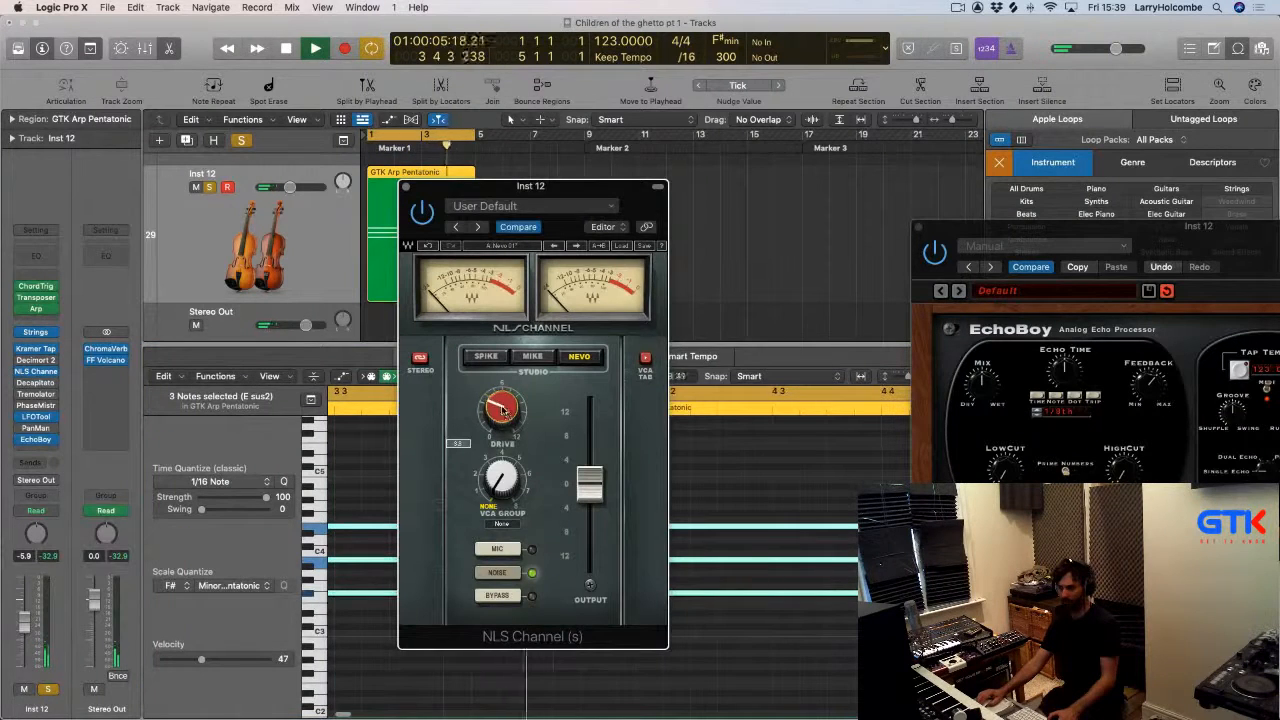
{"action": "left_click", "coordinate": [406, 187]}
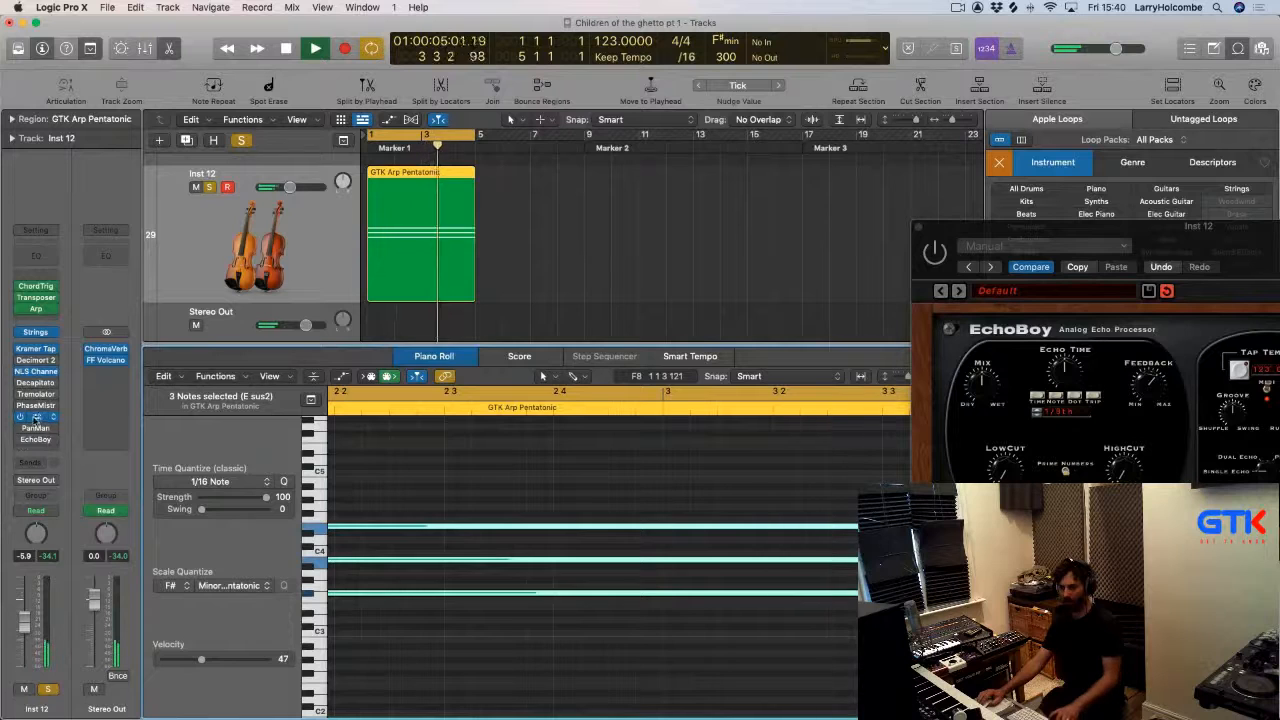
Check the LFOTool plug-in settings and toggle the EchoBoy slot's bypass while replaying.
{"action": "left_click", "coordinate": [38, 417]}
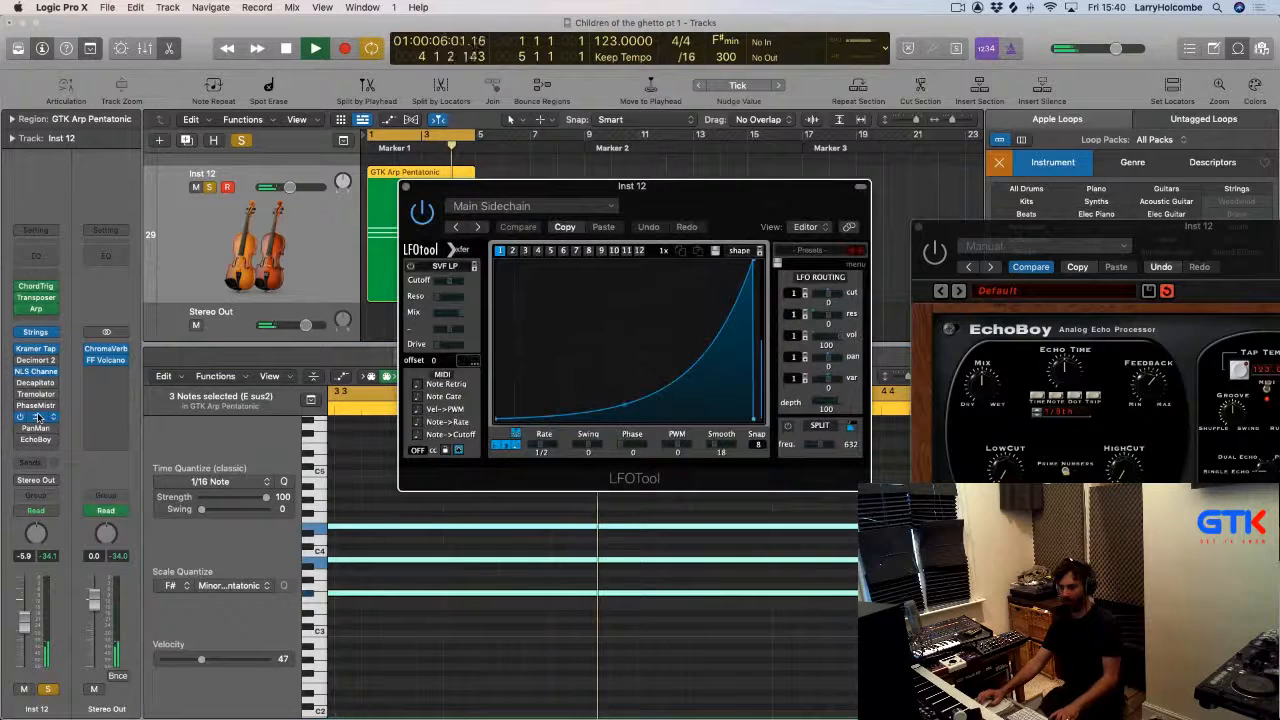
{"action": "left_click", "coordinate": [405, 187]}
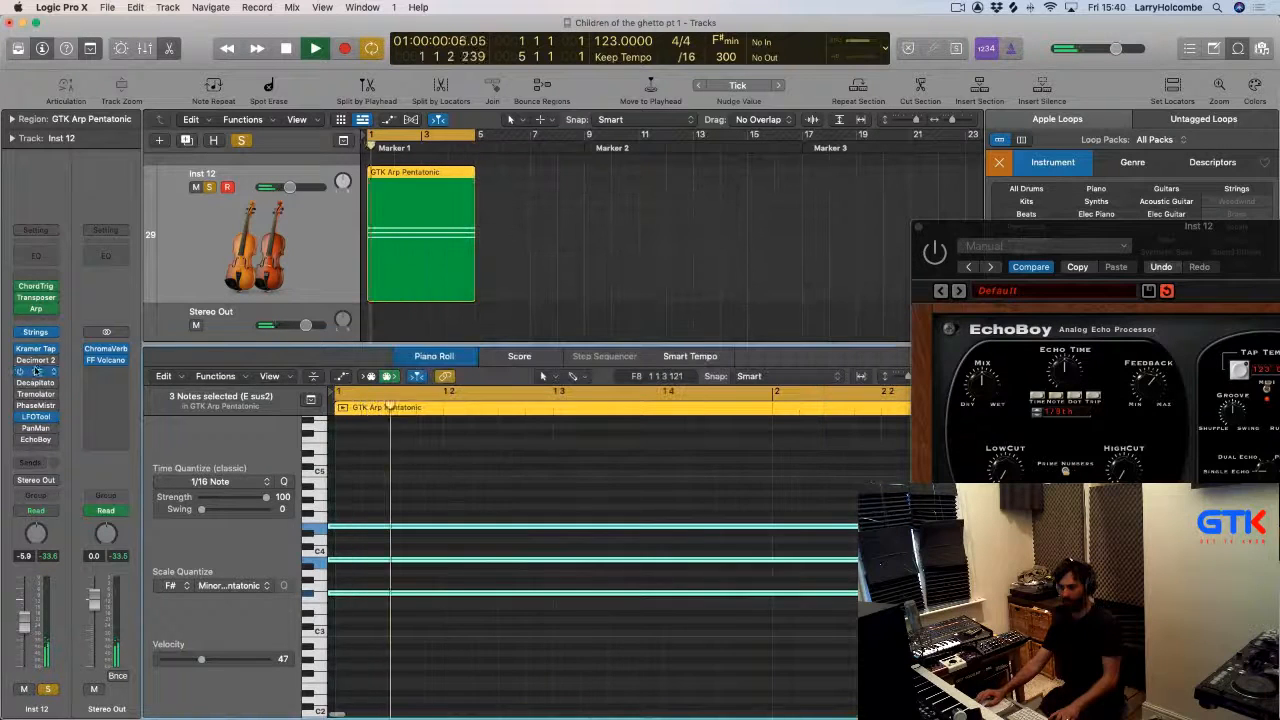
{"action": "left_click", "coordinate": [17, 441]}
{"action": "key", "text": "space"}
{"action": "key", "text": "space"}
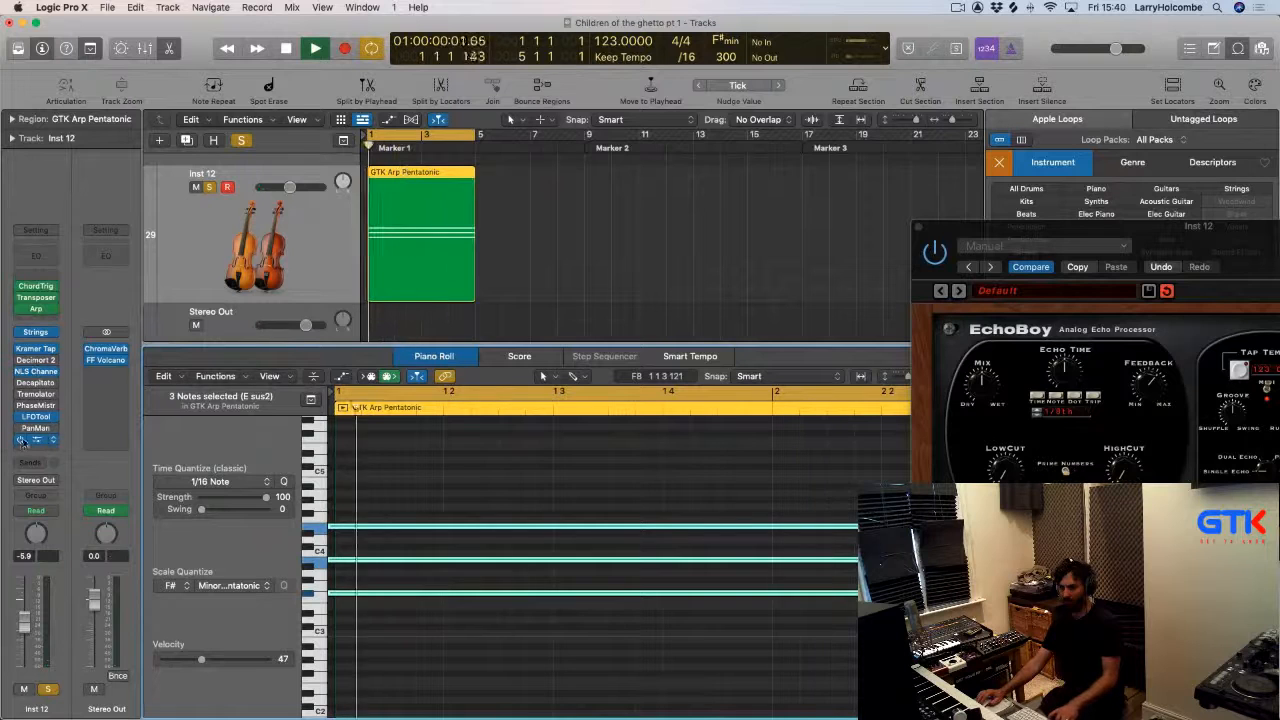
Set the audio I/O buffer size to 256 samples.
{"action": "left_click_drag", "start_coordinate": [965, 232], "coordinate": [563, 218]}
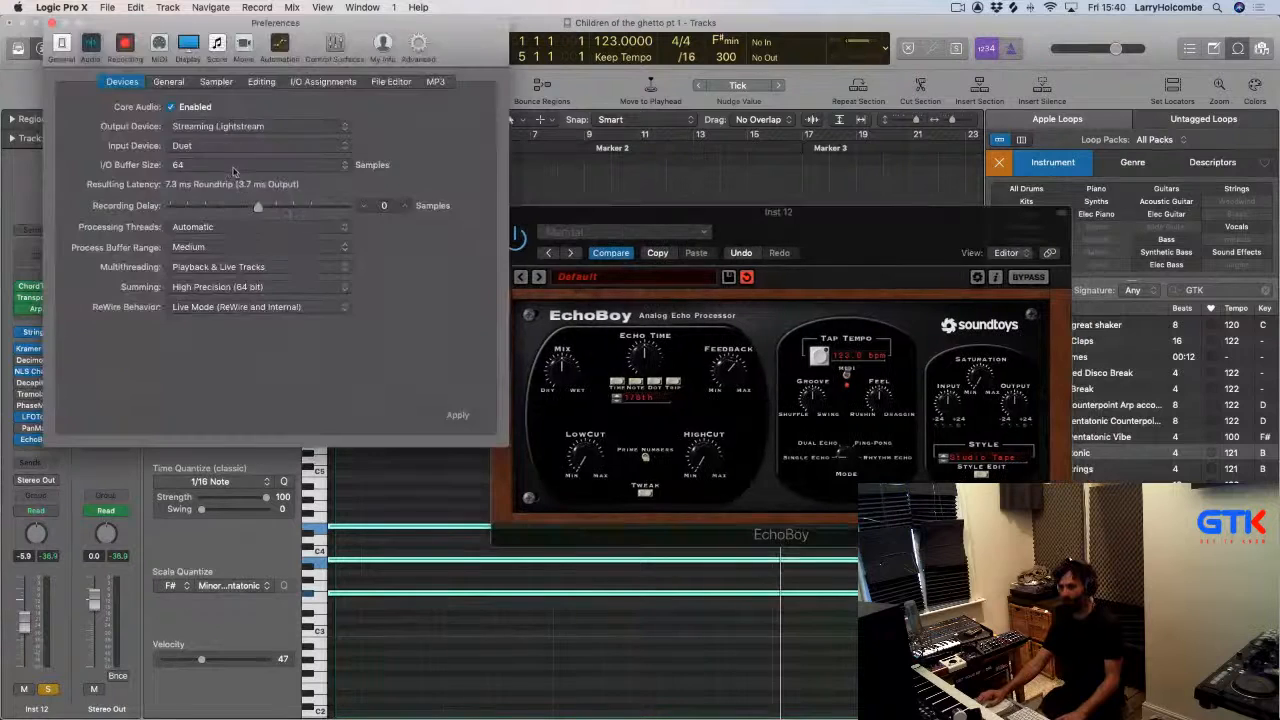
{"action": "left_click", "coordinate": [227, 167]}
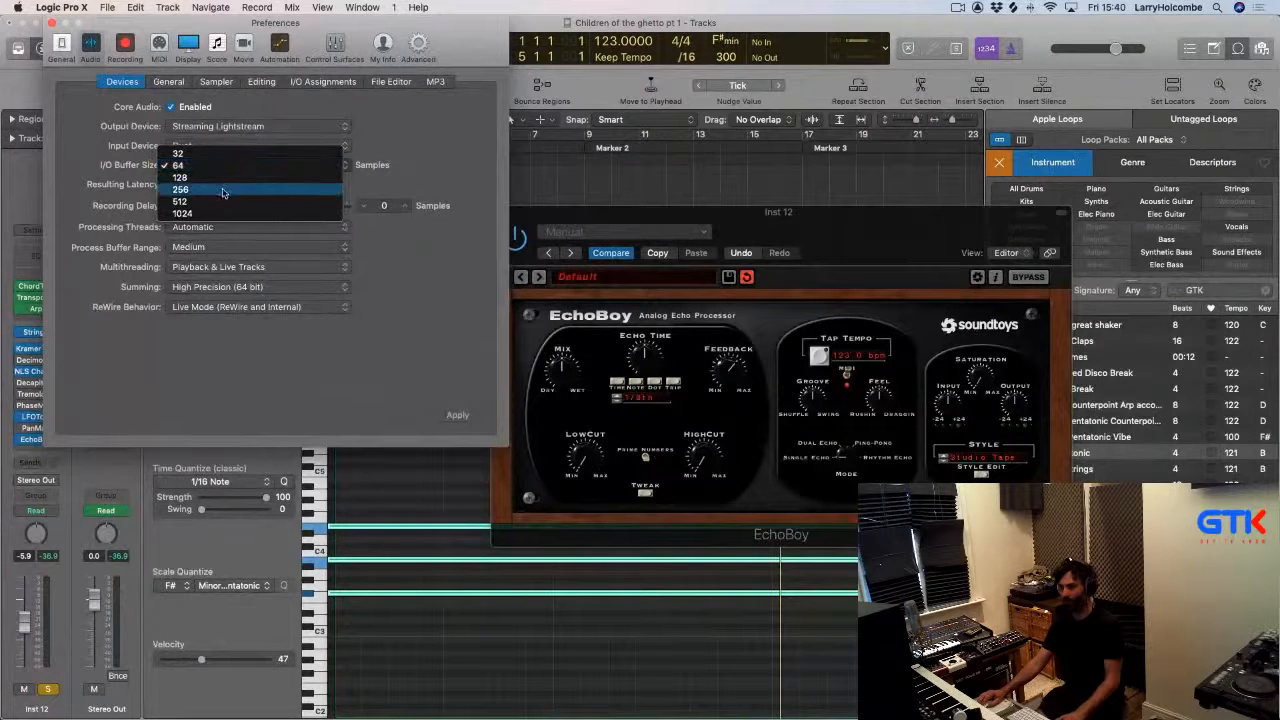
{"action": "left_click", "coordinate": [221, 188]}
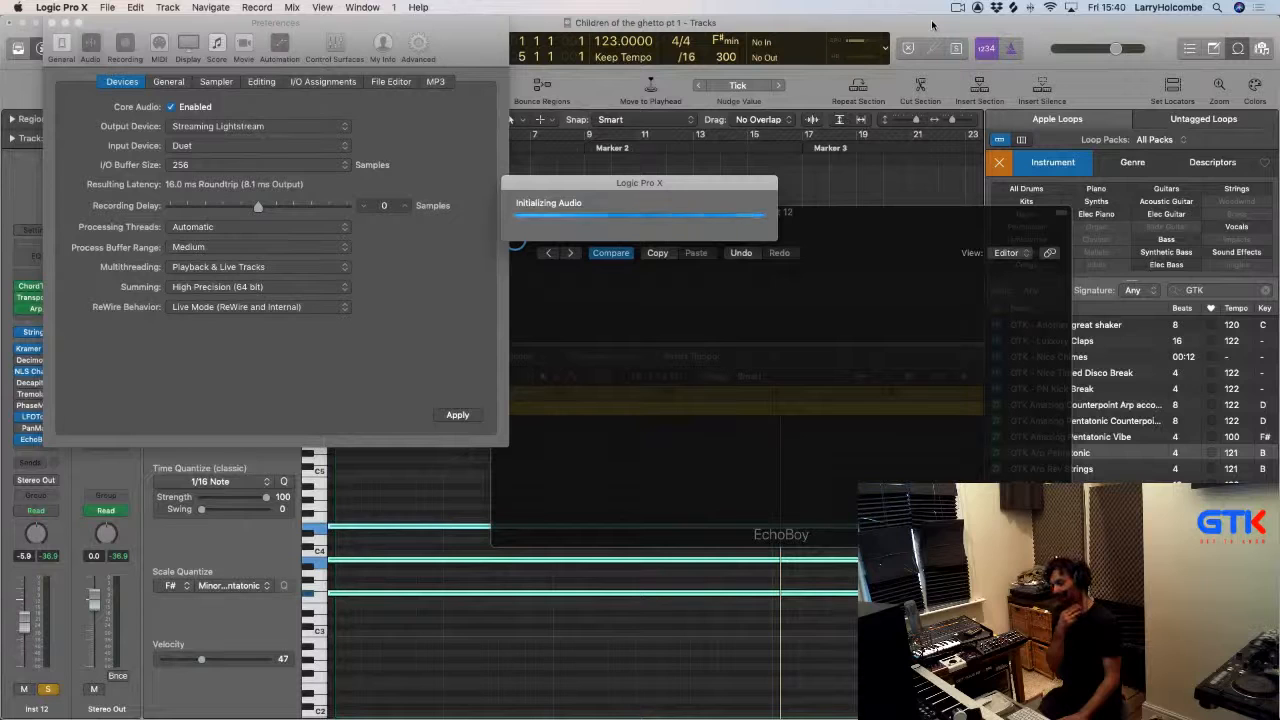
Close the Preferences and EchoBoy windows and open the Mixer.
{"action": "key", "text": "super+Tab"}
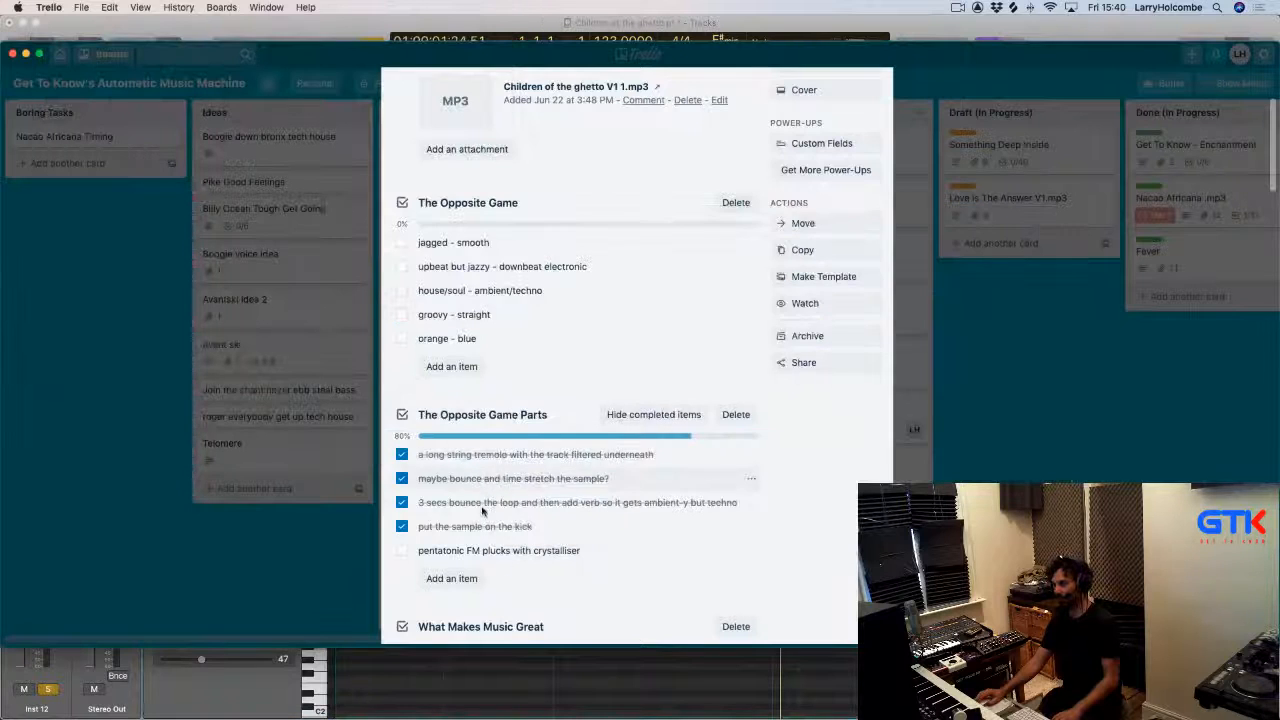
{"action": "left_click", "coordinate": [601, 655]}
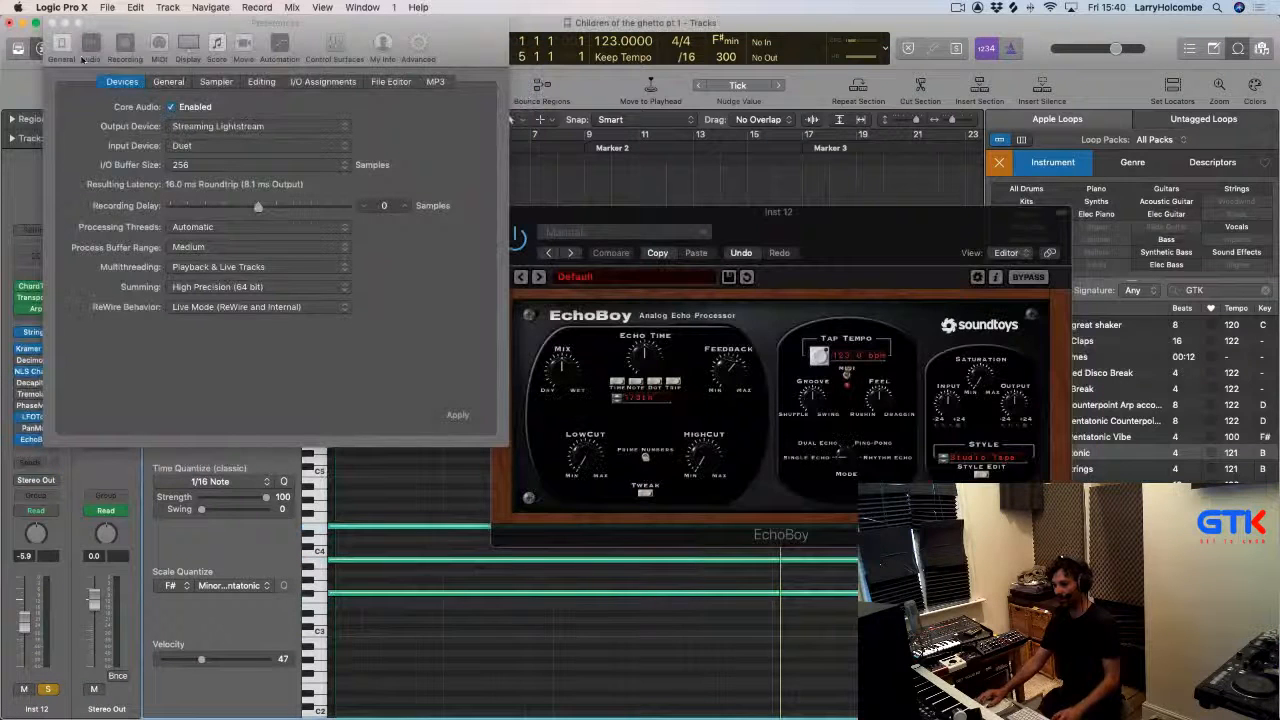
{"action": "left_click", "coordinate": [52, 22]}
{"action": "left_click", "coordinate": [497, 214]}
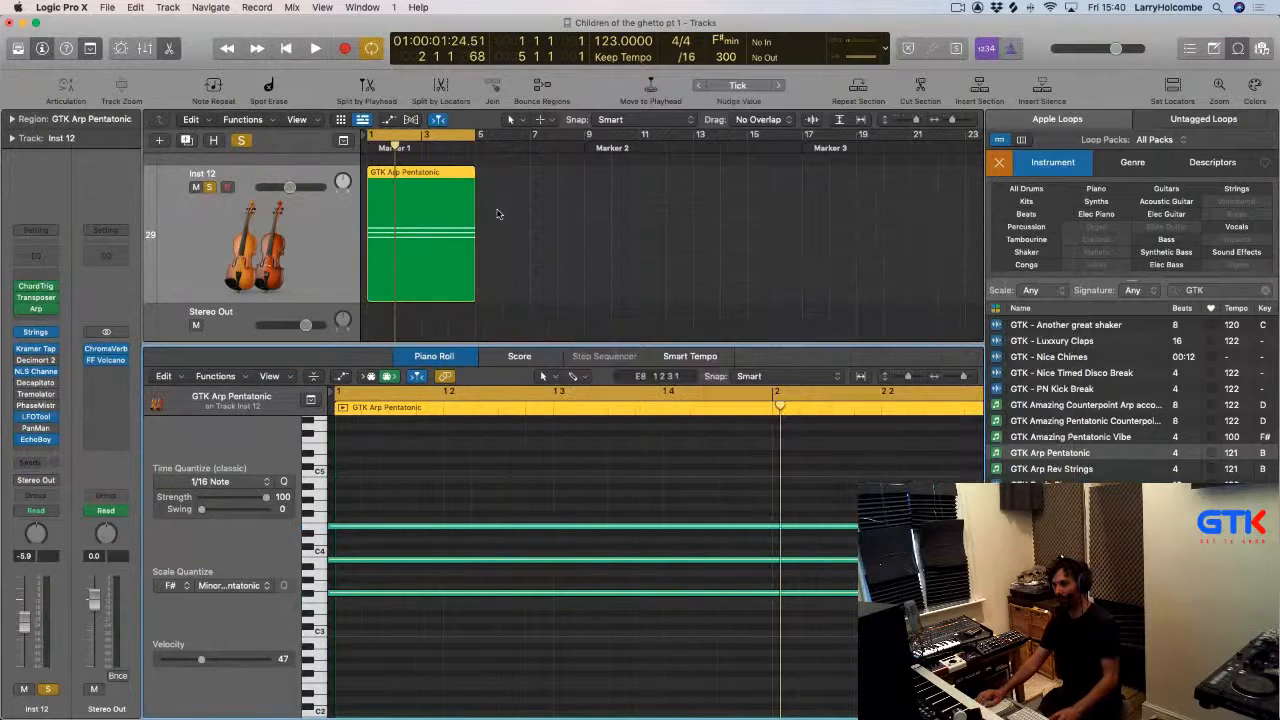
{"action": "left_click", "coordinate": [536, 210]}
{"action": "key", "text": "x"}
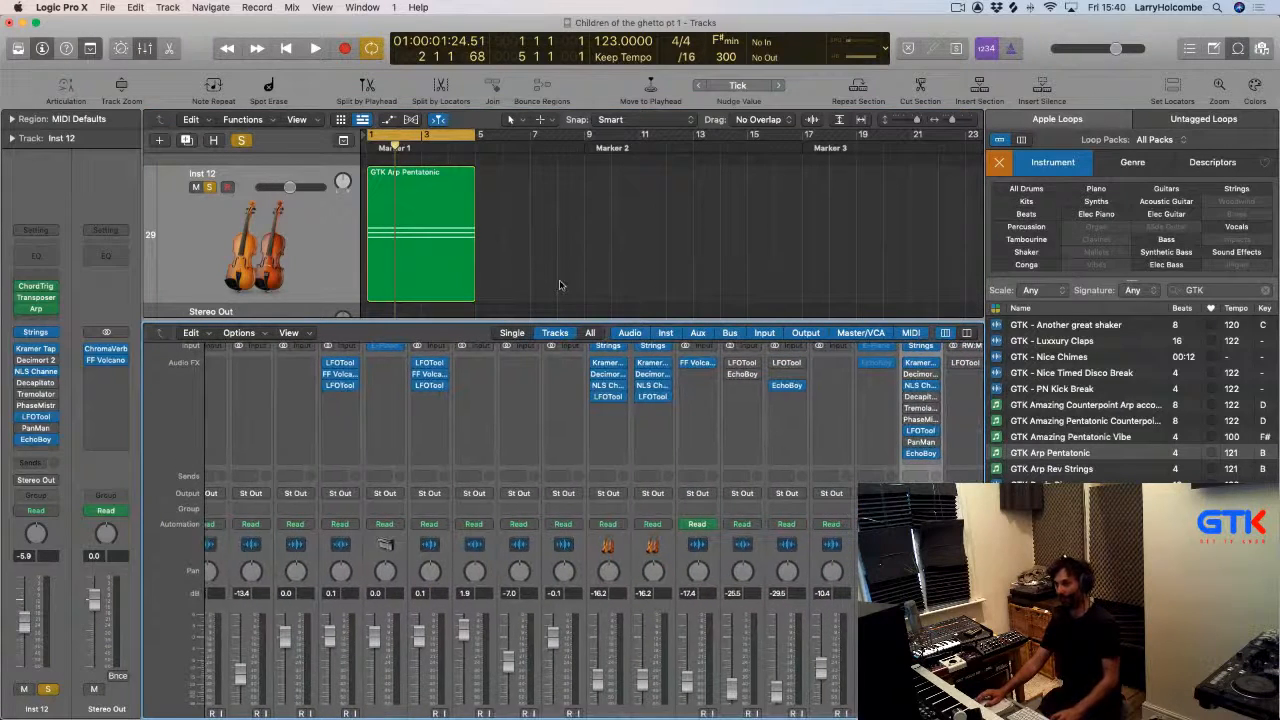
Close the Mixer and briefly check the track's task checklist in Trello before returning.
{"action": "key", "text": "x"}
{"action": "key", "text": "super+Tab"}
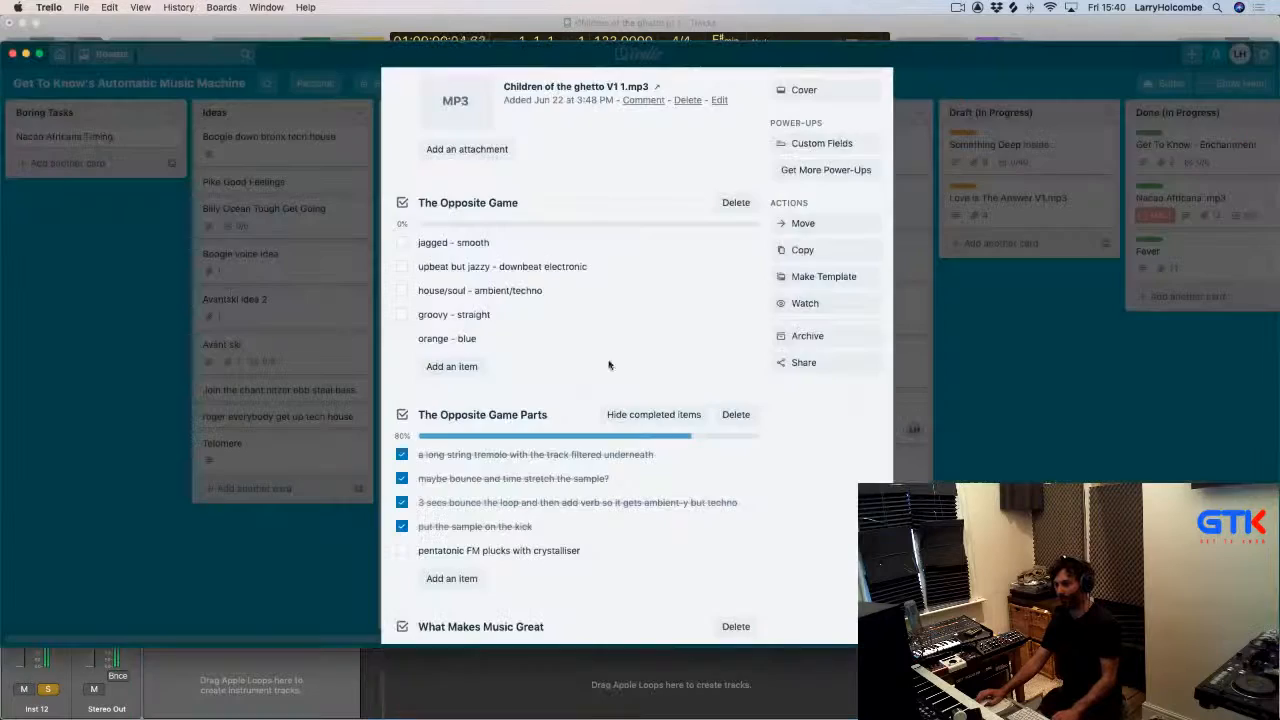
{"action": "key", "text": "super+Tab"}
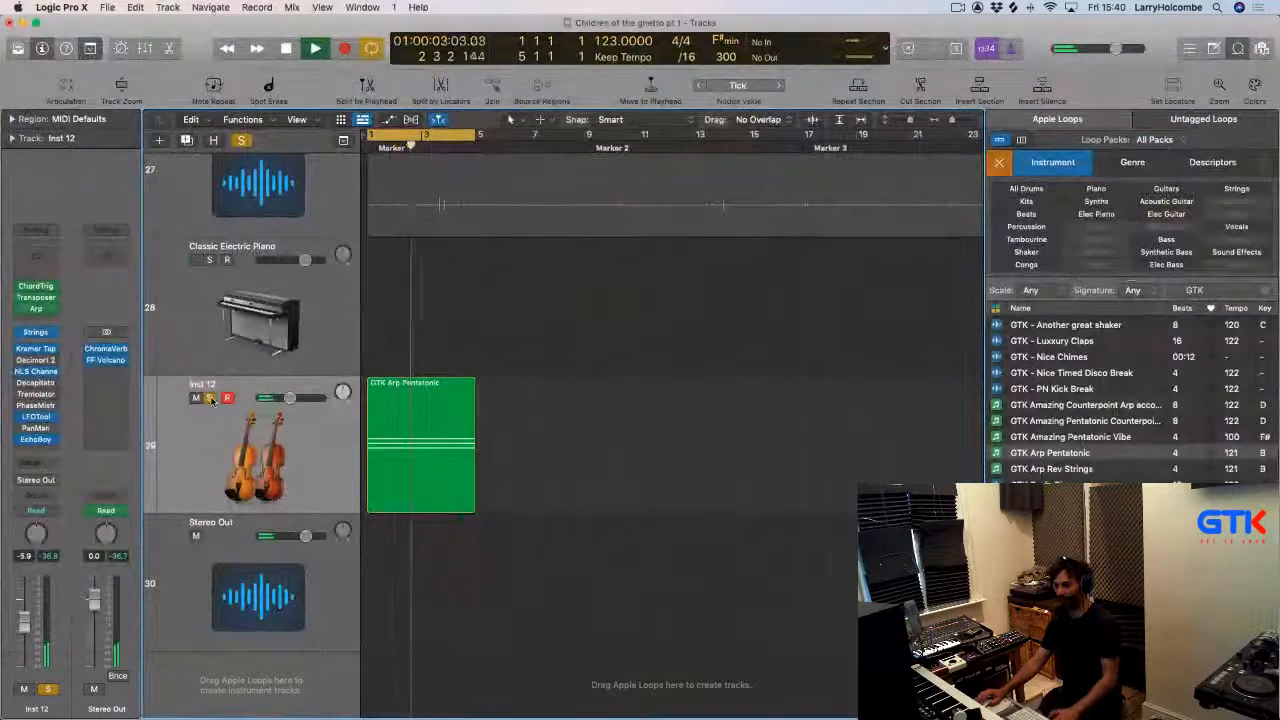
Start playback, open the EchoBoy plug-in on Inst 12 and set its echo time to 1/4 dotted.
{"action": "key", "text": "space"}
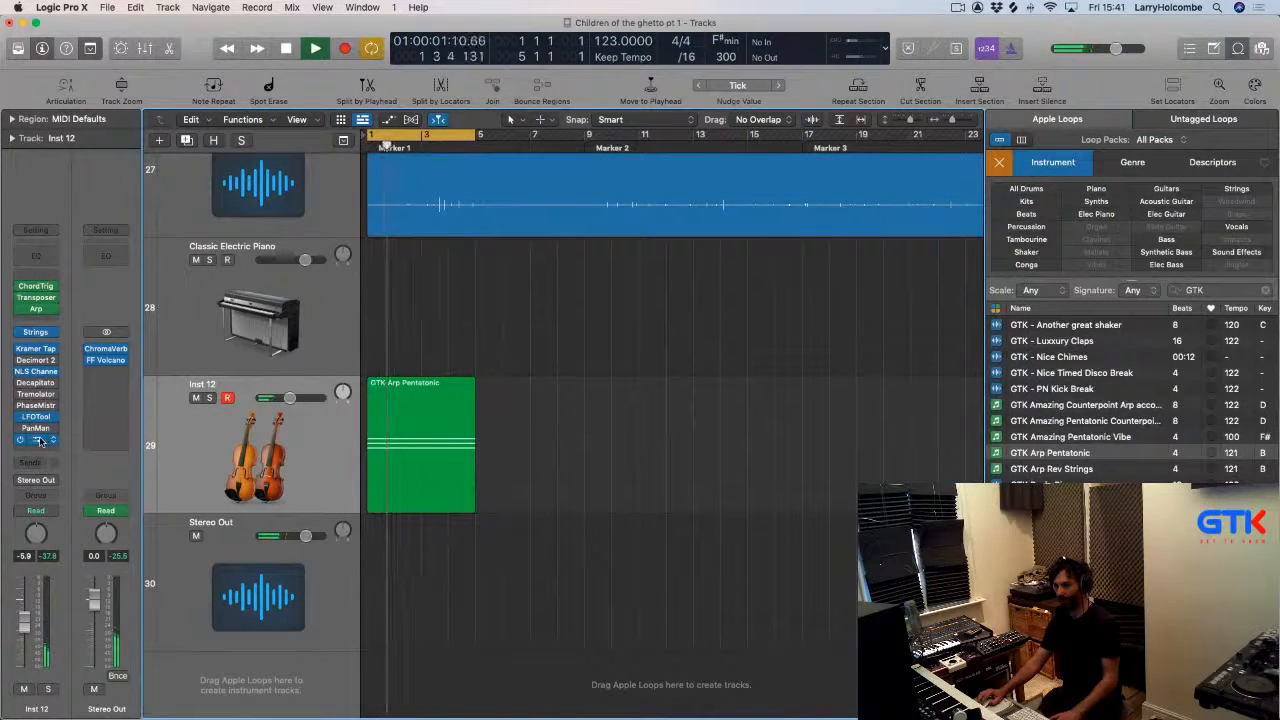
{"action": "left_click", "coordinate": [40, 440]}
{"action": "left_click_drag", "start_coordinate": [731, 373], "coordinate": [731, 358]}
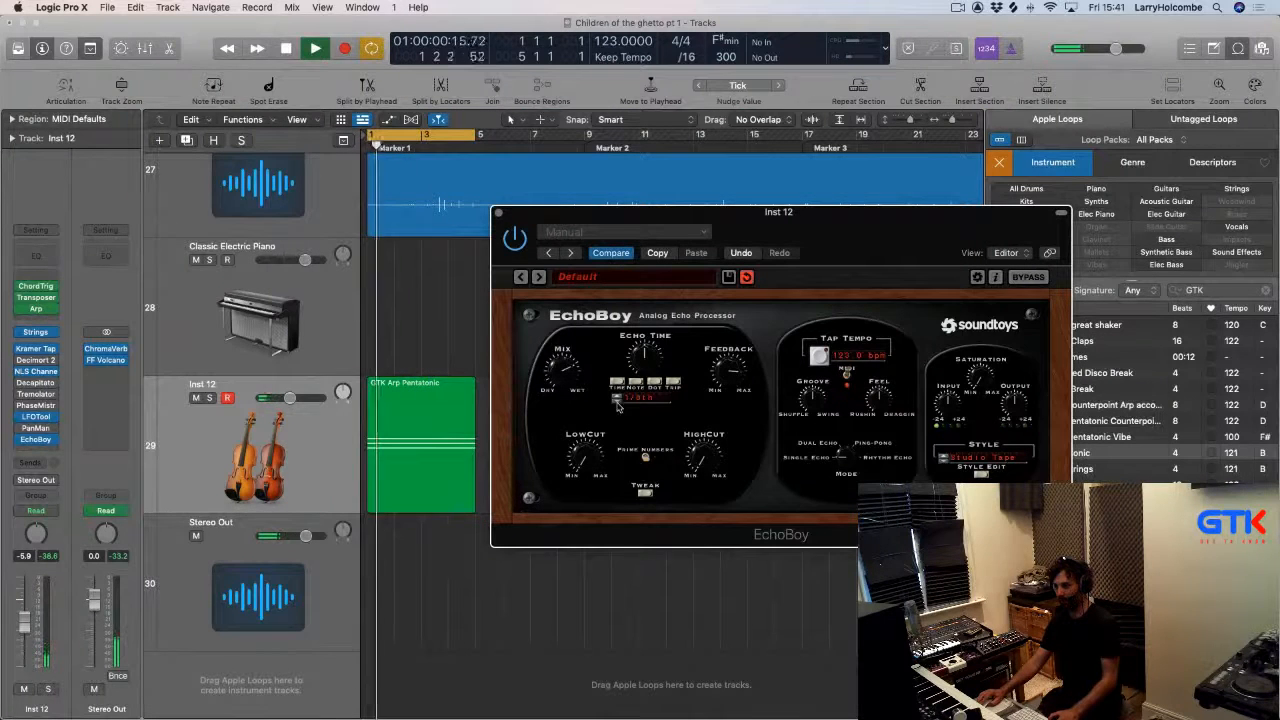
{"action": "left_click", "coordinate": [617, 398]}
{"action": "left_click", "coordinate": [654, 382]}
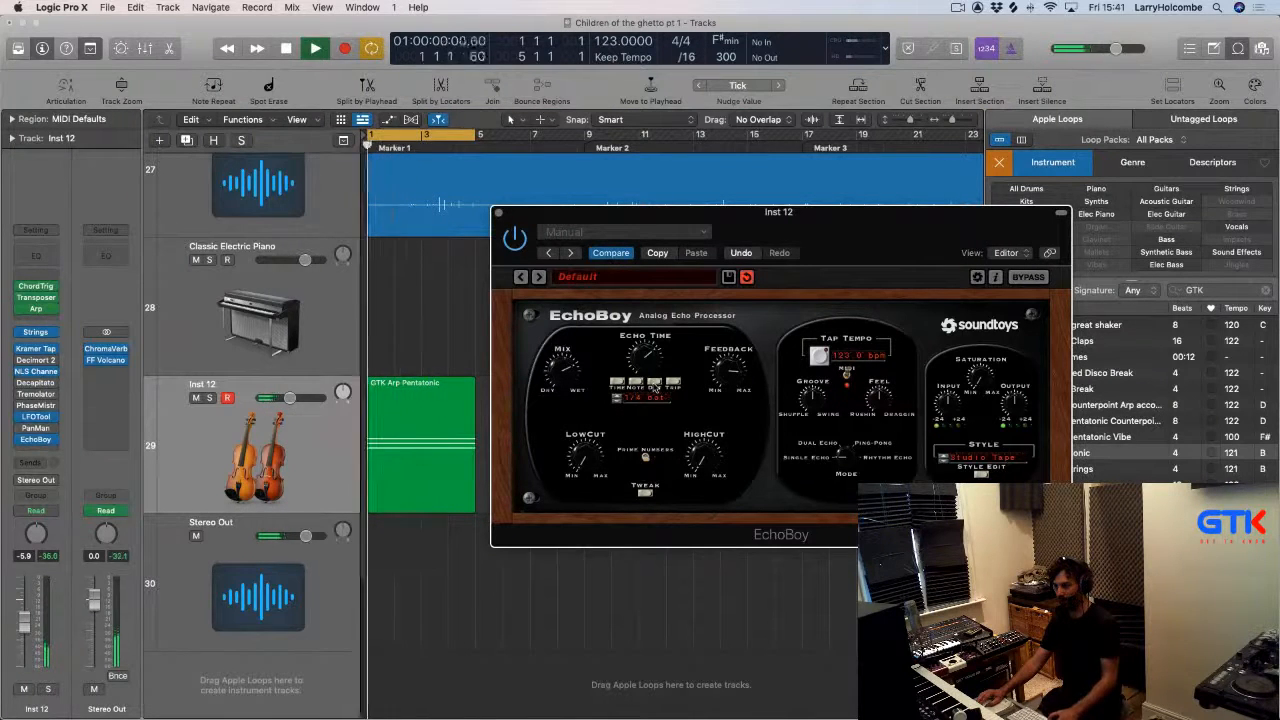
Switch the EchoBoy style to Space Echo, solo the Inst 12 track and close the plug-in.
{"action": "left_click", "coordinate": [942, 458]}
{"action": "key", "text": "space"}
{"action": "key", "text": "space"}
{"action": "left_click", "coordinate": [942, 460]}
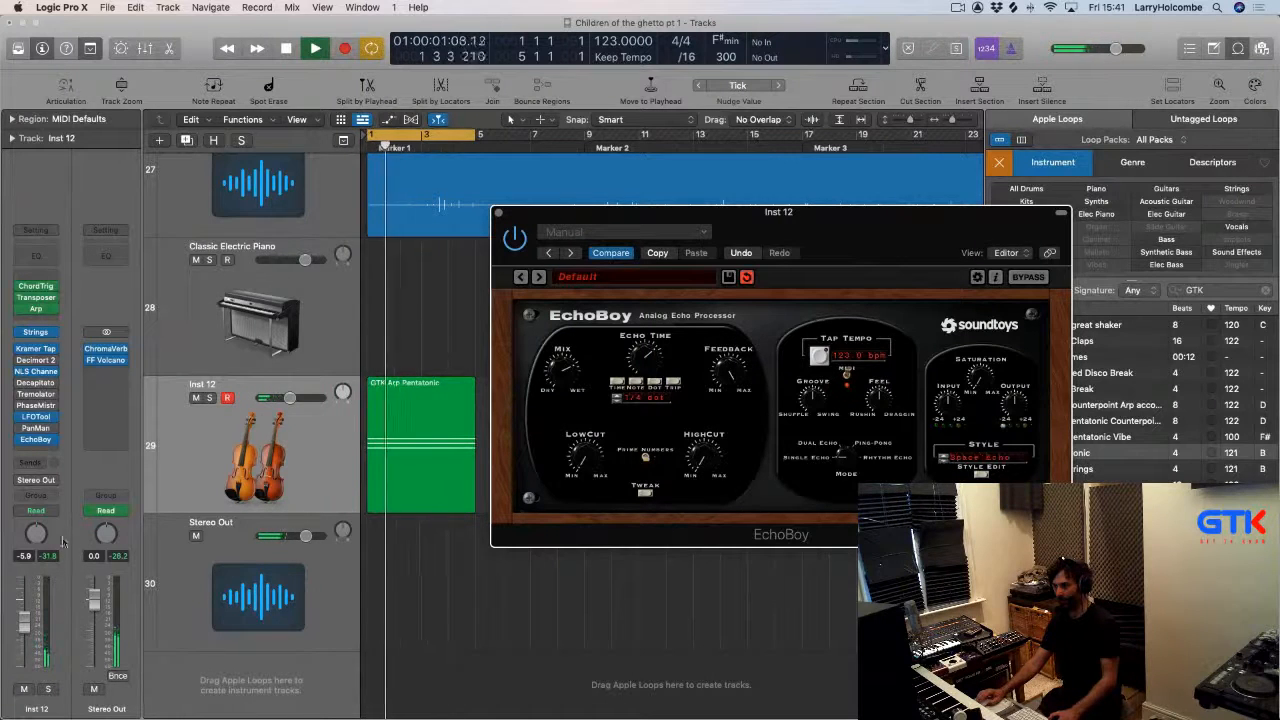
{"action": "left_click", "coordinate": [48, 689]}
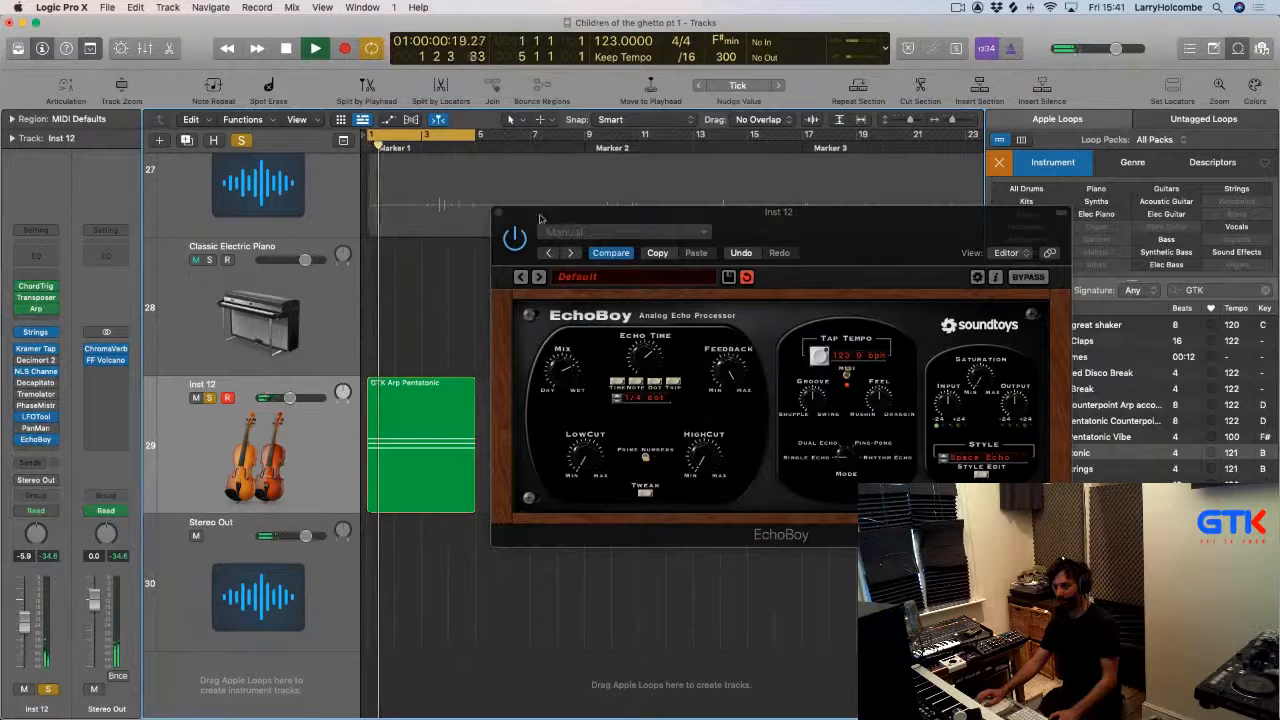
{"action": "left_click", "coordinate": [500, 218]}
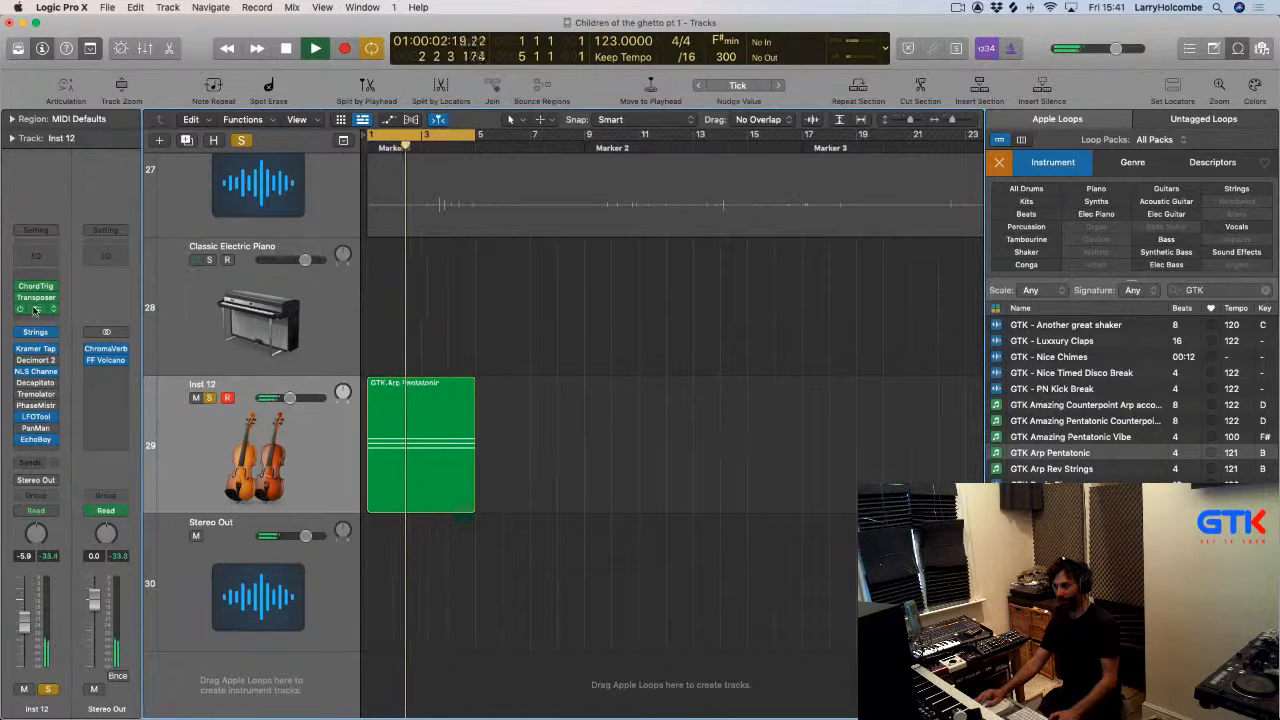
Set the Arpeggiator rate to 1/32, raise its Variation slightly and close the plug-in.
{"action": "left_click", "coordinate": [35, 308]}
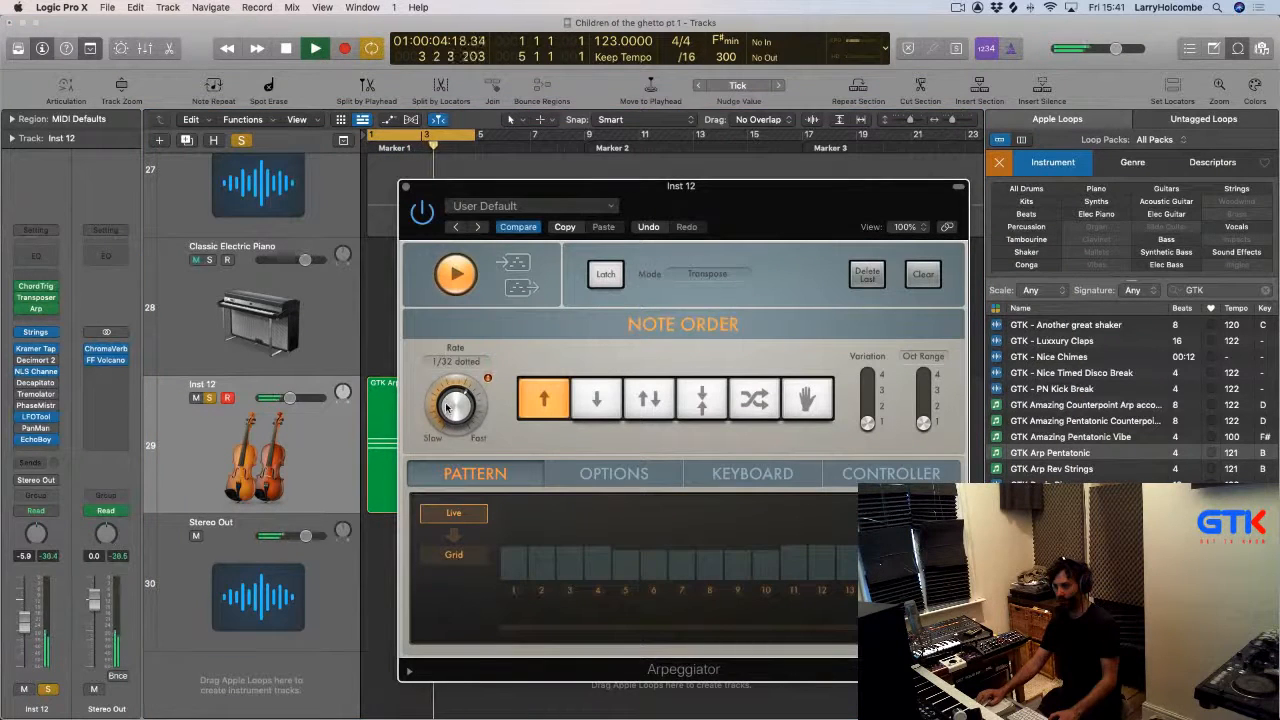
{"action": "left_click_drag", "start_coordinate": [447, 401], "coordinate": [449, 385]}
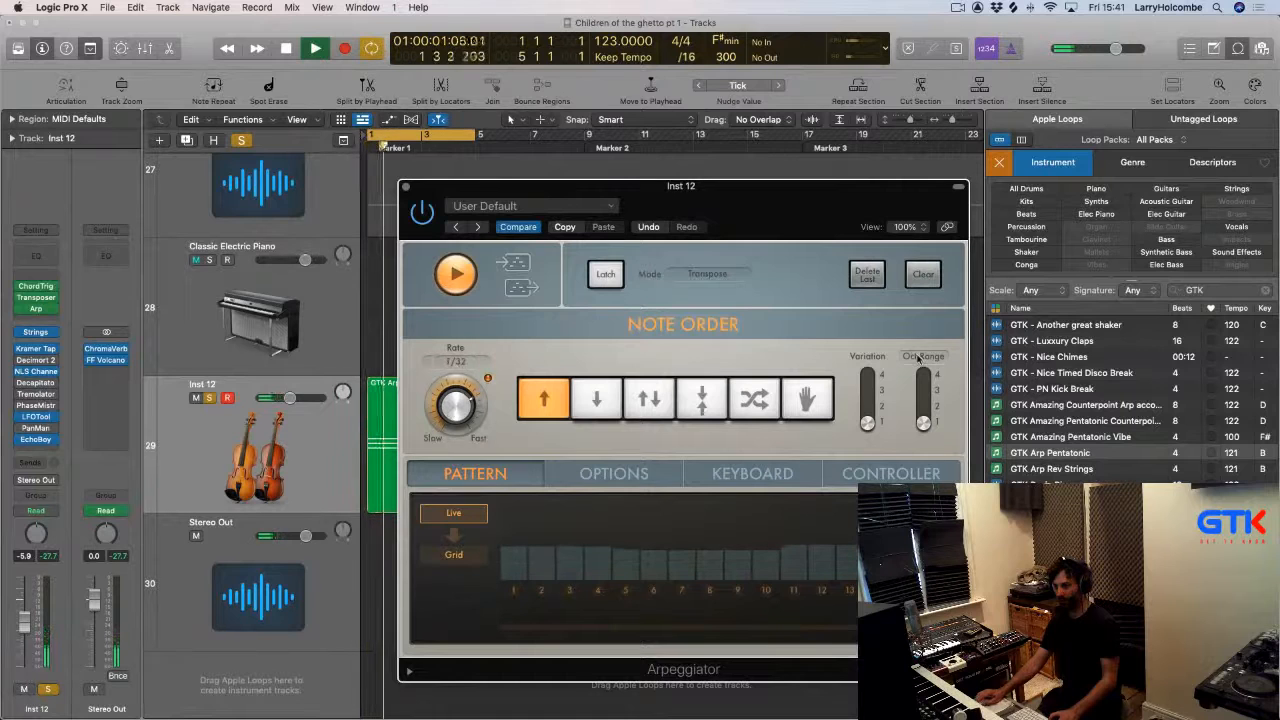
{"action": "left_click_drag", "start_coordinate": [873, 413], "coordinate": [871, 405]}
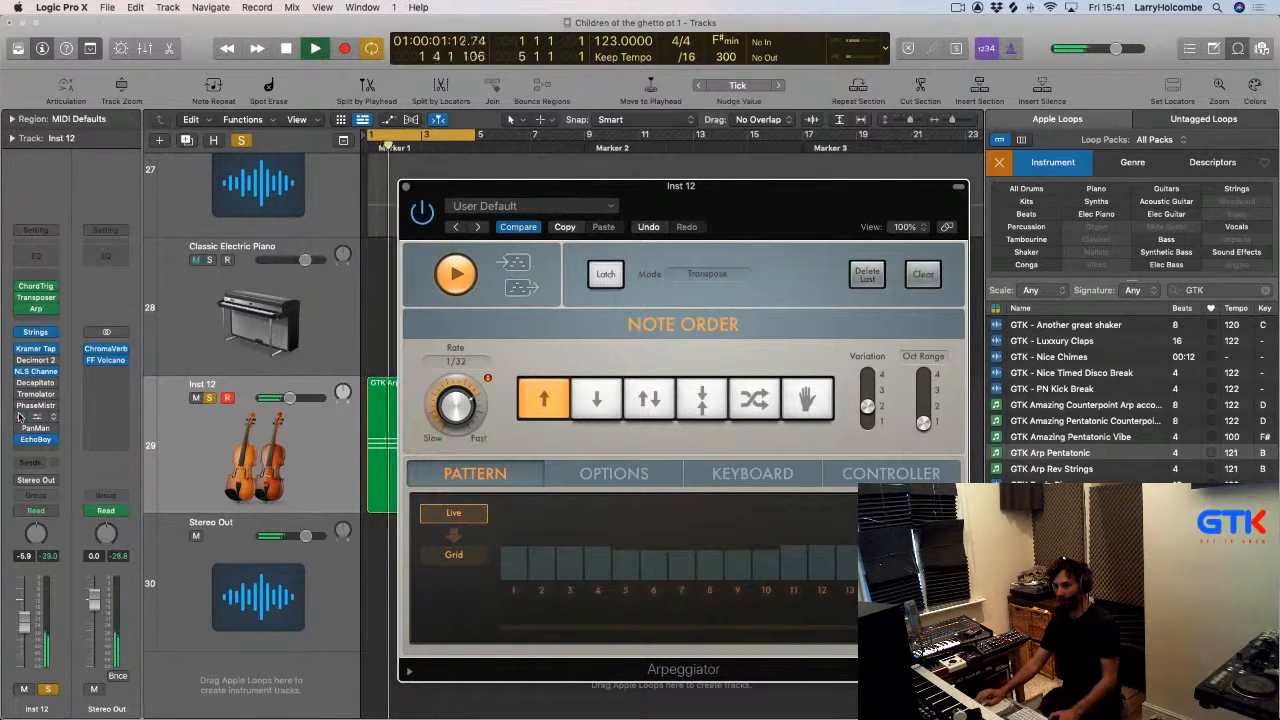
{"action": "scroll", "coordinate": [347, 236], "scroll_direction": "up", "scroll_amount": 1}
{"action": "left_click", "coordinate": [405, 188]}
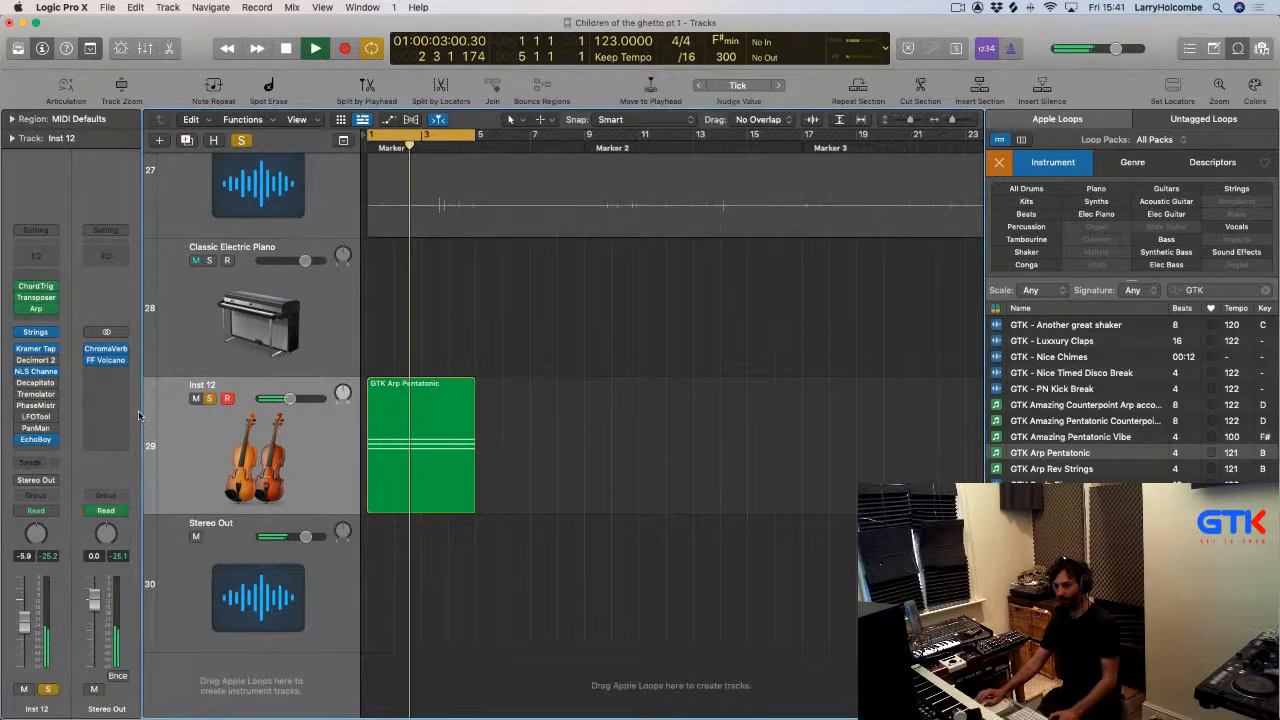
Glance at the LFOTool plug-in, close it and unsolo the Inst 12 track.
{"action": "left_click", "coordinate": [37, 417]}
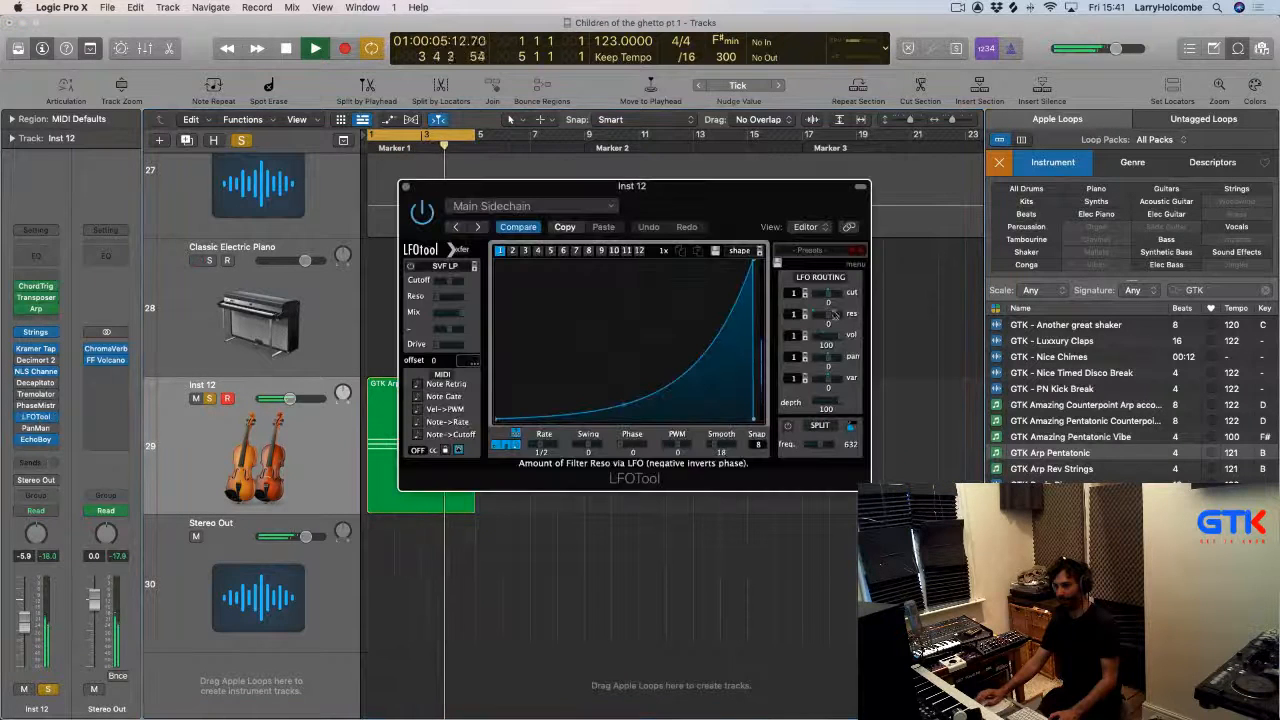
{"action": "left_click", "coordinate": [405, 188]}
{"action": "left_click", "coordinate": [209, 399]}
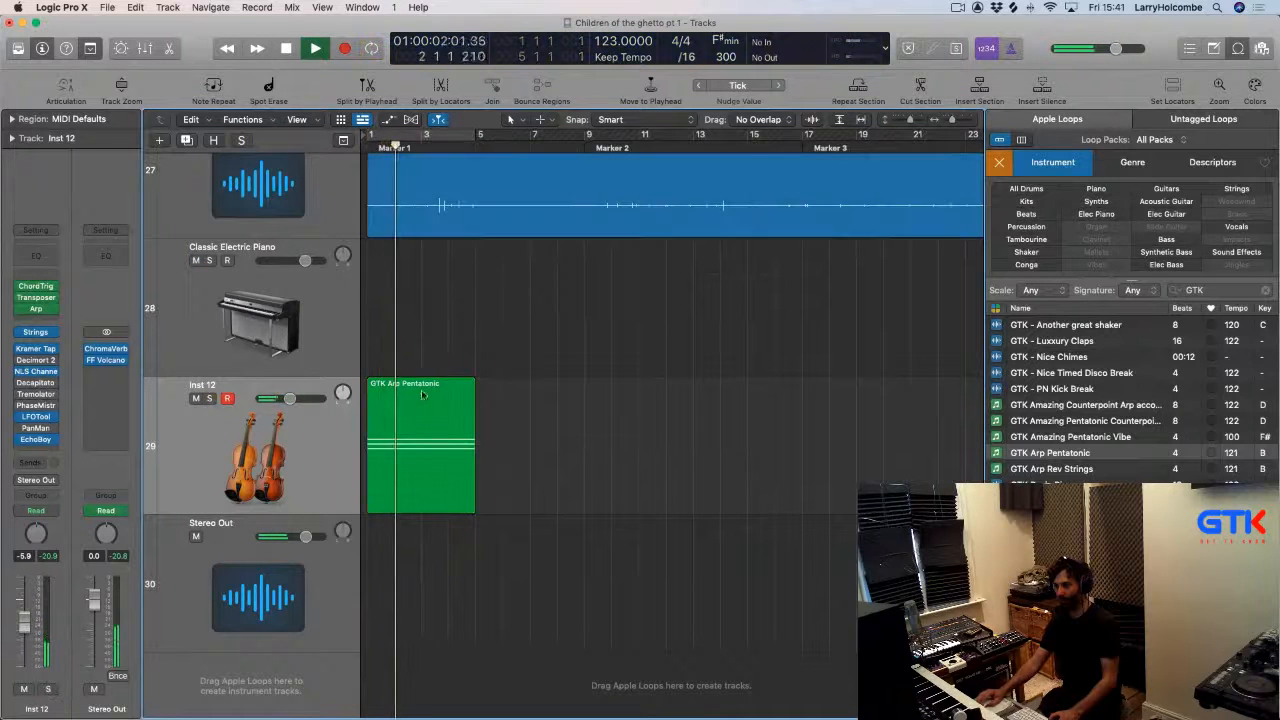
Zoom out over the whole arrangement and replay it to hear the new loop in context.
{"action": "scroll", "coordinate": [577, 382], "scroll_direction": "up", "scroll_amount": 1}
{"action": "scroll", "coordinate": [577, 382], "scroll_direction": "down", "scroll_amount": 5}
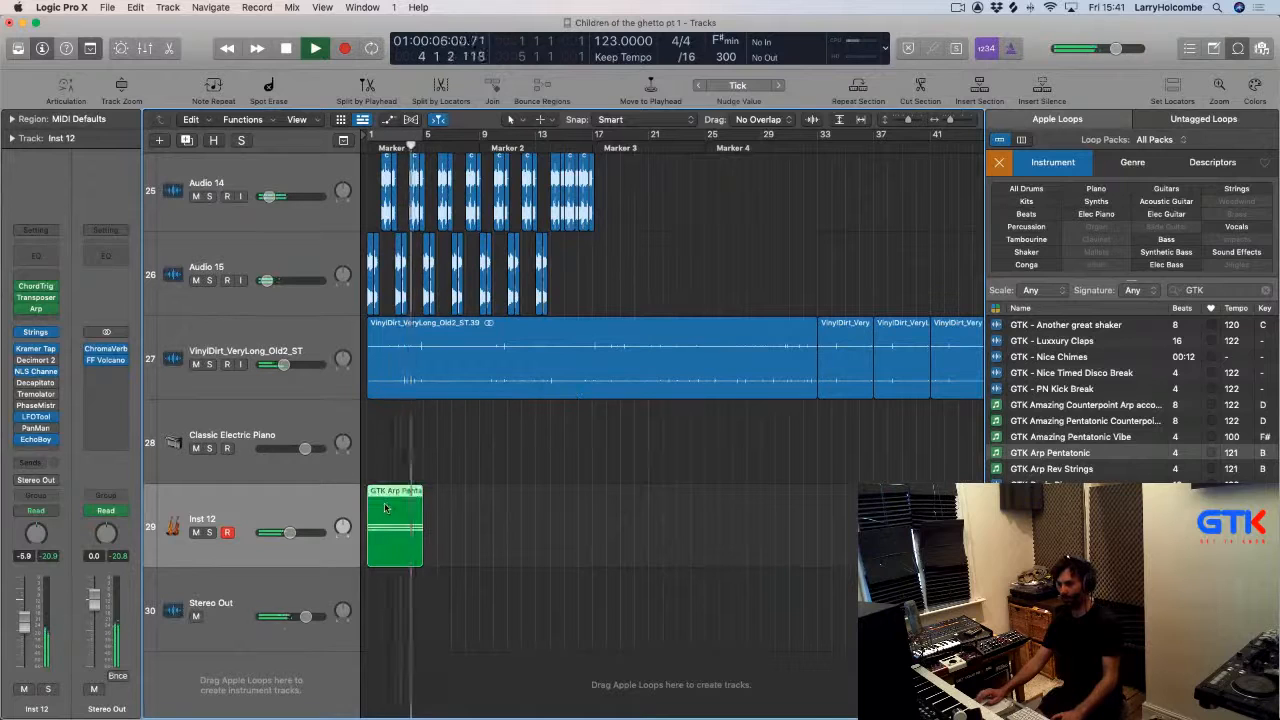
{"action": "scroll", "coordinate": [607, 244], "scroll_direction": "down", "scroll_amount": 4}
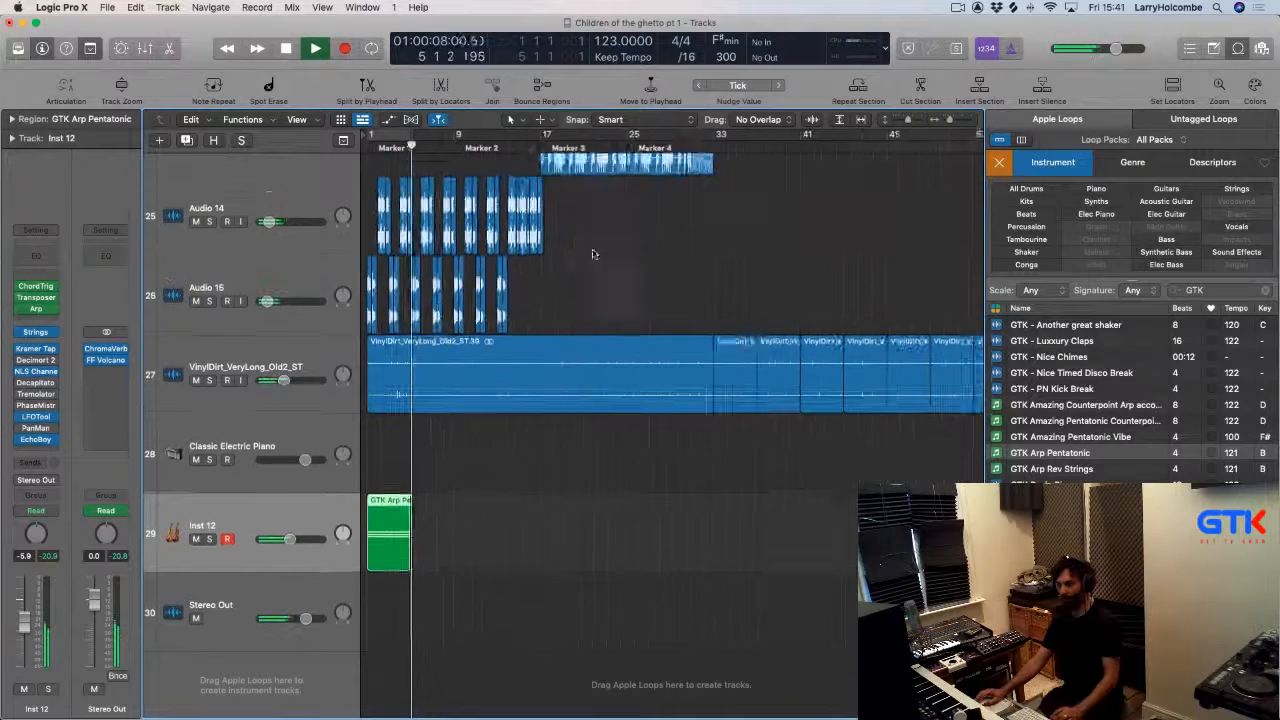
{"action": "key", "text": "o"}
{"action": "scroll", "coordinate": [845, 250], "scroll_direction": "down", "scroll_amount": 4}
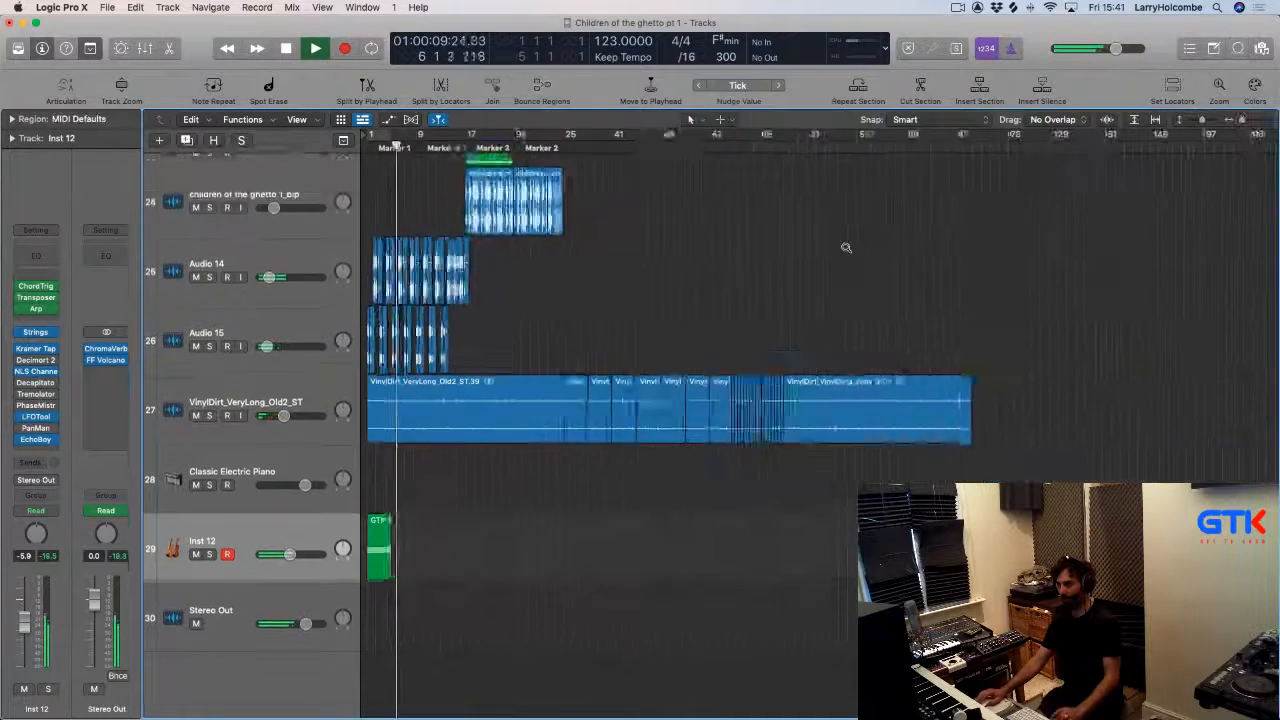
{"action": "scroll", "coordinate": [590, 398], "scroll_direction": "down", "scroll_amount": 3}
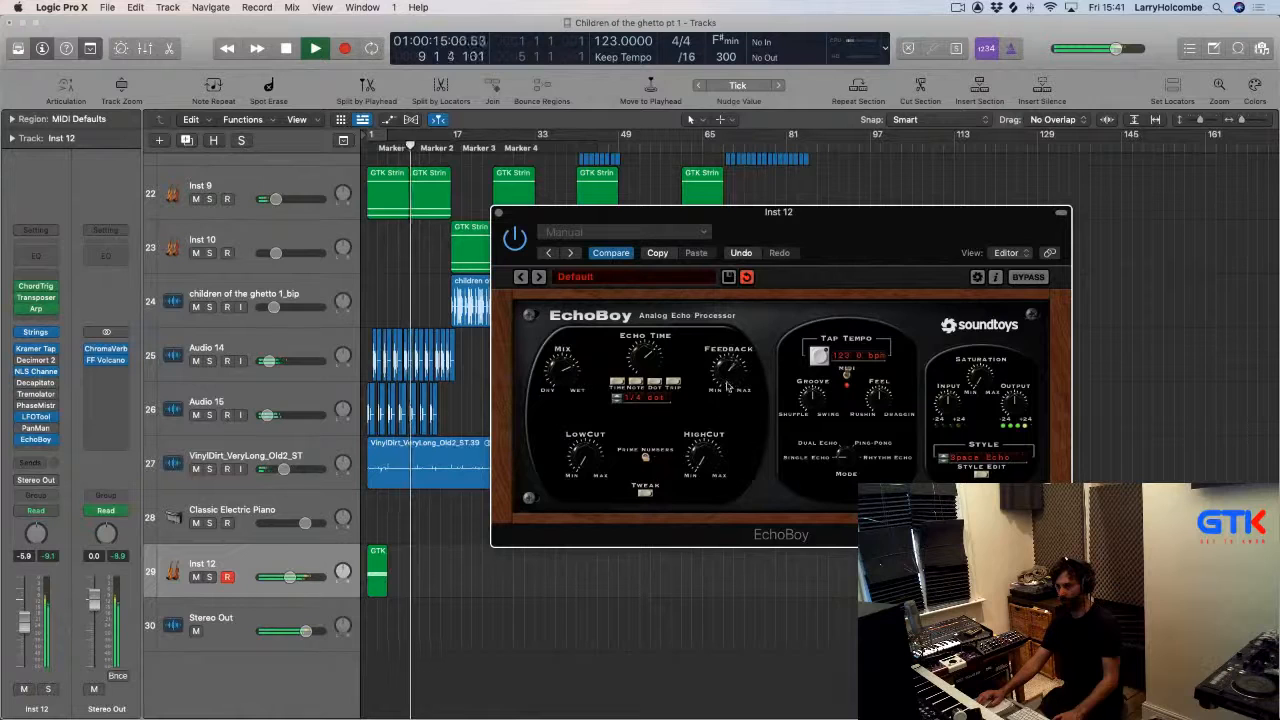
{"action": "left_click", "coordinate": [499, 214]}
{"action": "key", "text": "space"}
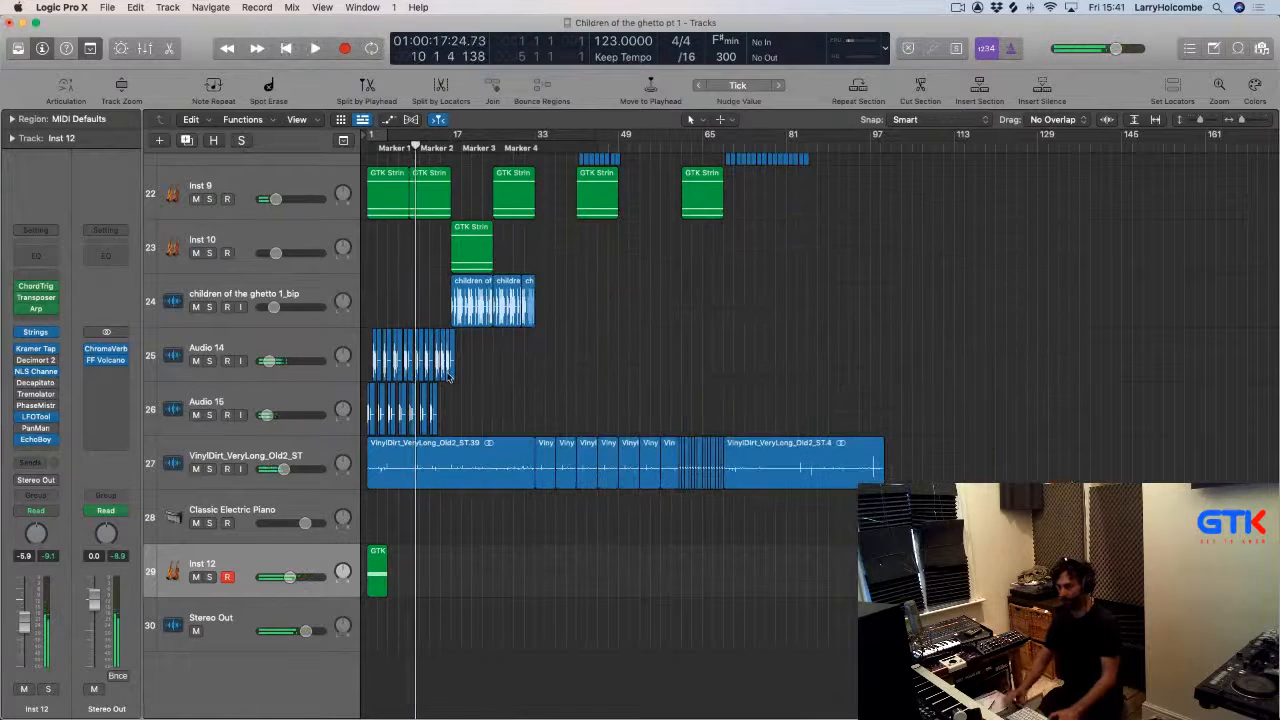
{"action": "key", "text": "space"}
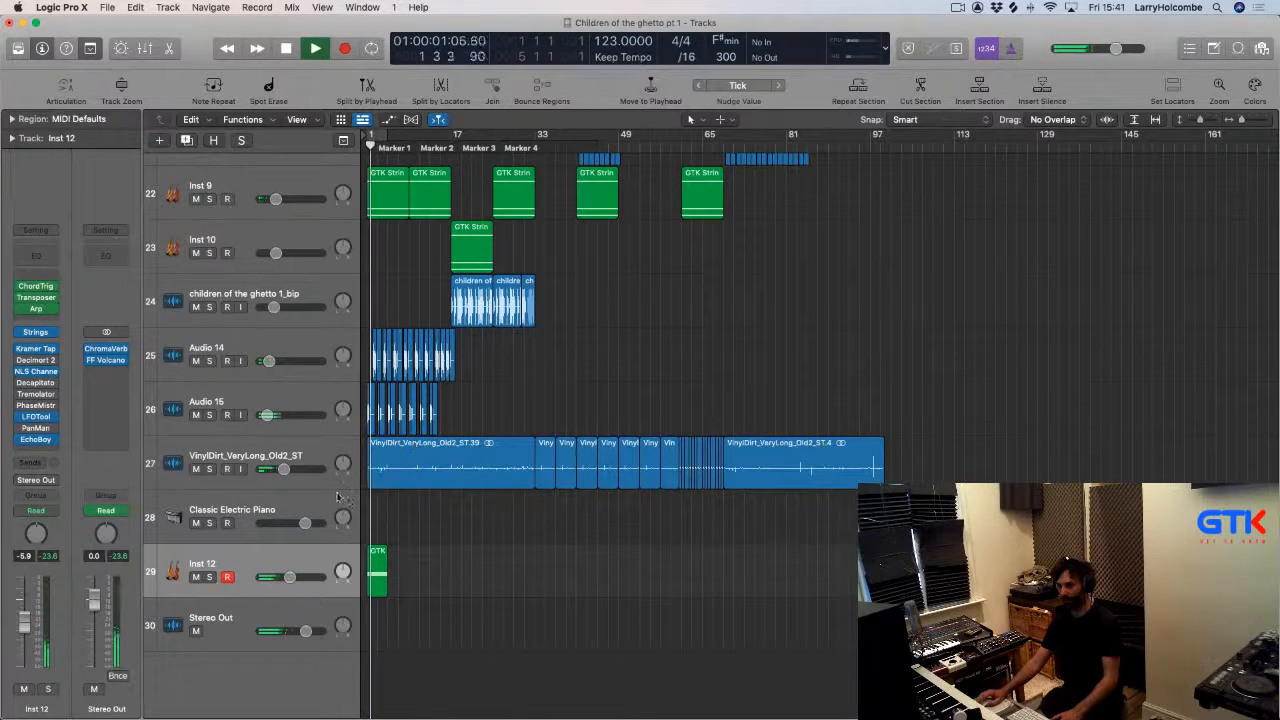
Transpose the GTK Arp Pentatonic region up +12 in the region inspector.
{"action": "left_click", "coordinate": [378, 572]}
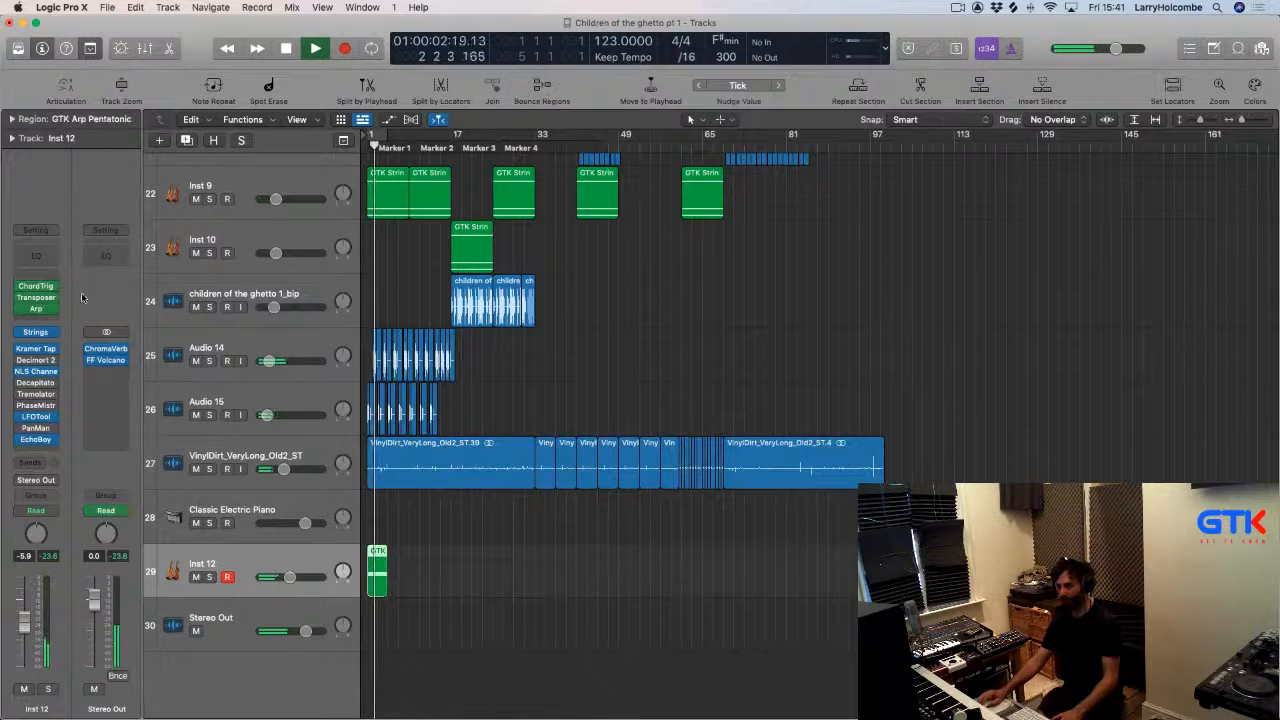
{"action": "left_click", "coordinate": [13, 120]}
{"action": "left_click", "coordinate": [133, 187]}
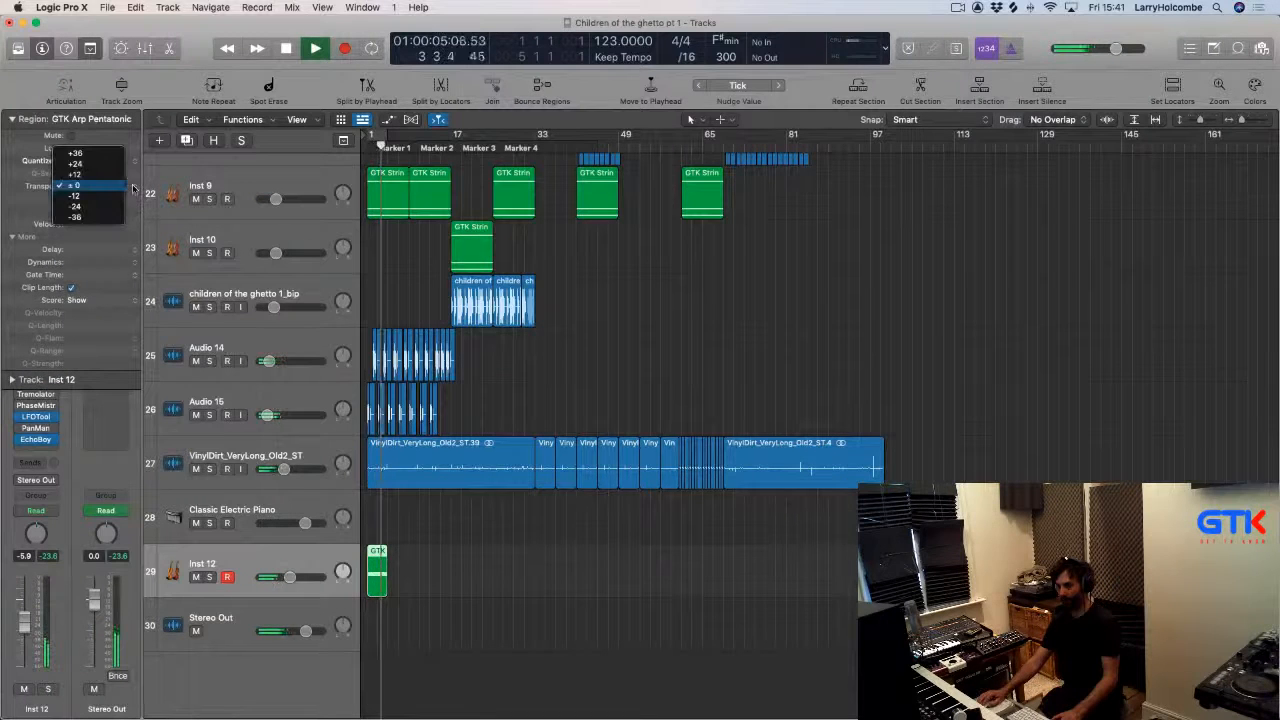
{"action": "left_click", "coordinate": [74, 174]}
{"action": "key", "text": "space"}
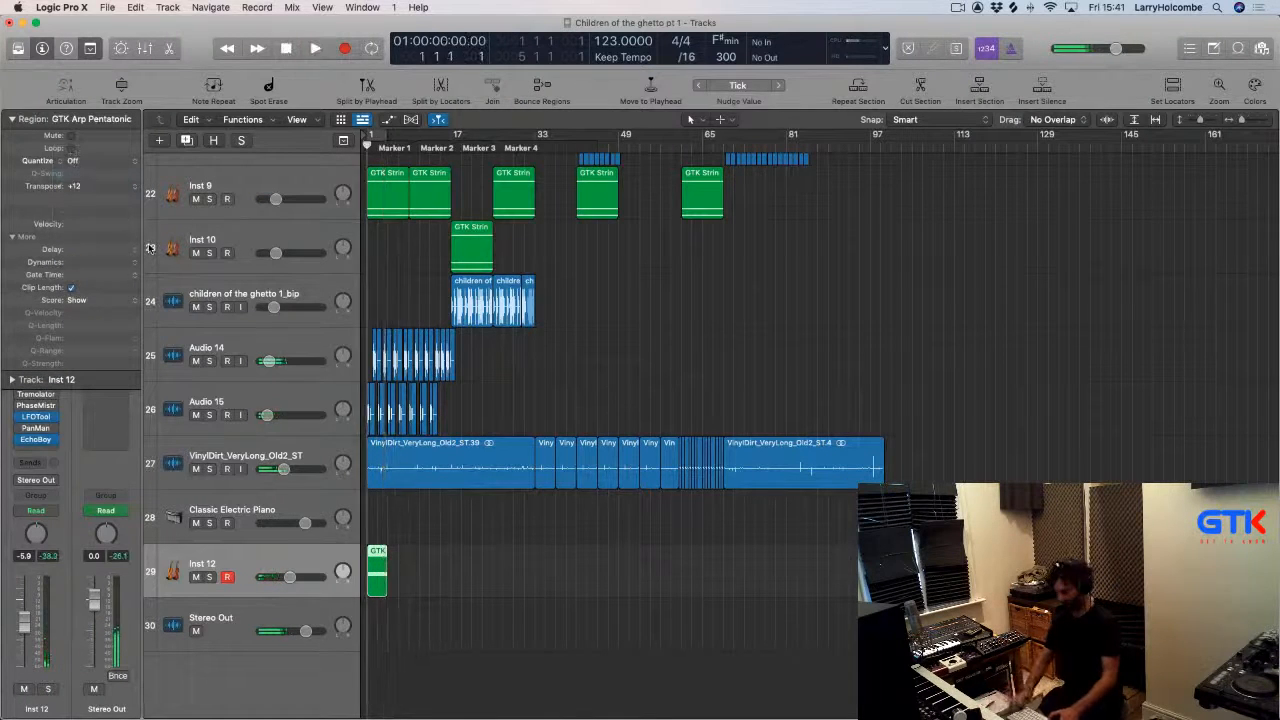
Zoom to the region, set a cycle range over bars 1 to 5 and play it.
{"action": "key", "text": "space"}
{"action": "key", "text": "z"}
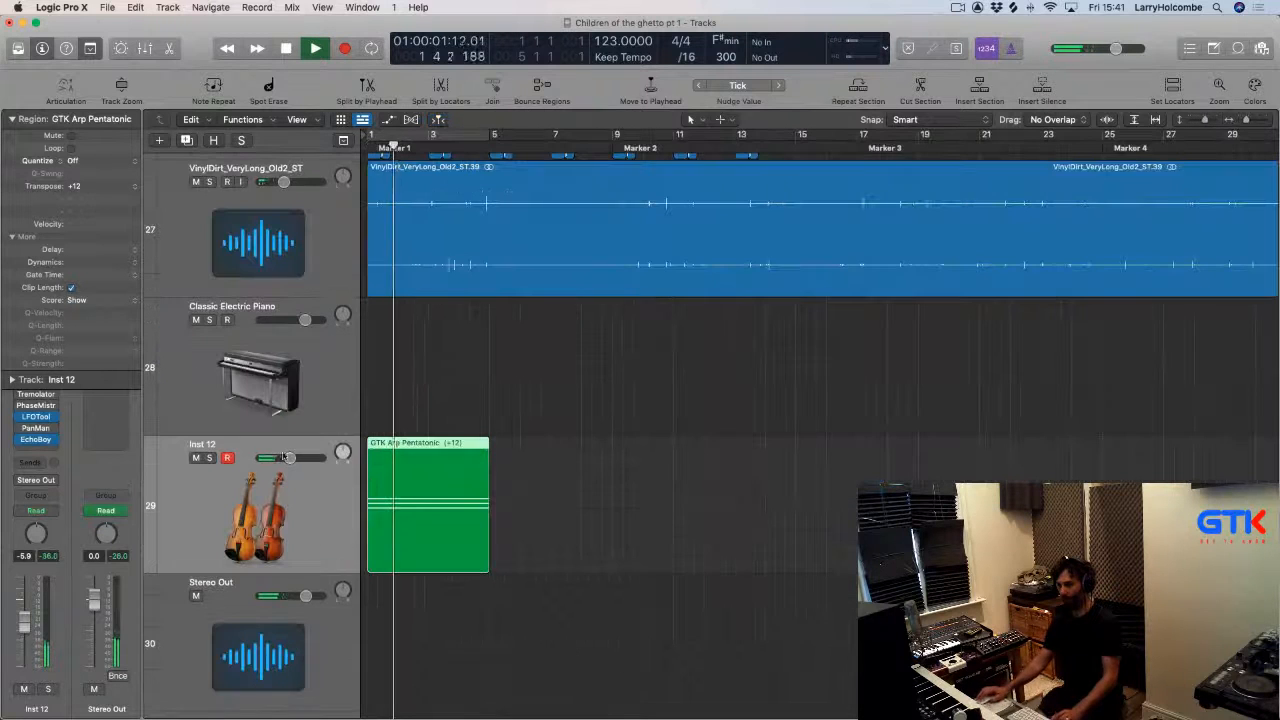
{"action": "left_click_drag", "start_coordinate": [372, 136], "coordinate": [505, 150]}
{"action": "left_click", "coordinate": [12, 118]}
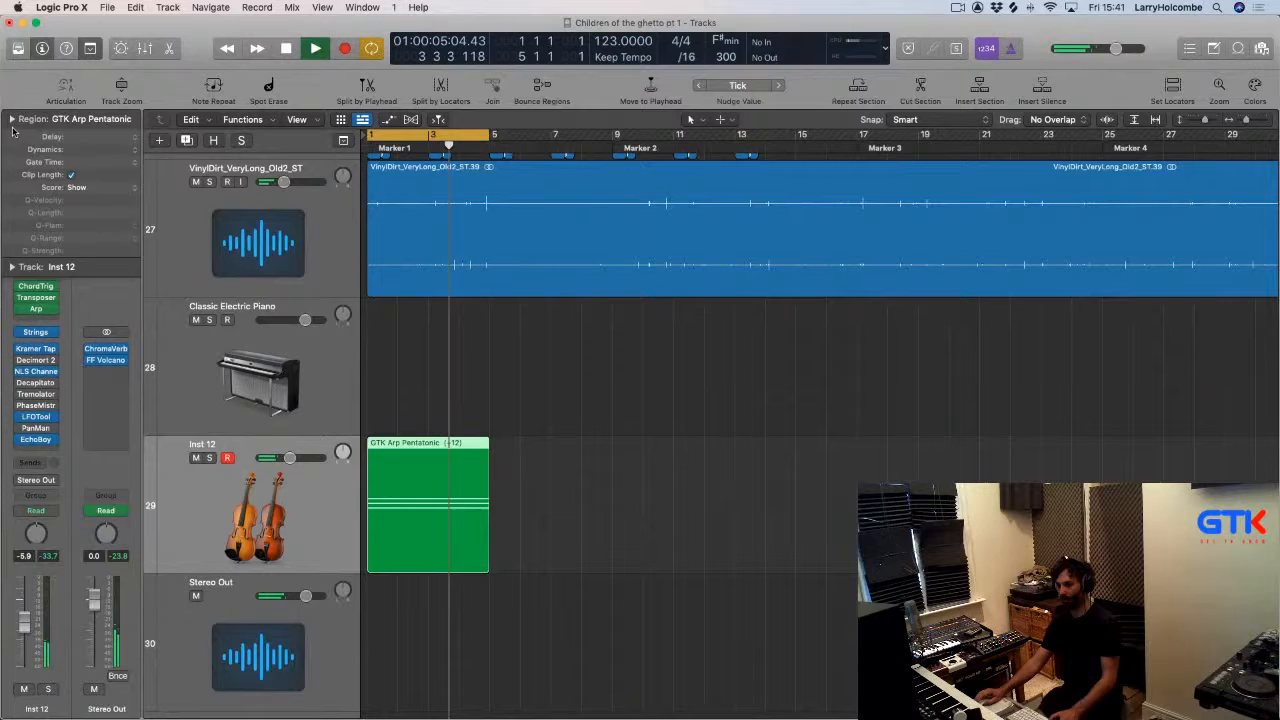
Open the Inst 12 instrument slot and browse AU Instruments for a Native Instruments plug-in.
{"action": "left_click", "coordinate": [52, 334]}
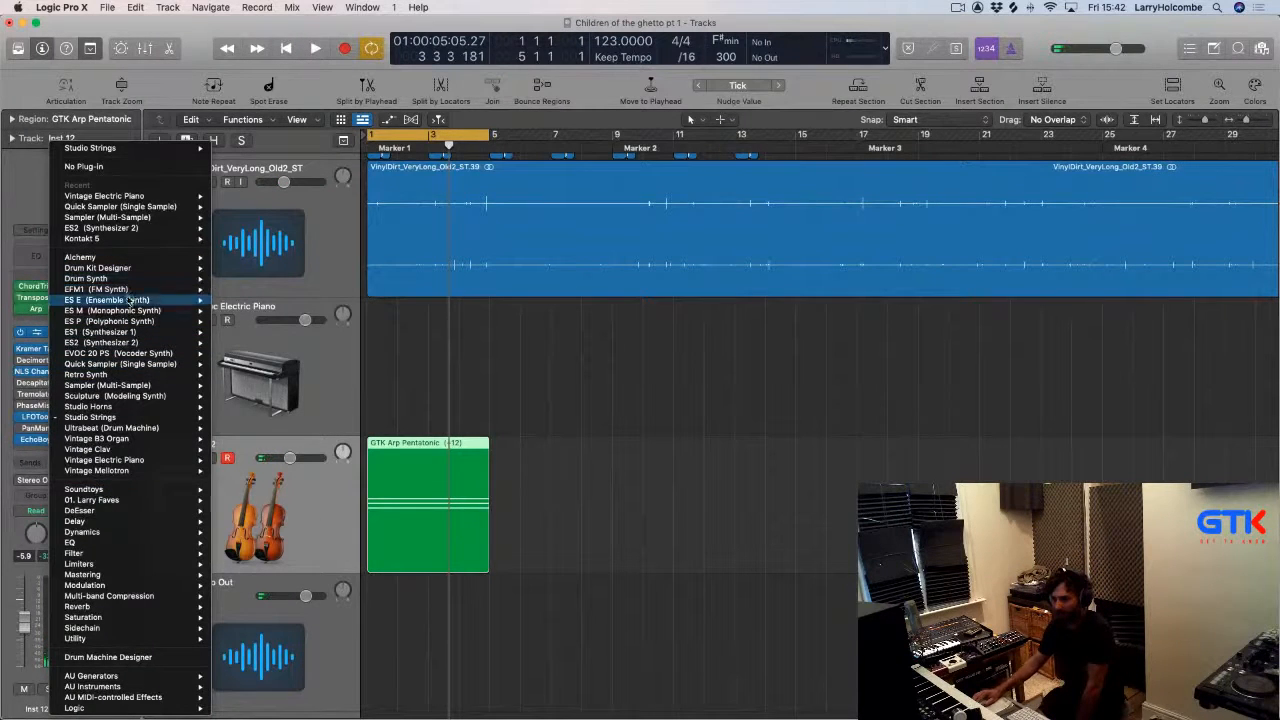
{"action": "mouse_move", "coordinate": [110, 686]}
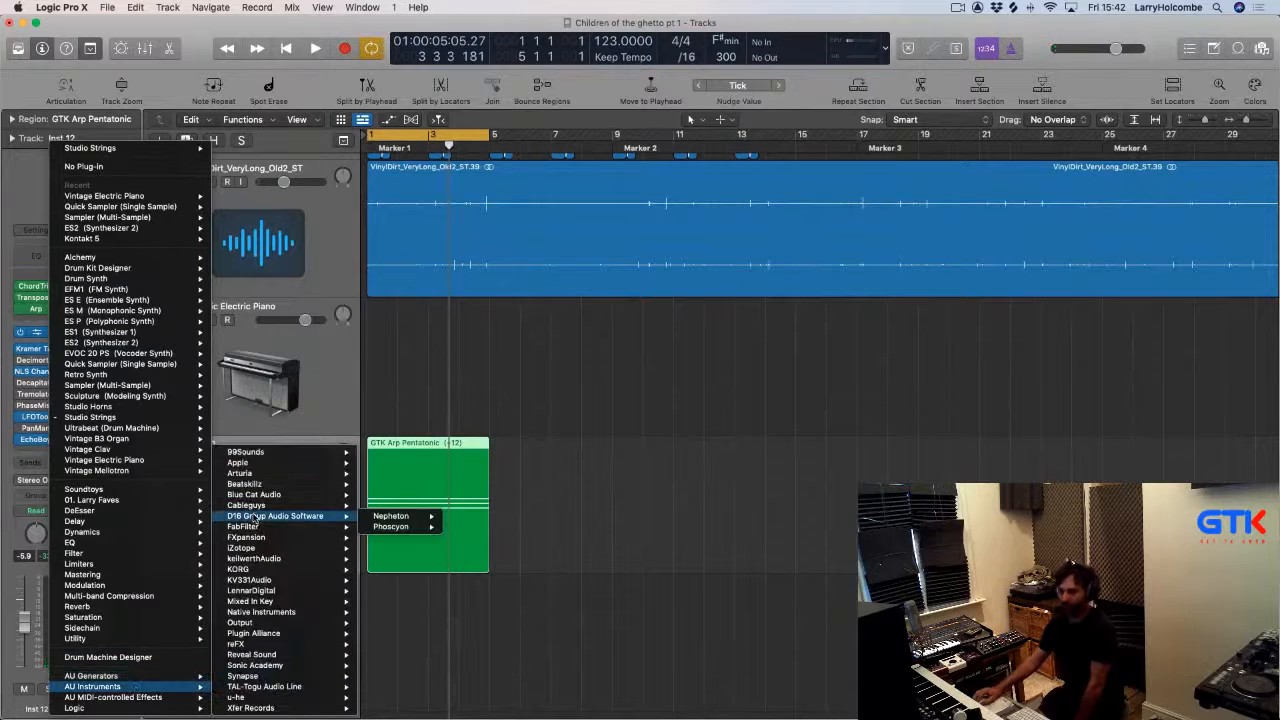
{"action": "mouse_move", "coordinate": [256, 603]}
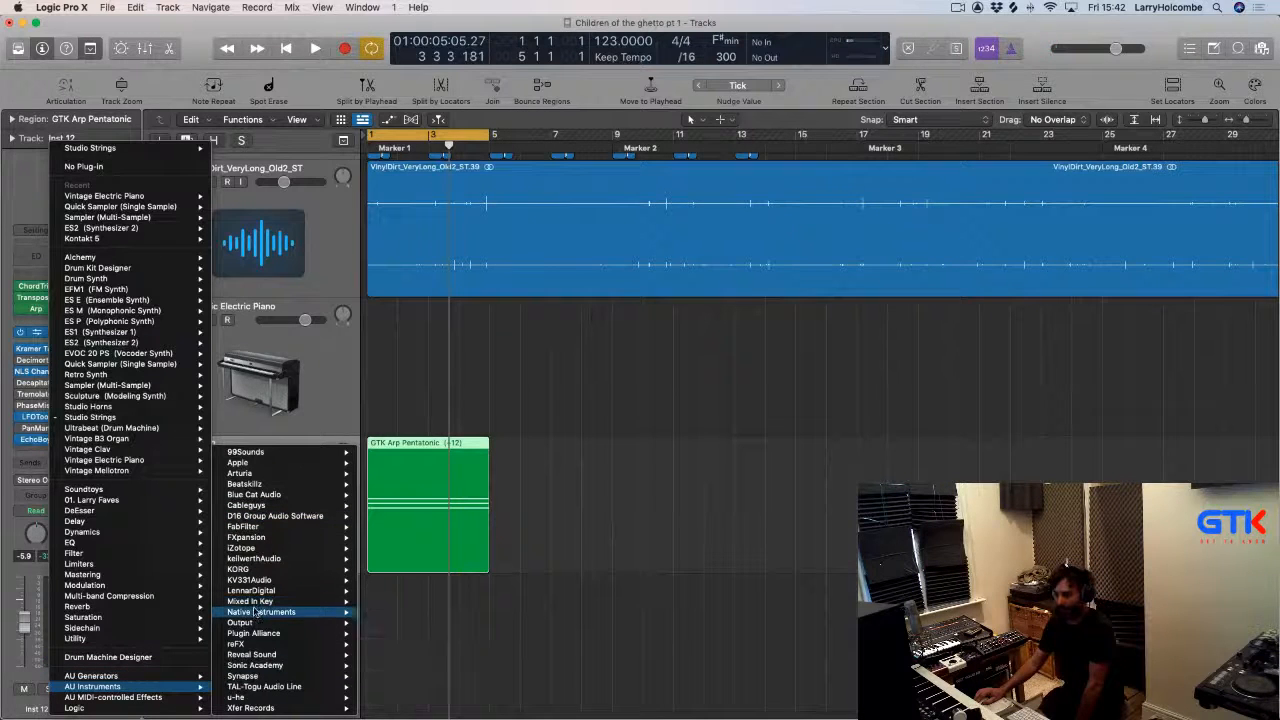
{"action": "mouse_move", "coordinate": [422, 636]}
{"action": "left_click", "coordinate": [496, 633]}
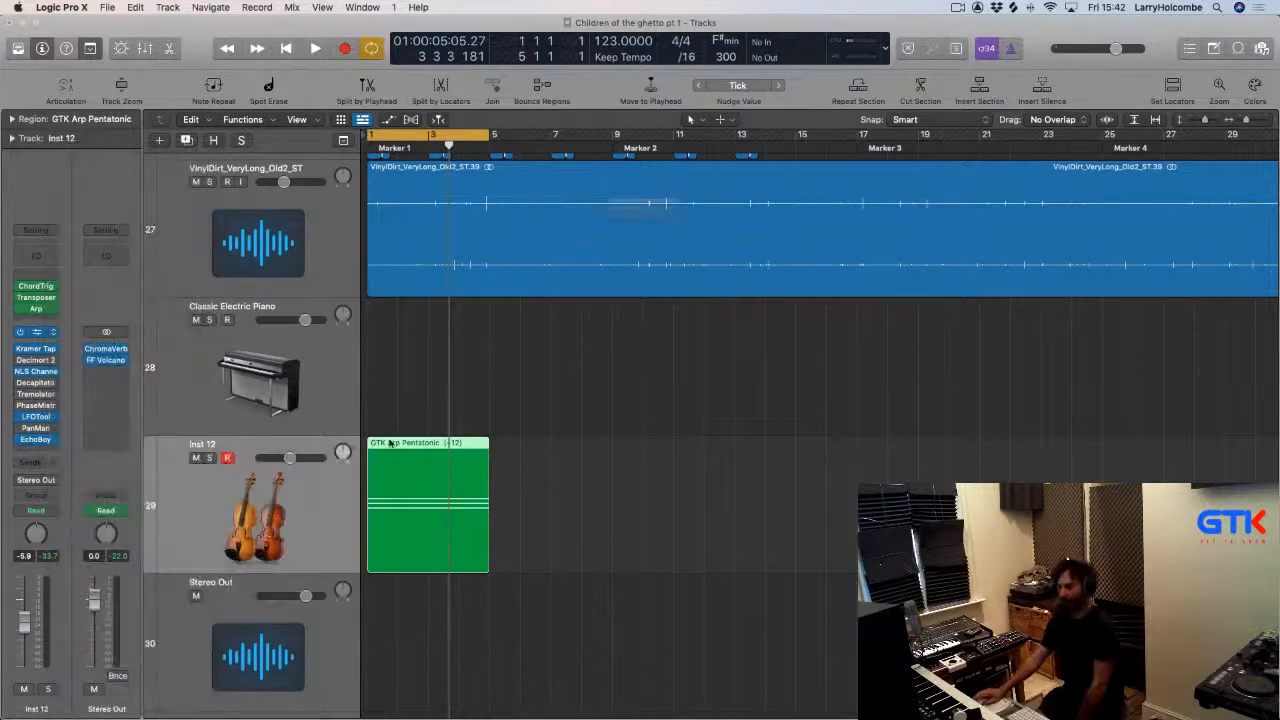
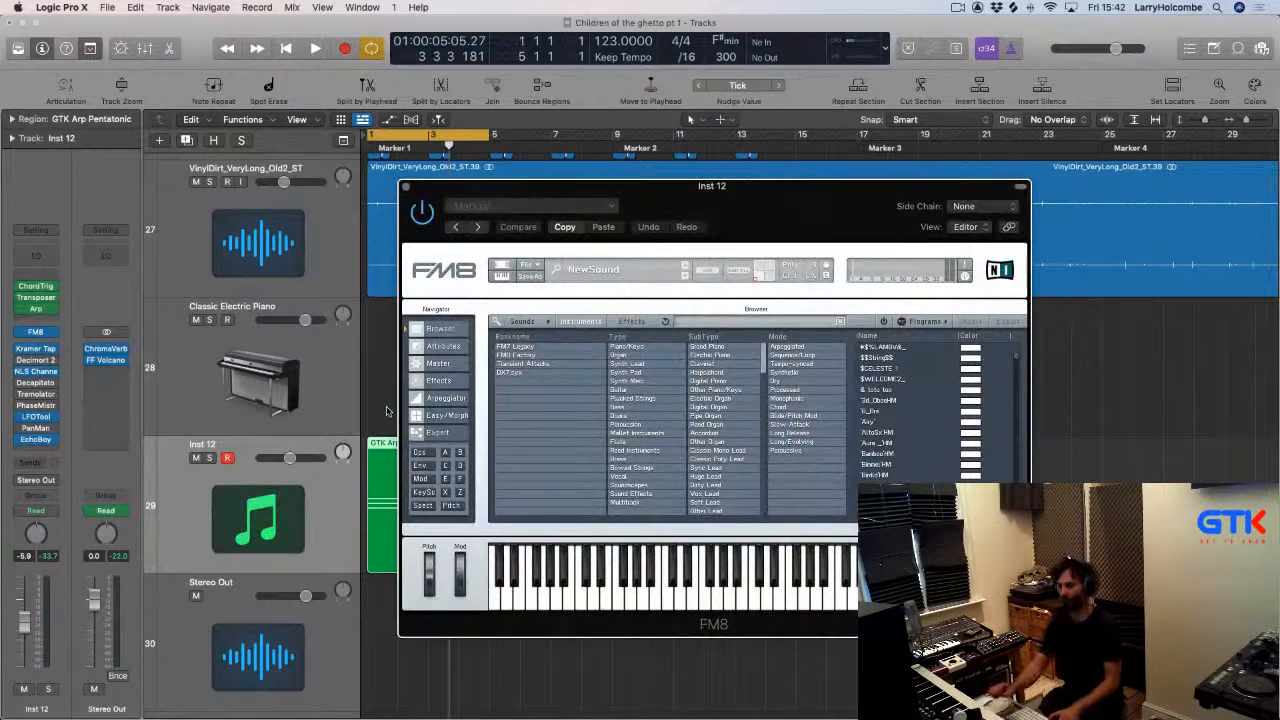
Start playback and audition FM8 plucked-string presets such as Deluxe, Baerbell and Essential Artifacts on the arp loop.
{"action": "key", "text": "space"}
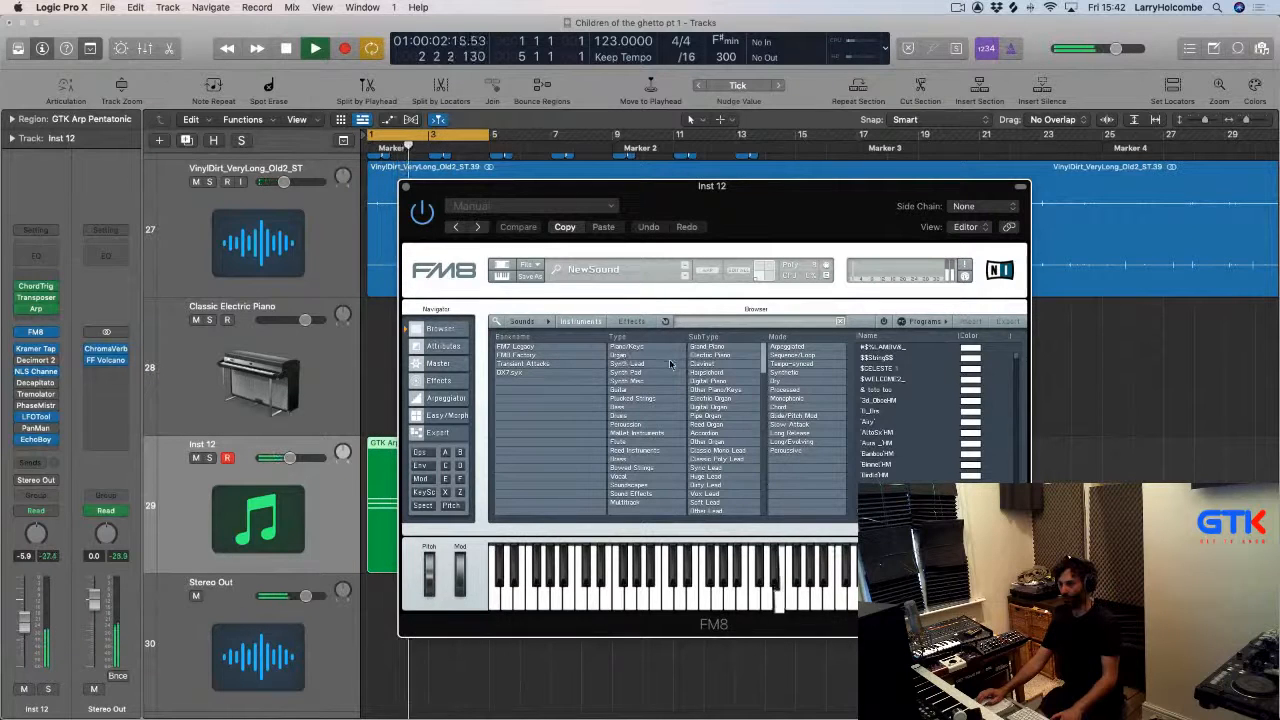
{"action": "left_click", "coordinate": [625, 399]}
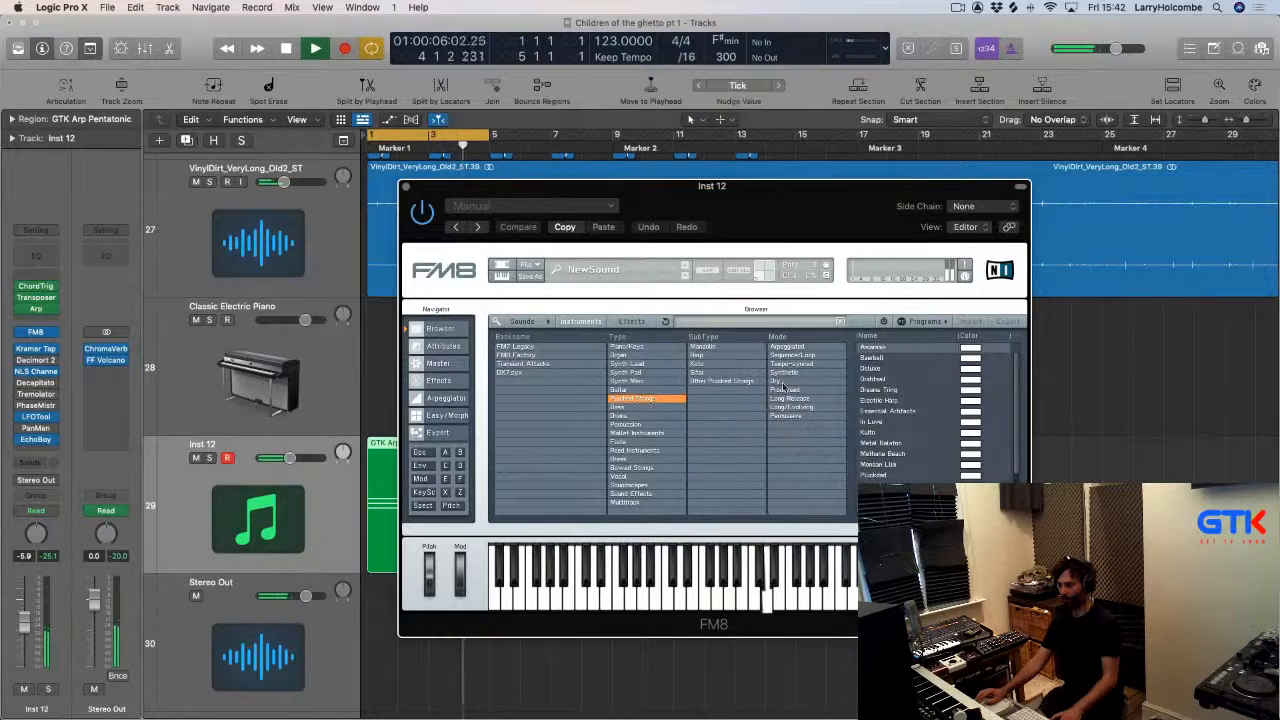
{"action": "left_click", "coordinate": [871, 369]}
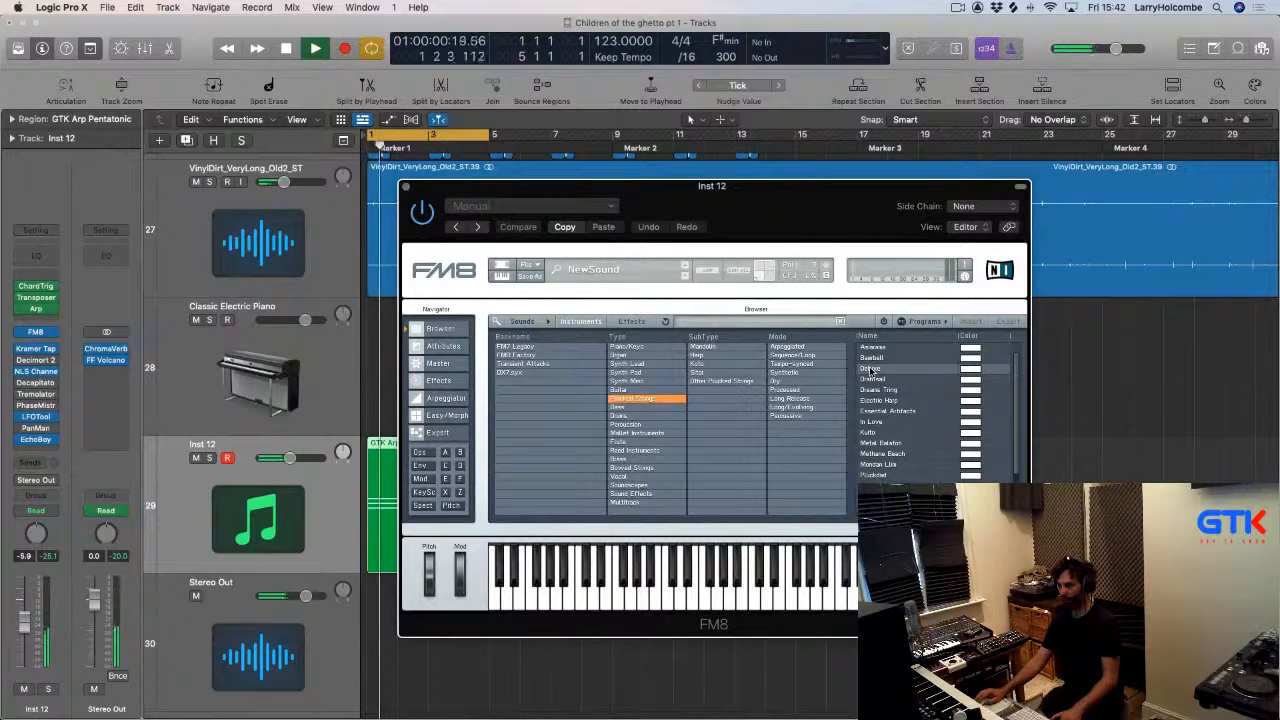
{"action": "double_click", "coordinate": [868, 370]}
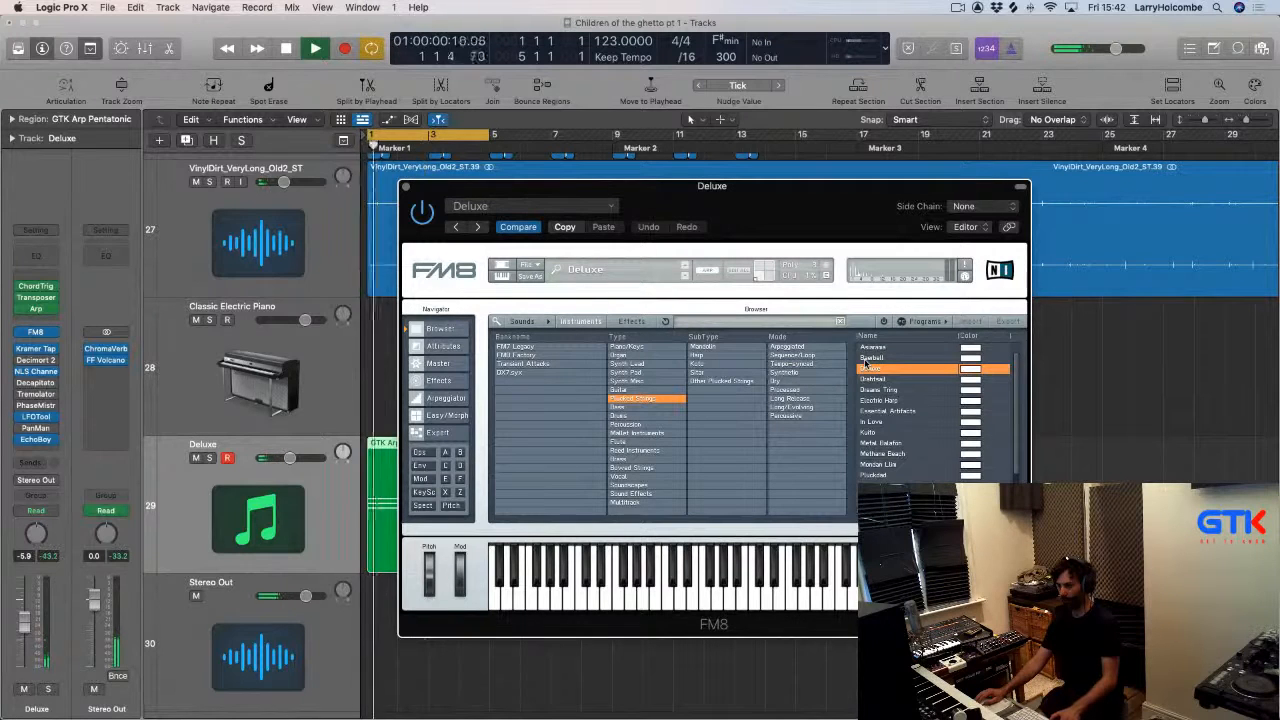
{"action": "double_click", "coordinate": [869, 358]}
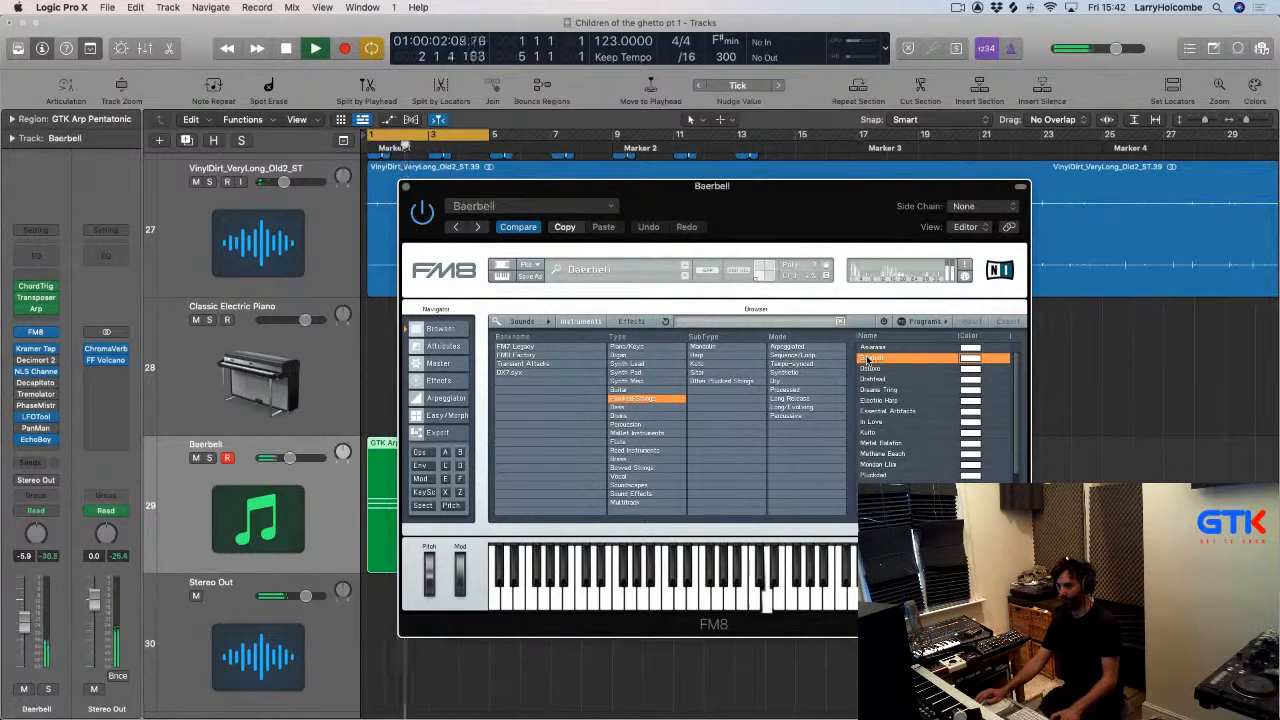
{"action": "double_click", "coordinate": [876, 411]}
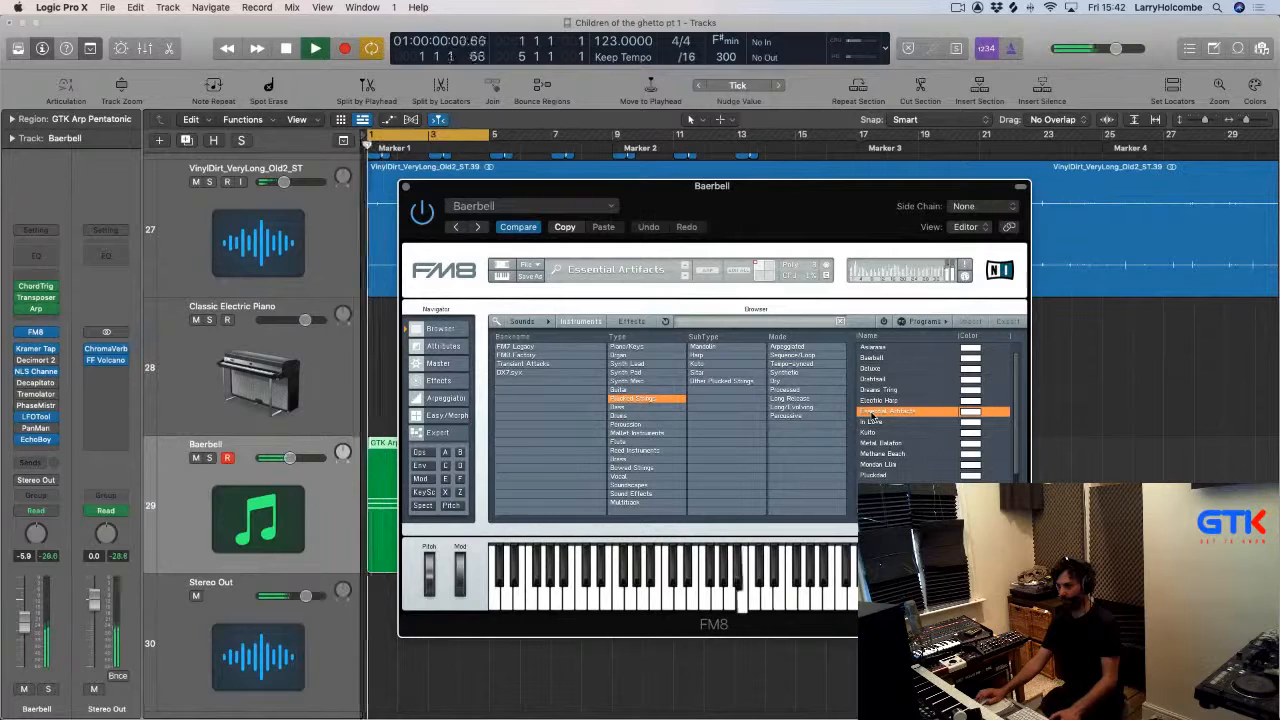
Filter FM8 presets to the Harp subtype, load Electric Harp, then step through further plucked presets to Razor Boy.
{"action": "left_click", "coordinate": [718, 362]}
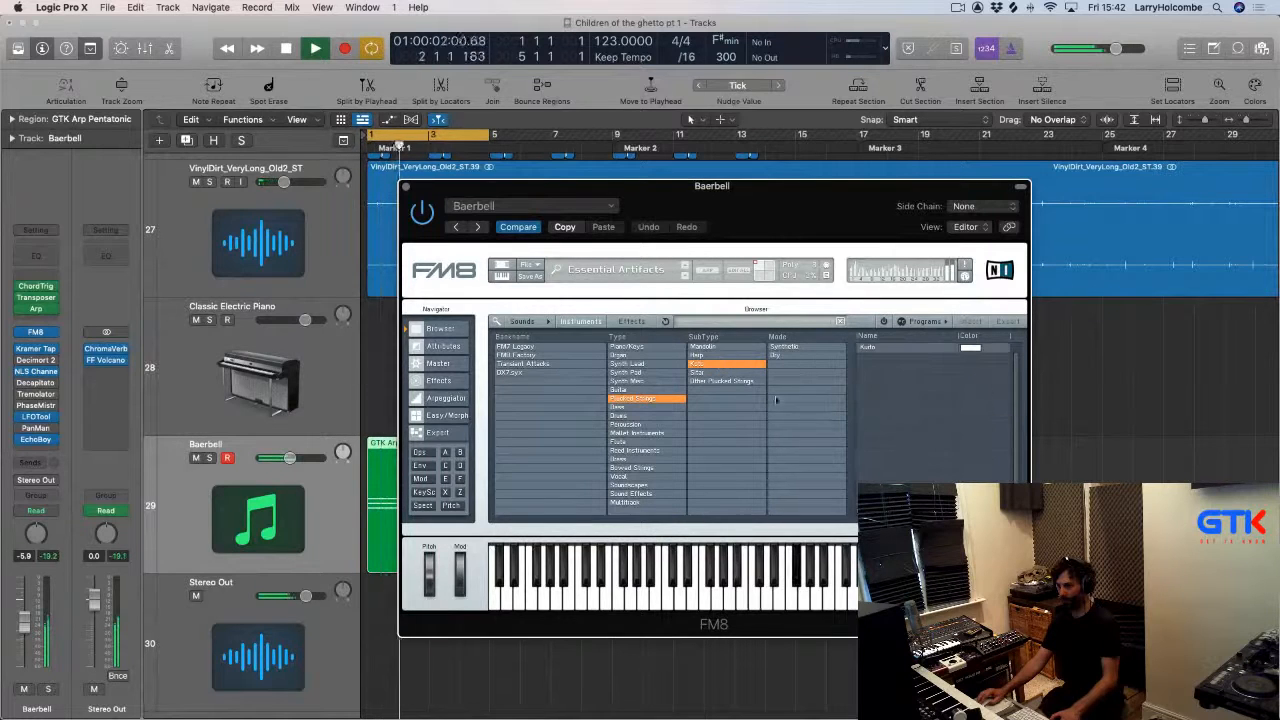
{"action": "left_click", "coordinate": [703, 355], "text": "shift"}
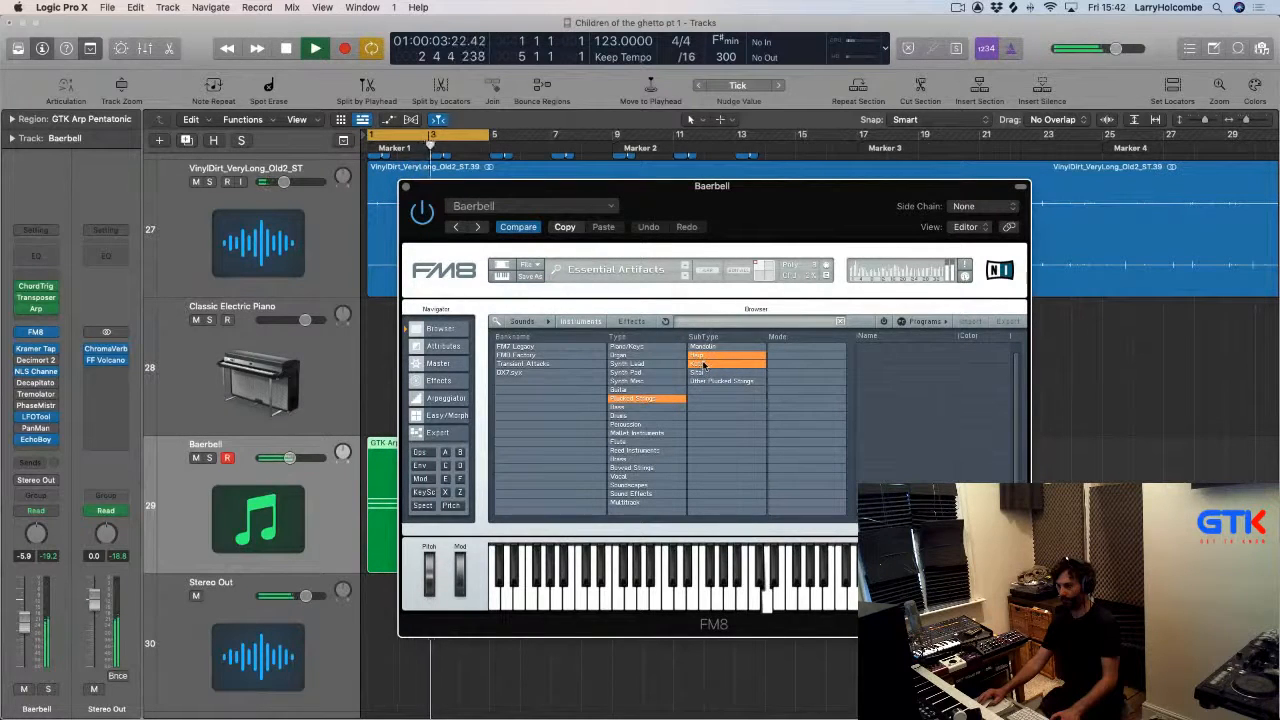
{"action": "left_click", "coordinate": [704, 364]}
{"action": "left_click", "coordinate": [880, 348]}
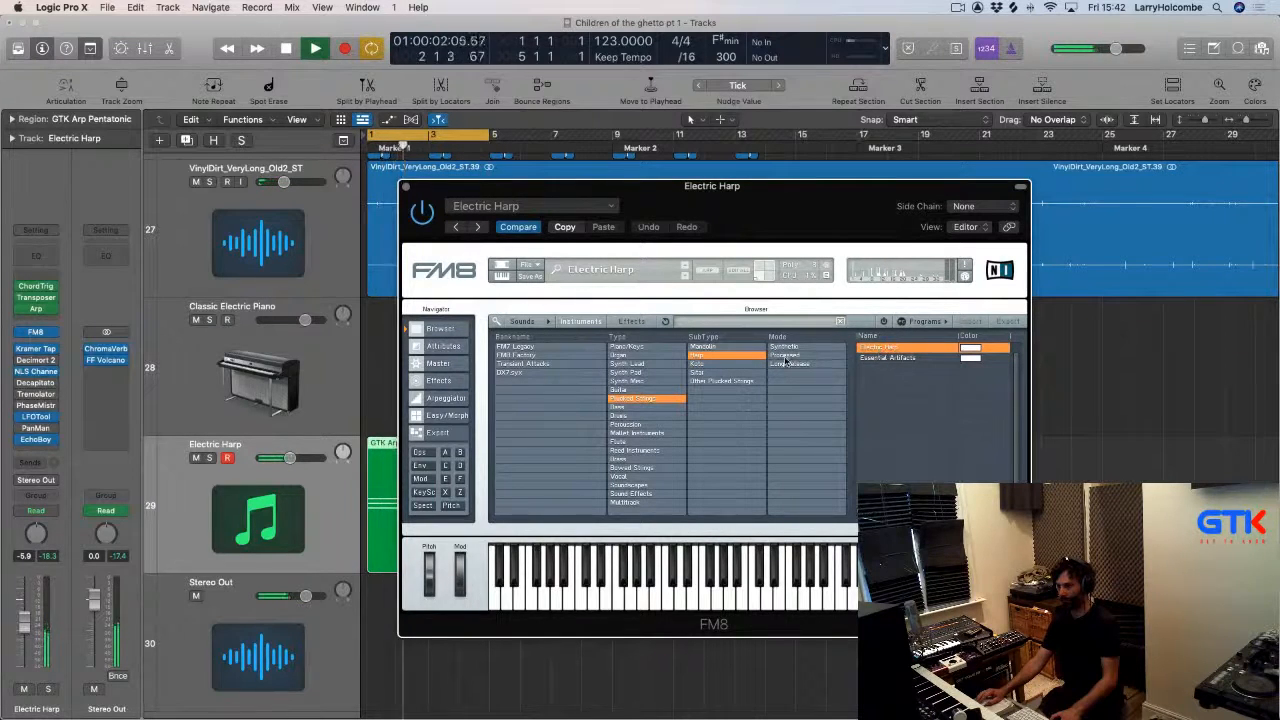
{"action": "key", "text": "space"}
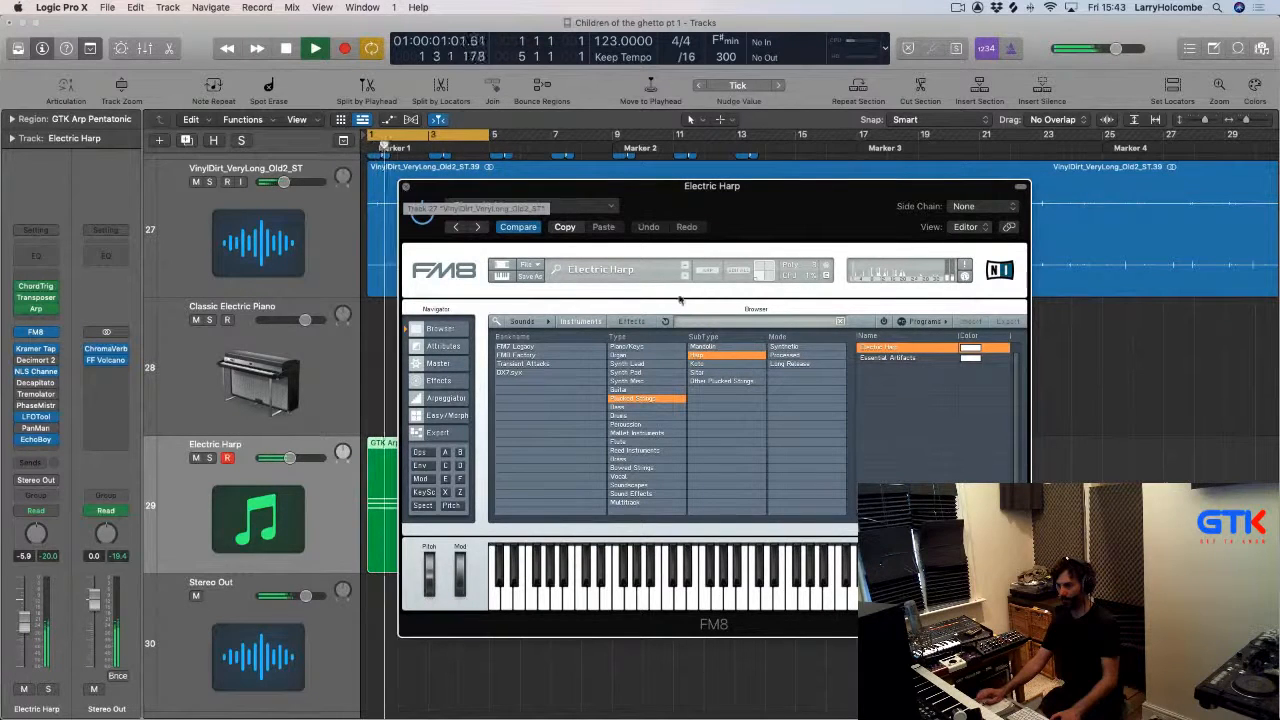
{"action": "left_click", "coordinate": [705, 357]}
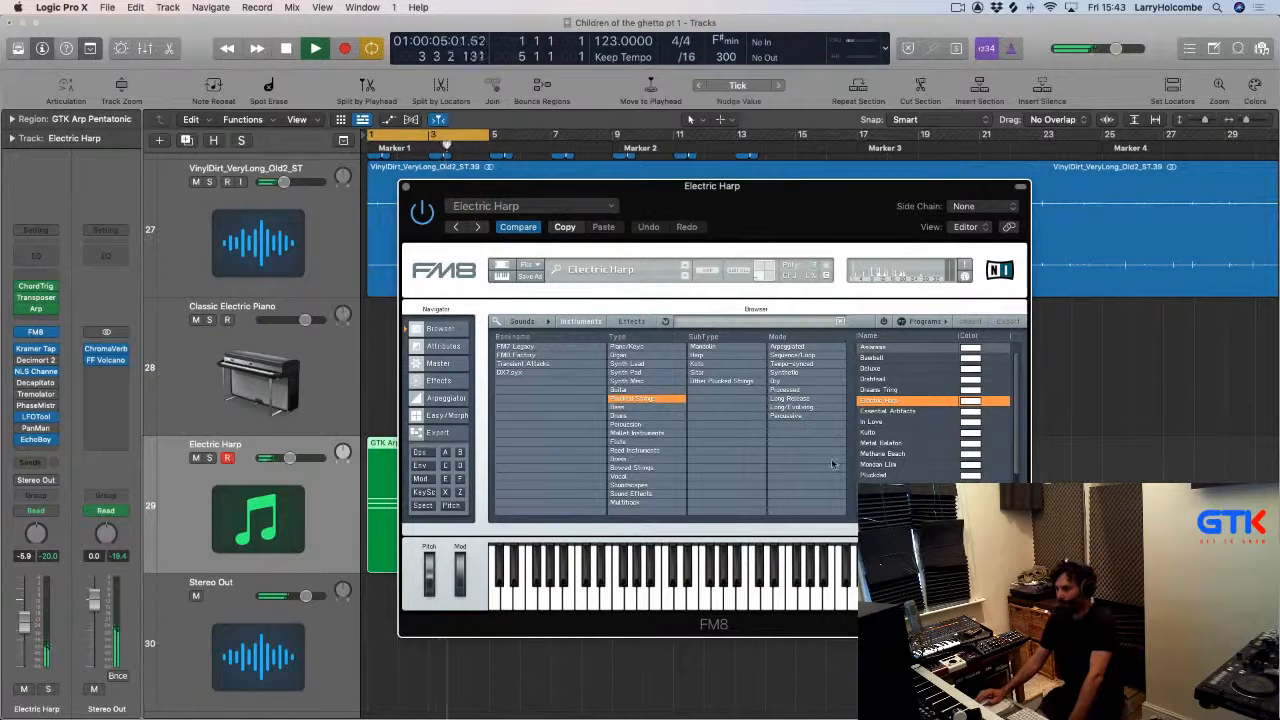
{"action": "left_click", "coordinate": [877, 476]}
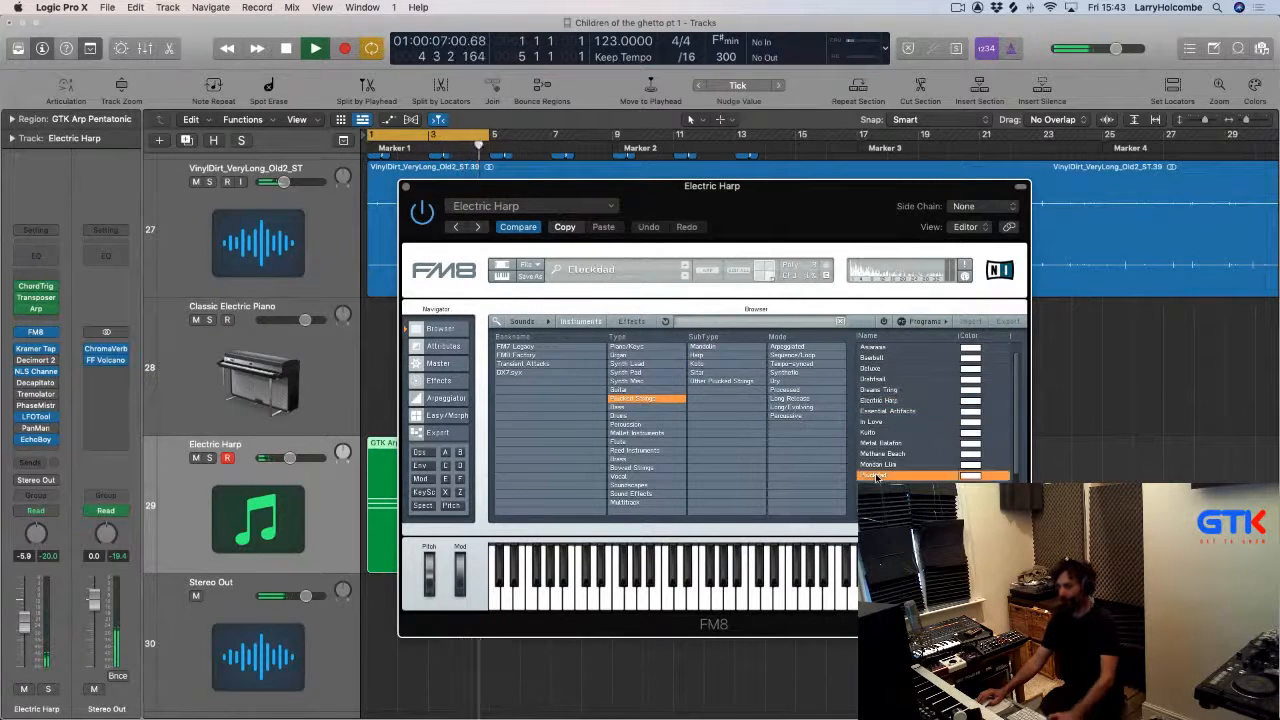
{"action": "key", "text": "Down"}
{"action": "key", "text": "Down"}
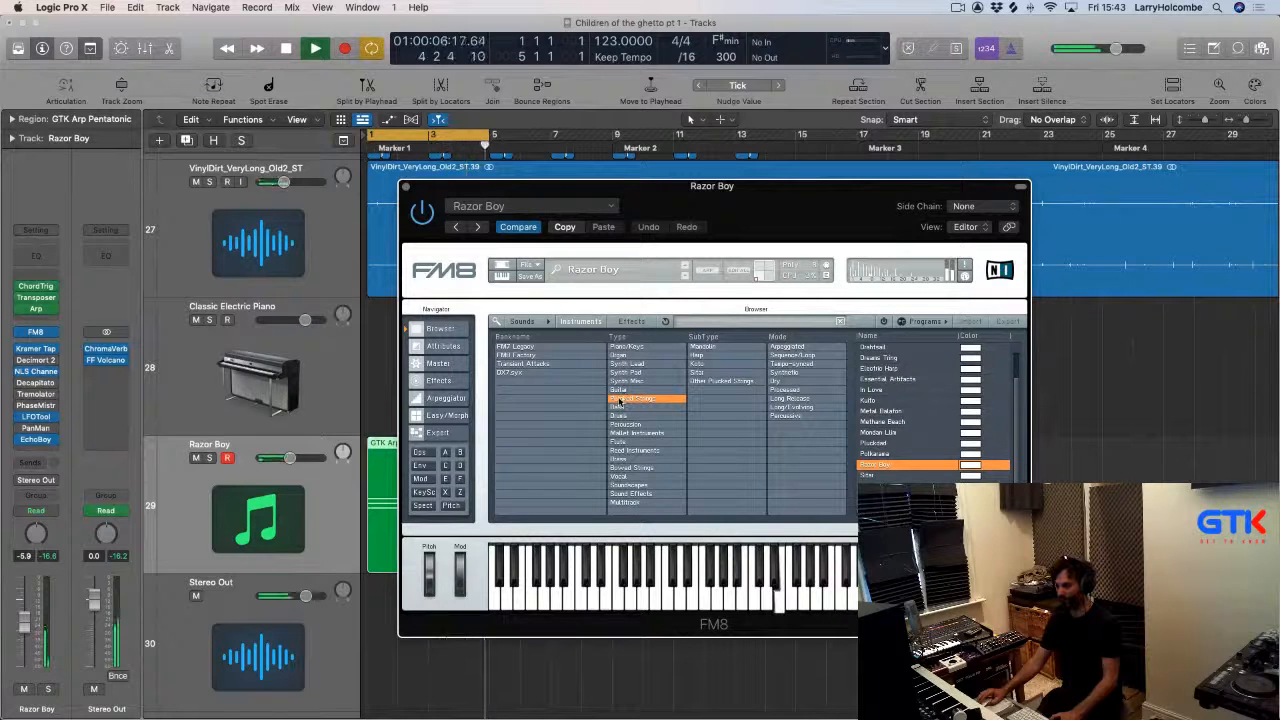
Search the FM8 browser for "bel" and load the Bell Air preset from Mallet Instruments, Bell subtype.
{"action": "left_click", "coordinate": [620, 401]}
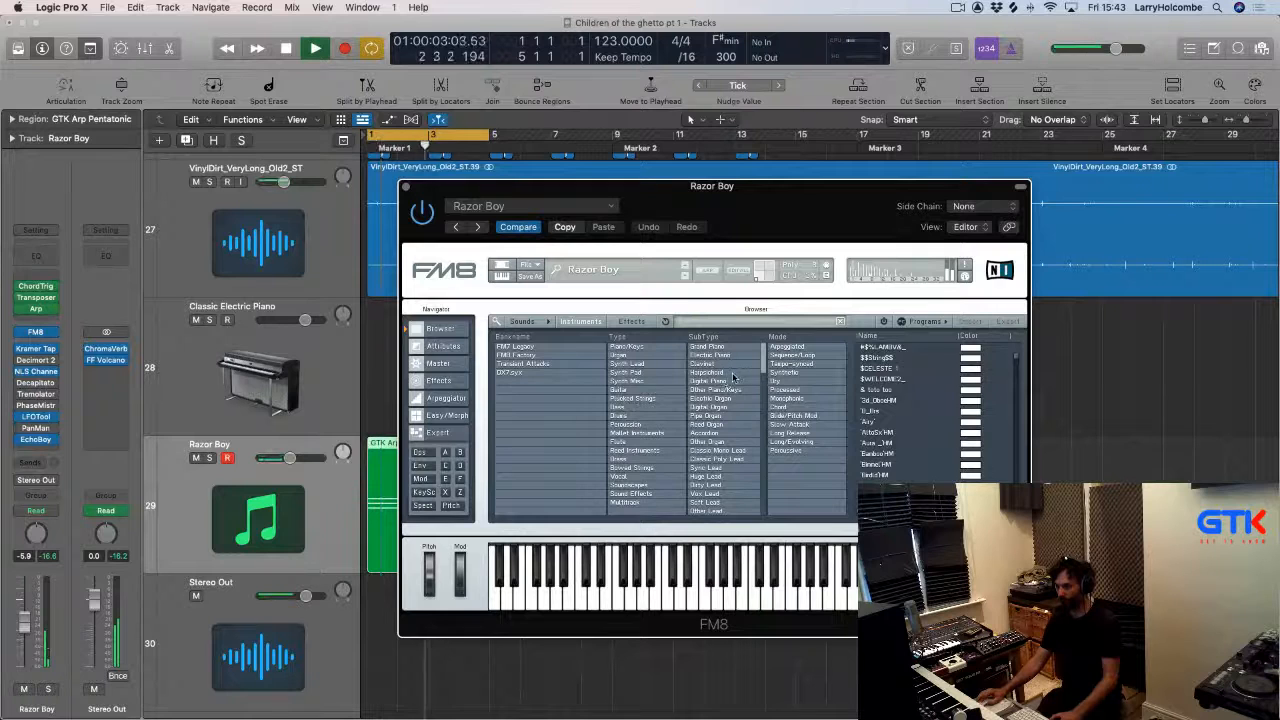
{"action": "left_click", "coordinate": [730, 323]}
{"action": "scroll", "coordinate": [712, 327], "scroll_direction": "down", "scroll_amount": 10}
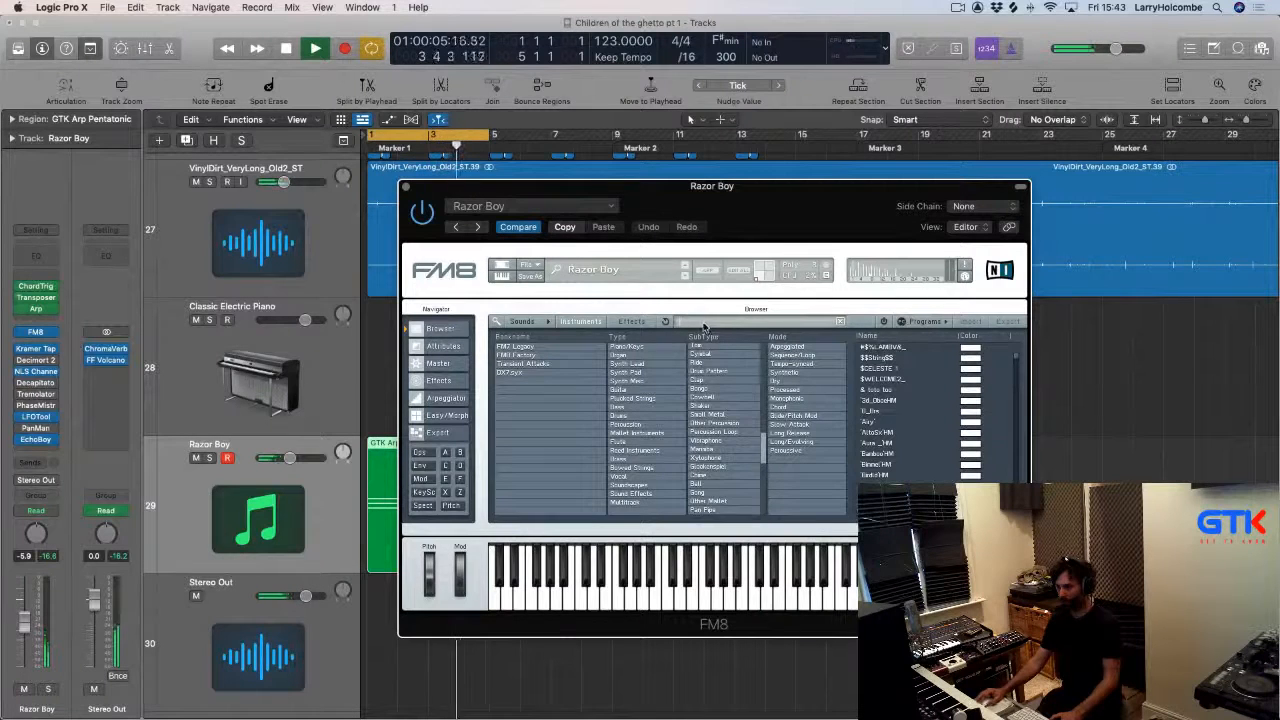
{"action": "type", "text": "bell"}
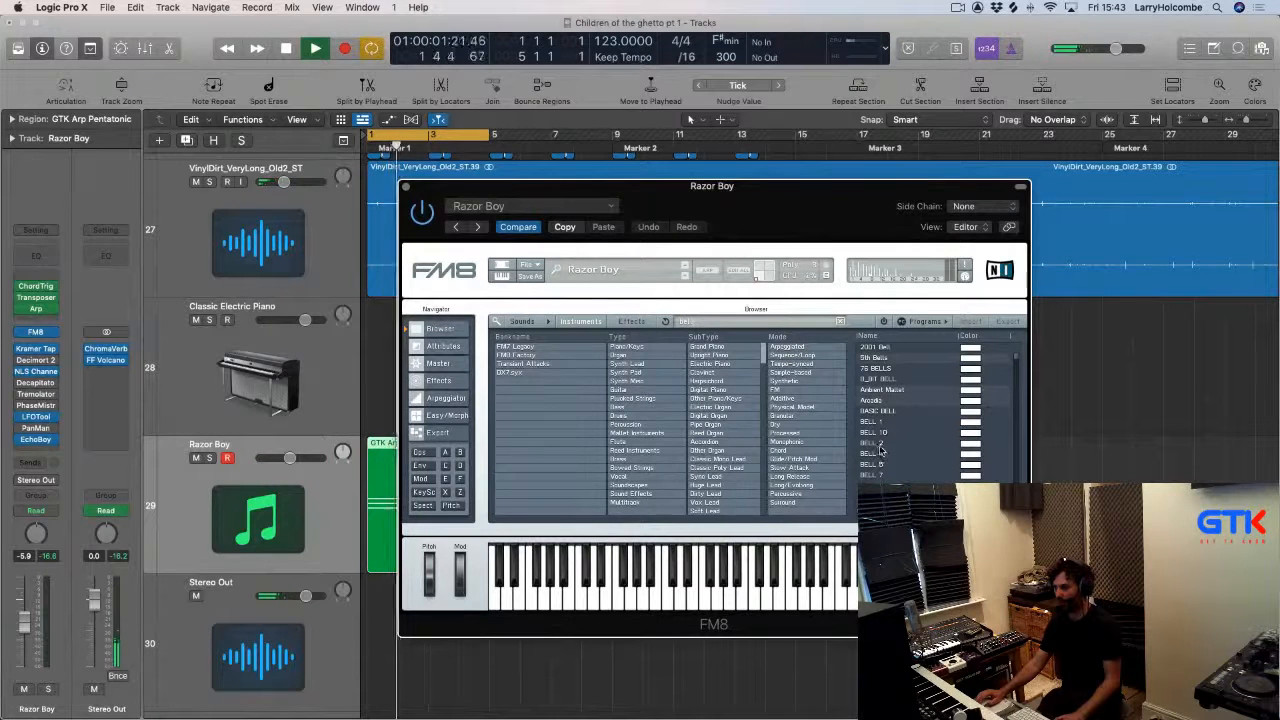
{"action": "scroll", "coordinate": [706, 428], "scroll_direction": "down", "scroll_amount": 10}
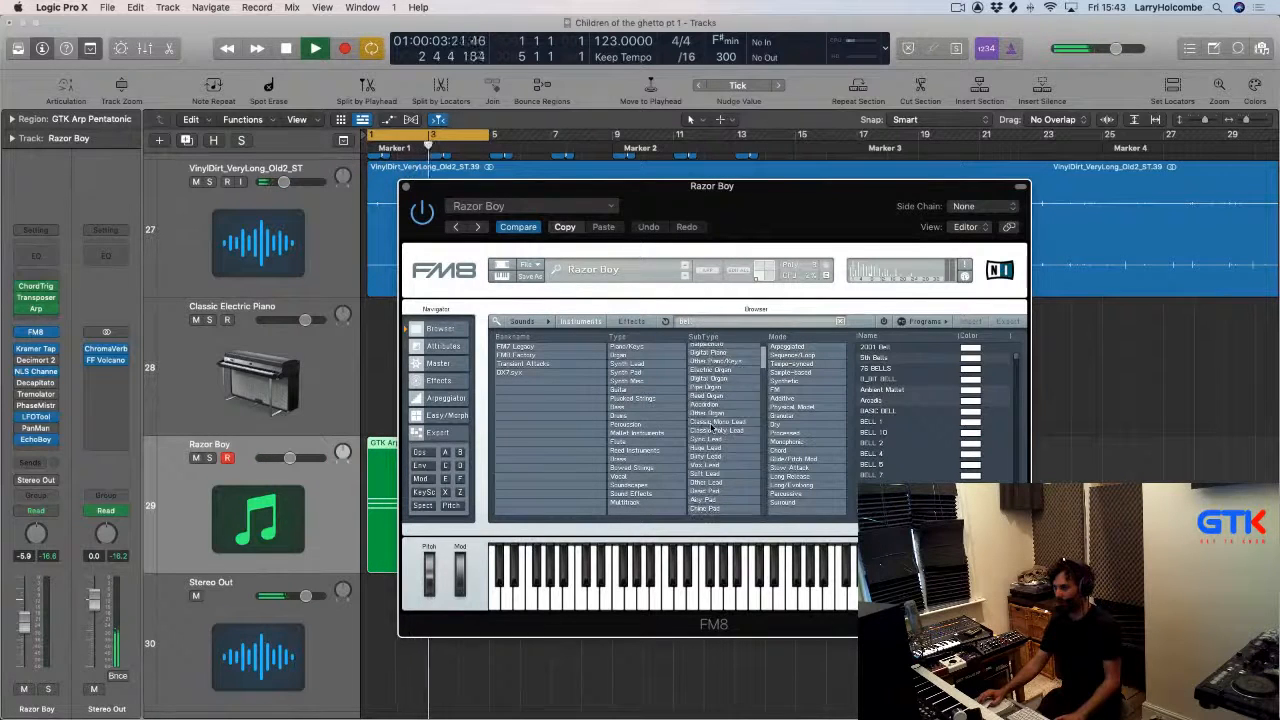
{"action": "left_click", "coordinate": [632, 433]}
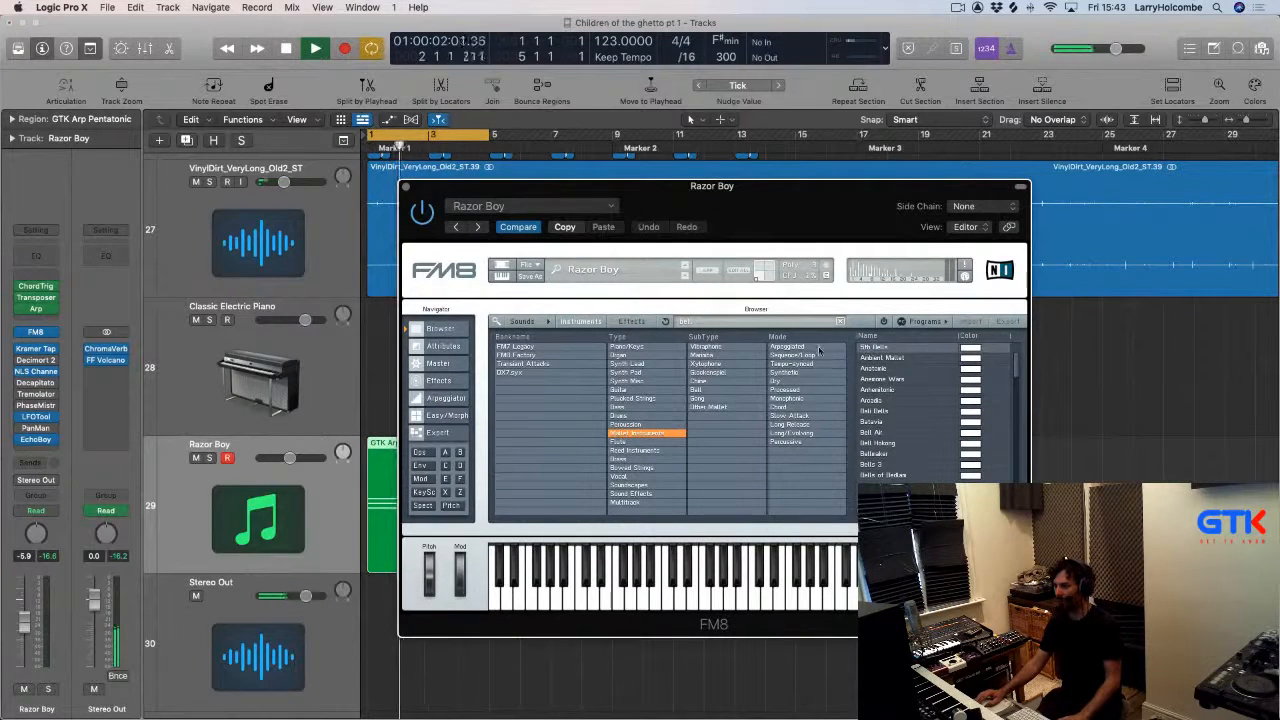
{"action": "left_click", "coordinate": [698, 390]}
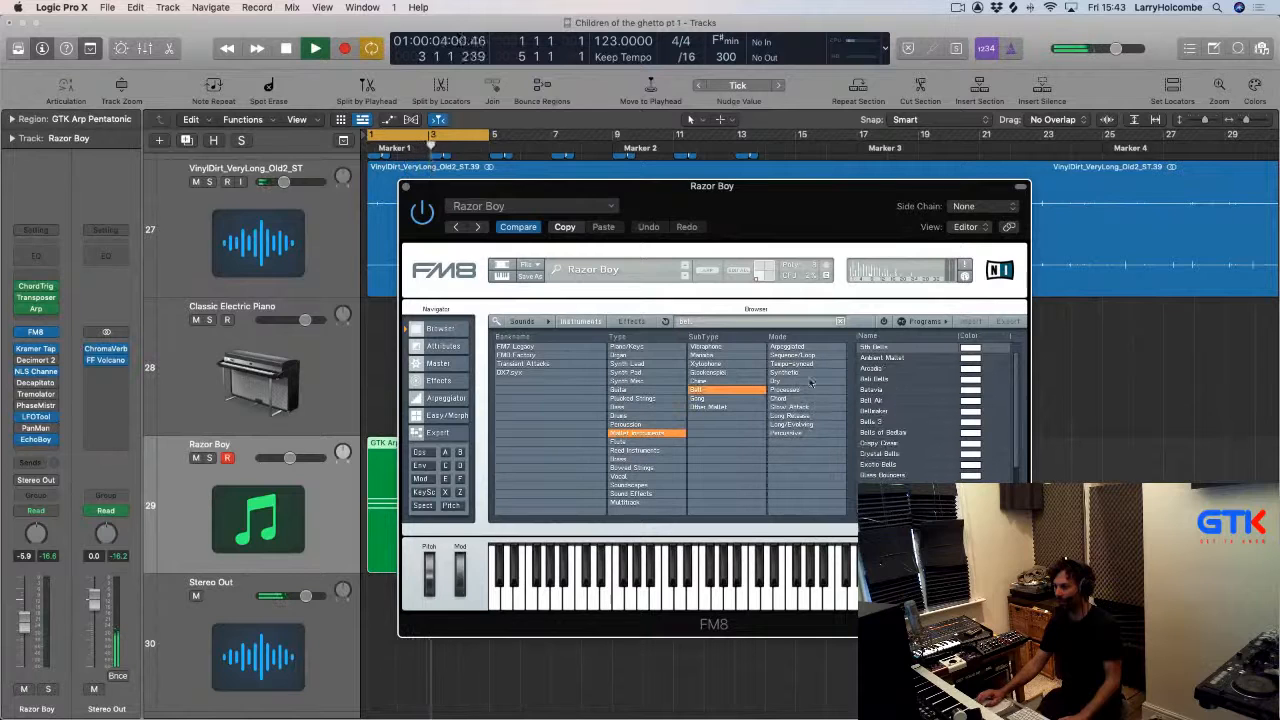
{"action": "left_click", "coordinate": [872, 370]}
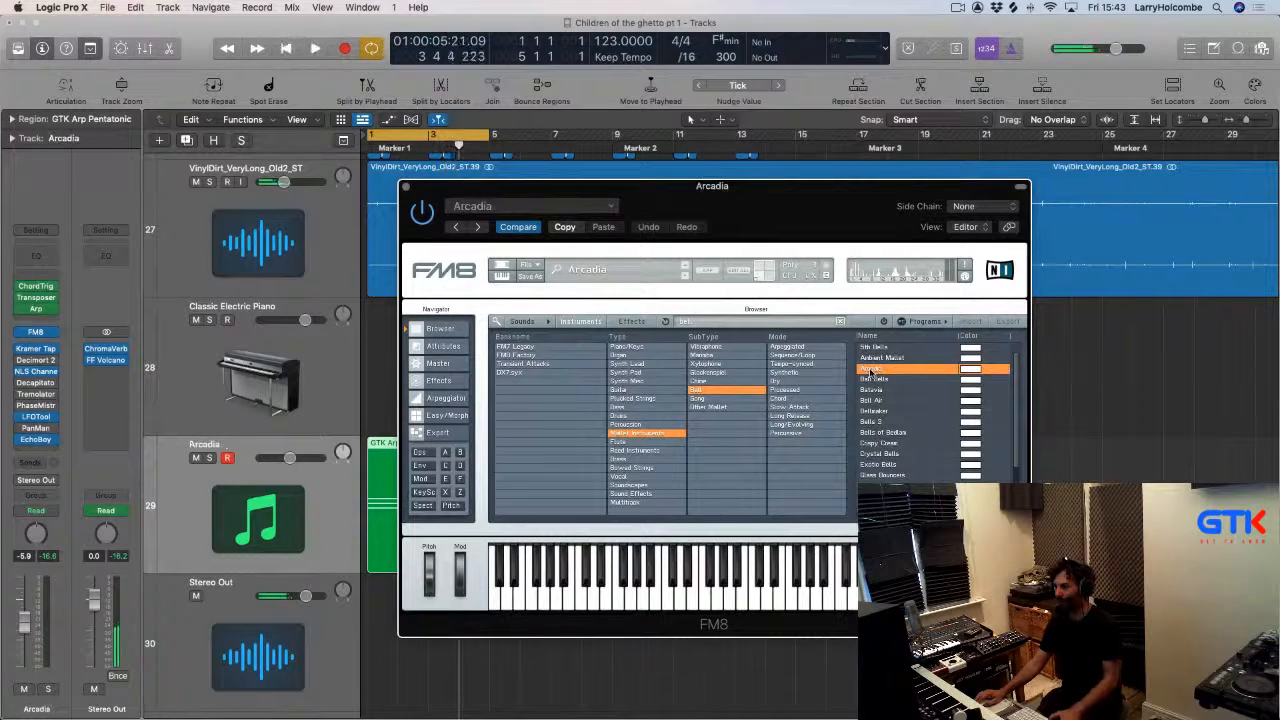
{"action": "left_click", "coordinate": [874, 400]}
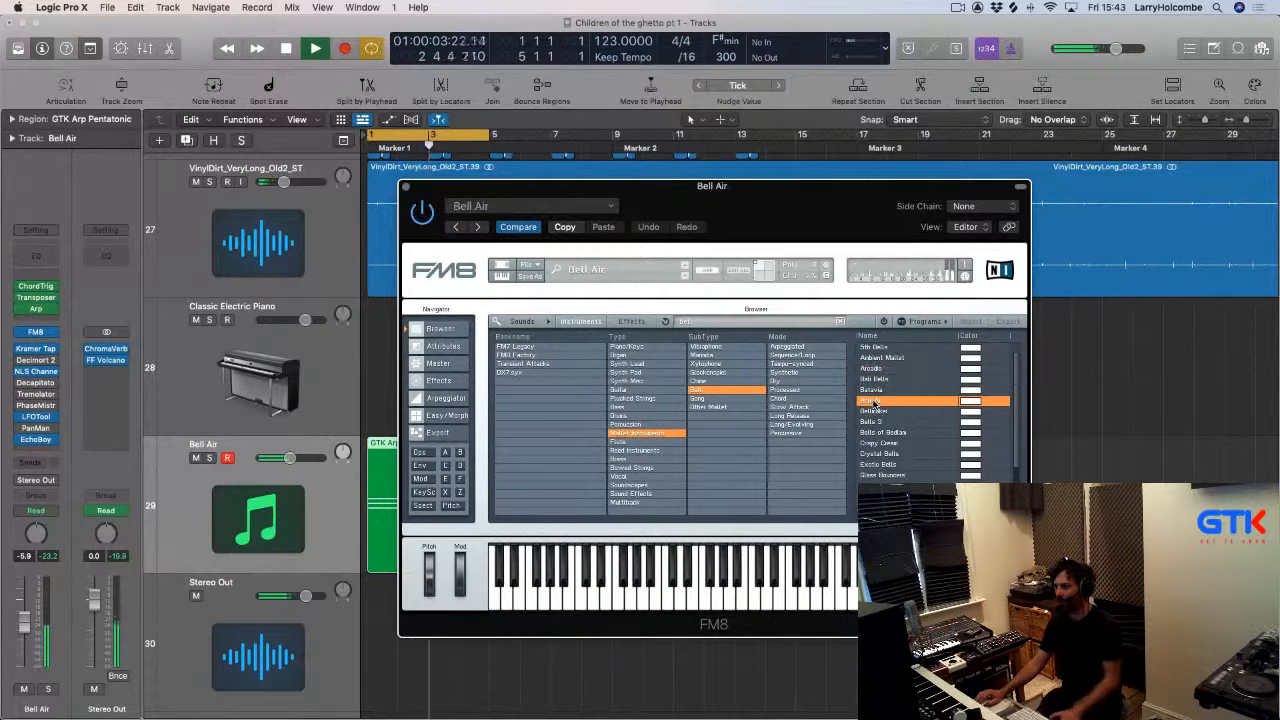
Open the EchoBoy insert, then enable FM8's arpeggiator and close the FM8 window.
{"action": "left_click", "coordinate": [35, 441]}
{"action": "left_click_drag", "start_coordinate": [531, 213], "coordinate": [889, 318]}
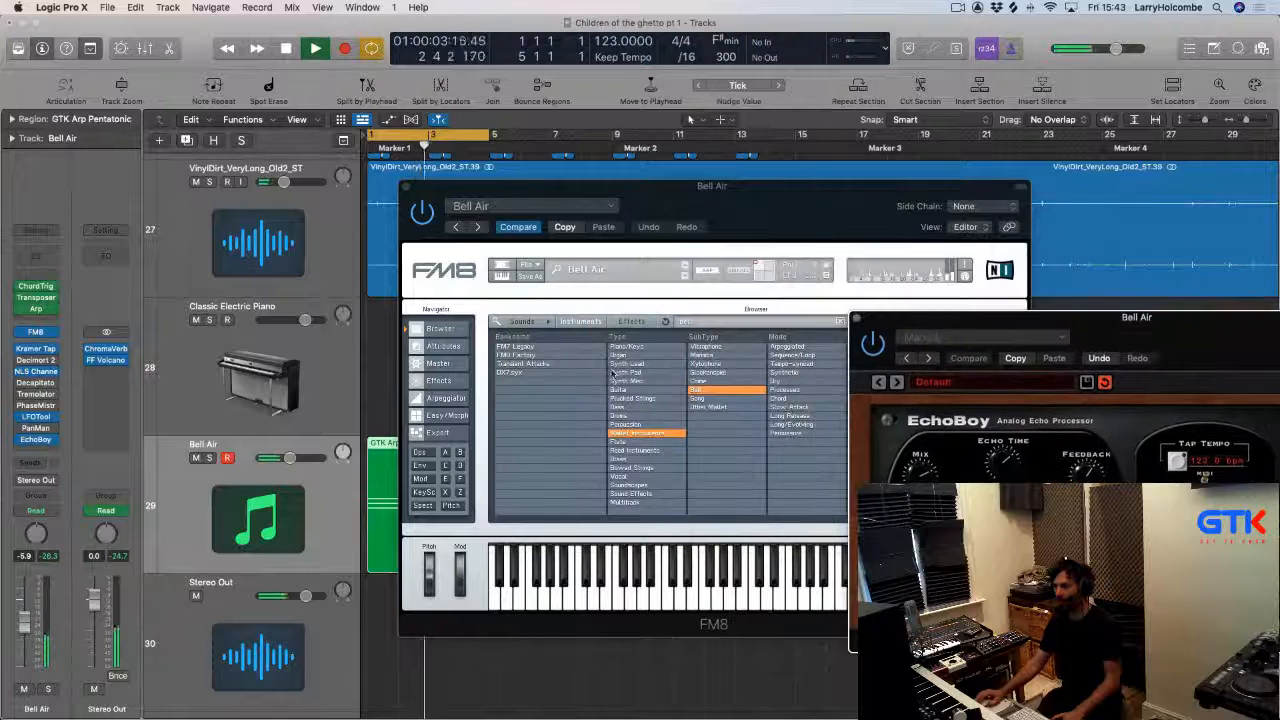
{"action": "left_click", "coordinate": [433, 399]}
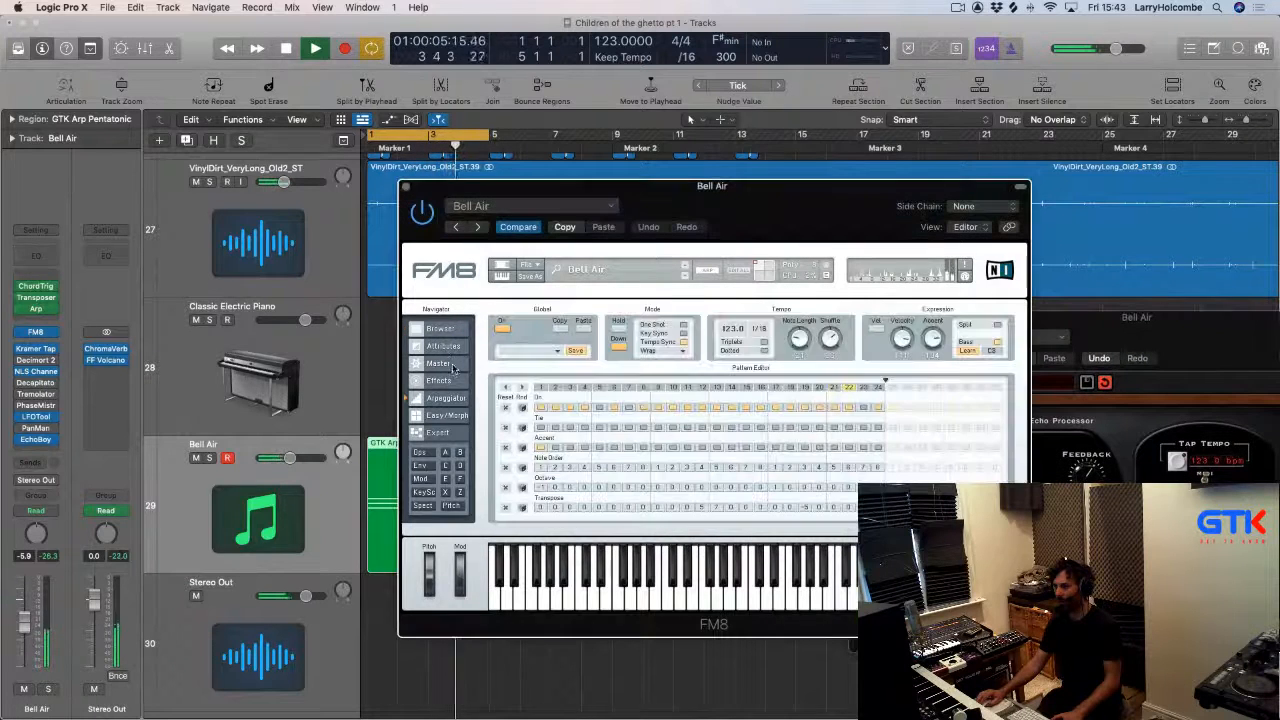
{"action": "left_click", "coordinate": [503, 330]}
{"action": "left_click", "coordinate": [406, 187]}
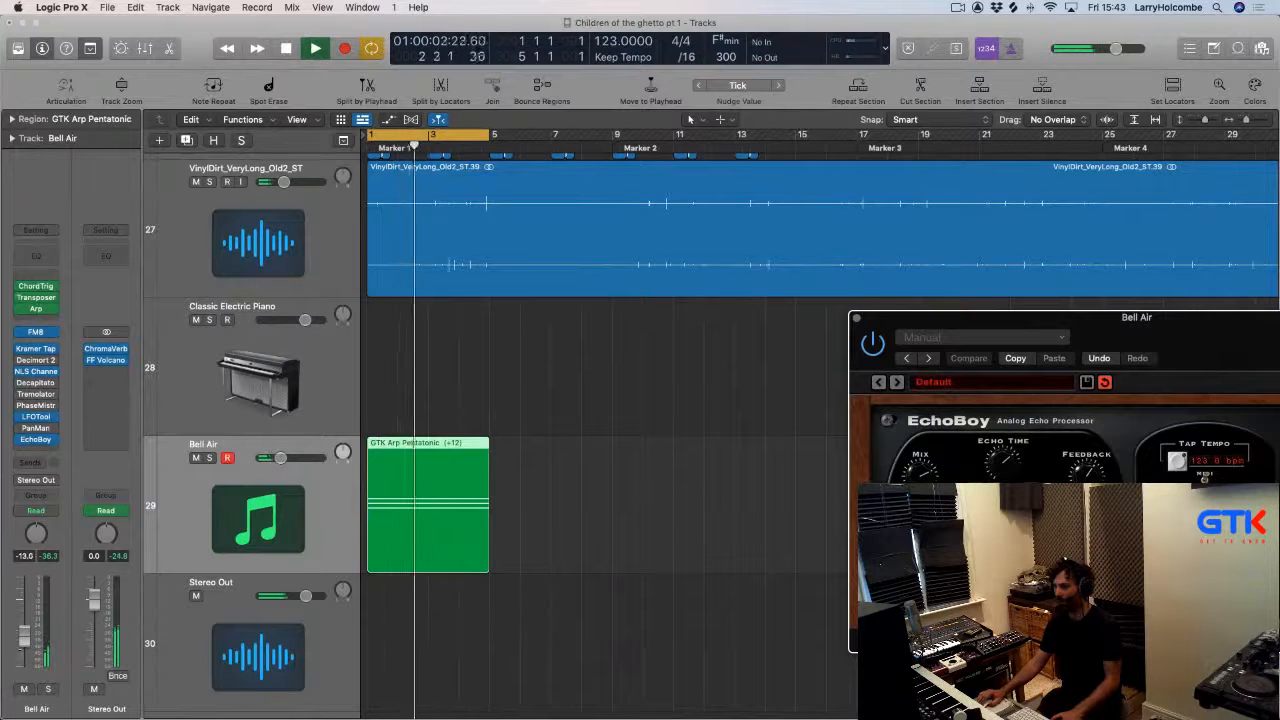
Turn off the cycle range and close the EchoBoy window.
{"action": "left_click", "coordinate": [415, 136]}
{"action": "key", "text": "super+Left"}
{"action": "key", "text": "super+Up"}
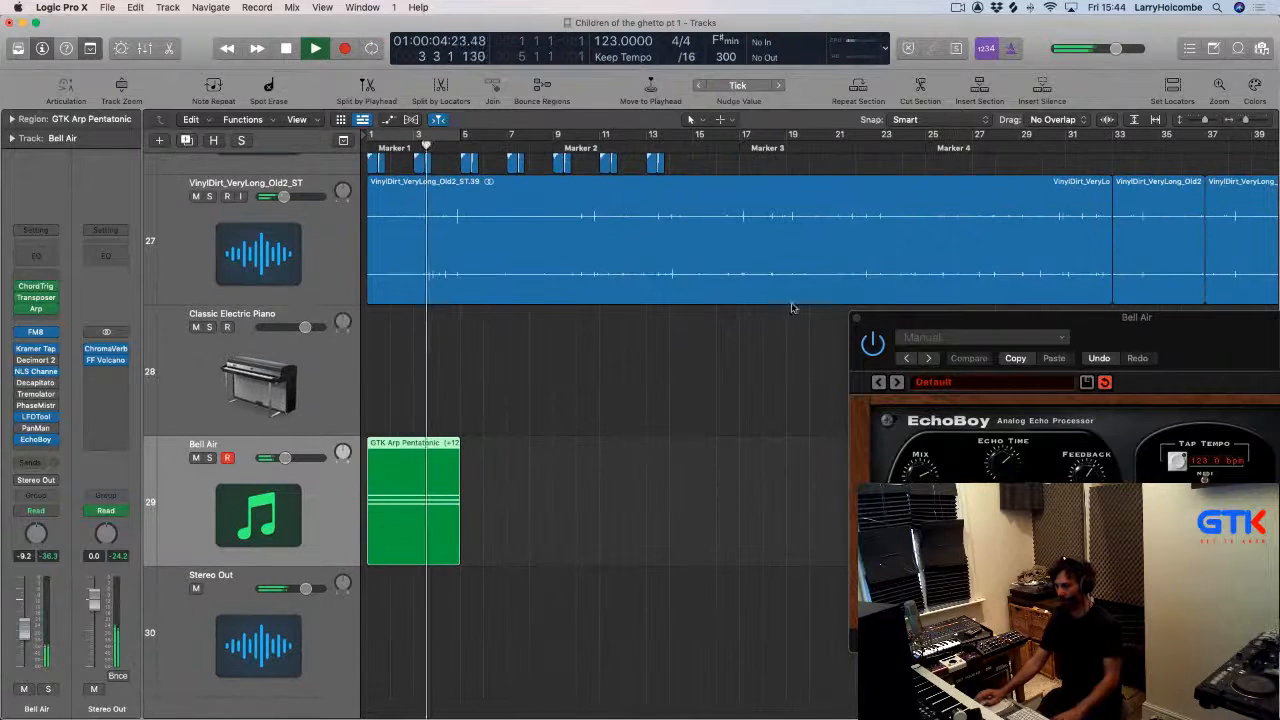
{"action": "left_click", "coordinate": [857, 319]}
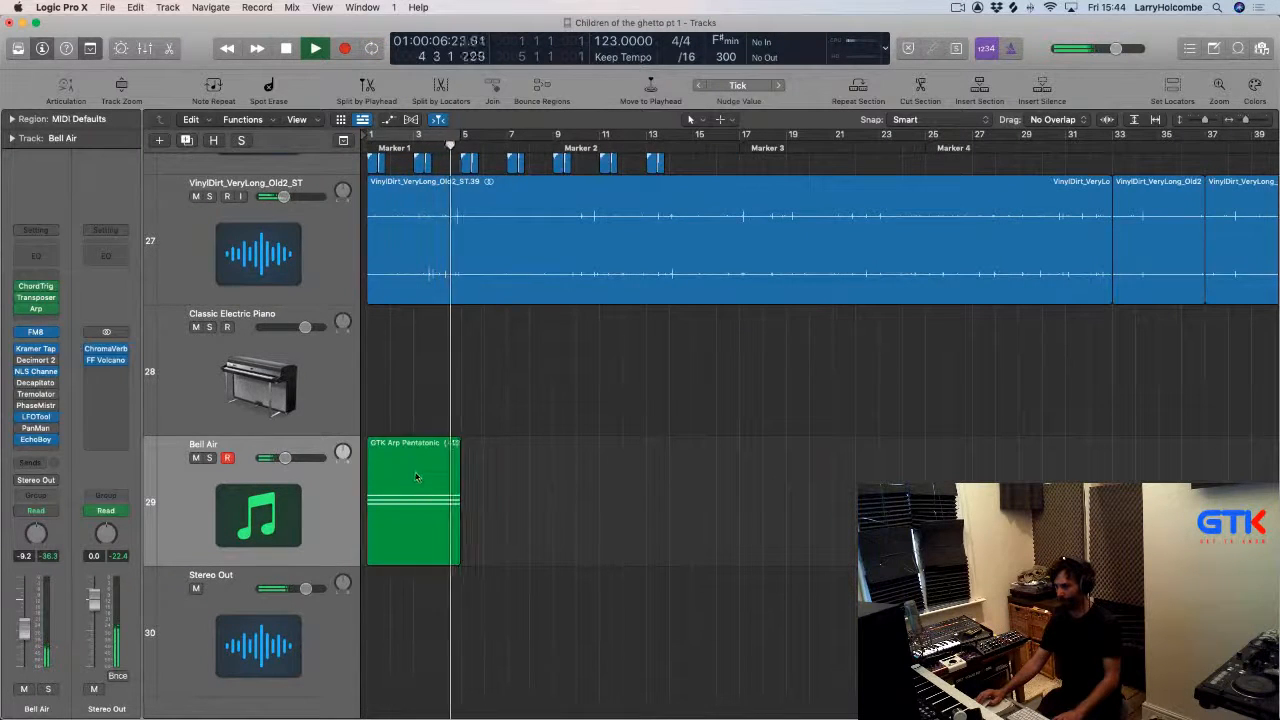
Trim the Bell Air region to about one bar by marquee-deleting its tail, splitting crossing notes.
{"action": "left_click_drag", "start_coordinate": [409, 442], "coordinate": [608, 458]}
{"action": "key", "text": "Delete"}
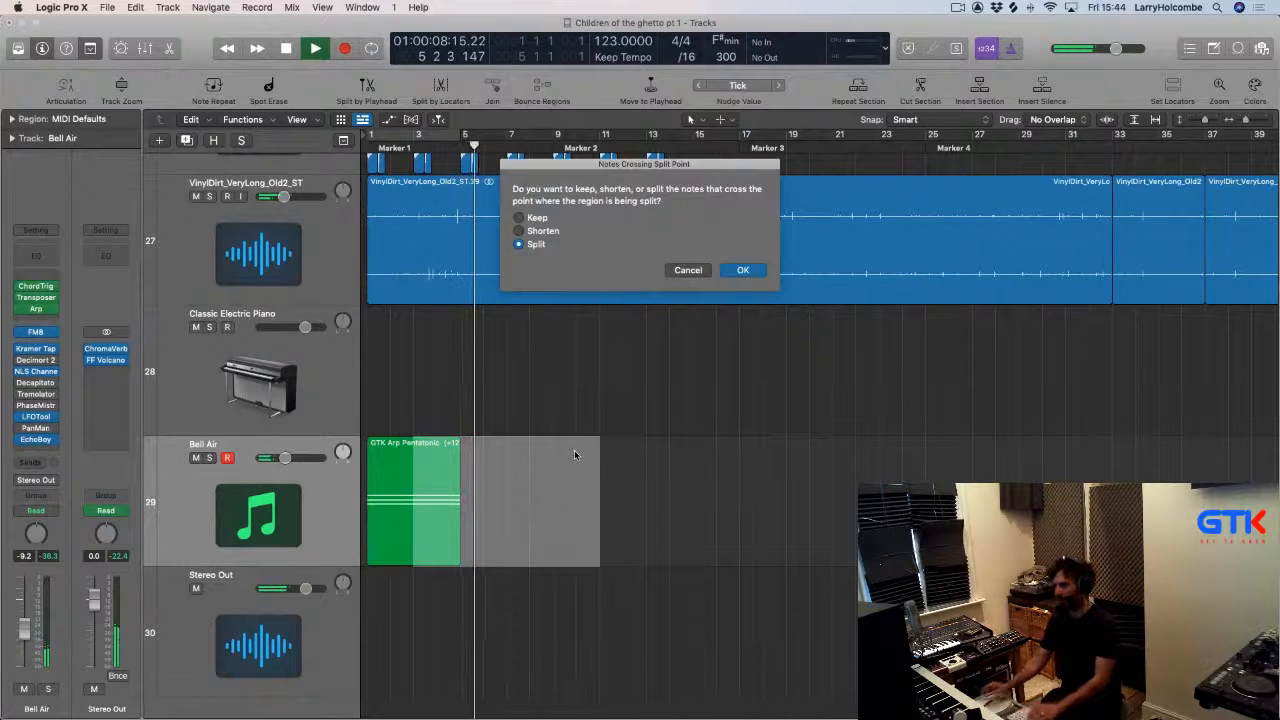
{"action": "key", "text": "Return"}
{"action": "key", "text": "Return"}
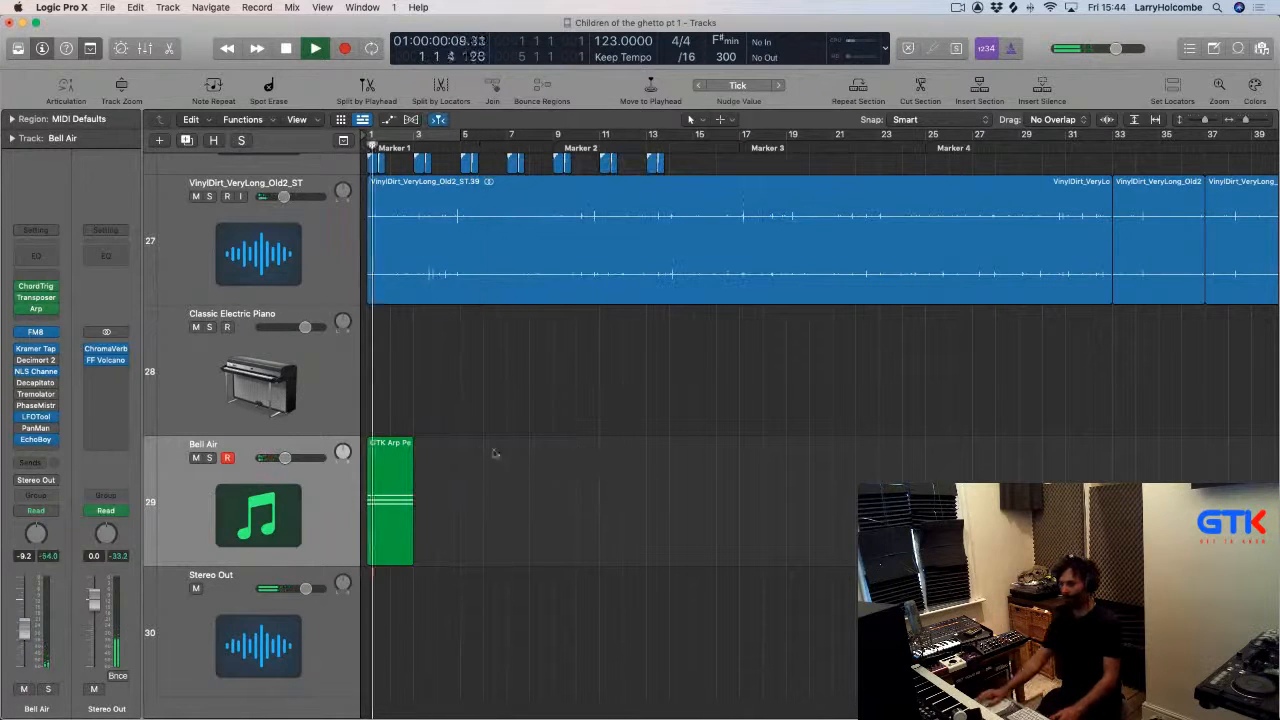
{"action": "left_click_drag", "start_coordinate": [391, 444], "coordinate": [451, 448]}
{"action": "key", "text": "Delete"}
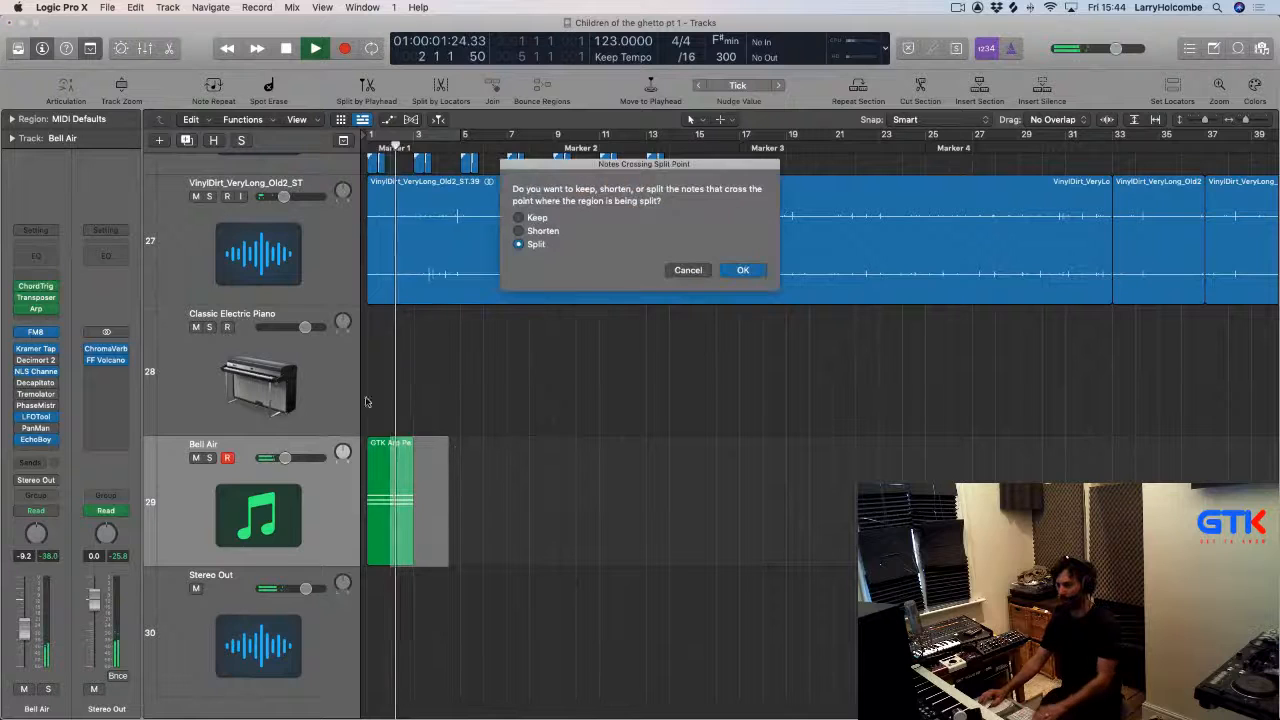
{"action": "left_click", "coordinate": [742, 270]}
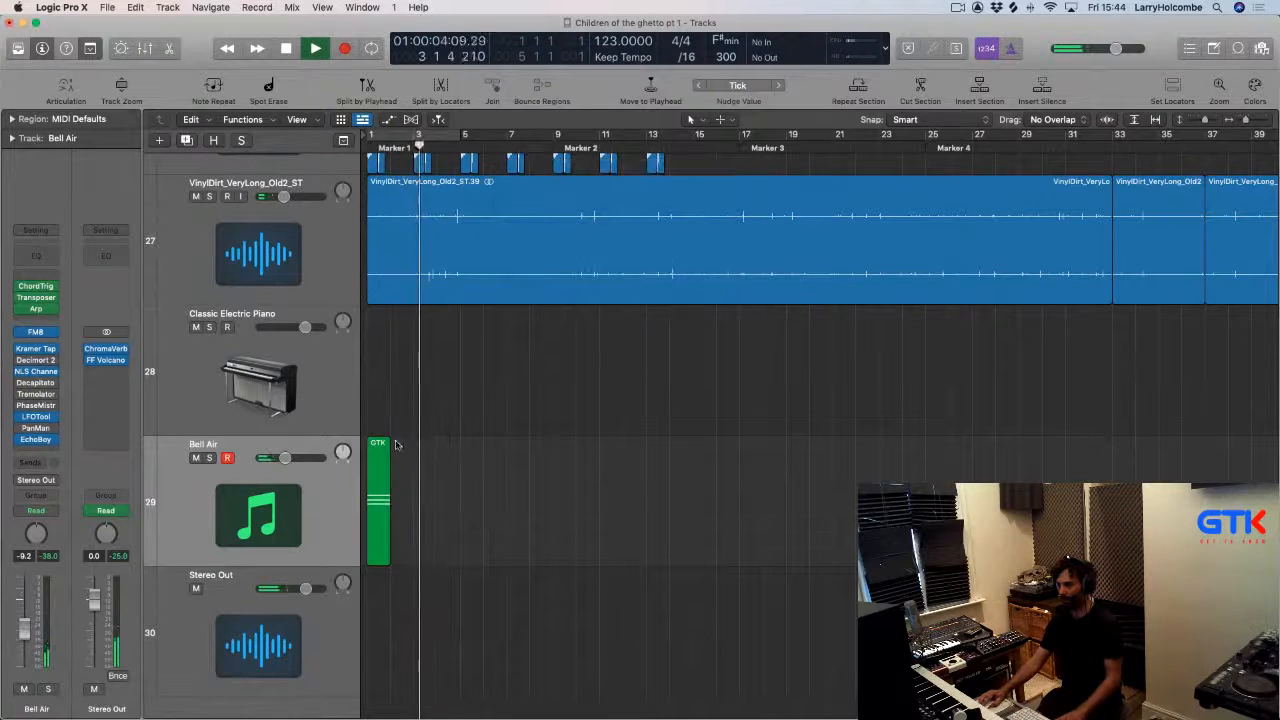
Copy the short region to bar 5, then copy both regions to bar 9 so it repeats every four bars.
{"action": "left_click_drag", "start_coordinate": [377, 455], "coordinate": [471, 458]}
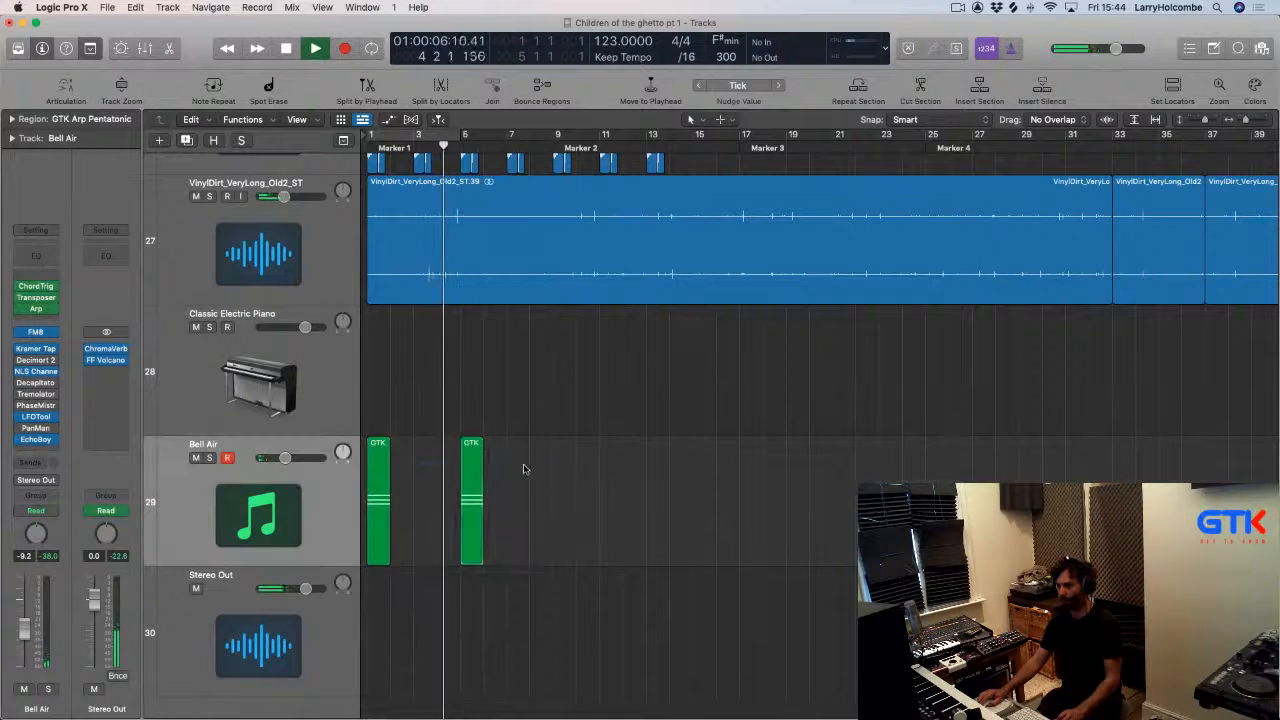
{"action": "left_click", "coordinate": [375, 460], "text": "shift"}
{"action": "left_click_drag", "start_coordinate": [375, 460], "coordinate": [561, 466]}
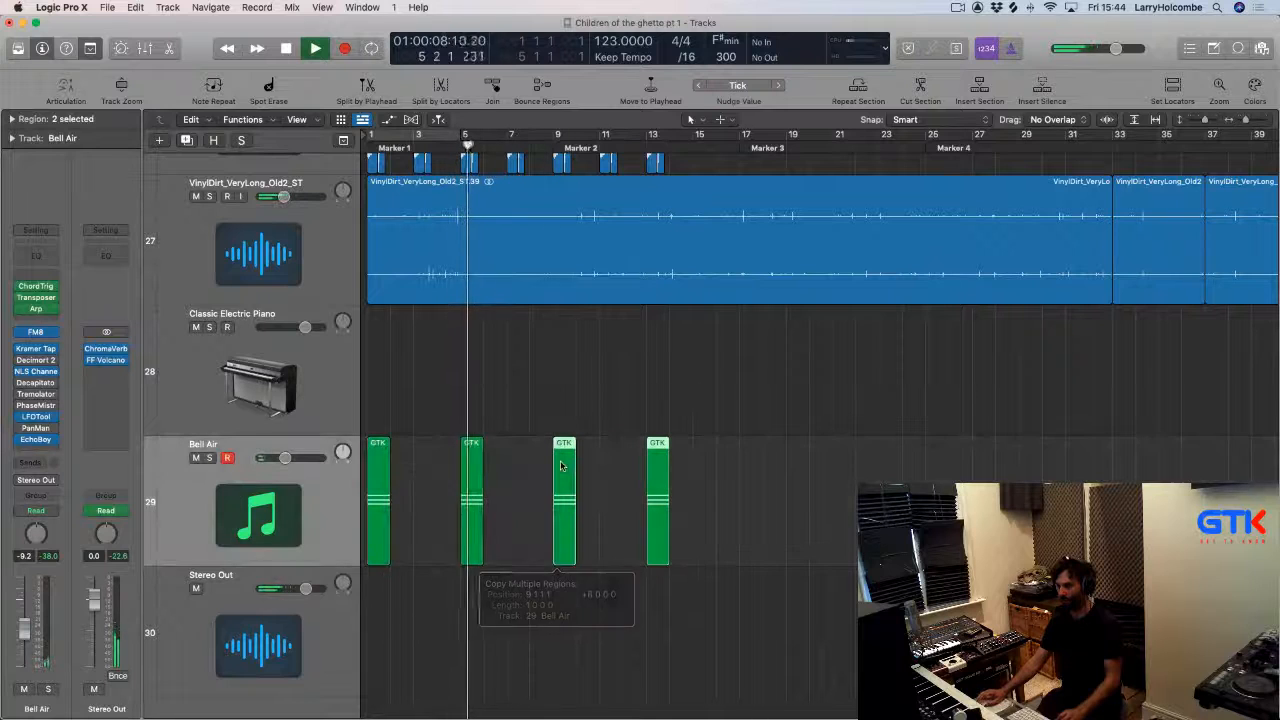
Select the four short Bell Air regions and open the mixer.
{"action": "key", "text": "super+Up"}
{"action": "key", "text": "super+Up"}
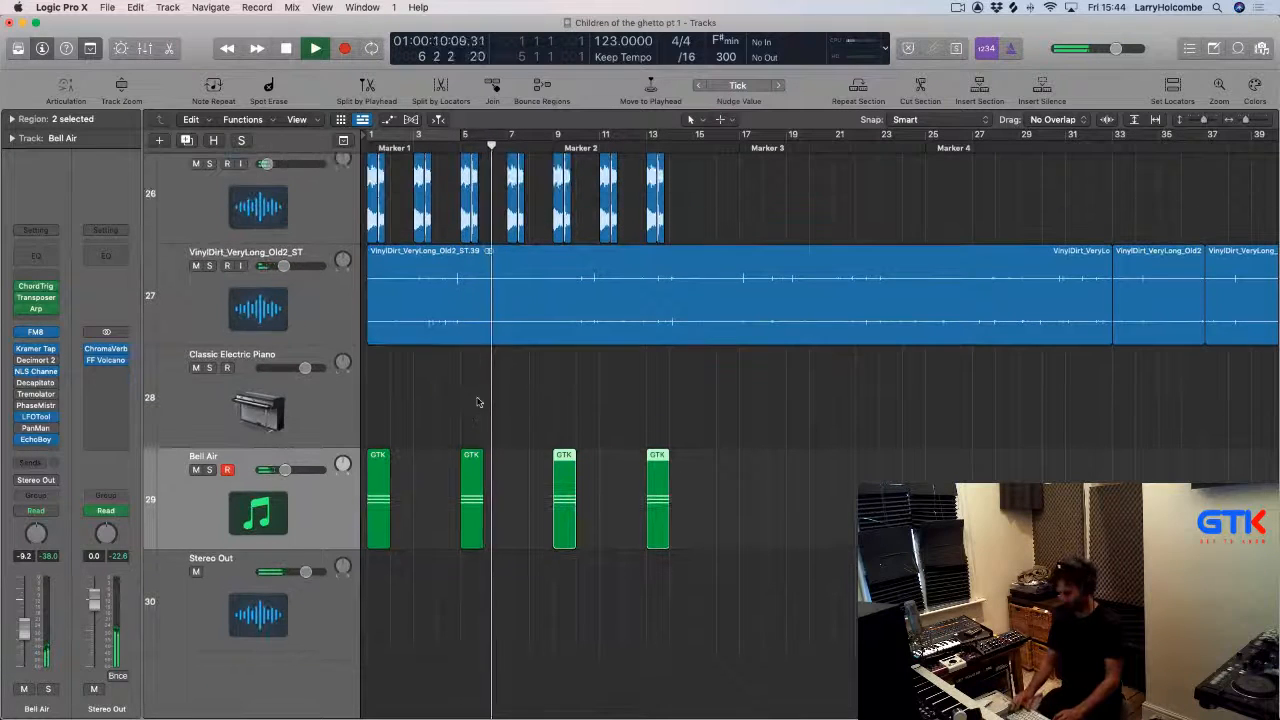
{"action": "scroll", "coordinate": [478, 399], "scroll_direction": "down", "scroll_amount": 5}
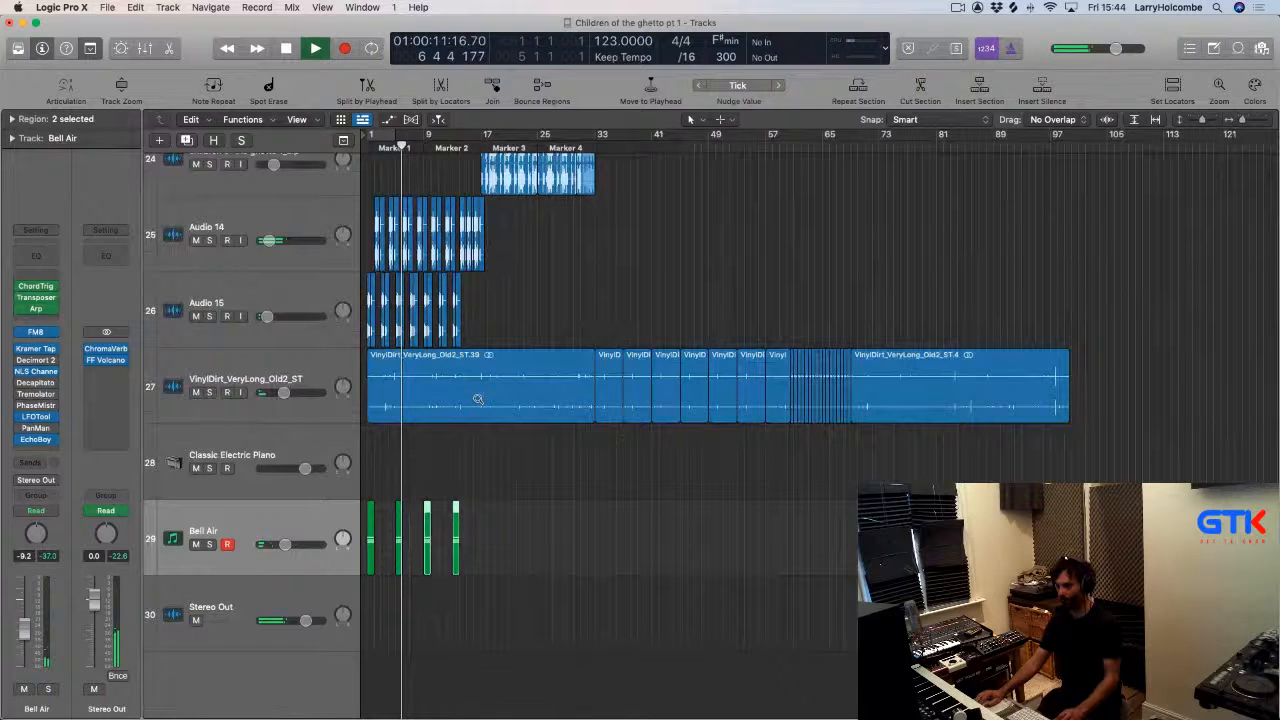
{"action": "left_click_drag", "start_coordinate": [369, 548], "coordinate": [418, 546]}
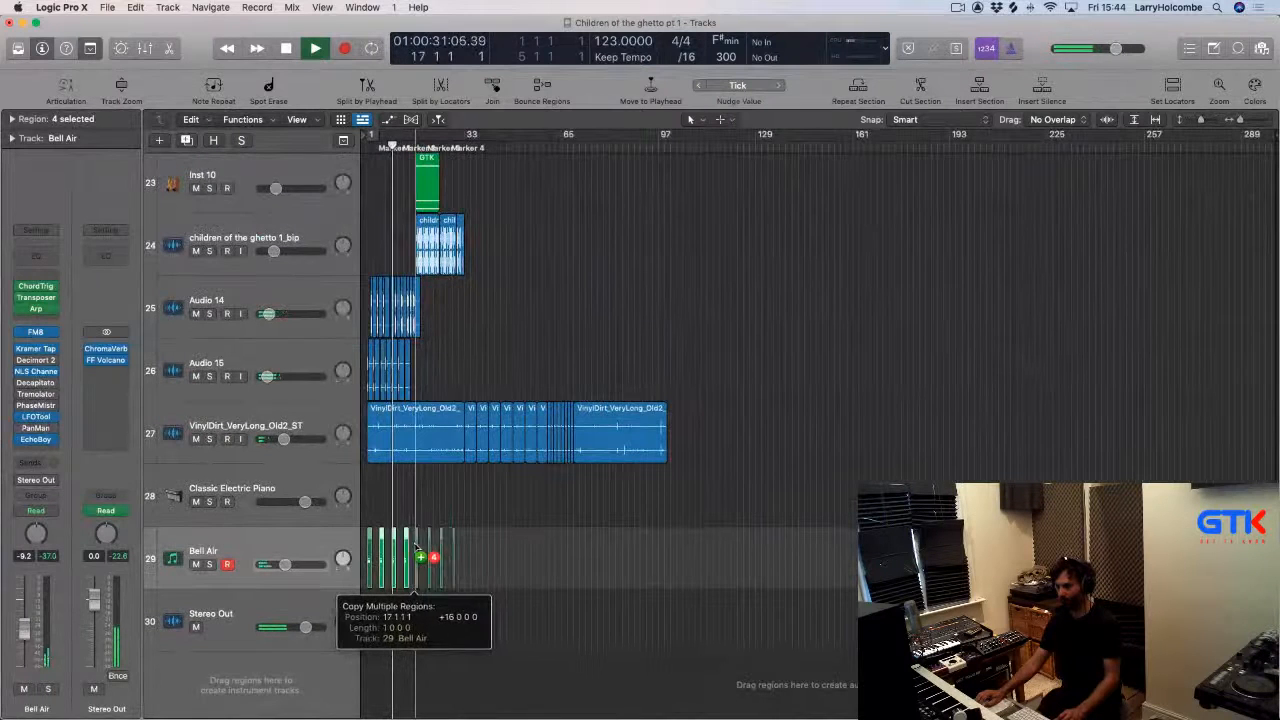
{"action": "key", "text": "x"}
{"action": "key", "text": "x"}
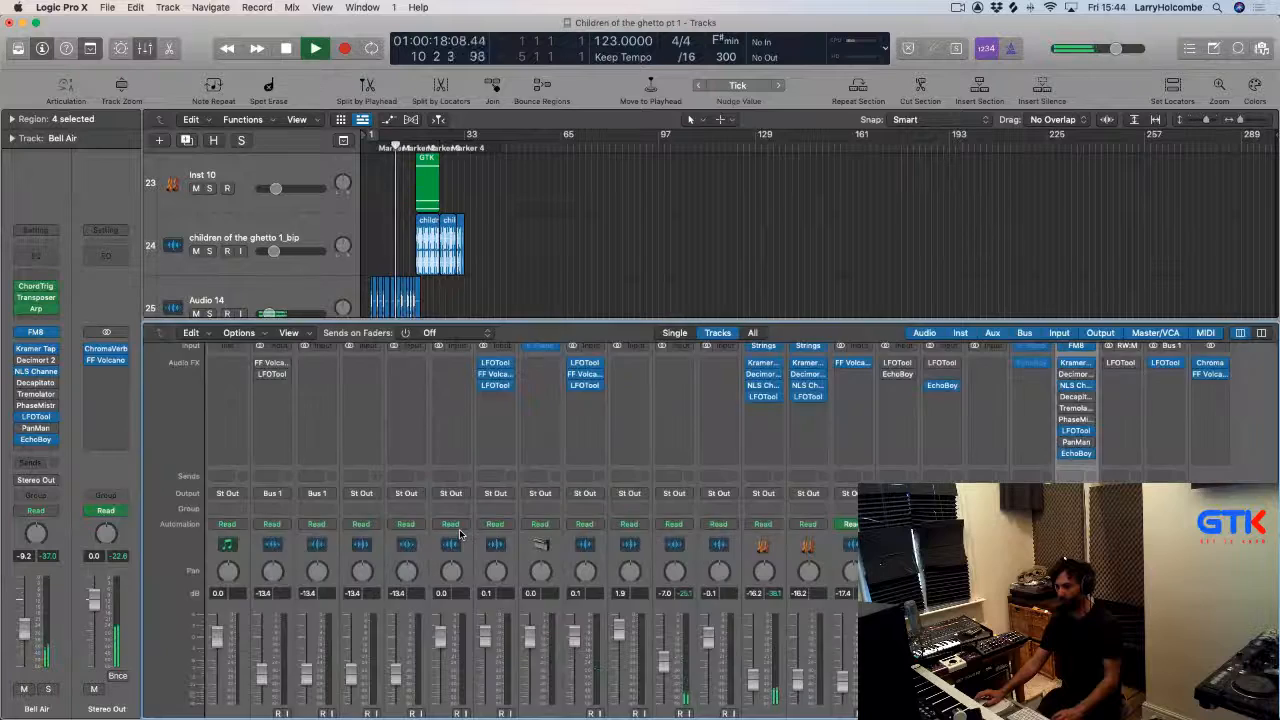
Mute the two selected Inst 9 regions at the start of the song and play from the beginning.
{"action": "scroll", "coordinate": [379, 441], "scroll_direction": "up", "scroll_amount": 8}
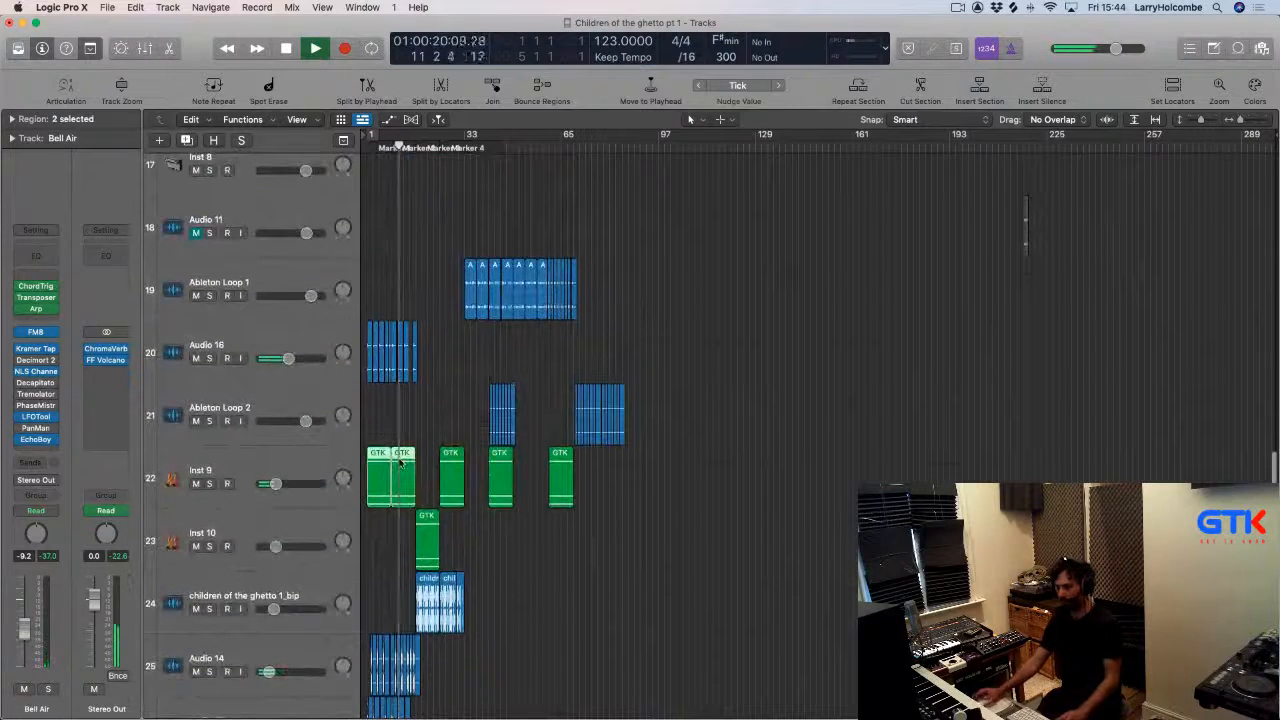
{"action": "key", "text": "ctrl+m"}
{"action": "key", "text": "super+Up"}
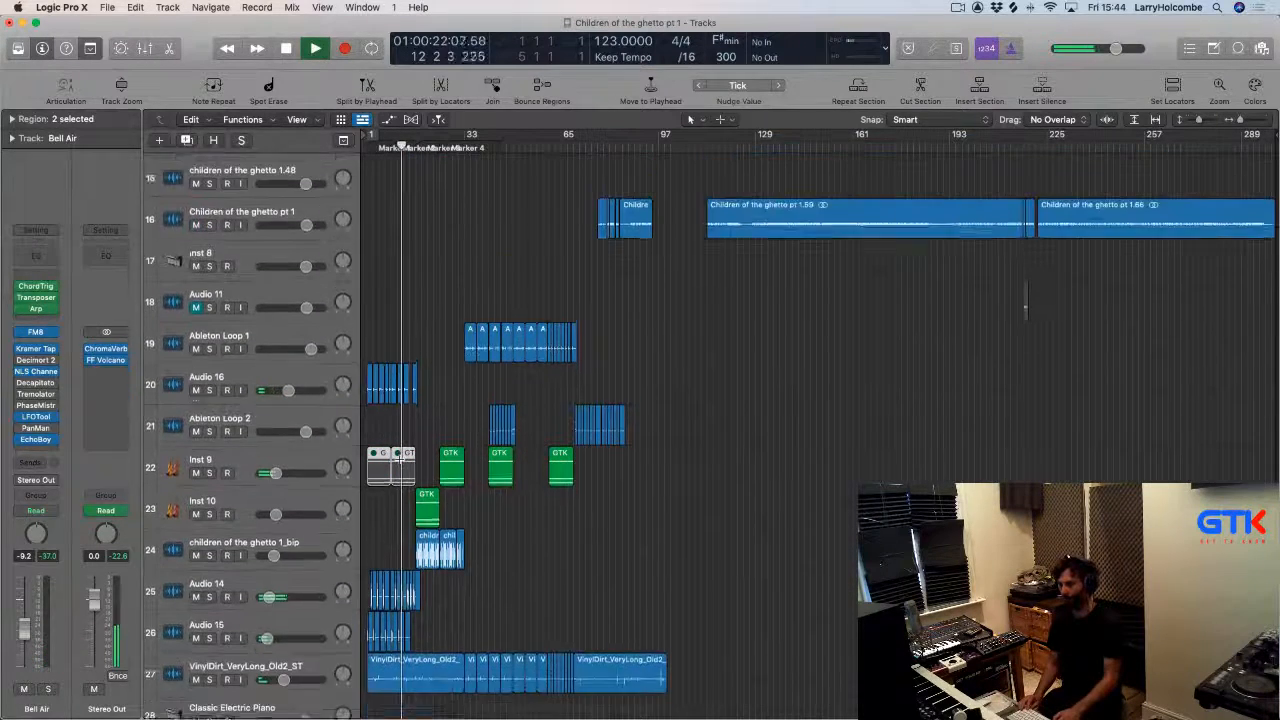
{"action": "key", "text": "super+Up"}
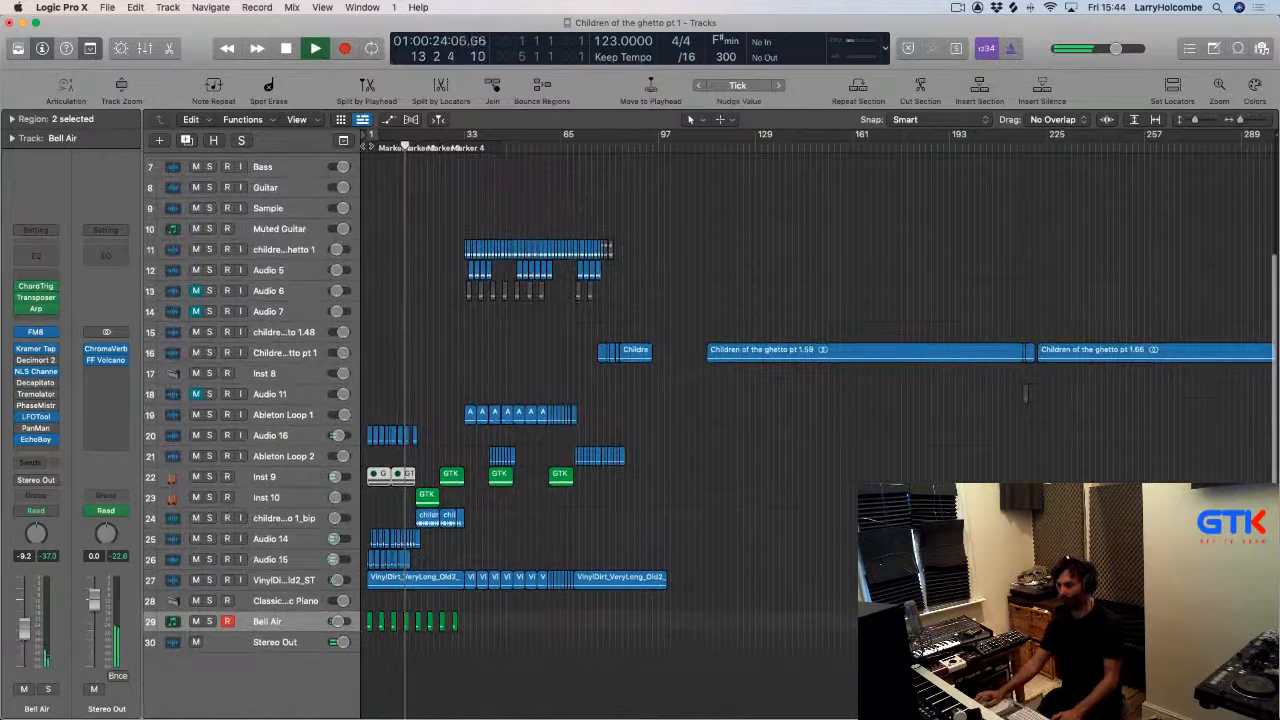
{"action": "left_click", "coordinate": [370, 143]}
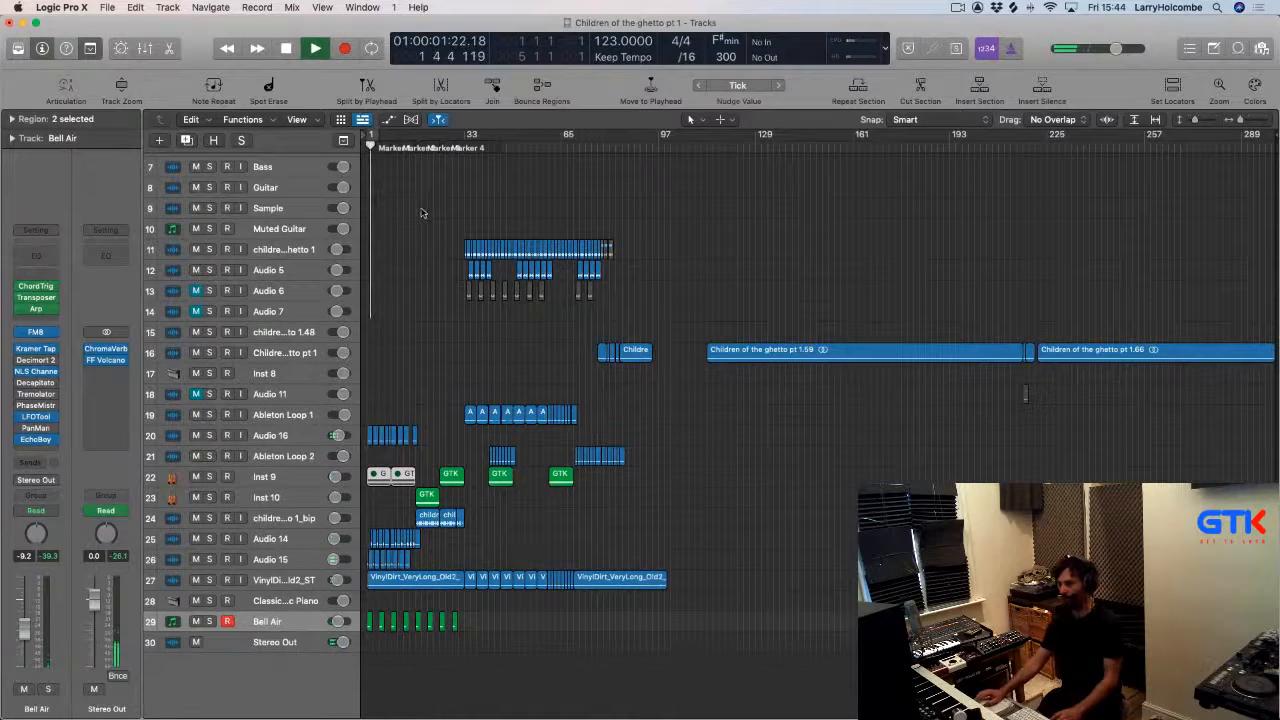
Lower the volume faders of the Audio 14 and Audio 15 tracks, leaving both tracks selected.
{"action": "key", "text": "x"}
{"action": "key", "text": "x"}
{"action": "left_click_drag", "start_coordinate": [610, 460], "coordinate": [362, 662]}
{"action": "left_click", "coordinate": [264, 370], "text": "shift"}
{"action": "left_click", "coordinate": [262, 427], "text": "shift"}
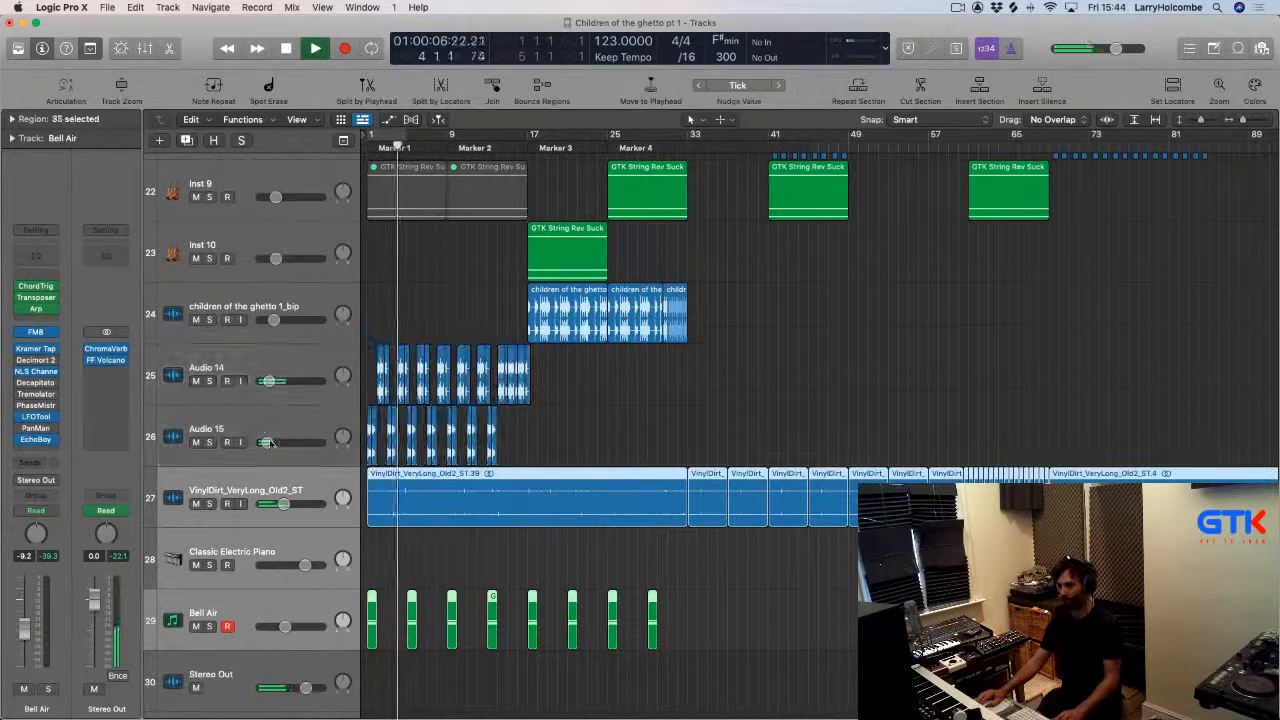
{"action": "left_click", "coordinate": [276, 370]}
{"action": "left_click", "coordinate": [279, 425], "text": "shift"}
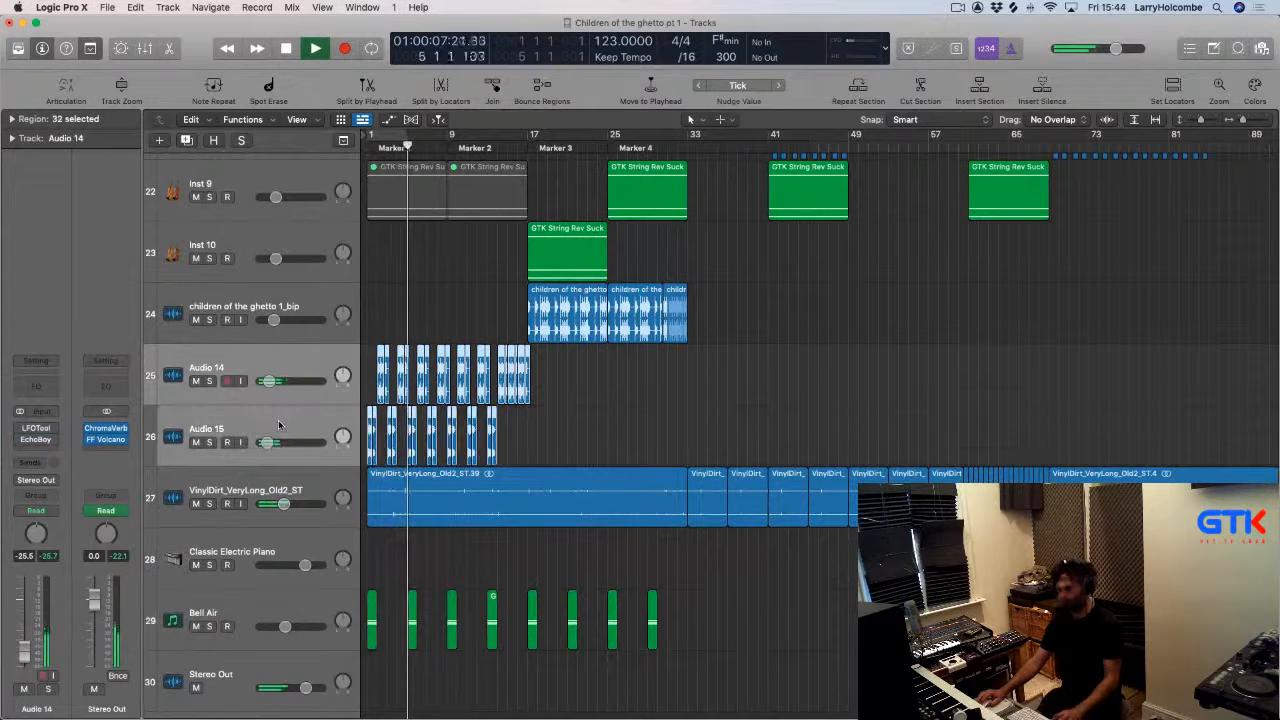
Route the output of the Audio 14 and Audio 15 tracks to Bus 2.
{"action": "key", "text": "x"}
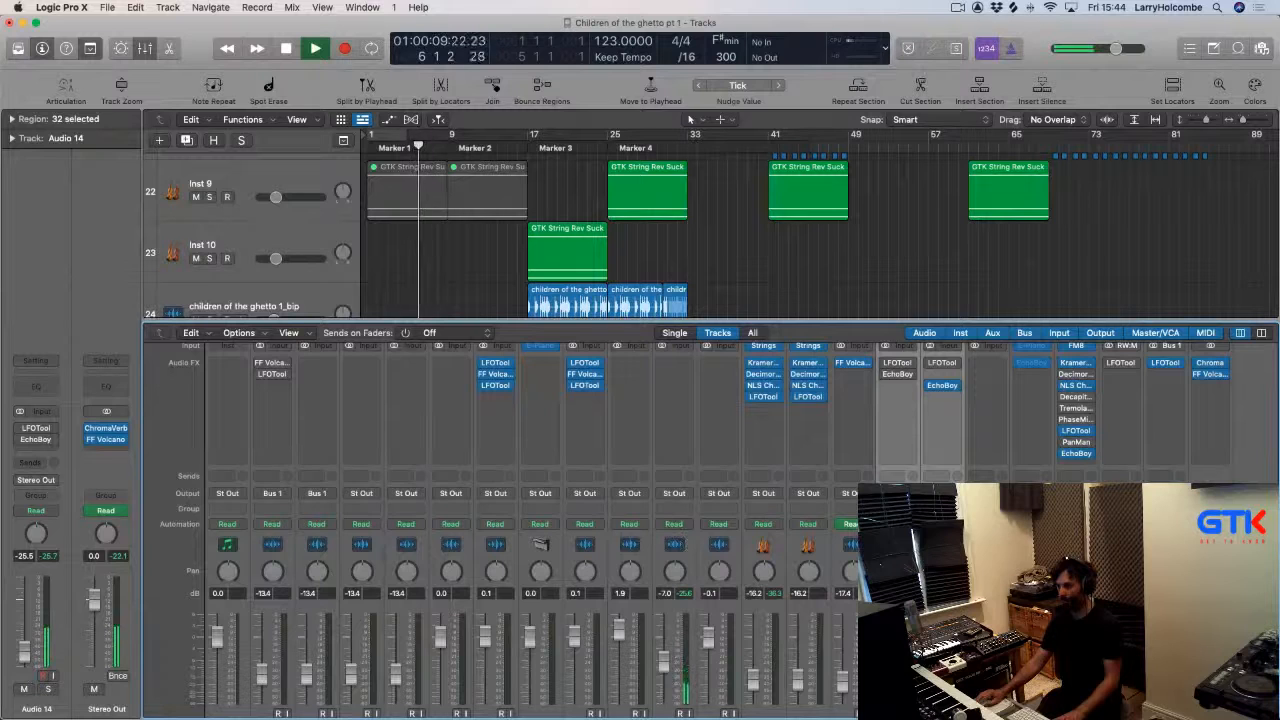
{"action": "left_click", "coordinate": [897, 494]}
{"action": "mouse_move", "coordinate": [905, 515]}
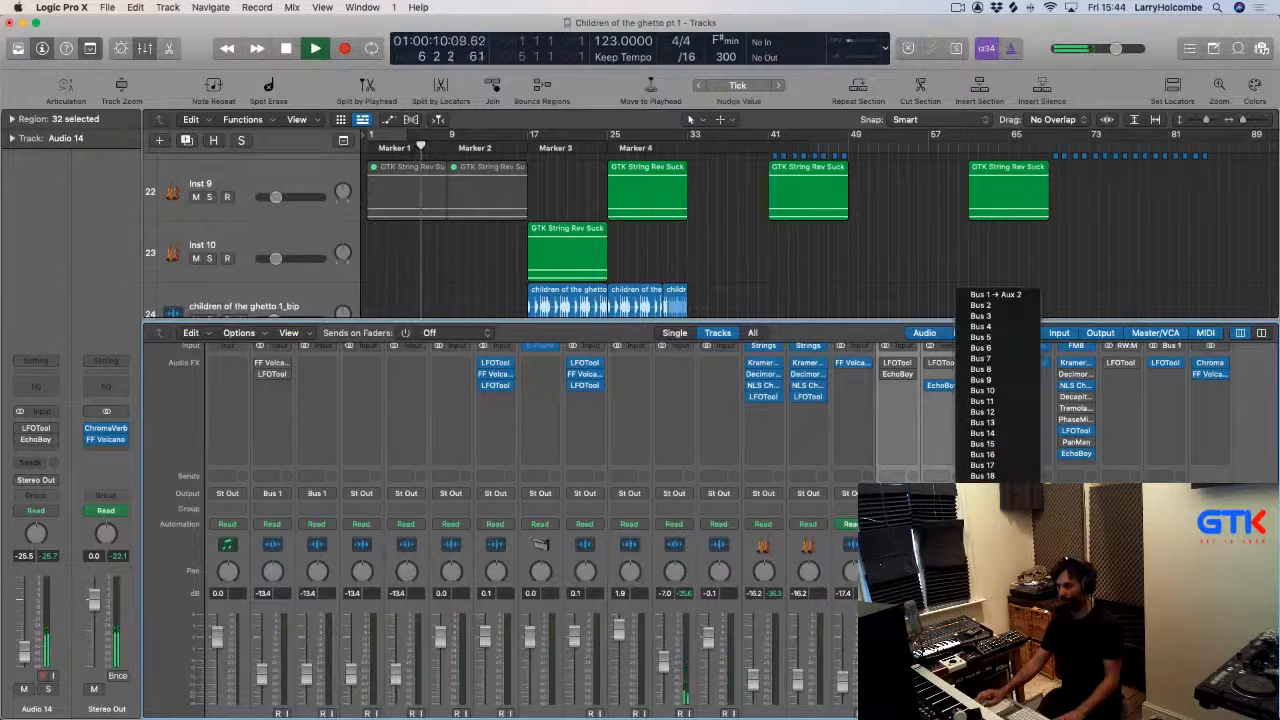
{"action": "left_click", "coordinate": [989, 307]}
Insert FF Volcano 2 on the new Bus 2 aux, lower its filter frequency, and close the plug-in.
{"action": "left_click", "coordinate": [1215, 366]}
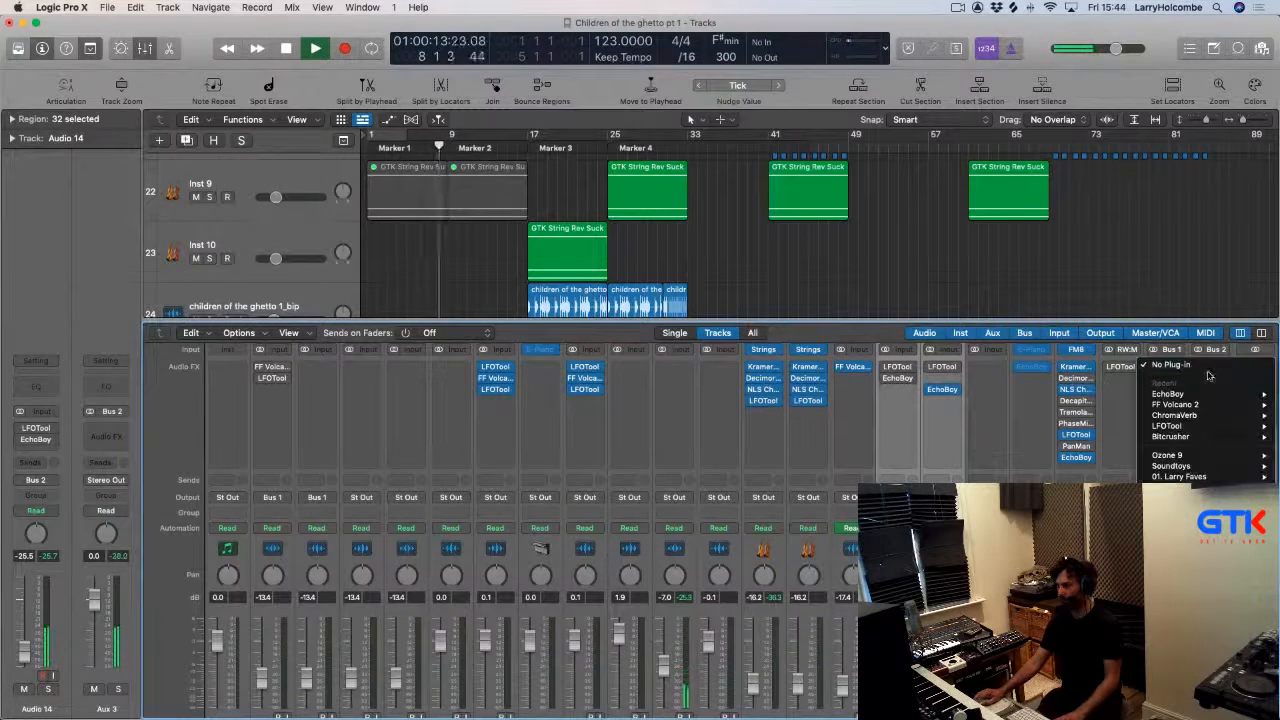
{"action": "left_click", "coordinate": [1115, 406]}
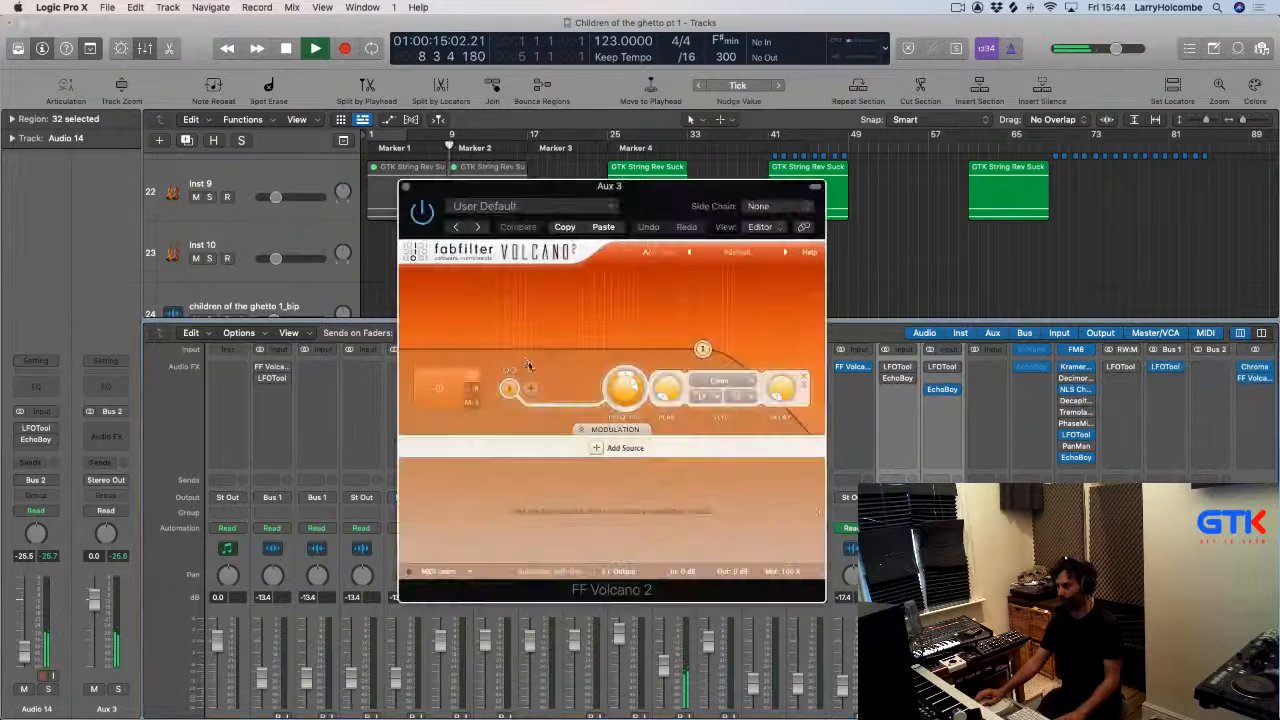
{"action": "left_click_drag", "start_coordinate": [627, 397], "coordinate": [628, 436]}
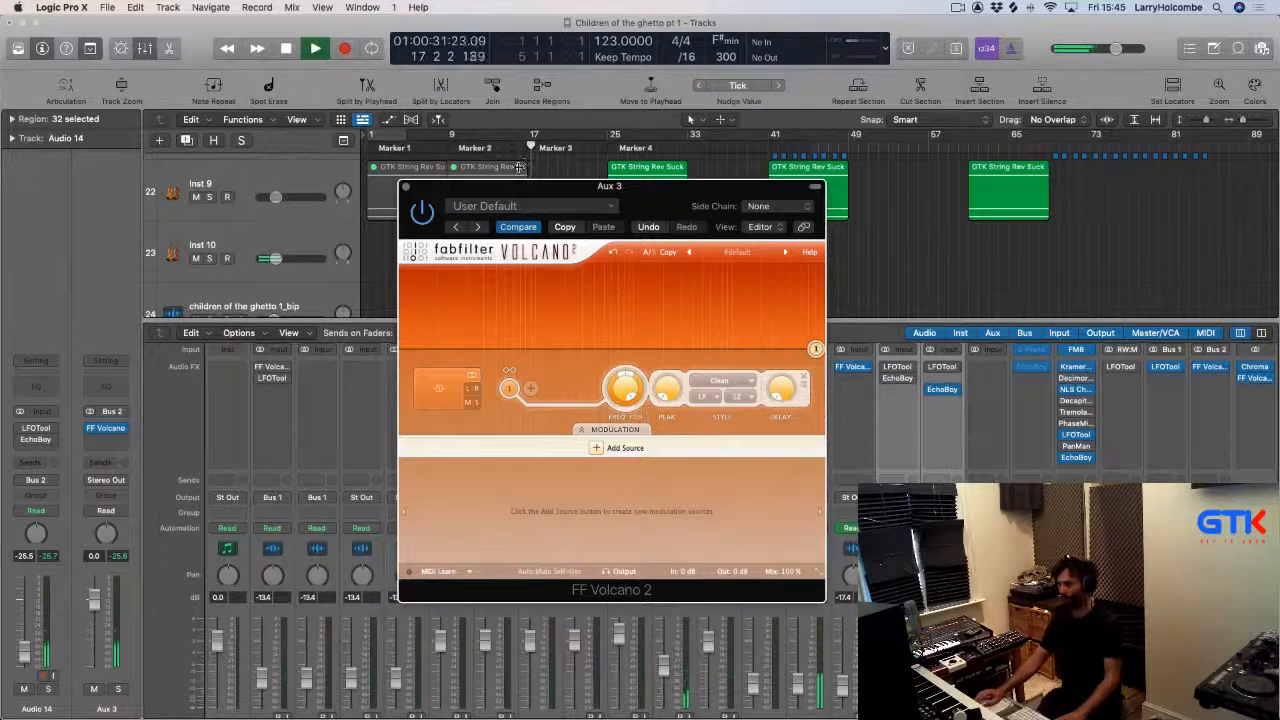
{"action": "key", "text": "x"}
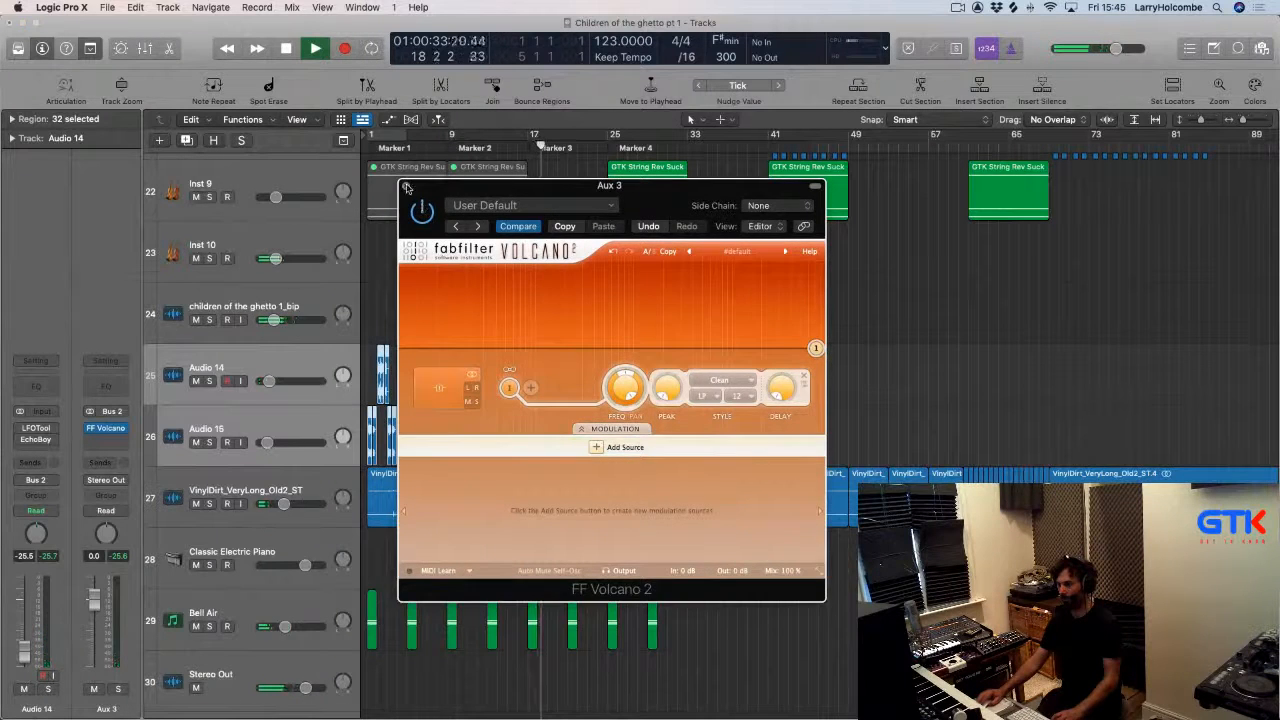
{"action": "left_click", "coordinate": [406, 187]}
Move the GTK String Rev Suck region from Inst 10 onto the Inst 9 track at bar 17.
{"action": "left_click", "coordinate": [563, 252]}
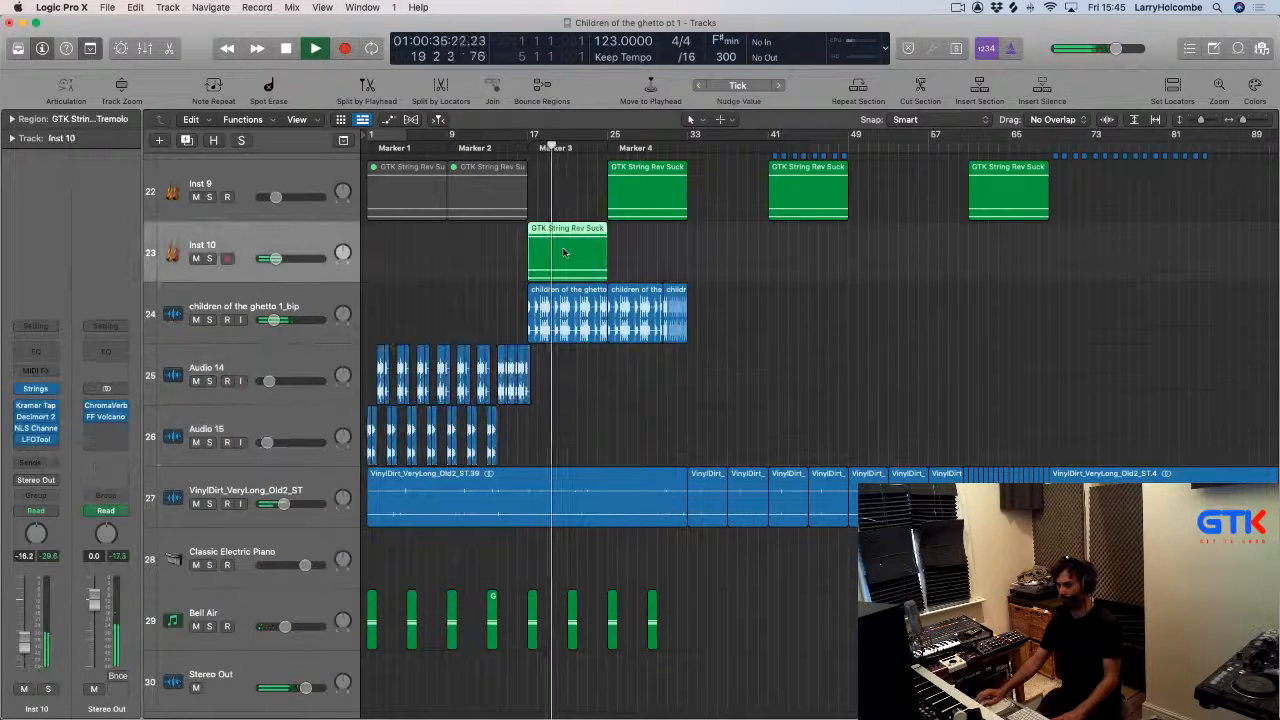
{"action": "key", "text": "a"}
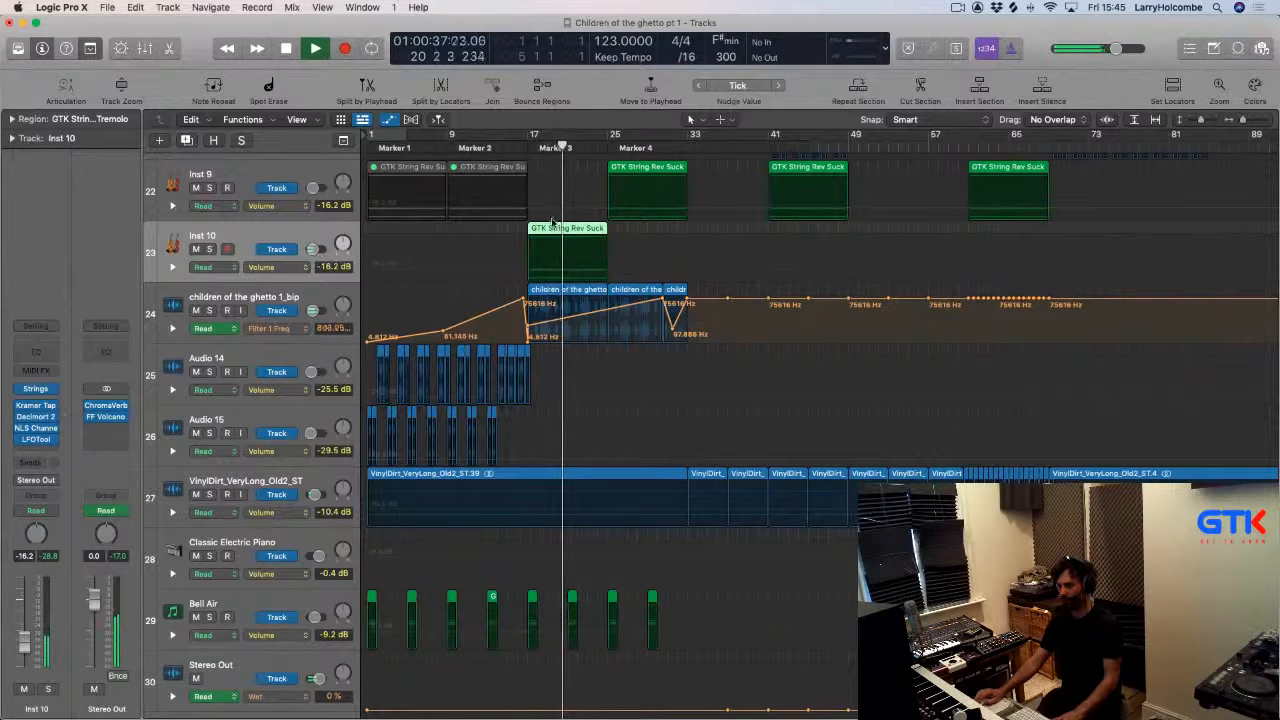
{"action": "left_click_drag", "start_coordinate": [552, 222], "coordinate": [552, 161]}
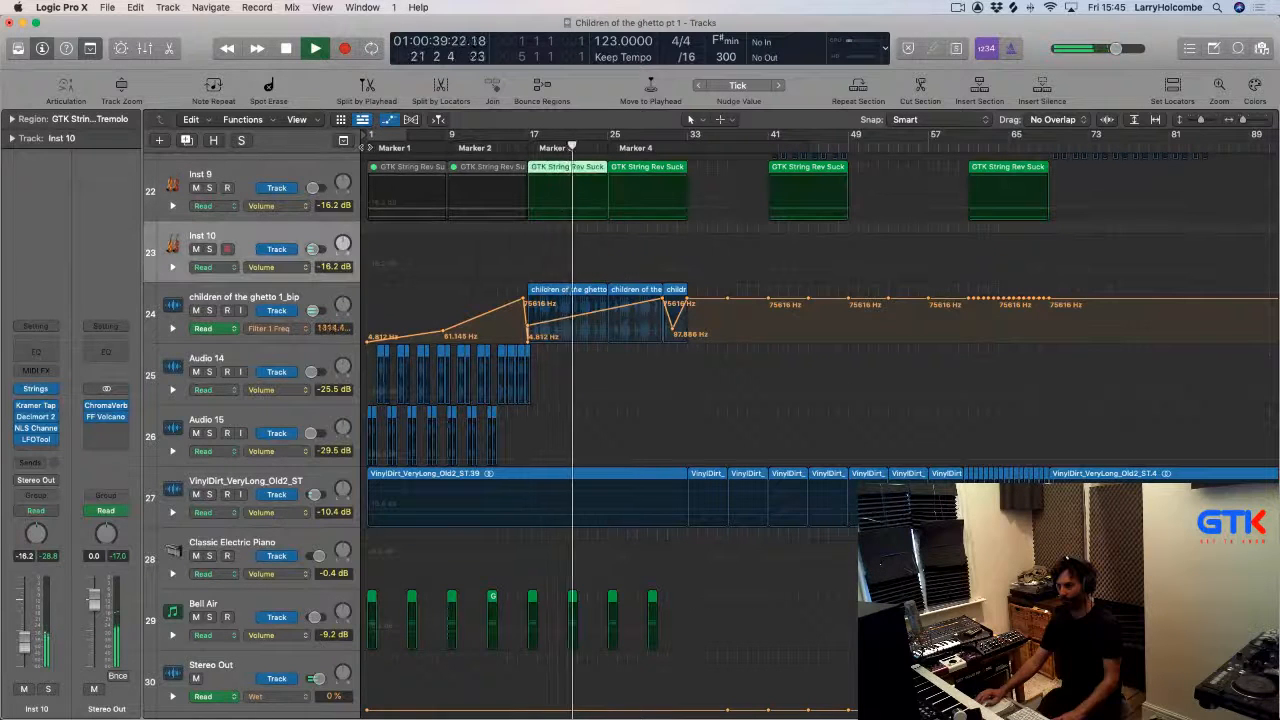
{"action": "key", "text": "Return"}
{"action": "key", "text": "a"}
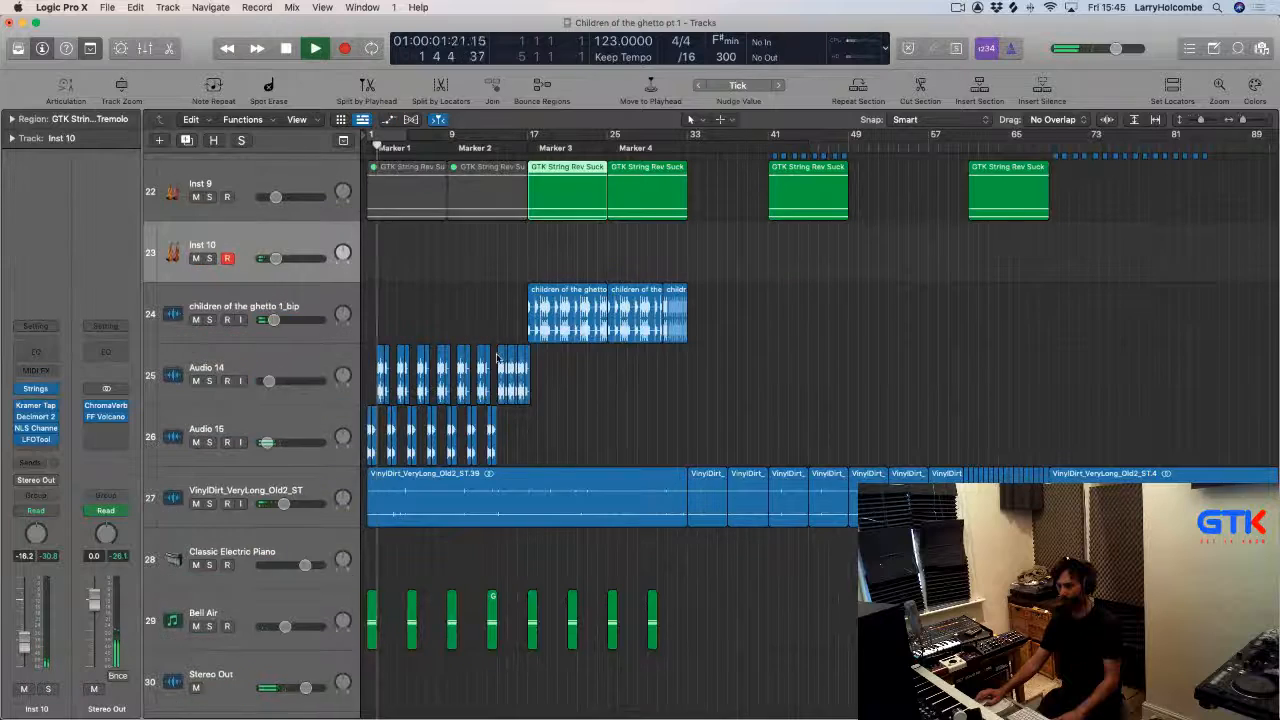
Audition the arrangement with the Audio 16 track muted and unmuted.
{"action": "scroll", "coordinate": [497, 358], "scroll_direction": "up", "scroll_amount": 5}
{"action": "left_click", "coordinate": [196, 368]}
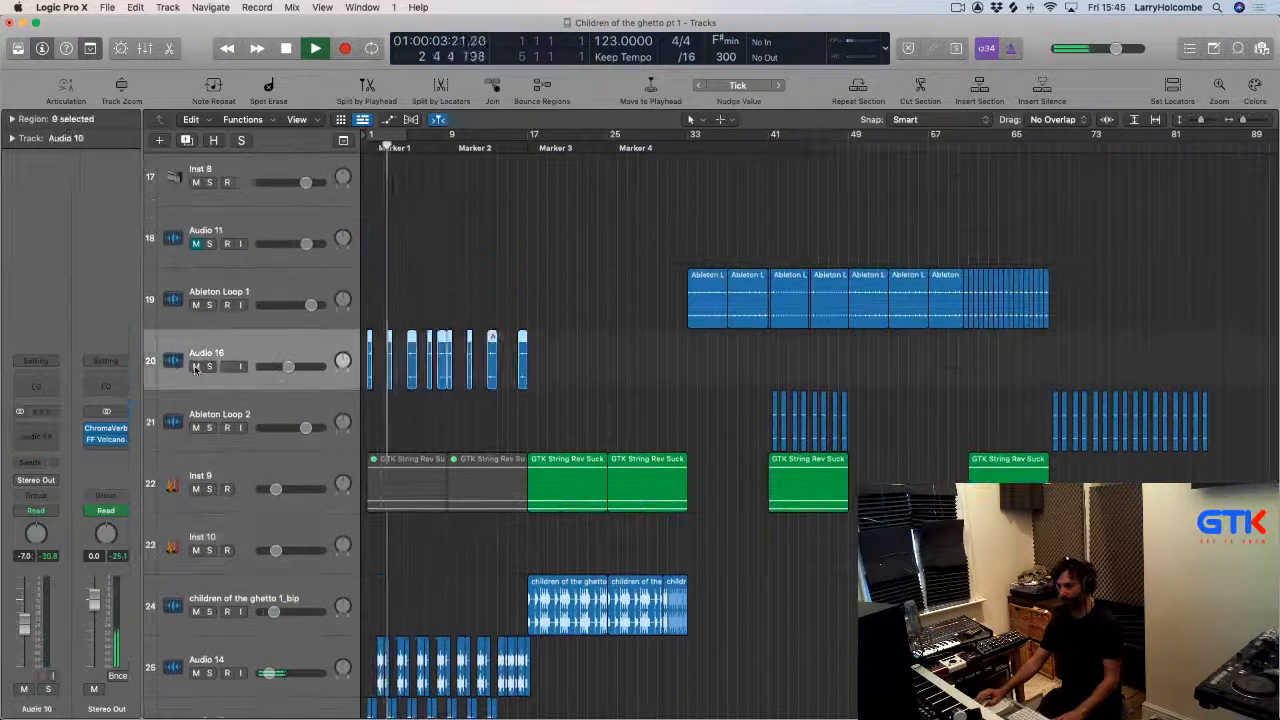
{"action": "left_click", "coordinate": [196, 366]}
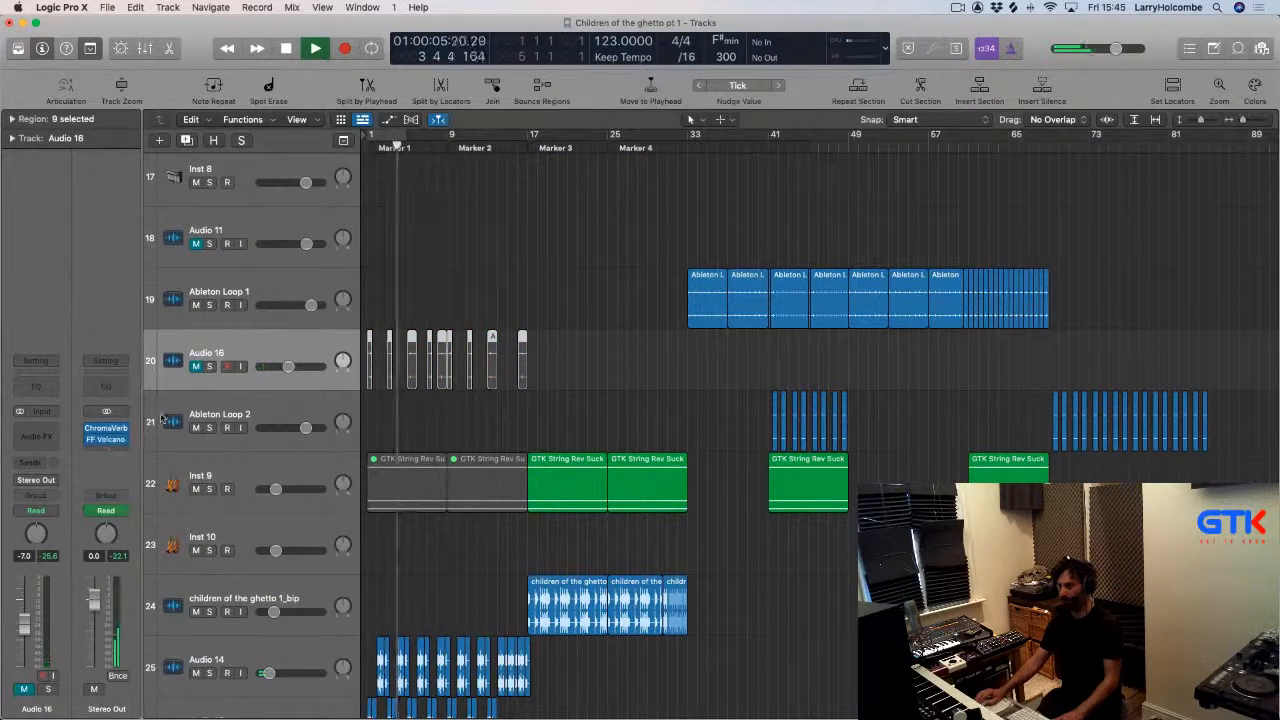
{"action": "left_click", "coordinate": [196, 367]}
{"action": "key", "text": "a"}
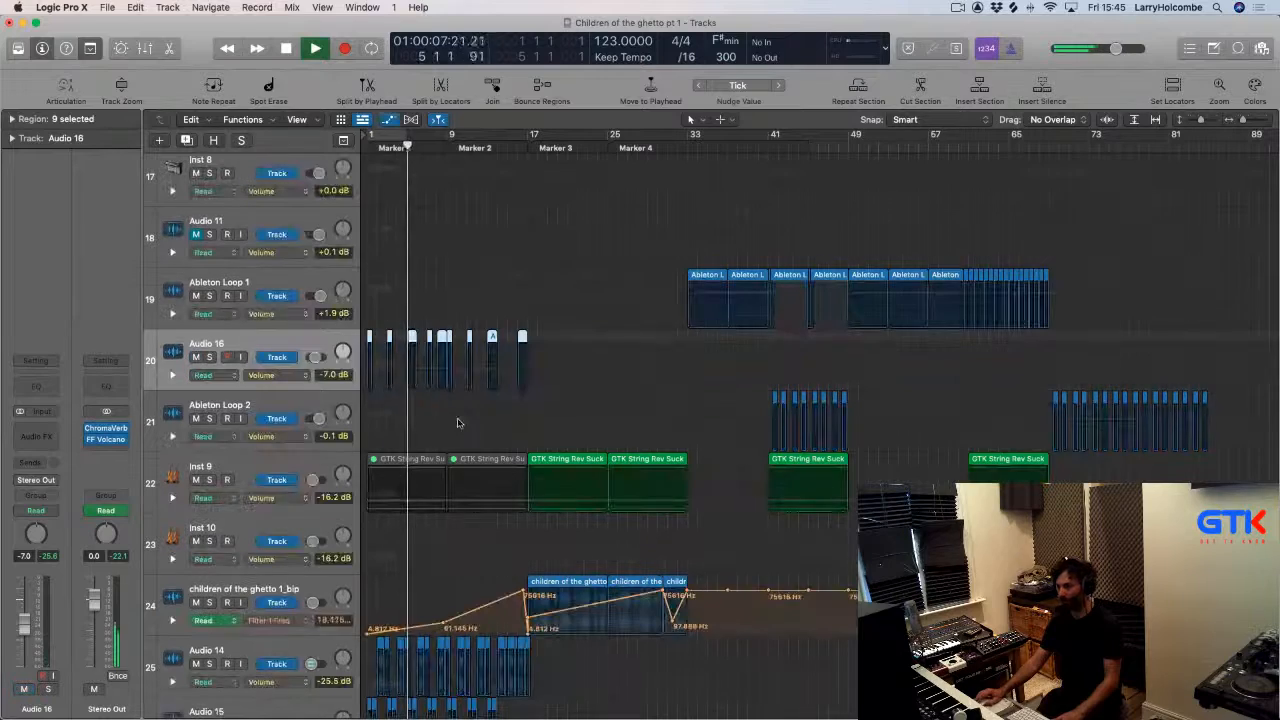
{"action": "key", "text": "a"}
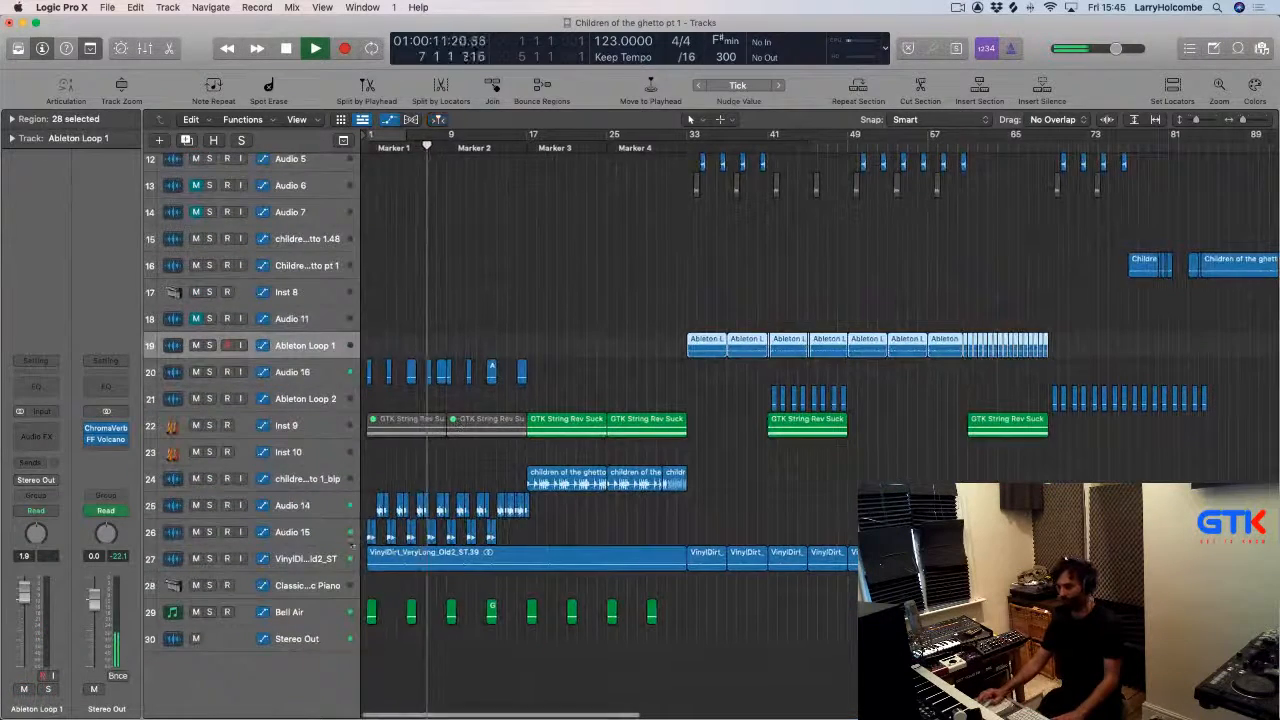
Insert FF Pro-Q 3 (stereo) on the VinylDirt track and adjust an EQ band in it.
{"action": "left_click", "coordinate": [330, 558]}
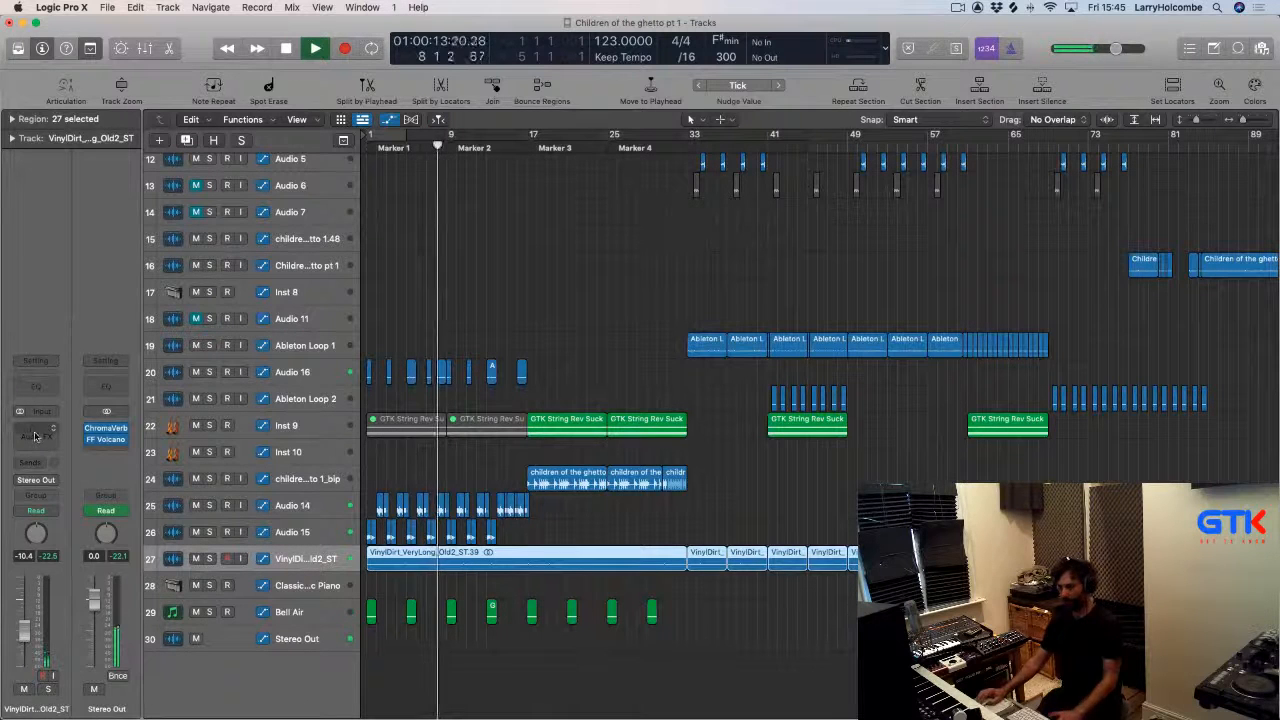
{"action": "left_click", "coordinate": [36, 436]}
{"action": "mouse_move", "coordinate": [60, 516]}
{"action": "mouse_move", "coordinate": [60, 538]}
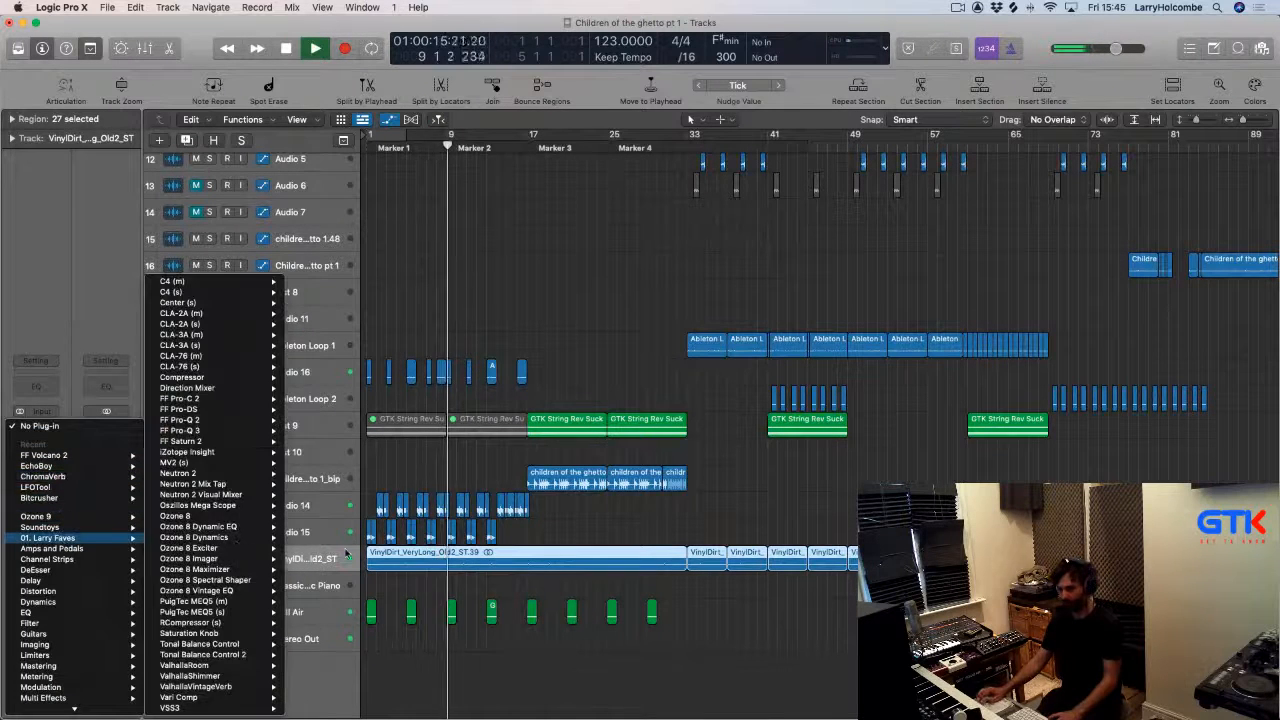
{"action": "mouse_move", "coordinate": [268, 437]}
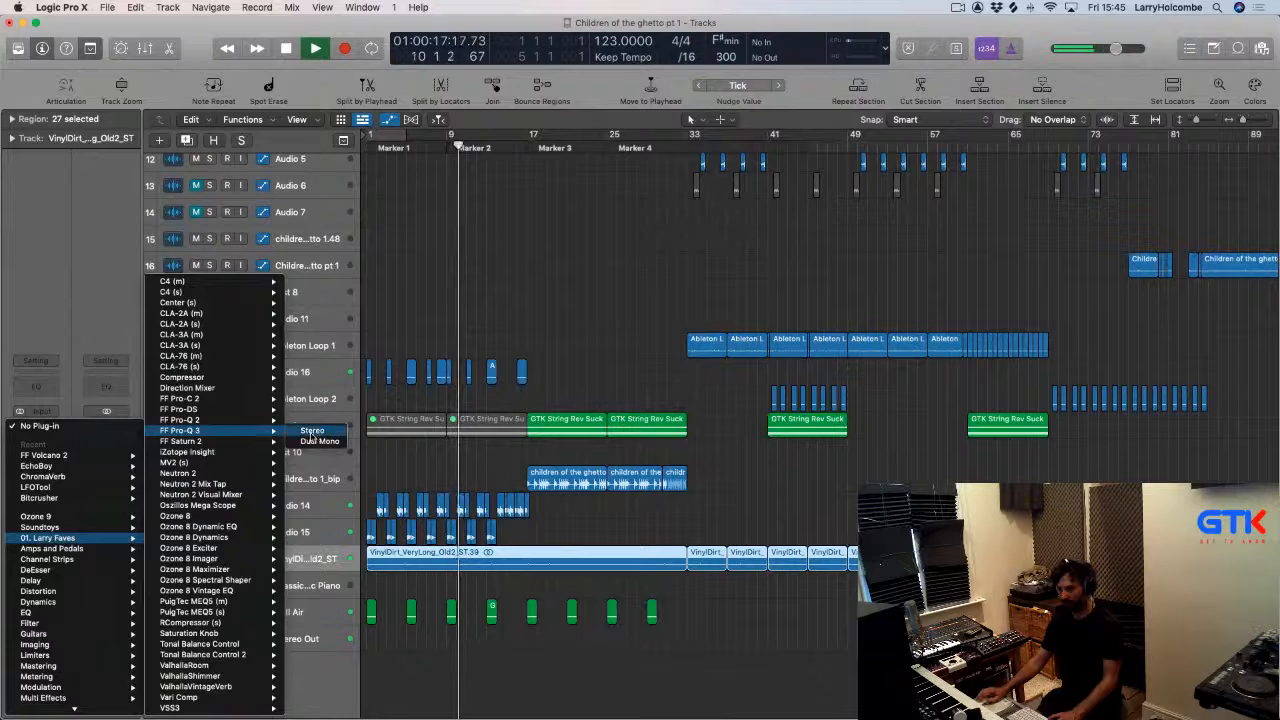
{"action": "left_click", "coordinate": [313, 297]}
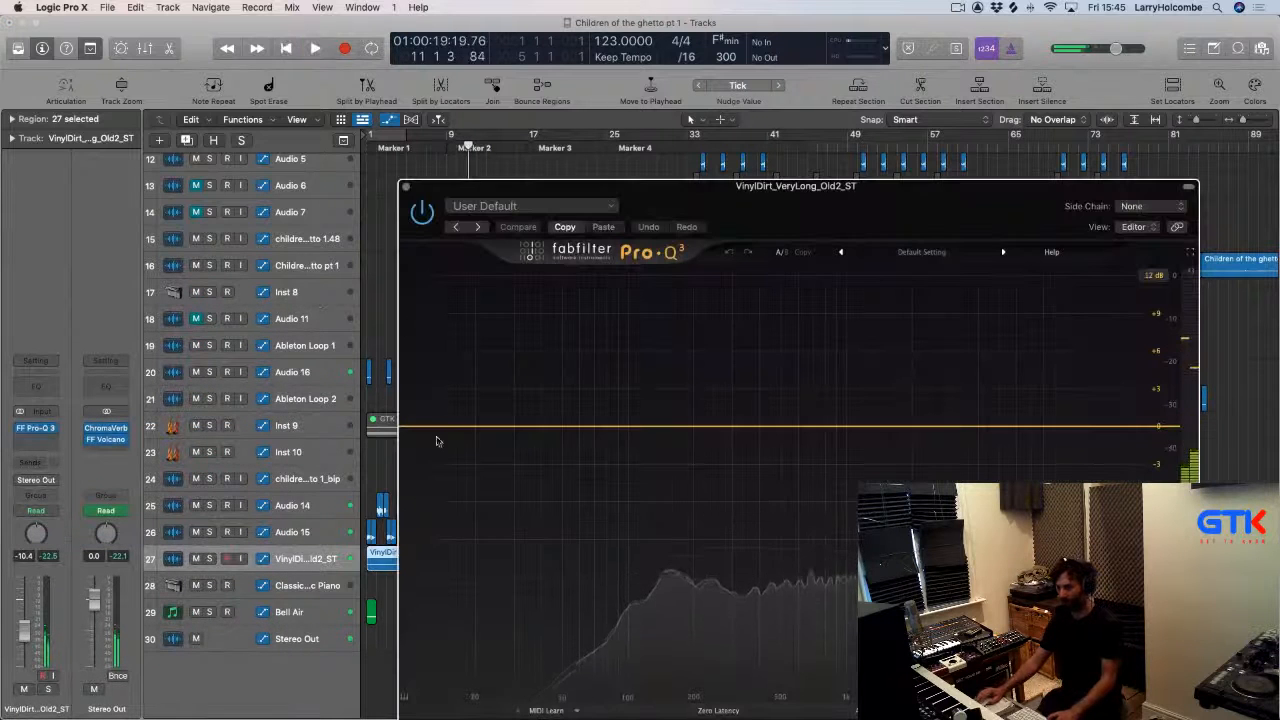
{"action": "left_click_drag", "start_coordinate": [432, 436], "coordinate": [720, 434]}
{"action": "key", "text": "space"}
{"action": "left_click", "coordinate": [406, 187]}
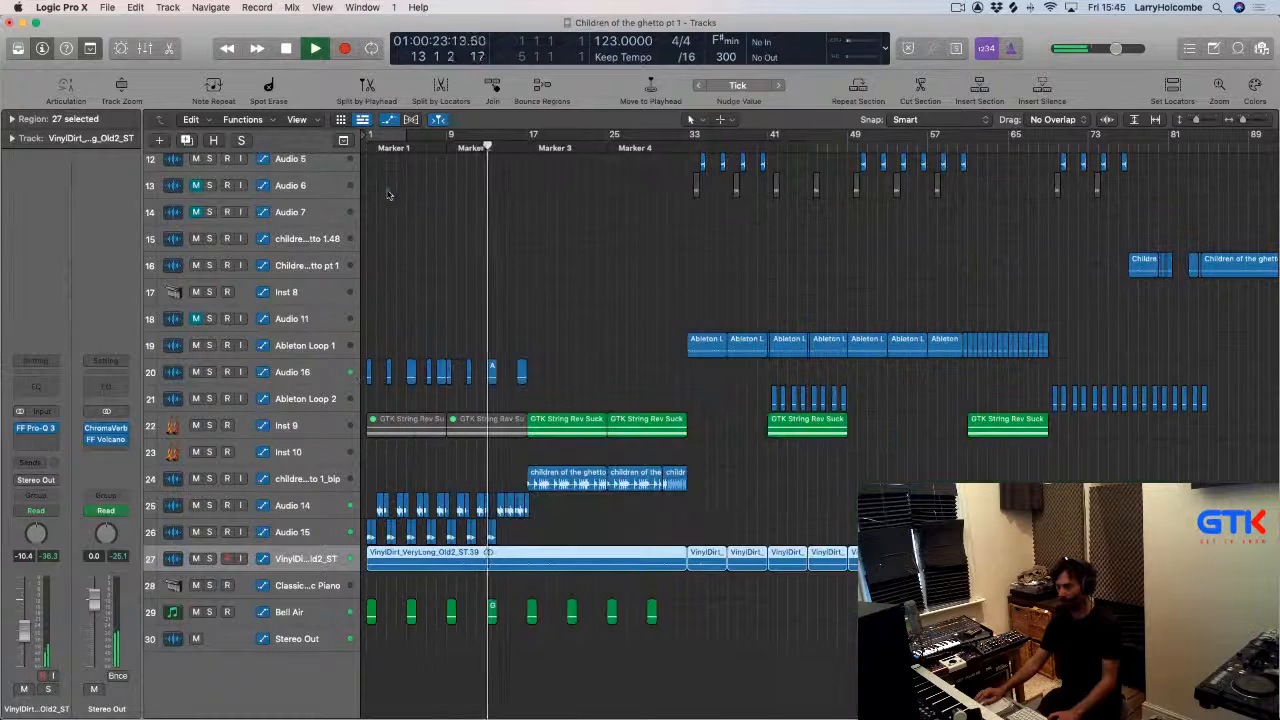
Reopen the aux's FF Volcano 2 and lower its filter frequency further.
{"action": "key", "text": "Up"}
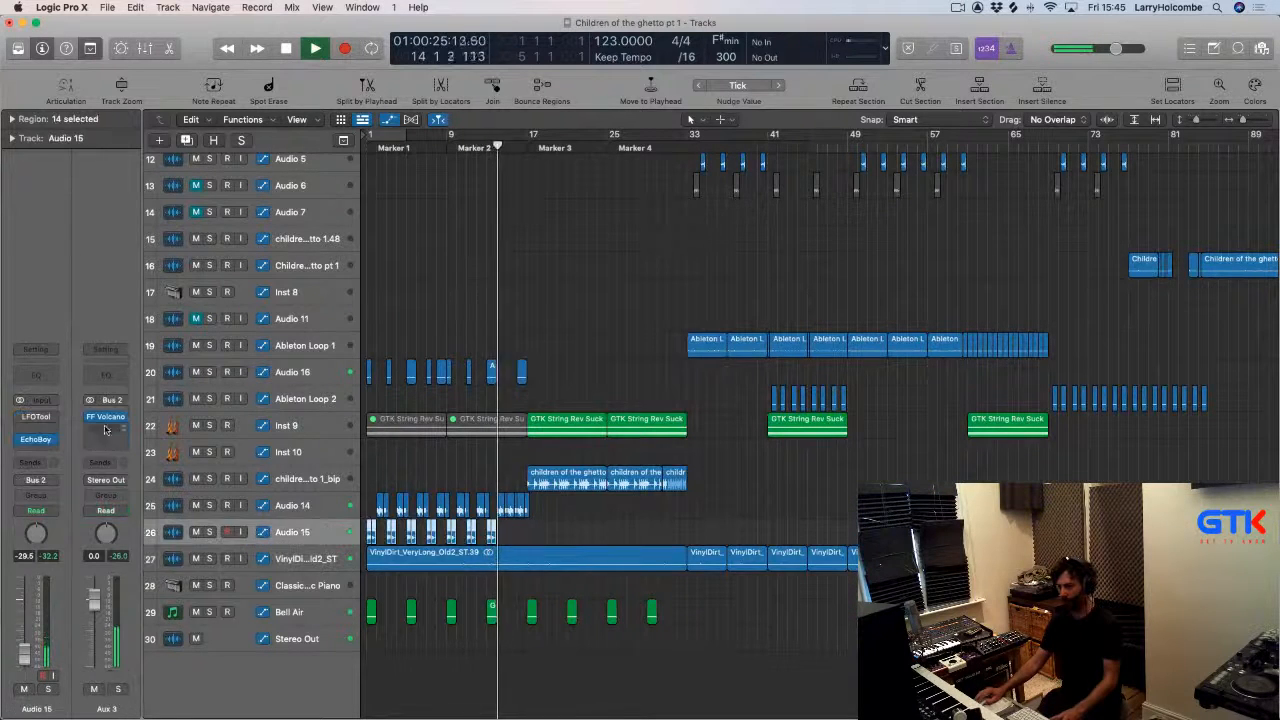
{"action": "left_click", "coordinate": [105, 417]}
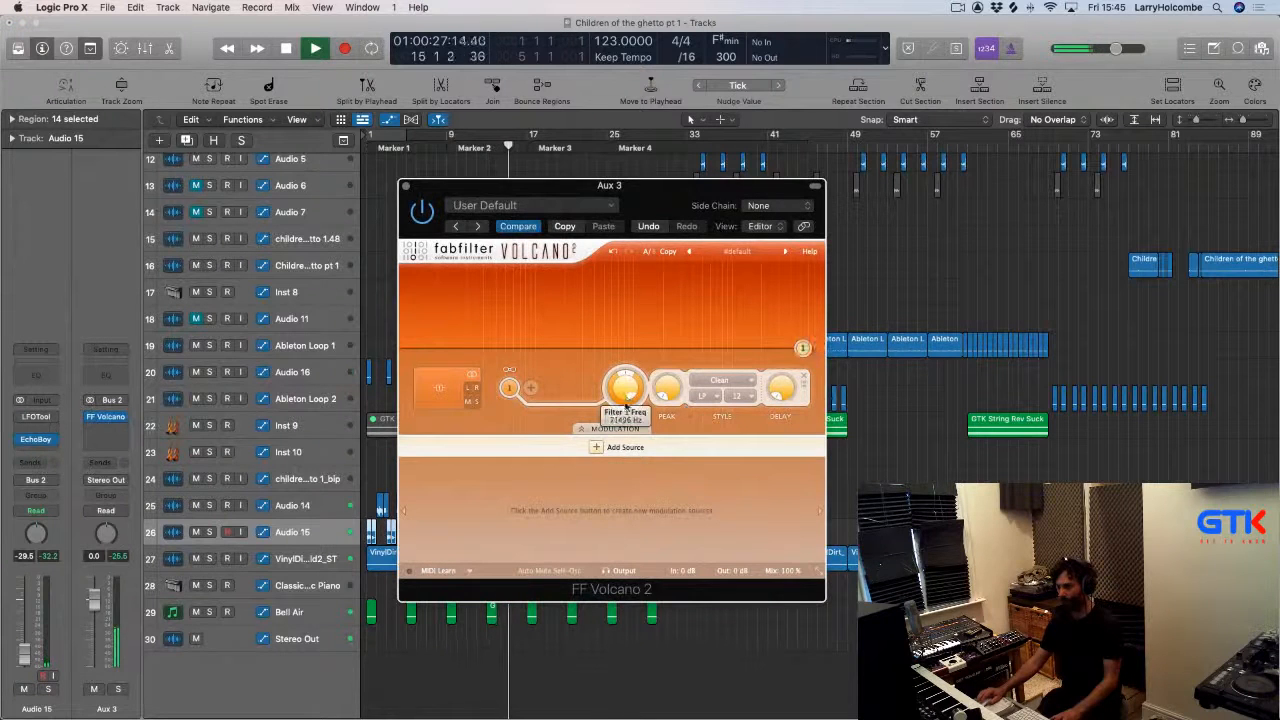
{"action": "left_click_drag", "start_coordinate": [626, 405], "coordinate": [624, 469]}
{"action": "key", "text": "space"}
{"action": "left_click_drag", "start_coordinate": [445, 190], "coordinate": [769, 193]}
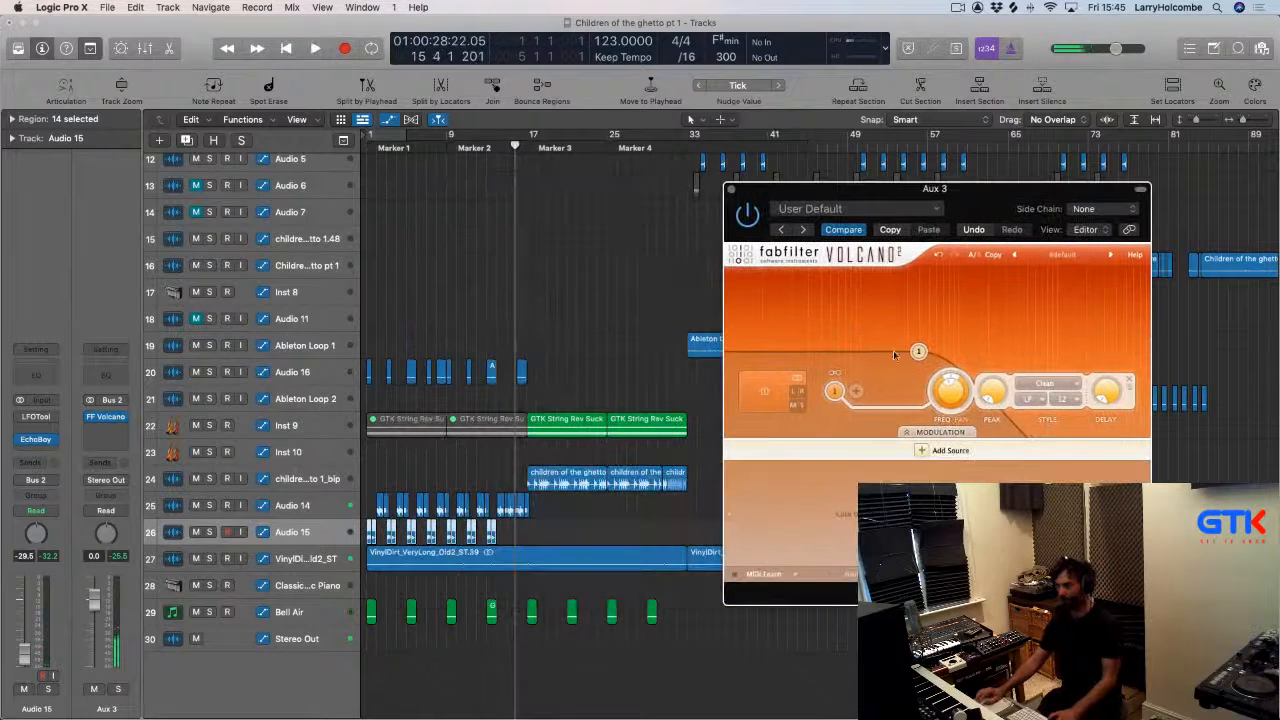
{"action": "key", "text": "Return"}
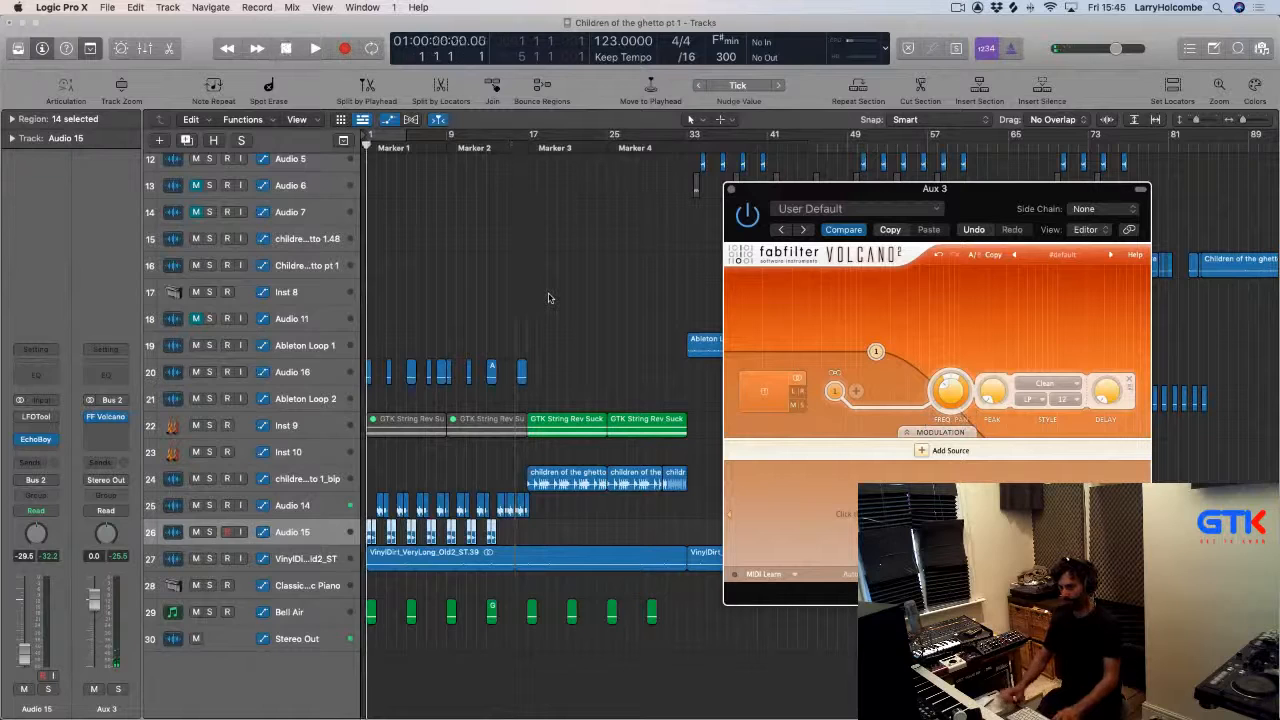
Set the aux's automation mode to Latch and record a rising filter frequency sweep during playback.
{"action": "left_click", "coordinate": [120, 511]}
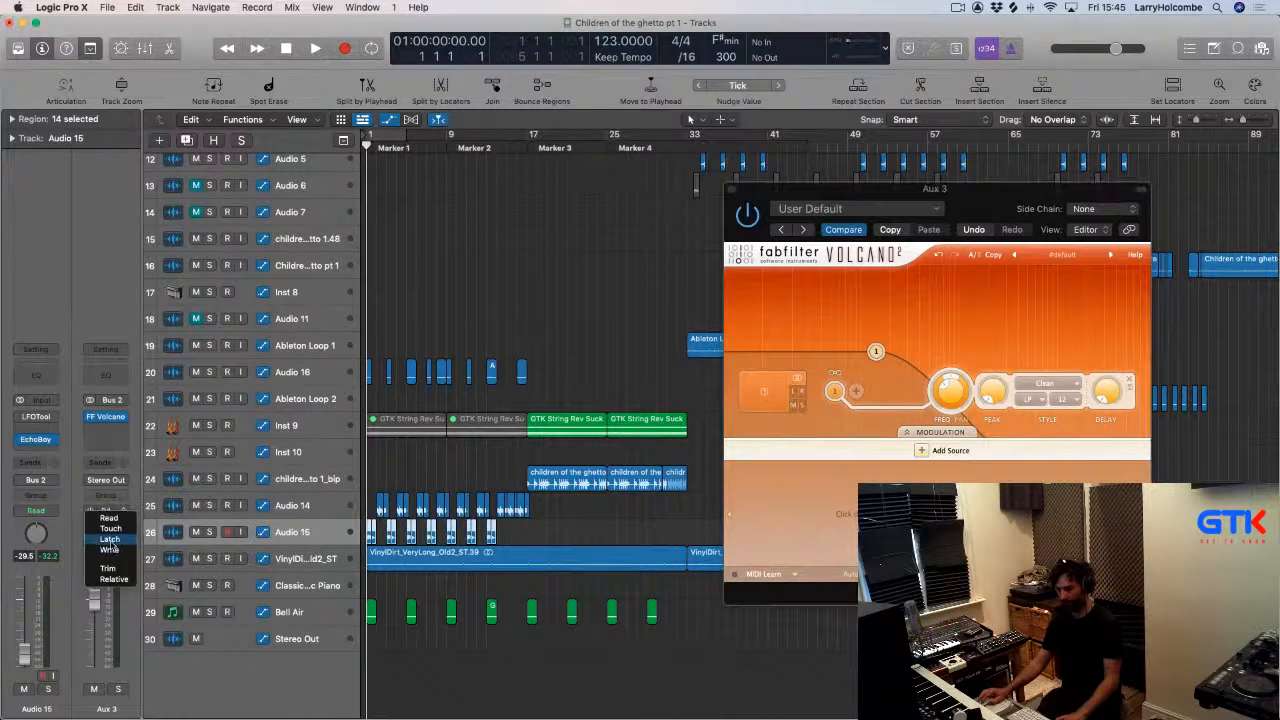
{"action": "left_click", "coordinate": [110, 540]}
{"action": "key", "text": "space"}
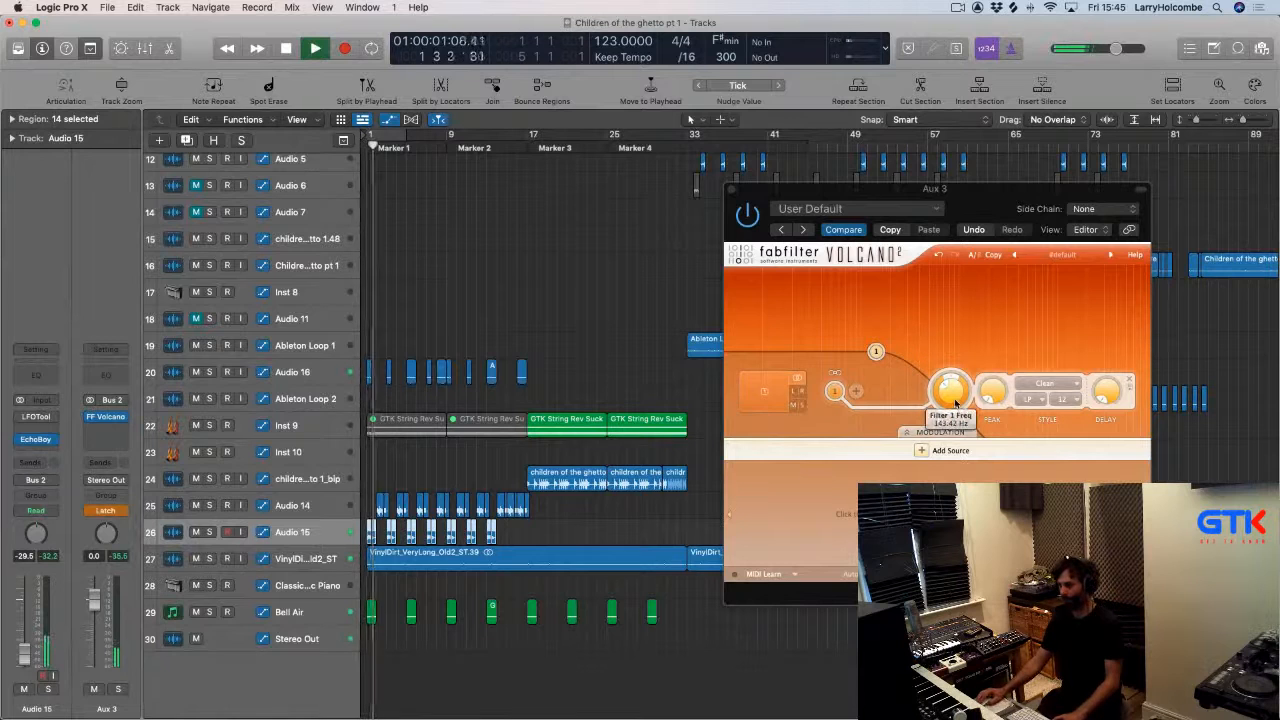
{"action": "left_click_drag", "start_coordinate": [955, 404], "coordinate": [921, 160]}
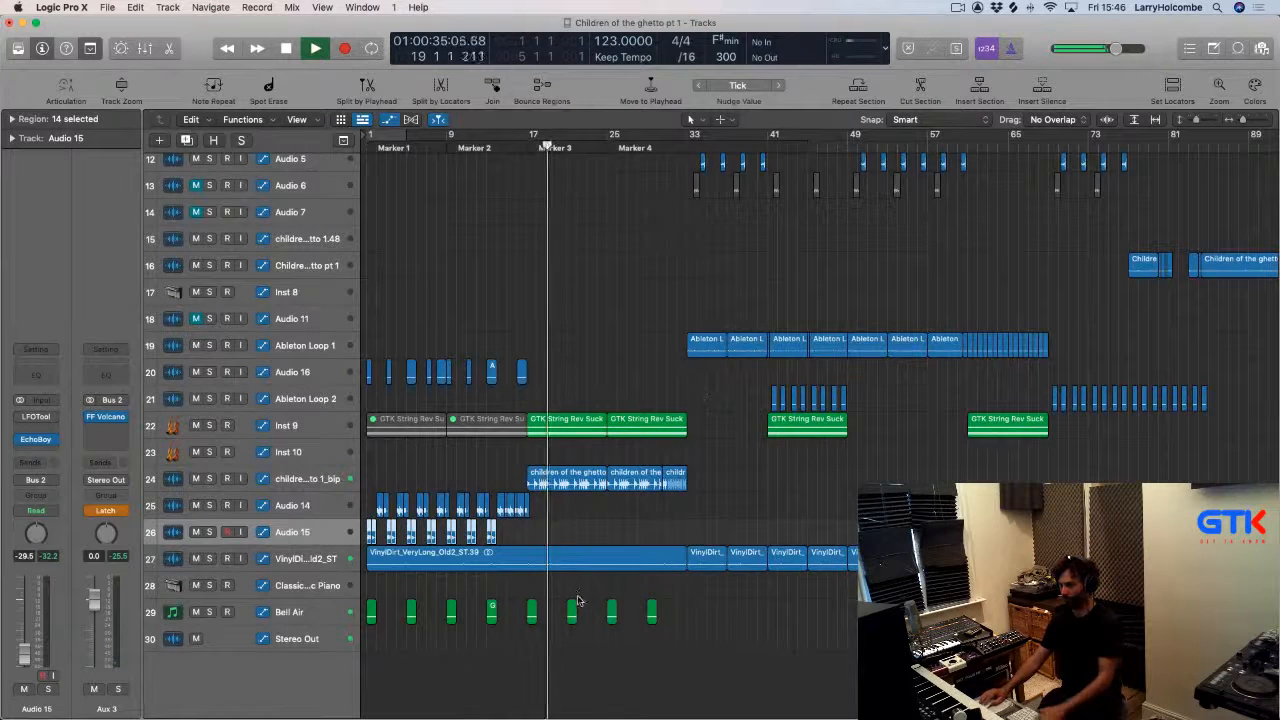
Remove the Bell Air regions after bar 17.
{"action": "left_click_drag", "start_coordinate": [577, 600], "coordinate": [682, 634]}
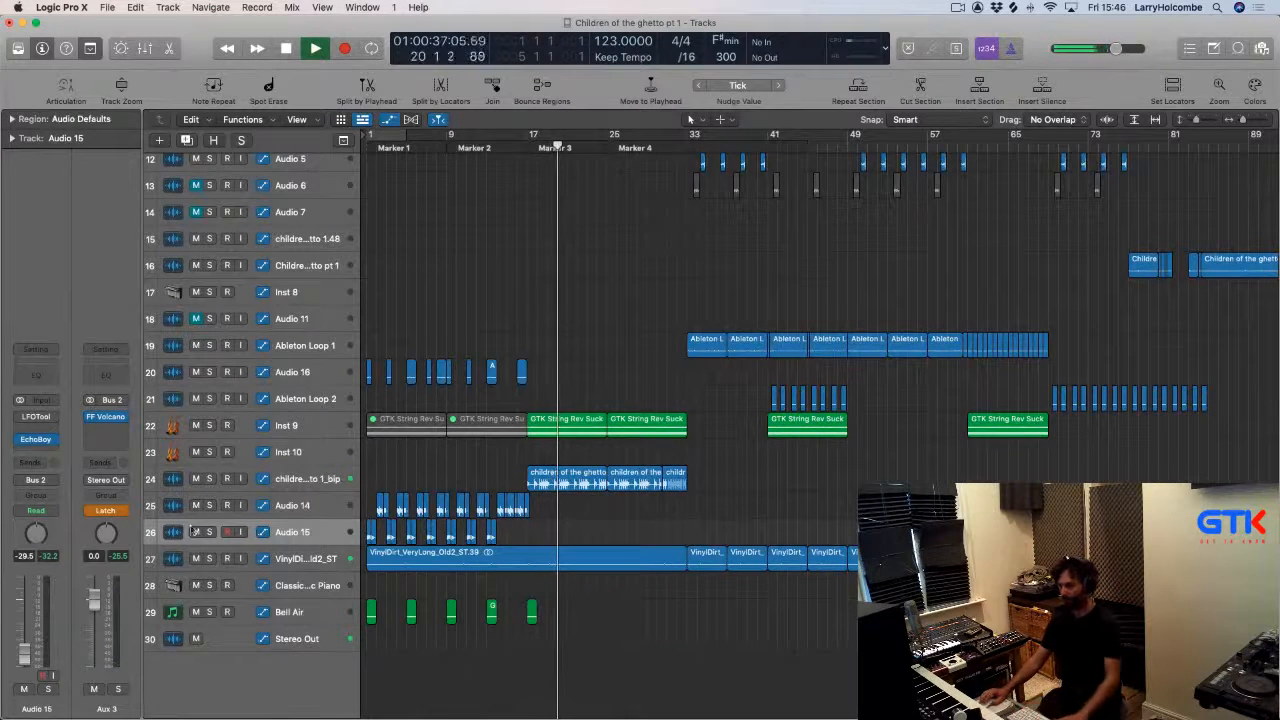
Set the aux's automation mode back to Read.
{"action": "left_click", "coordinate": [107, 511]}
{"action": "left_click", "coordinate": [100, 489]}
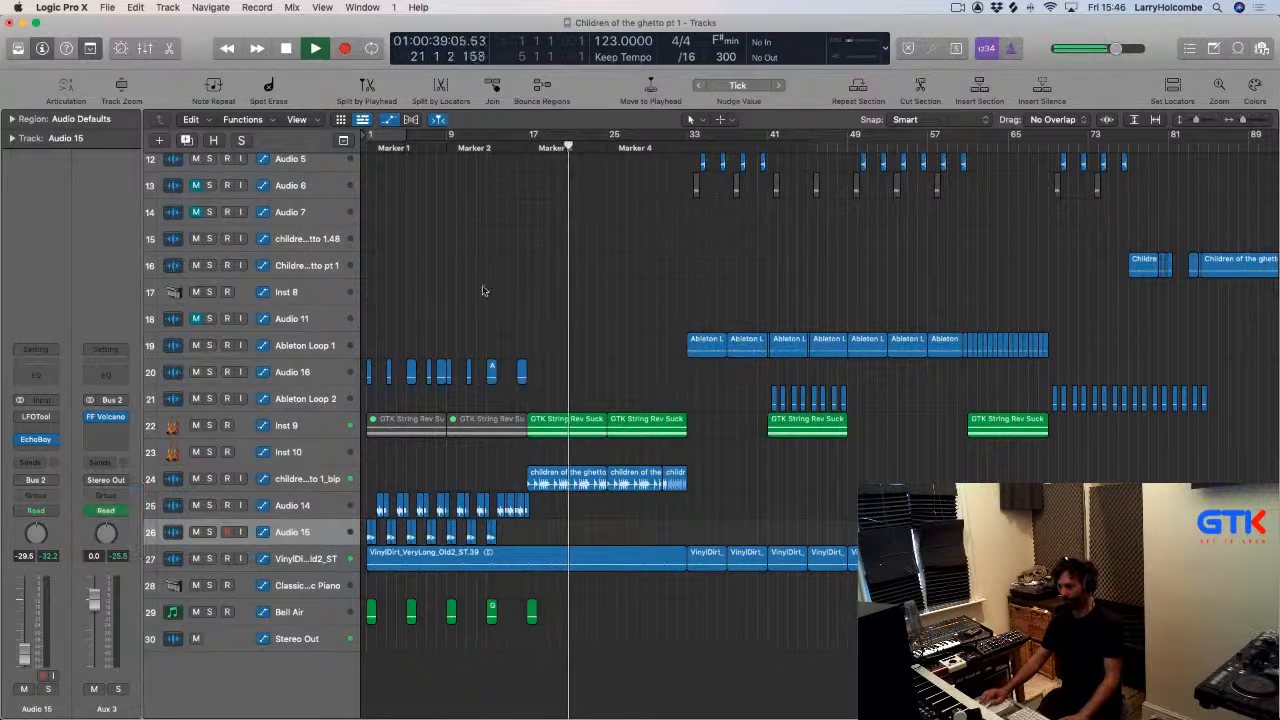
{"action": "key", "text": "super+Up"}
{"action": "key", "text": "super+Up"}
{"action": "key", "text": "super+Up"}
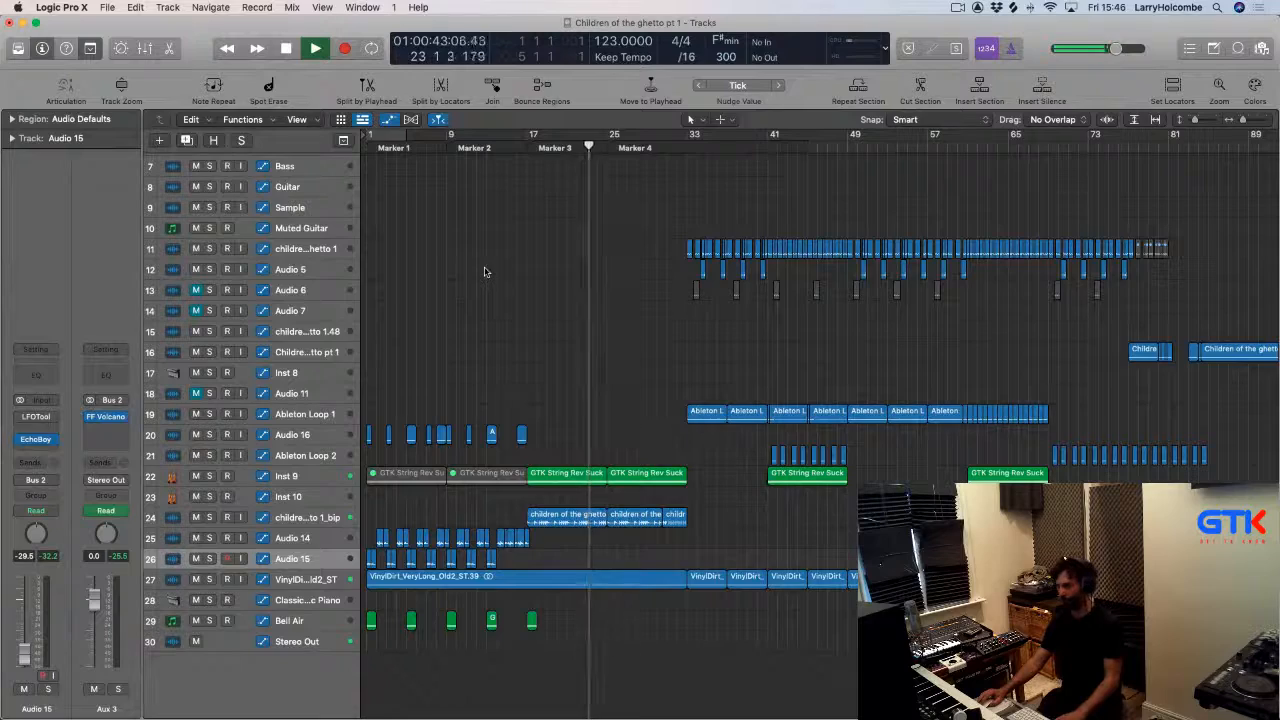
Copy an Ableton Loop 1 region to bar 25 on its track.
{"action": "scroll", "coordinate": [484, 272], "scroll_direction": "up", "scroll_amount": 3}
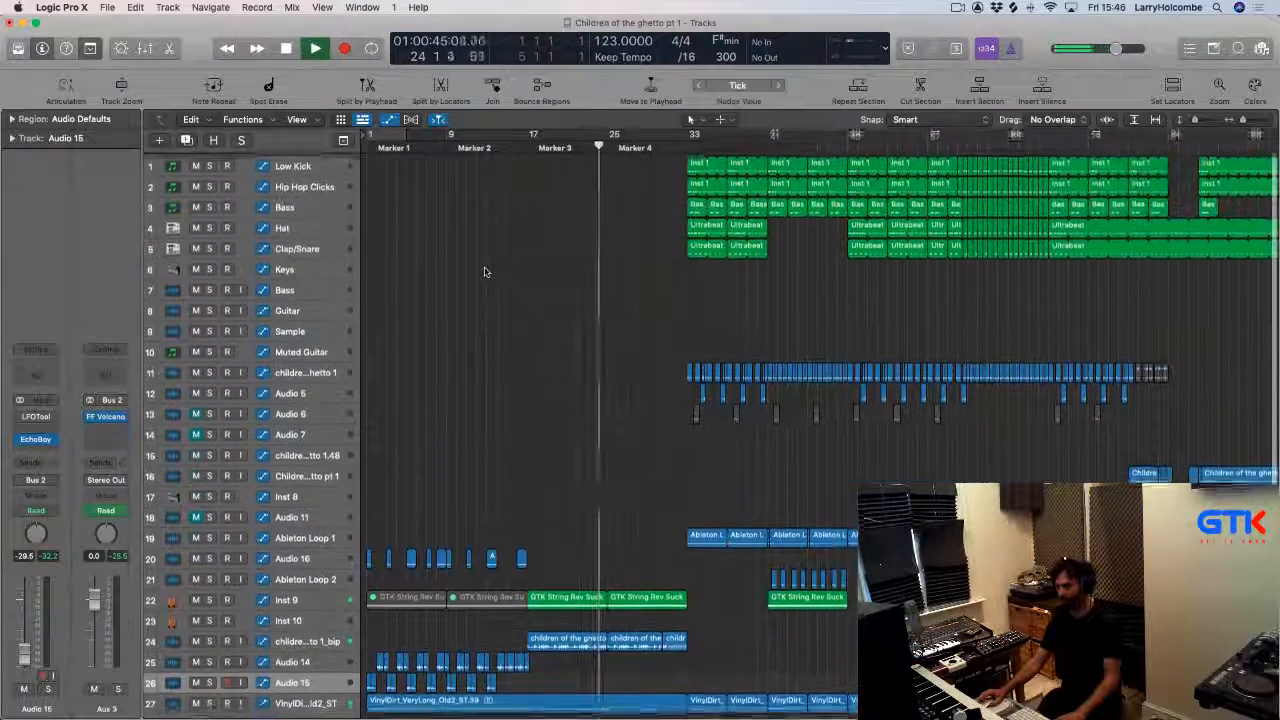
{"action": "scroll", "coordinate": [484, 272], "scroll_direction": "right", "scroll_amount": 1}
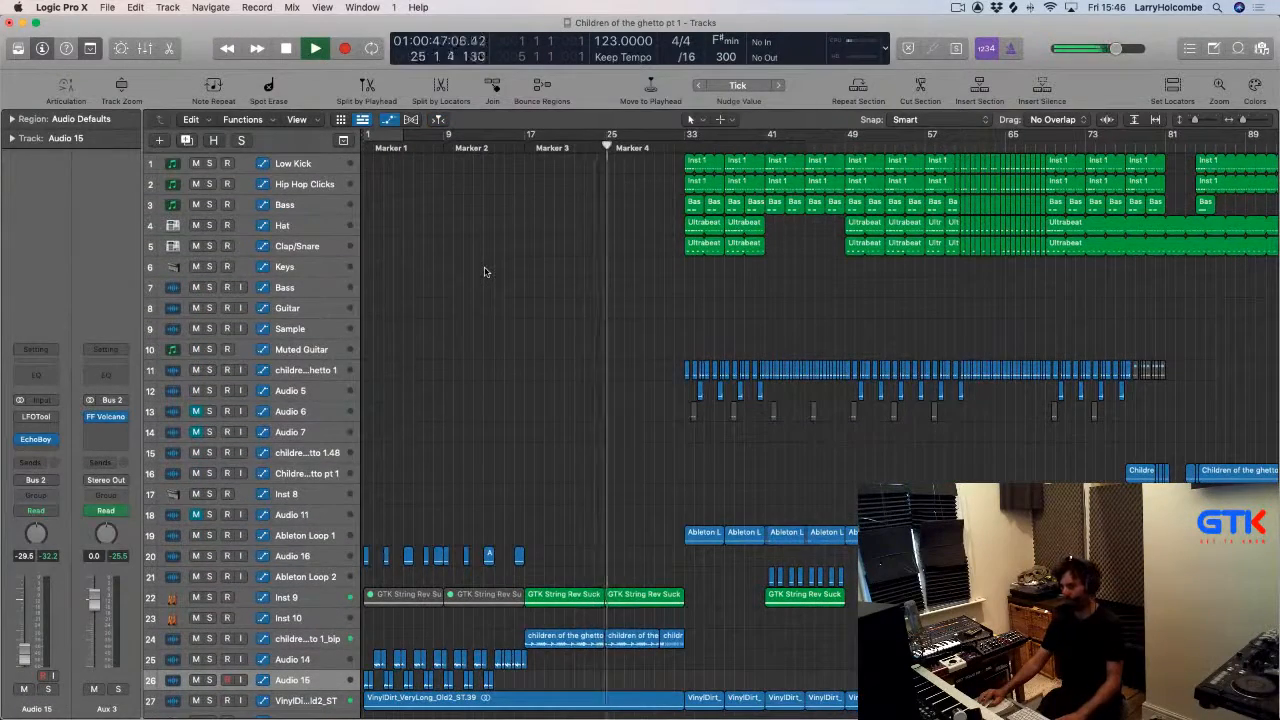
{"action": "scroll", "coordinate": [550, 477], "scroll_direction": "down", "scroll_amount": 1}
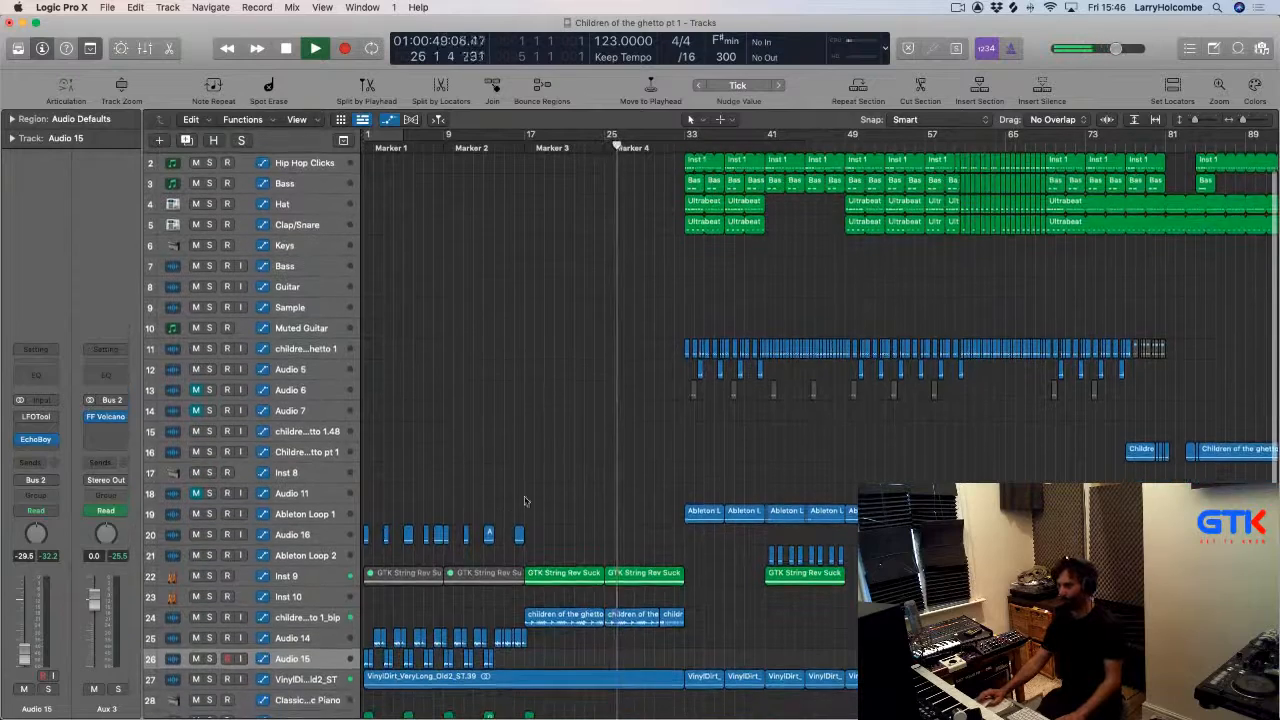
{"action": "left_click_drag", "start_coordinate": [706, 516], "coordinate": [625, 516]}
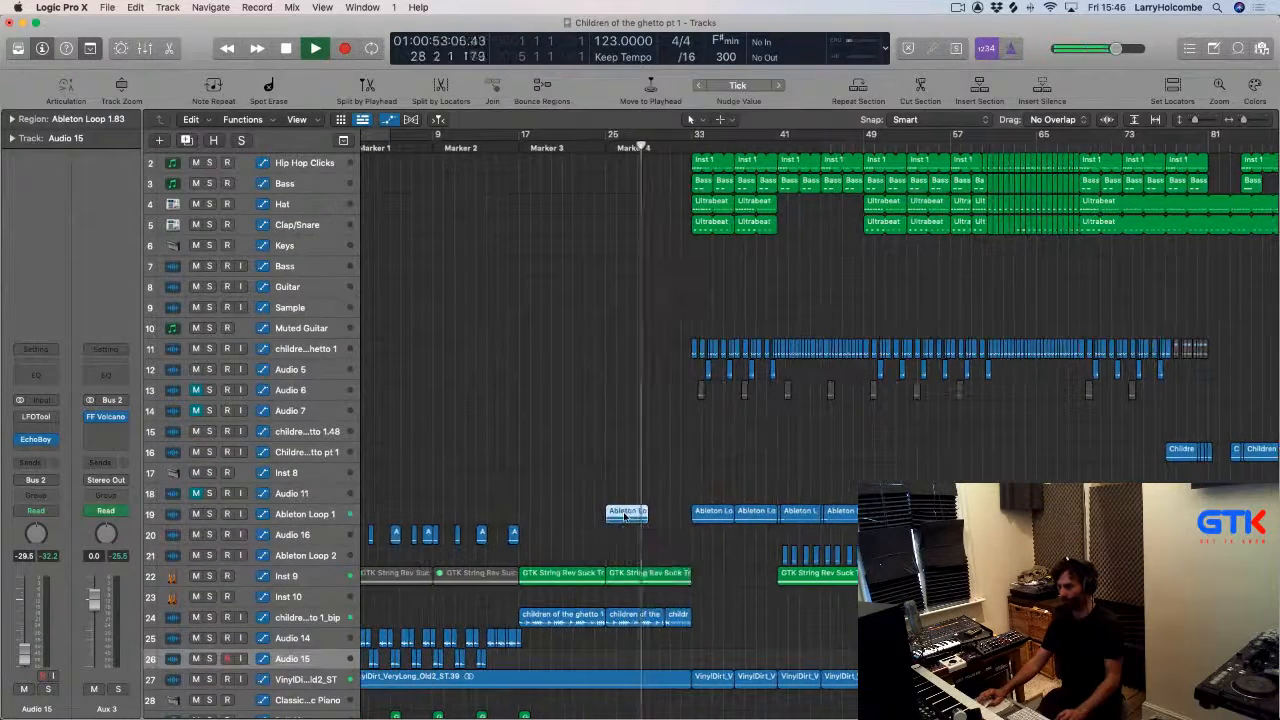
{"action": "left_click", "coordinate": [613, 461]}
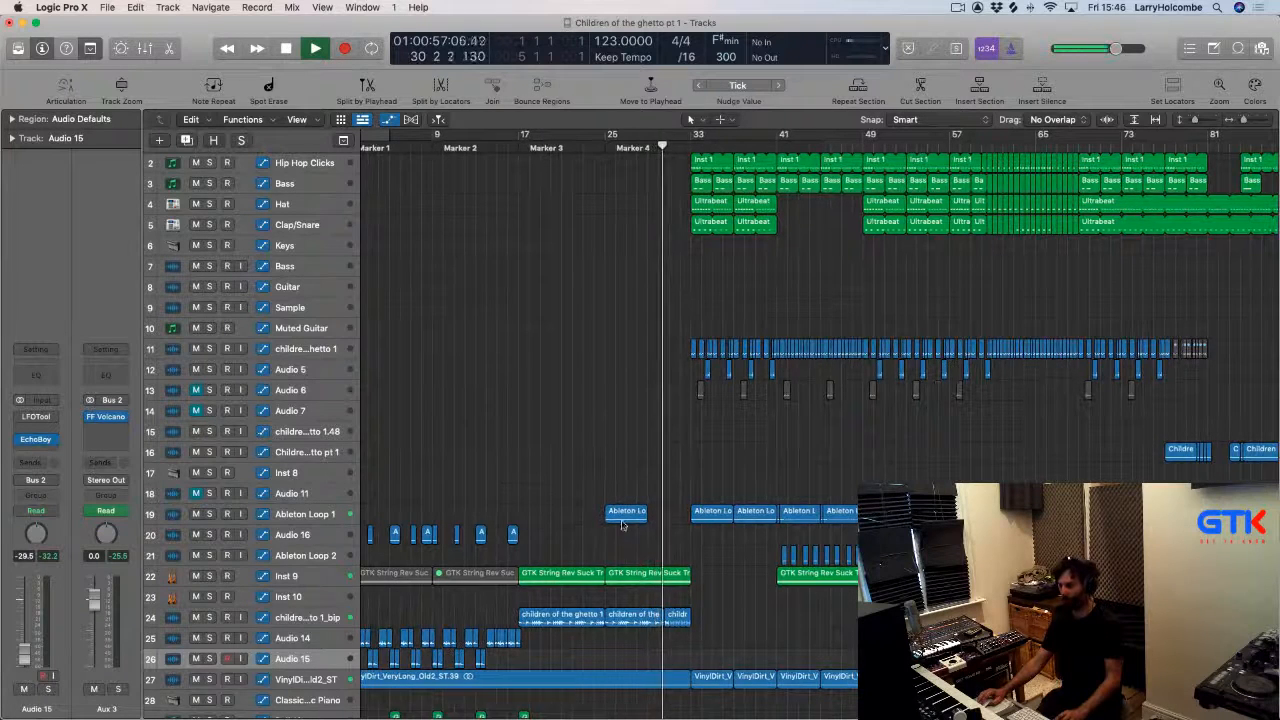
{"action": "mouse_move", "coordinate": [653, 608]}
{"action": "left_mouse_down"}
{"action": "mouse_move", "coordinate": [703, 657]}
{"action": "mouse_move", "coordinate": [675, 556]}
{"action": "left_mouse_up"}
{"action": "left_click", "coordinate": [570, 392], "text": "ctrl+alt"}
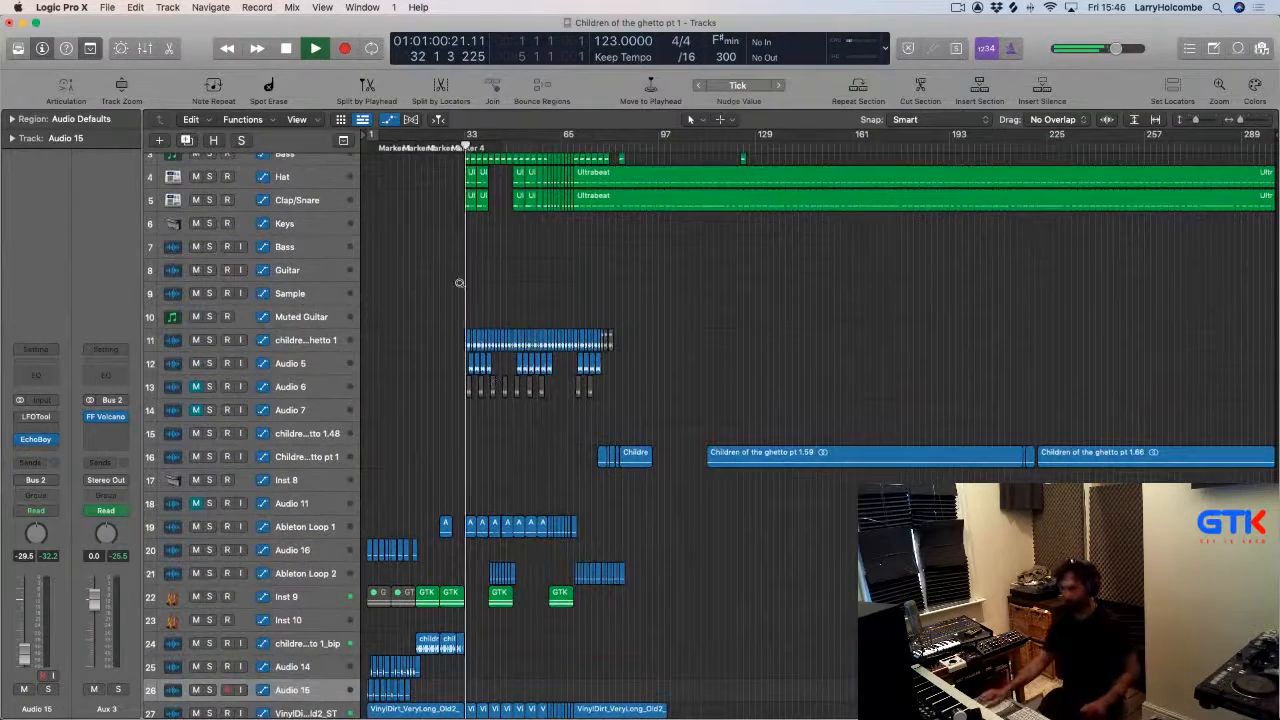
Set the cycle to bars 33–41 and repeat that section across all tracks.
{"action": "key", "text": "super+Up"}
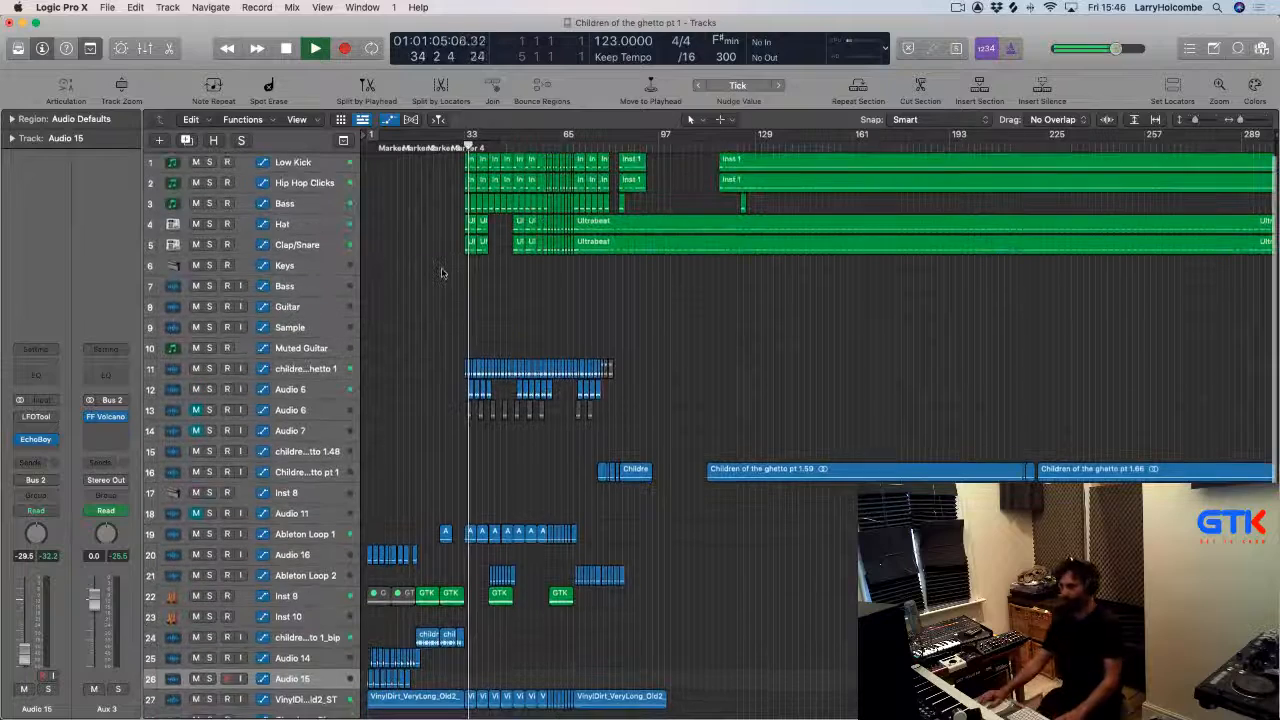
{"action": "key", "text": "super+Up"}
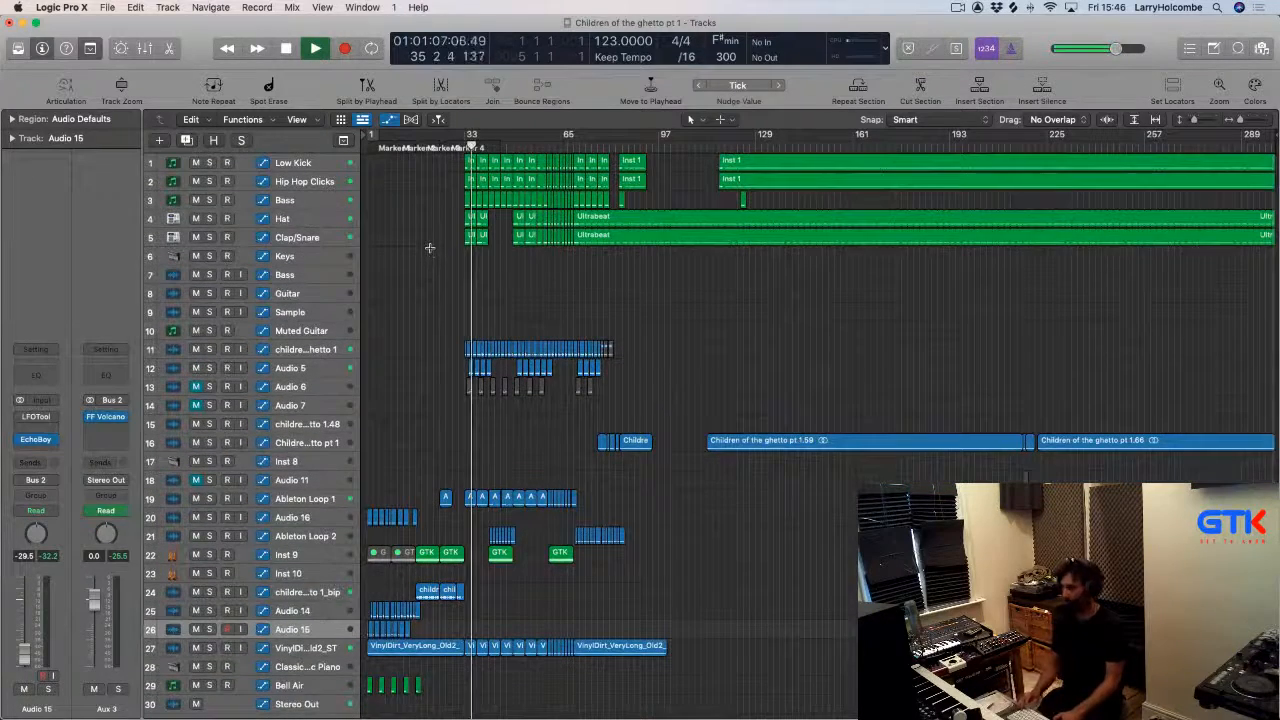
{"action": "key", "text": "super+Up"}
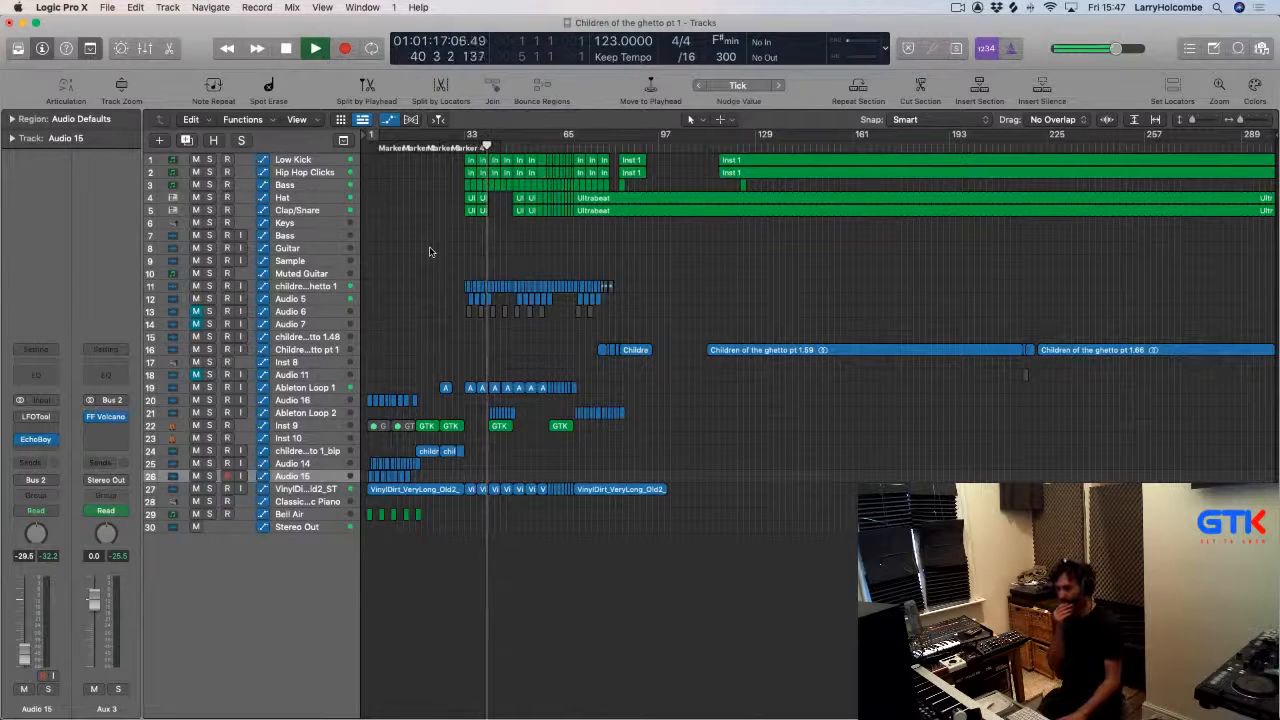
{"action": "left_click_drag", "start_coordinate": [431, 258], "coordinate": [612, 471]}
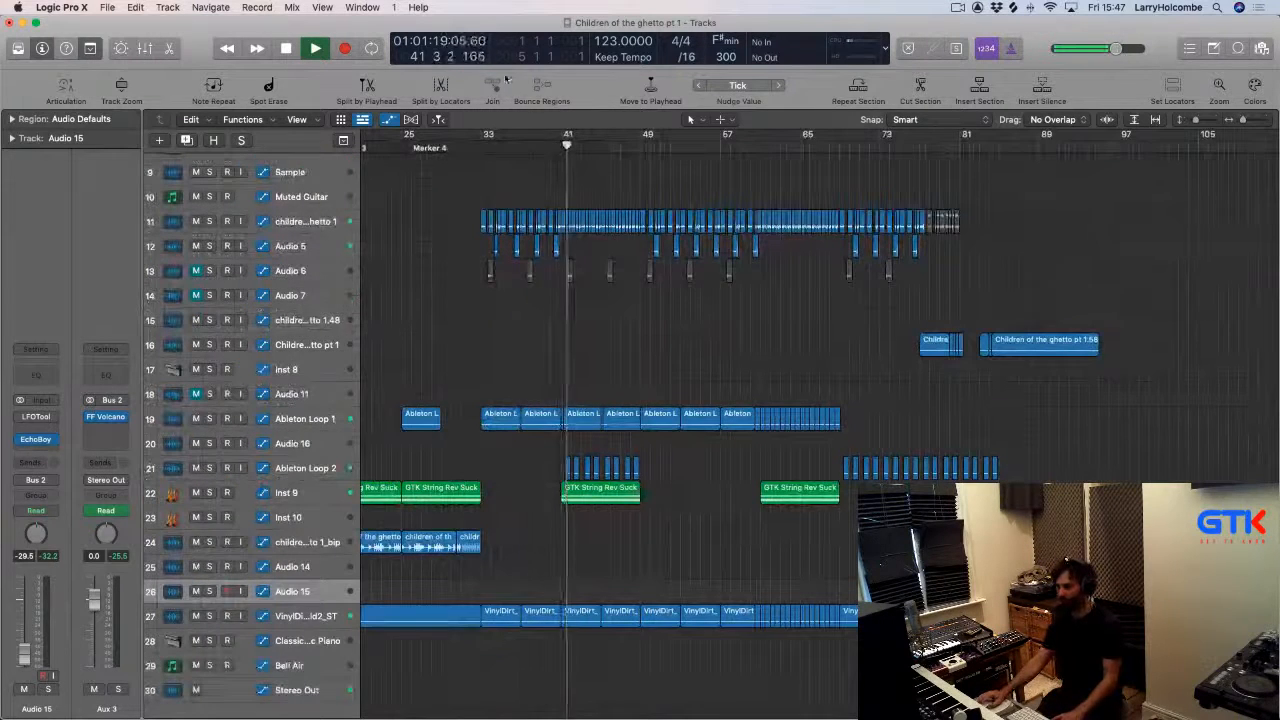
{"action": "left_click_drag", "start_coordinate": [488, 135], "coordinate": [563, 136]}
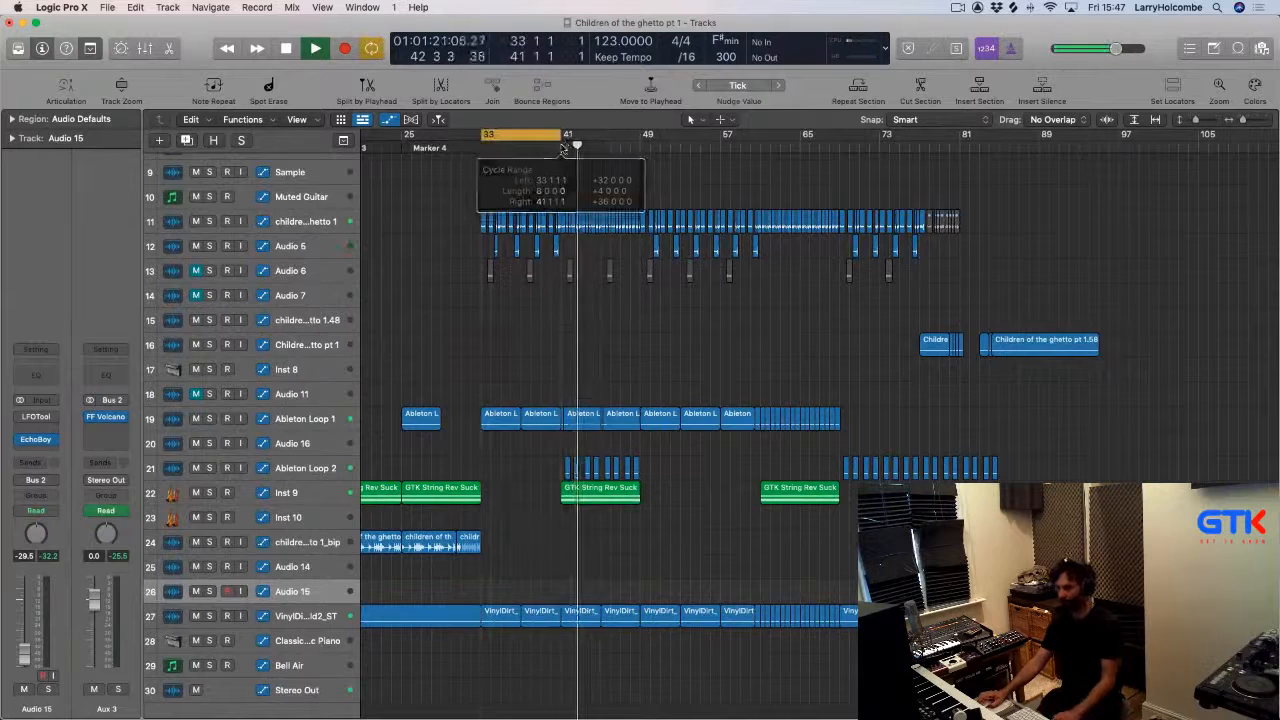
{"action": "key", "text": "super+a"}
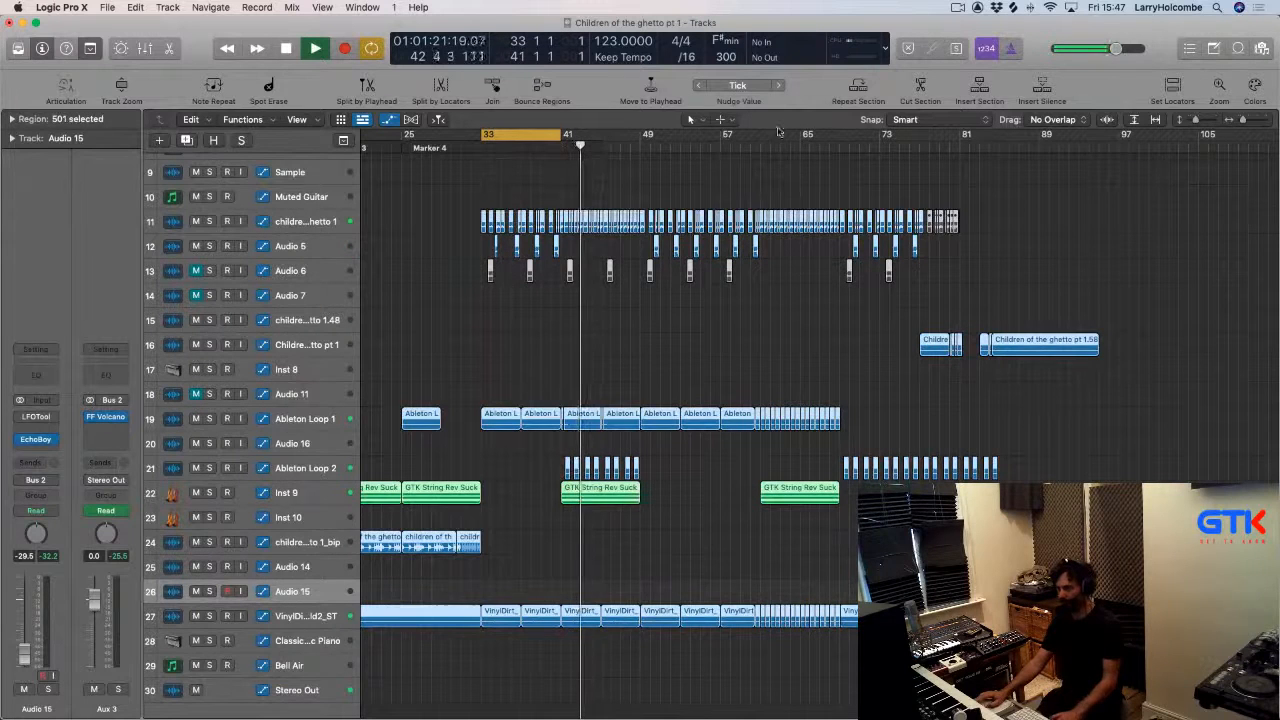
{"action": "left_click", "coordinate": [859, 90]}
{"action": "left_click", "coordinate": [859, 90]}
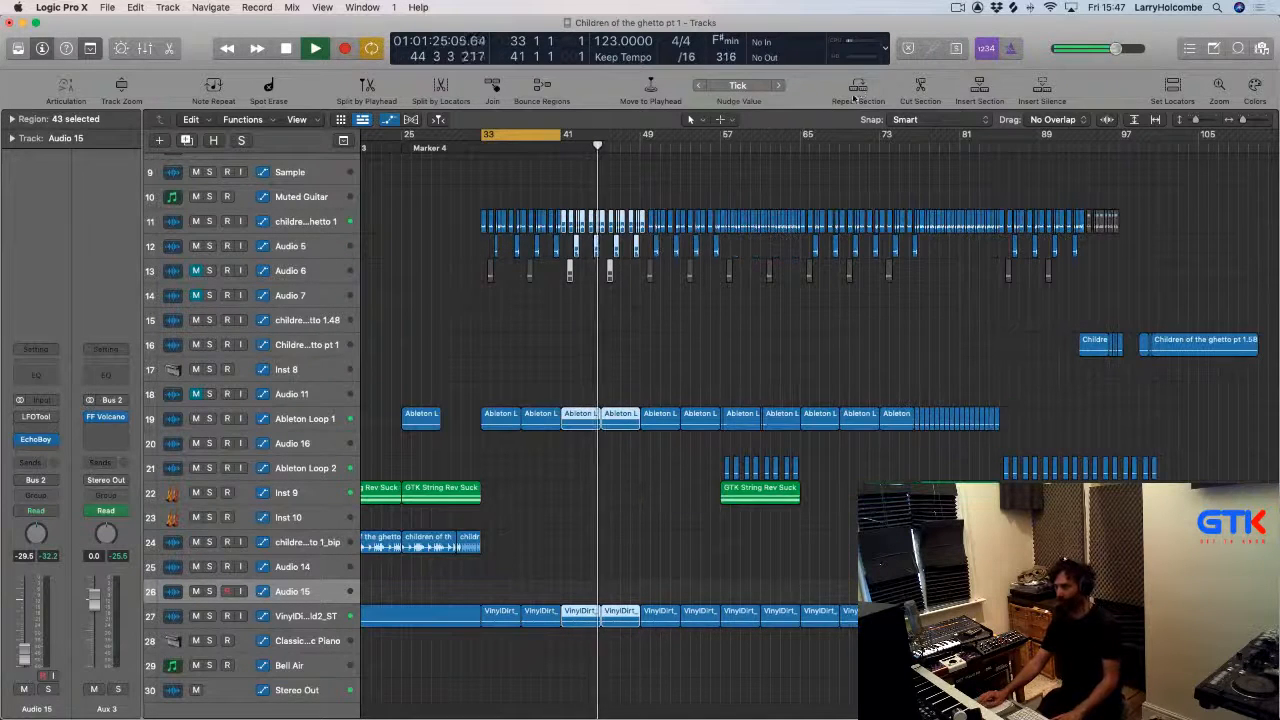
{"action": "left_click", "coordinate": [857, 90]}
Set the cycle to bars 65–73 and repeat that section across all tracks.
{"action": "left_click", "coordinate": [541, 134]}
{"action": "left_click", "coordinate": [790, 147]}
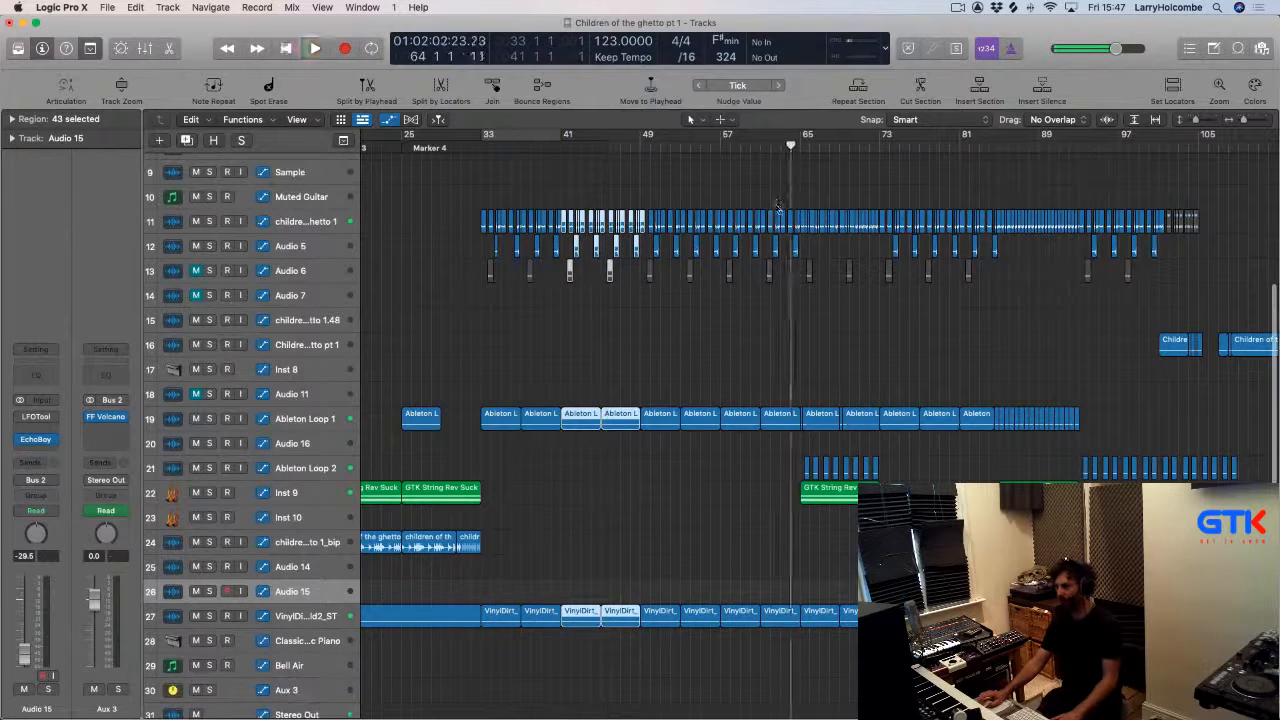
{"action": "left_click_drag", "start_coordinate": [720, 306], "coordinate": [768, 395]}
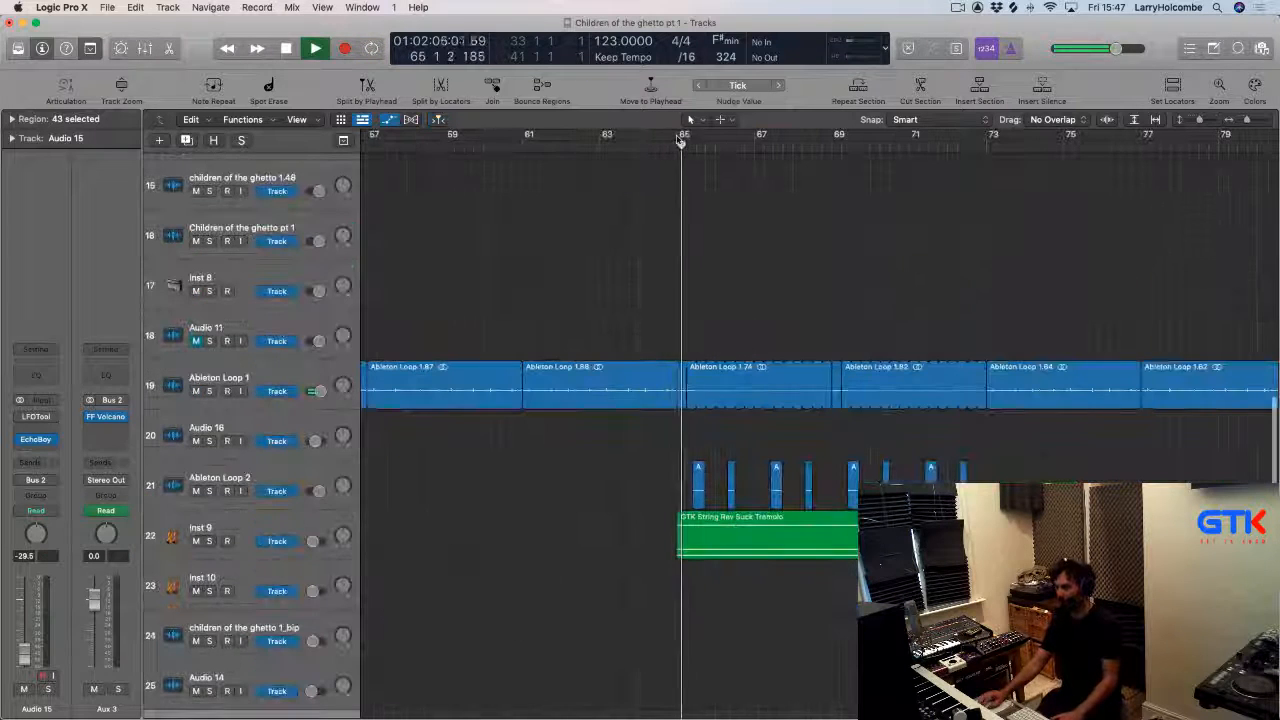
{"action": "left_click_drag", "start_coordinate": [679, 142], "coordinate": [982, 155]}
{"action": "key", "text": "super+a"}
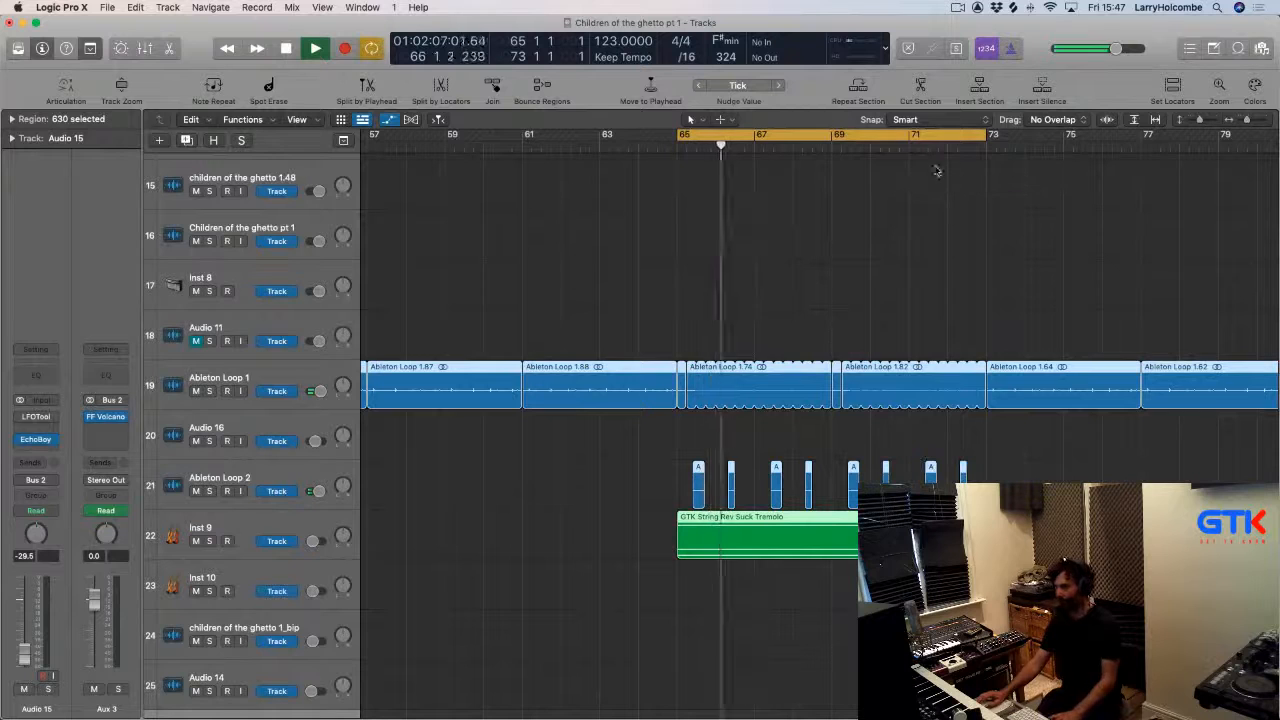
{"action": "left_click", "coordinate": [868, 97]}
Set the cycle to bars 73–81 and cut that section from all tracks.
{"action": "scroll", "coordinate": [910, 195], "scroll_direction": "up", "scroll_amount": 1}
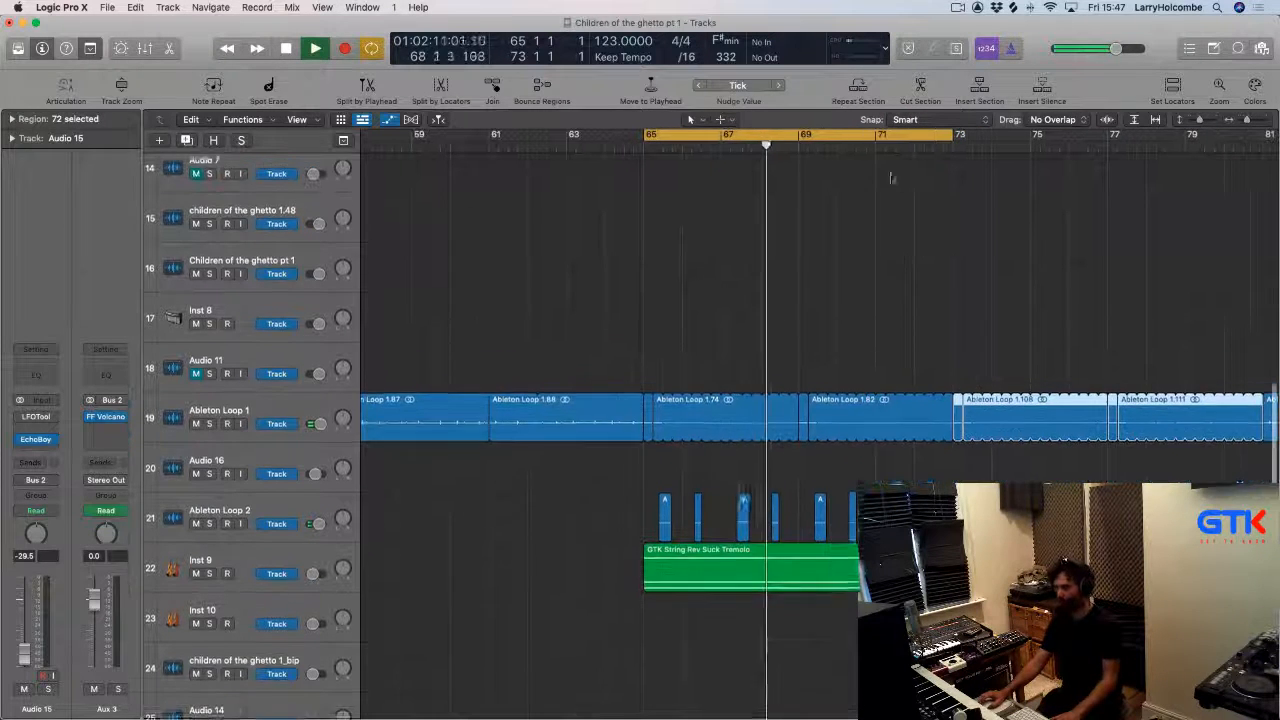
{"action": "scroll", "coordinate": [890, 178], "scroll_direction": "up", "scroll_amount": 1}
{"action": "left_click", "coordinate": [840, 136]}
{"action": "scroll", "coordinate": [922, 250], "scroll_direction": "up", "scroll_amount": 6}
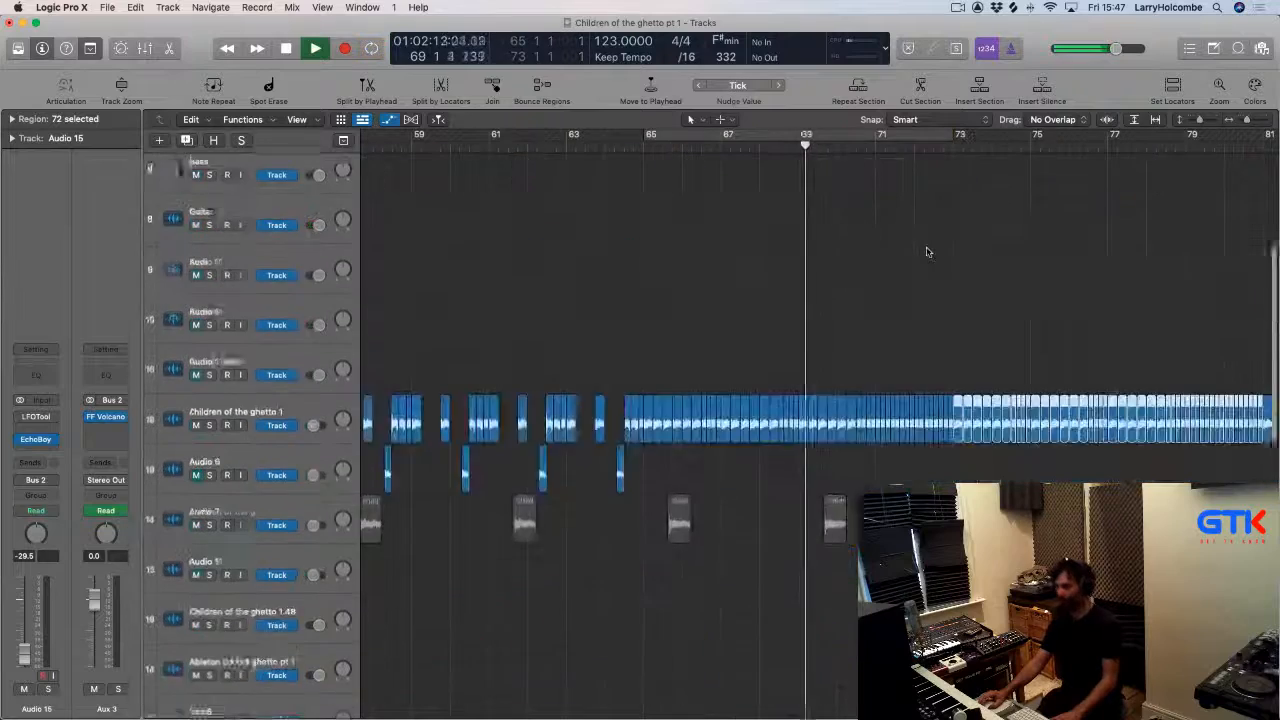
{"action": "scroll", "coordinate": [893, 358], "scroll_direction": "up", "scroll_amount": 4}
{"action": "left_click_drag", "start_coordinate": [708, 482], "coordinate": [1070, 680]}
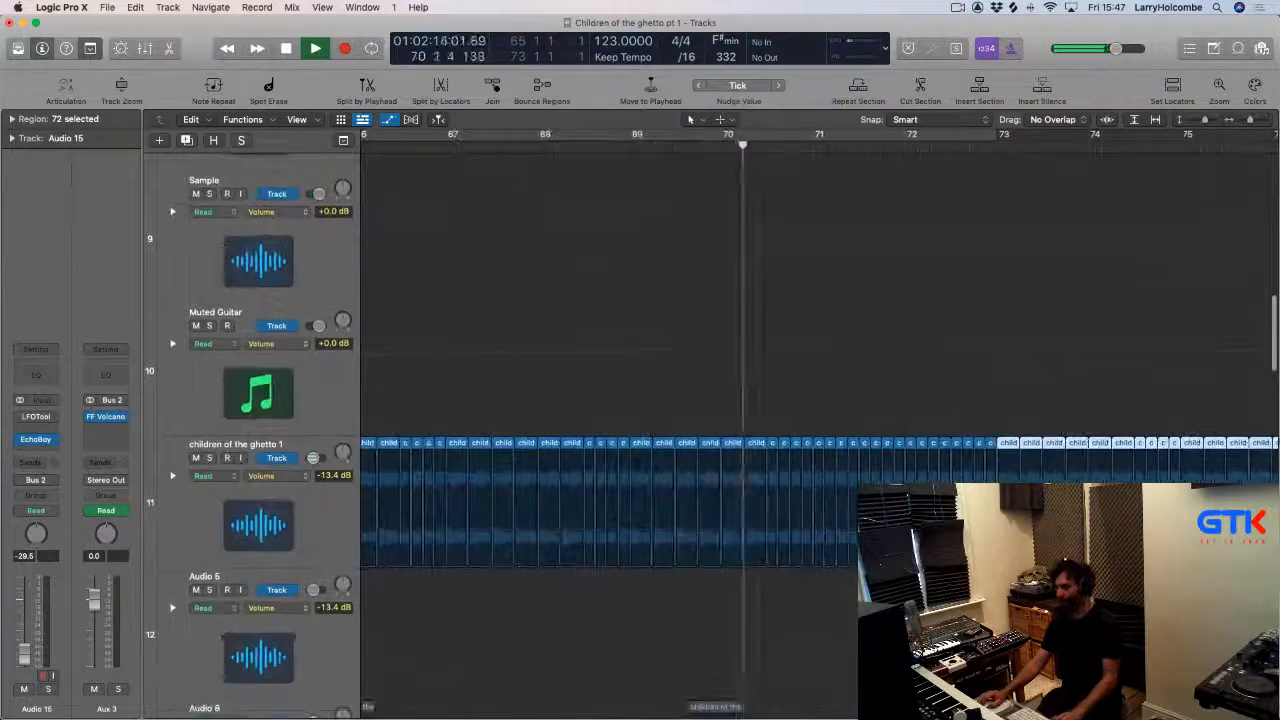
{"action": "key", "text": "a"}
{"action": "key", "text": "super+Left"}
{"action": "key", "text": "super+Left"}
{"action": "key", "text": "super+Up"}
{"action": "key", "text": "super+Up"}
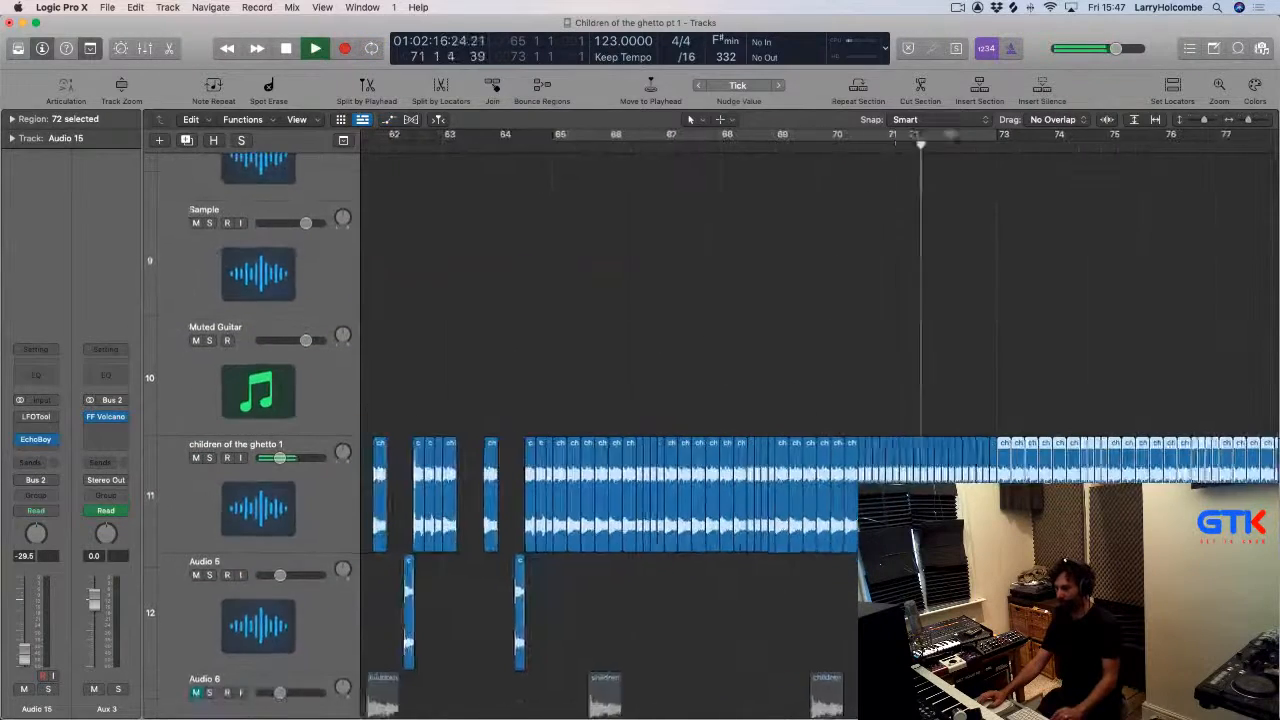
{"action": "key", "text": "super+Left"}
{"action": "key", "text": "super+Left"}
{"action": "key", "text": "super+Up"}
{"action": "scroll", "coordinate": [1003, 295], "scroll_direction": "right", "scroll_amount": 2}
{"action": "left_click_drag", "start_coordinate": [917, 138], "coordinate": [1178, 148]}
{"action": "left_click", "coordinate": [920, 88]}
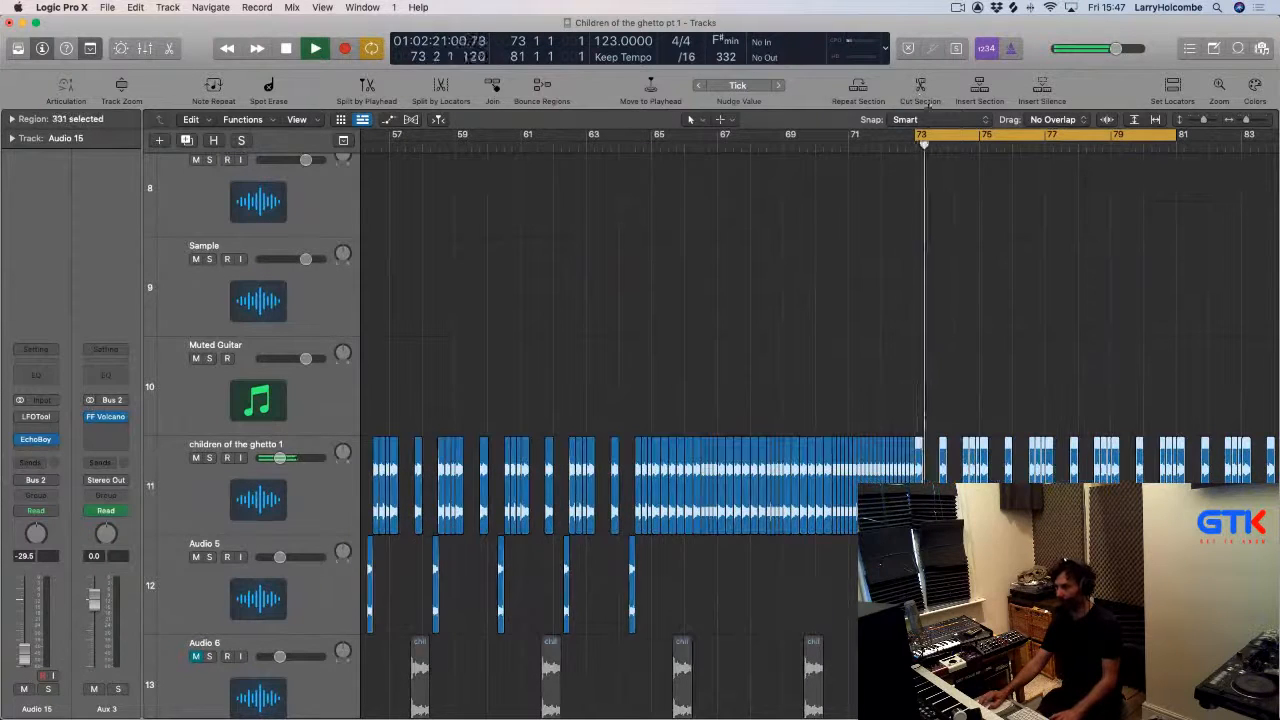
Show the Stereo Out track's Wet automation and drag the start of its rising ramp to about bar 96.
{"action": "key", "text": "super+Up"}
{"action": "key", "text": "super+Left"}
{"action": "key", "text": "super+Left"}
{"action": "key", "text": "super+Left"}
{"action": "left_click", "coordinate": [875, 215]}
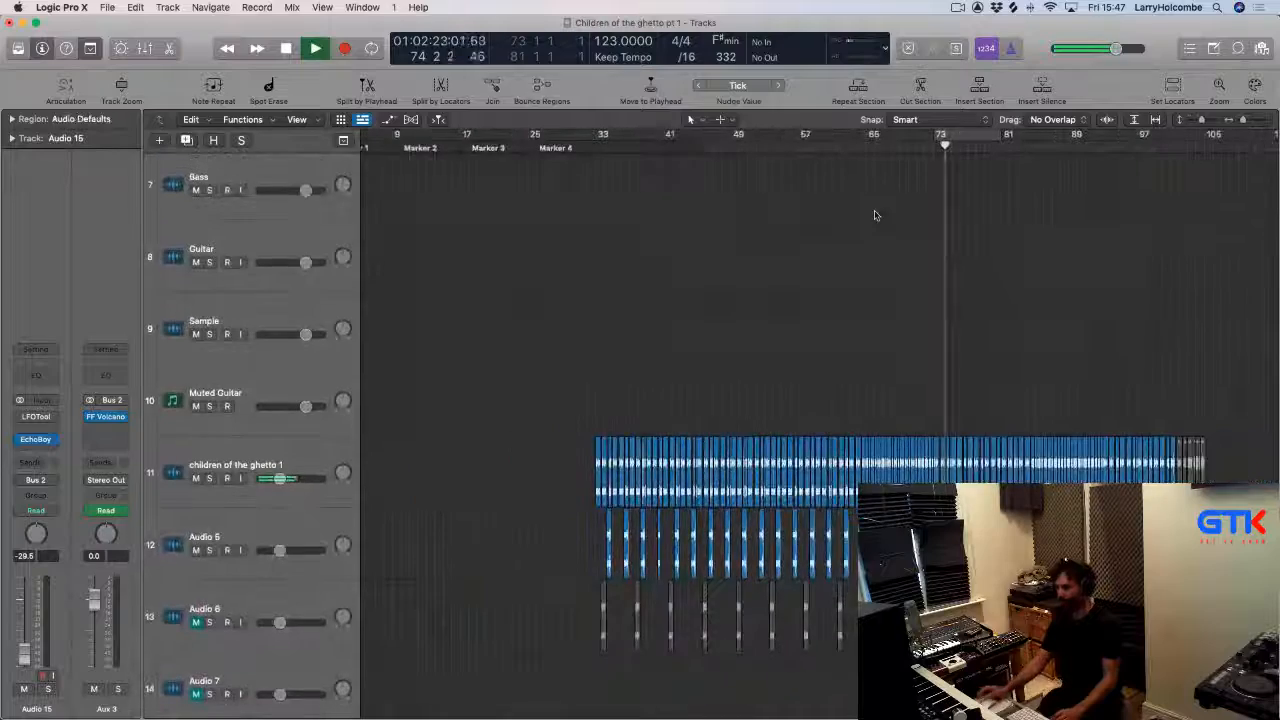
{"action": "key", "text": "super+Up"}
{"action": "key", "text": "super+Up"}
{"action": "key", "text": "super+Up"}
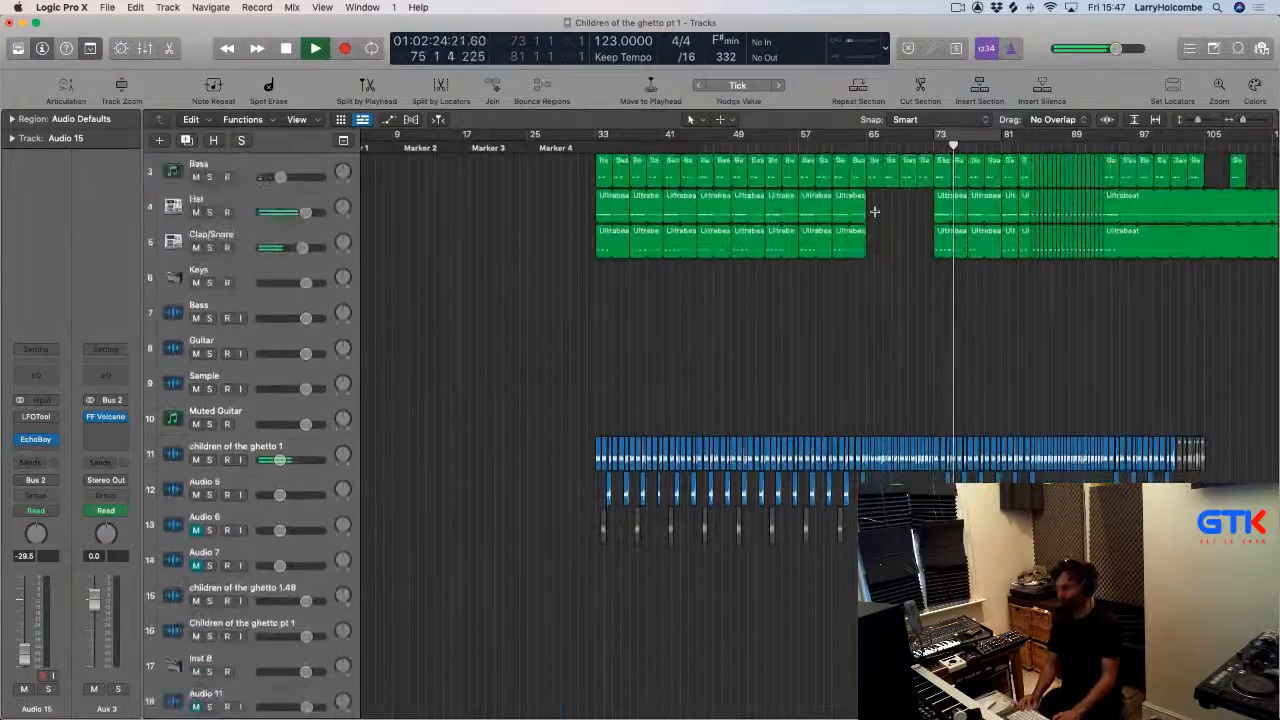
{"action": "scroll", "coordinate": [875, 215], "scroll_direction": "down", "scroll_amount": 10}
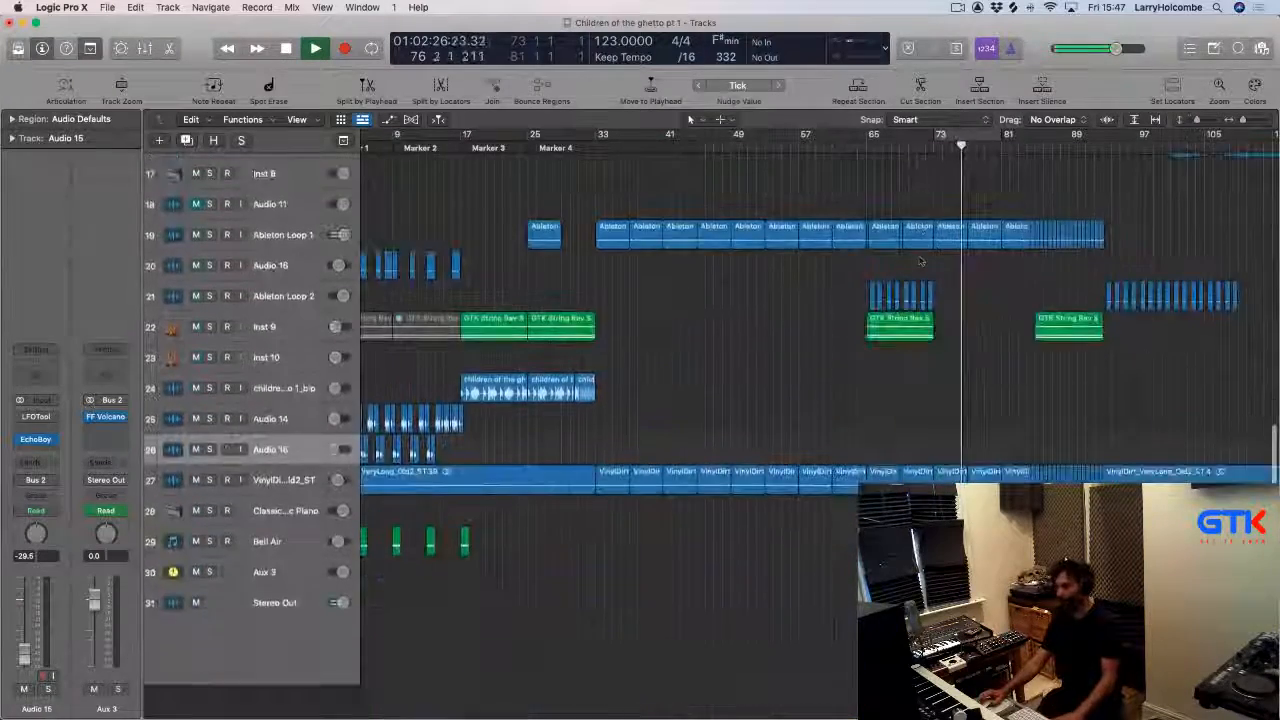
{"action": "scroll", "coordinate": [920, 260], "scroll_direction": "up", "scroll_amount": 10}
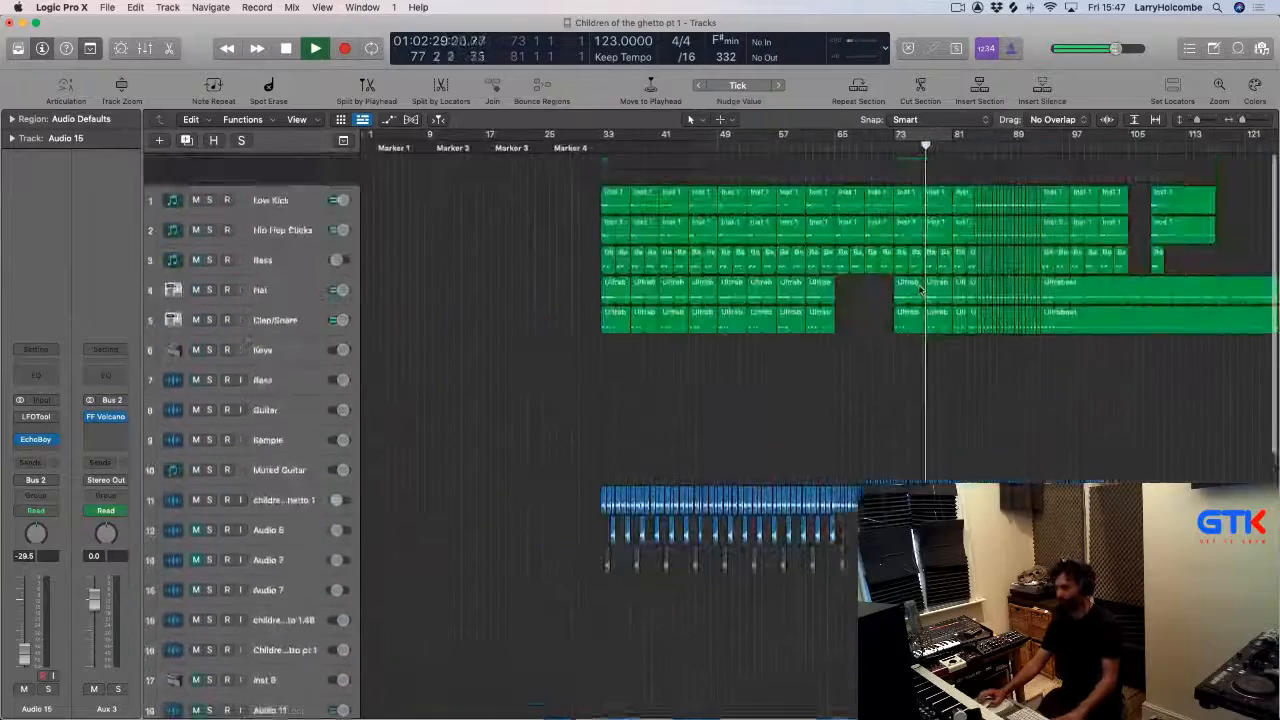
{"action": "key", "text": "super+Up"}
{"action": "key", "text": "super+Up"}
{"action": "key", "text": "super+Up"}
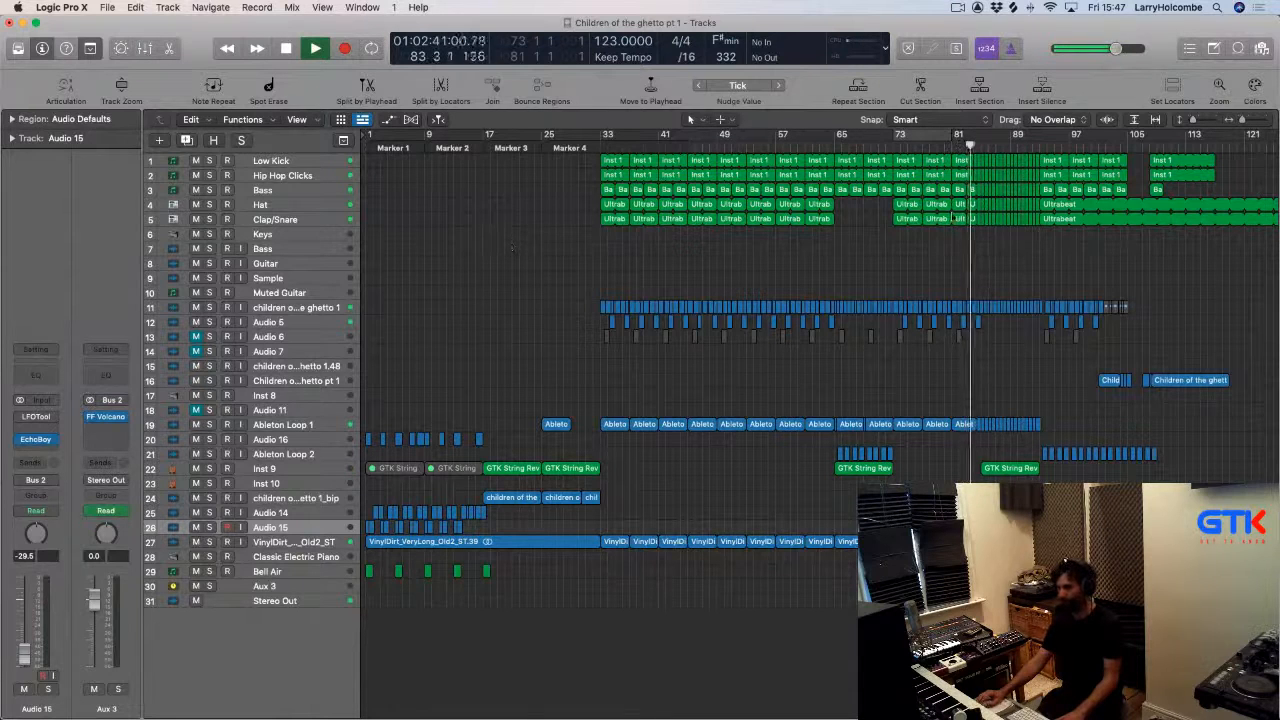
{"action": "left_click", "coordinate": [306, 604]}
{"action": "key", "text": "a"}
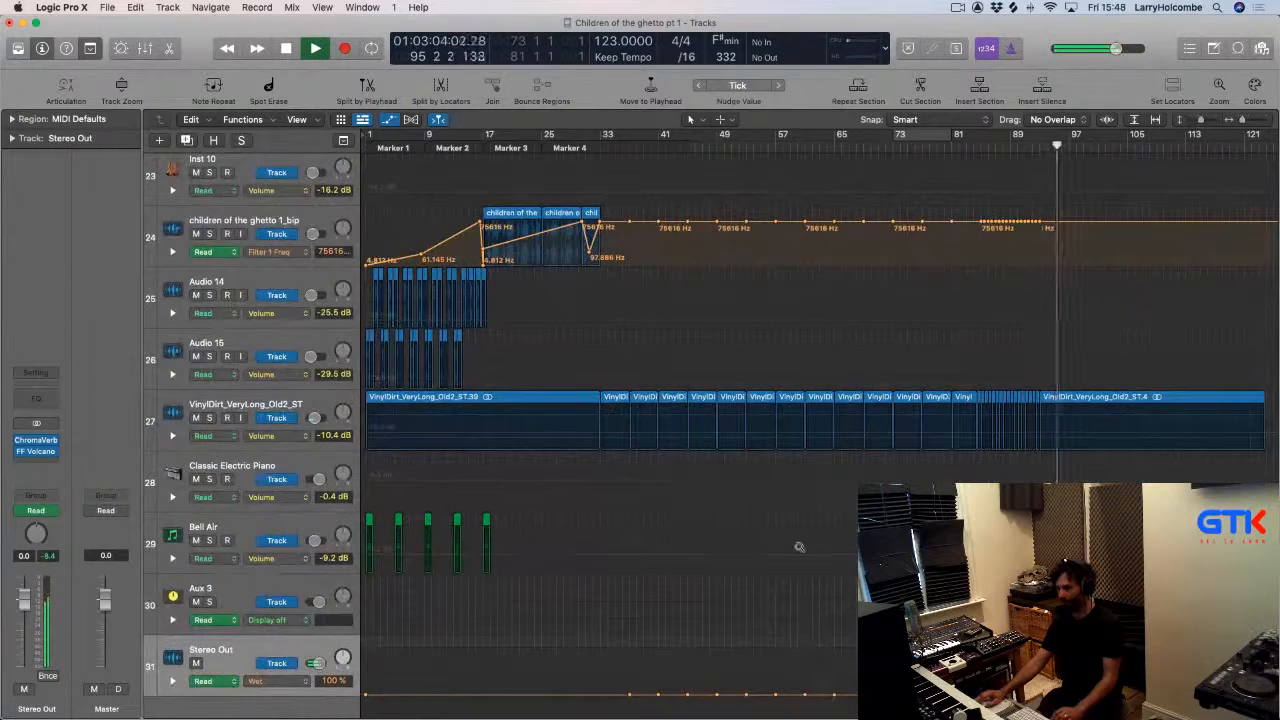
{"action": "left_click", "coordinate": [799, 547], "text": "ctrl+alt"}
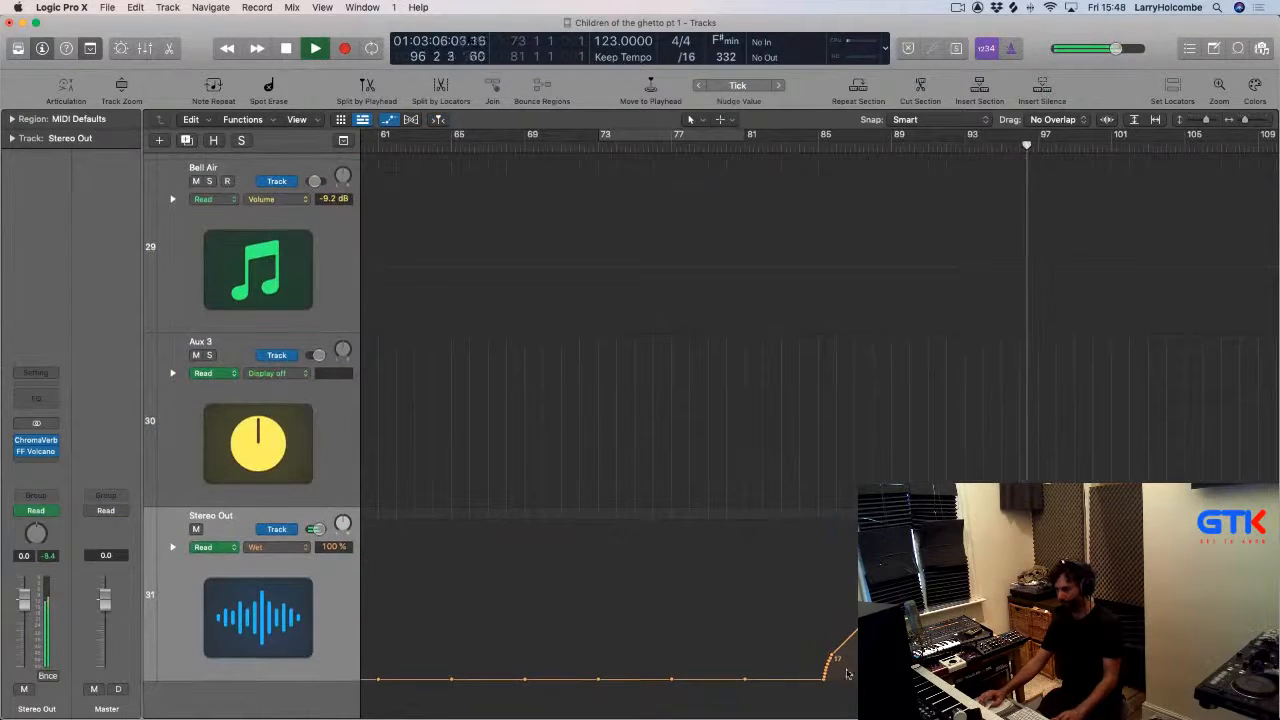
{"action": "scroll", "coordinate": [843, 493], "scroll_direction": "down", "scroll_amount": 1}
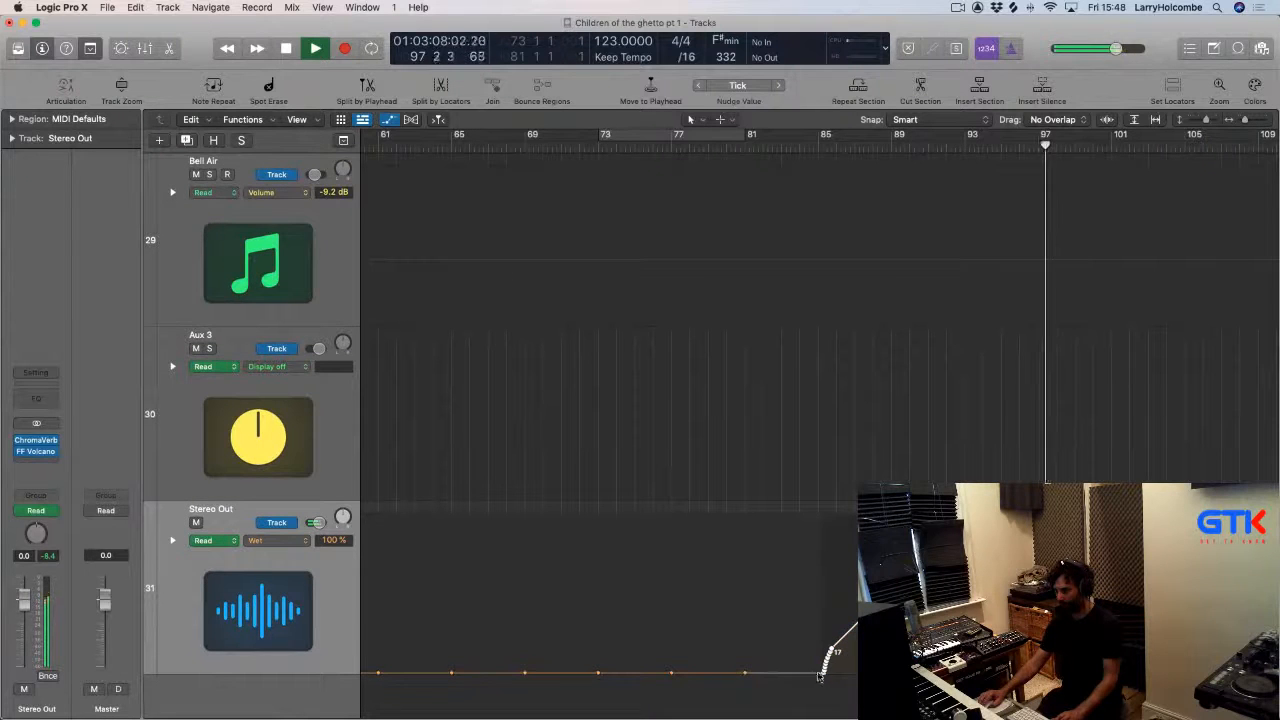
{"action": "left_click_drag", "start_coordinate": [824, 677], "coordinate": [1023, 677]}
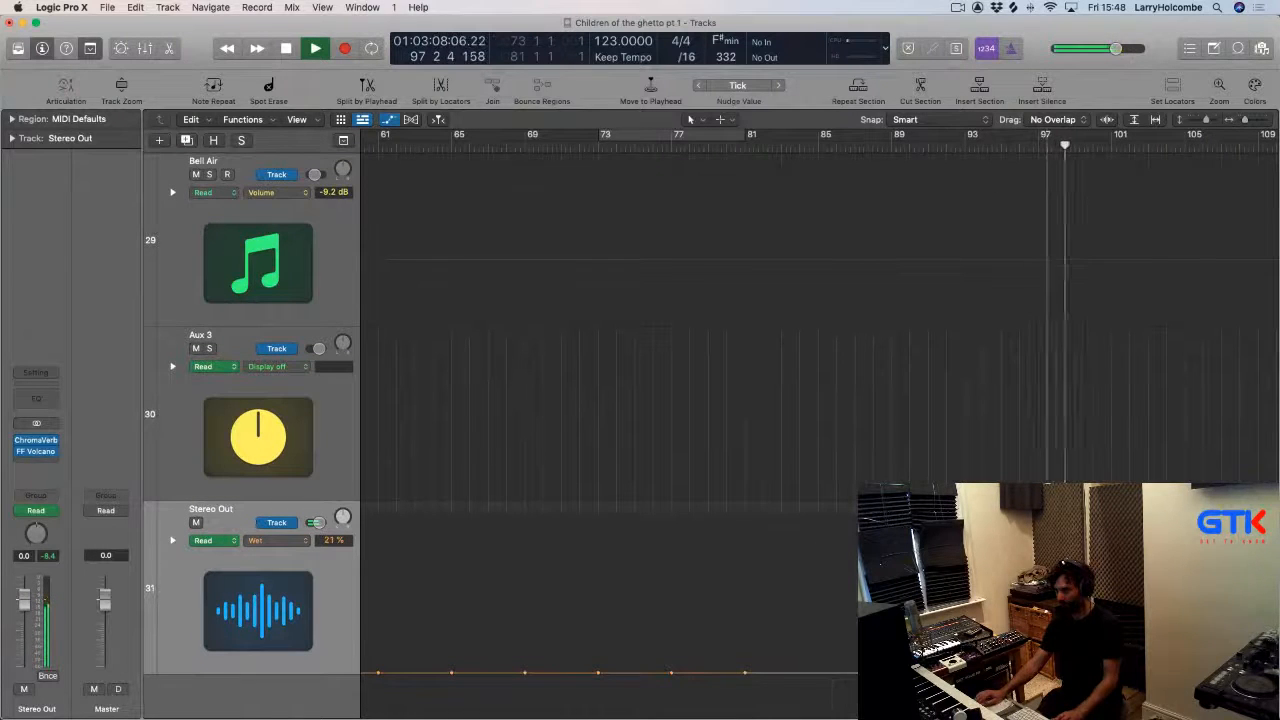
Move the start of the Stereo Out Wet automation ramp back to about bar 84.
{"action": "key", "text": "super+Up"}
{"action": "key", "text": "super+Up"}
{"action": "key", "text": "super+Up"}
{"action": "key", "text": "super+Left"}
{"action": "key", "text": "super+Left"}
{"action": "key", "text": "super+Left"}
{"action": "key", "text": "super+Left"}
{"action": "key", "text": "super+Left"}
{"action": "key", "text": "super+Left"}
{"action": "key", "text": "super+Up"}
{"action": "key", "text": "super+Up"}
{"action": "key", "text": "super+Up"}
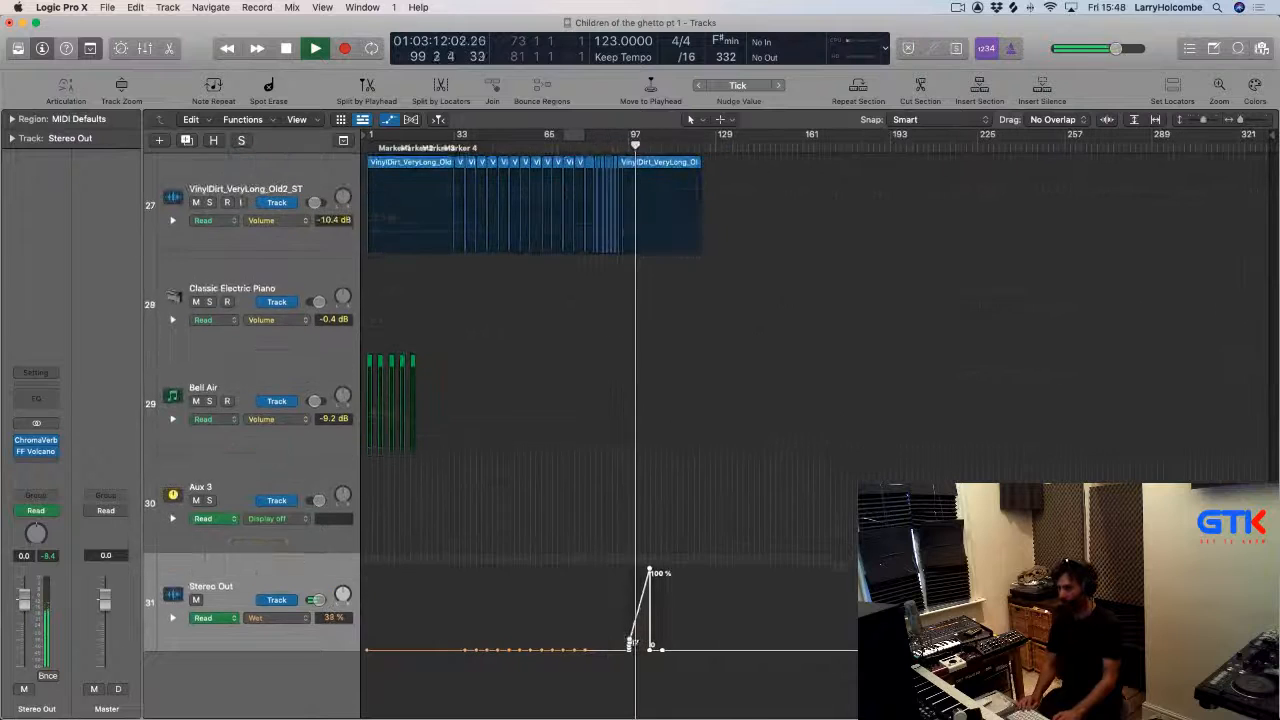
{"action": "key", "text": "super+Up"}
{"action": "key", "text": "super+Right"}
{"action": "key", "text": "super+Right"}
{"action": "key", "text": "super+Right"}
{"action": "key", "text": "super+Right"}
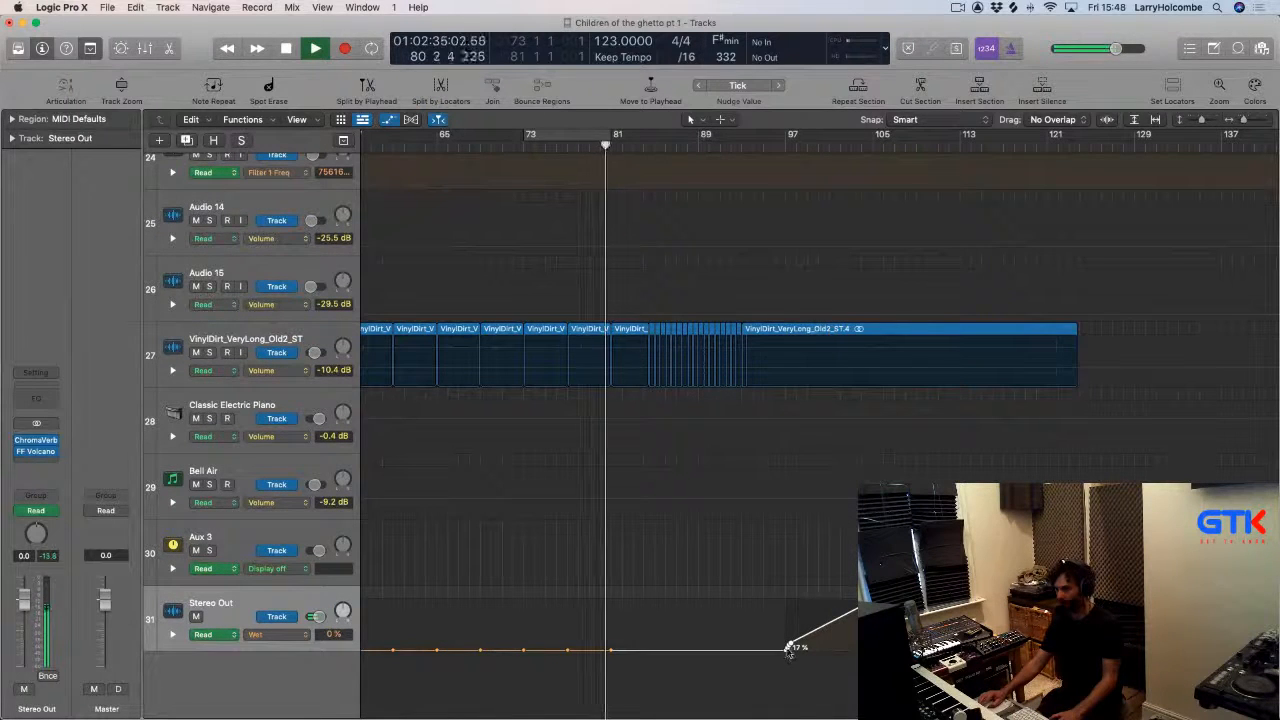
{"action": "left_click_drag", "start_coordinate": [790, 648], "coordinate": [651, 650]}
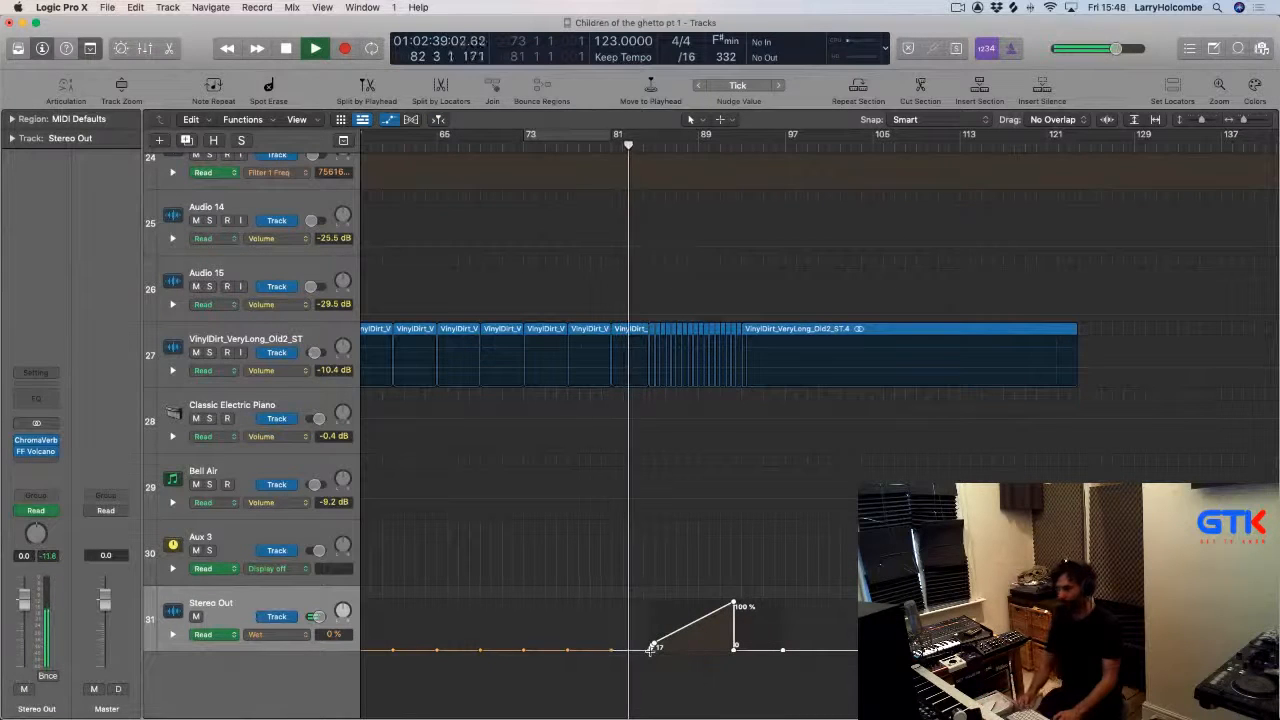
{"action": "key", "text": "super+Up"}
{"action": "key", "text": "super+Up"}
{"action": "key", "text": "super+Up"}
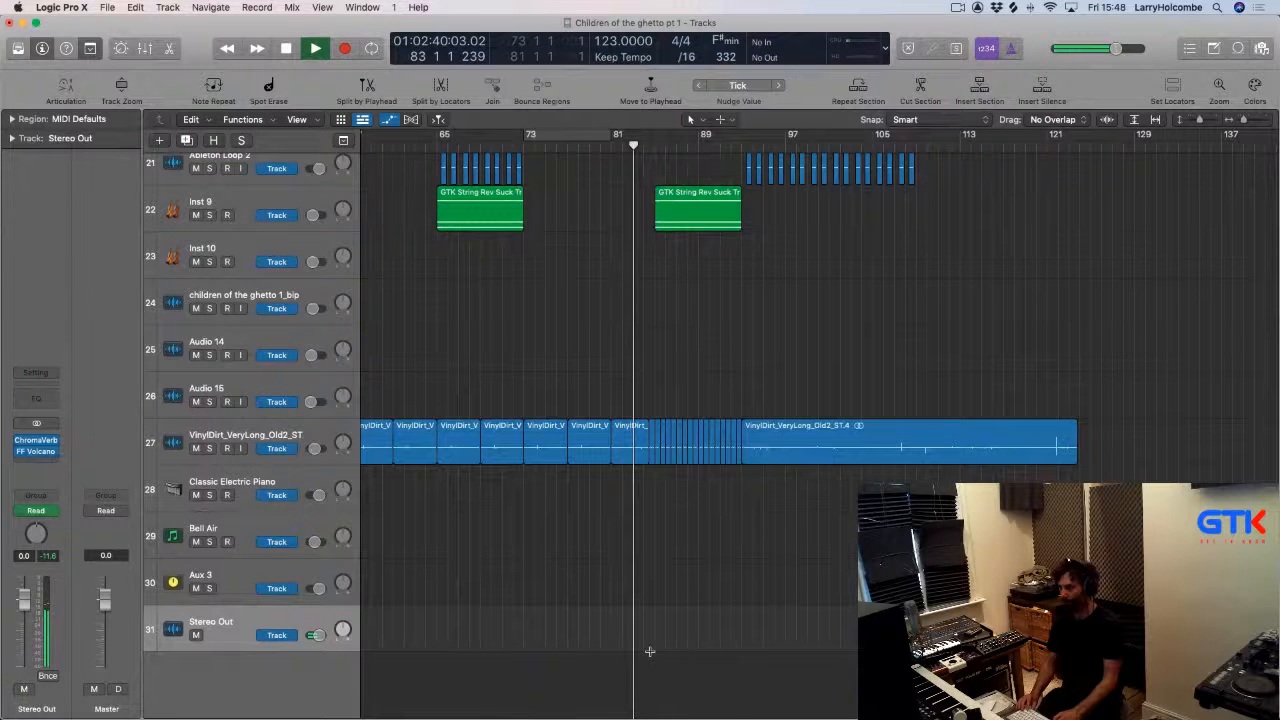
{"action": "key", "text": "super+Down"}
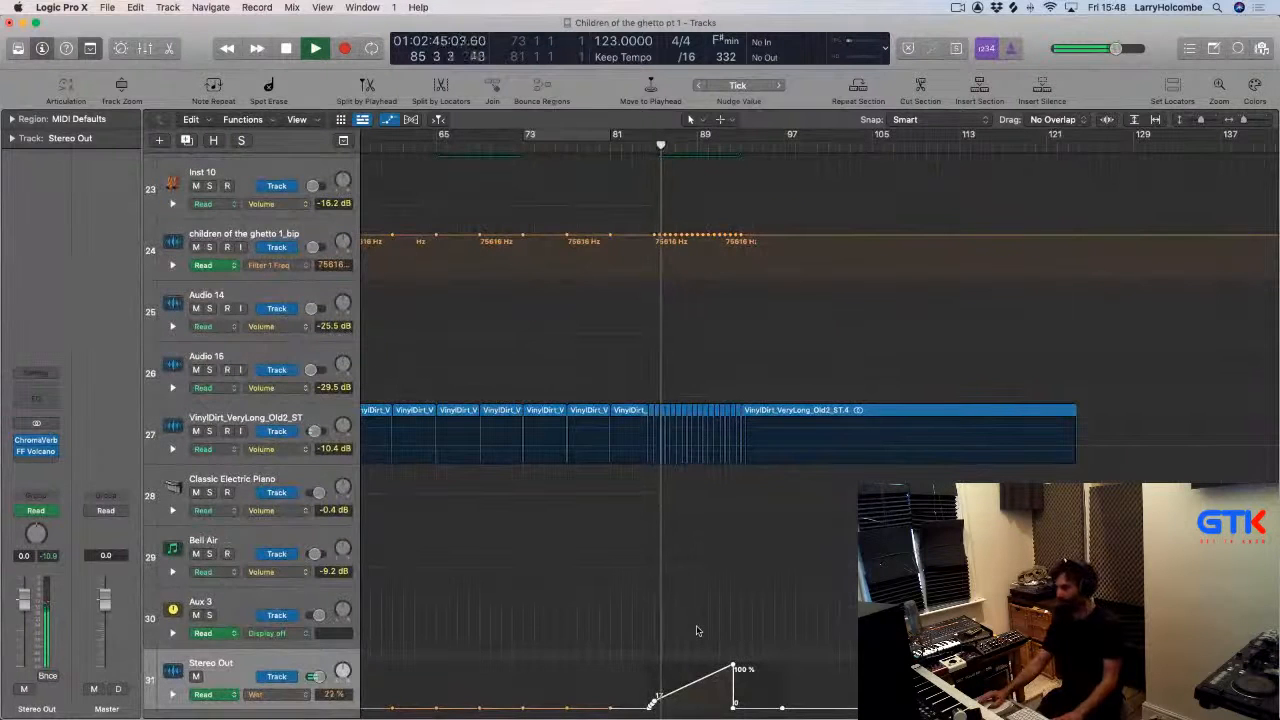
Hide automation and zoom out to survey the whole arrangement across all tracks.
{"action": "left_click_drag", "start_coordinate": [600, 614], "coordinate": [850, 700]}
{"action": "key", "text": "a"}
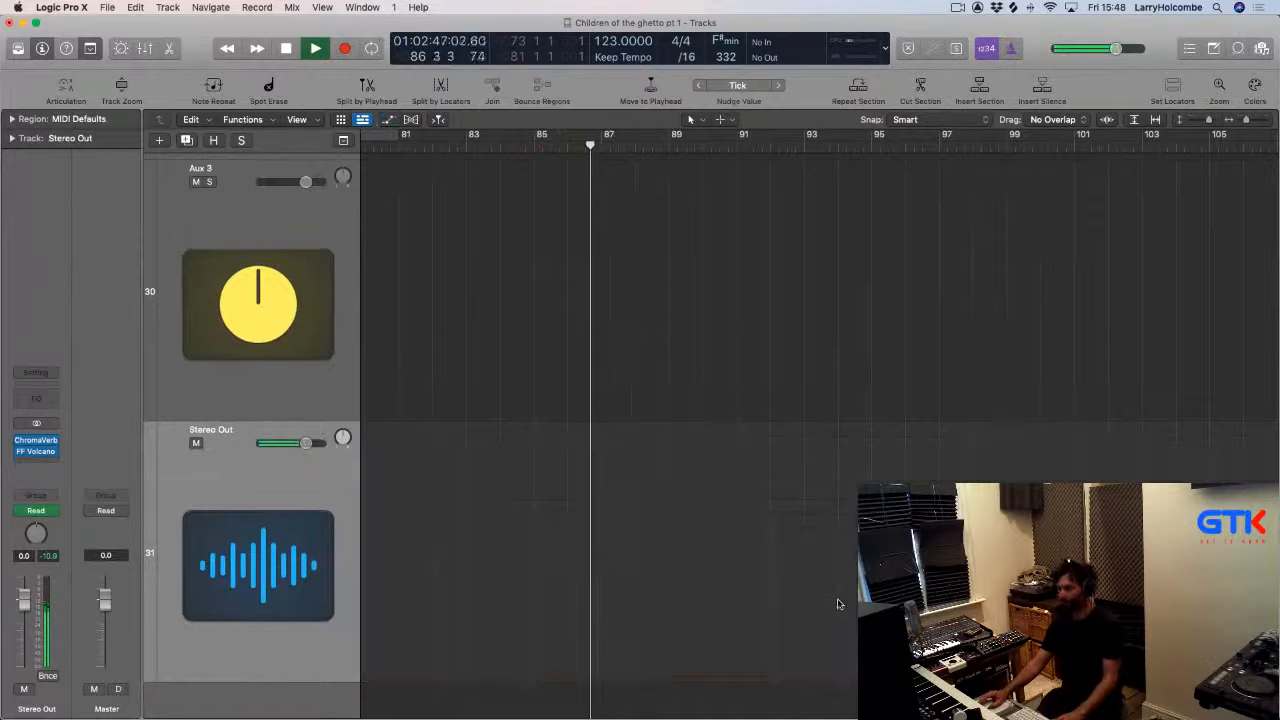
{"action": "key", "text": "super+Up"}
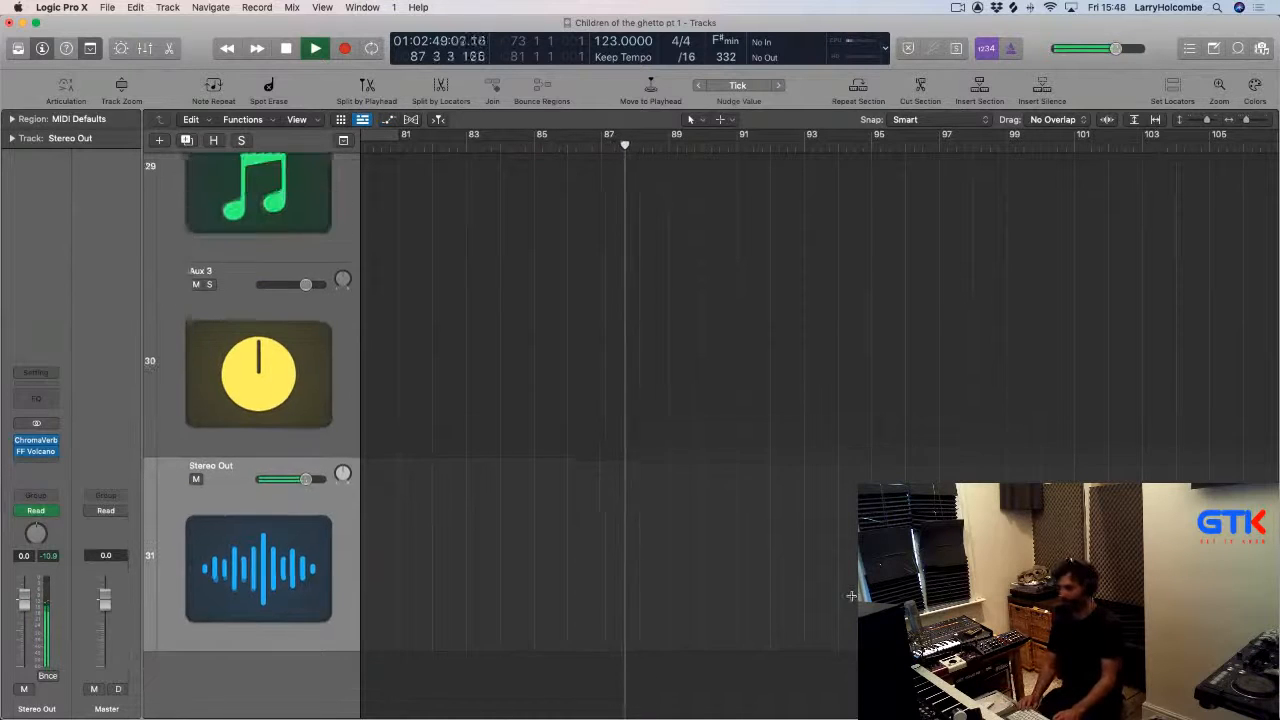
{"action": "key", "text": "super+Up"}
{"action": "key", "text": "super+Up"}
{"action": "key", "text": "super+Up"}
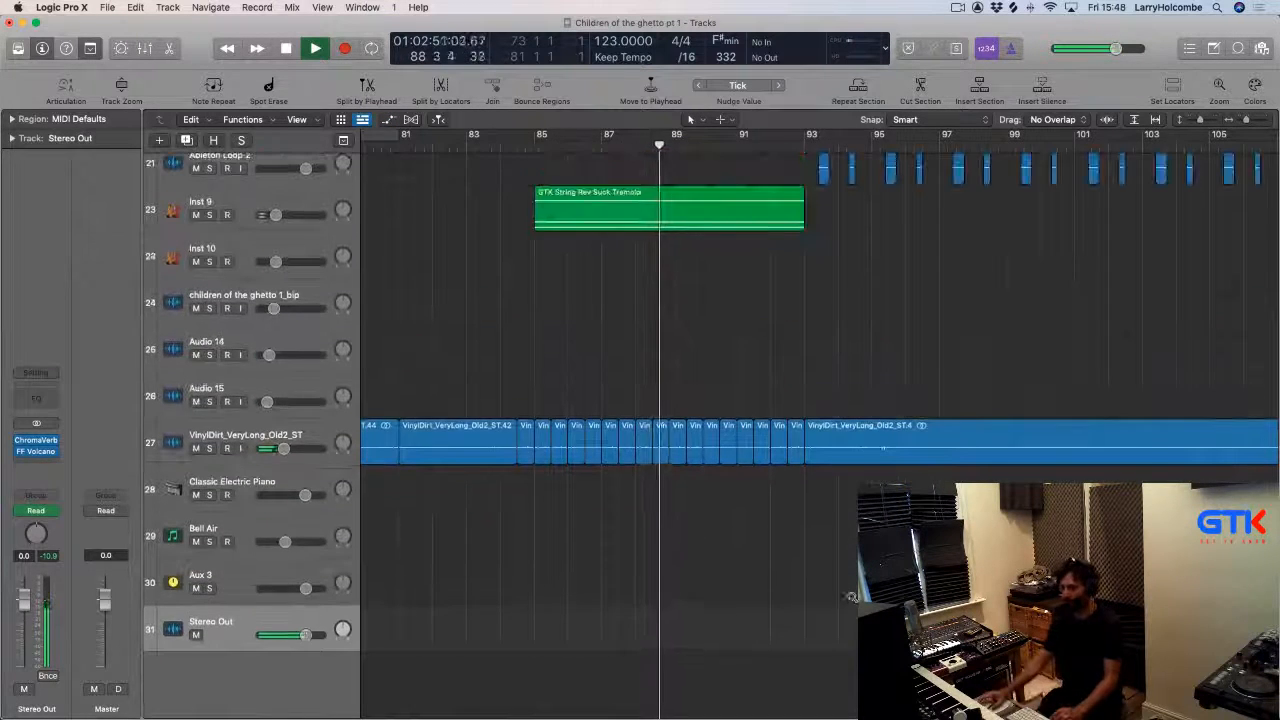
{"action": "scroll", "coordinate": [852, 600], "scroll_direction": "up", "scroll_amount": 8}
{"action": "key", "text": "super+Left"}
{"action": "key", "text": "super+Left"}
{"action": "key", "text": "super+Up"}
{"action": "key", "text": "super+Left"}
{"action": "key", "text": "super+Left"}
{"action": "key", "text": "super+Up"}
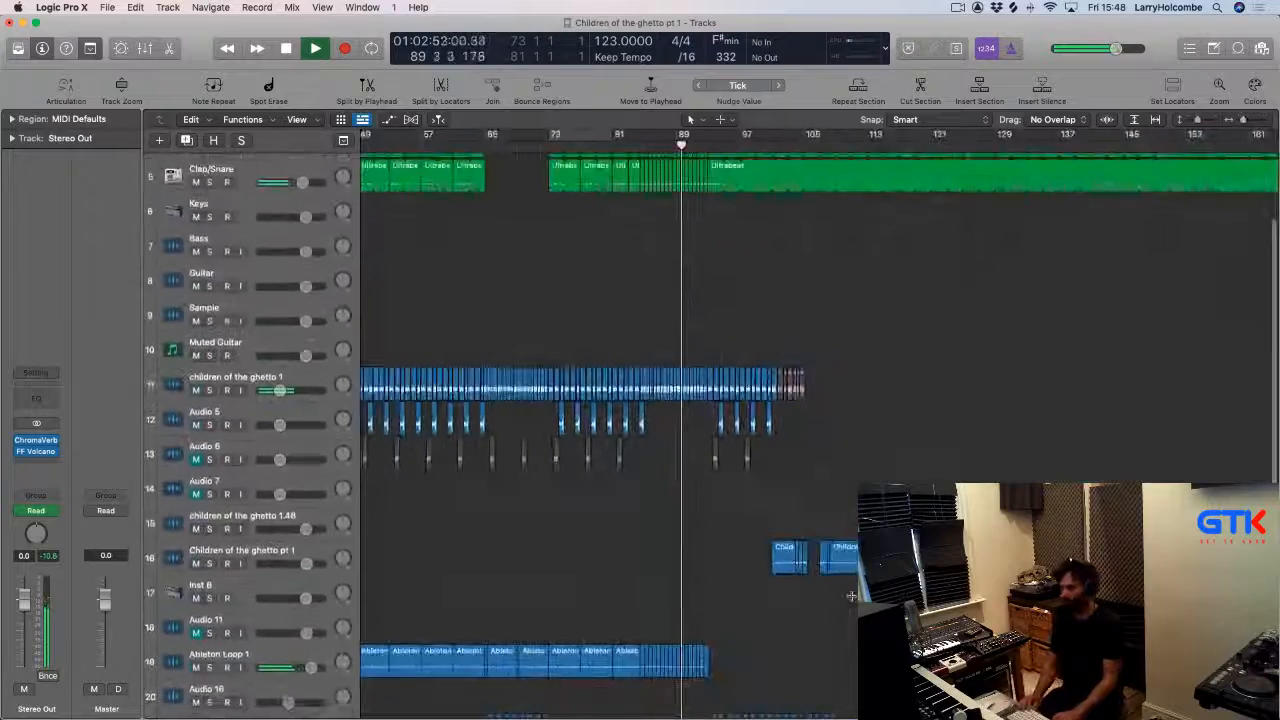
{"action": "key", "text": "super+Up"}
{"action": "key", "text": "super+Up"}
{"action": "key", "text": "super+Up"}
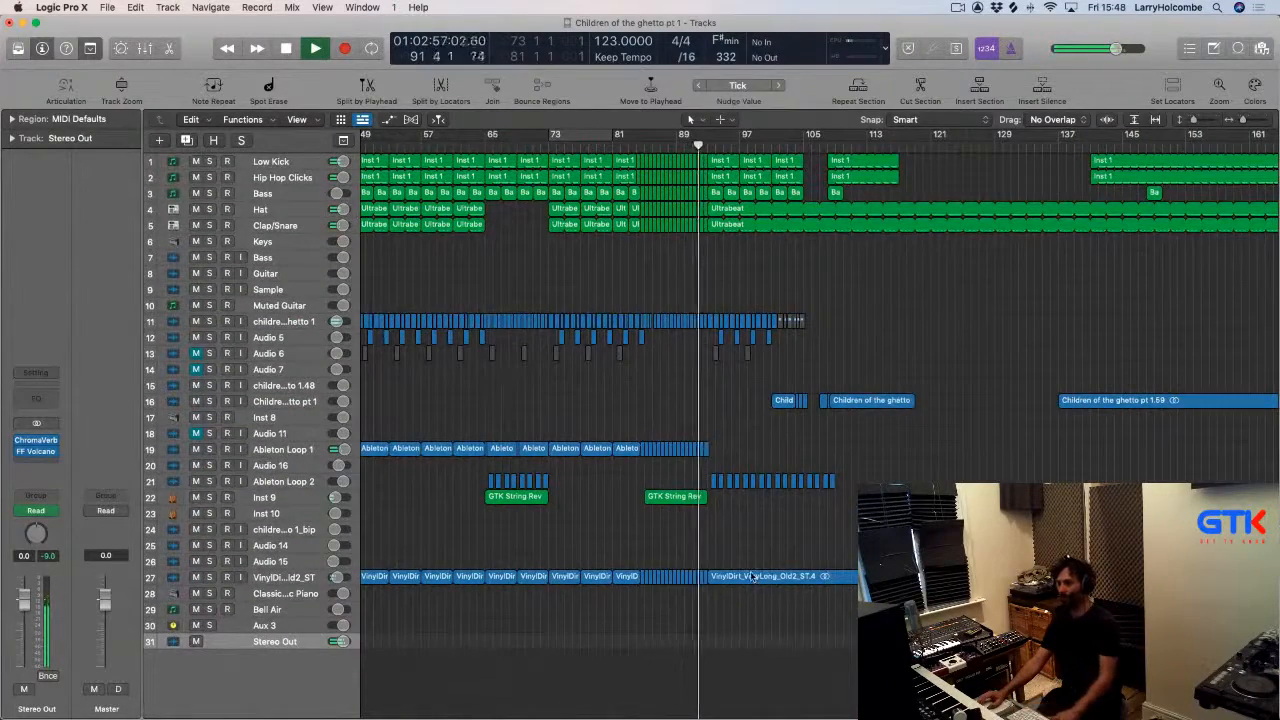
Show automation again and nudge the start of the Stereo Out Wet ramp to about bar 85.
{"action": "key", "text": "a"}
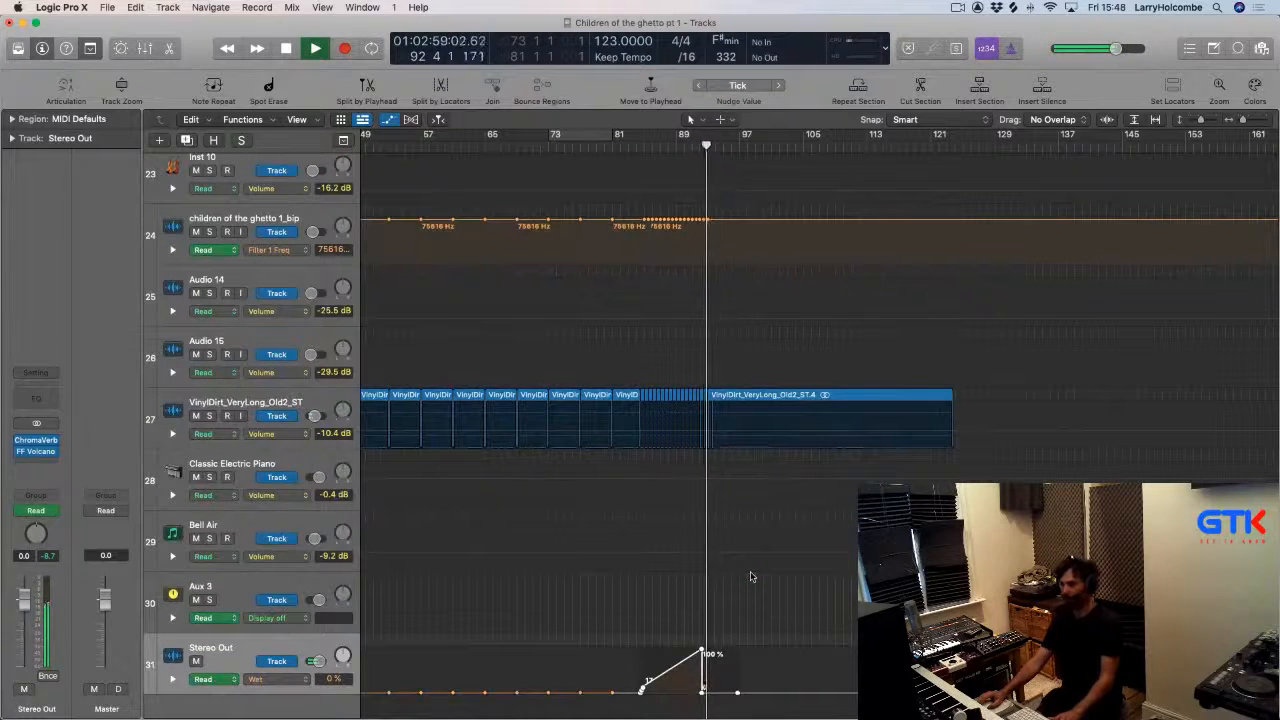
{"action": "scroll", "coordinate": [752, 577], "scroll_direction": "up", "scroll_amount": 2}
{"action": "scroll", "coordinate": [752, 577], "scroll_direction": "down", "scroll_amount": 5}
{"action": "left_click_drag", "start_coordinate": [527, 520], "coordinate": [725, 692]}
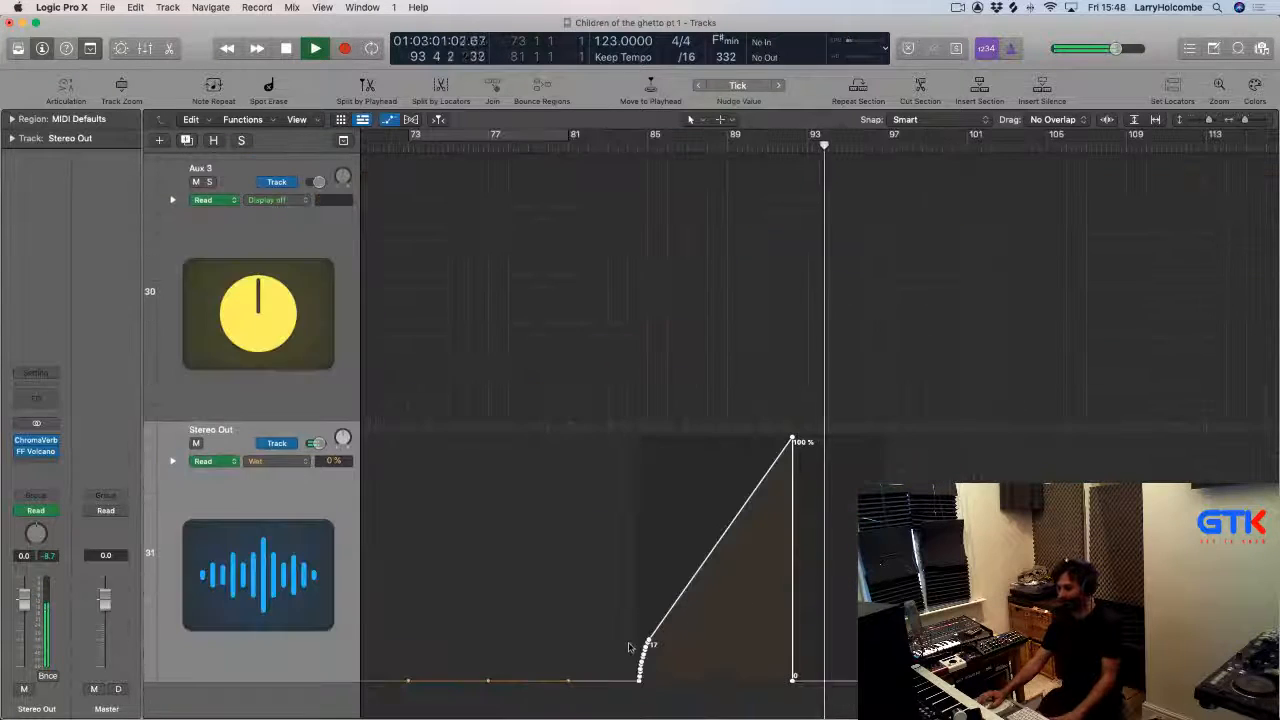
{"action": "left_click", "coordinate": [640, 679]}
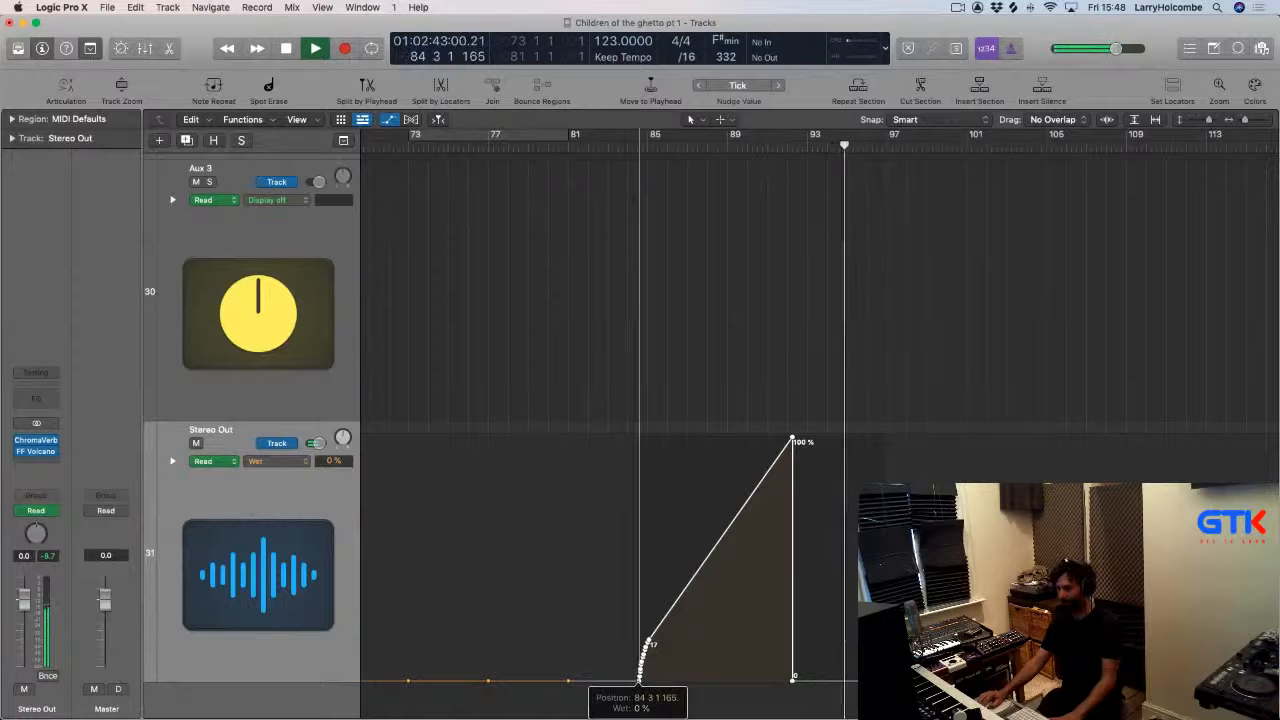
{"action": "left_click_drag", "start_coordinate": [640, 679], "coordinate": [645, 681]}
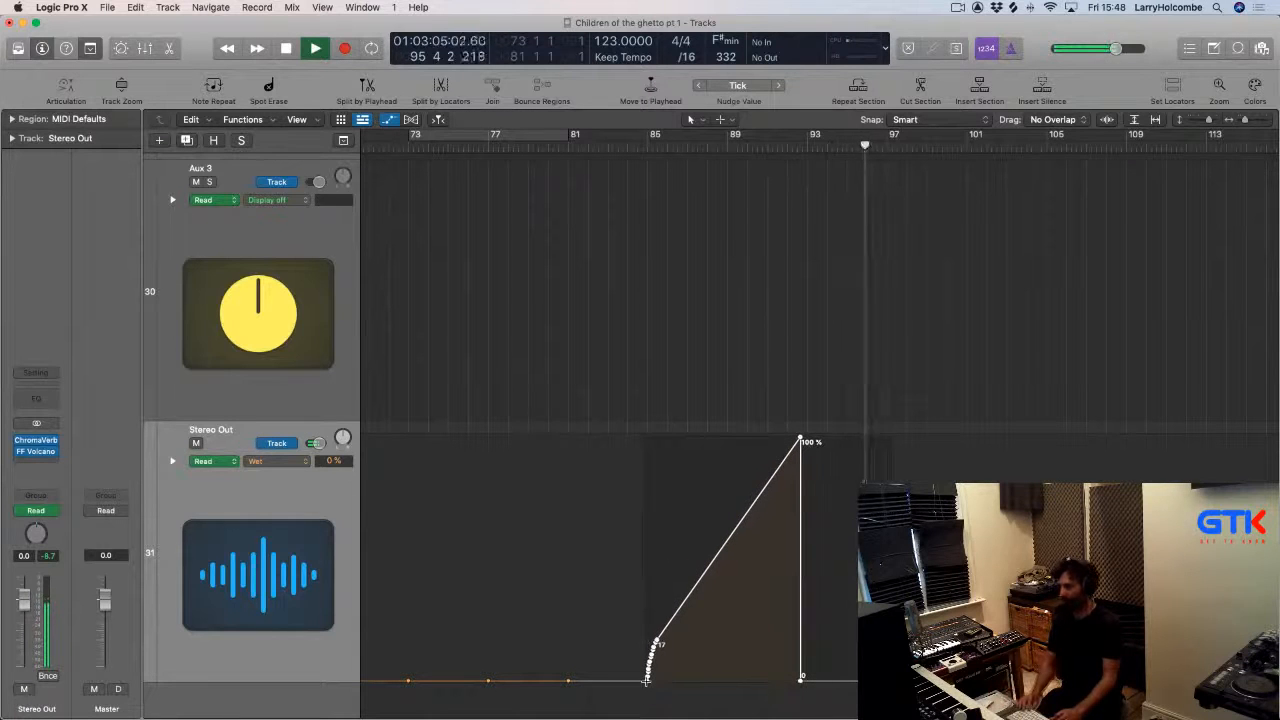
Set the cycle region to bars 93–95 and zoom in on it.
{"action": "key", "text": "super+Up"}
{"action": "key", "text": "super+Up"}
{"action": "key", "text": "super+Up"}
{"action": "key", "text": "super+Up"}
{"action": "key", "text": "super+Up"}
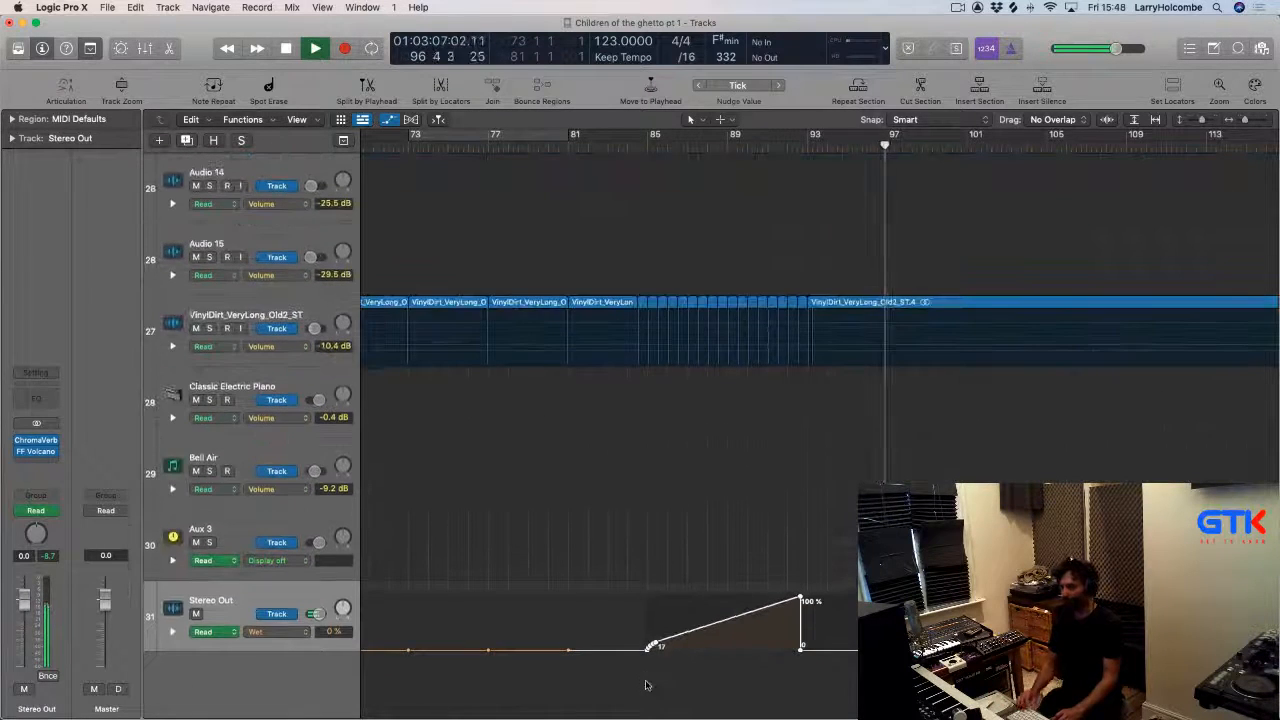
{"action": "scroll", "coordinate": [766, 374], "scroll_direction": "up", "scroll_amount": 10}
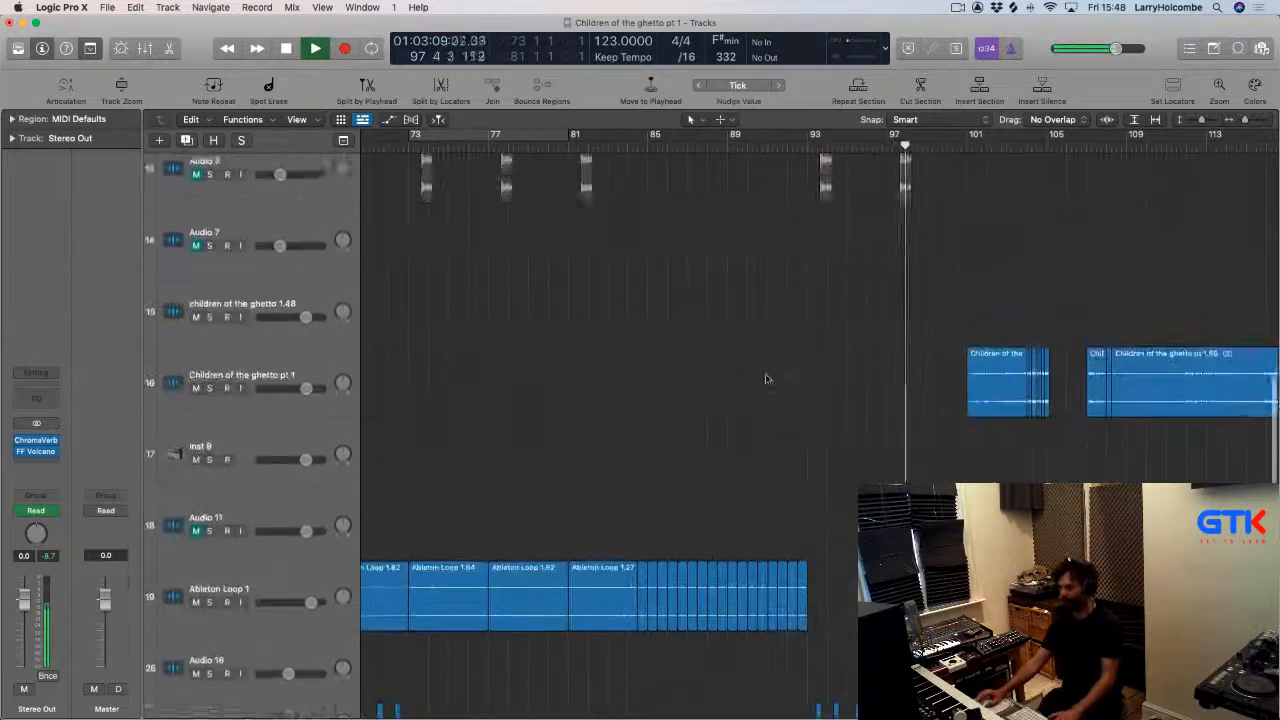
{"action": "scroll", "coordinate": [843, 191], "scroll_direction": "up", "scroll_amount": 6}
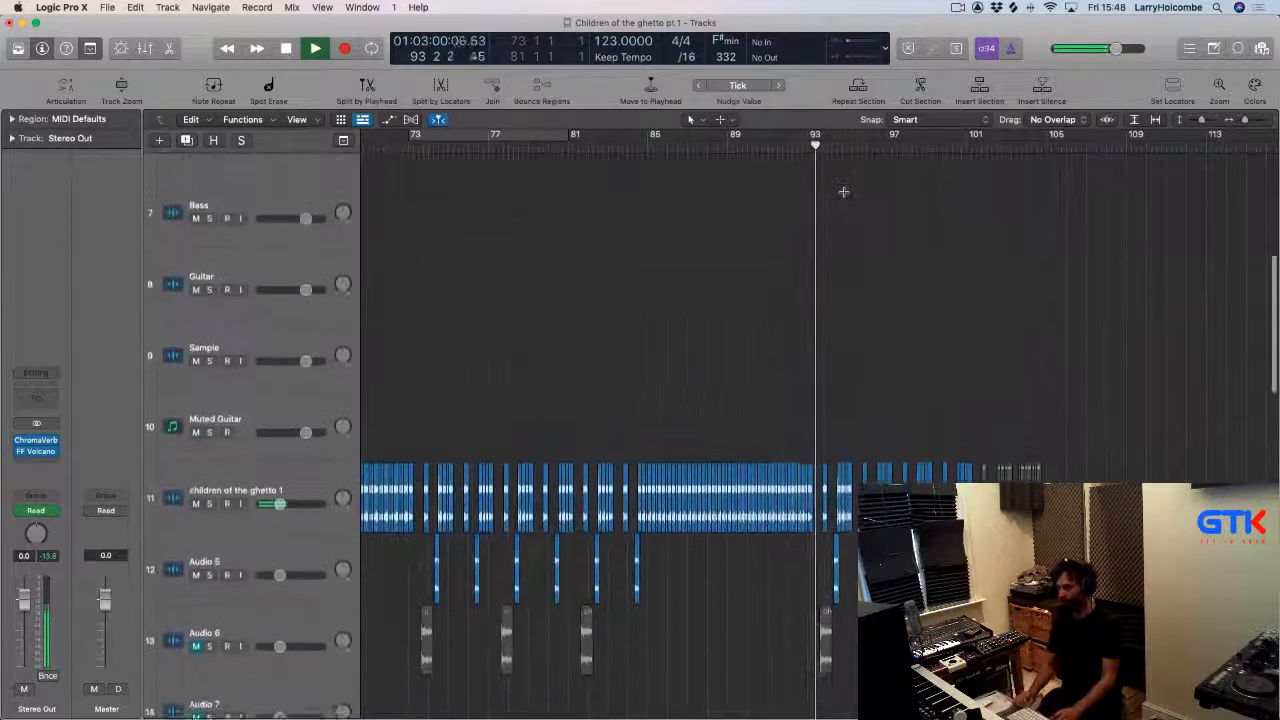
{"action": "scroll", "coordinate": [843, 191], "scroll_direction": "up", "scroll_amount": 1}
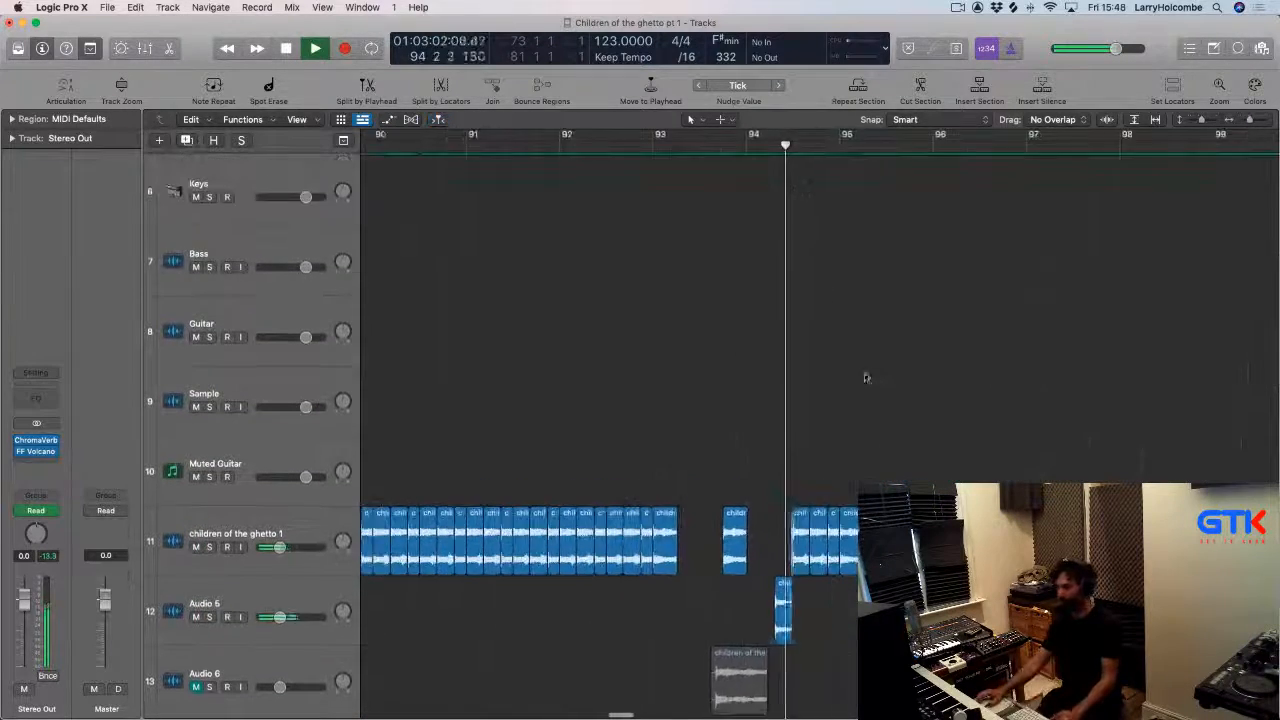
{"action": "left_click_drag", "start_coordinate": [657, 143], "coordinate": [851, 143]}
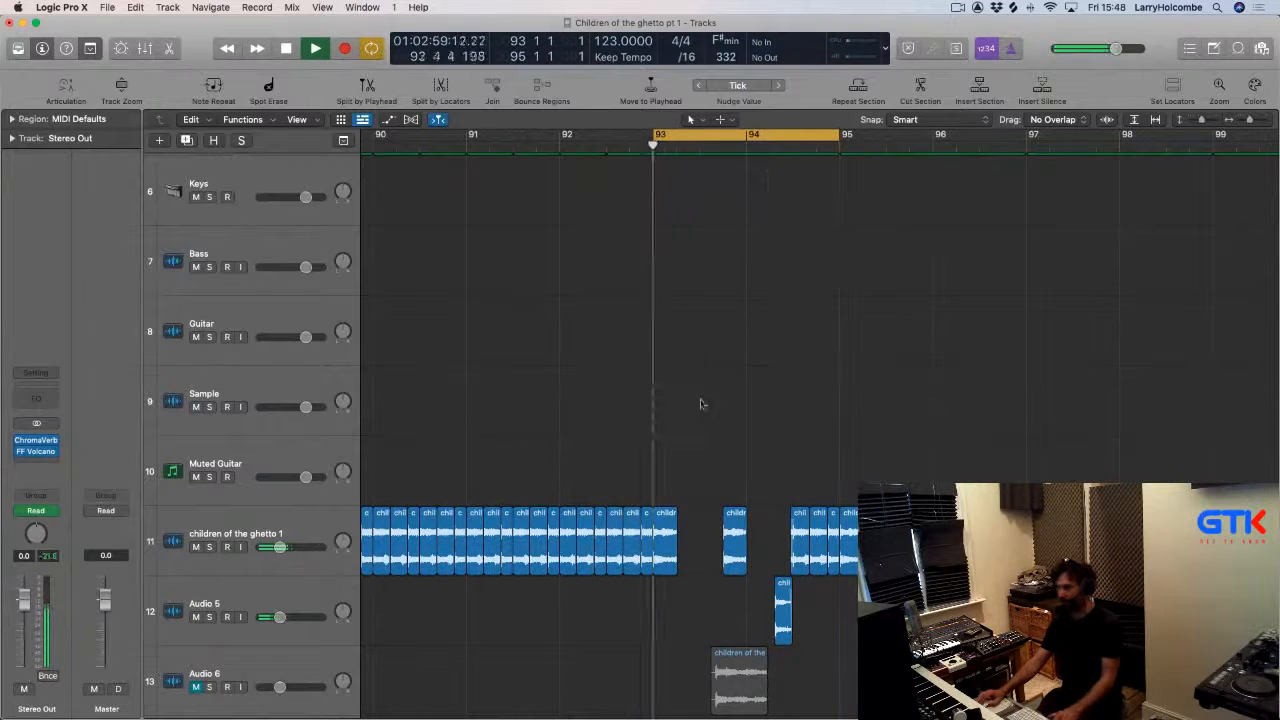
{"action": "key", "text": "z"}
Play the cycle, then select and delete the chops on children of the ghetto 1 around bar 94.
{"action": "scroll", "coordinate": [688, 333], "scroll_direction": "down", "scroll_amount": 4}
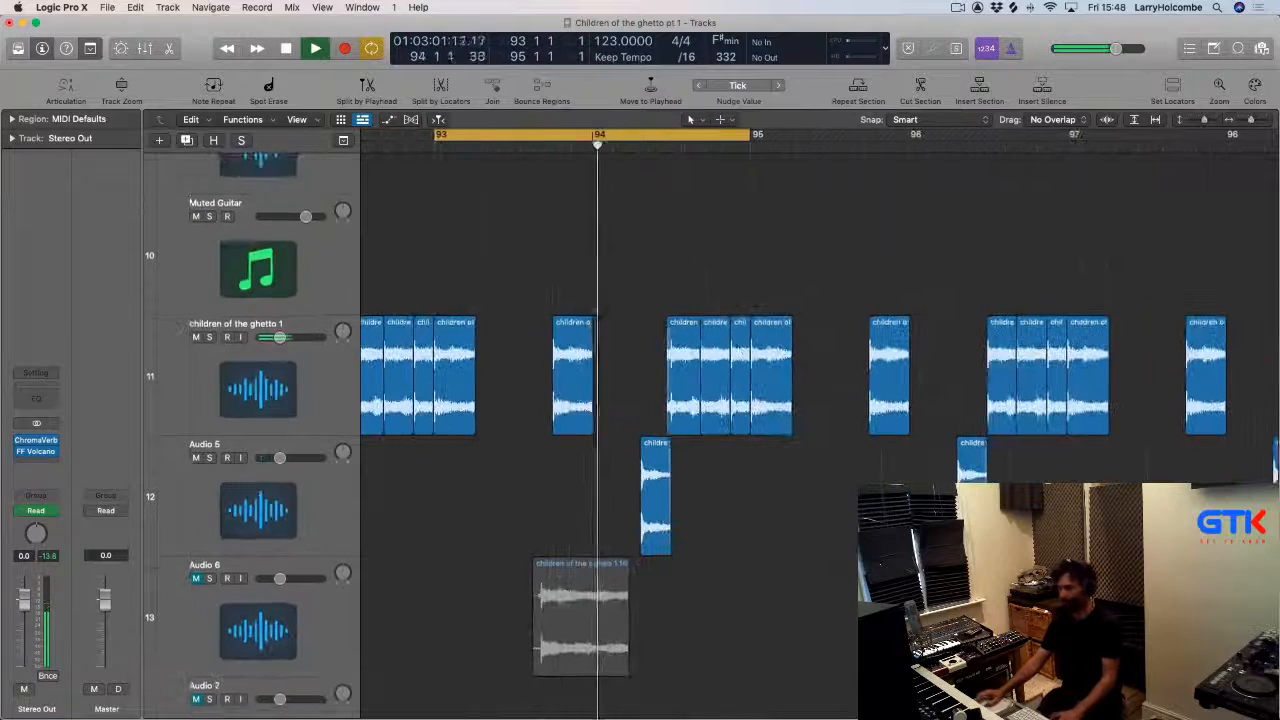
{"action": "key", "text": "space"}
{"action": "key", "text": "space"}
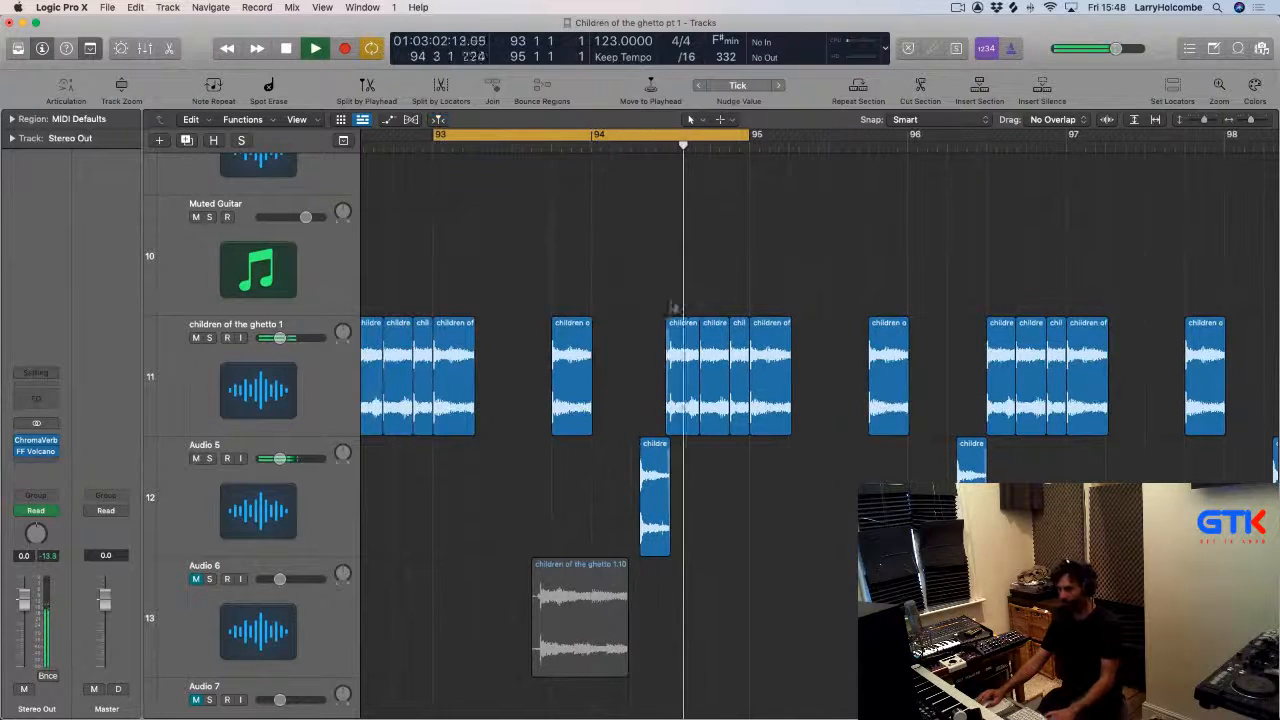
{"action": "left_click_drag", "start_coordinate": [668, 299], "coordinate": [735, 343]}
{"action": "key", "text": "Delete"}
Copy a children of the ghetto 1 chop into the gap just before bar 94.
{"action": "left_click_drag", "start_coordinate": [454, 352], "coordinate": [691, 352]}
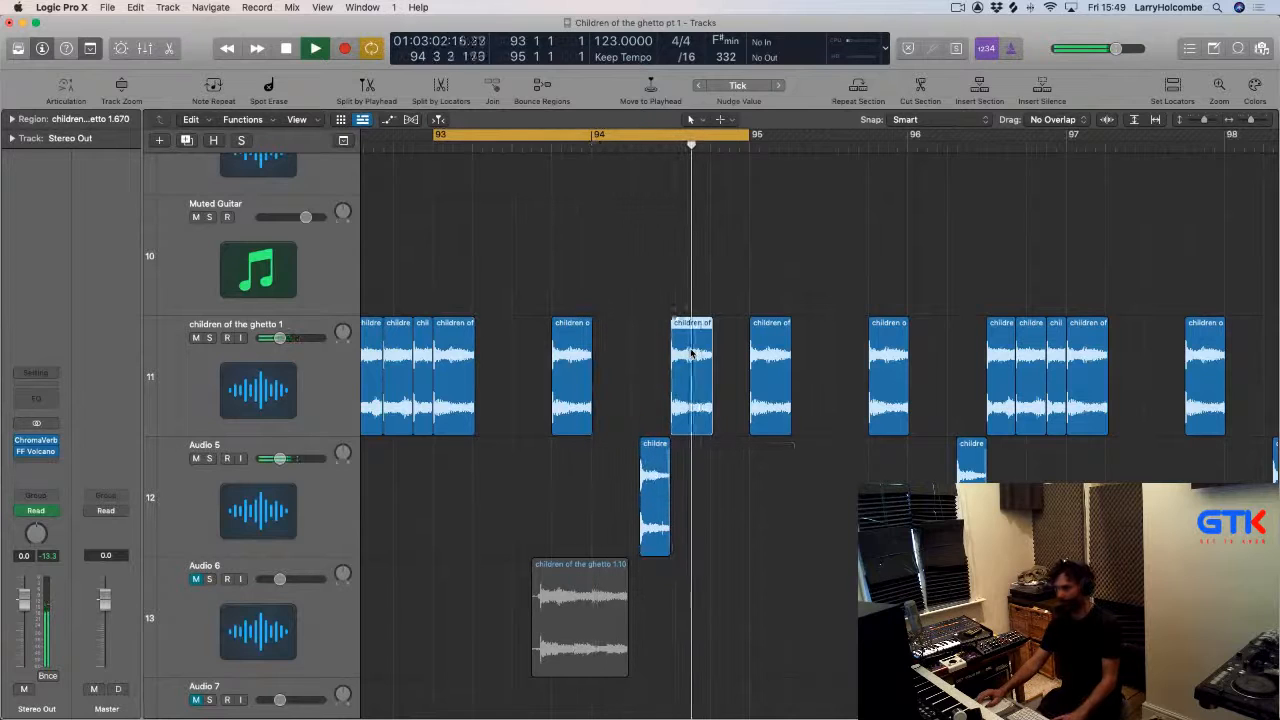
{"action": "key", "text": "super+Left"}
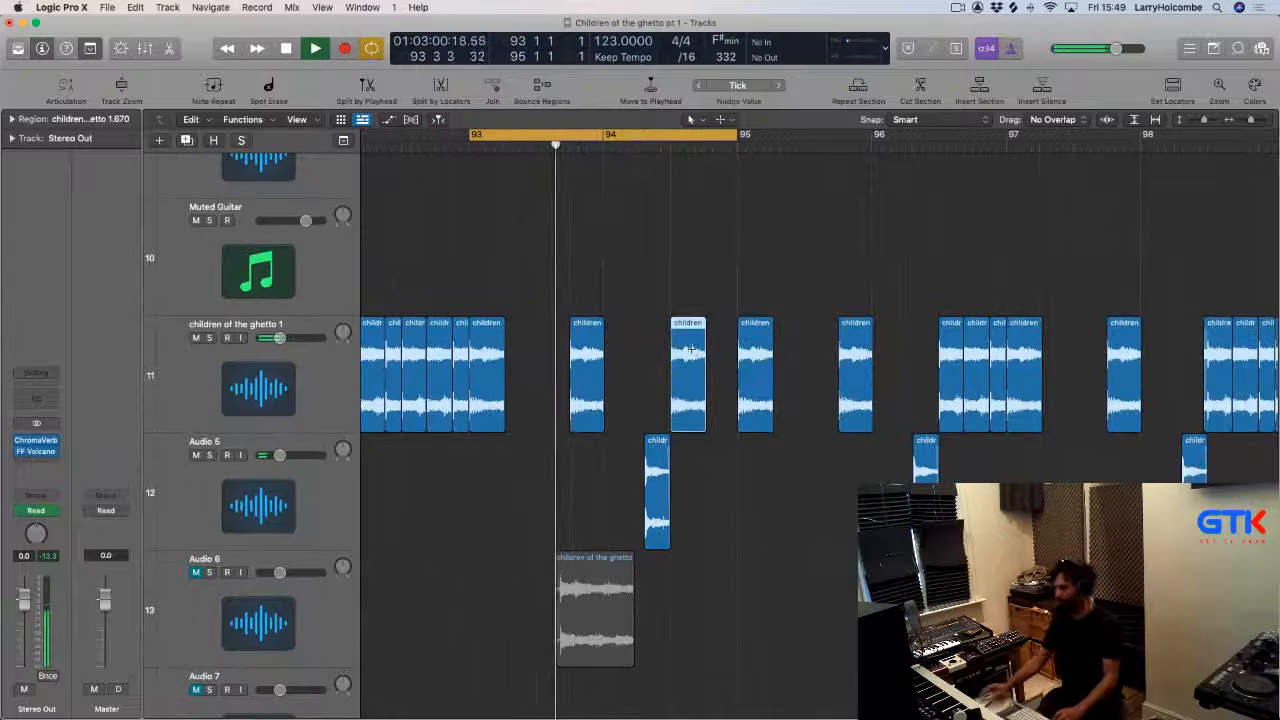
{"action": "key", "text": "super+Up"}
{"action": "key", "text": "super+Up"}
{"action": "key", "text": "super+Up"}
{"action": "key", "text": "super+Up"}
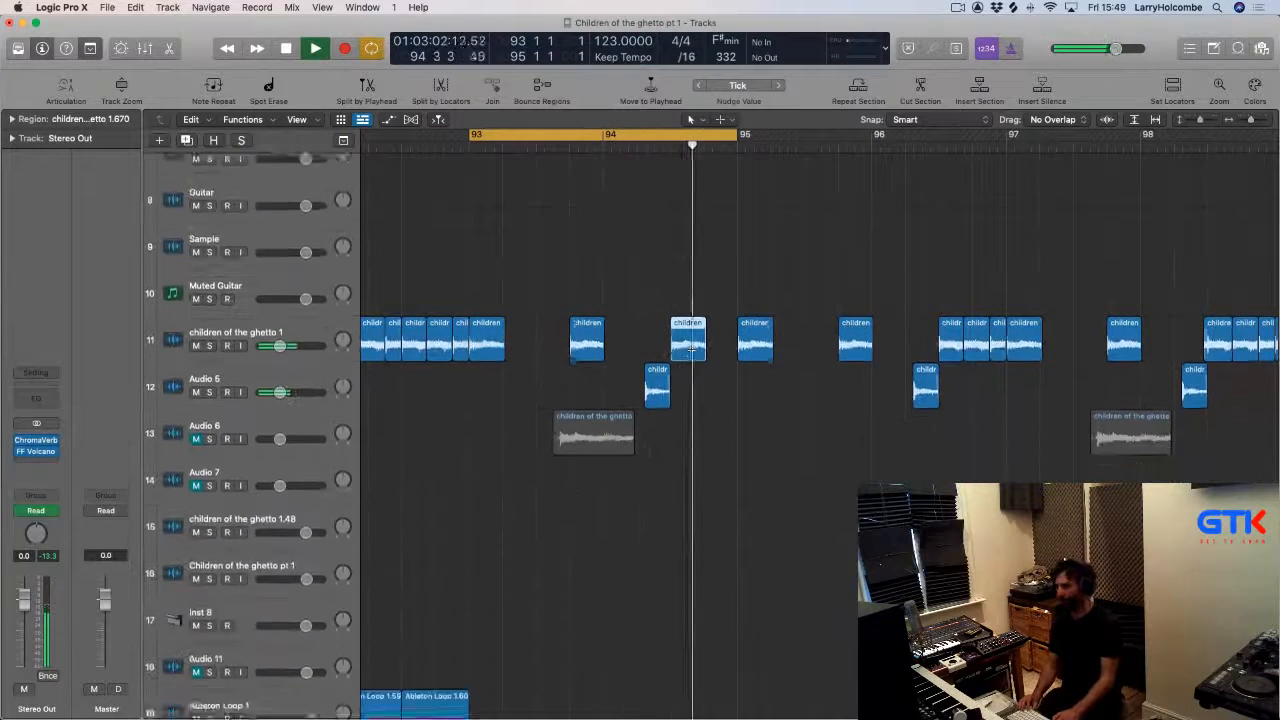
Duplicate that chop a little later on children of the ghetto 1 and delete an unwanted region.
{"action": "left_click", "coordinate": [686, 295]}
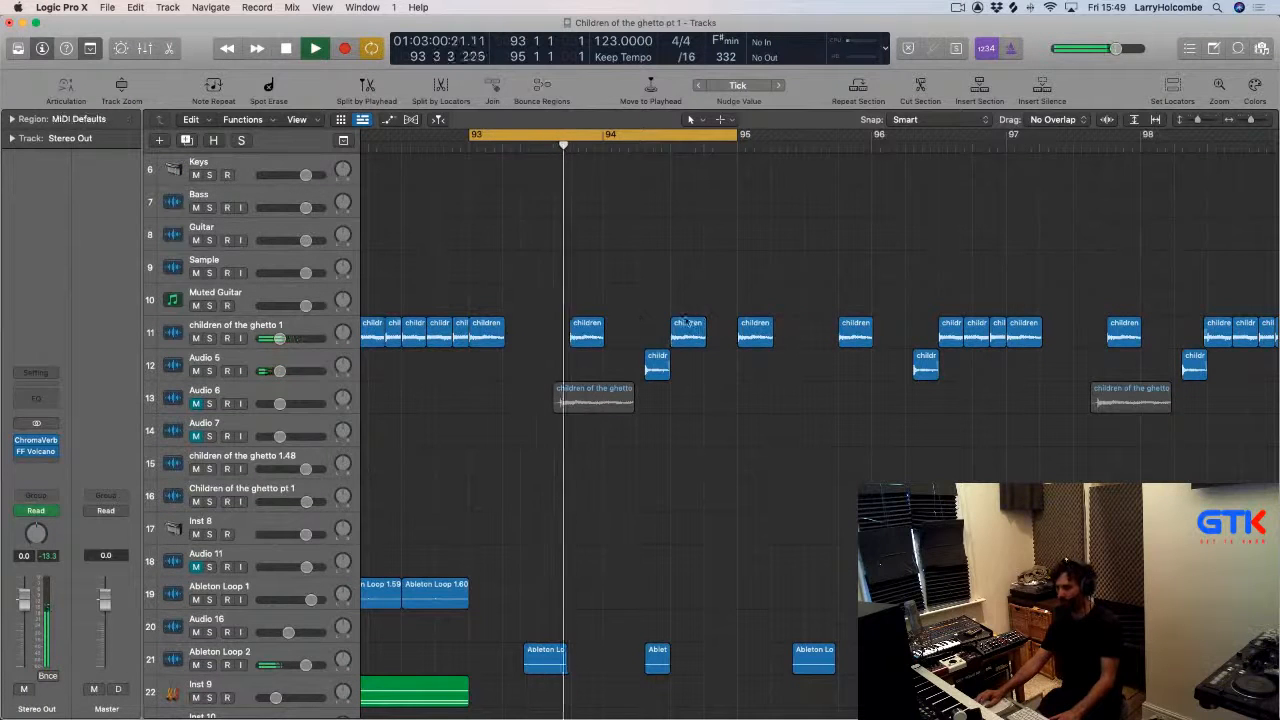
{"action": "left_click_drag", "start_coordinate": [686, 333], "coordinate": [826, 335]}
{"action": "left_click", "coordinate": [704, 288]}
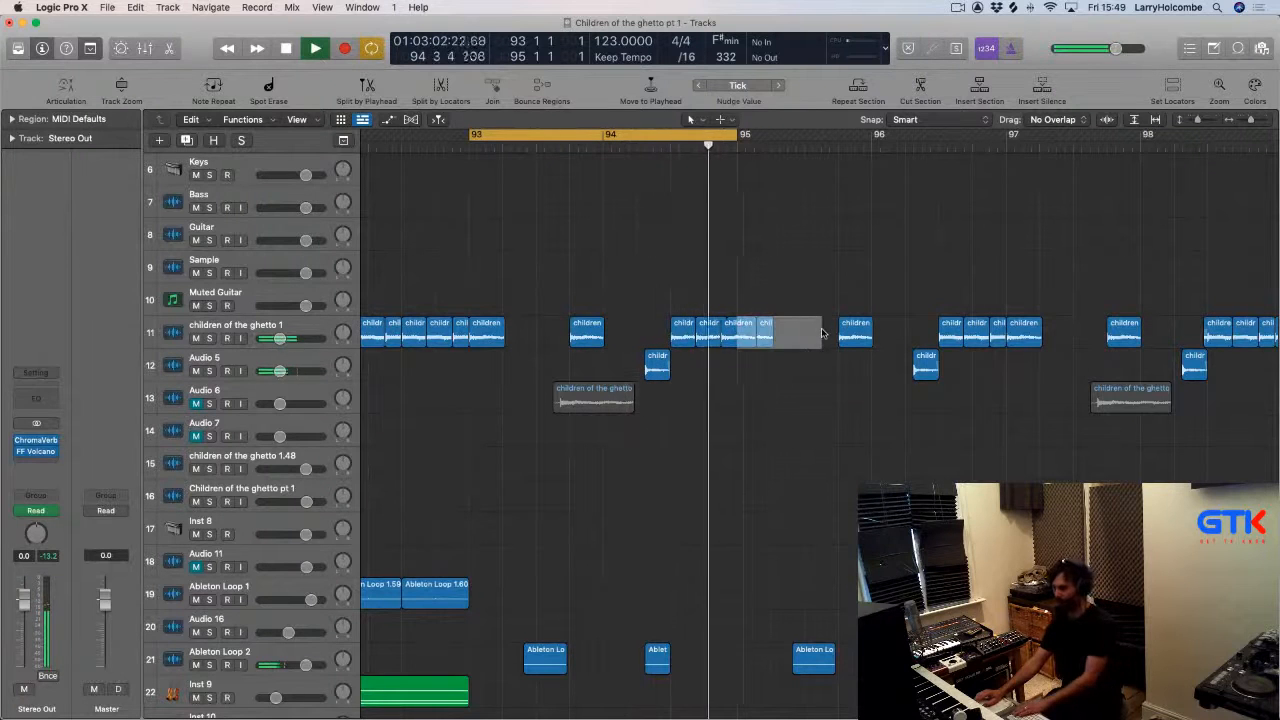
{"action": "key", "text": "Delete"}
{"action": "left_click", "coordinate": [773, 327], "text": "ctrl+alt"}
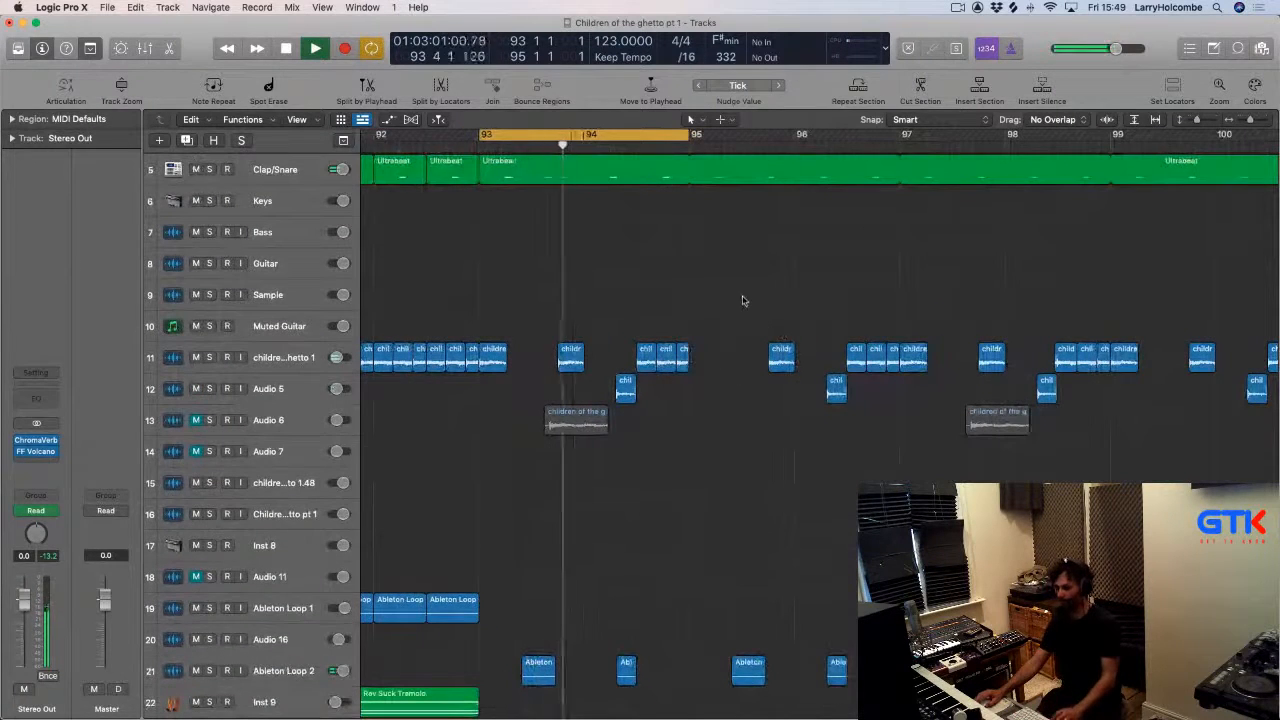
Delete the chops on tracks 11 to 13 between about bars 95 and 99.
{"action": "left_click", "coordinate": [743, 303], "text": "ctrl+alt"}
{"action": "left_click_drag", "start_coordinate": [712, 309], "coordinate": [1121, 425]}
{"action": "key", "text": "Delete"}
Copy the seven chops of bars 93–95 on tracks 11 to 13 two bars later.
{"action": "left_click_drag", "start_coordinate": [535, 325], "coordinate": [752, 421]}
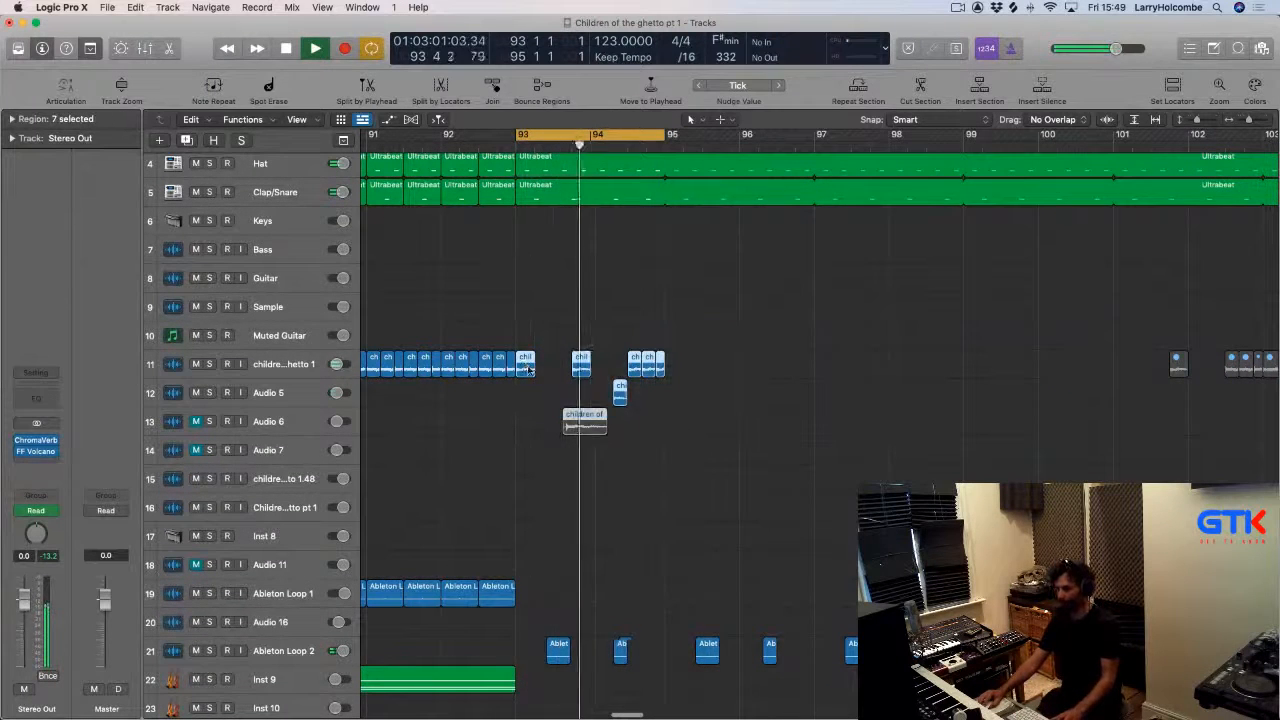
{"action": "left_click_drag", "start_coordinate": [525, 365], "coordinate": [675, 365], "text": "alt"}
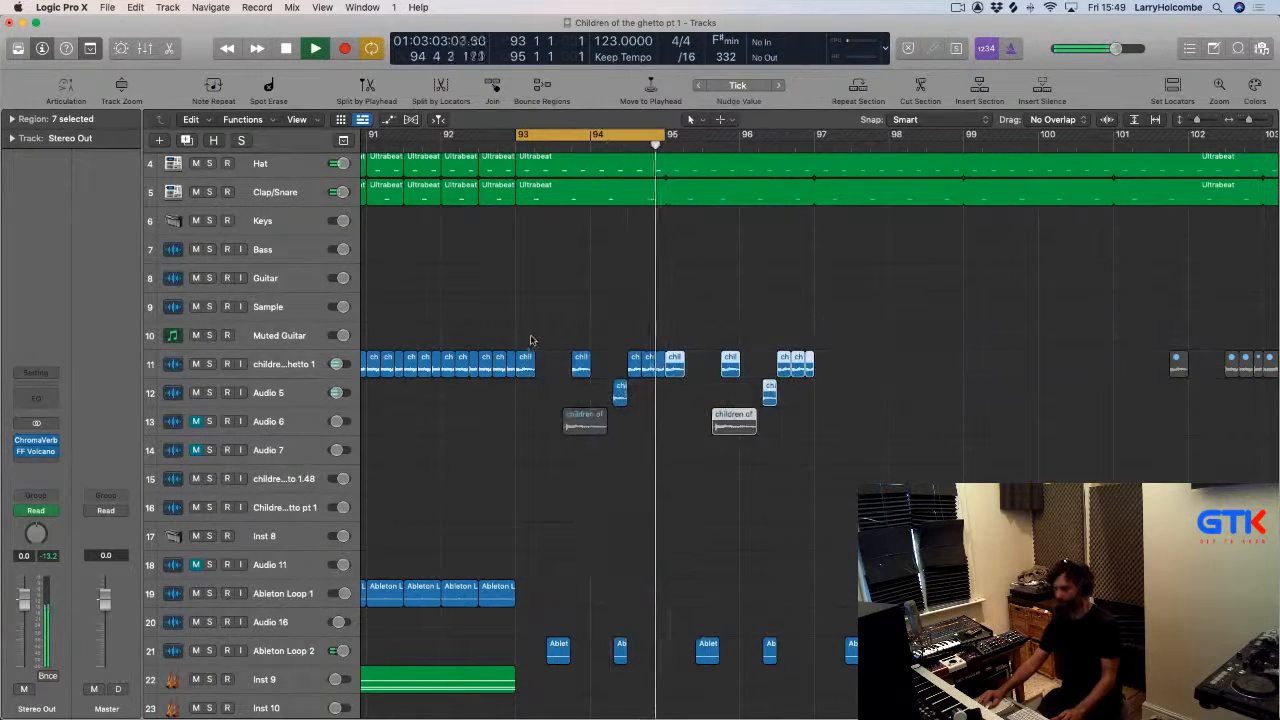
Copy the fourteen chops from bar 93 on tracks 11 to 13 four bars later.
{"action": "left_click_drag", "start_coordinate": [528, 334], "coordinate": [839, 440]}
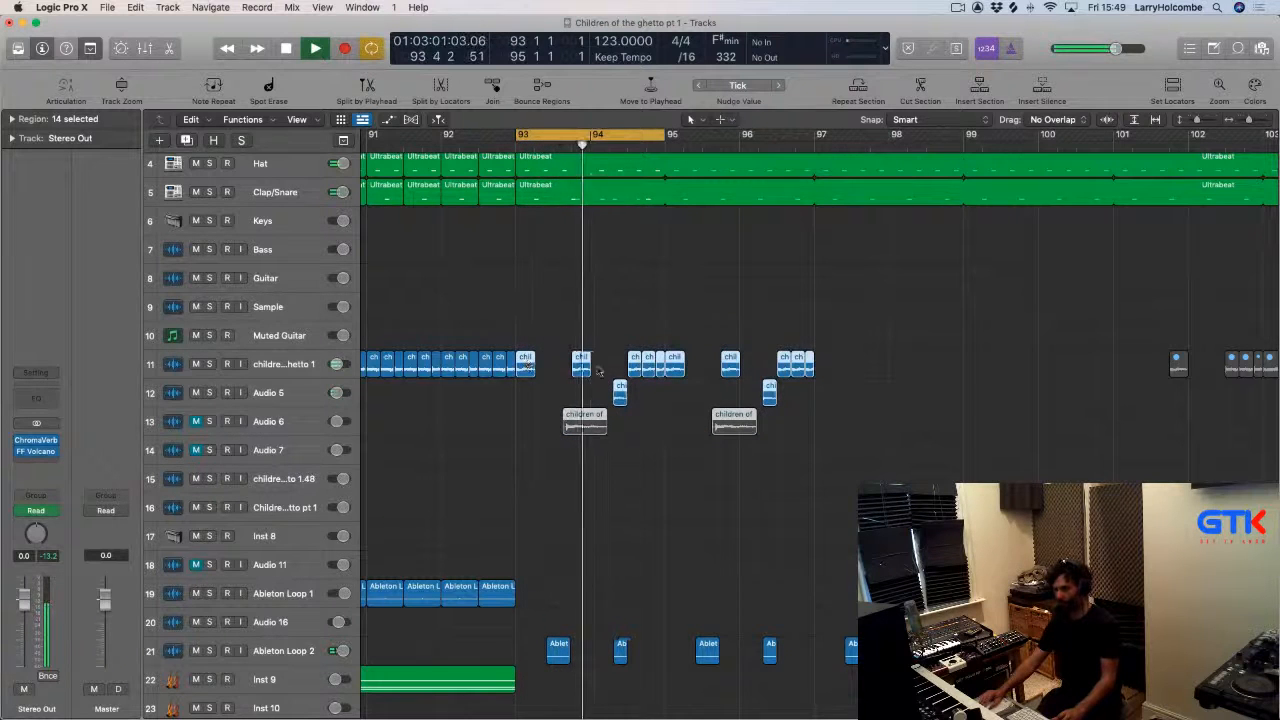
{"action": "left_click_drag", "start_coordinate": [598, 372], "coordinate": [896, 372], "text": "alt"}
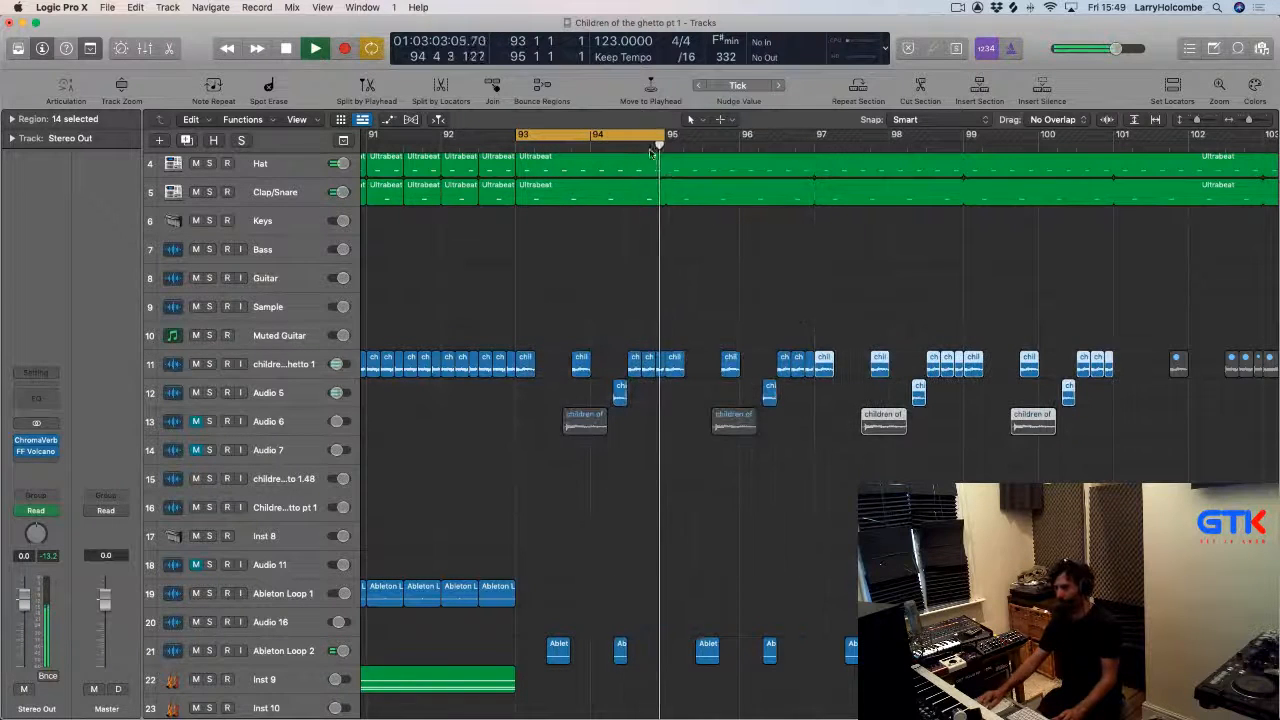
Select and delete the trailing chops on tracks 11 and 12 beyond about bar 101.
{"action": "left_click", "coordinate": [635, 134]}
{"action": "left_click", "coordinate": [895, 347]}
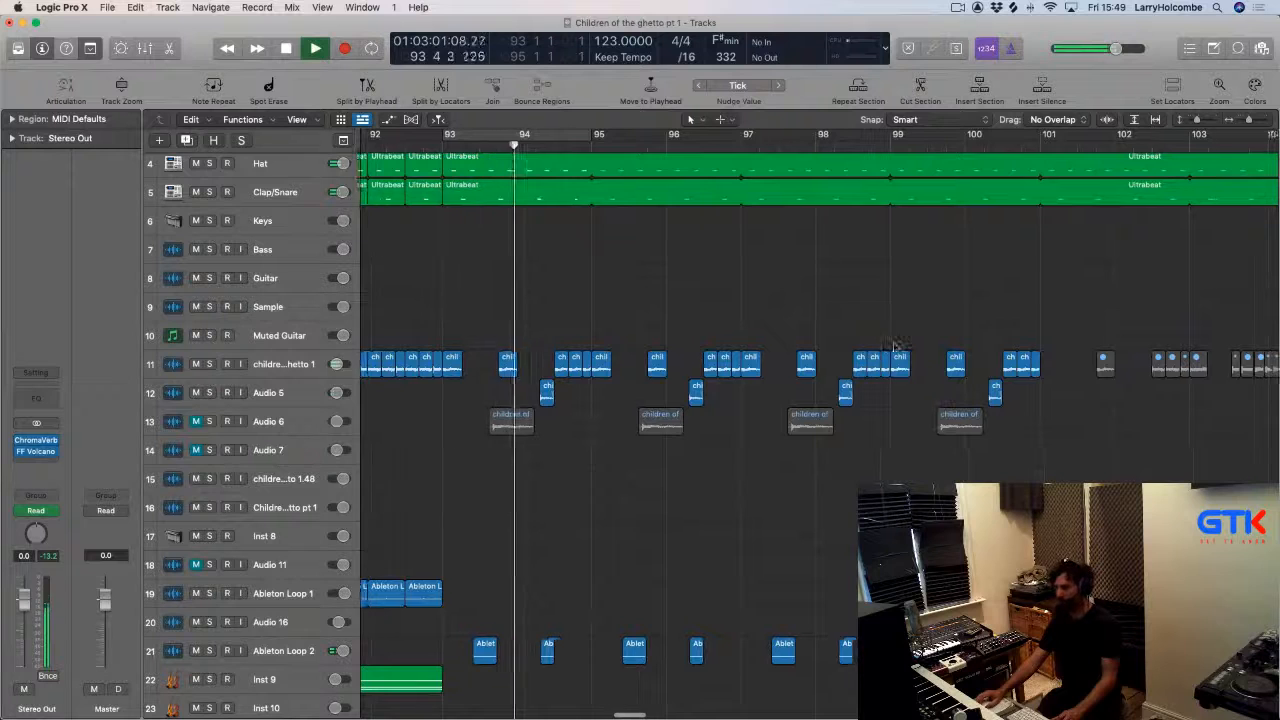
{"action": "left_click_drag", "start_coordinate": [881, 327], "coordinate": [1103, 396]}
{"action": "key", "text": "Delete"}
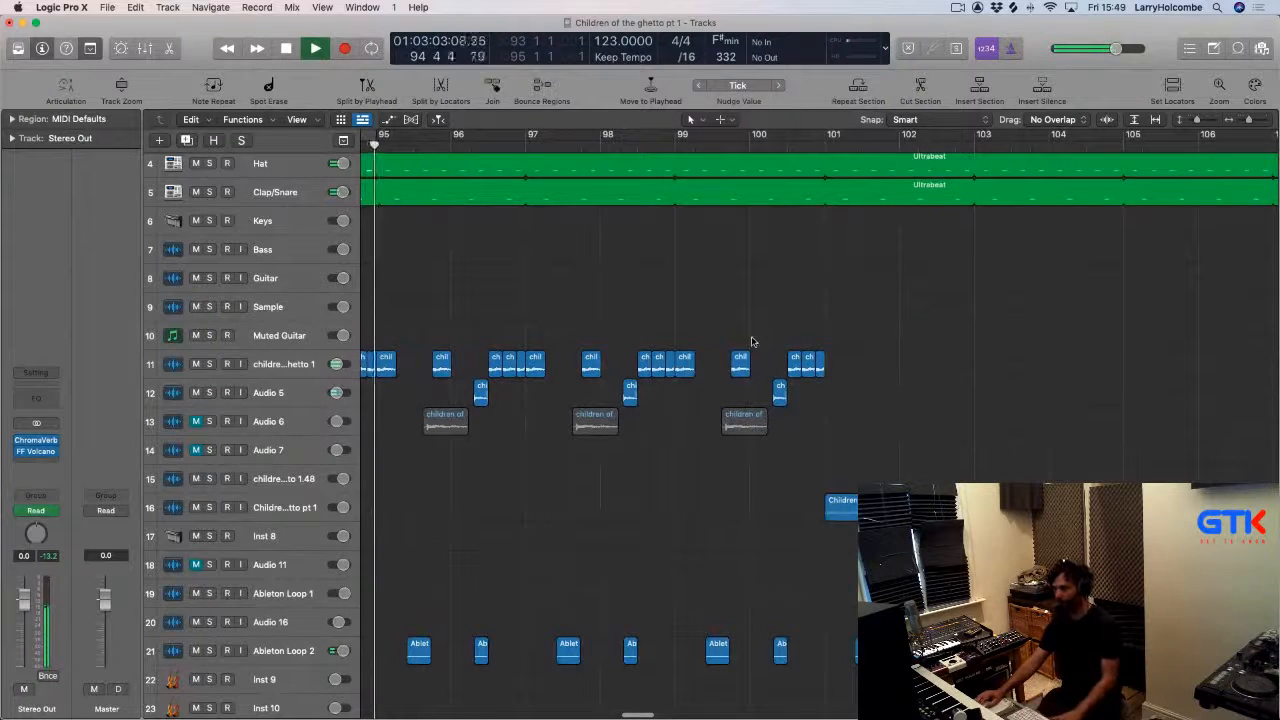
Select and delete the chops on tracks 11 and 12 between about bars 101 and 104.
{"action": "left_click_drag", "start_coordinate": [755, 326], "coordinate": [1009, 395]}
{"action": "scroll", "coordinate": [977, 400], "scroll_direction": "down", "scroll_amount": 2}
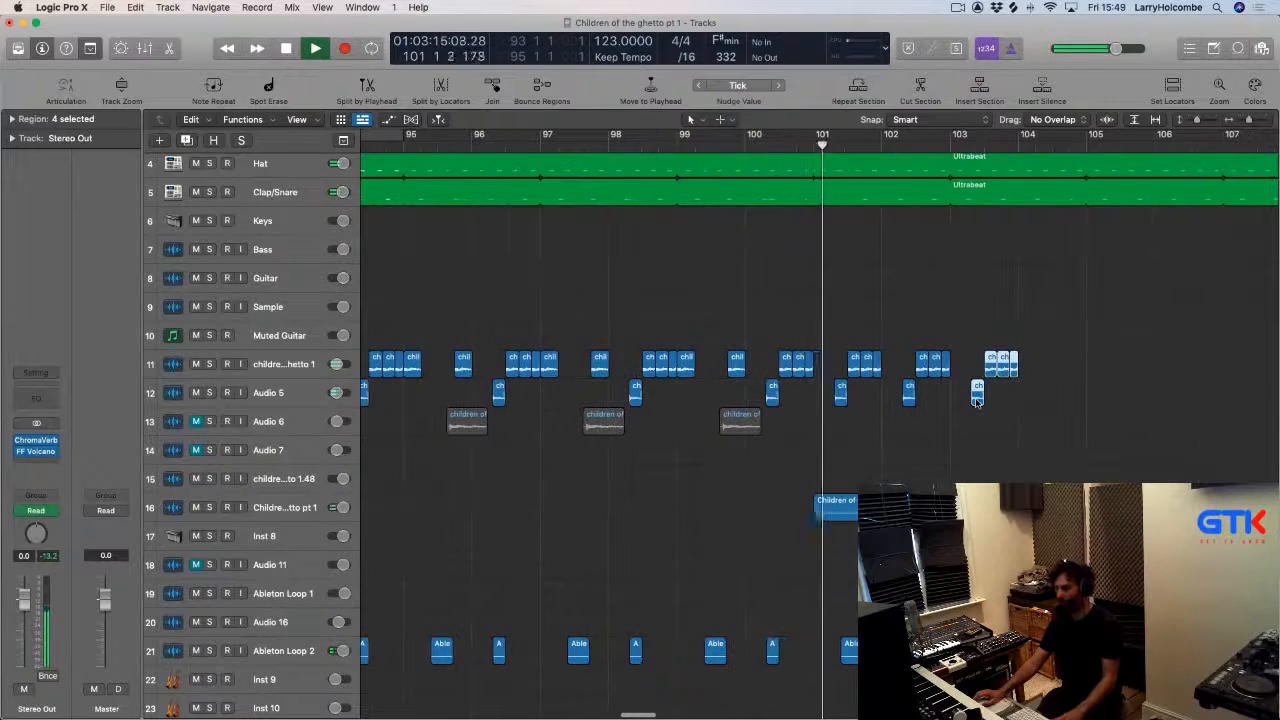
{"action": "left_click", "coordinate": [840, 362]}
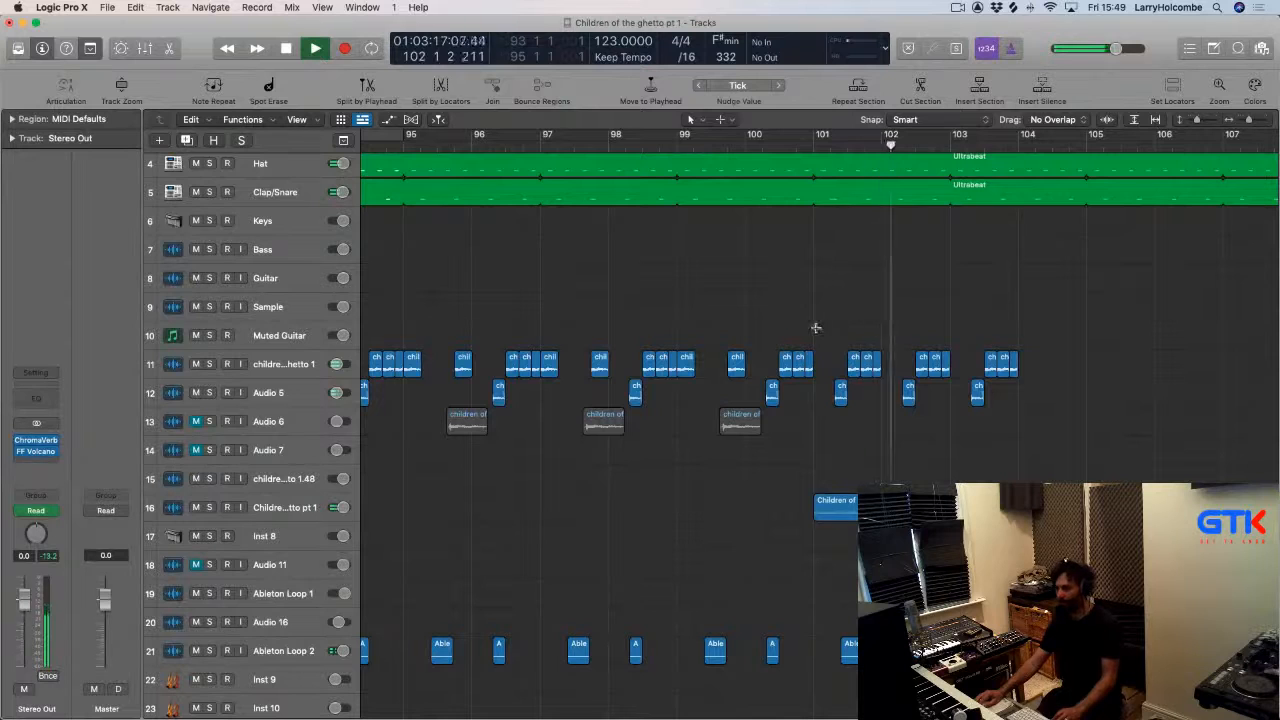
{"action": "left_click_drag", "start_coordinate": [816, 328], "coordinate": [1071, 434]}
{"action": "key", "text": "Delete"}
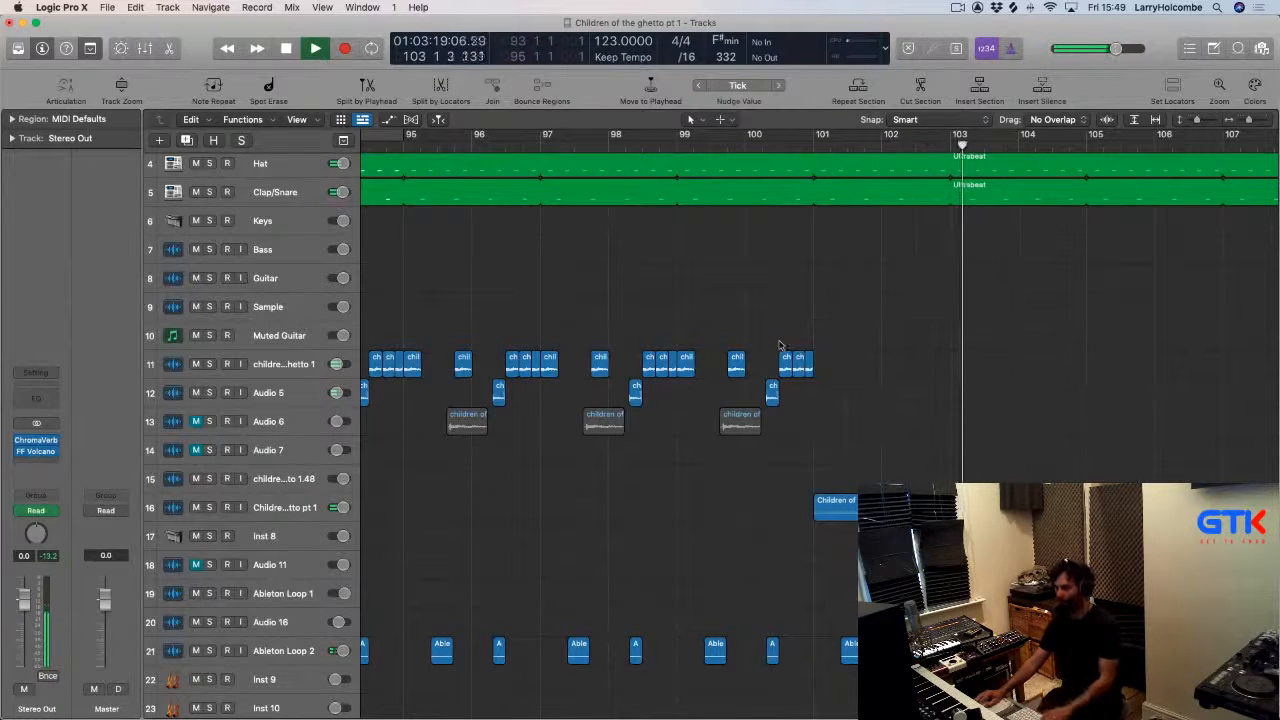
Copy six chops from around bar 100 on tracks 11 and 12 two bars later.
{"action": "left_click_drag", "start_coordinate": [780, 345], "coordinate": [951, 375]}
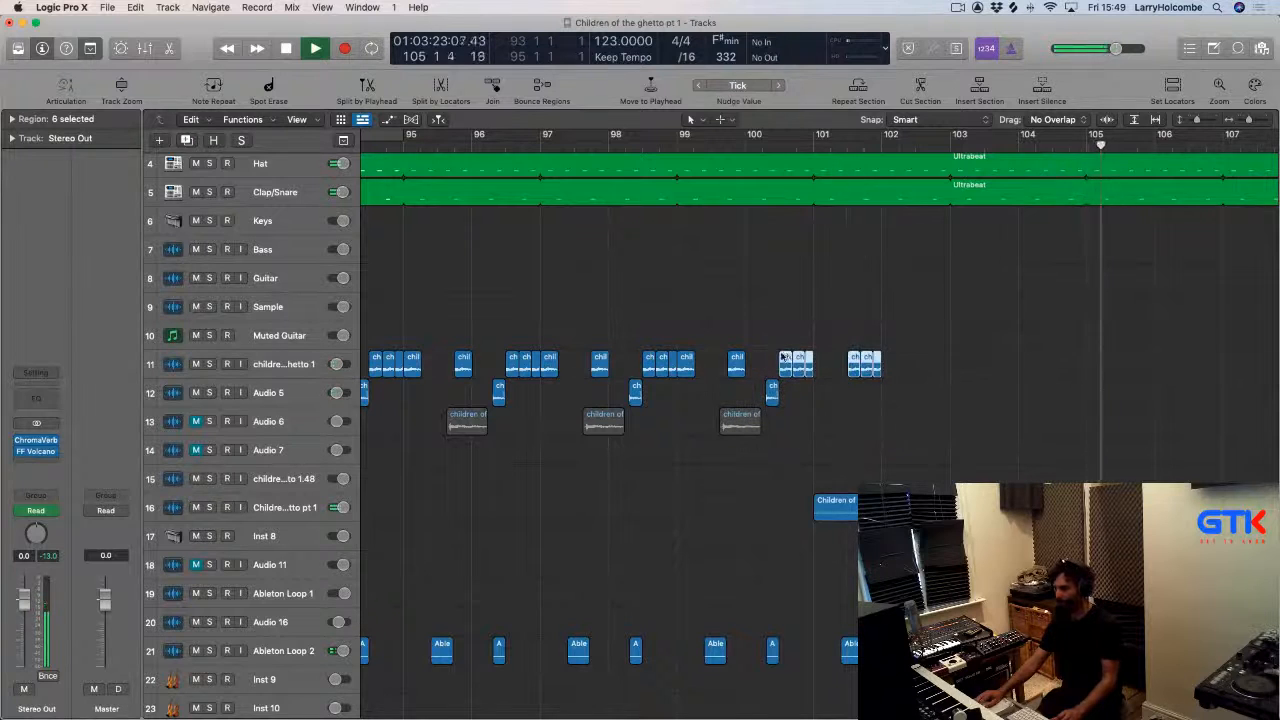
{"action": "left_click_drag", "start_coordinate": [786, 360], "coordinate": [921, 362]}
Select the chops from bar 100 on children of the ghetto 1 and copy them slightly later to fill the bars up to 104.
{"action": "left_click_drag", "start_coordinate": [771, 315], "coordinate": [1055, 380]}
{"action": "left_click_drag", "start_coordinate": [786, 357], "coordinate": [820, 360]}
{"action": "left_click", "coordinate": [757, 147]}
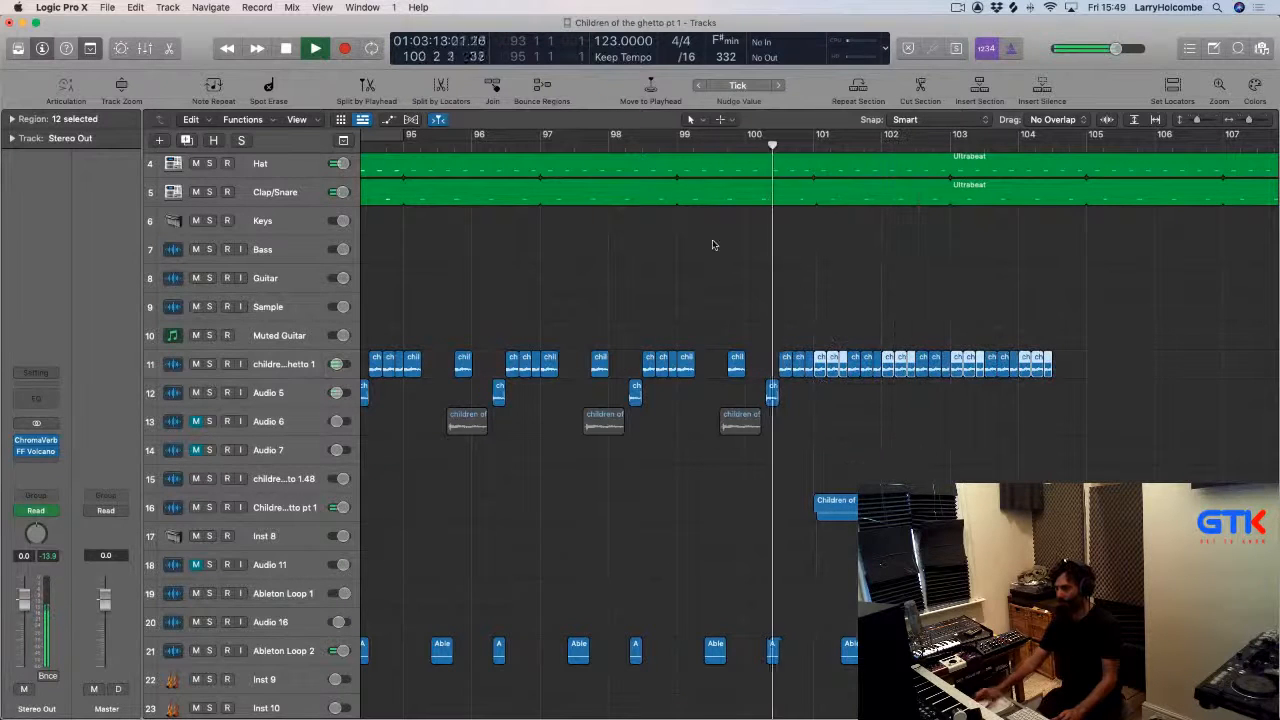
Play back and review the arrangement around bars 100 to 115.
{"action": "key", "text": "super+Up"}
{"action": "key", "text": "super+Up"}
{"action": "key", "text": "super+Up"}
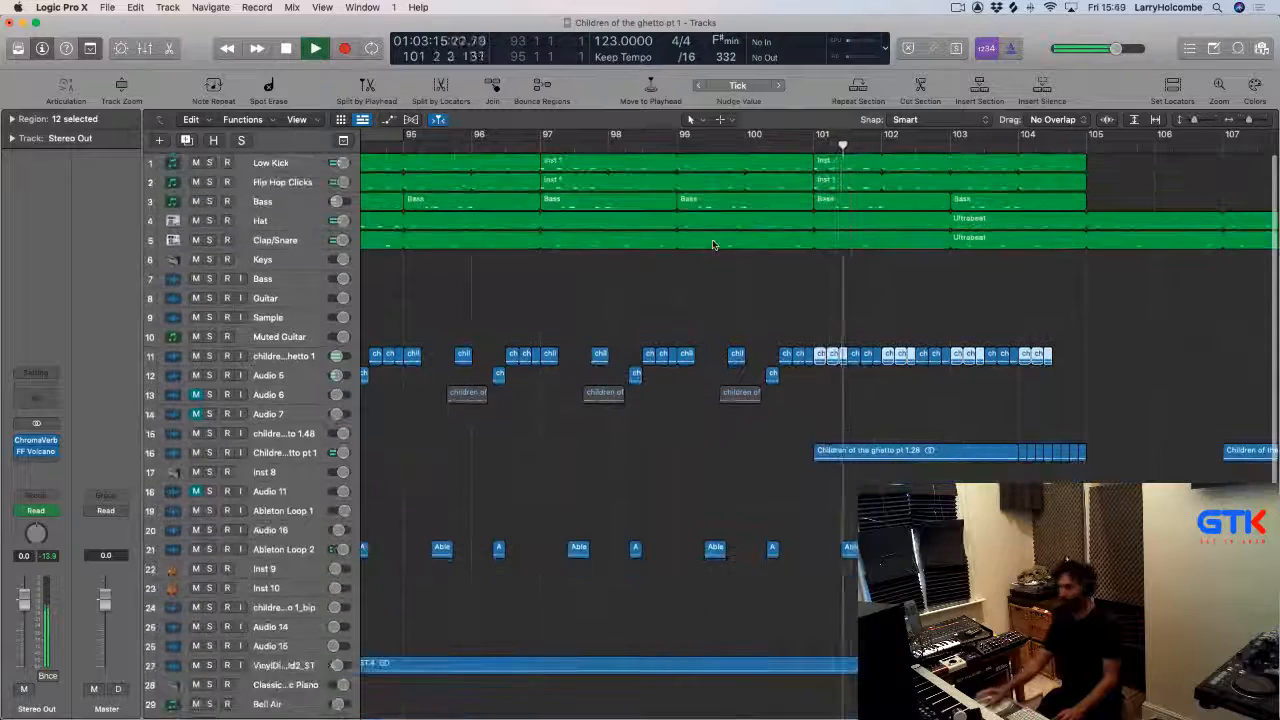
{"action": "left_click_drag", "start_coordinate": [809, 420], "coordinate": [983, 474]}
{"action": "scroll", "coordinate": [938, 457], "scroll_direction": "down", "scroll_amount": 3}
{"action": "scroll", "coordinate": [938, 457], "scroll_direction": "down", "scroll_amount": 1}
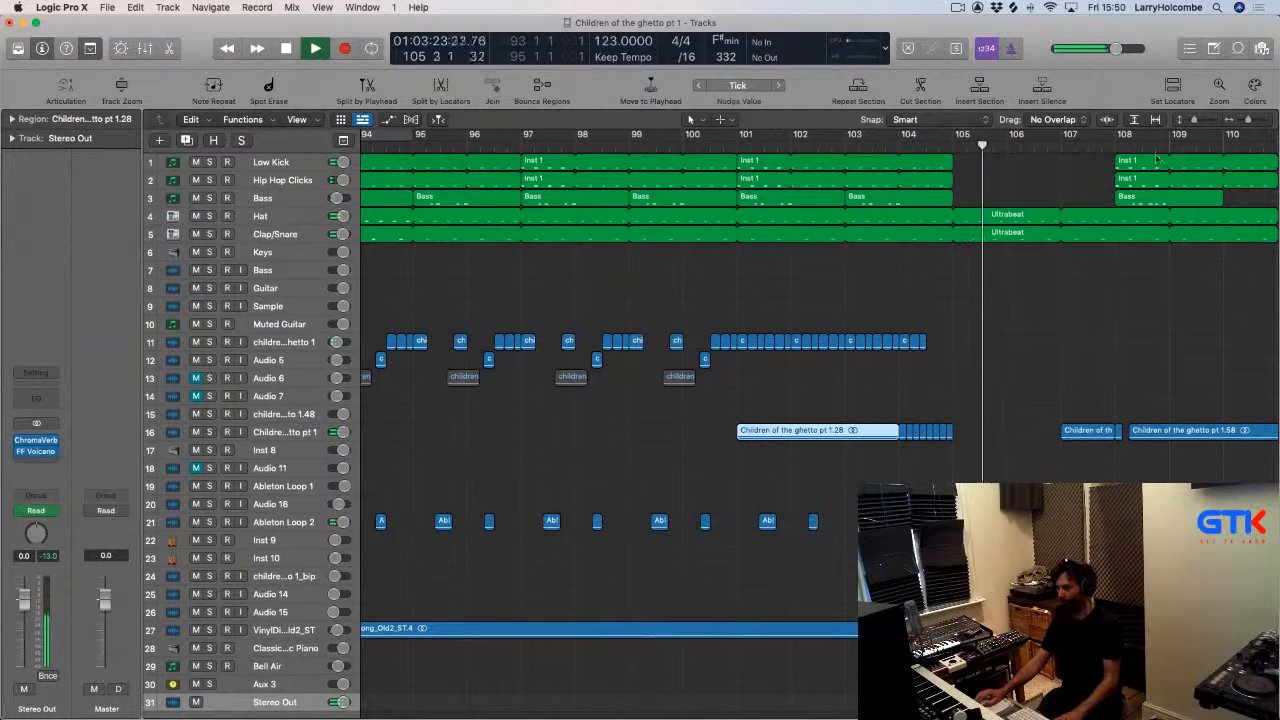
{"action": "left_click", "coordinate": [1115, 147]}
{"action": "scroll", "coordinate": [1100, 203], "scroll_direction": "right", "scroll_amount": 3}
{"action": "scroll", "coordinate": [1100, 201], "scroll_direction": "down", "scroll_amount": 3}
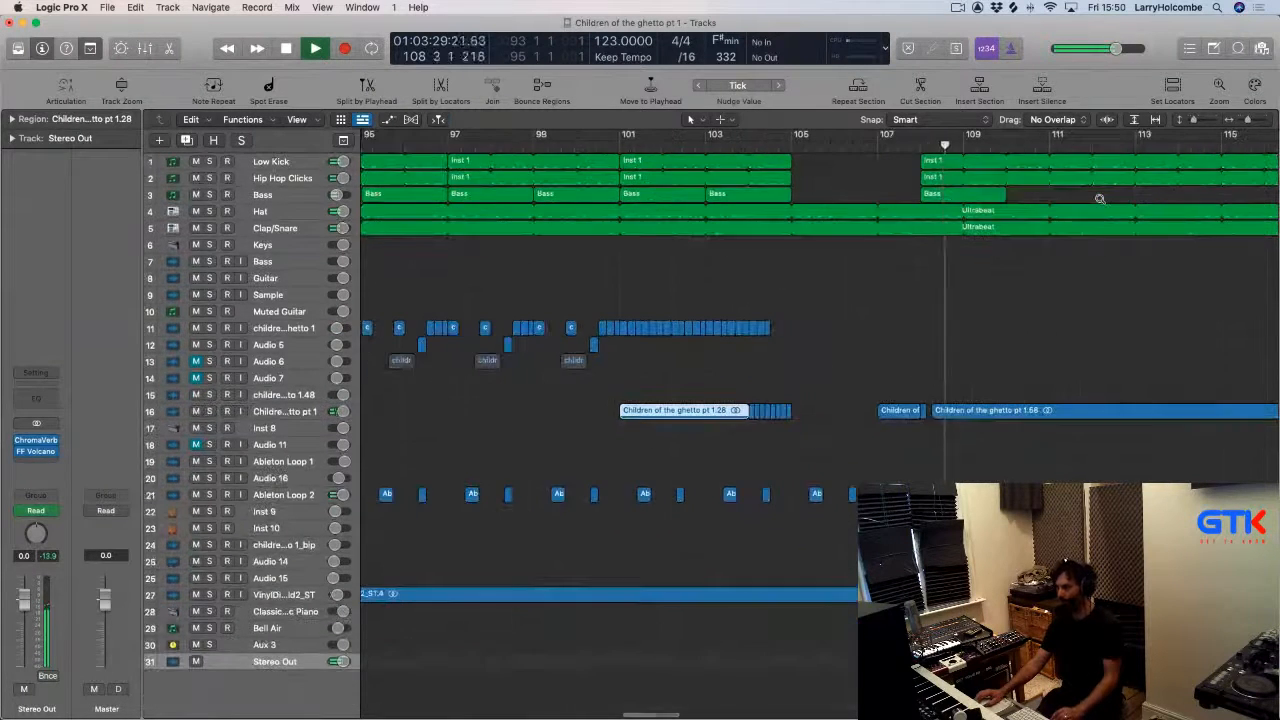
{"action": "scroll", "coordinate": [1088, 201], "scroll_direction": "left", "scroll_amount": 2}
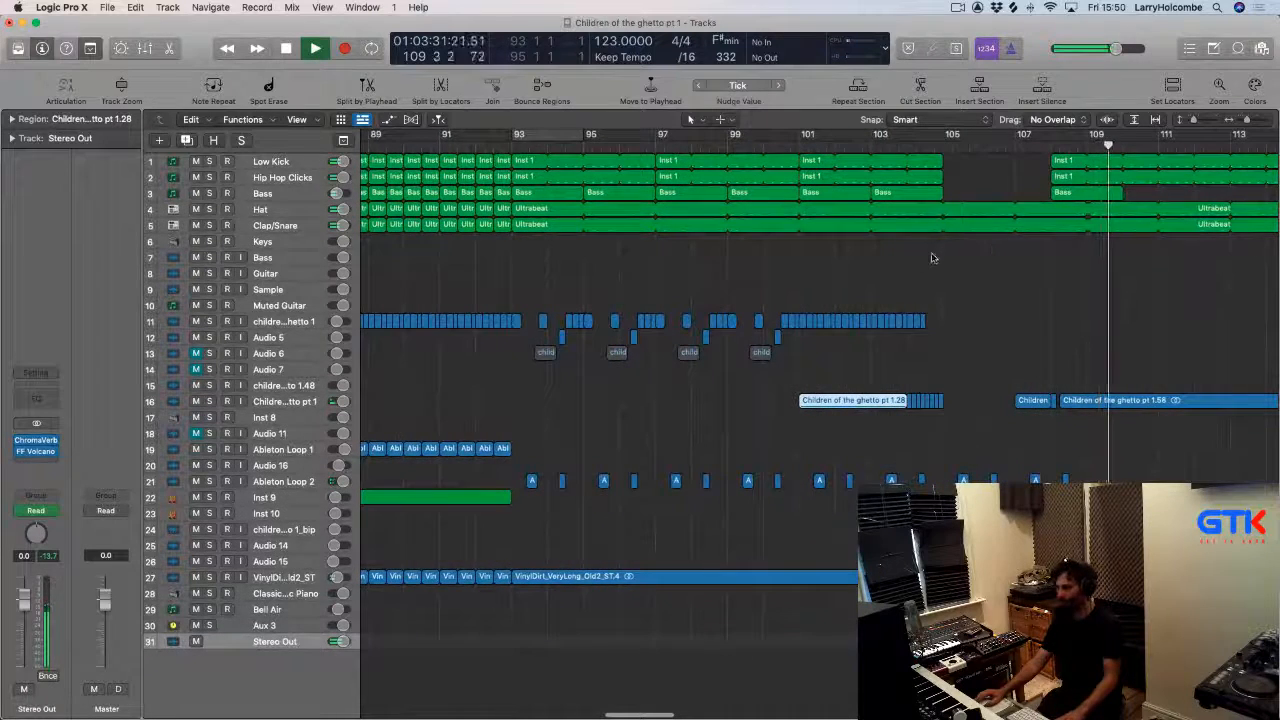
{"action": "scroll", "coordinate": [985, 300], "scroll_direction": "right", "scroll_amount": 4}
{"action": "key", "text": "space"}
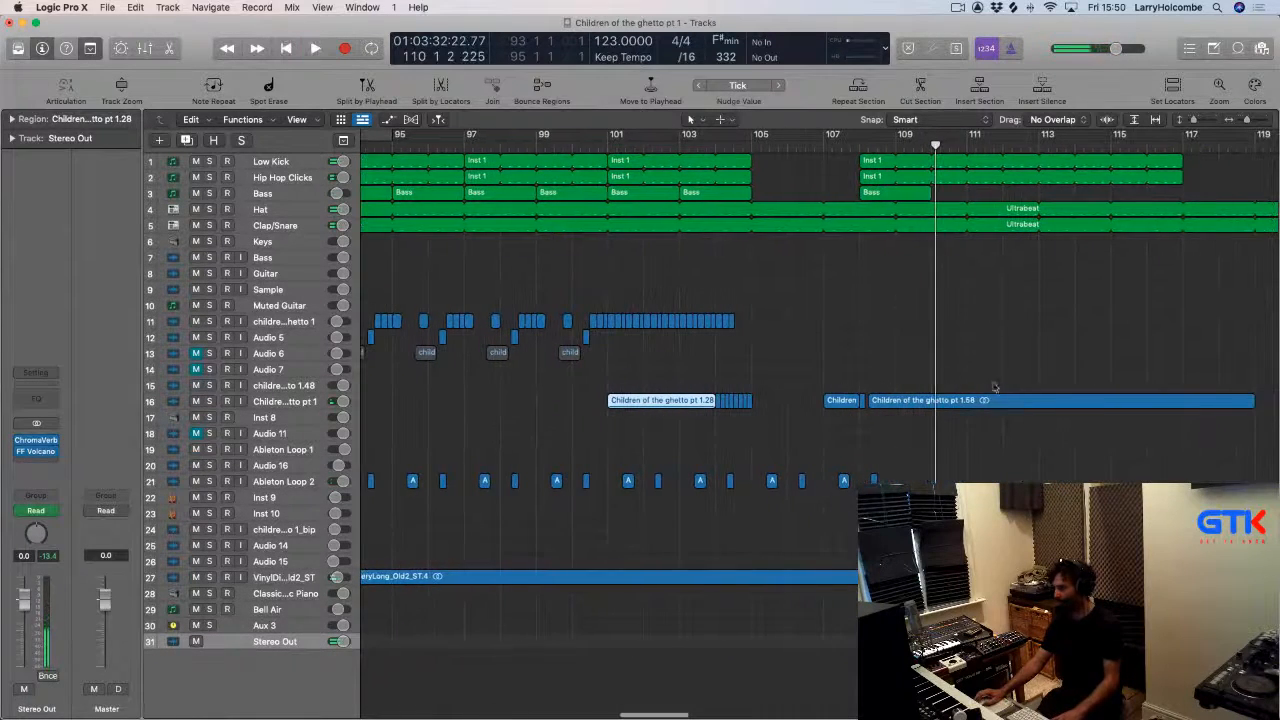
{"action": "key", "text": "space"}
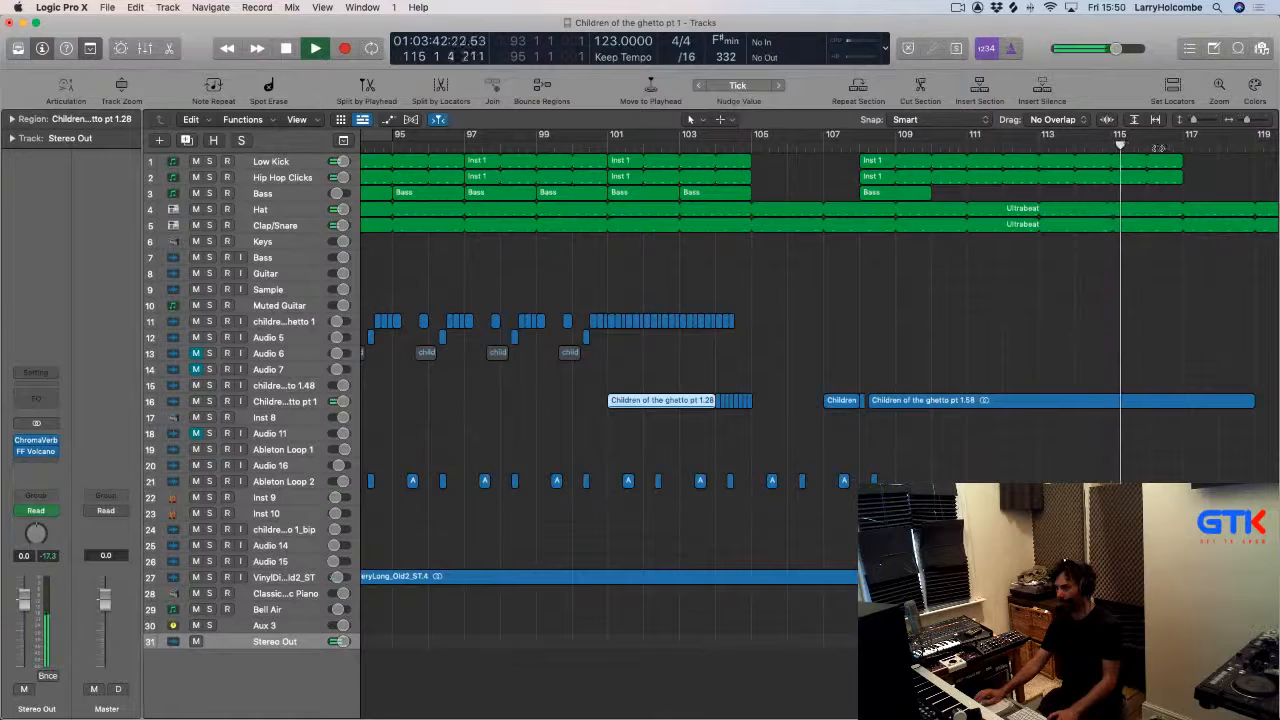
{"action": "scroll", "coordinate": [1018, 203], "scroll_direction": "down", "scroll_amount": 5}
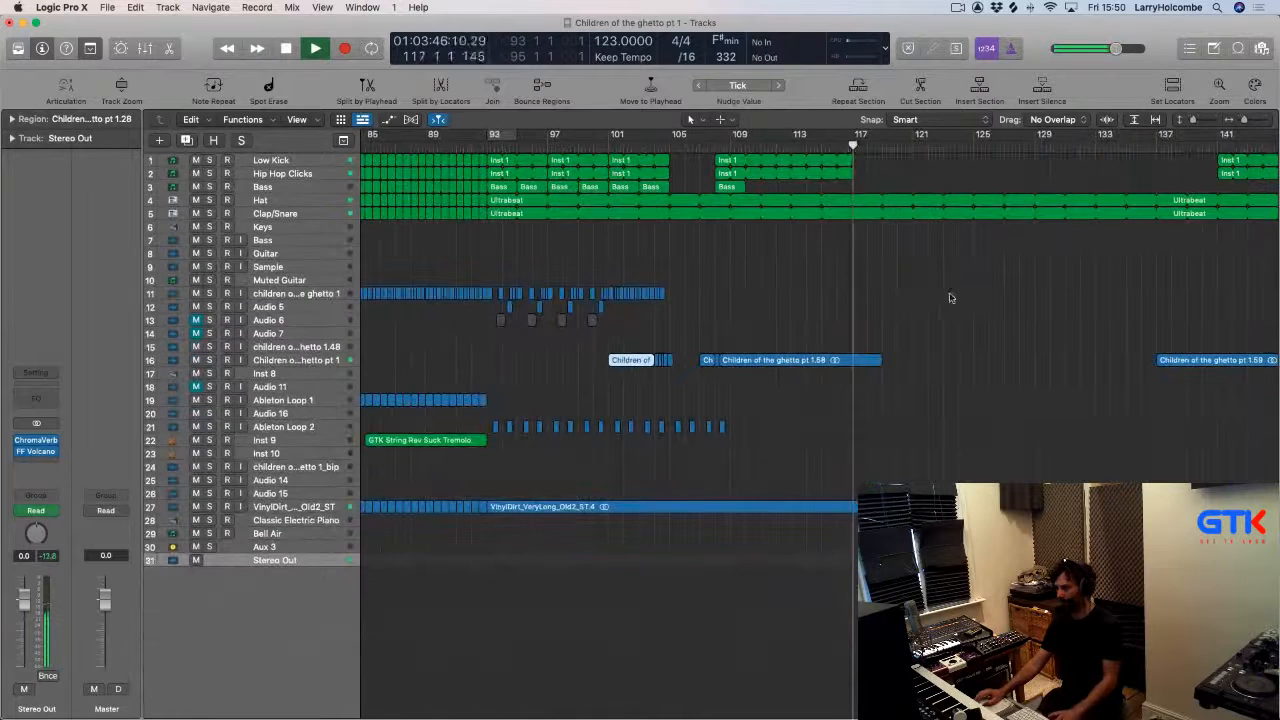
Delete the Children of the ghetto pt 1.58 region on track 16 after about bar 109.
{"action": "left_click", "coordinate": [789, 362]}
{"action": "key", "text": "Delete"}
{"action": "scroll", "coordinate": [1000, 310], "scroll_direction": "right", "scroll_amount": 3}
{"action": "key", "text": "space"}
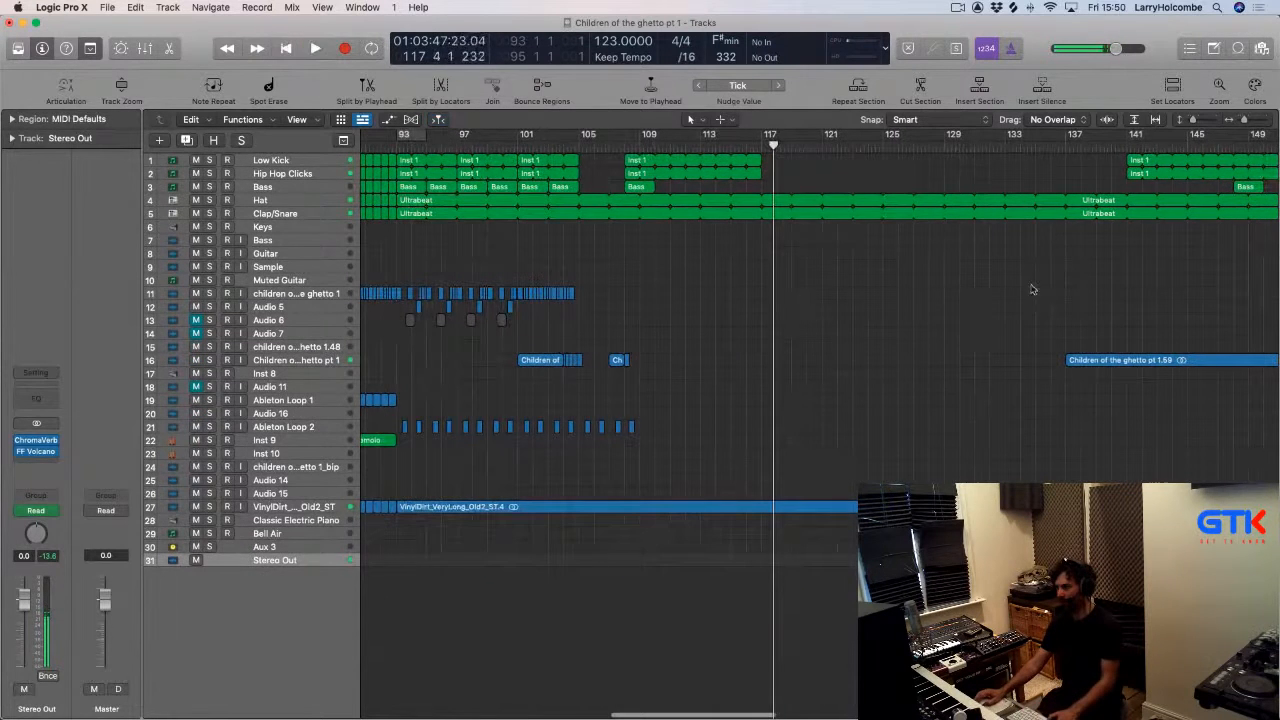
Play the song from around bar 141 and review its ending.
{"action": "left_click", "coordinate": [1138, 145]}
{"action": "key", "text": "space"}
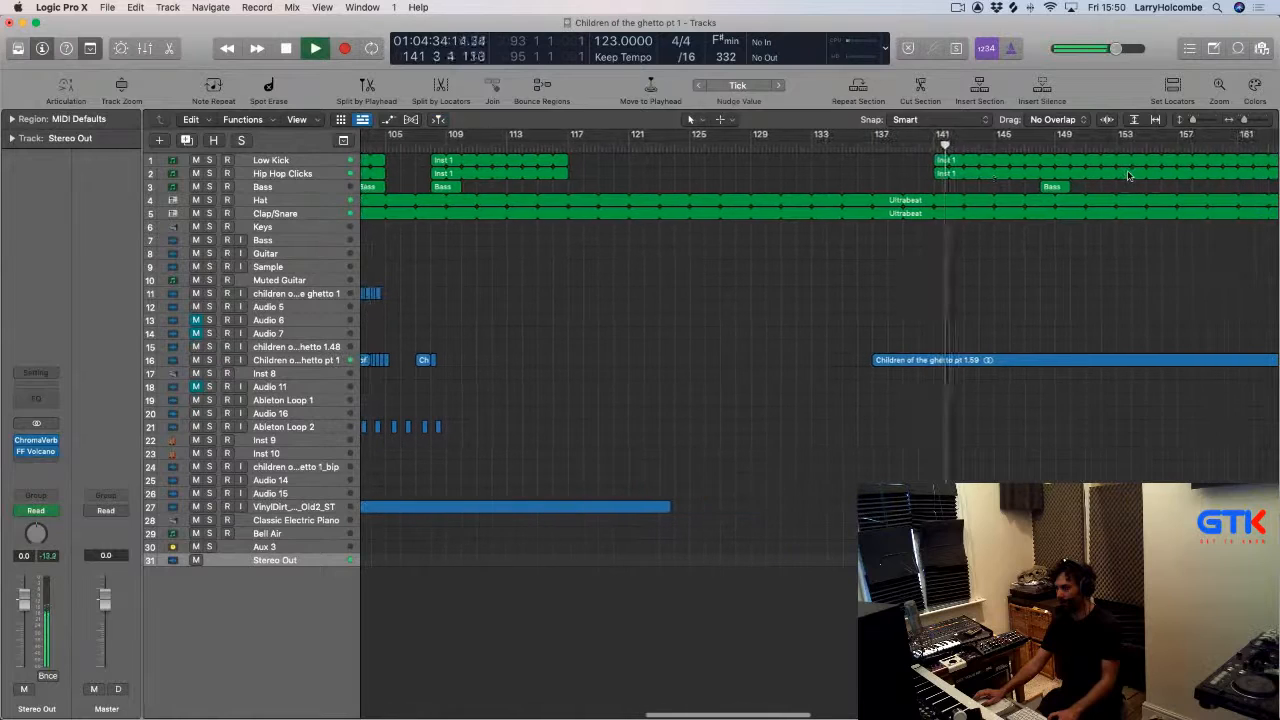
{"action": "scroll", "coordinate": [1040, 151], "scroll_direction": "right", "scroll_amount": 10}
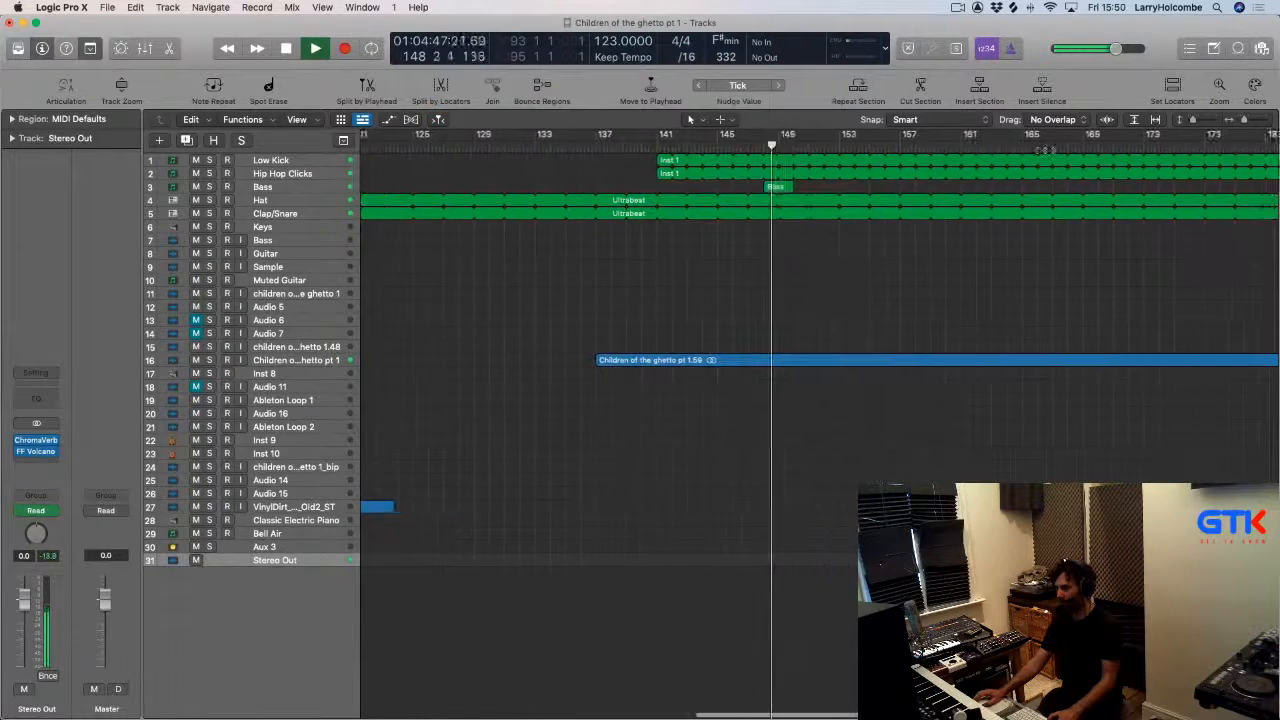
{"action": "scroll", "coordinate": [1049, 151], "scroll_direction": "right", "scroll_amount": 5}
{"action": "scroll", "coordinate": [1049, 151], "scroll_direction": "left", "scroll_amount": 15}
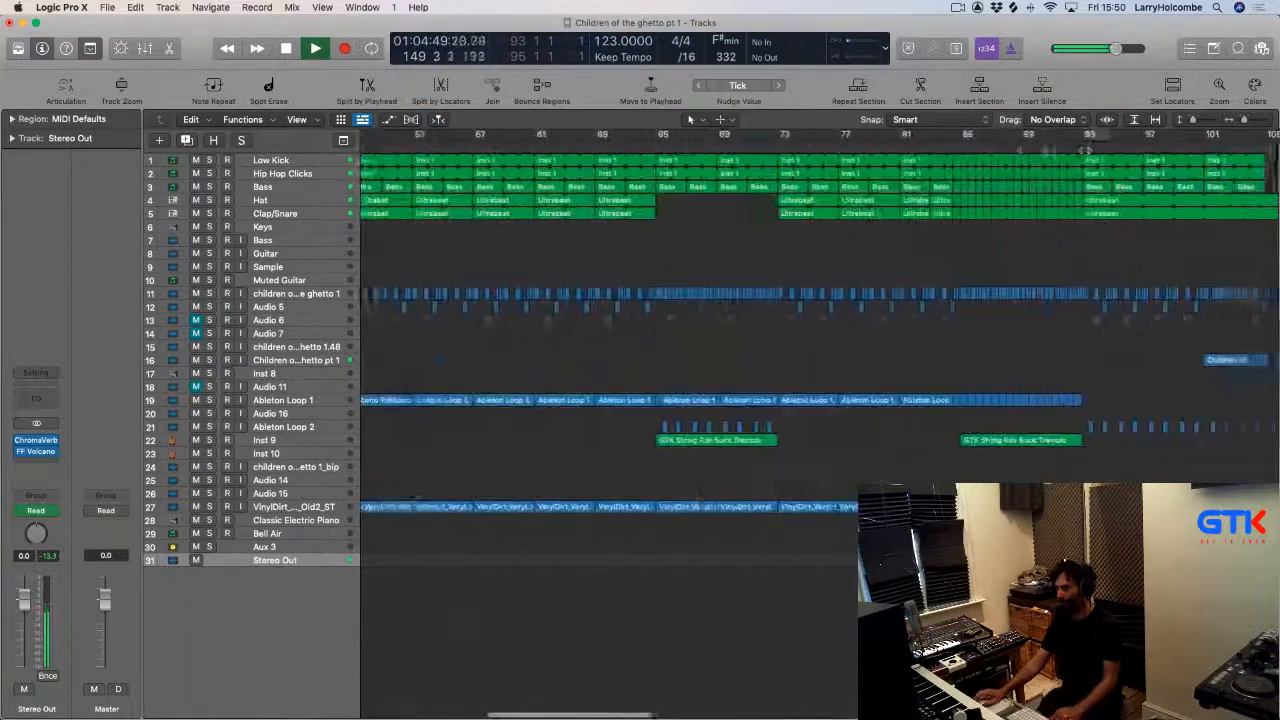
{"action": "scroll", "coordinate": [1049, 151], "scroll_direction": "down", "scroll_amount": 5}
{"action": "scroll", "coordinate": [1049, 151], "scroll_direction": "right", "scroll_amount": 10}
{"action": "key", "text": "space"}
Select the last region on track 16 together with all regions following it and delete them.
{"action": "left_click_drag", "start_coordinate": [752, 309], "coordinate": [787, 374]}
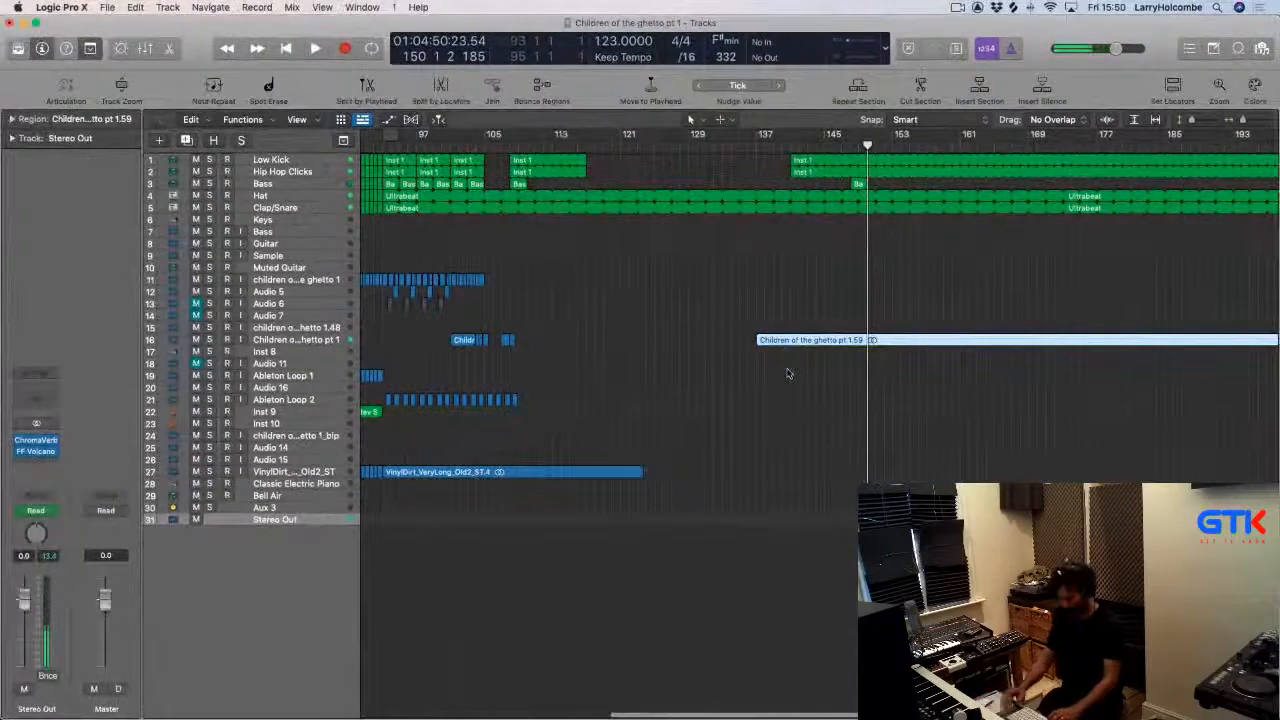
{"action": "key", "text": "shift+f"}
{"action": "key", "text": "Delete"}
{"action": "scroll", "coordinate": [789, 371], "scroll_direction": "left", "scroll_amount": 13}
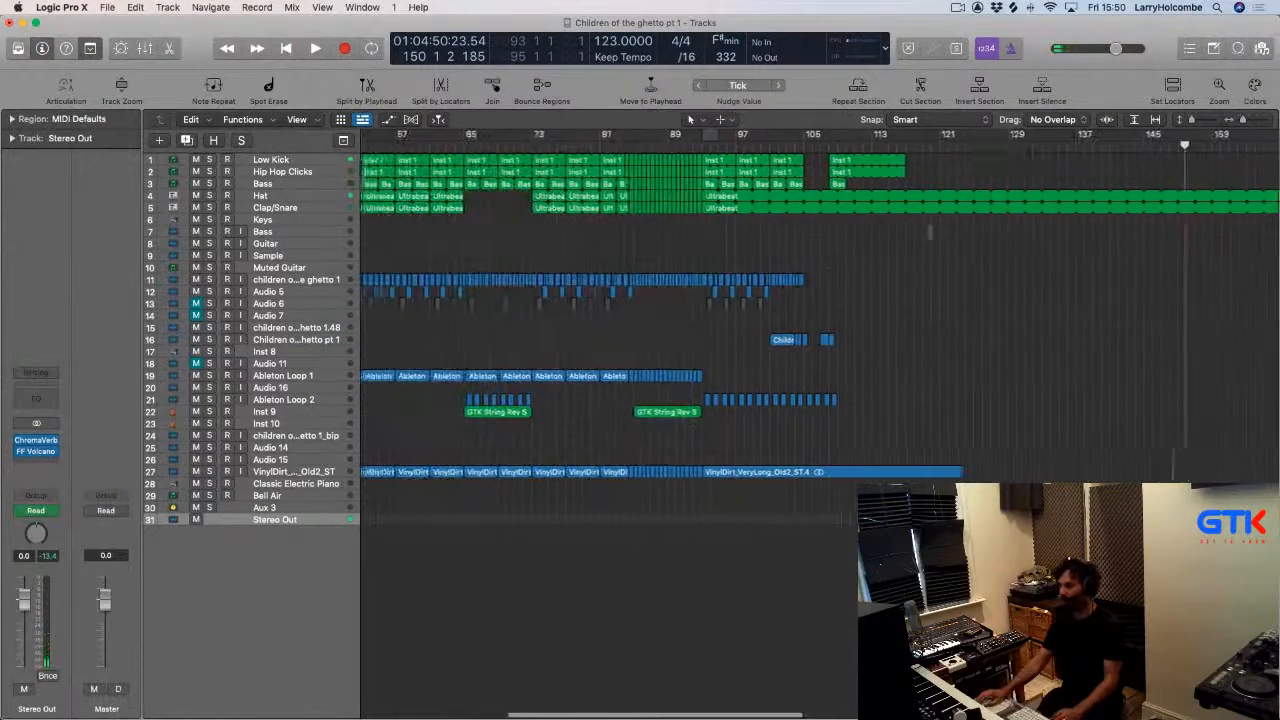
Delete the Hat and Clap/Snare Ultrabeat regions beyond about bar 117 and audition from around bar 93.
{"action": "left_click_drag", "start_coordinate": [909, 196], "coordinate": [1064, 235]}
{"action": "key", "text": "Delete"}
{"action": "key", "text": "Delete"}
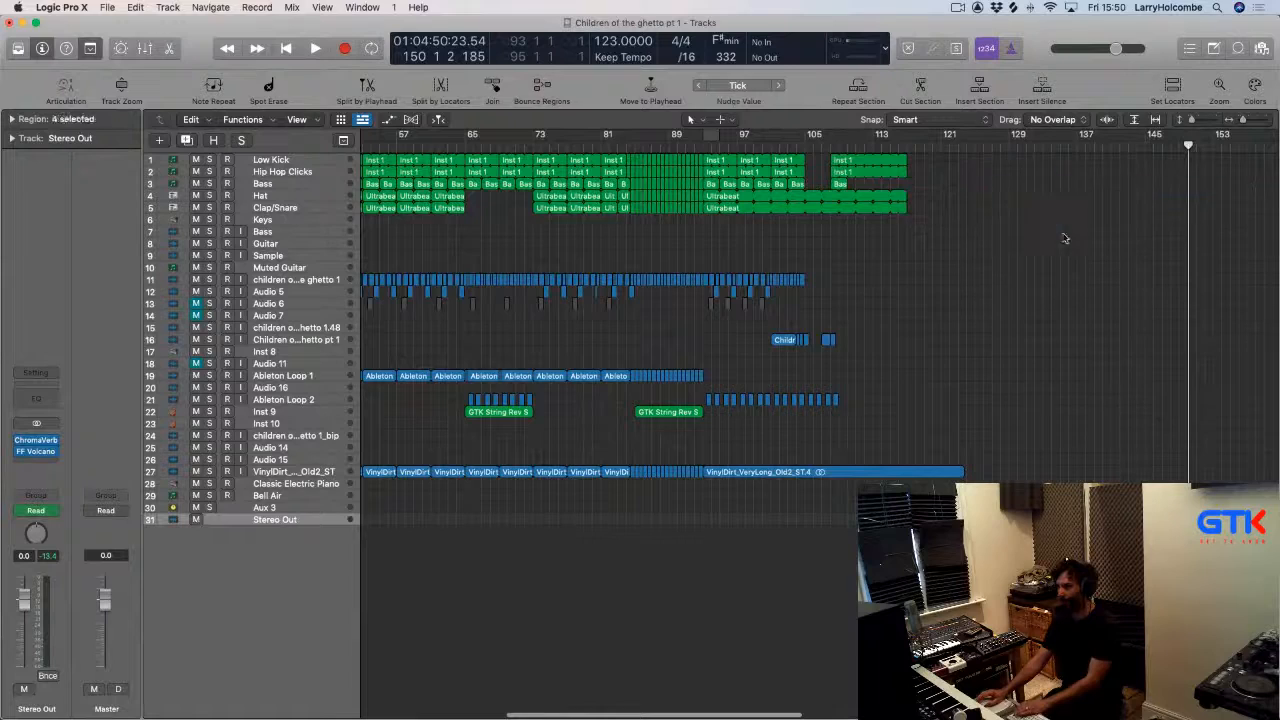
{"action": "scroll", "coordinate": [1010, 260], "scroll_direction": "left", "scroll_amount": 3}
{"action": "scroll", "coordinate": [1010, 260], "scroll_direction": "left", "scroll_amount": 2}
{"action": "double_click", "coordinate": [848, 149]}
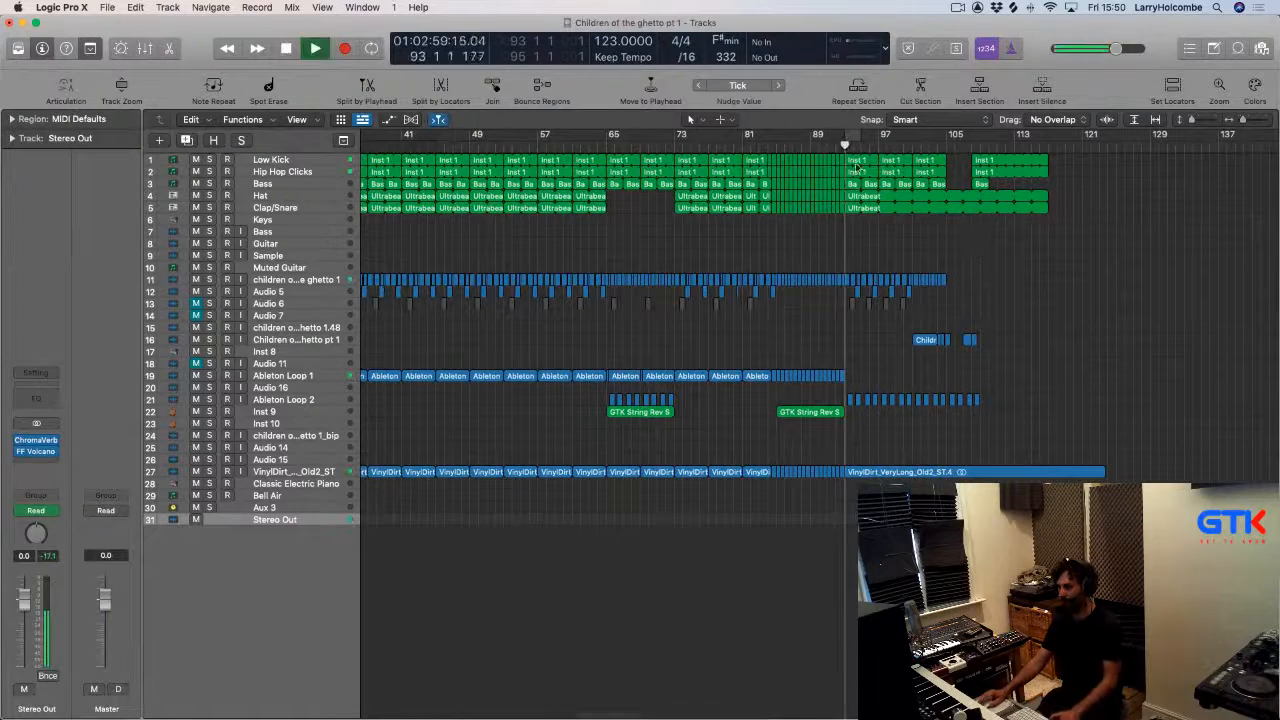
{"action": "scroll", "coordinate": [781, 243], "scroll_direction": "left", "scroll_amount": 4}
{"action": "scroll", "coordinate": [781, 242], "scroll_direction": "down", "scroll_amount": 4}
{"action": "key", "text": "space"}
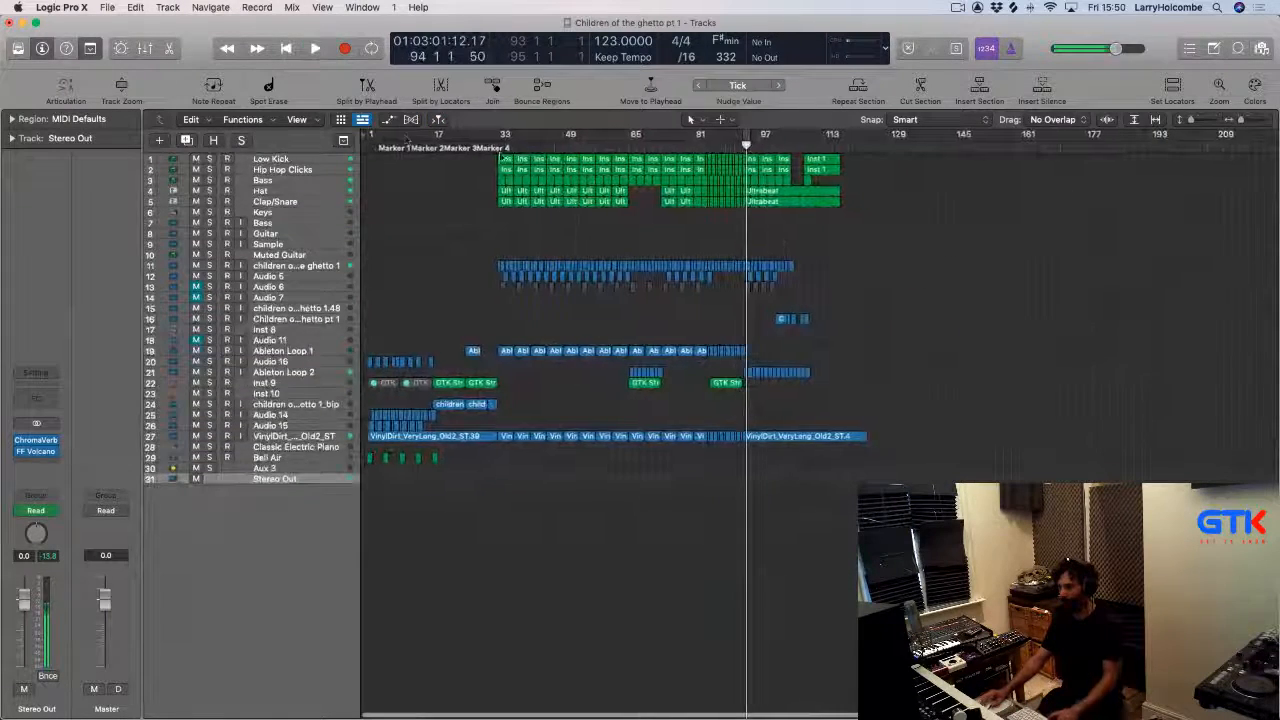
Set the cycle range from bar 2 to bar 123 and check the notes on the Trello card.
{"action": "left_click_drag", "start_coordinate": [375, 134], "coordinate": [864, 134]}
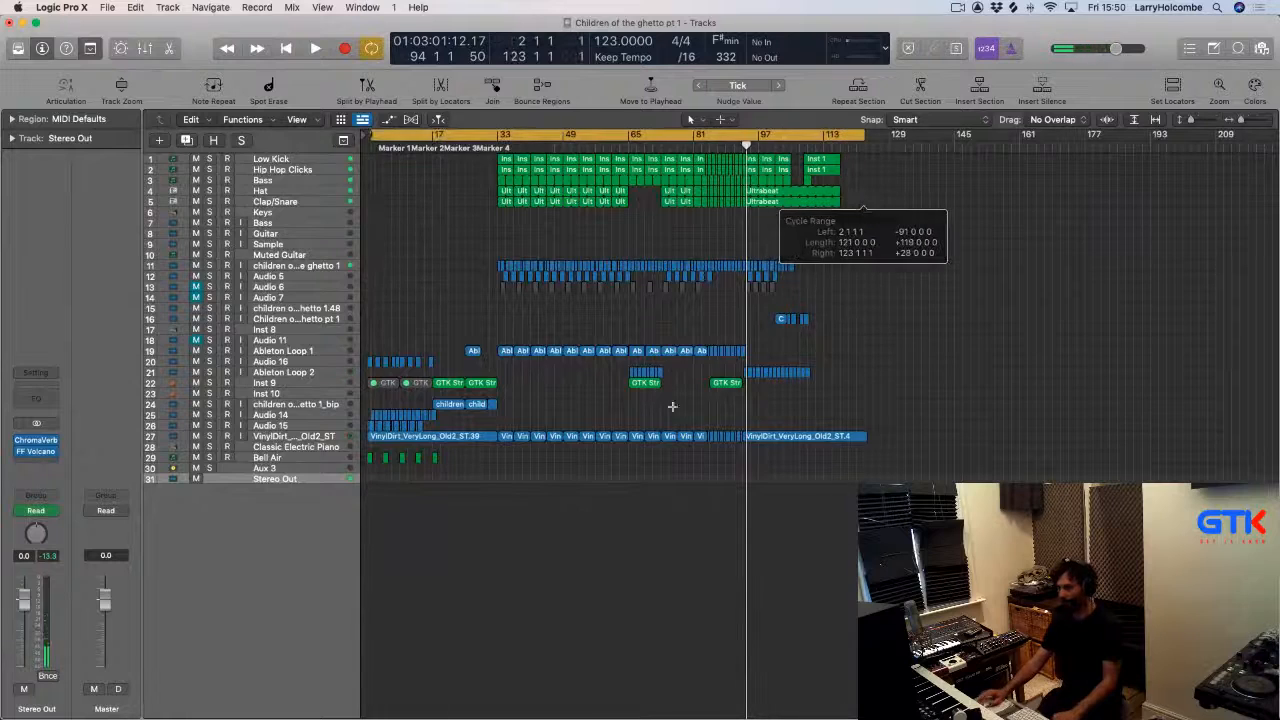
{"action": "key", "text": "super+Tab"}
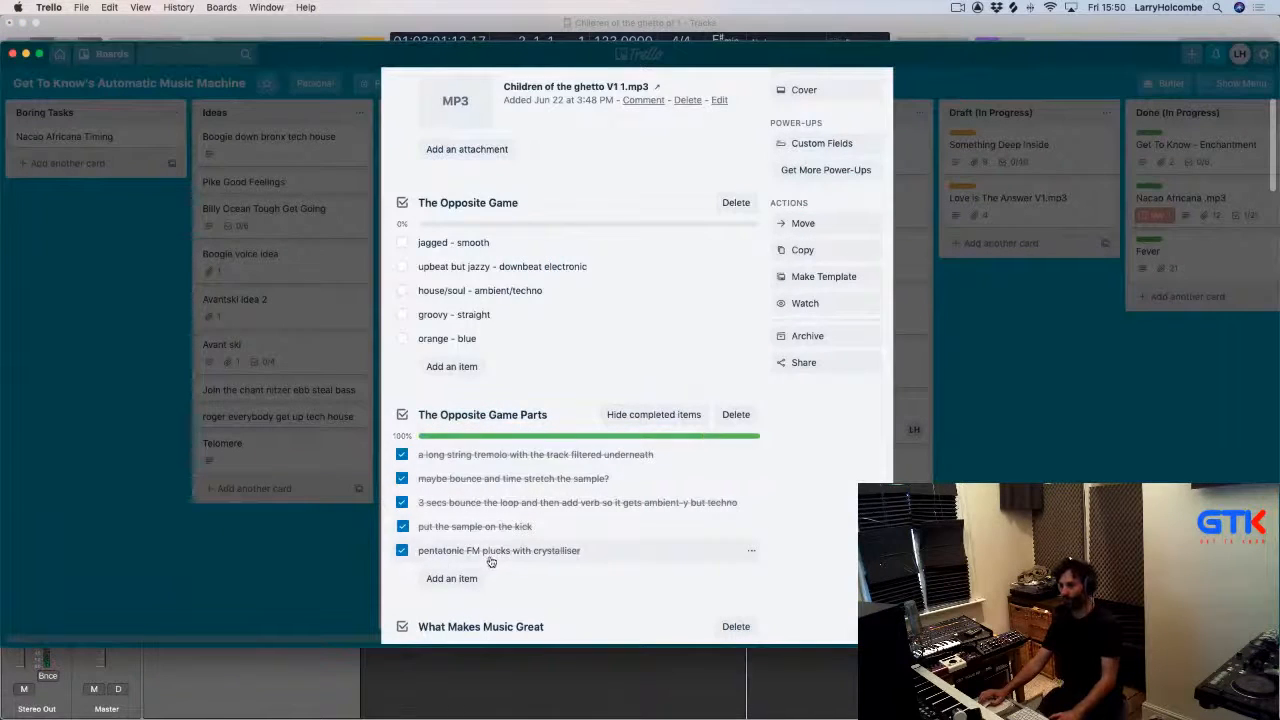
{"action": "key", "text": "super+Tab"}
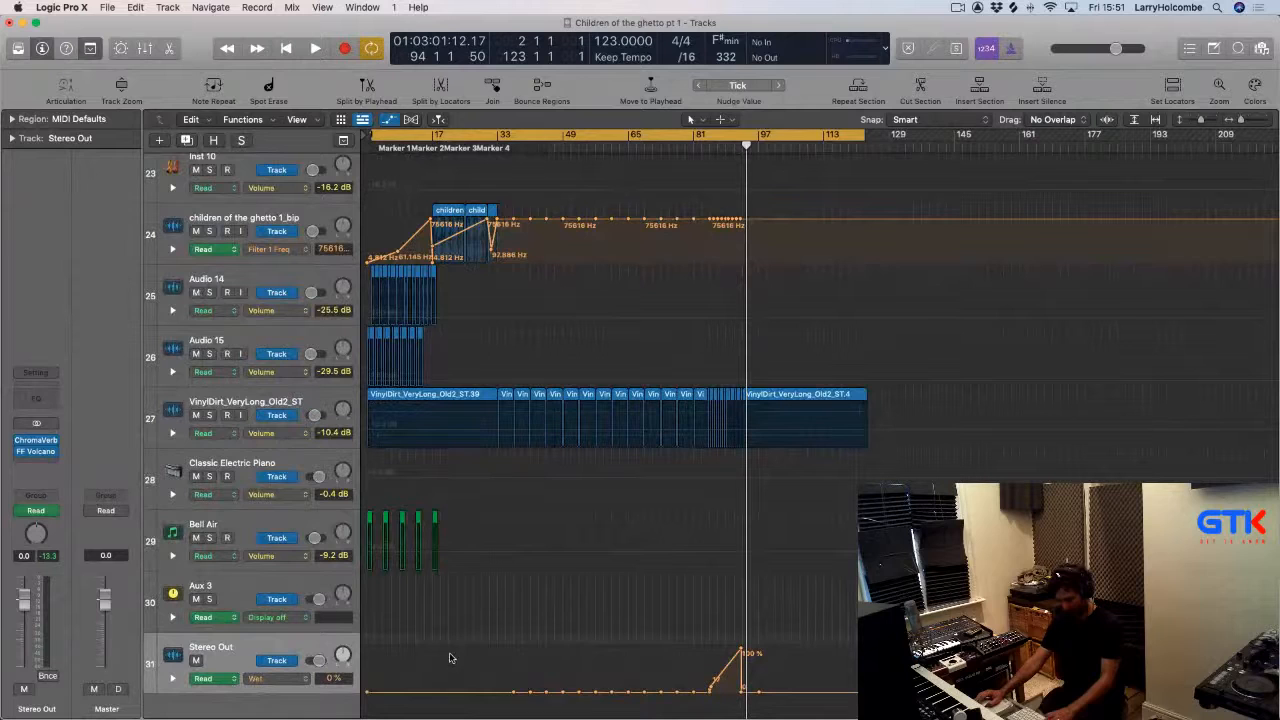
Create an empty one-bar region at bar 1 on the Stereo Out track with the Pencil tool.
{"action": "key", "text": "t"}
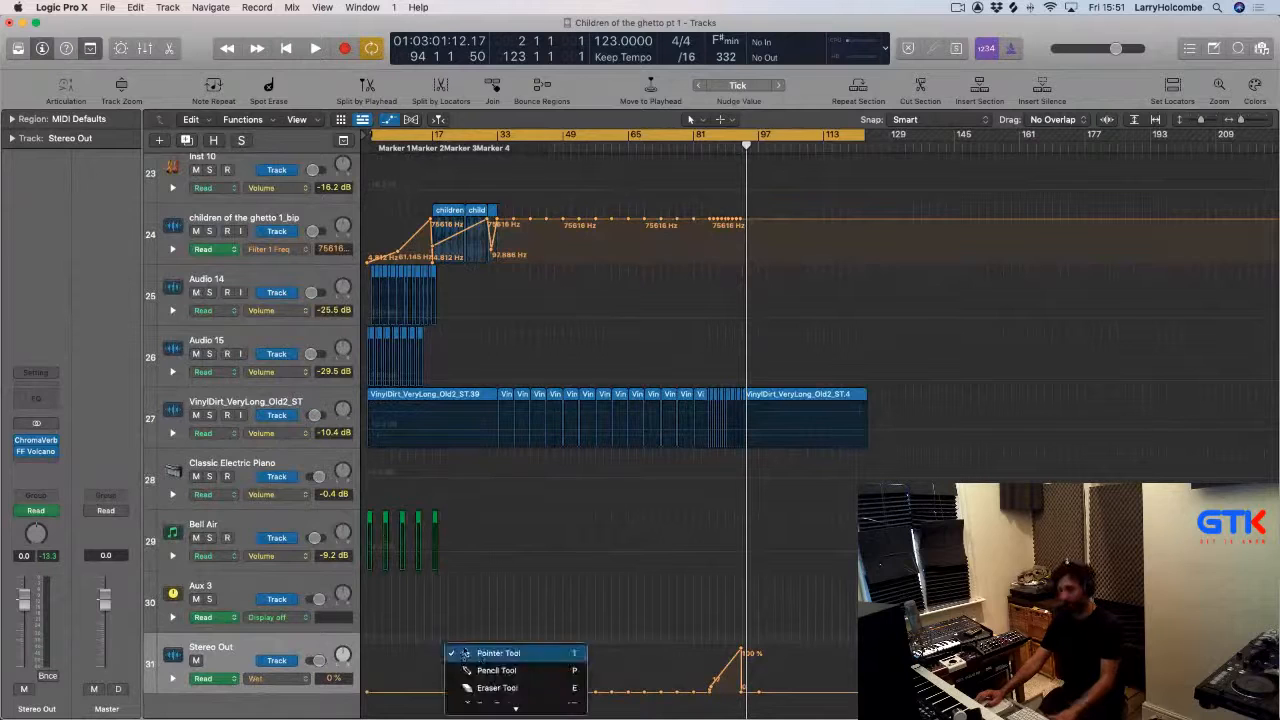
{"action": "left_click", "coordinate": [487, 670]}
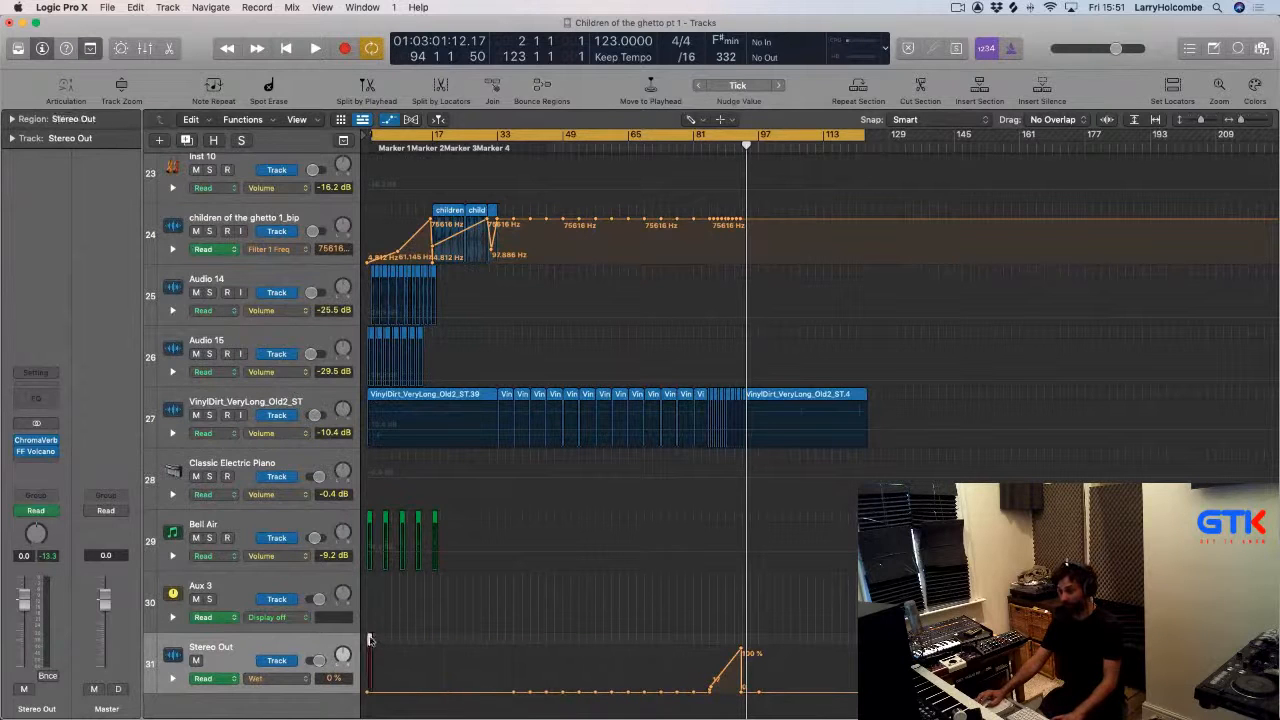
{"action": "left_click", "coordinate": [368, 640]}
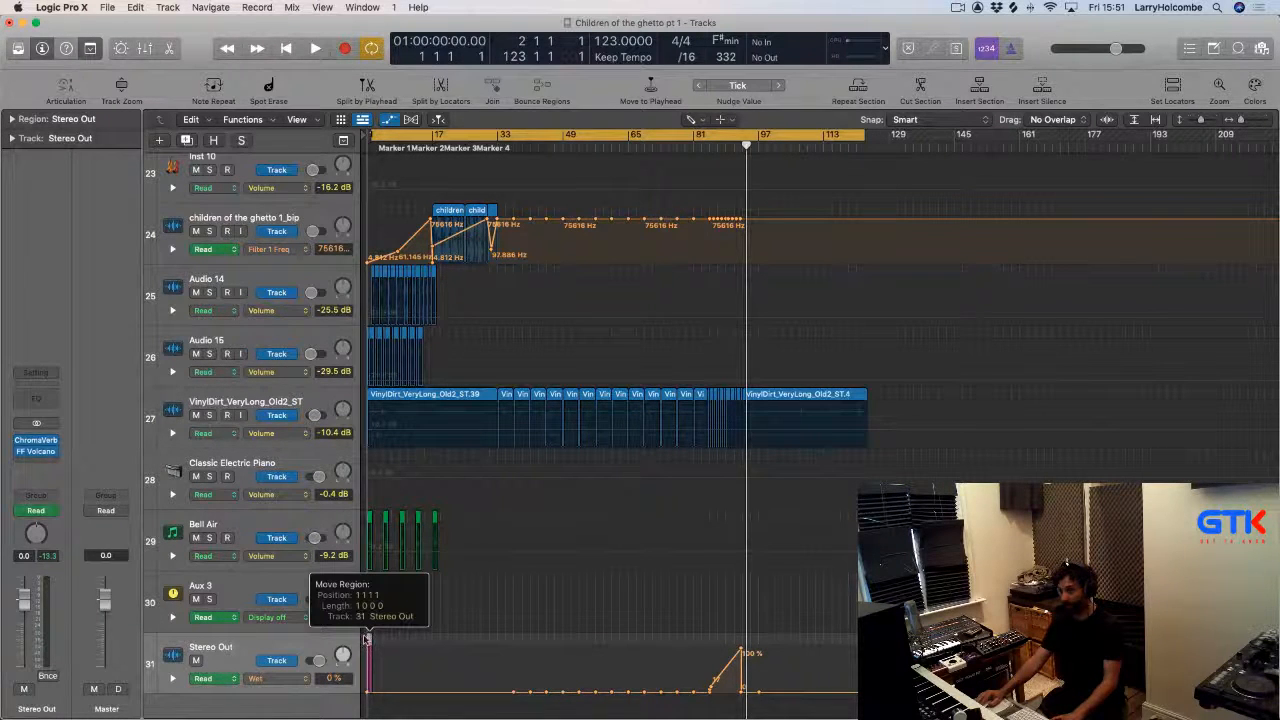
{"action": "key", "text": "z"}
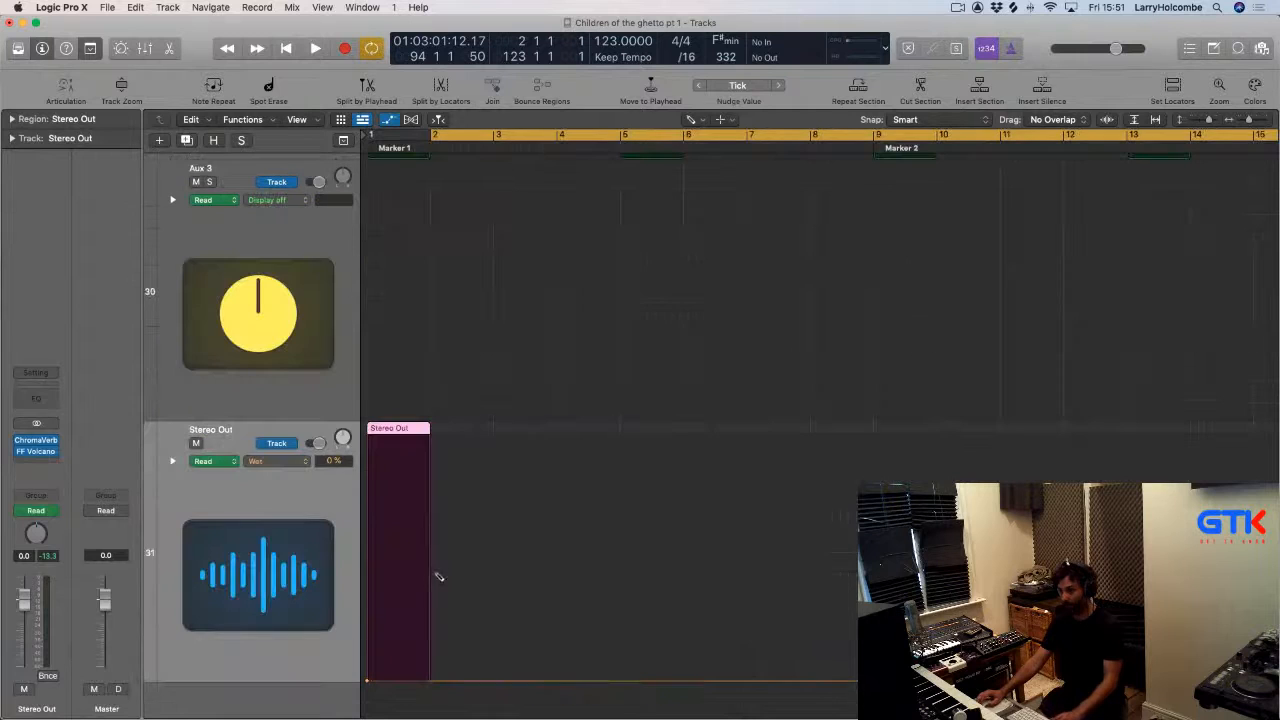
Lengthen the Stereo Out region so it spans the song up to about bar 123.
{"action": "left_click", "coordinate": [420, 430]}
{"action": "key", "text": "z"}
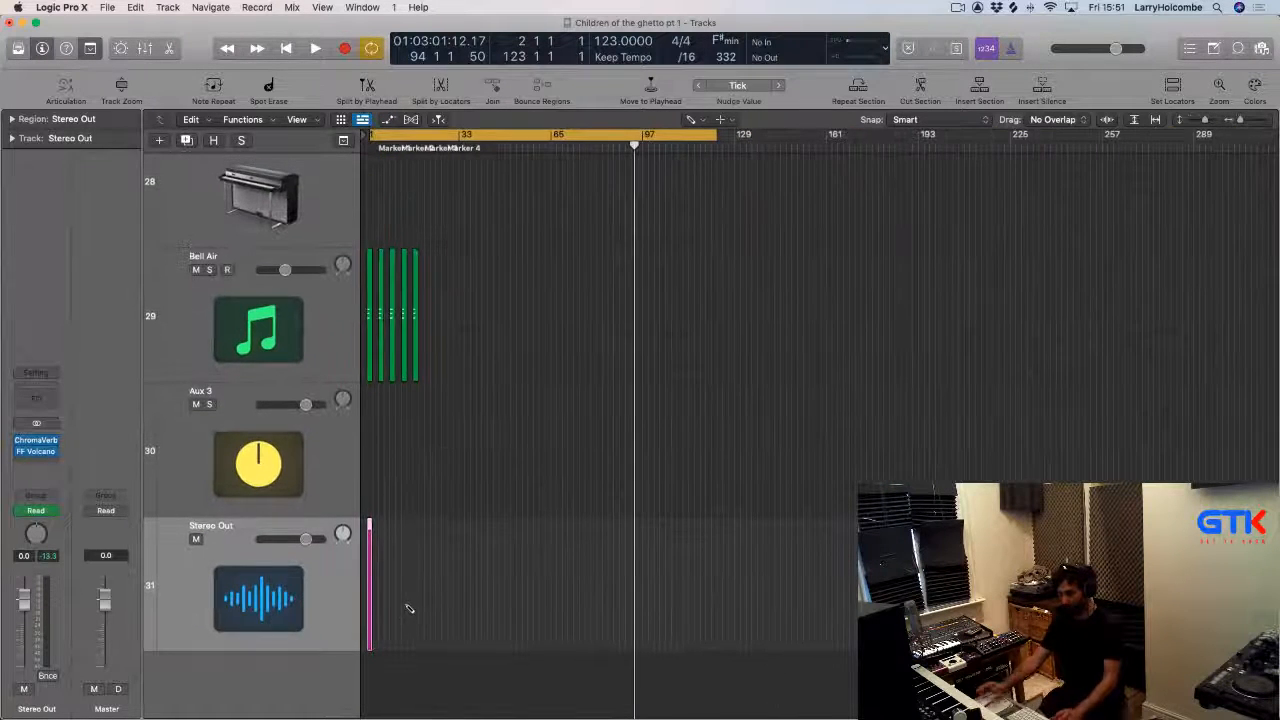
{"action": "key", "text": "z"}
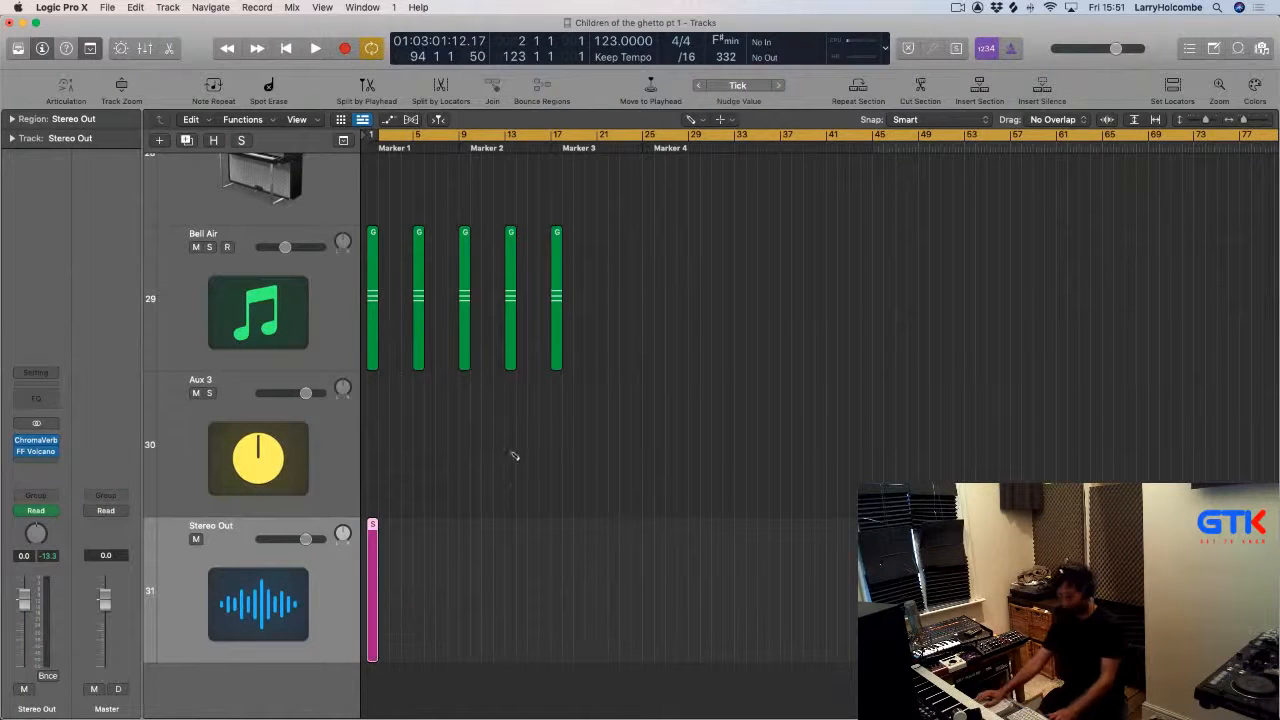
{"action": "key", "text": "t"}
{"action": "key", "text": "t"}
{"action": "left_click", "coordinate": [390, 659]}
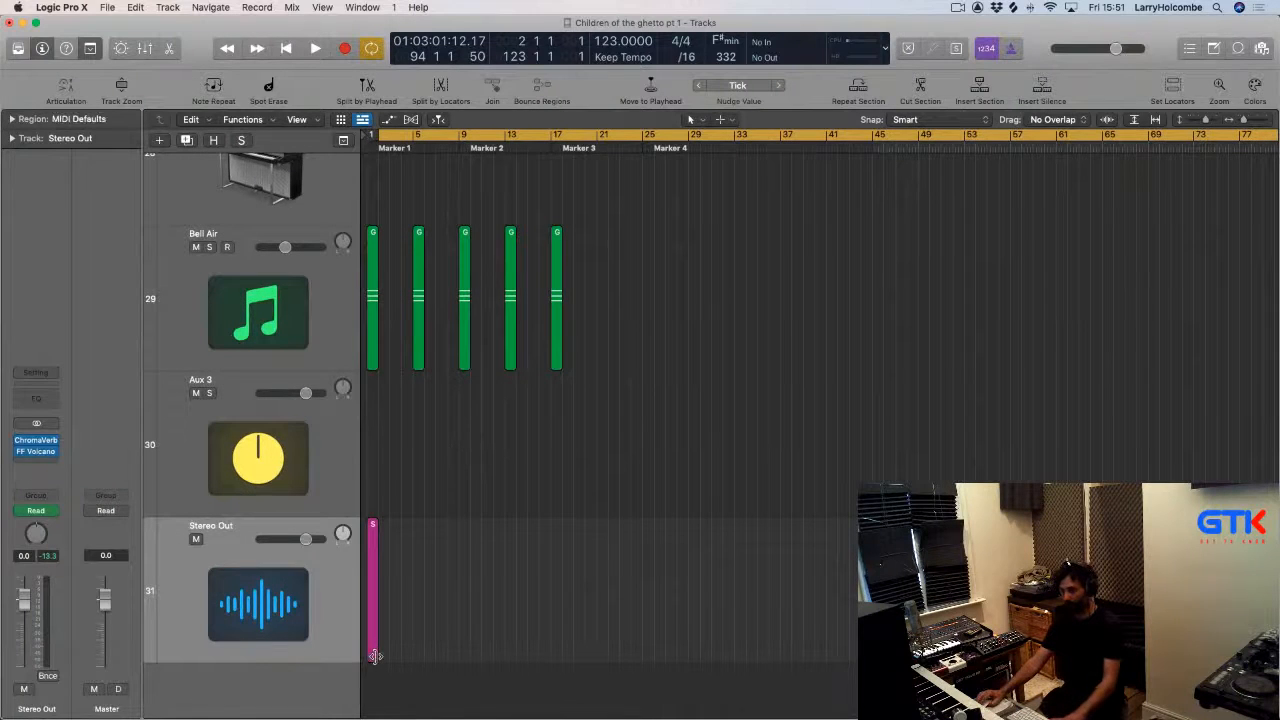
{"action": "left_click_drag", "start_coordinate": [375, 656], "coordinate": [1000, 656]}
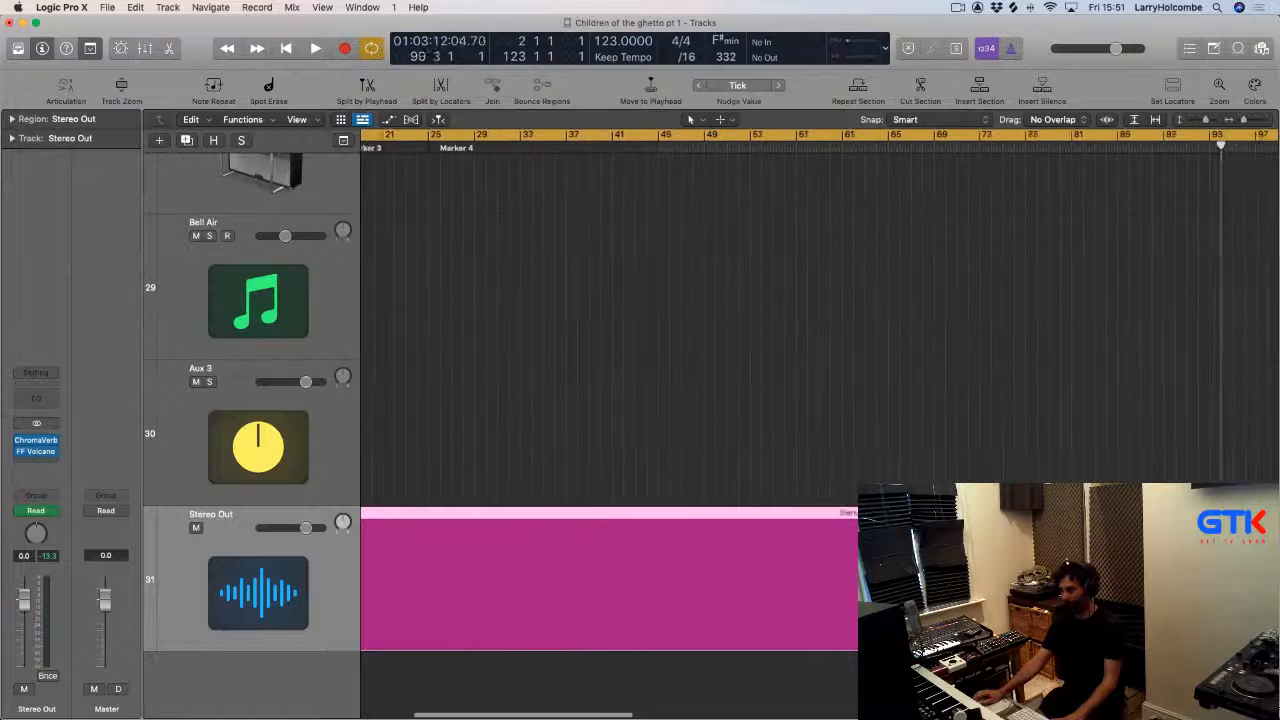
{"action": "key", "text": "z"}
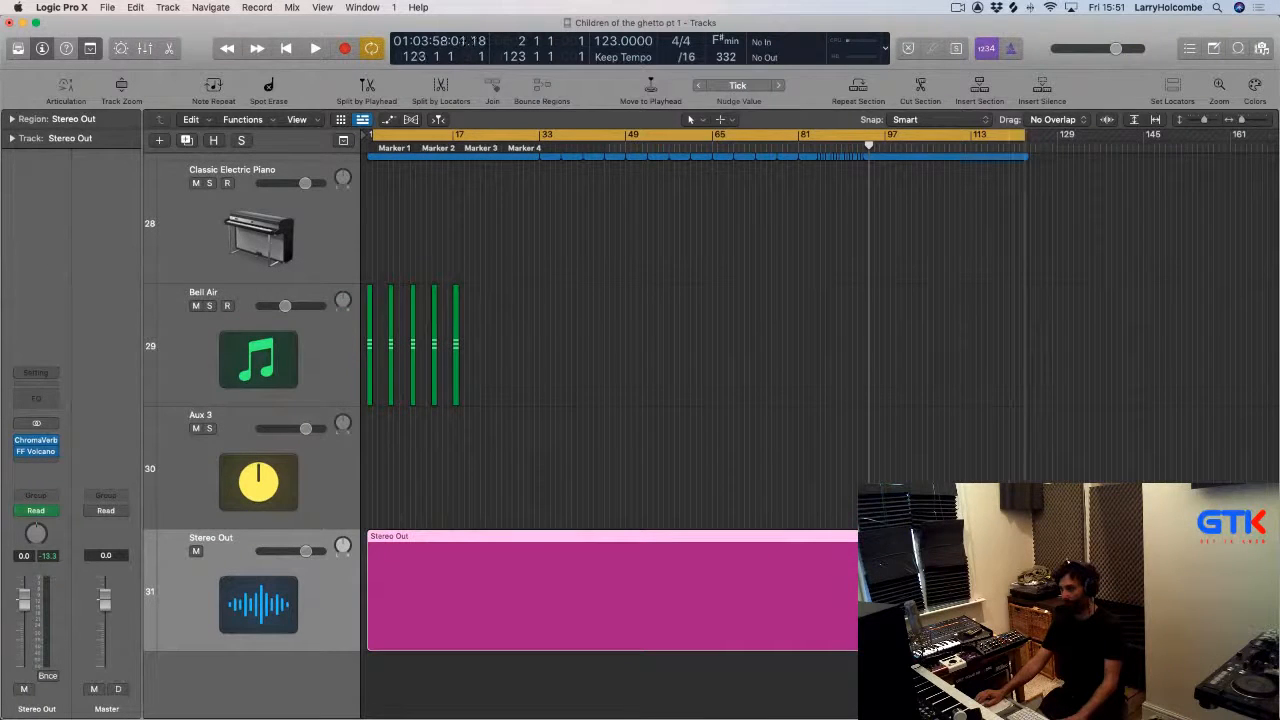
{"action": "left_click_drag", "start_coordinate": [1027, 645], "coordinate": [1040, 645]}
Select the Stereo Out region and convert all track automation to region automation.
{"action": "left_click", "coordinate": [852, 481]}
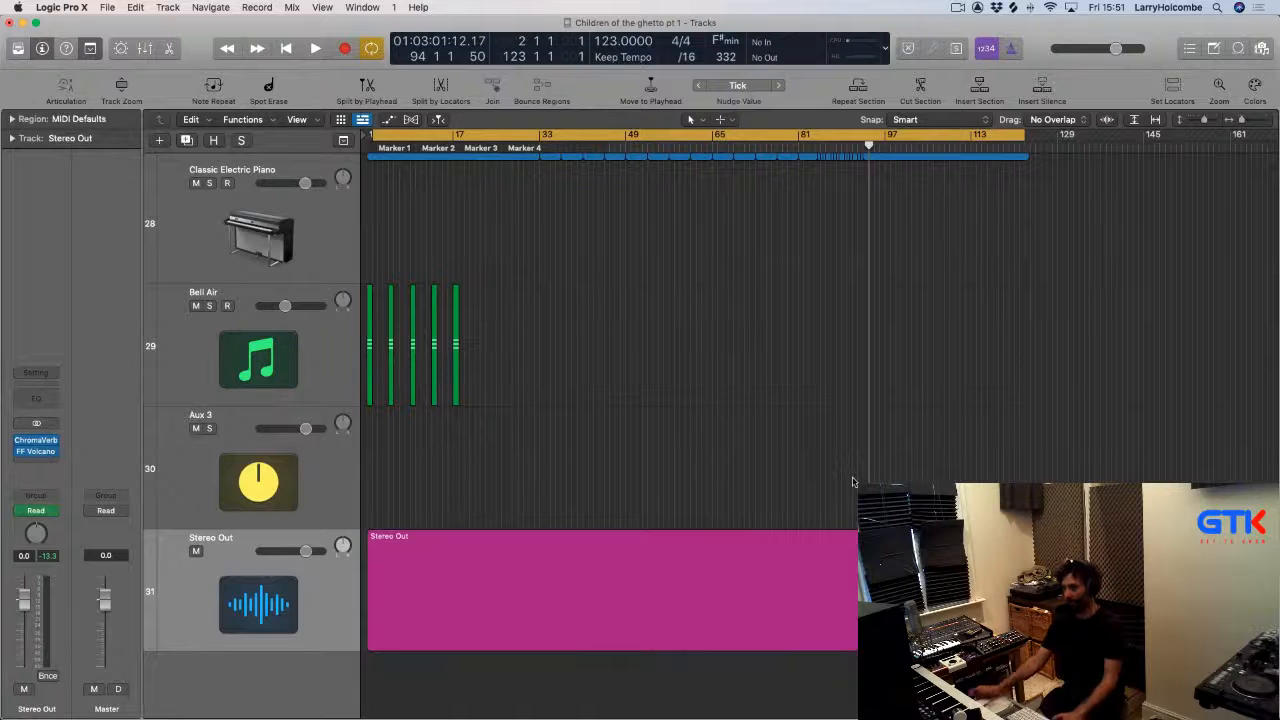
{"action": "left_click", "coordinate": [697, 596]}
{"action": "left_click", "coordinate": [293, 7]}
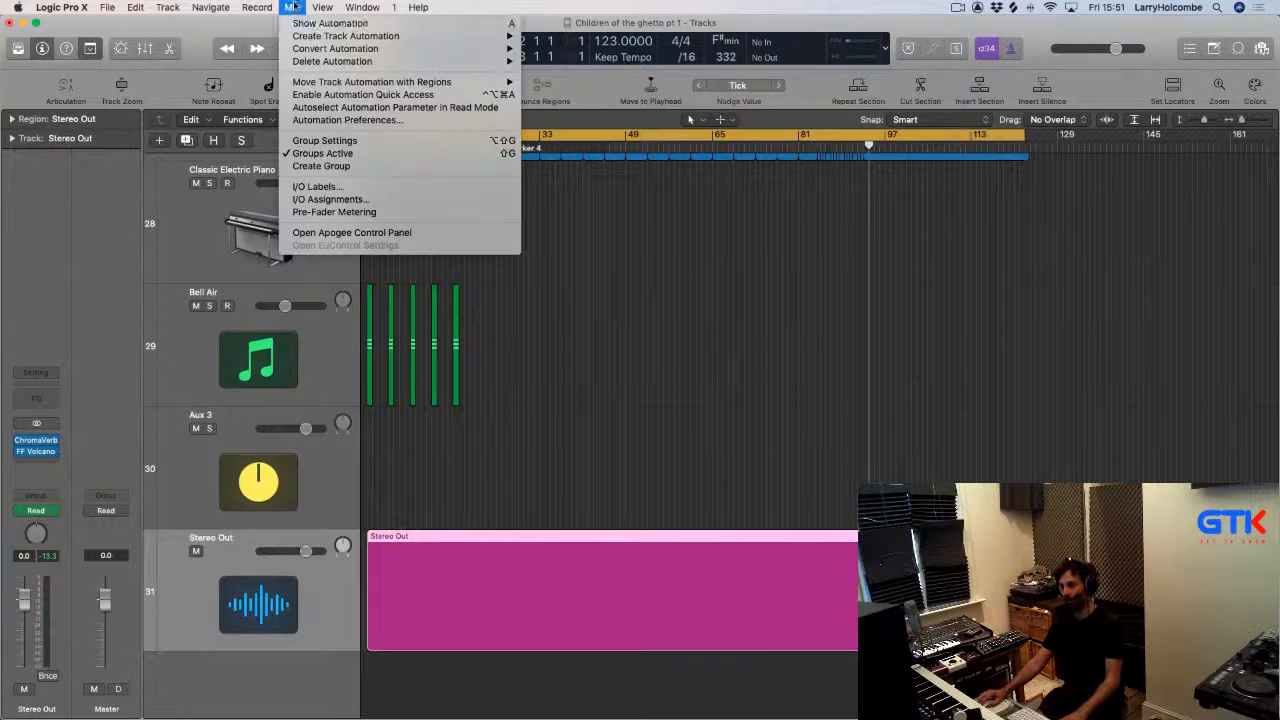
{"action": "mouse_move", "coordinate": [318, 49]}
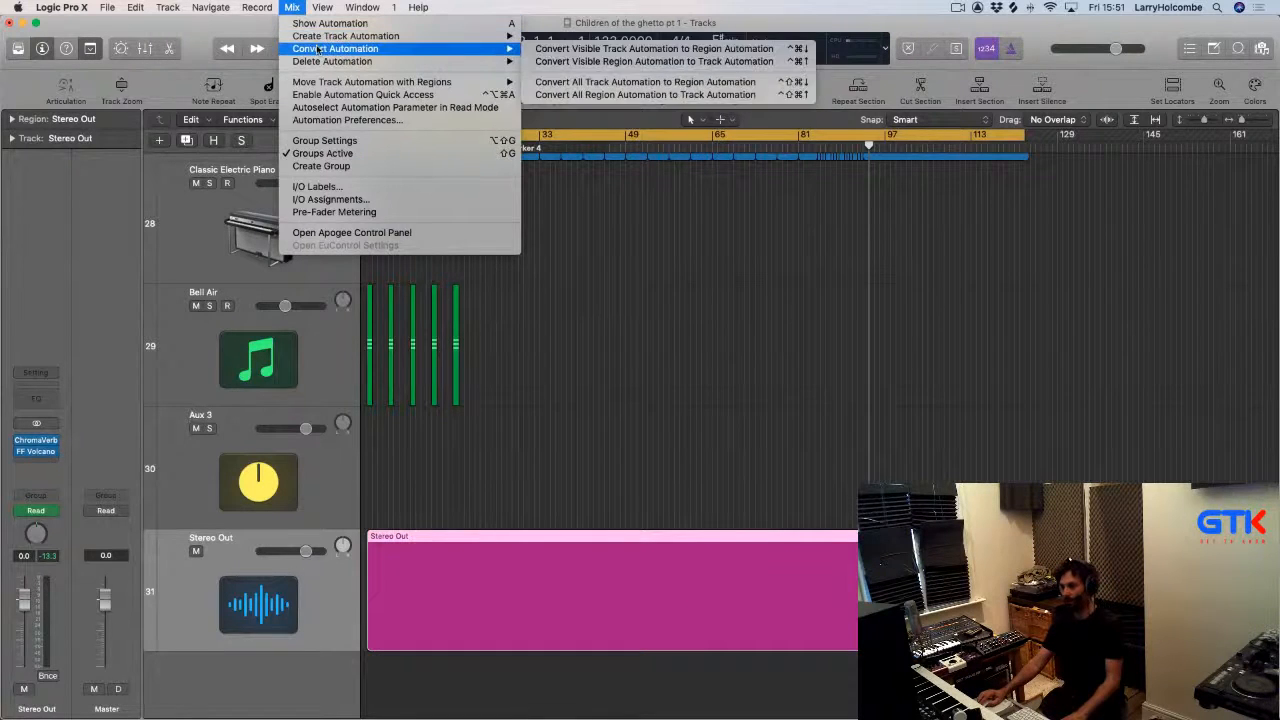
{"action": "left_click", "coordinate": [580, 83]}
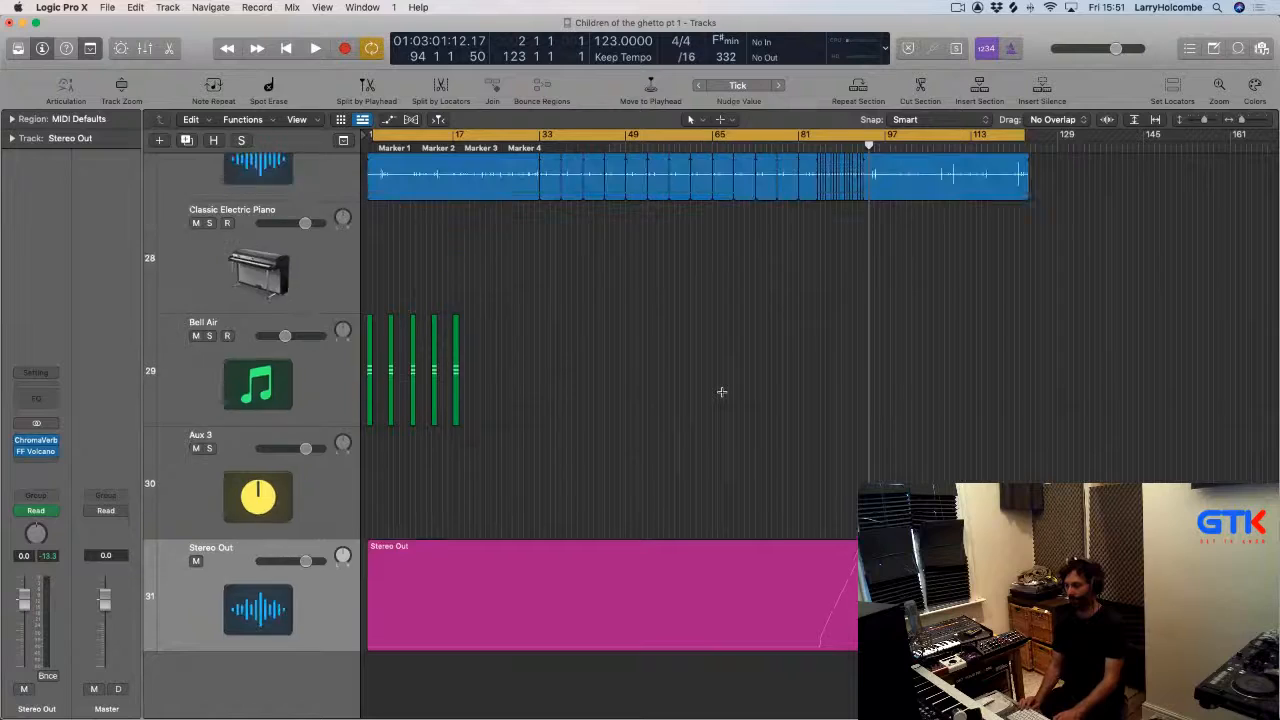
{"action": "scroll", "coordinate": [722, 391], "scroll_direction": "down", "scroll_amount": 10}
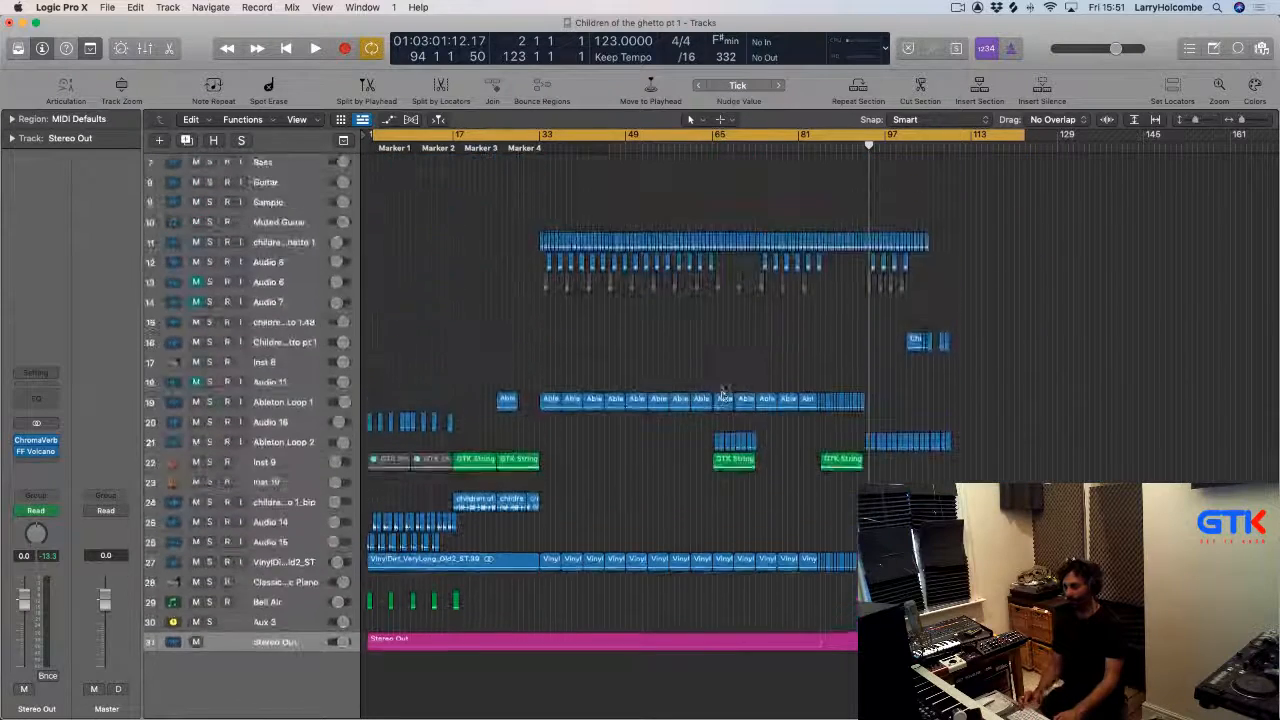
{"action": "key", "text": "z"}
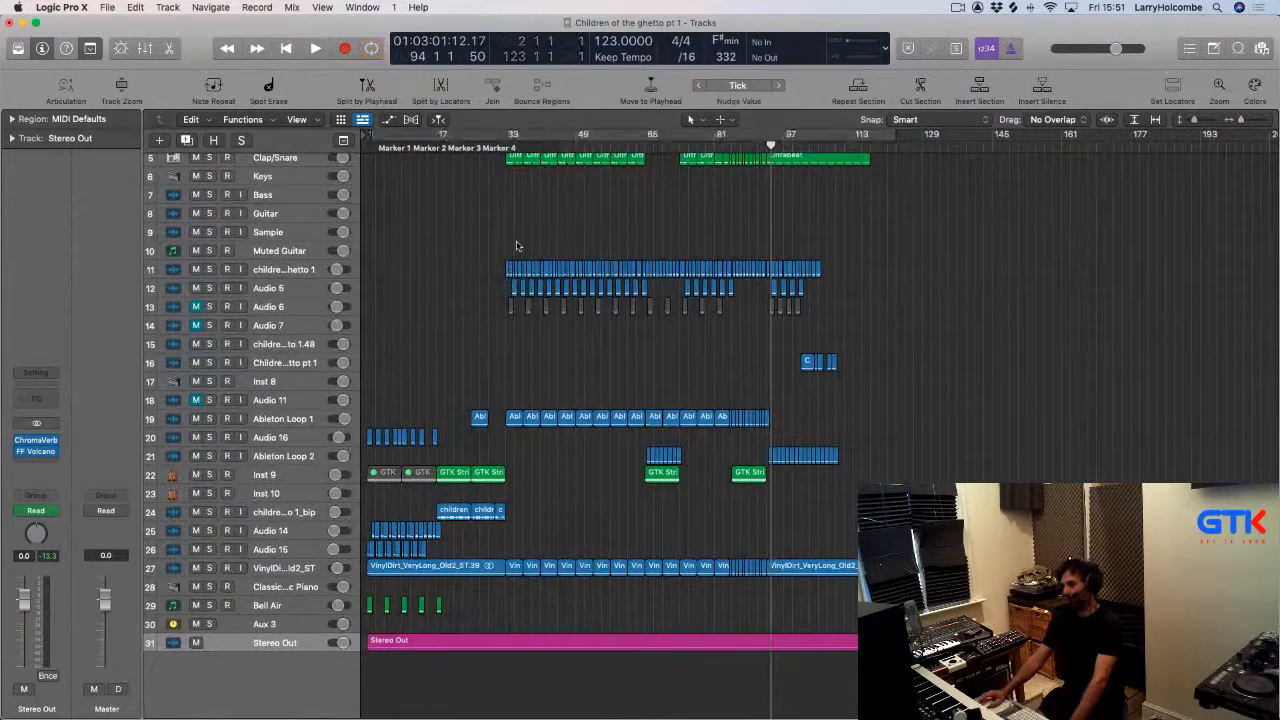
{"action": "scroll", "coordinate": [517, 245], "scroll_direction": "up", "scroll_amount": 4}
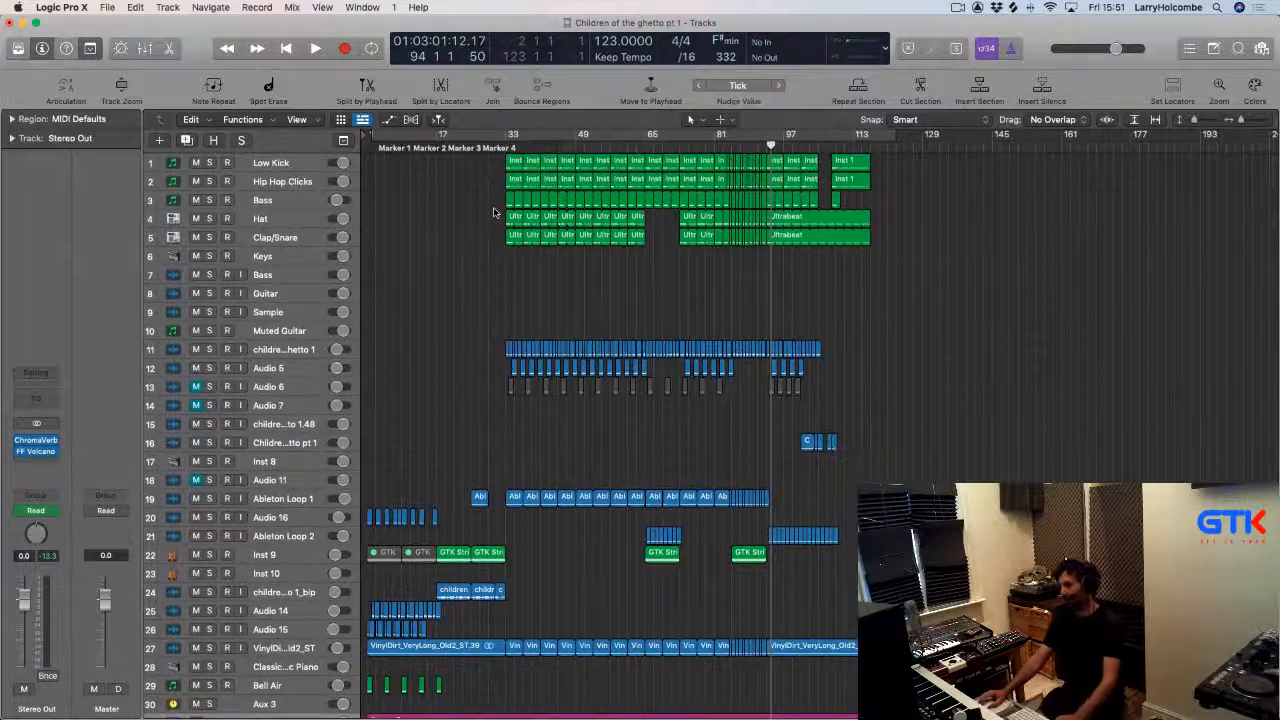
Enable the cycle range and bounce the project from bar 2 to bar 123 as an MP3 in offline mode.
{"action": "key", "text": "super+a"}
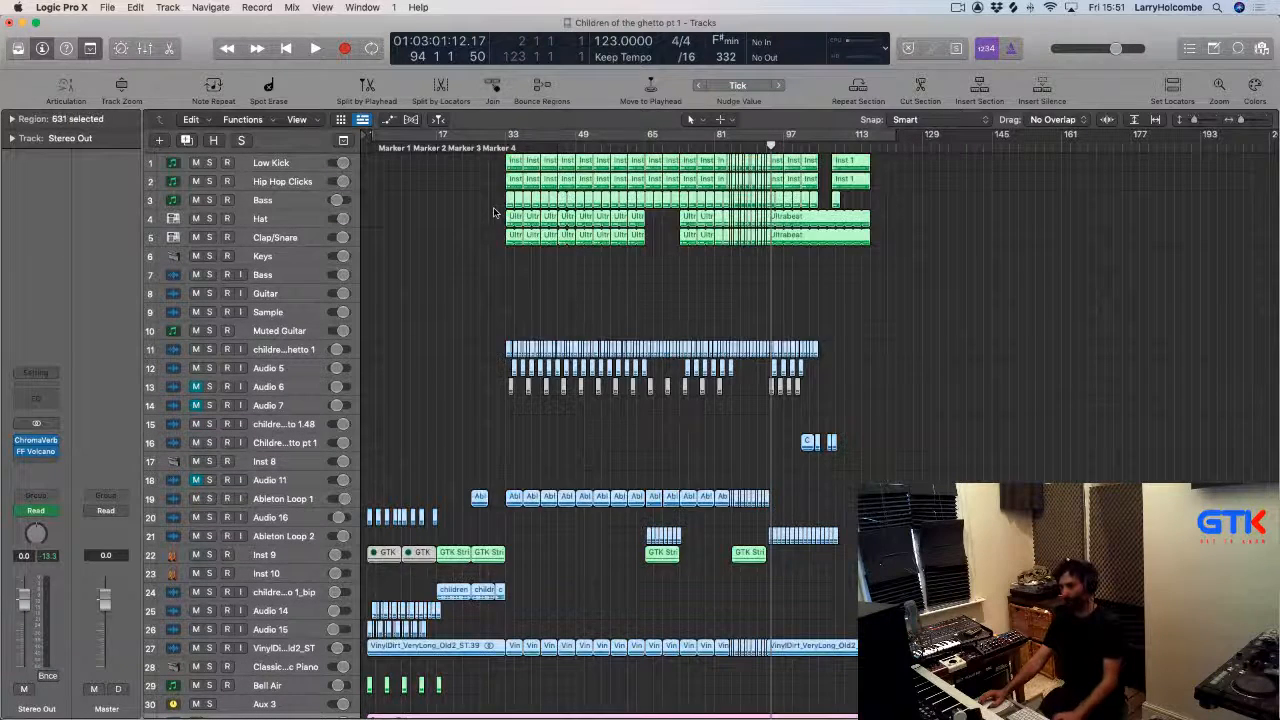
{"action": "left_click", "coordinate": [484, 133]}
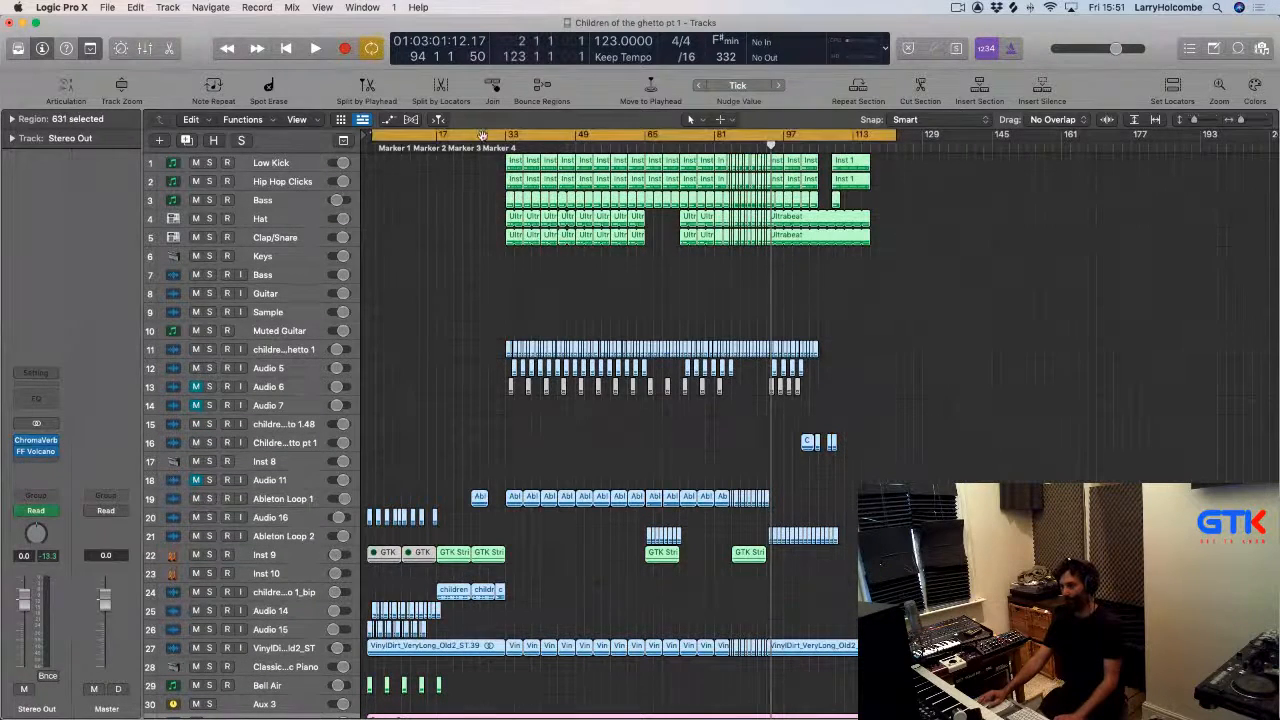
{"action": "left_click", "coordinate": [107, 7]}
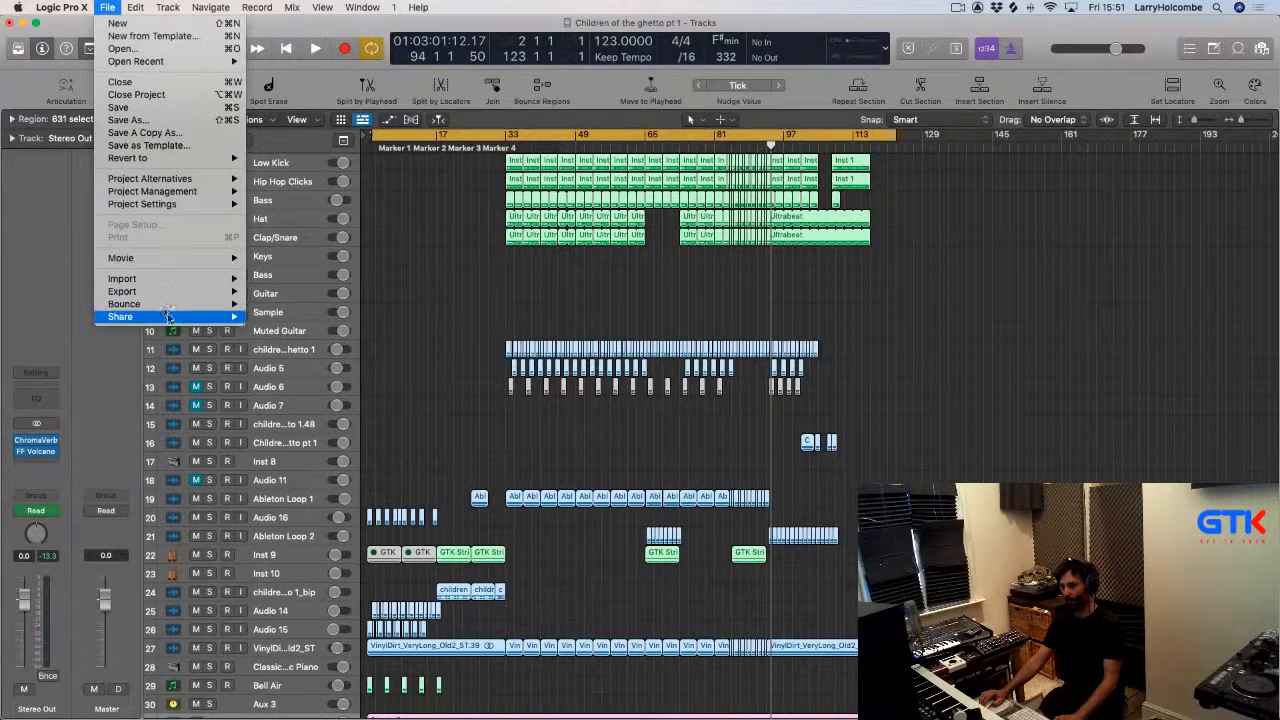
{"action": "left_click", "coordinate": [408, 257]}
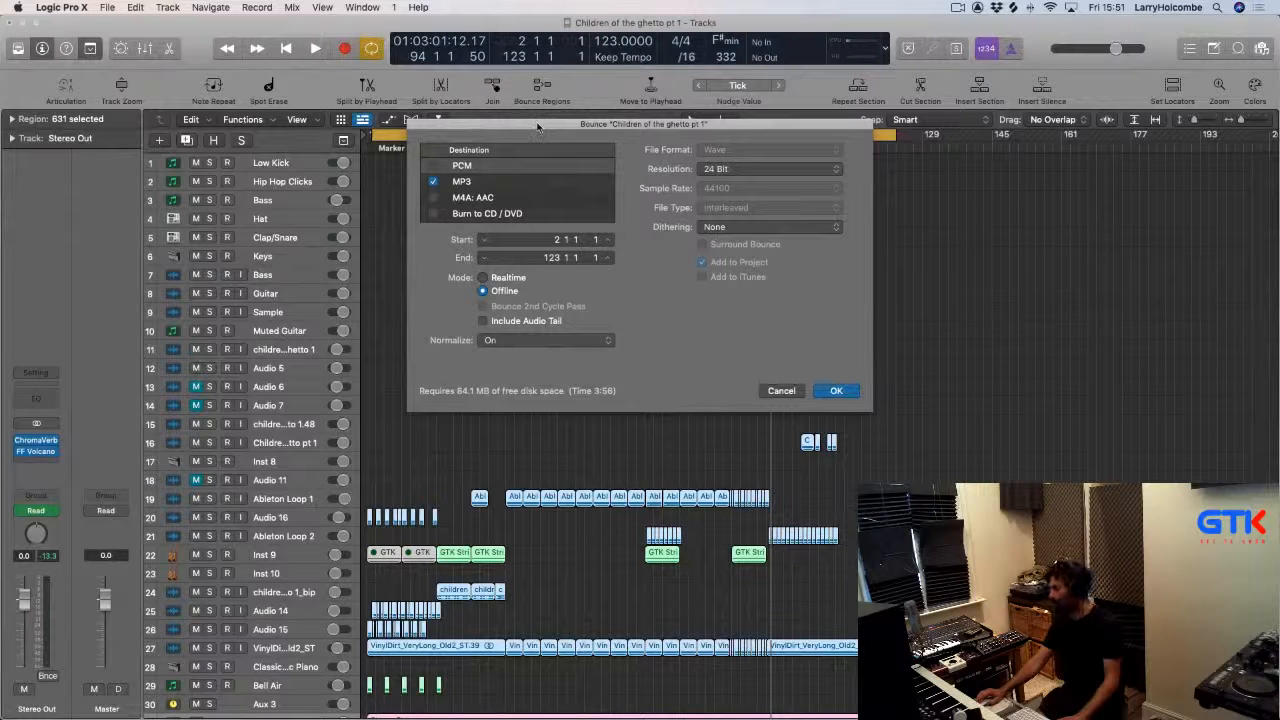
{"action": "left_click", "coordinate": [468, 182]}
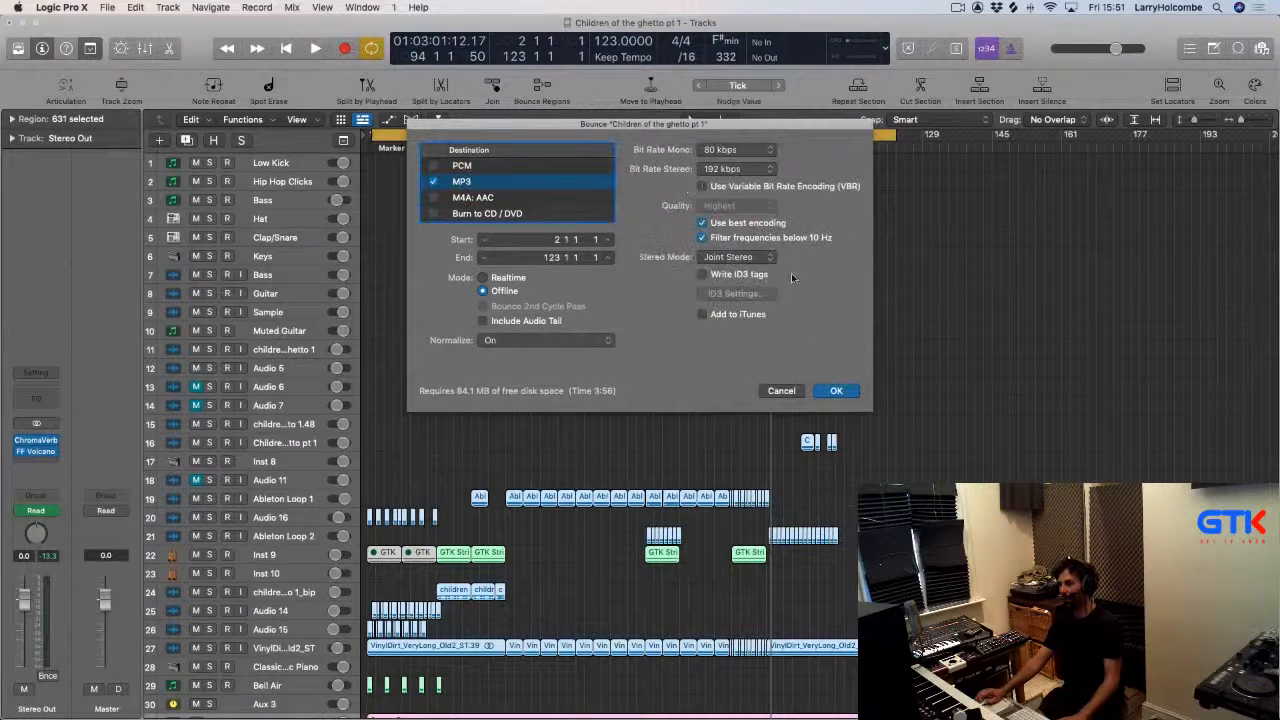
{"action": "left_click", "coordinate": [836, 391]}
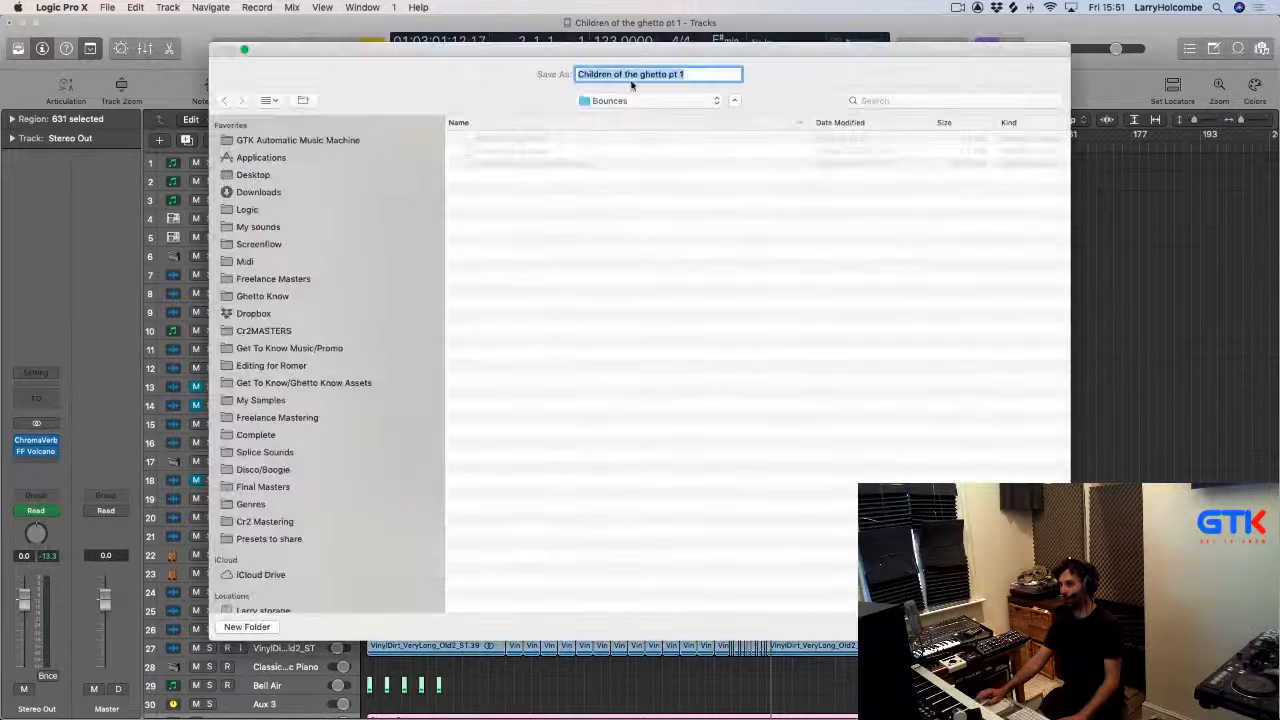
Save the bounce in the Bounces folder under the name Children of the Ghetto Opposite.
{"action": "left_click", "coordinate": [560, 167]}
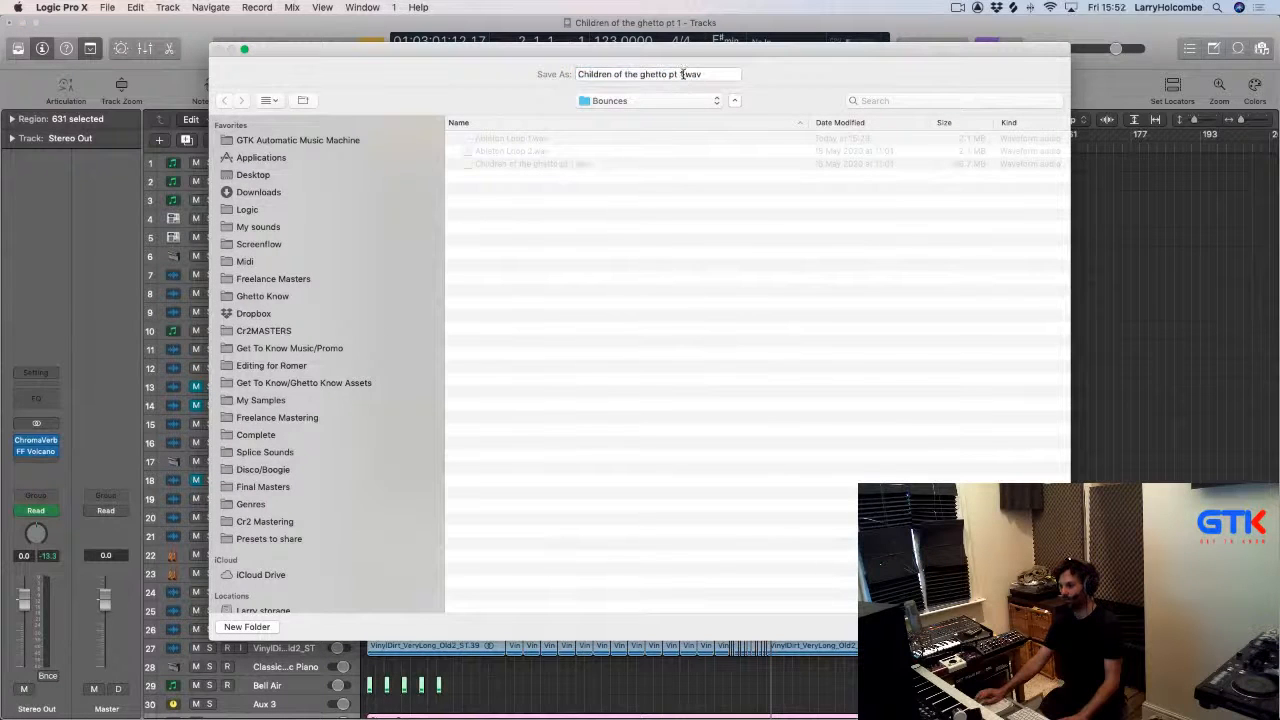
{"action": "left_click_drag", "start_coordinate": [666, 74], "coordinate": [757, 80]}
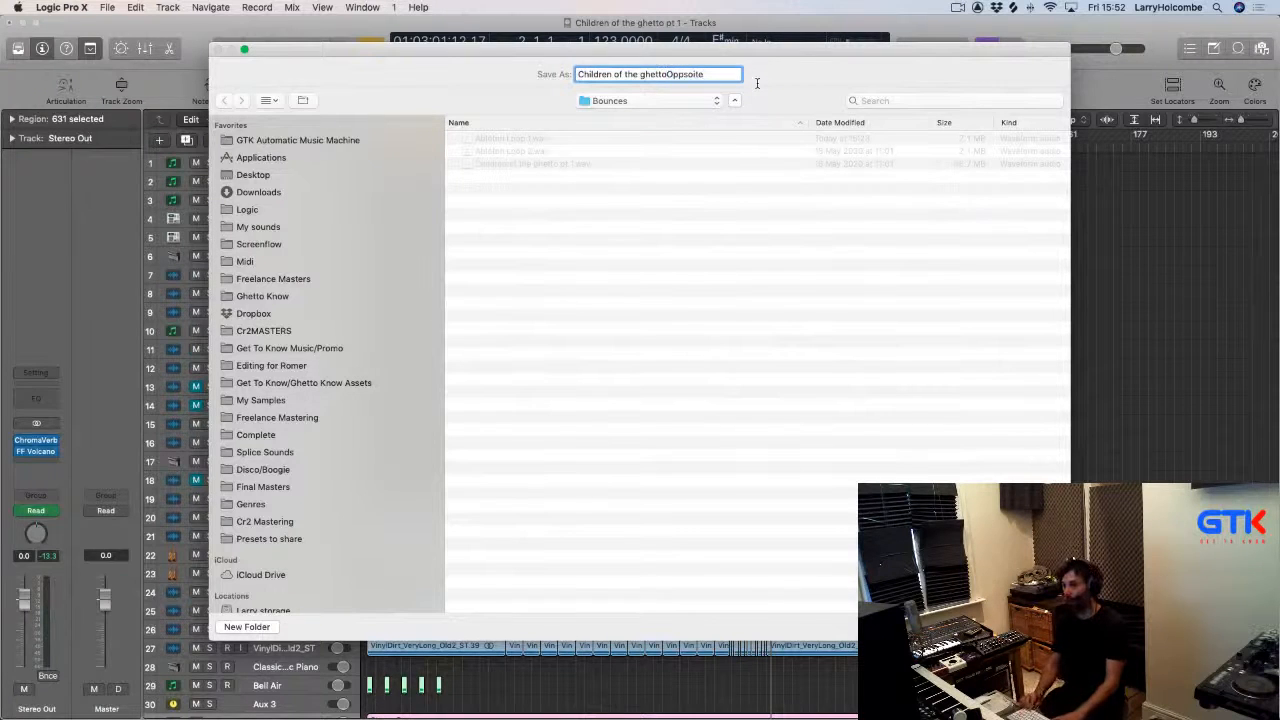
{"action": "right_click", "coordinate": [686, 75]}
{"action": "left_click", "coordinate": [697, 81]}
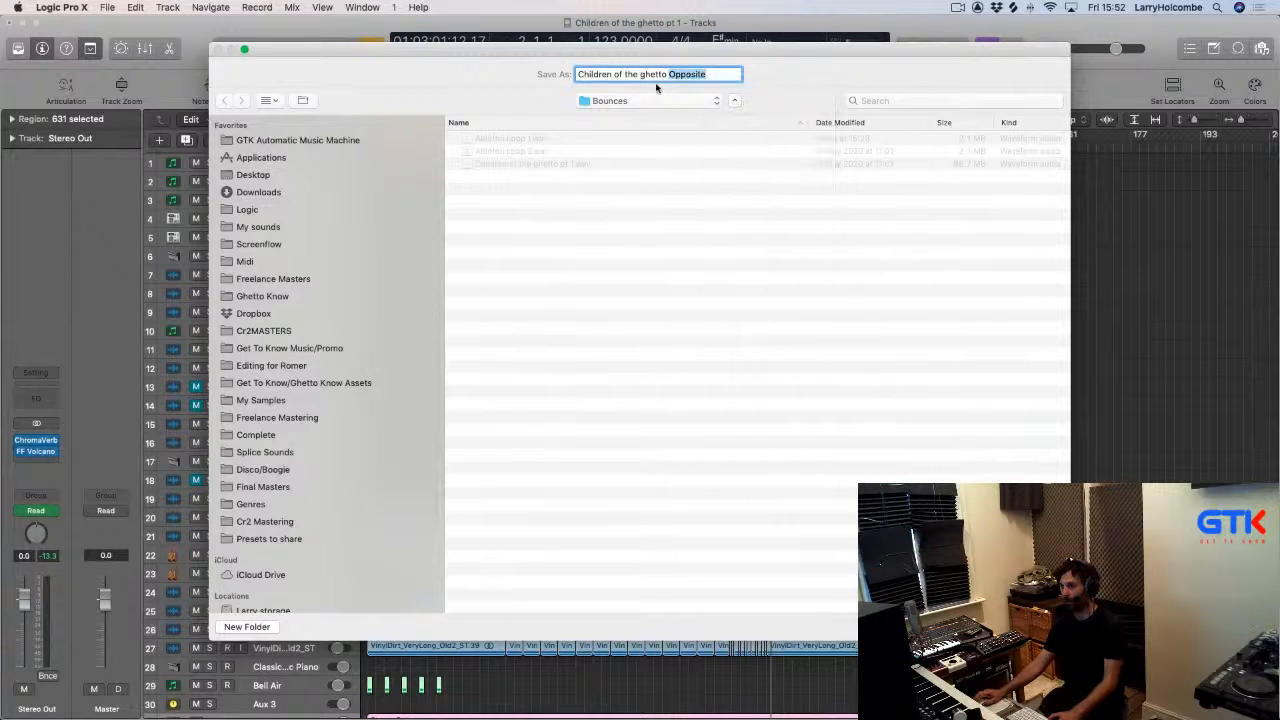
{"action": "key", "text": "BackSpace"}
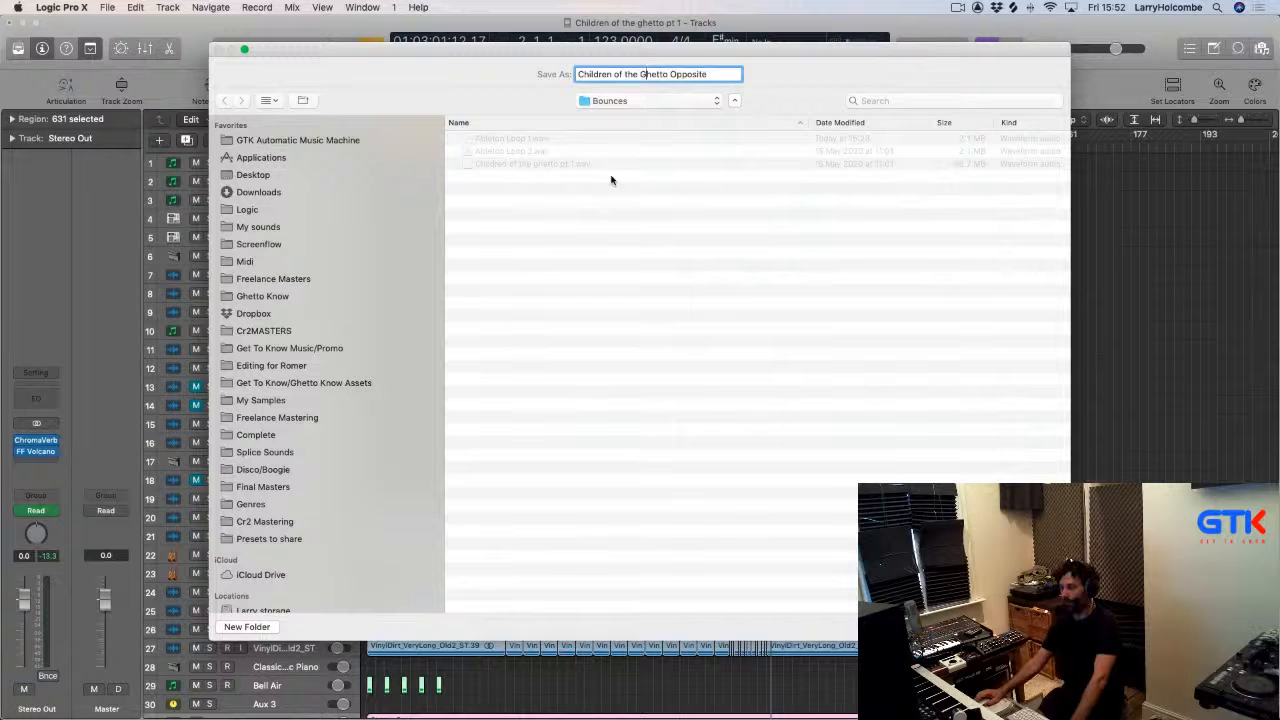
{"action": "key", "text": "Return"}
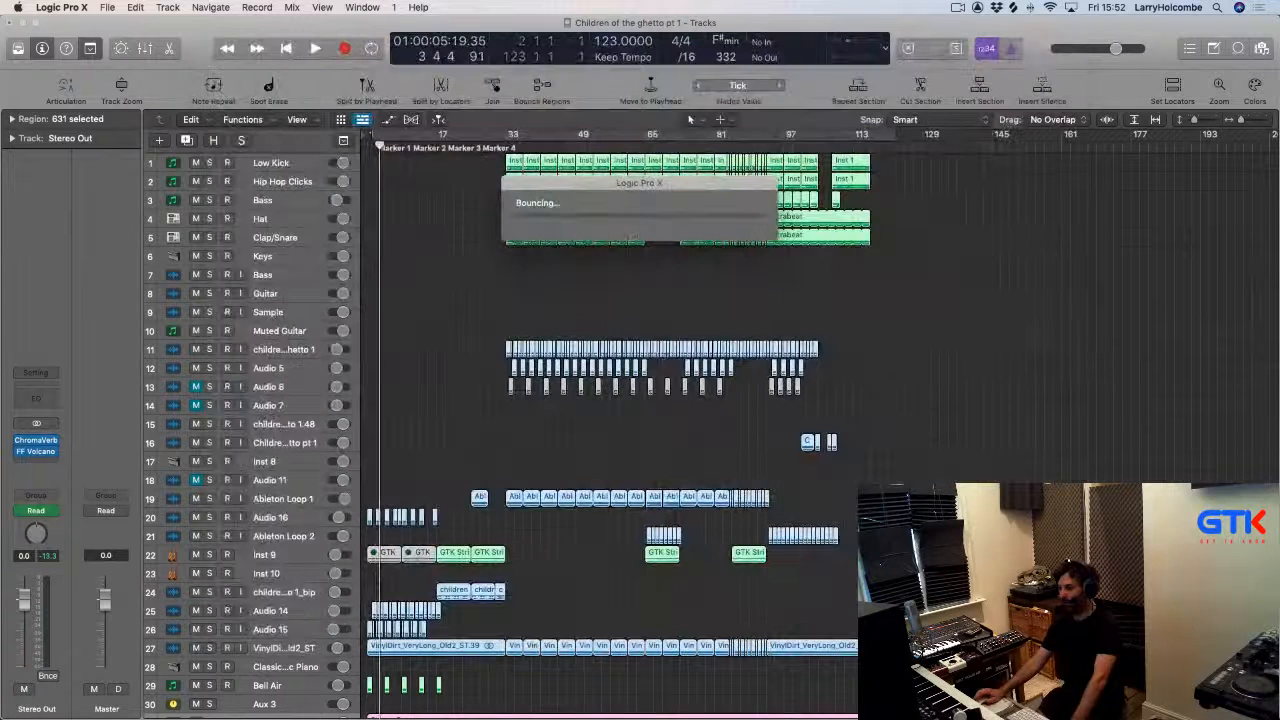